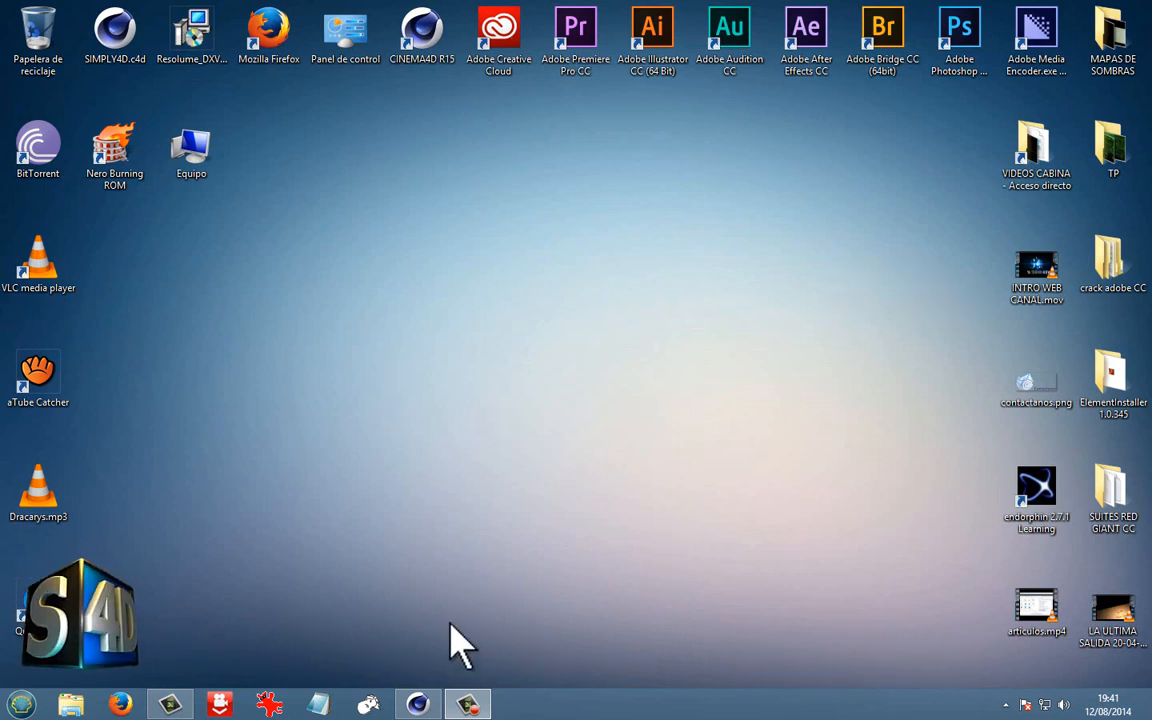
# Switch to Cinema 4D, collapse the material and coordinate managers, and widen the perspective viewport.
pyautogui.click(418, 705)
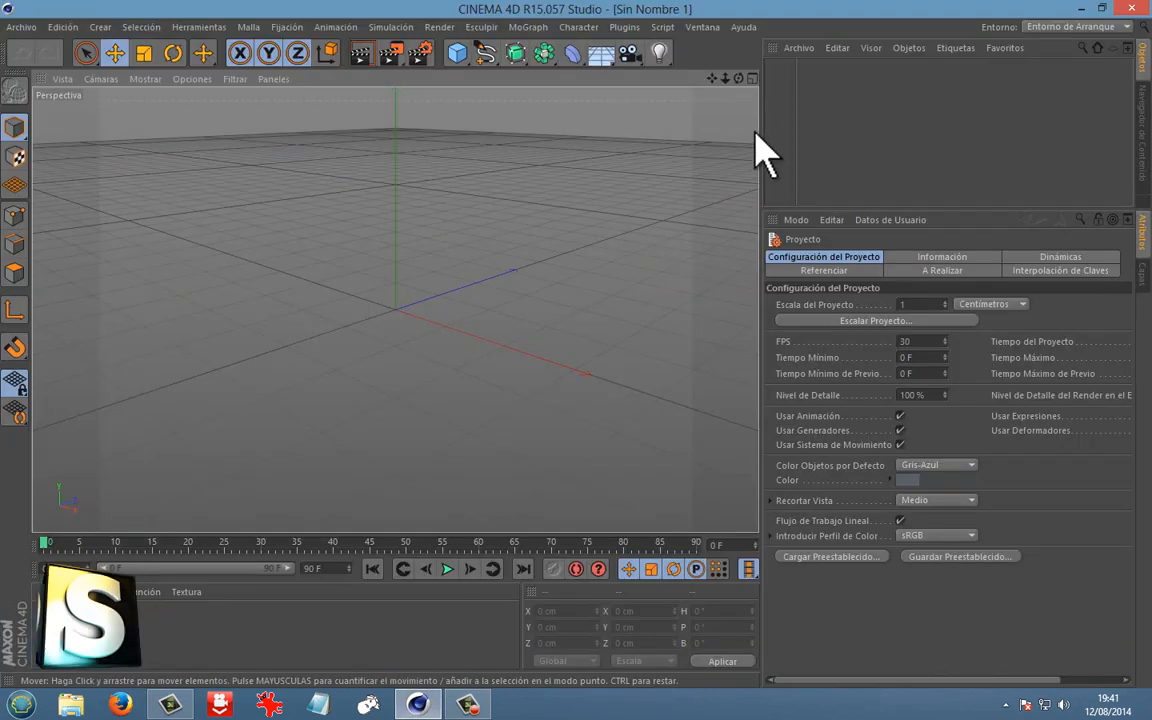
pyautogui.moveTo(772, 129); pyautogui.dragTo(803, 129)
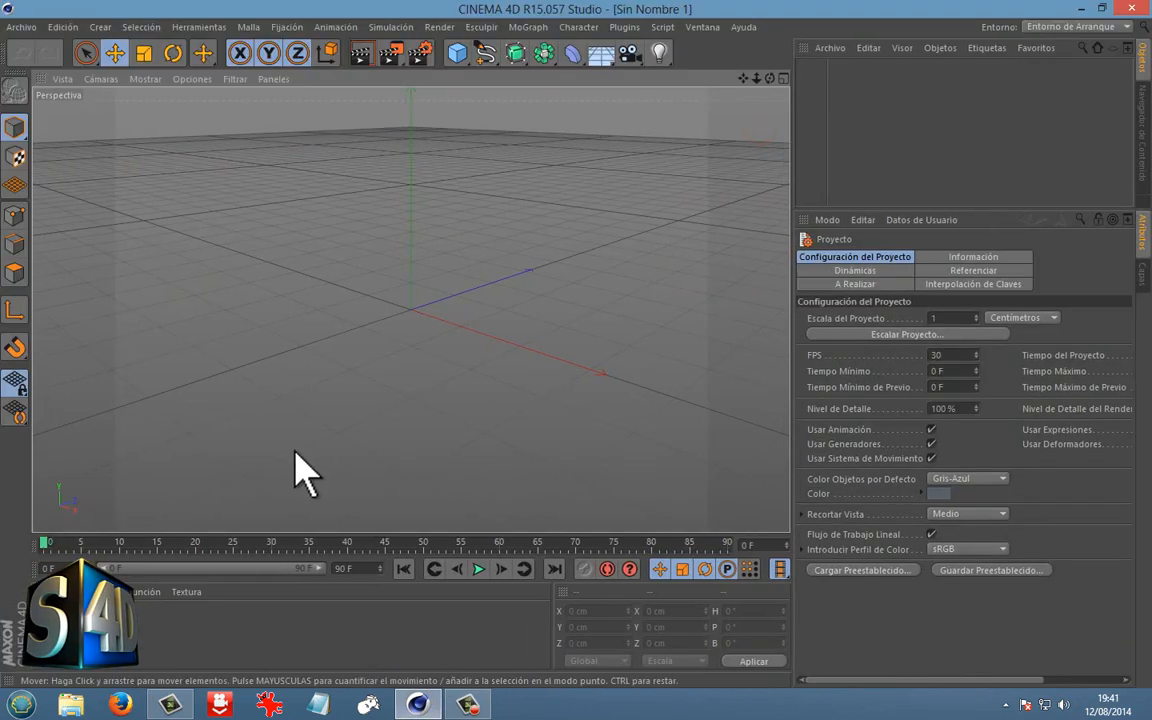
pyautogui.keyDown('ctrl'); pyautogui.click(552, 625); pyautogui.keyUp('ctrl')
pyautogui.keyDown('ctrl'); pyautogui.click(555, 583); pyautogui.keyUp('ctrl')
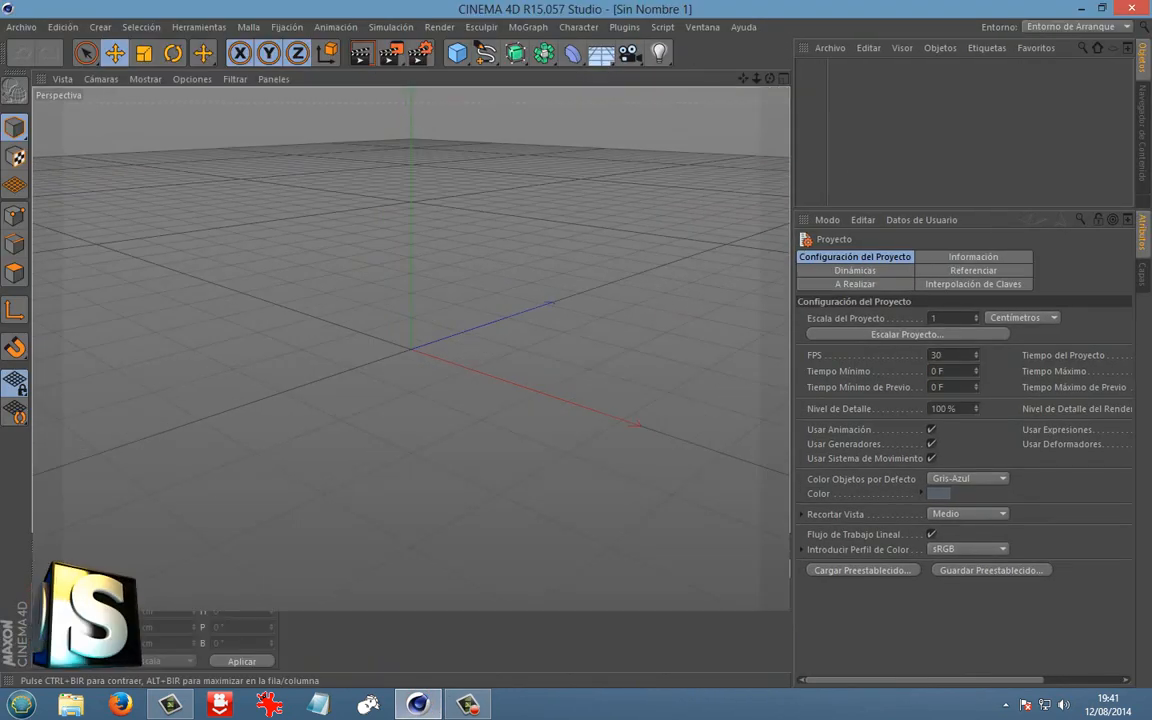
pyautogui.moveTo(795, 172); pyautogui.dragTo(818, 172)
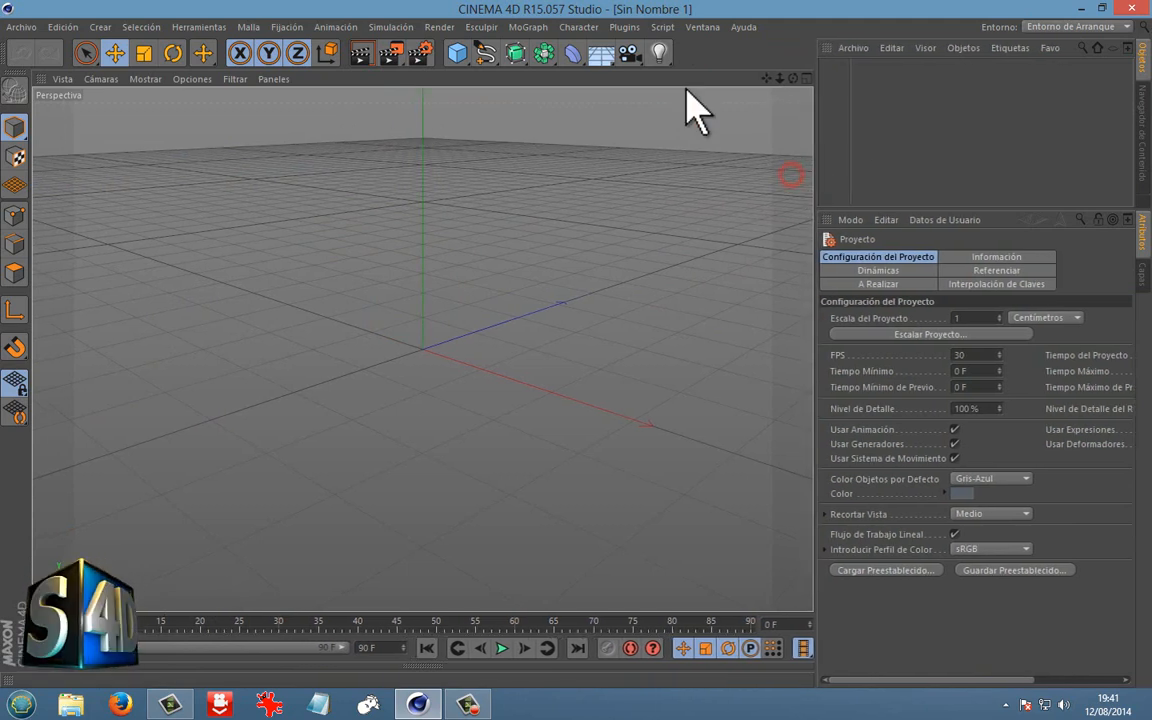
# Add a cube primitive and a null object to the empty scene.
pyautogui.click(457, 53)
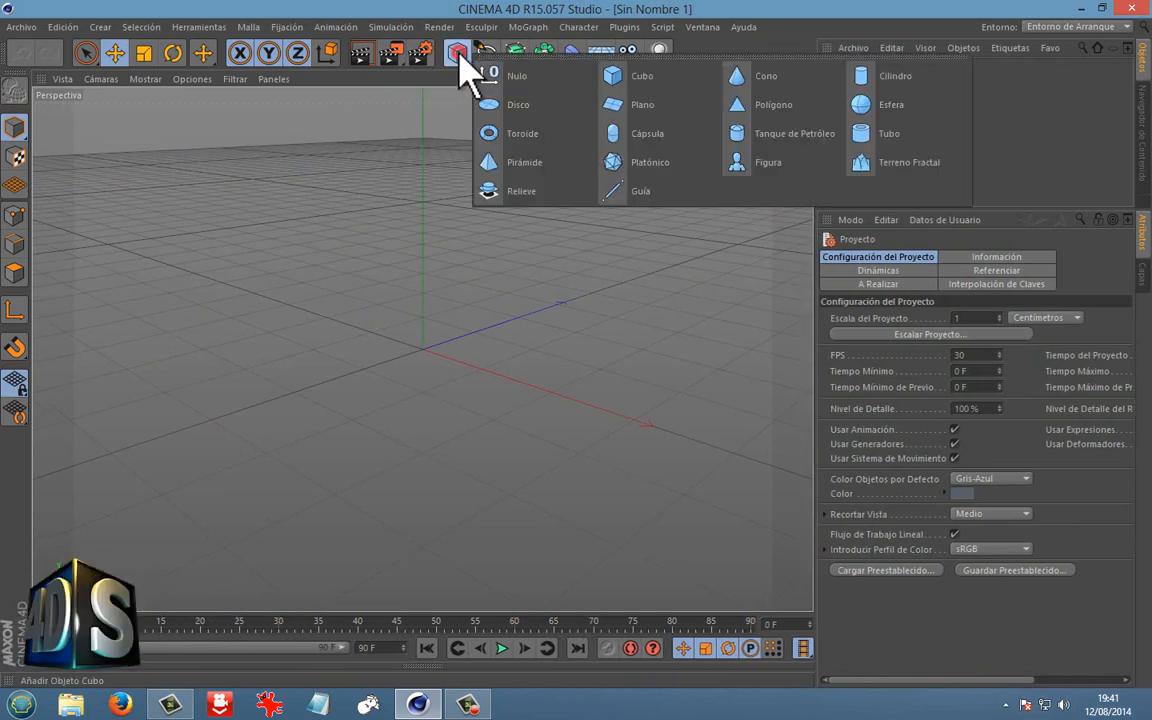
pyautogui.click(620, 78)
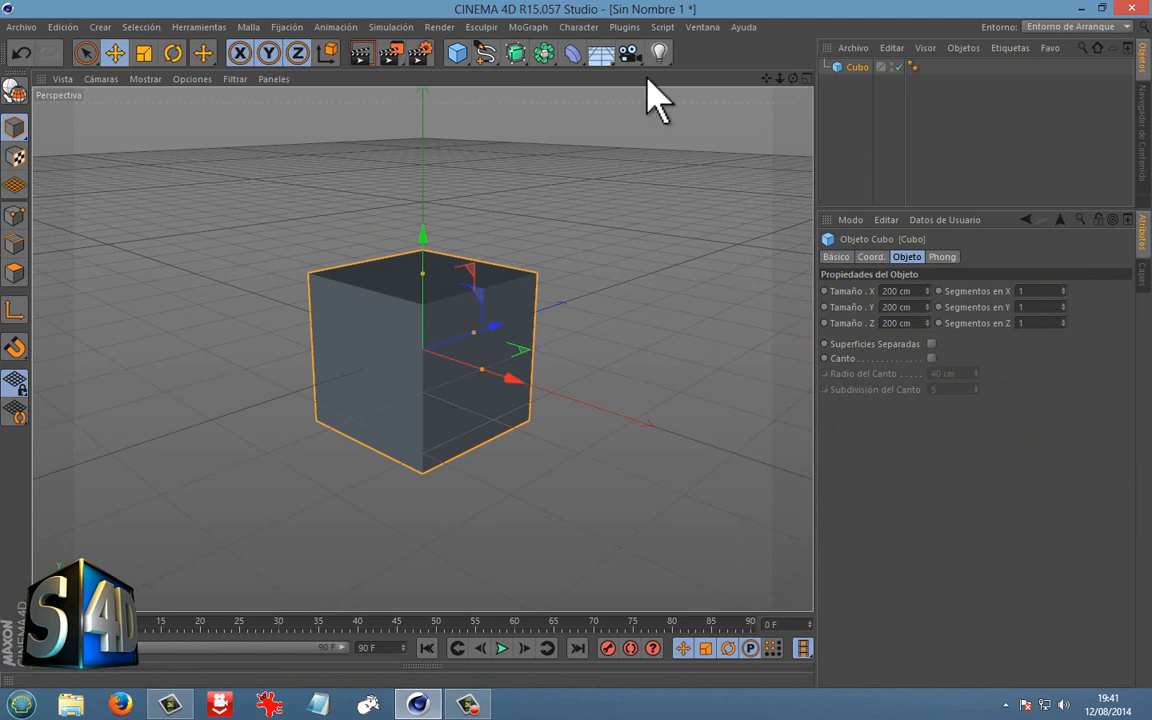
pyautogui.click(460, 54)
pyautogui.click(515, 77)
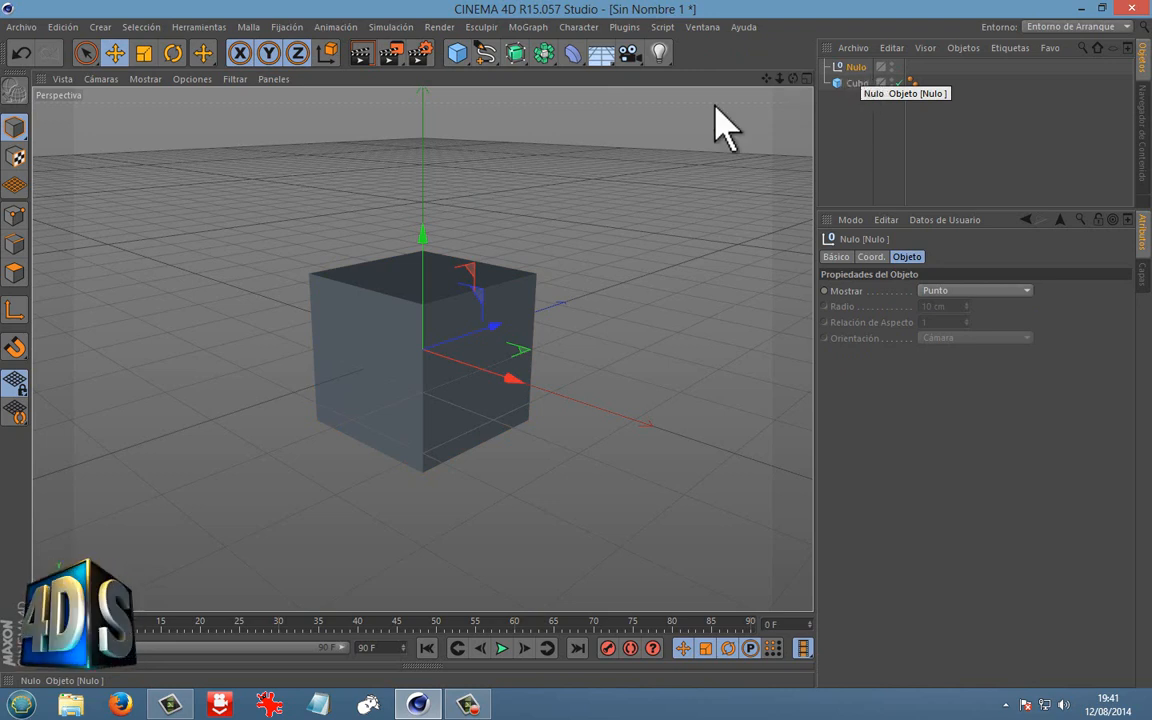
pyautogui.scroll(-1, 613, 249)
pyautogui.moveTo(549, 269)
pyautogui.keyDown('alt'); pyautogui.mouseDown()
pyautogui.moveTo(540, 280)
pyautogui.moveTo(532, 257)
pyautogui.mouseUp(); pyautogui.keyUp('alt')
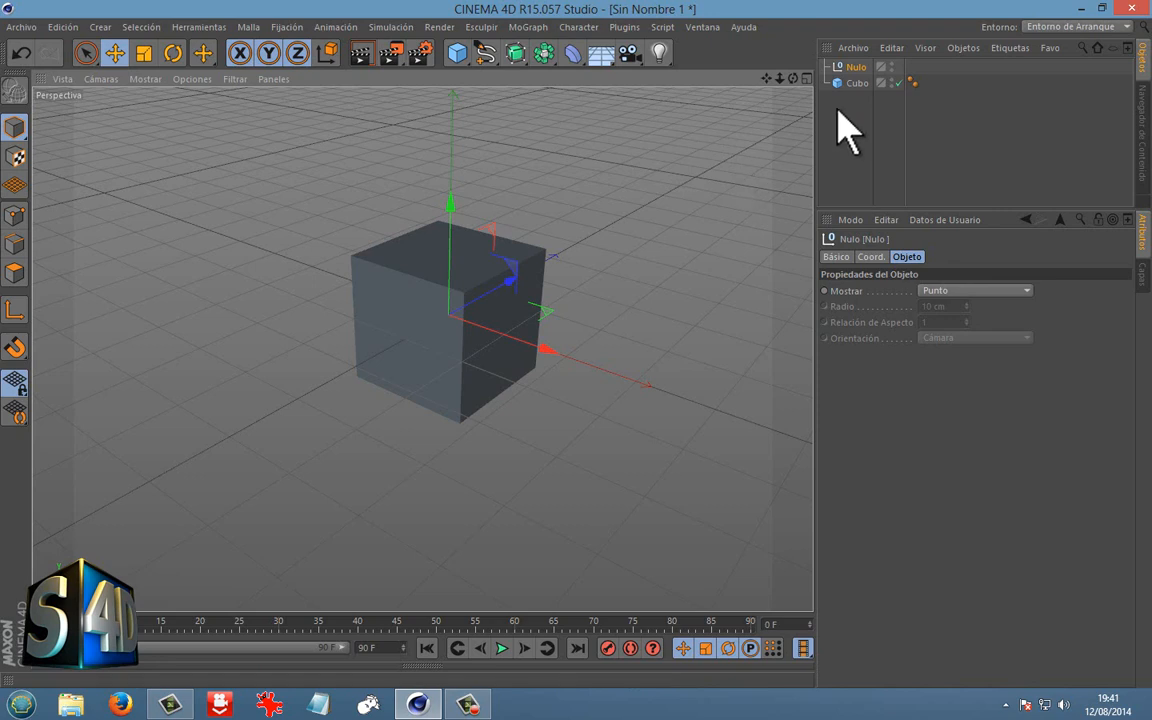
pyautogui.rightClick(850, 70)
pyautogui.moveTo(893, 80)
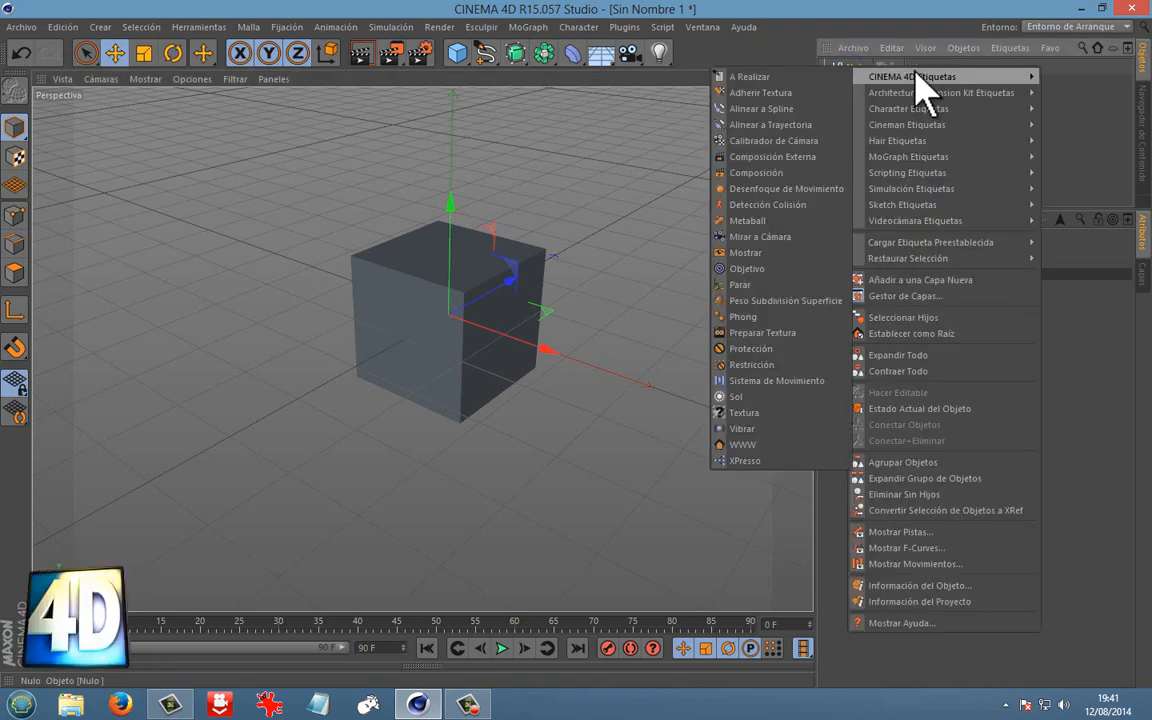
pyautogui.click(1075, 82)
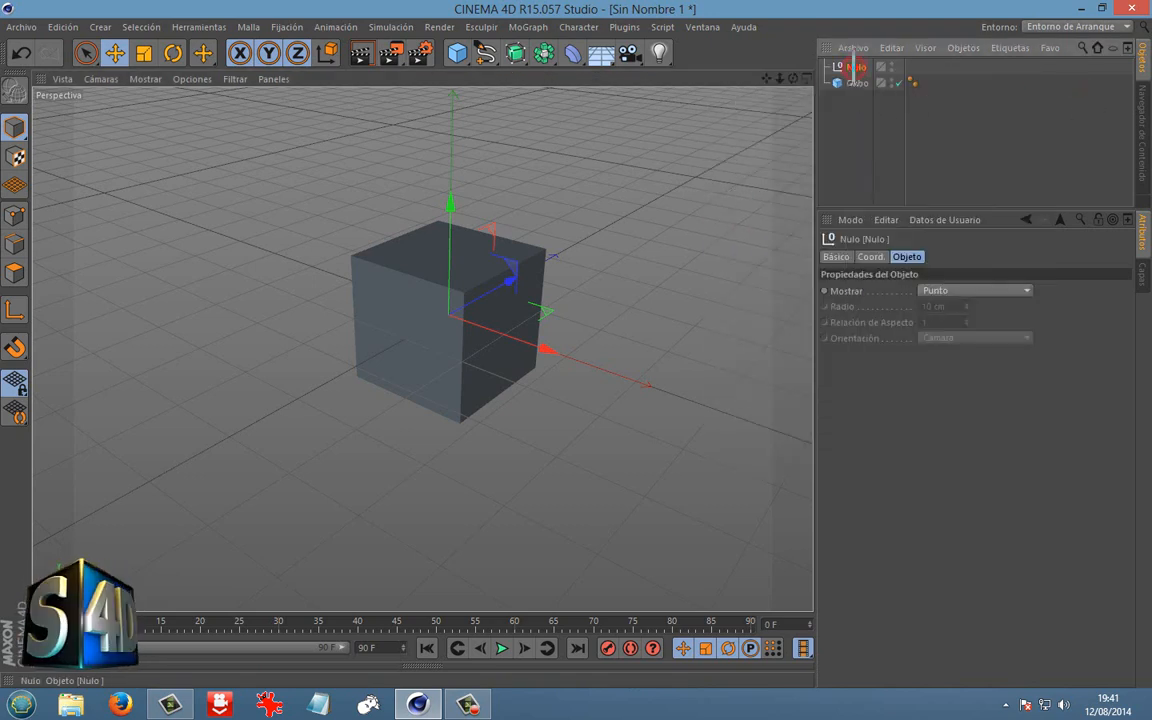
# Rename the null object as "control".
pyautogui.doubleClick(856, 66)
pyautogui.write('control')
pyautogui.press('Return')
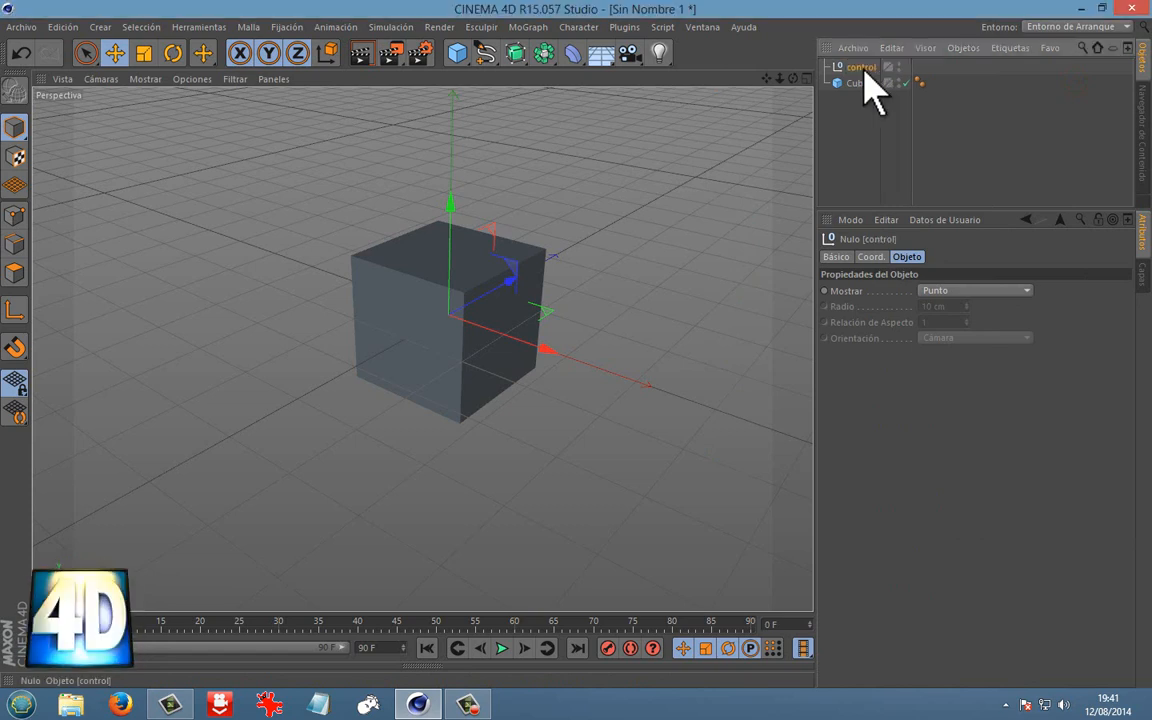
# Add an XPresso tag to the control null and maximize its XPresso editor.
pyautogui.rightClick(867, 75)
pyautogui.moveTo(874, 78)
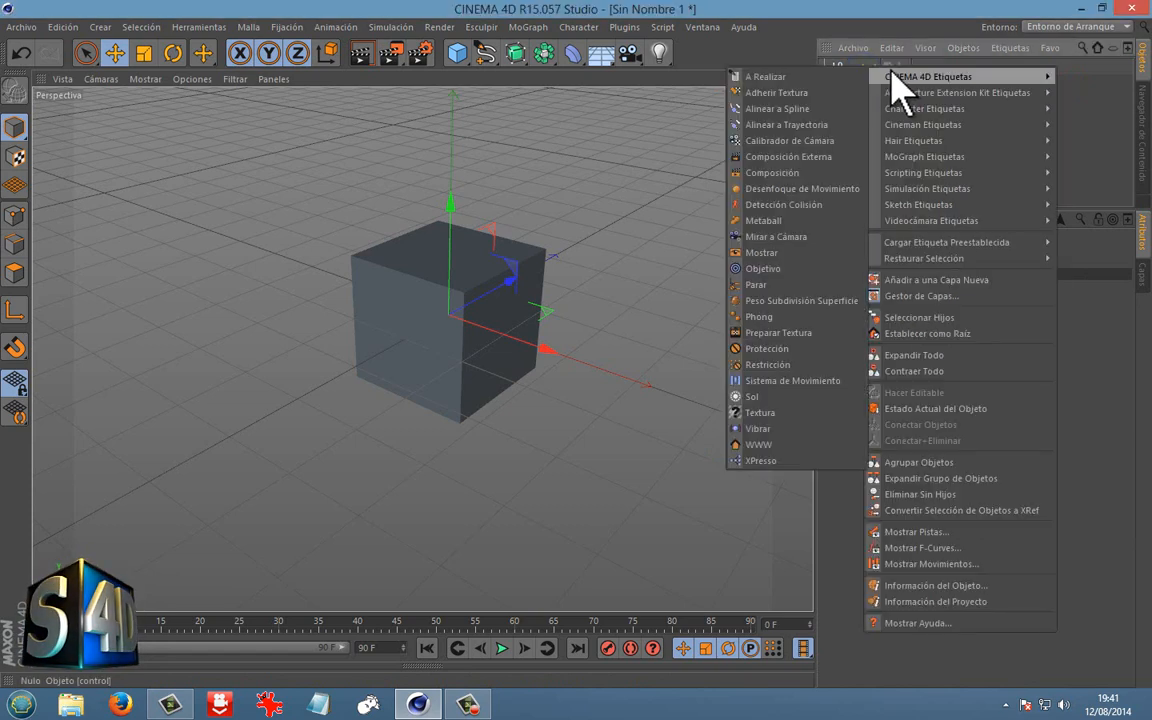
pyautogui.click(763, 462)
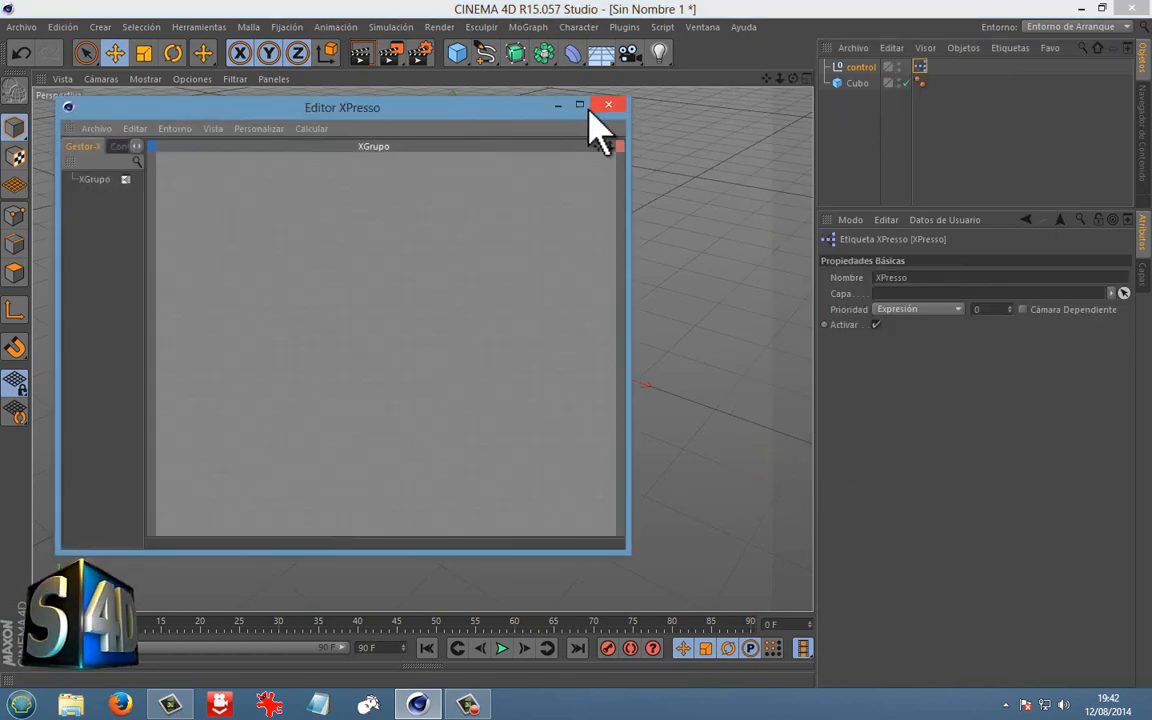
pyautogui.click(581, 104)
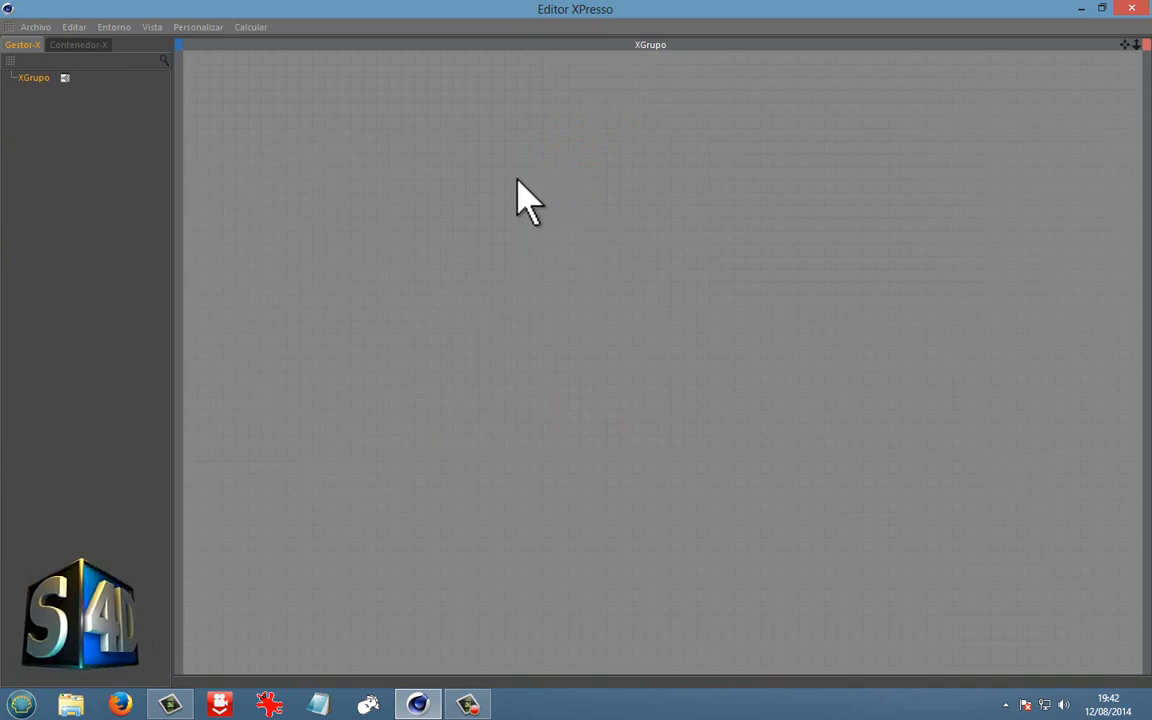
# Examine the node categories offered for new nodes in the XPresso editor, including XPresso, Motion Graphics and Dynamics.
pyautogui.click(620, 163)
pyautogui.rightClick(476, 174)
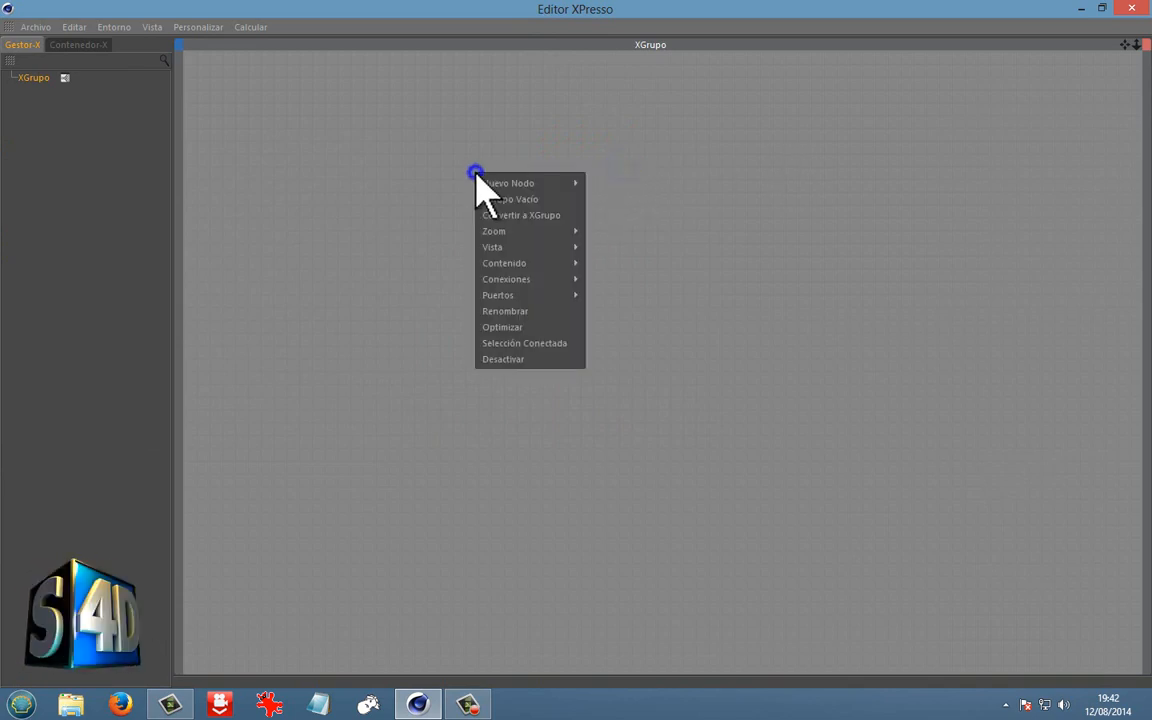
pyautogui.moveTo(537, 183)
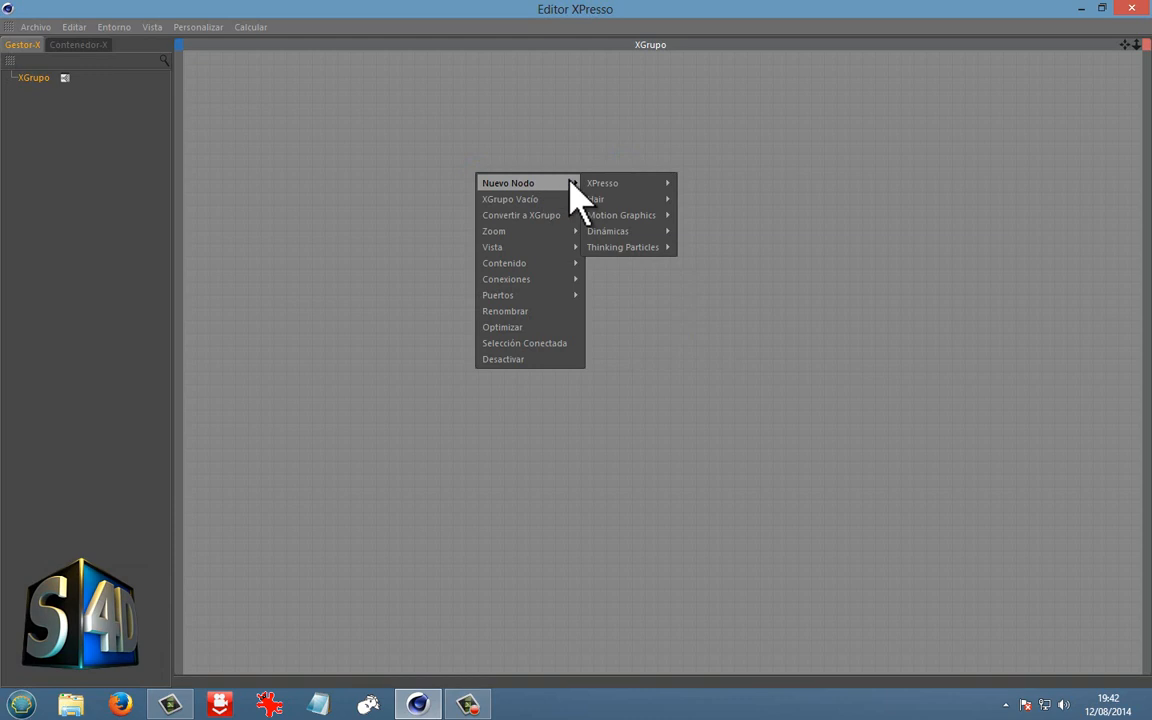
pyautogui.moveTo(598, 183)
pyautogui.moveTo(727, 185)
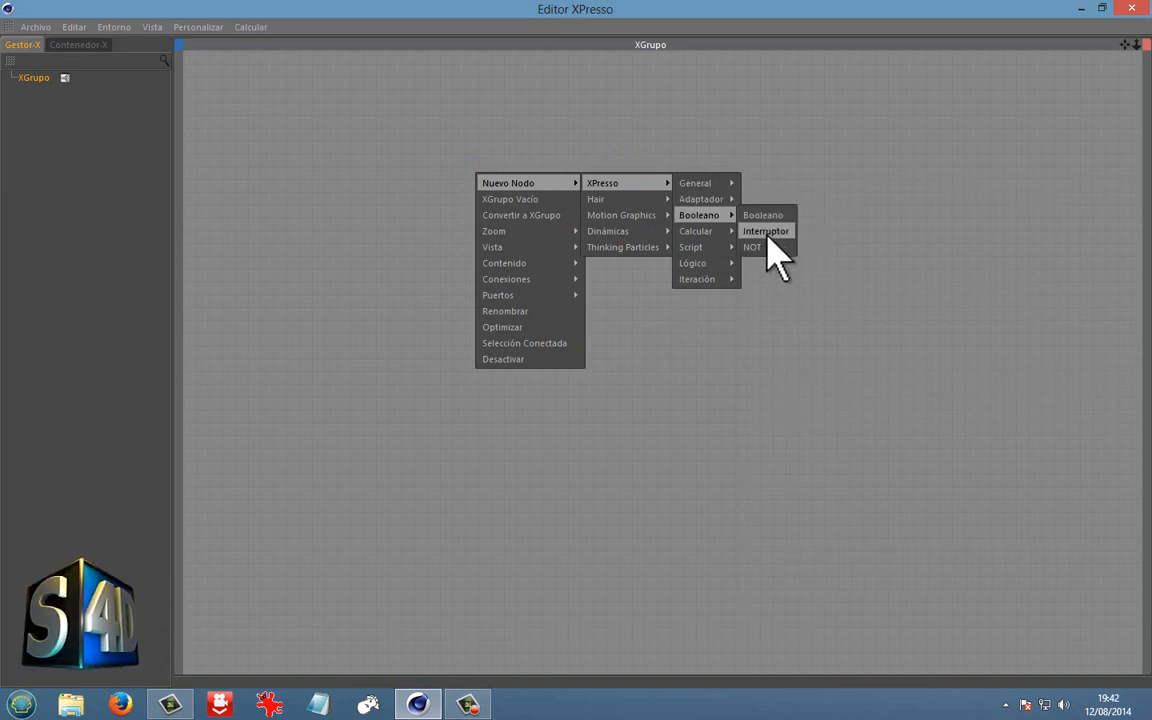
pyautogui.moveTo(700, 248)
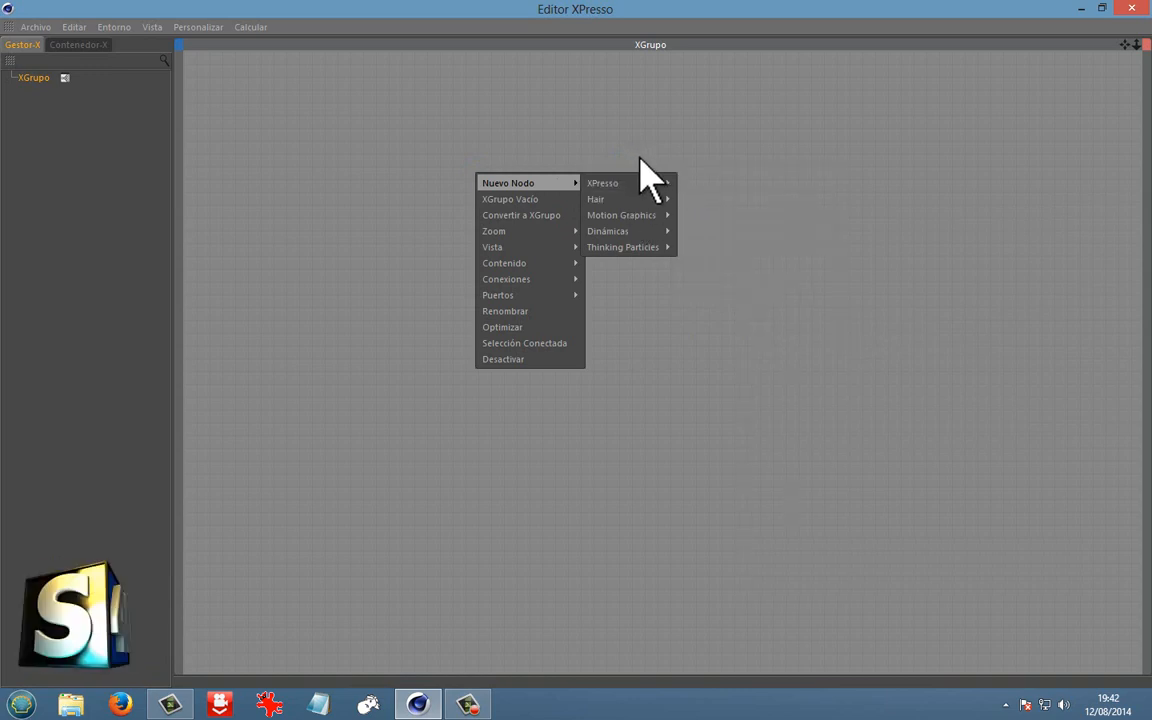
pyautogui.moveTo(636, 182)
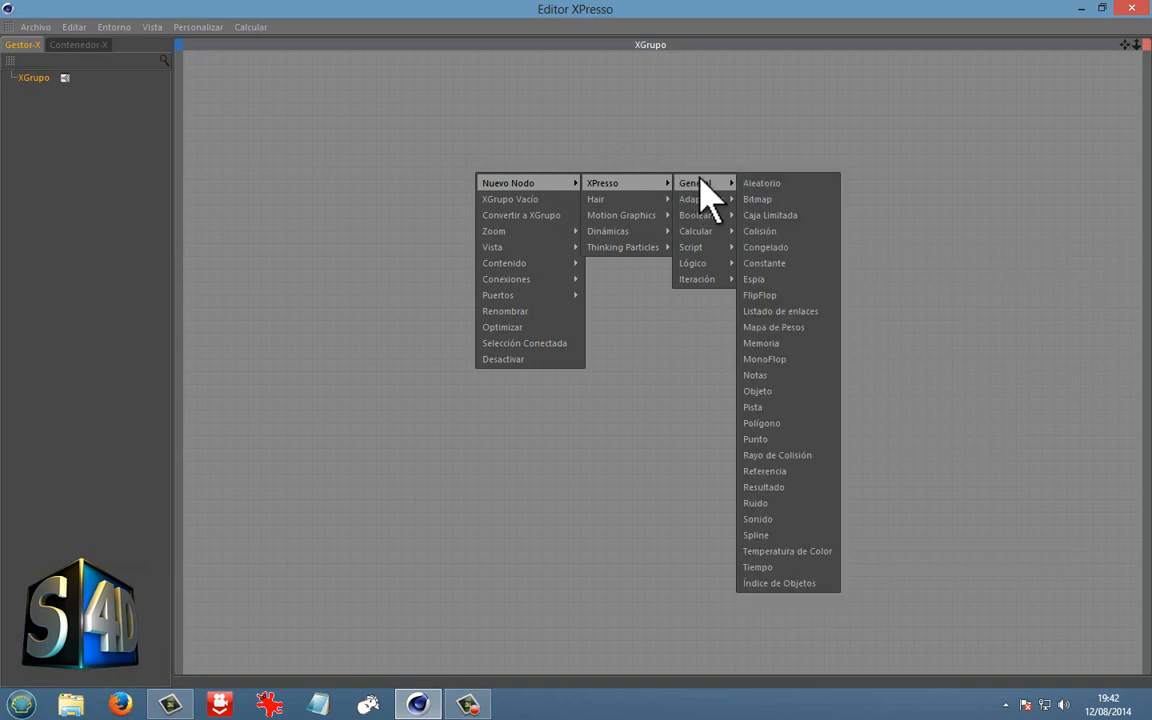
pyautogui.moveTo(619, 202)
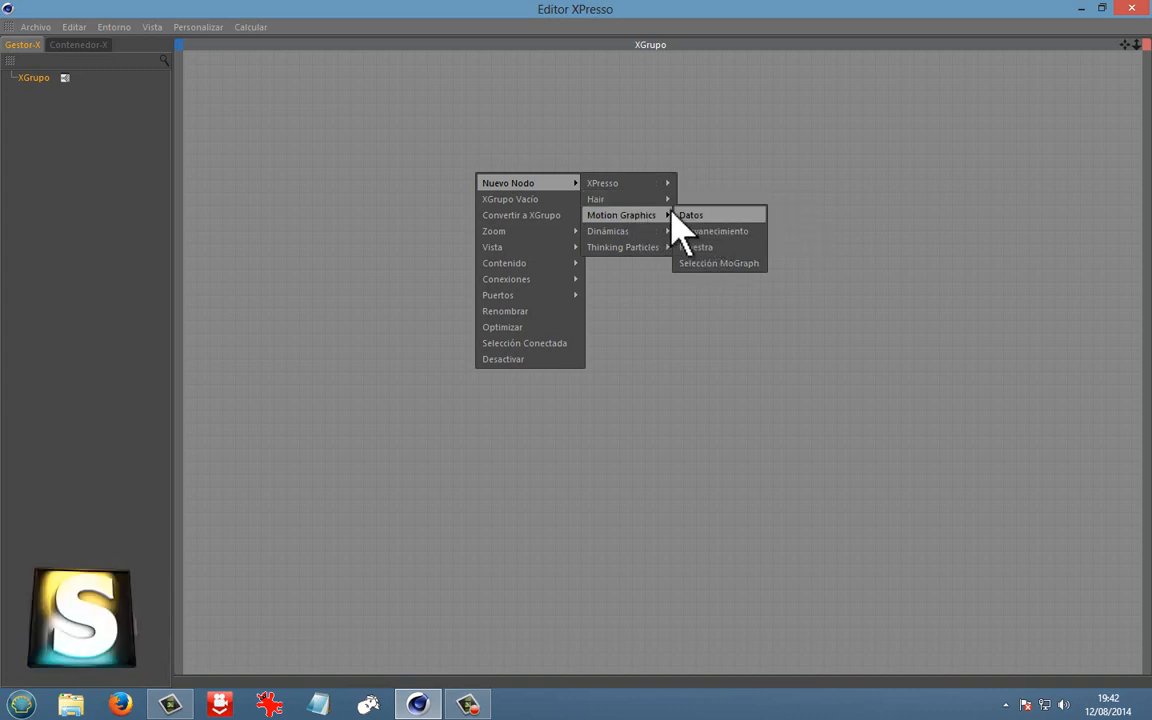
pyautogui.moveTo(649, 234)
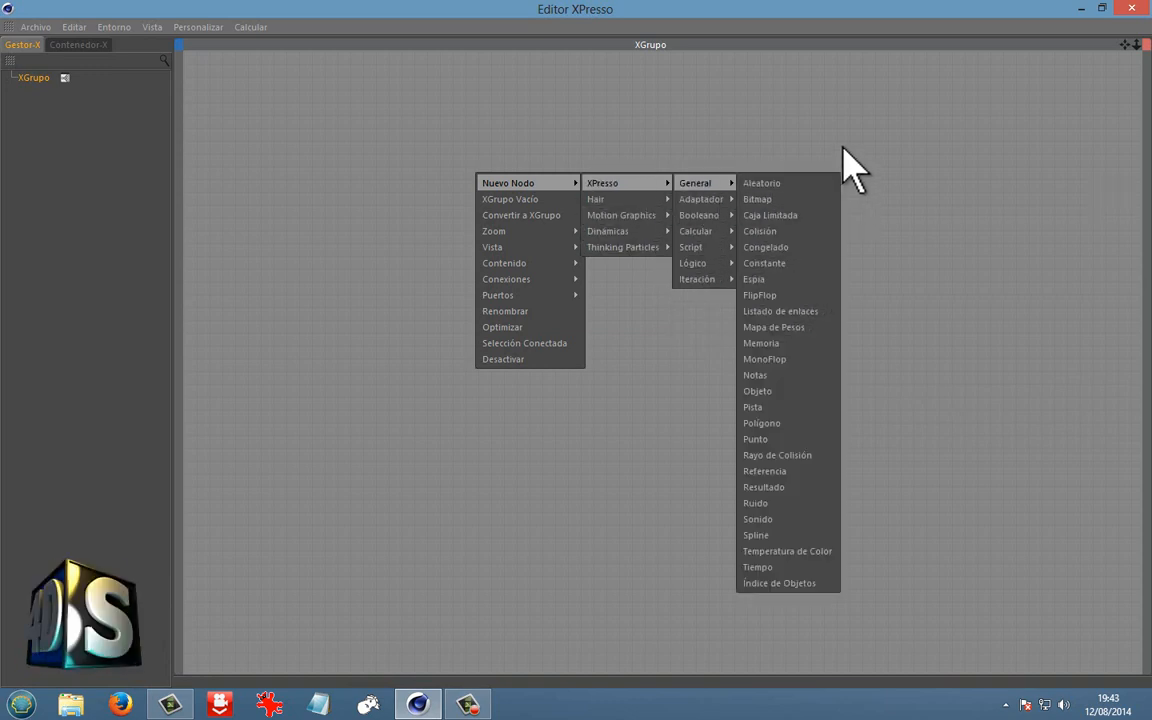
pyautogui.click(667, 123)
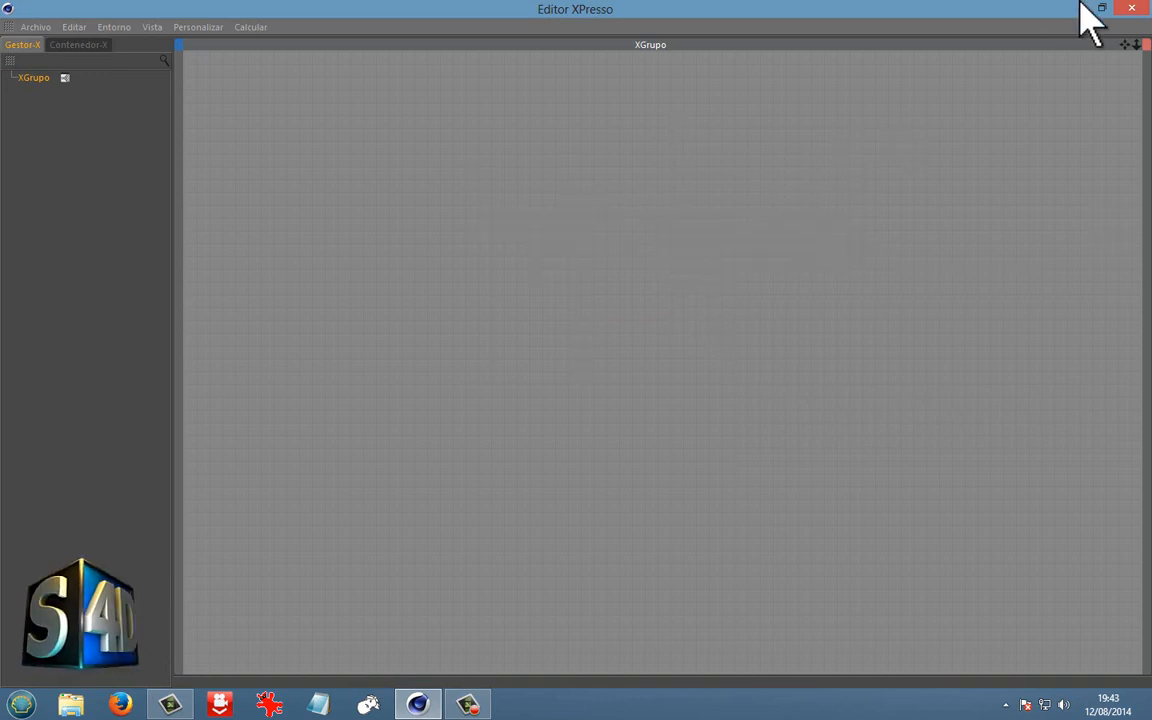
# Minimize the XPresso editor, then add a second cube moved about 548 cm along the Z axis.
pyautogui.click(1128, 9)
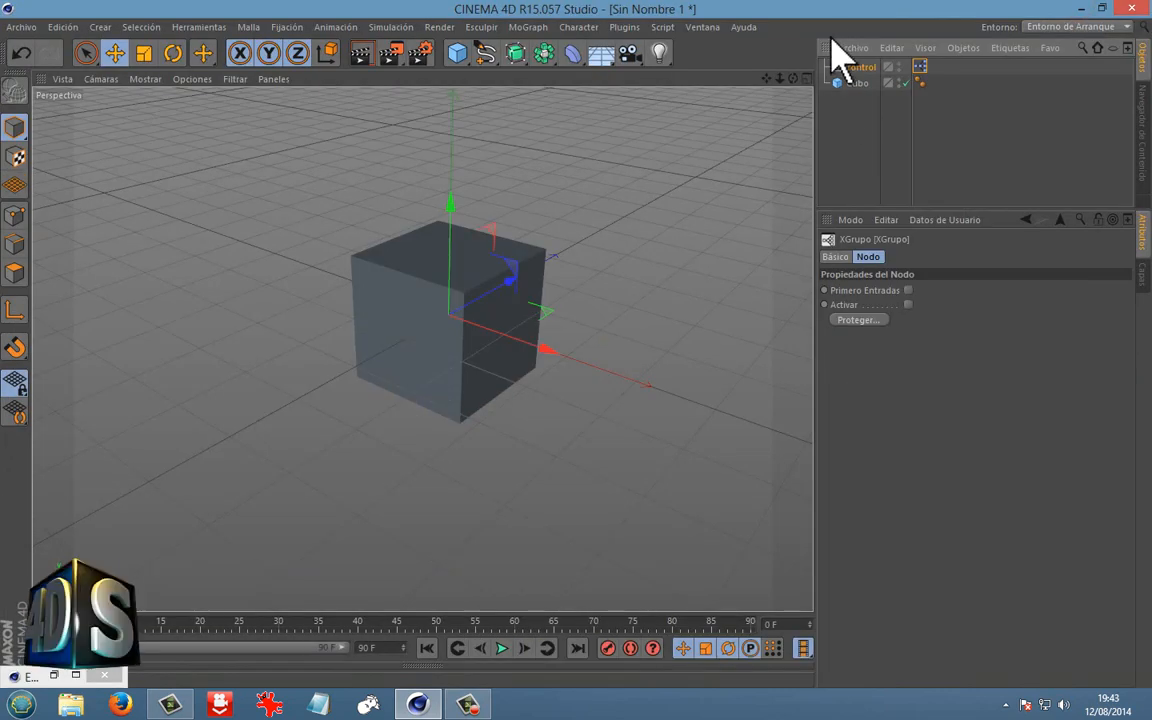
pyautogui.click(841, 123)
pyautogui.click(458, 55)
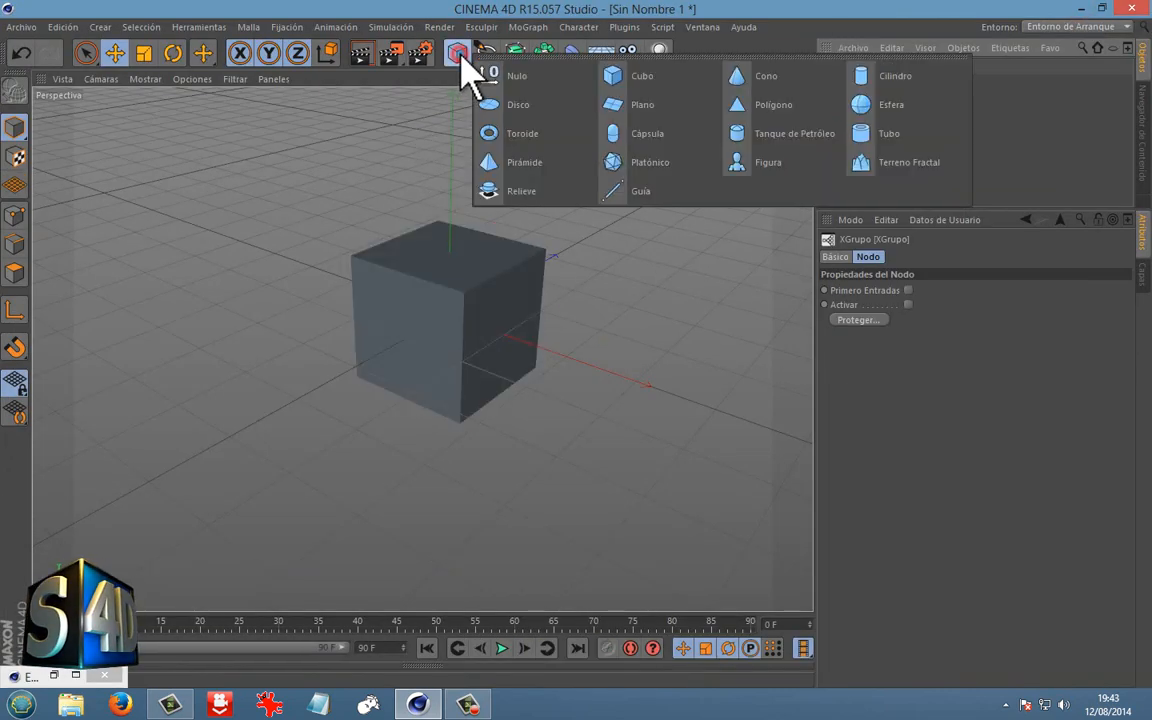
pyautogui.click(636, 78)
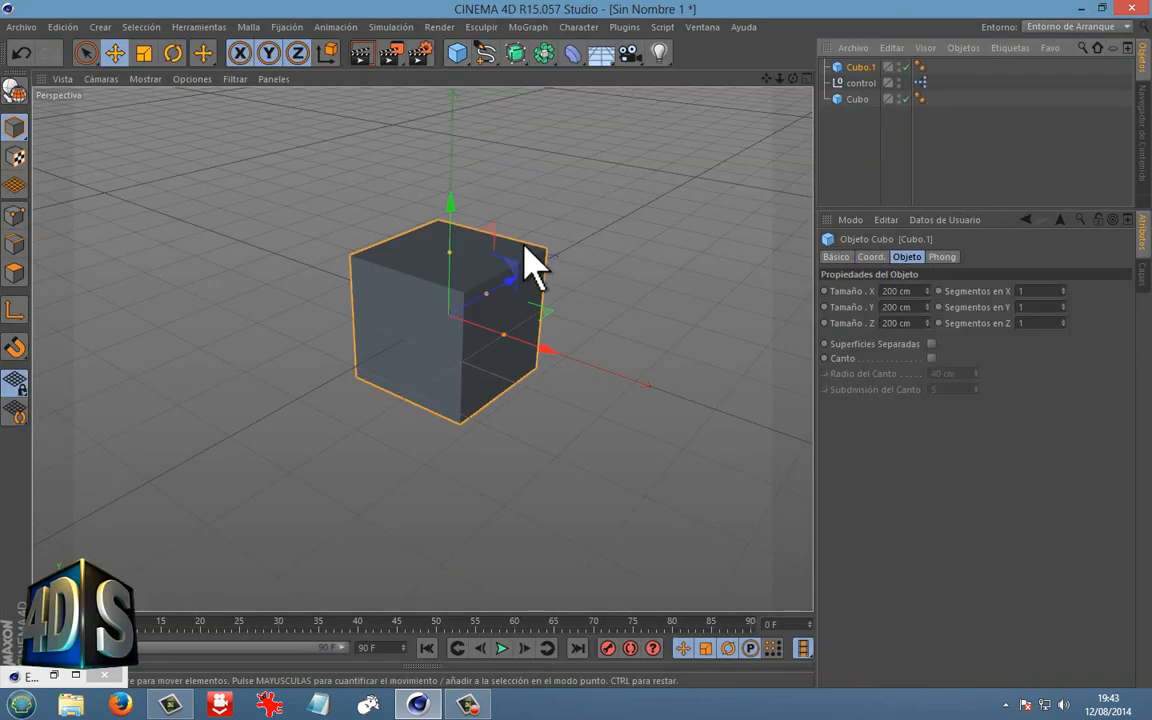
pyautogui.moveTo(507, 303); pyautogui.dragTo(682, 268)
pyautogui.scroll(-3, 580, 300)
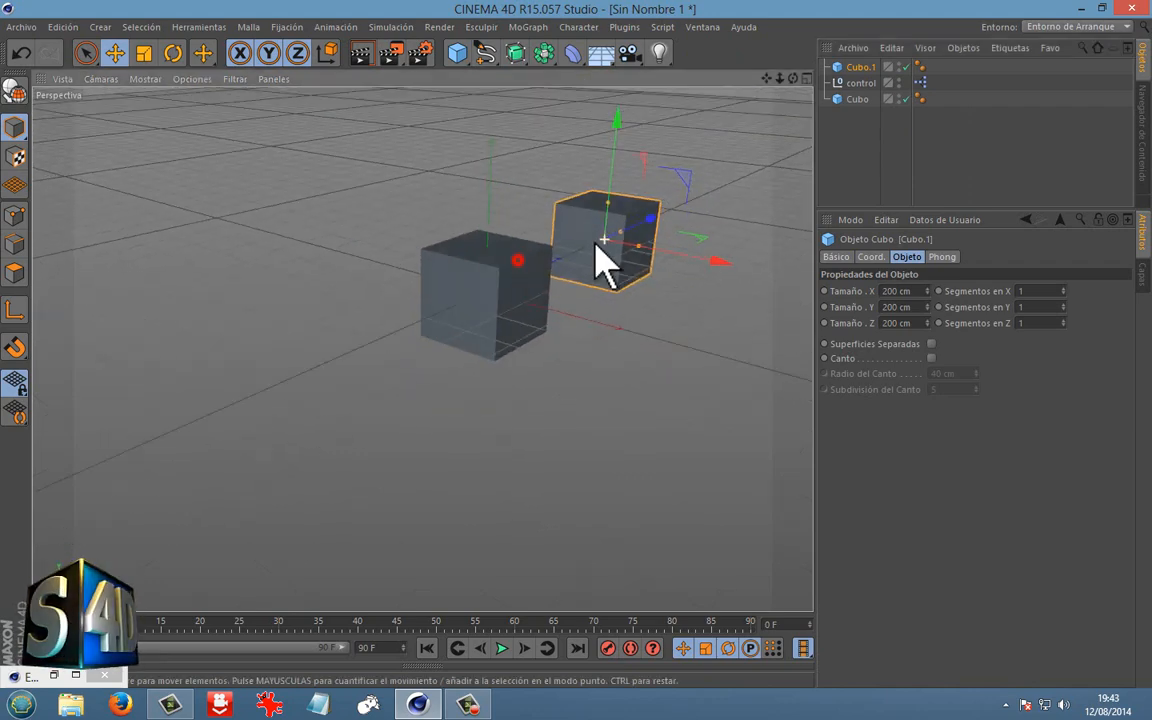
# Switch the interface to the Standard layout and create two new materials.
pyautogui.click(1078, 27)
pyautogui.click(1052, 141)
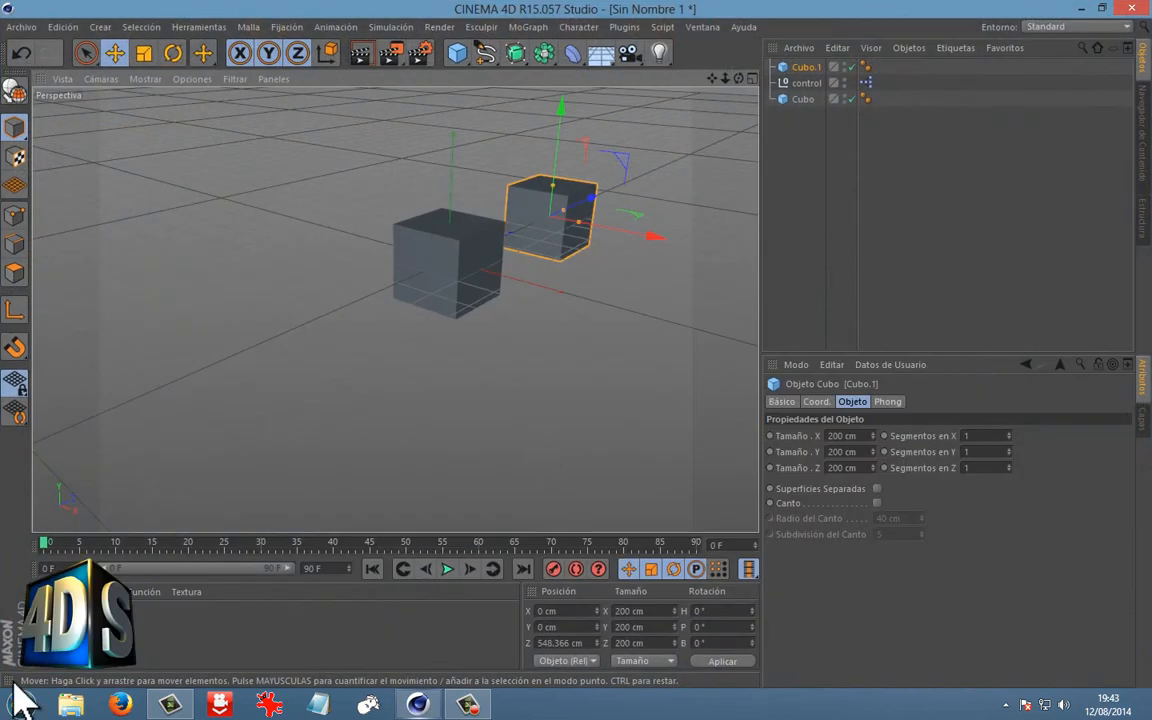
pyautogui.doubleClick(62, 645)
pyautogui.doubleClick(62, 645)
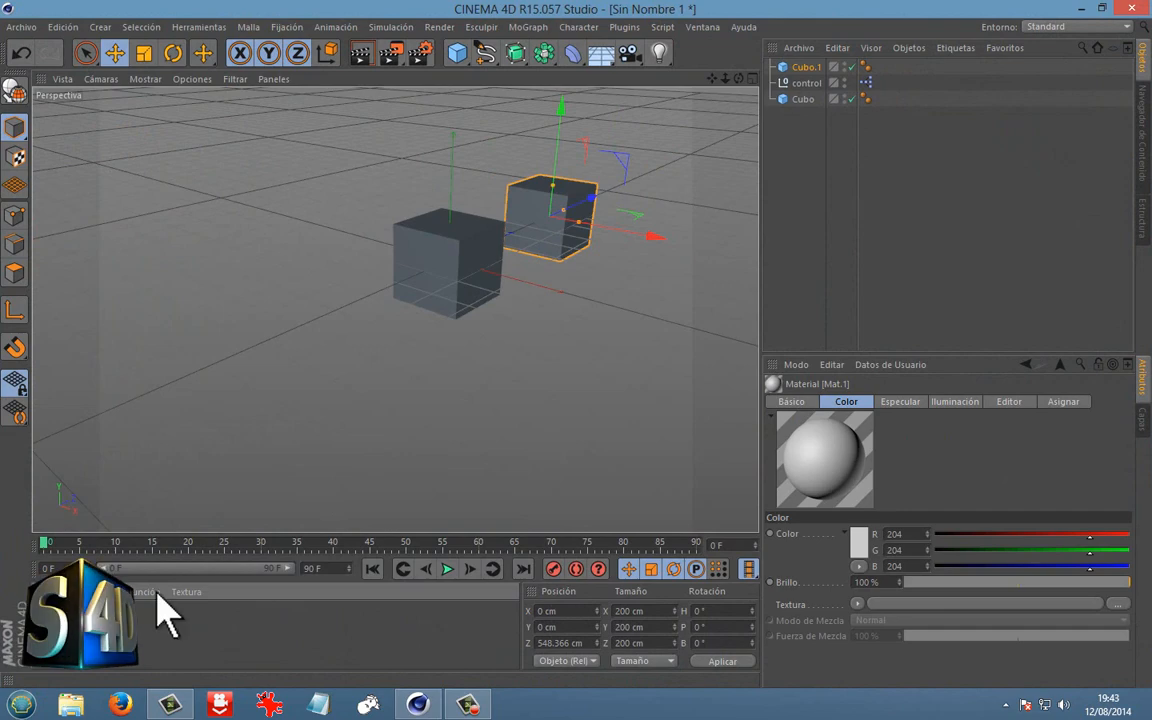
# Set the colour of material Mat.1 to pure red (255, 0, 0).
pyautogui.click(452, 187)
pyautogui.click(461, 133)
pyautogui.click(433, 265)
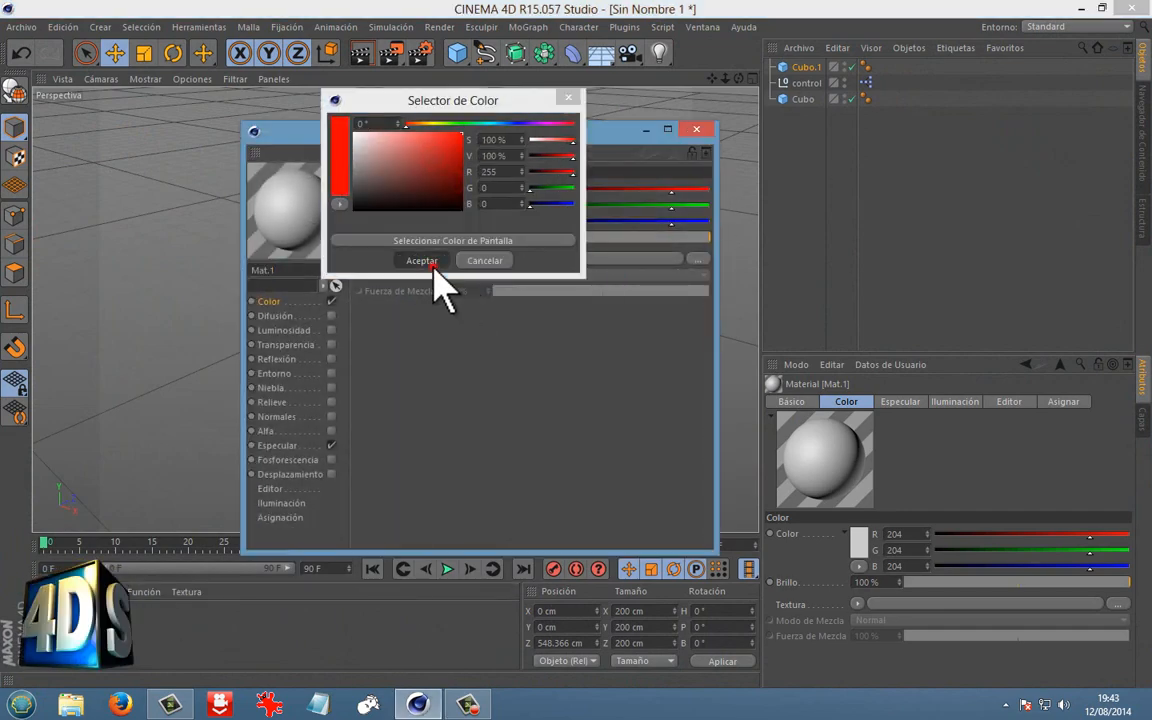
pyautogui.click(697, 130)
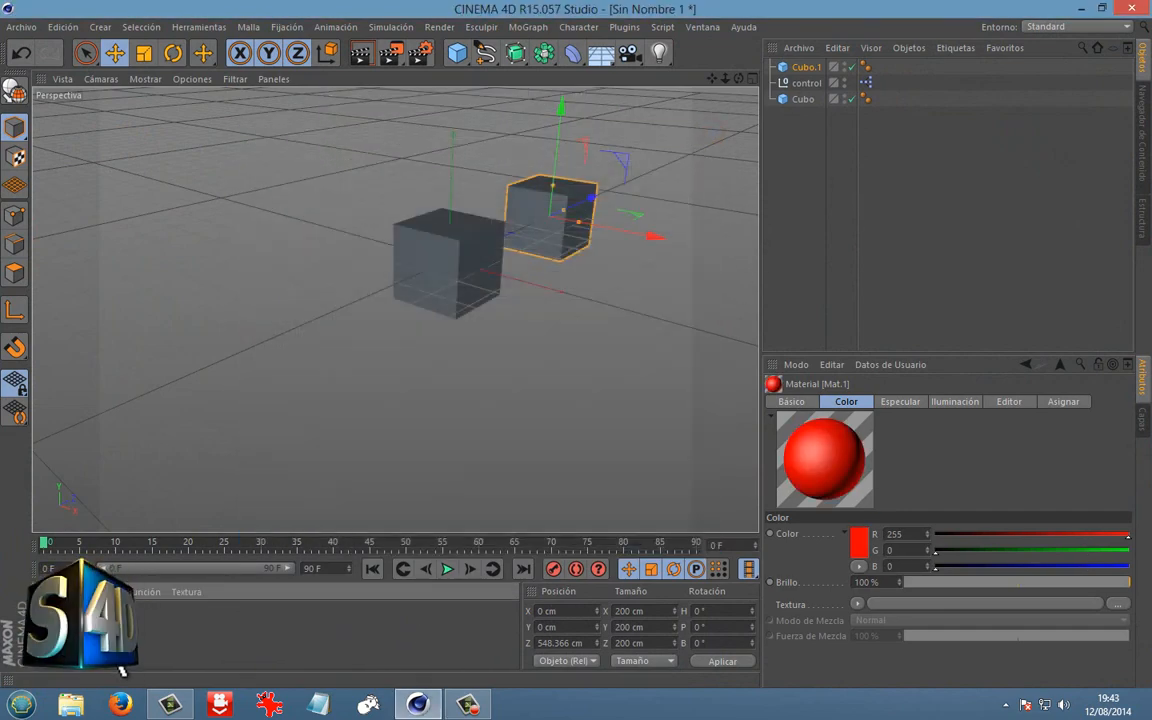
# Set the colour of material Mat to bright green (17, 255, 0).
pyautogui.doubleClick(104, 630)
pyautogui.click(442, 172)
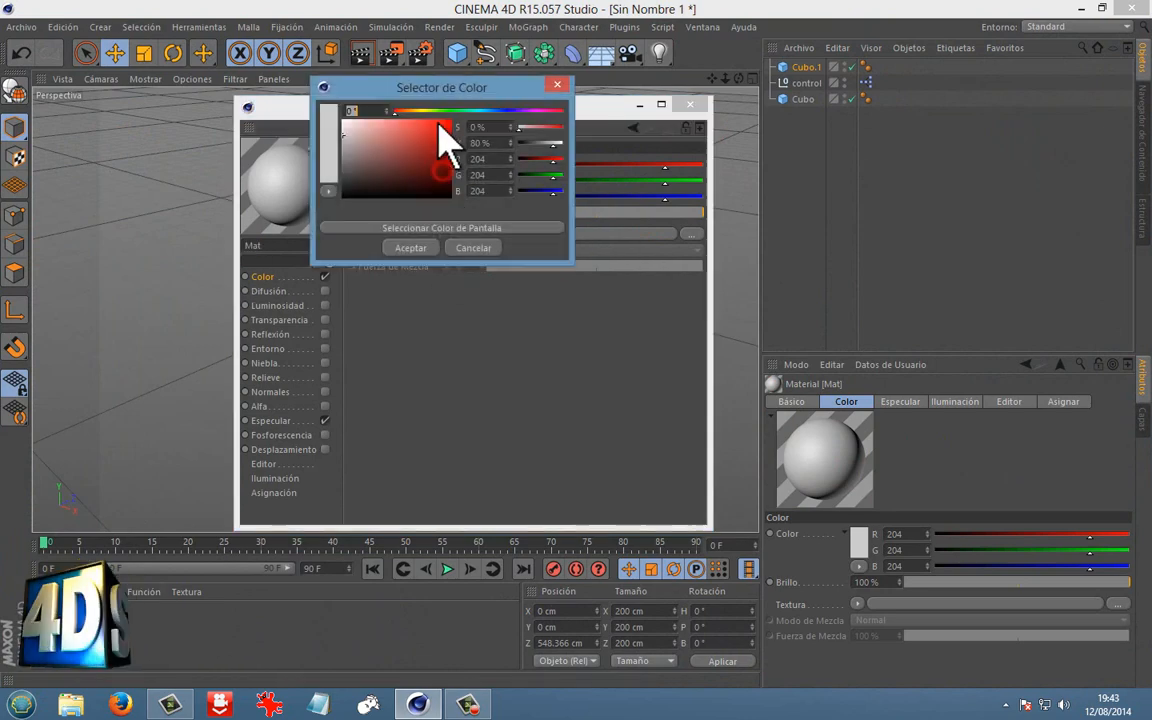
pyautogui.click(452, 110)
pyautogui.click(445, 123)
pyautogui.click(410, 247)
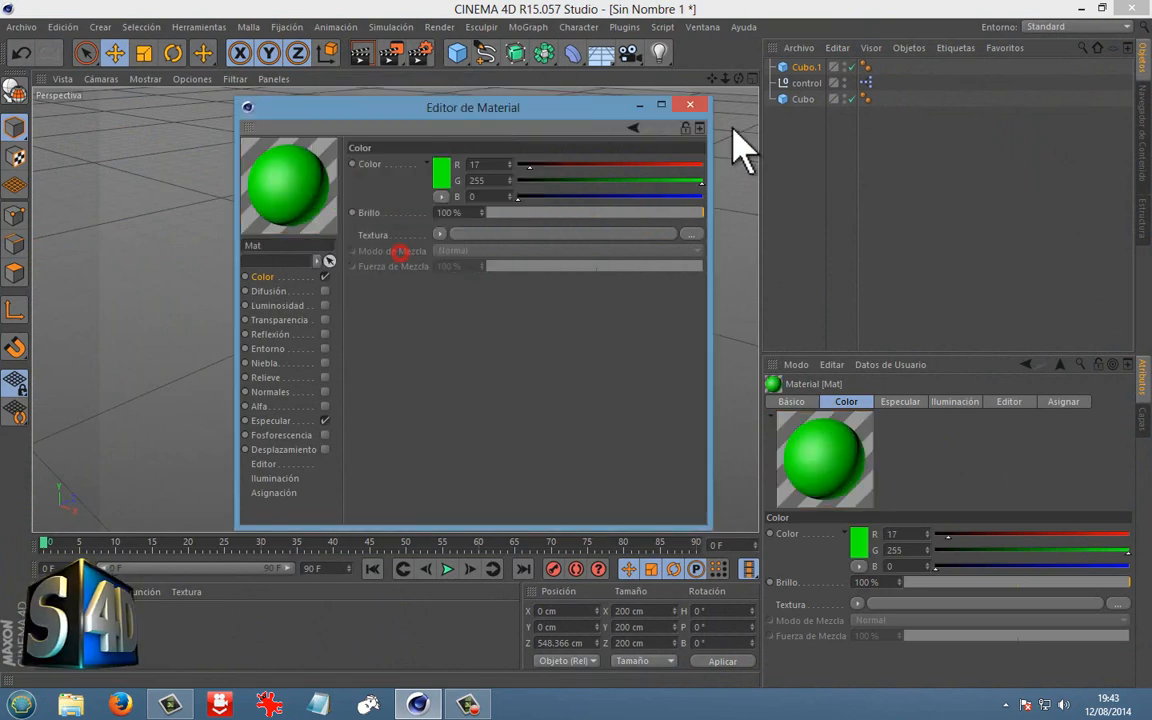
pyautogui.click(690, 105)
# Apply the red material to the first cube and the green one to the second, placing the latter at about 398 cm in Z.
pyautogui.moveTo(72, 675); pyautogui.dragTo(405, 298)
pyautogui.moveTo(95, 640); pyautogui.dragTo(589, 231)
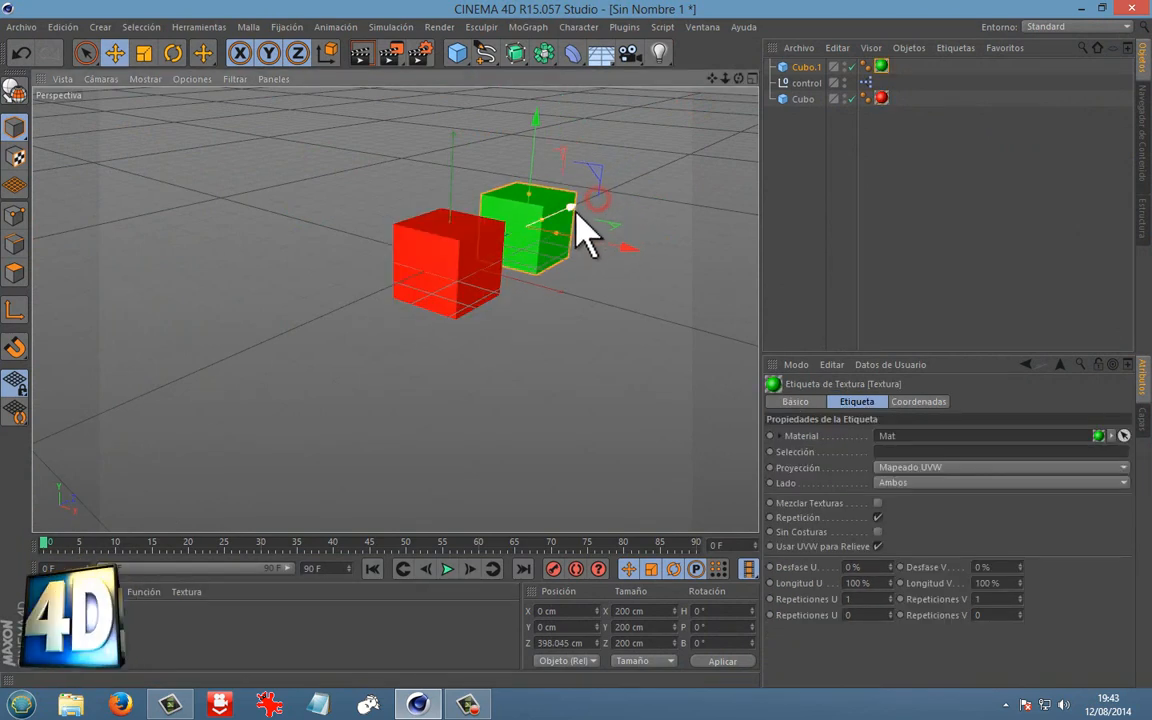
# Rename the green cube as cubo verde and the red cube as cubo rojo.
pyautogui.click(818, 170)
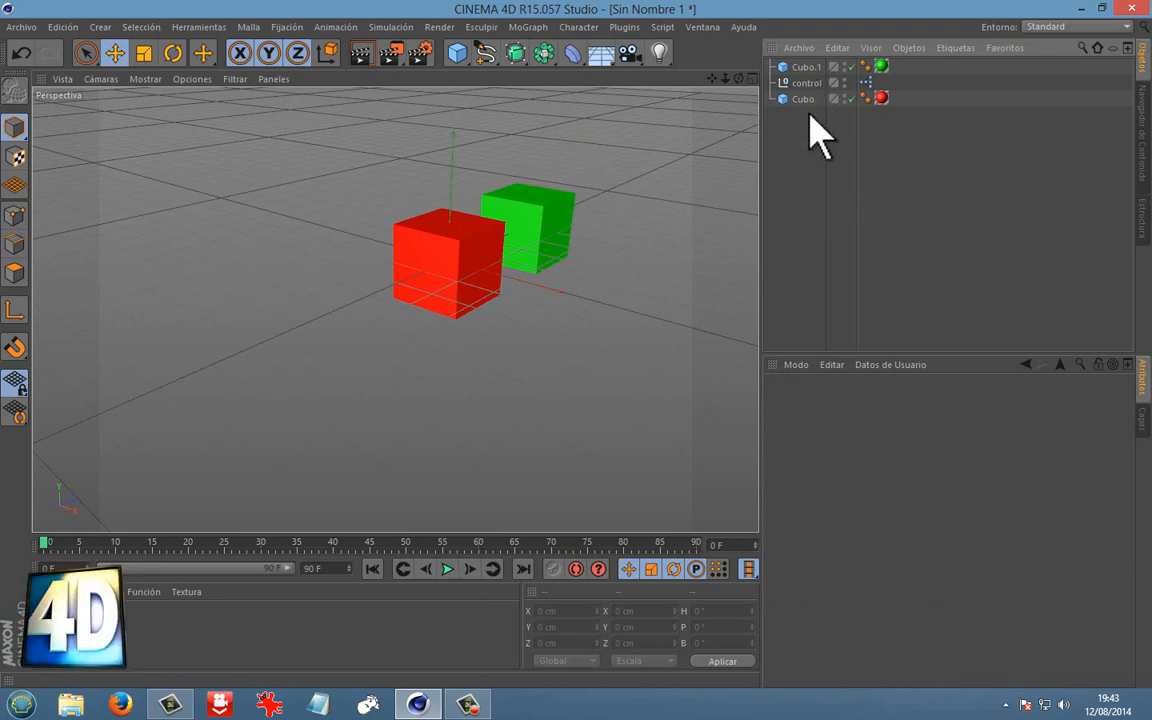
pyautogui.click(808, 68)
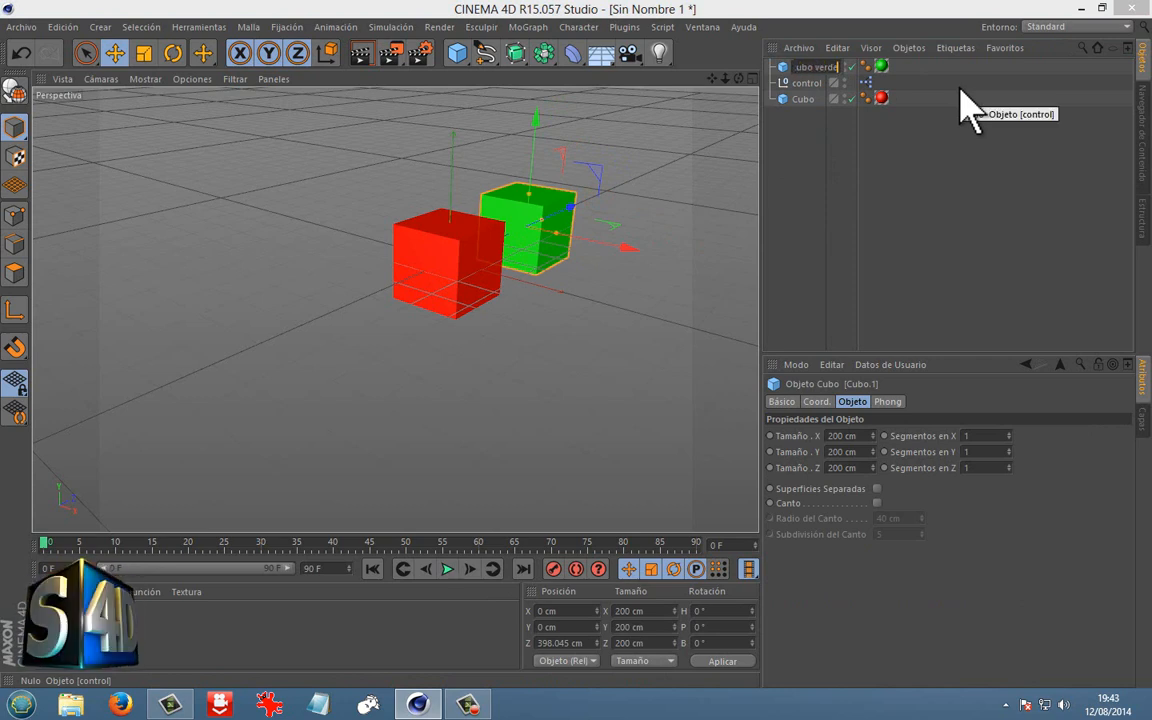
pyautogui.write('cubo verde')
pyautogui.doubleClick(803, 99)
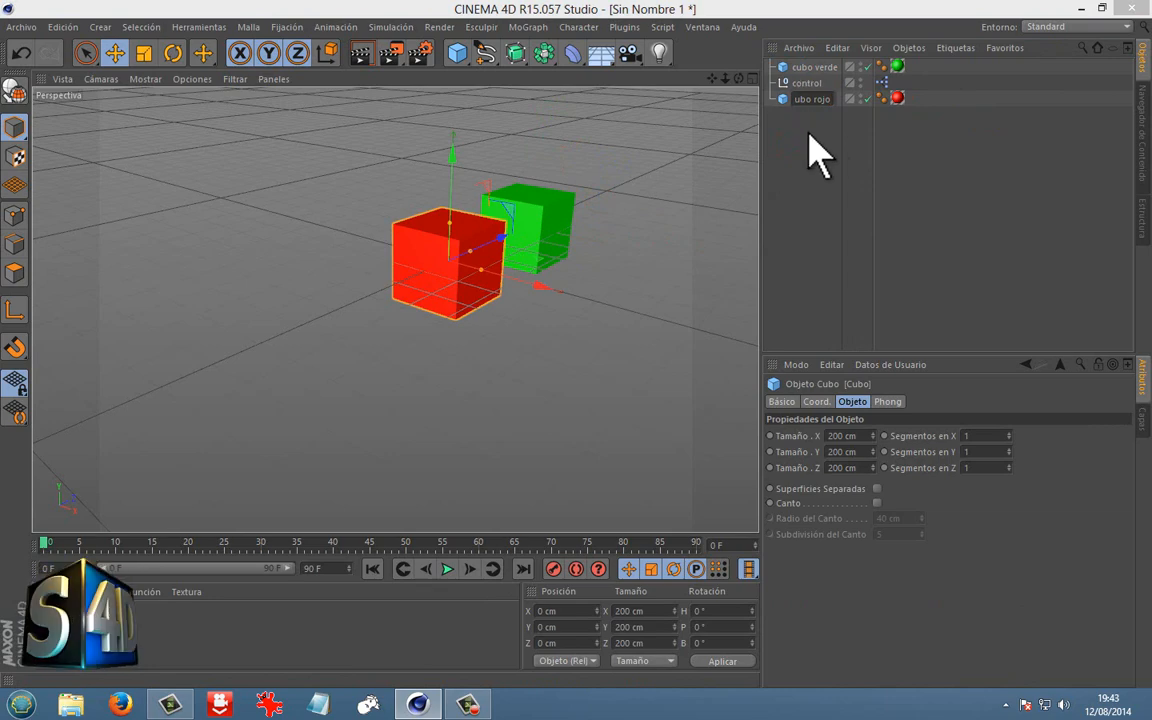
pyautogui.click(812, 129)
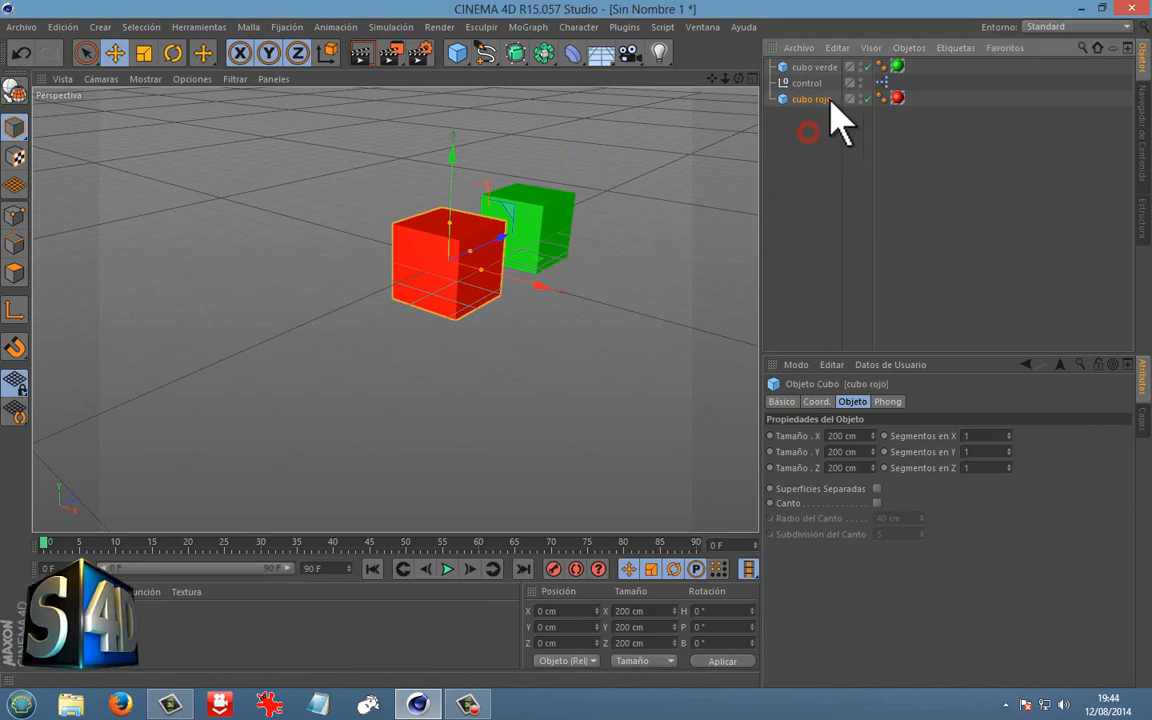
# Open the XPresso editor of the control null and add cubo verde and cubo rojo to XGrupo as nodes.
pyautogui.doubleClick(882, 83)
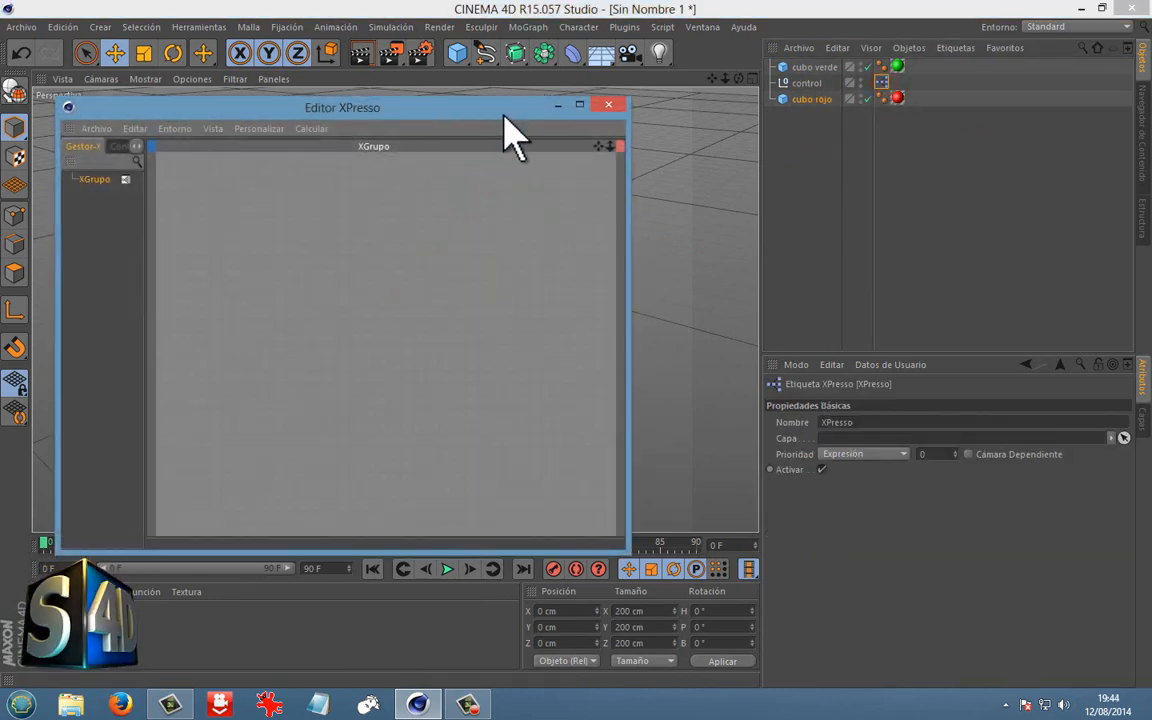
pyautogui.moveTo(504, 112); pyautogui.dragTo(678, 410)
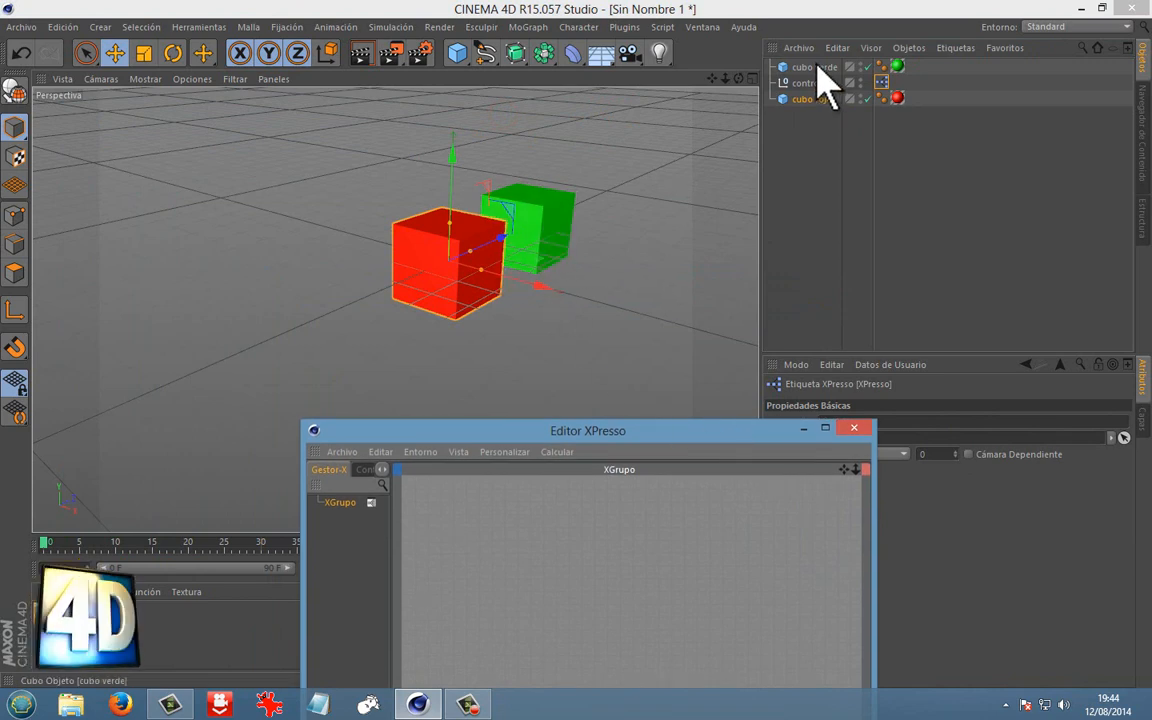
pyautogui.moveTo(815, 67); pyautogui.dragTo(537, 585)
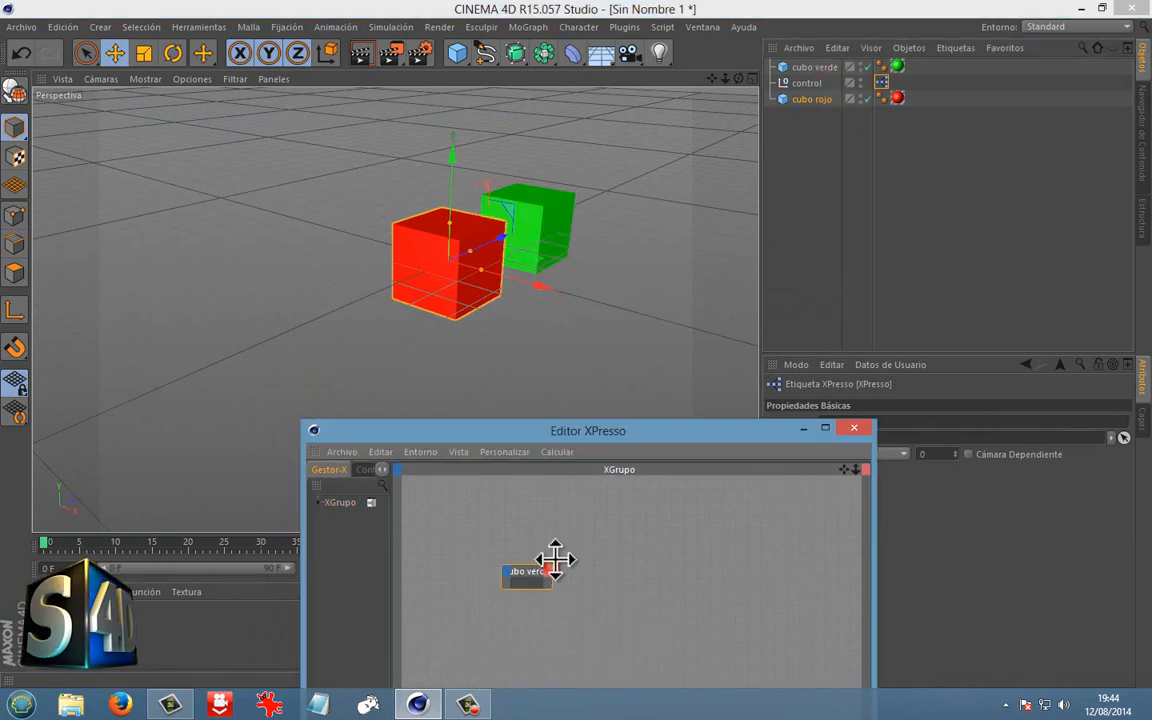
pyautogui.moveTo(813, 99); pyautogui.dragTo(593, 641)
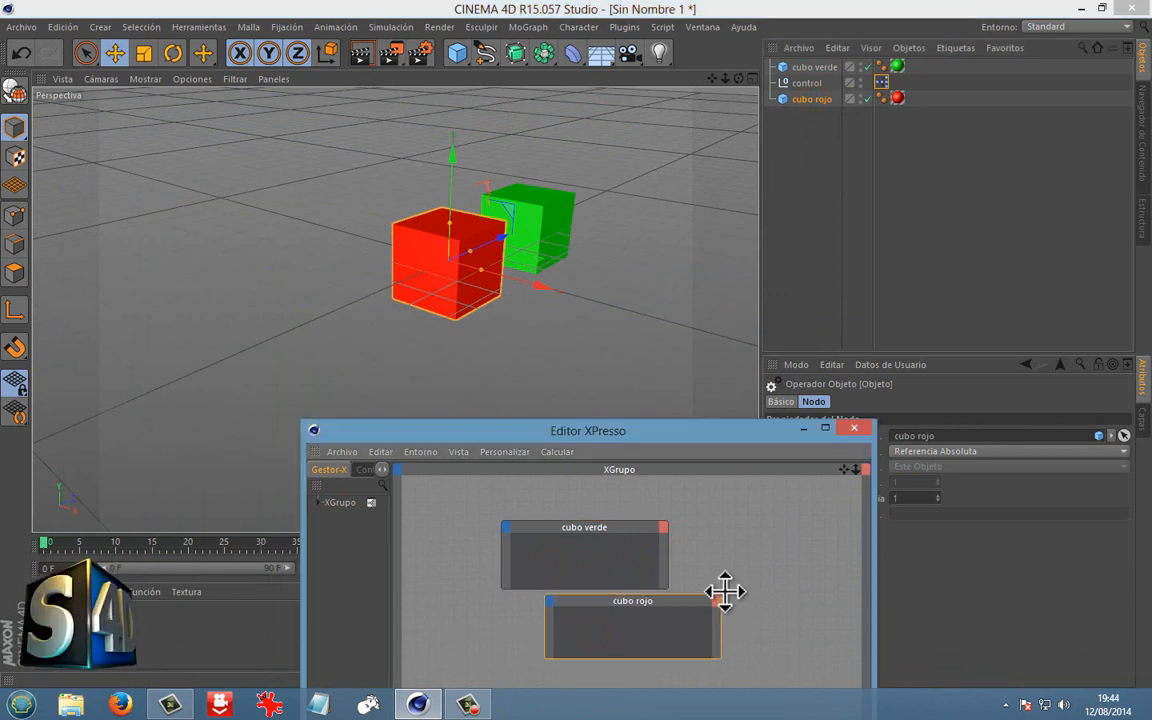
# Maximize the XPresso editor and align the cubo rojo node below the cubo verde node.
pyautogui.moveTo(703, 455); pyautogui.dragTo(625, 170)
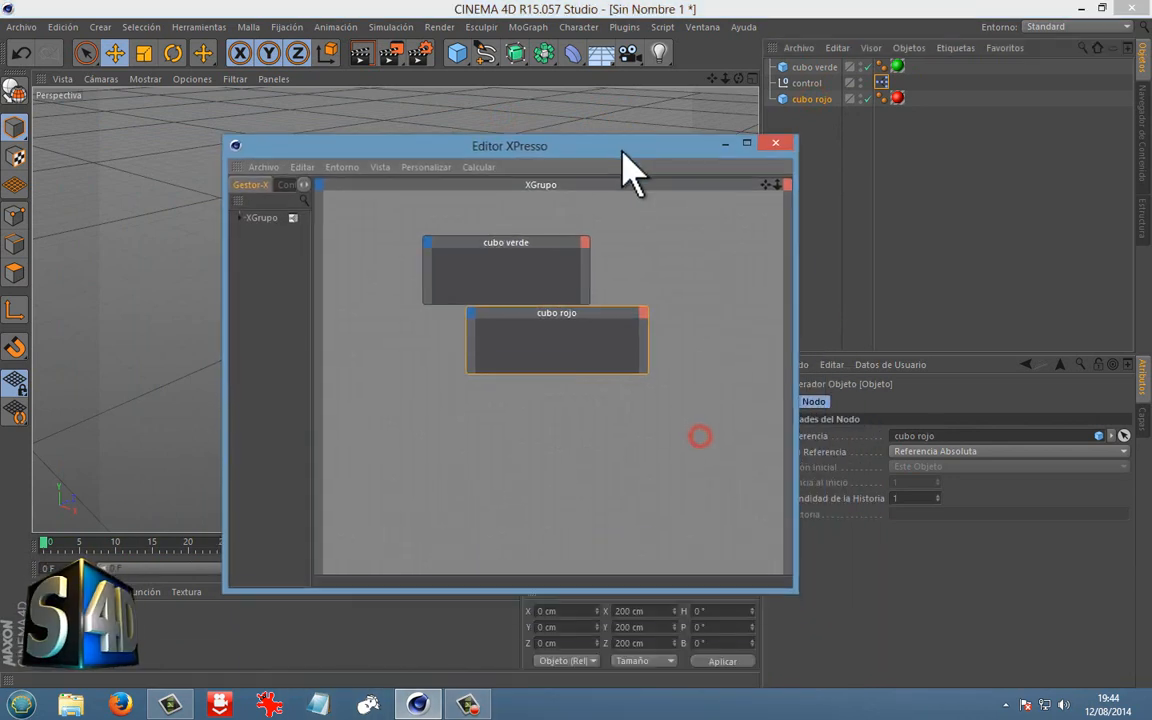
pyautogui.click(748, 143)
pyautogui.moveTo(610, 224); pyautogui.dragTo(547, 157)
pyautogui.moveTo(716, 297); pyautogui.dragTo(594, 289)
pyautogui.moveTo(564, 279); pyautogui.dragTo(568, 280)
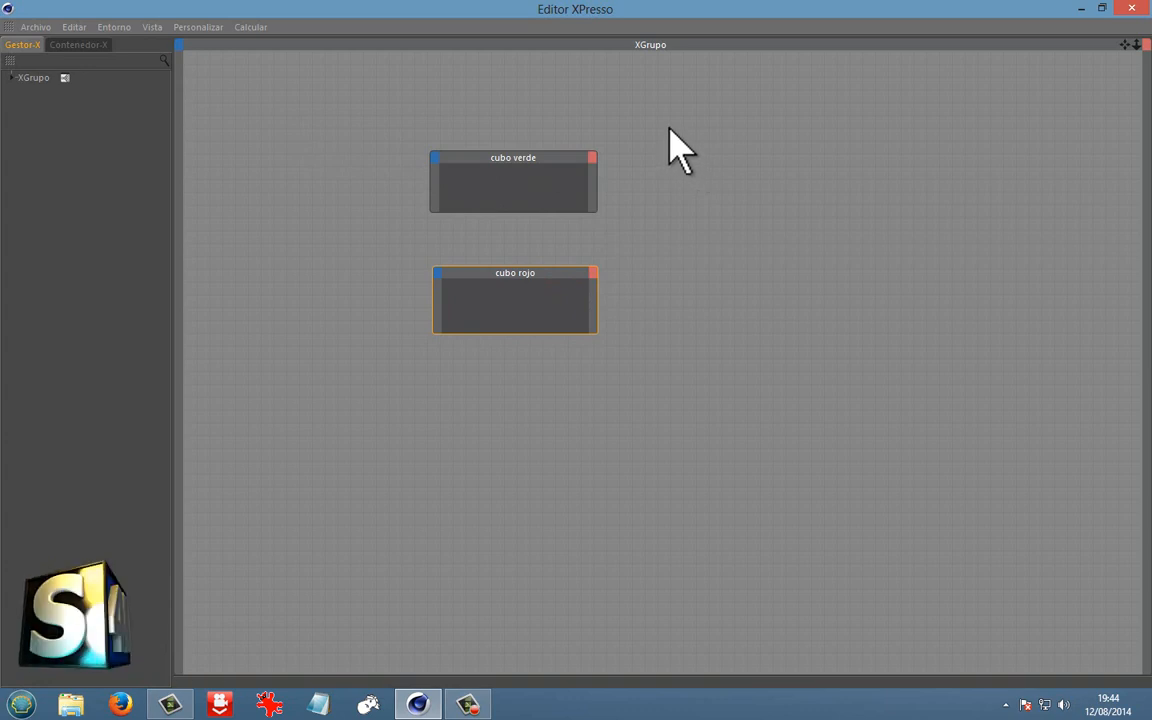
# Examine the input and output ports available for the cubo verde node, including the Coordenadas group.
pyautogui.click(435, 159)
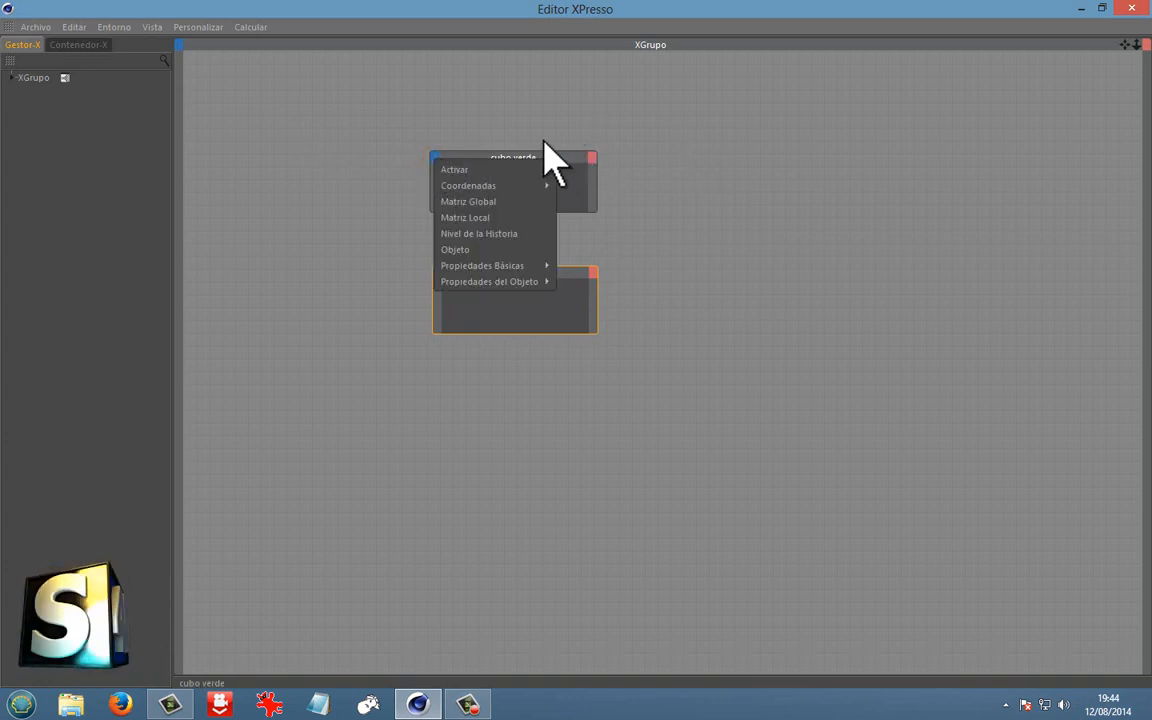
pyautogui.click(576, 129)
pyautogui.click(593, 160)
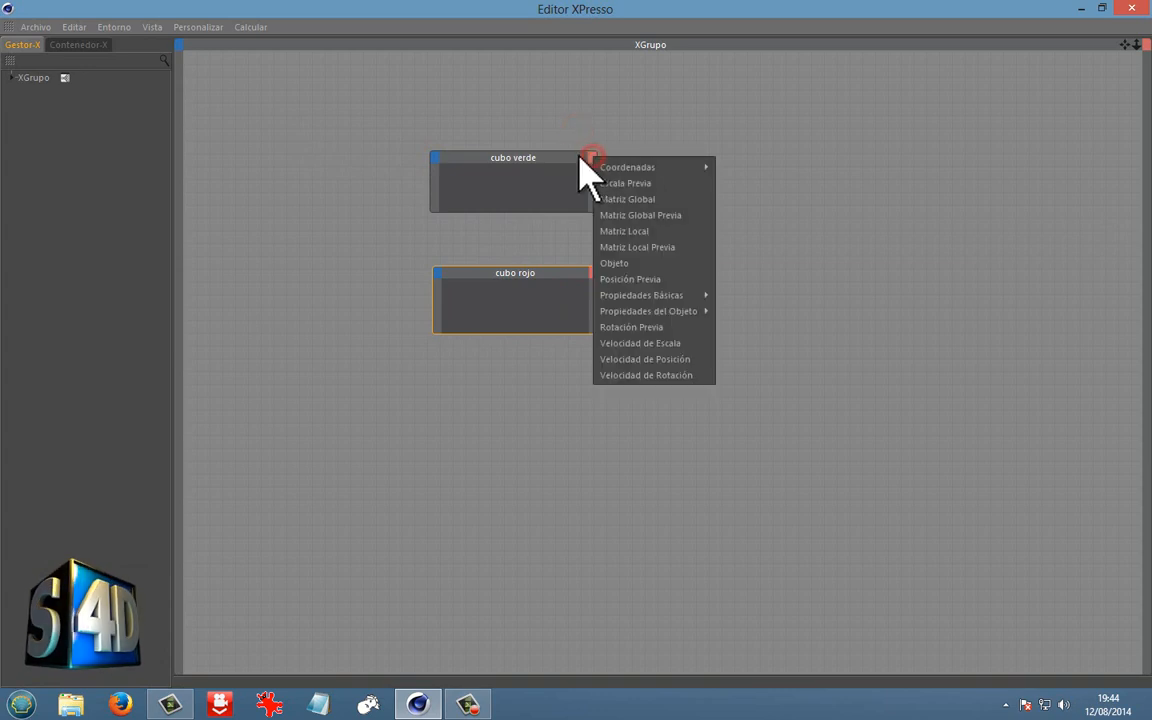
pyautogui.click(434, 158)
pyautogui.click(597, 157)
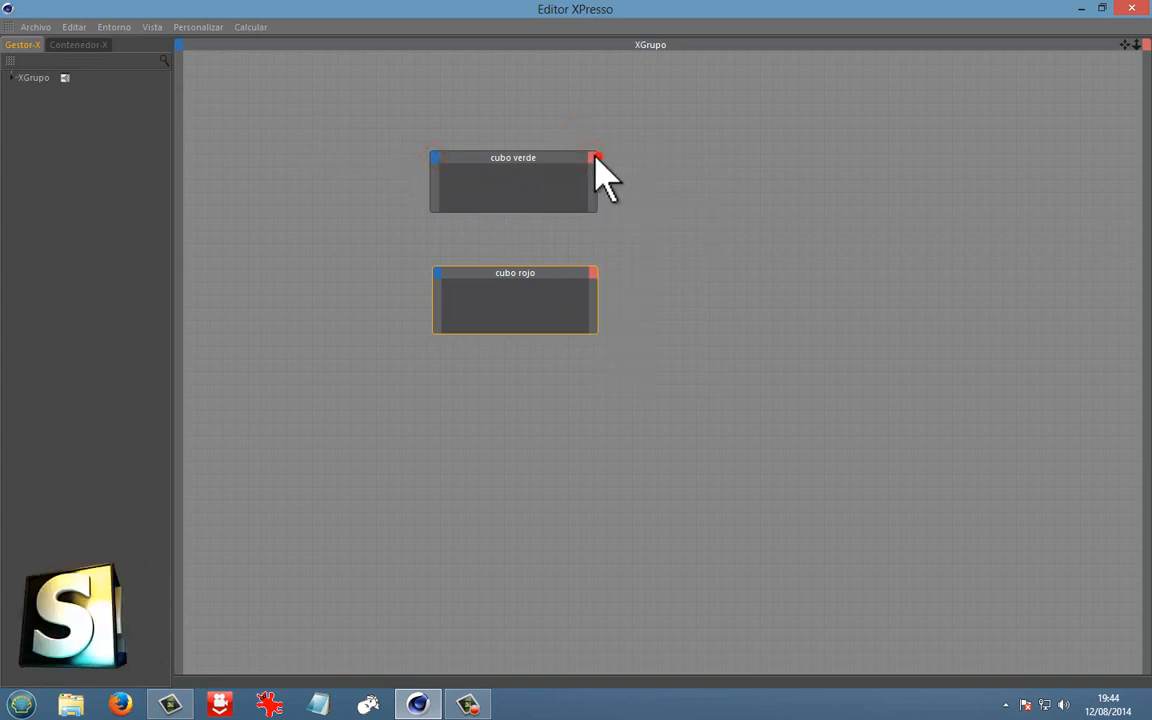
pyautogui.click(433, 158)
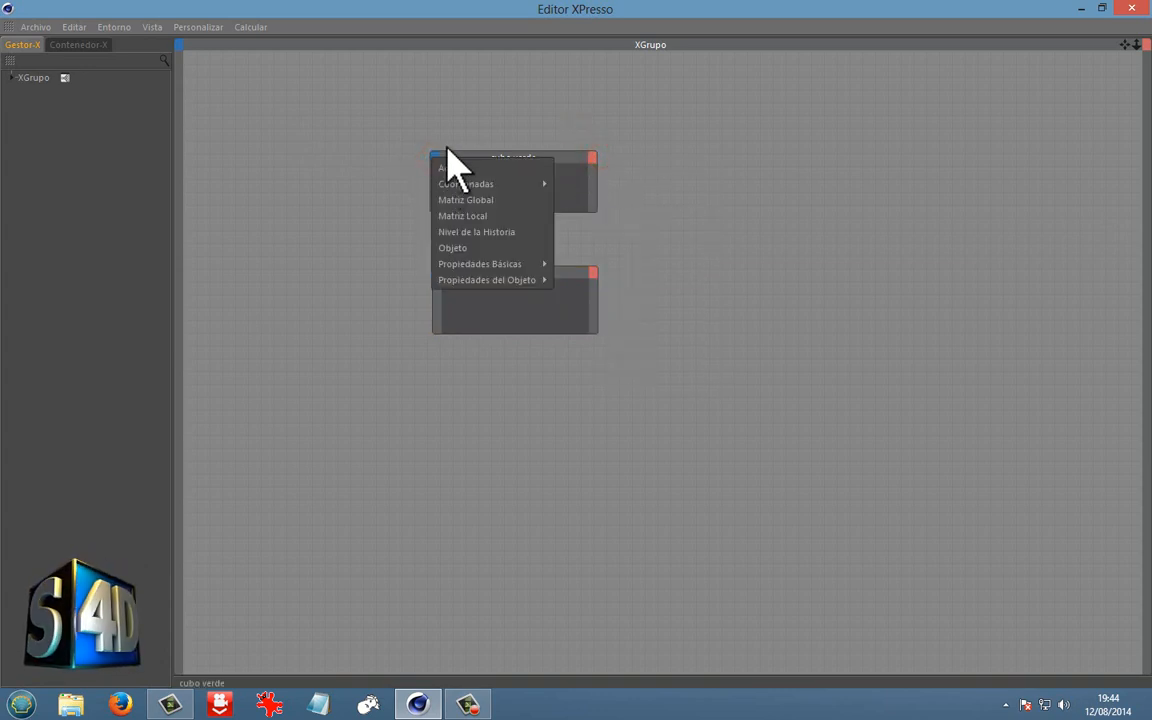
pyautogui.moveTo(457, 186)
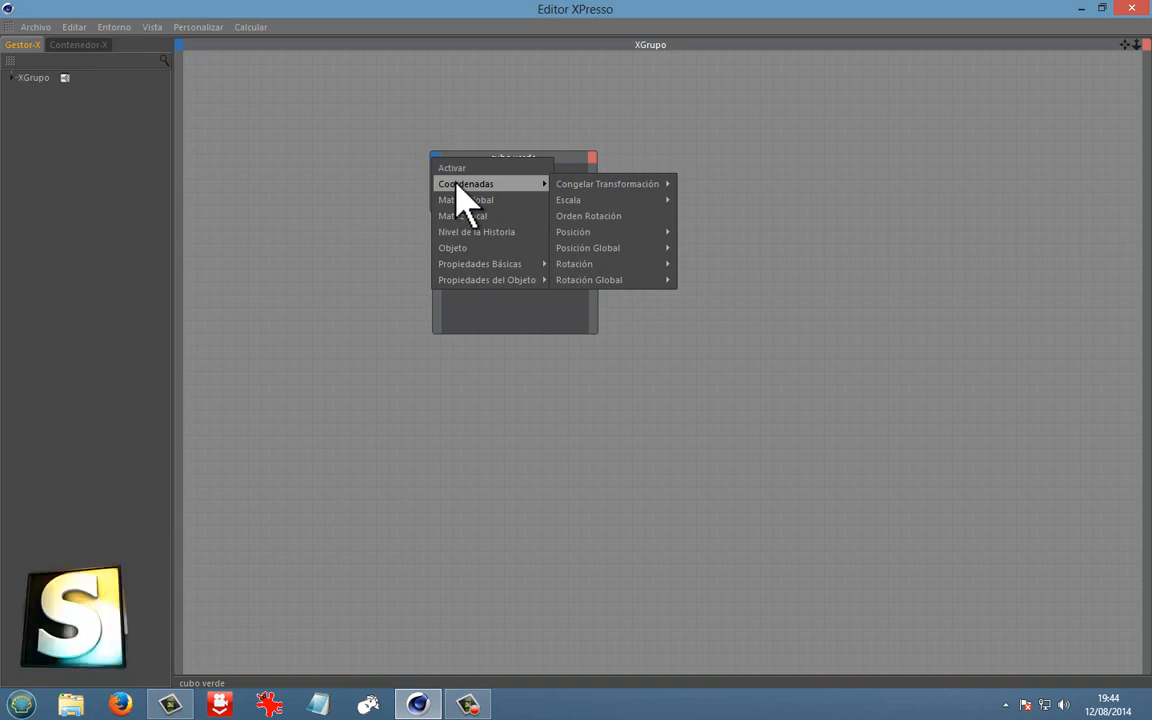
pyautogui.click(481, 93)
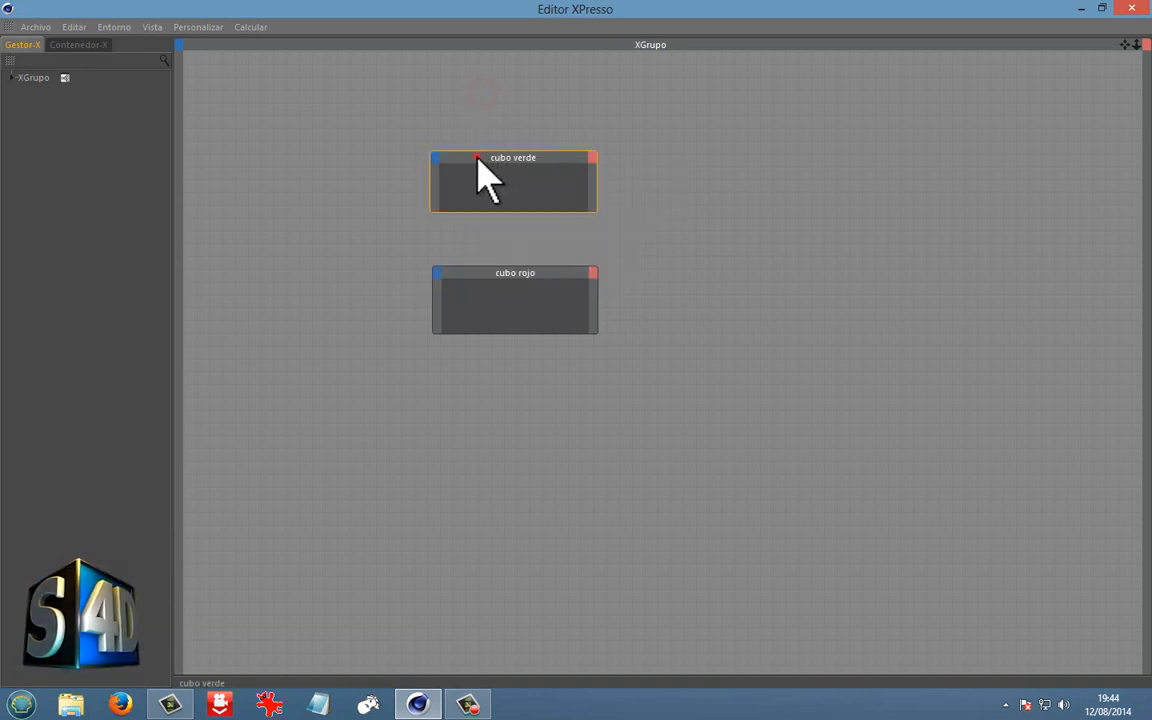
# Review the Propiedades Básicas and Propiedades del Objeto inputs of cubo verde and compare its input and output port lists.
pyautogui.click(434, 157)
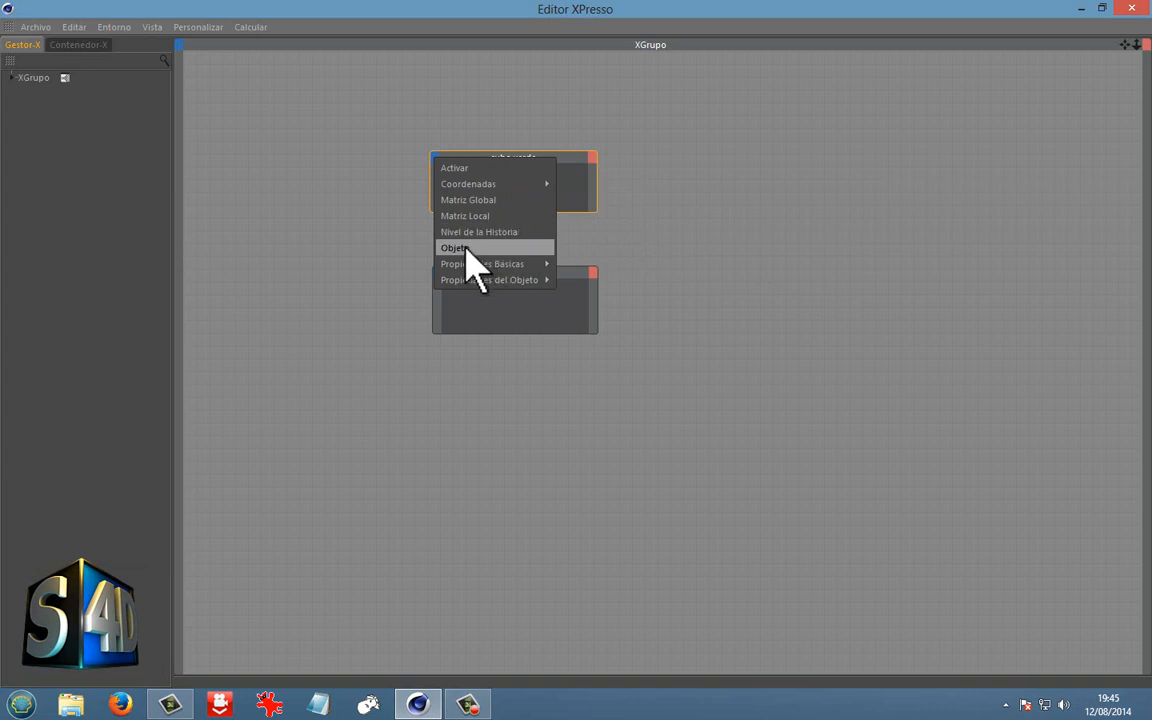
pyautogui.moveTo(490, 264)
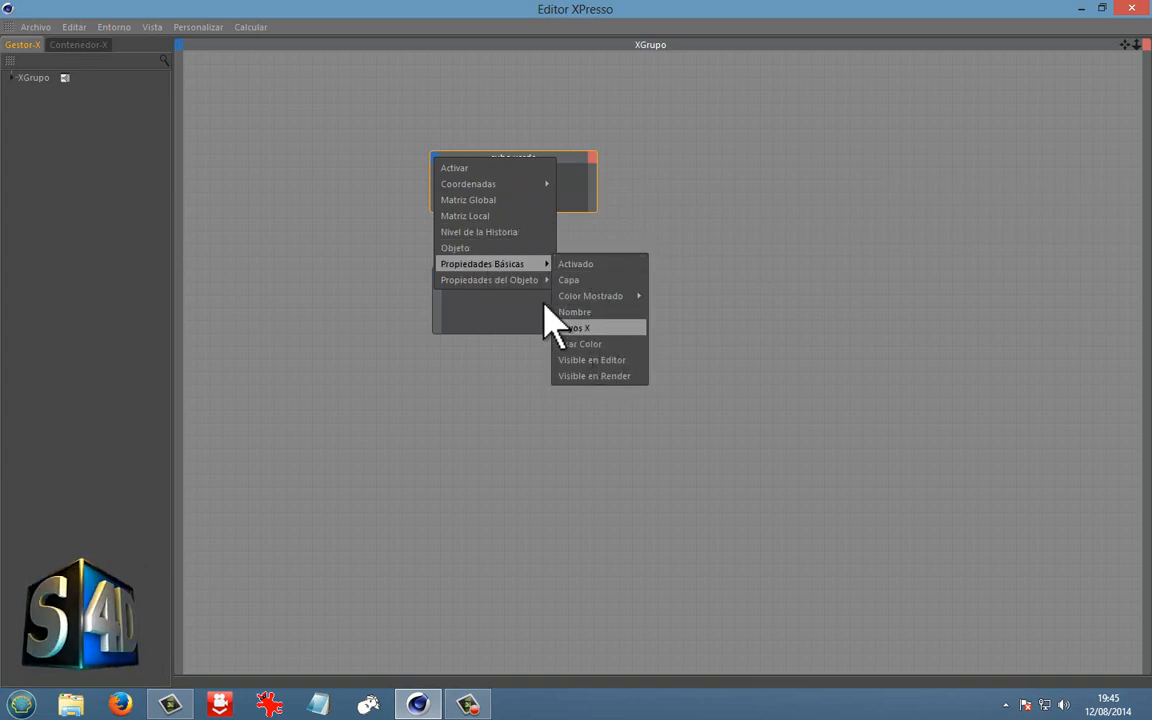
pyautogui.moveTo(508, 283)
pyautogui.click(640, 226)
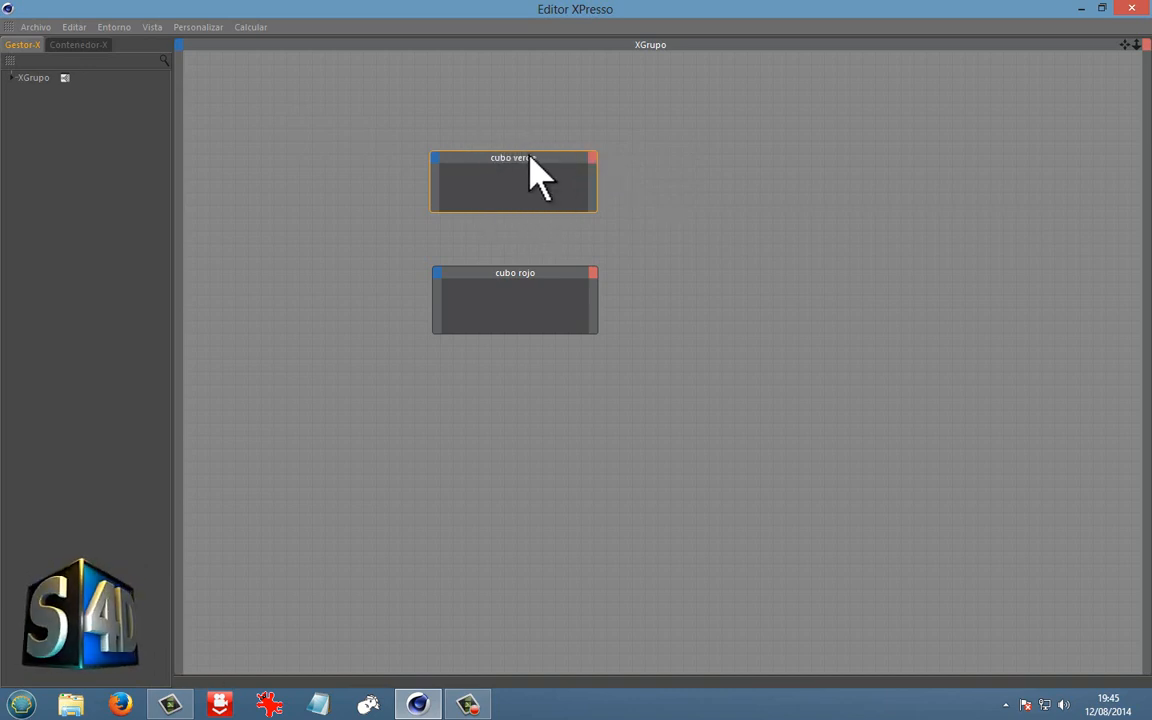
pyautogui.click(593, 158)
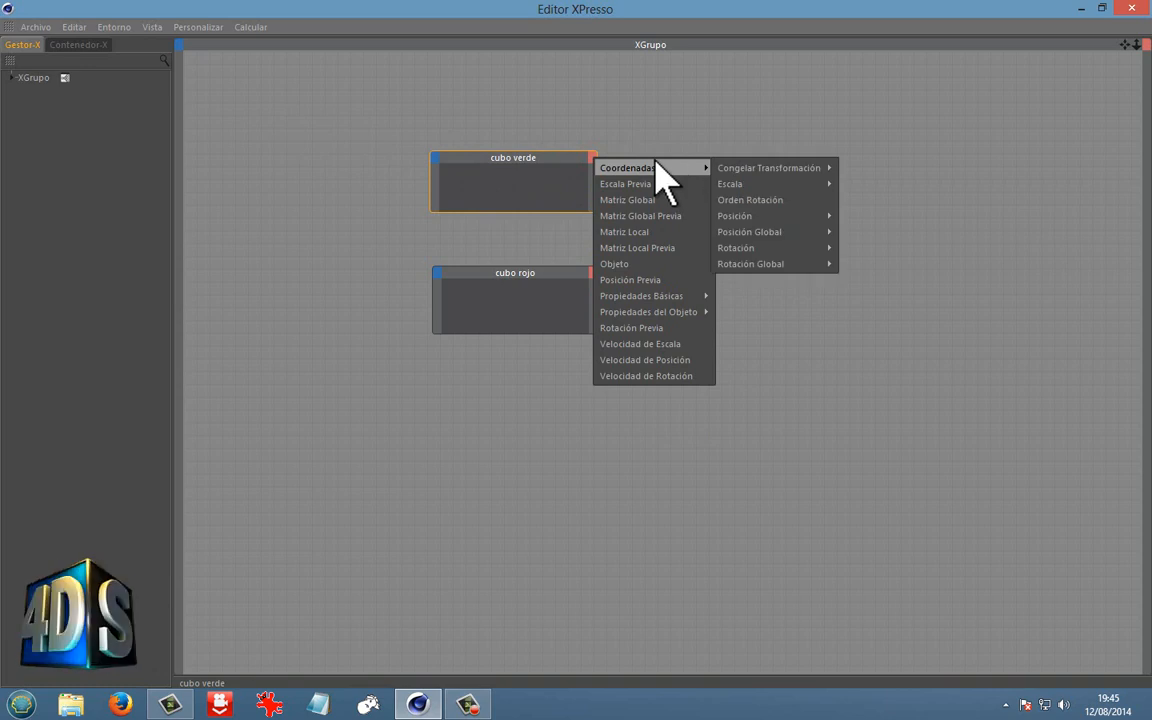
pyautogui.click(436, 160)
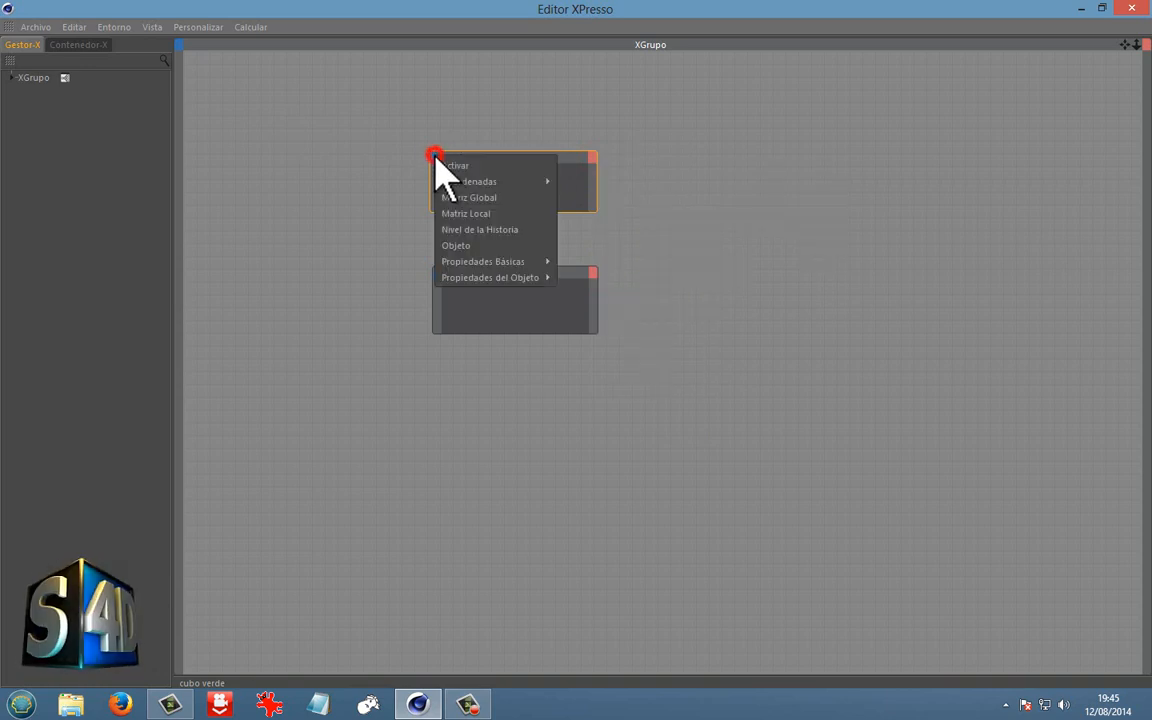
pyautogui.click(594, 159)
pyautogui.click(593, 158)
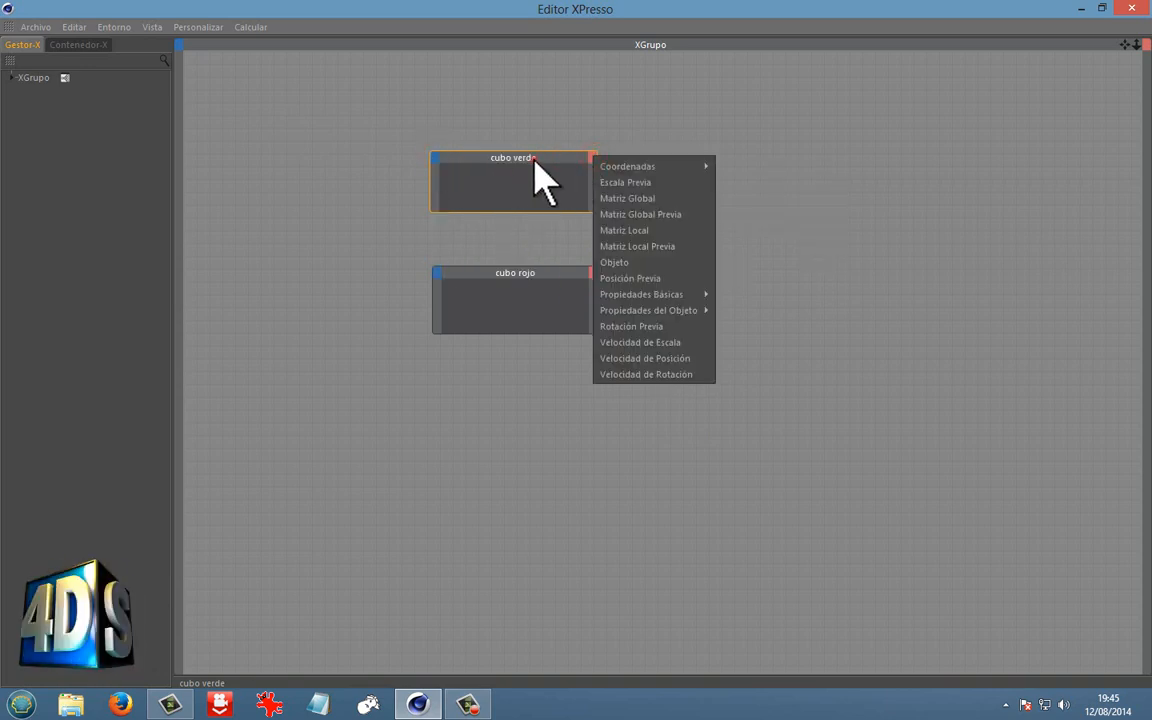
pyautogui.click(485, 162)
# Add Posición Global as both an input port and an output port on the cubo verde node.
pyautogui.click(435, 158)
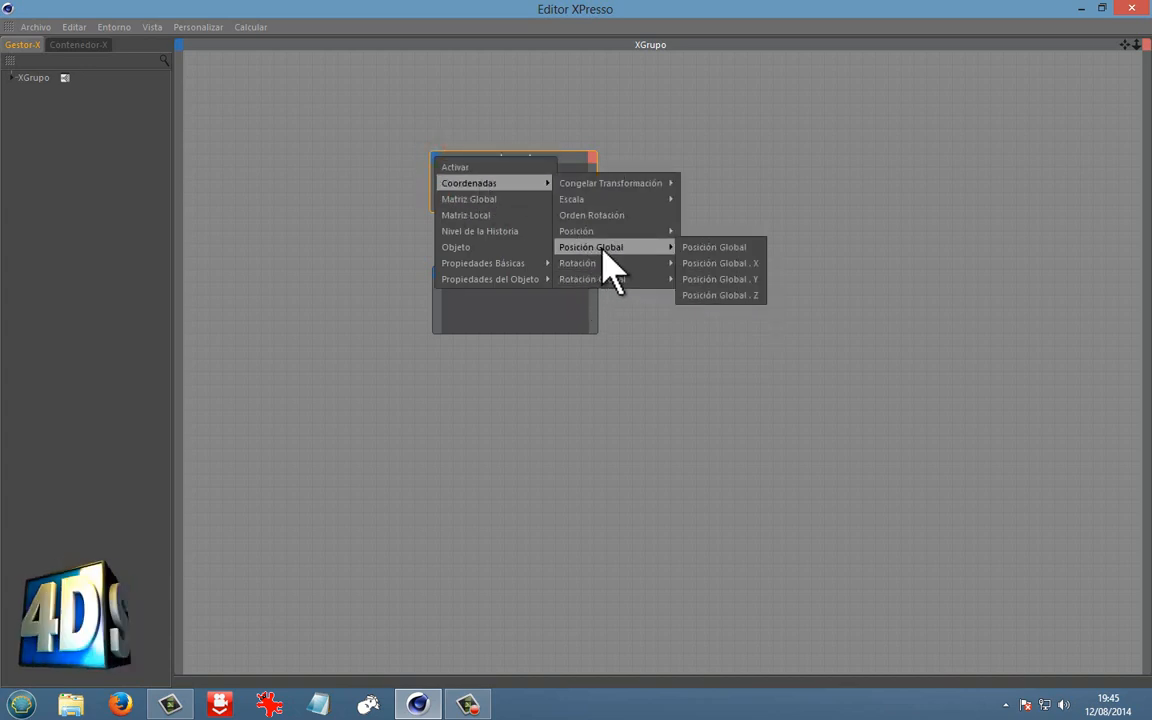
pyautogui.click(600, 247)
pyautogui.click(593, 159)
pyautogui.moveTo(676, 170)
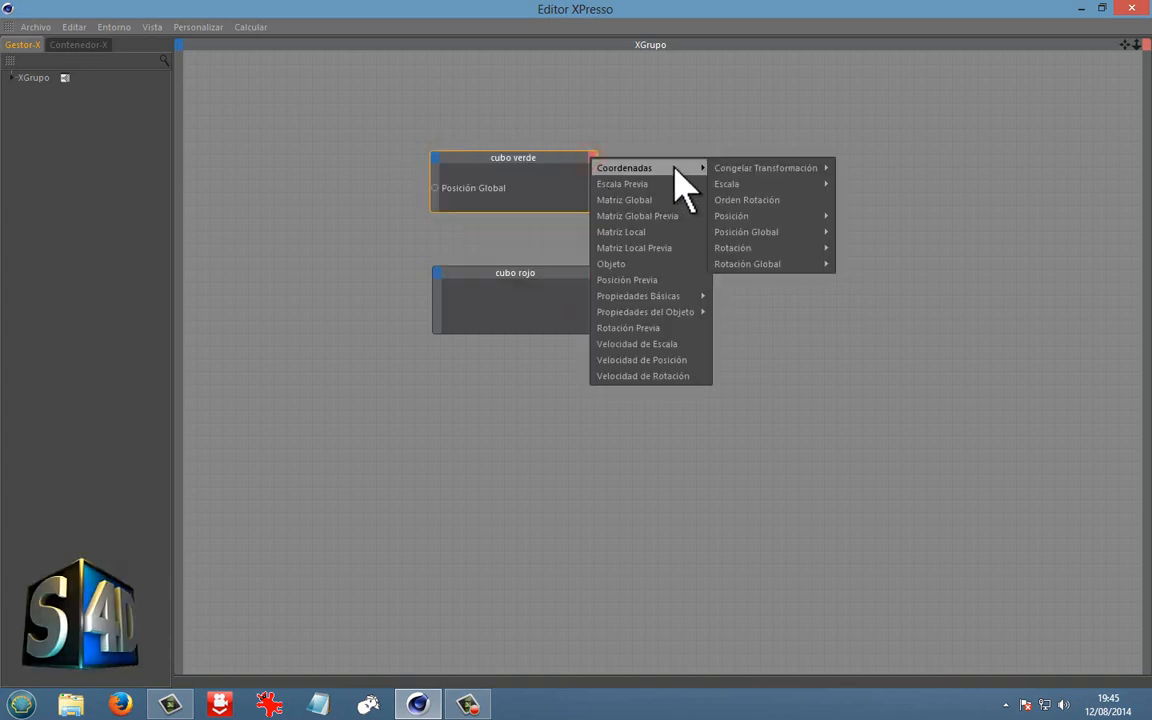
pyautogui.click(760, 232)
pyautogui.click(864, 234)
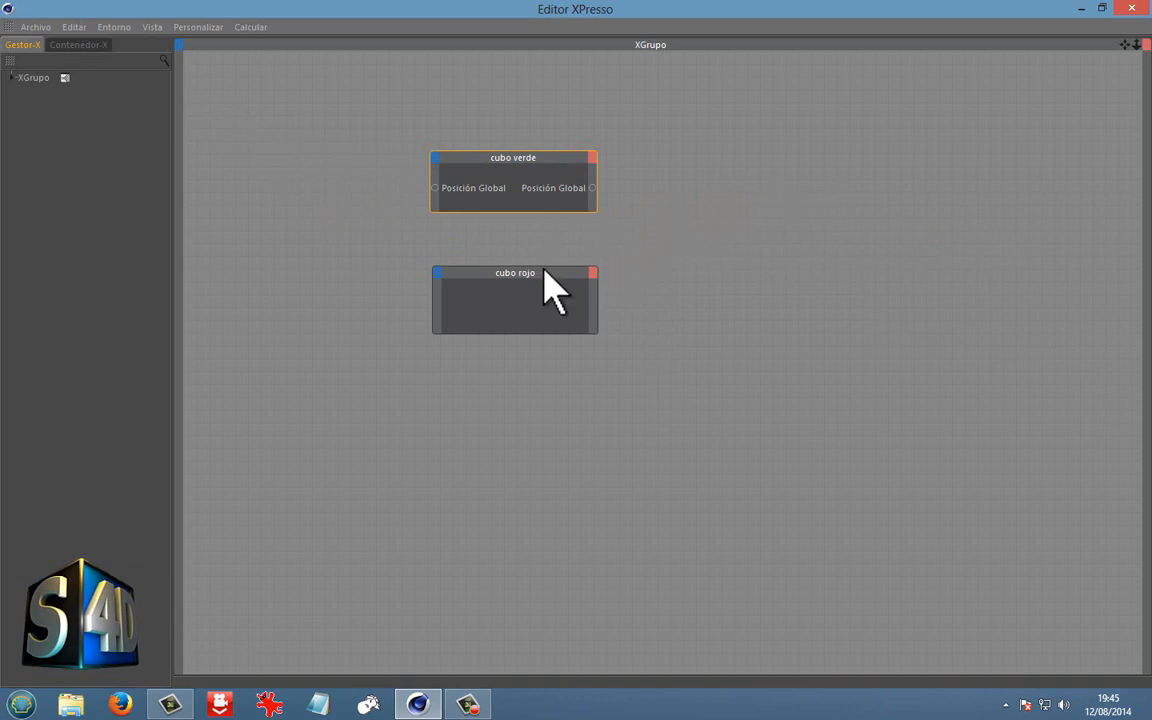
# Move the cubo rojo node beside the cubo verde node, on its output side.
pyautogui.moveTo(546, 276); pyautogui.dragTo(763, 158)
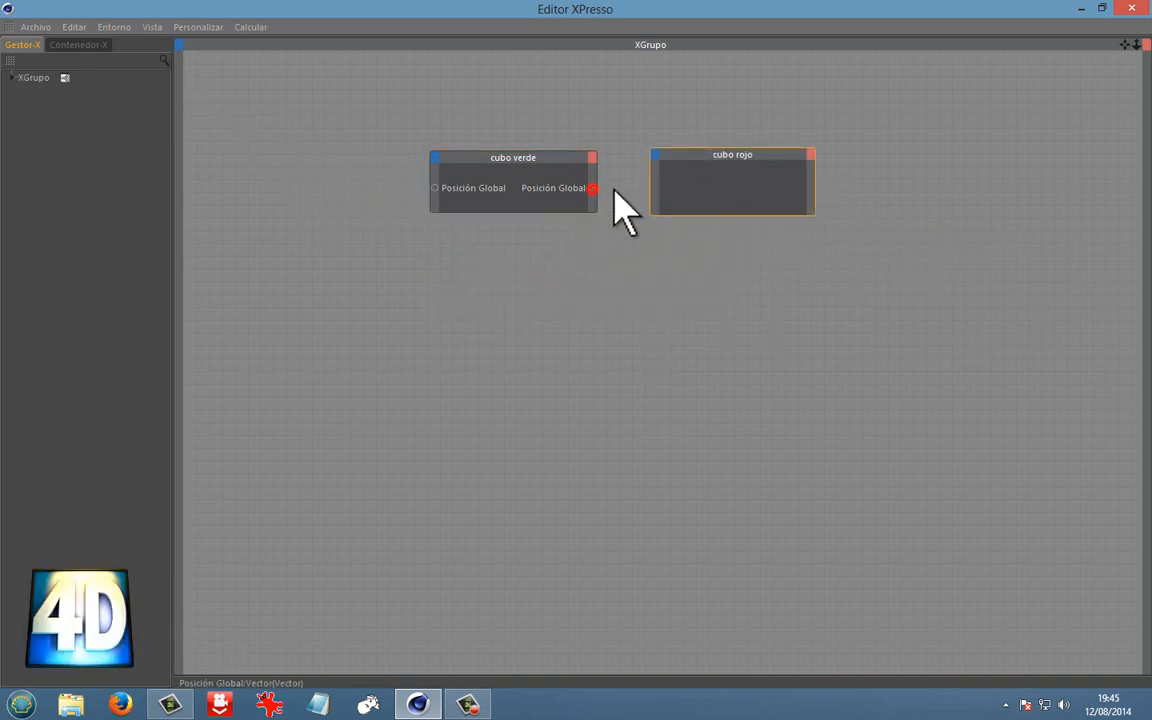
pyautogui.moveTo(613, 190); pyautogui.dragTo(630, 222)
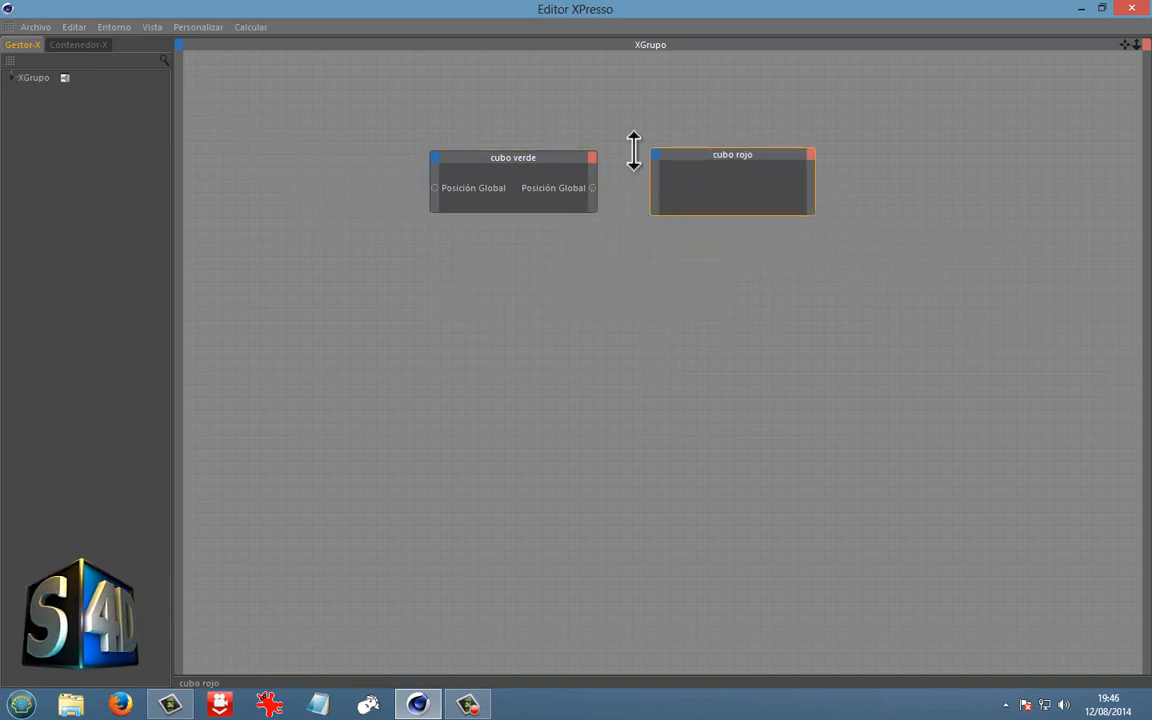
pyautogui.click(593, 159)
pyautogui.click(578, 314)
pyautogui.click(434, 157)
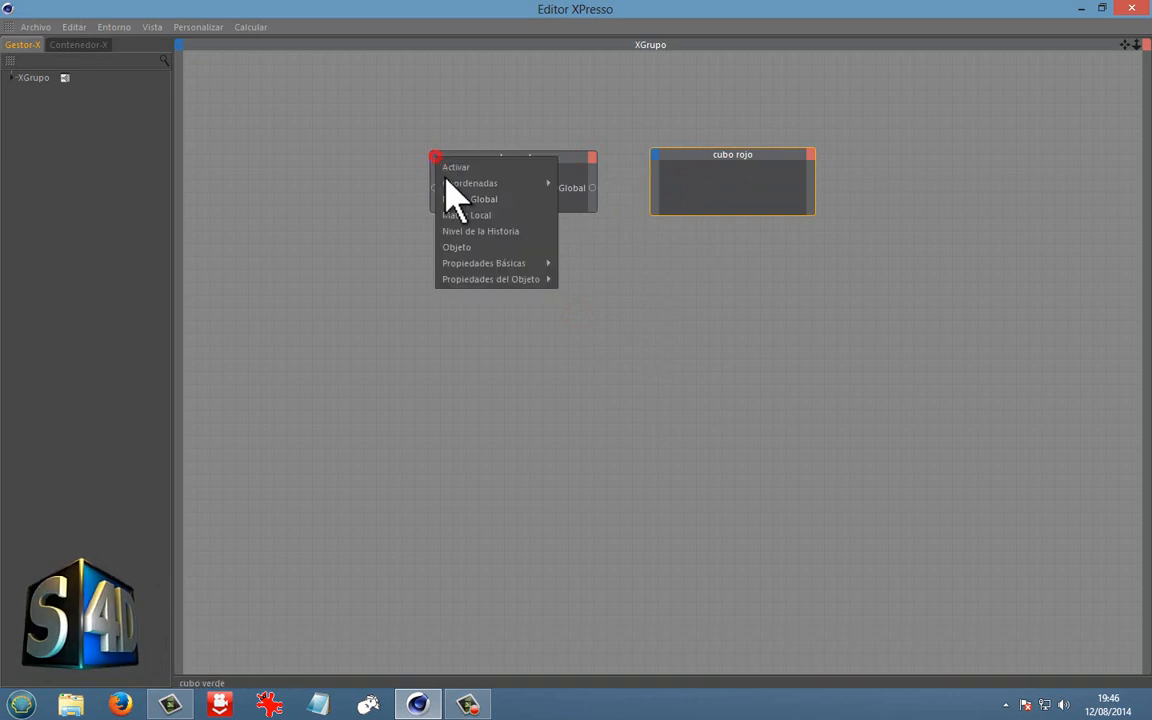
pyautogui.click(612, 105)
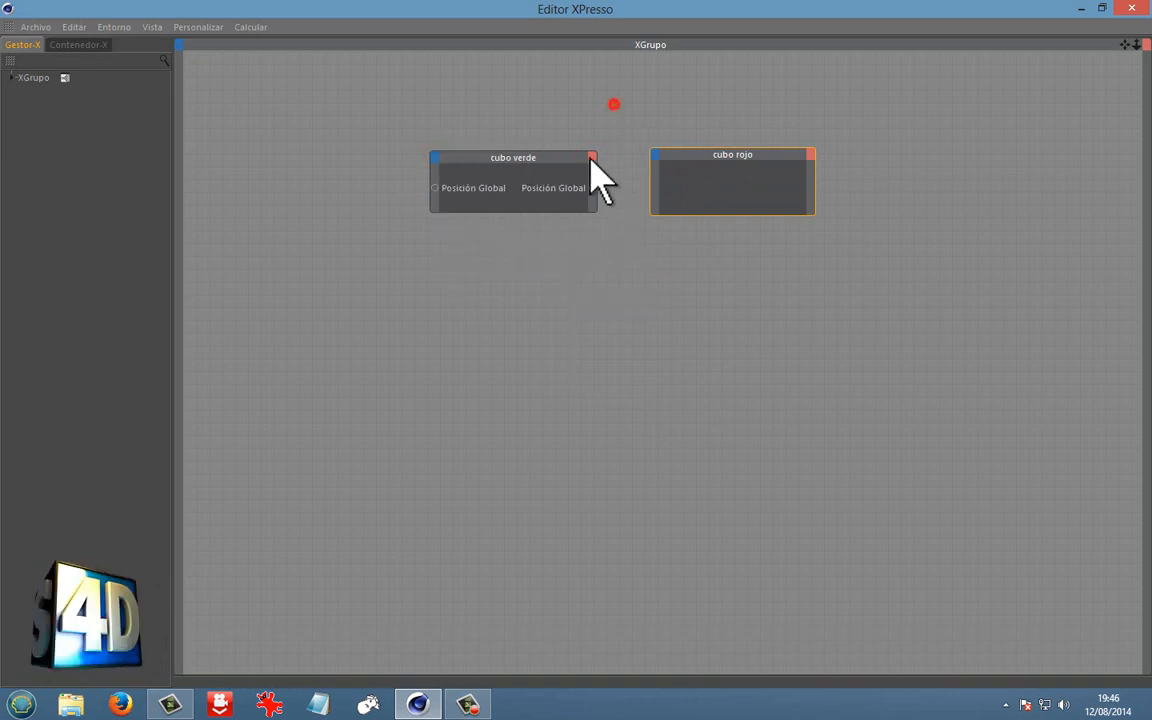
pyautogui.click(696, 154)
pyautogui.moveTo(698, 160); pyautogui.dragTo(709, 170)
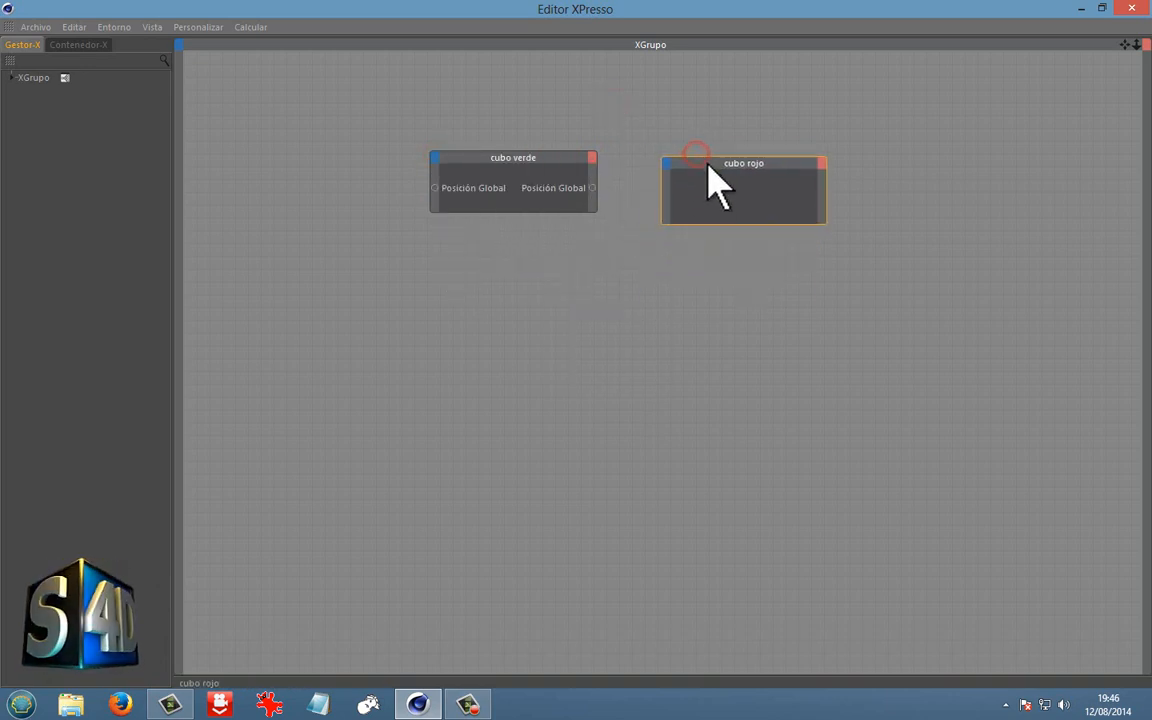
# Delete the Posición Global input port from the cubo verde node.
pyautogui.rightClick(593, 189)
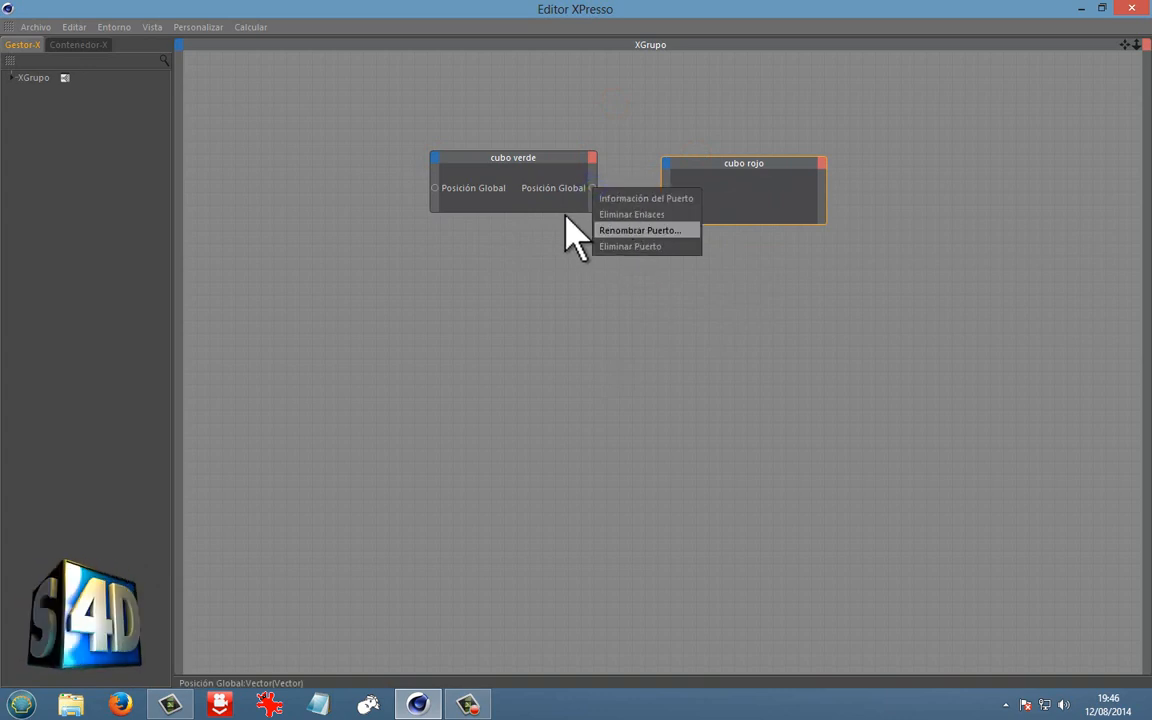
pyautogui.rightClick(435, 188)
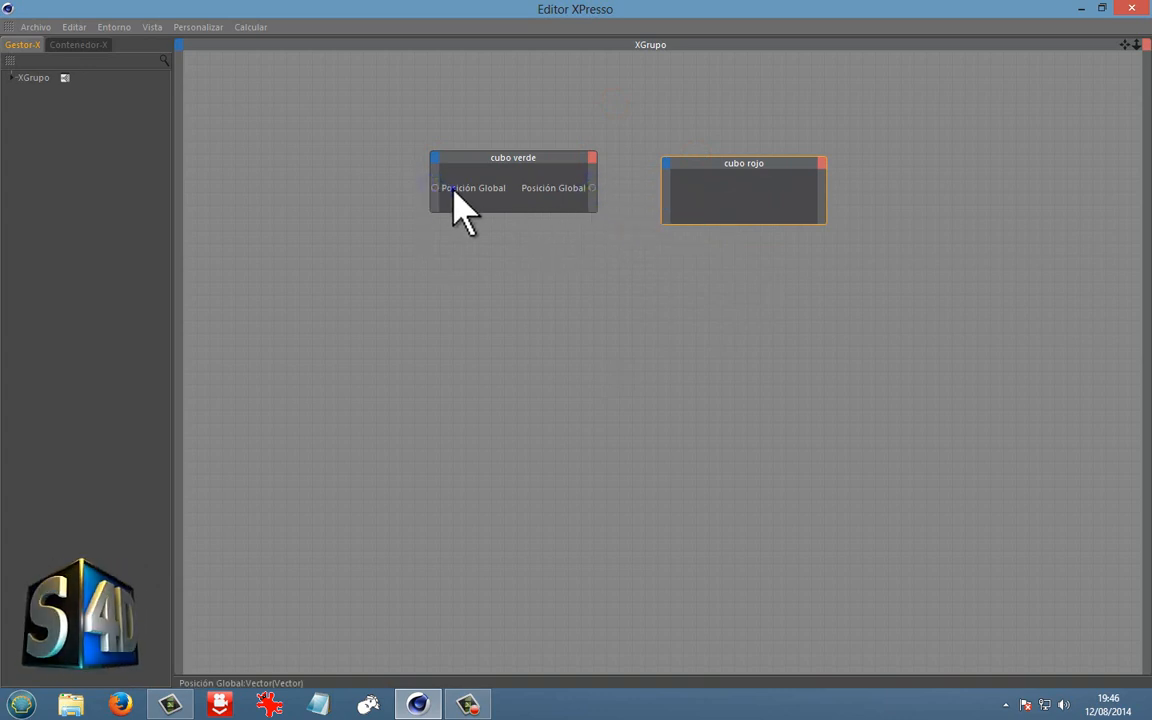
pyautogui.rightClick(450, 195)
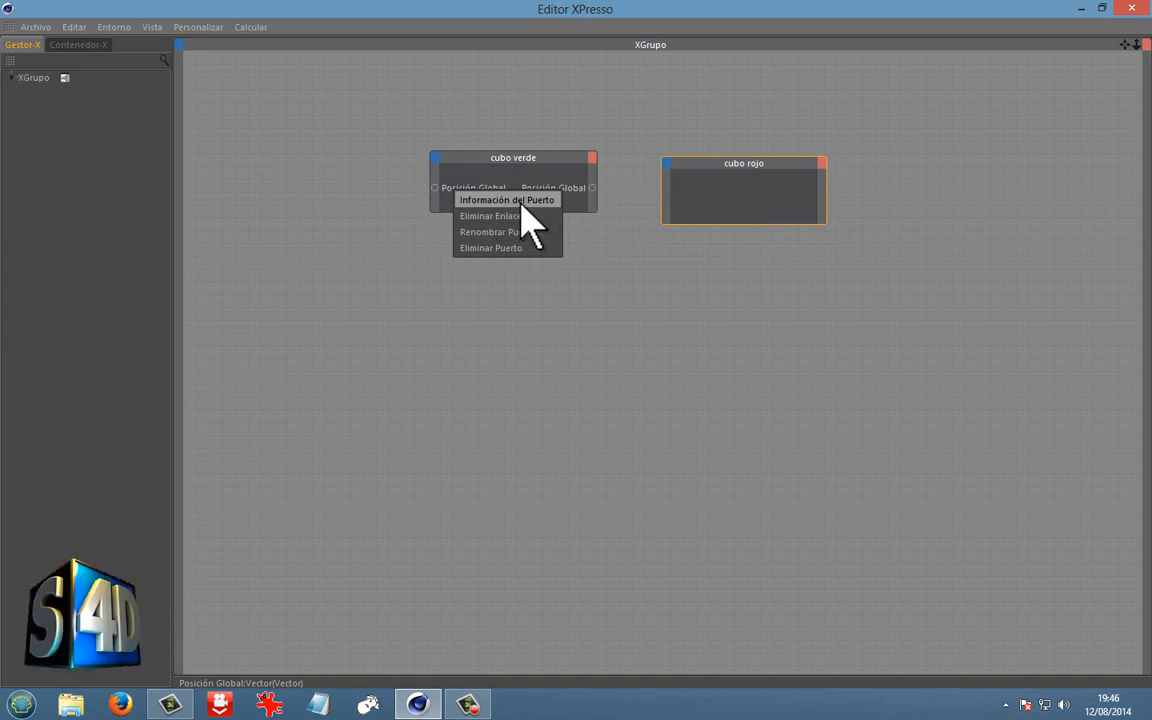
pyautogui.click(471, 248)
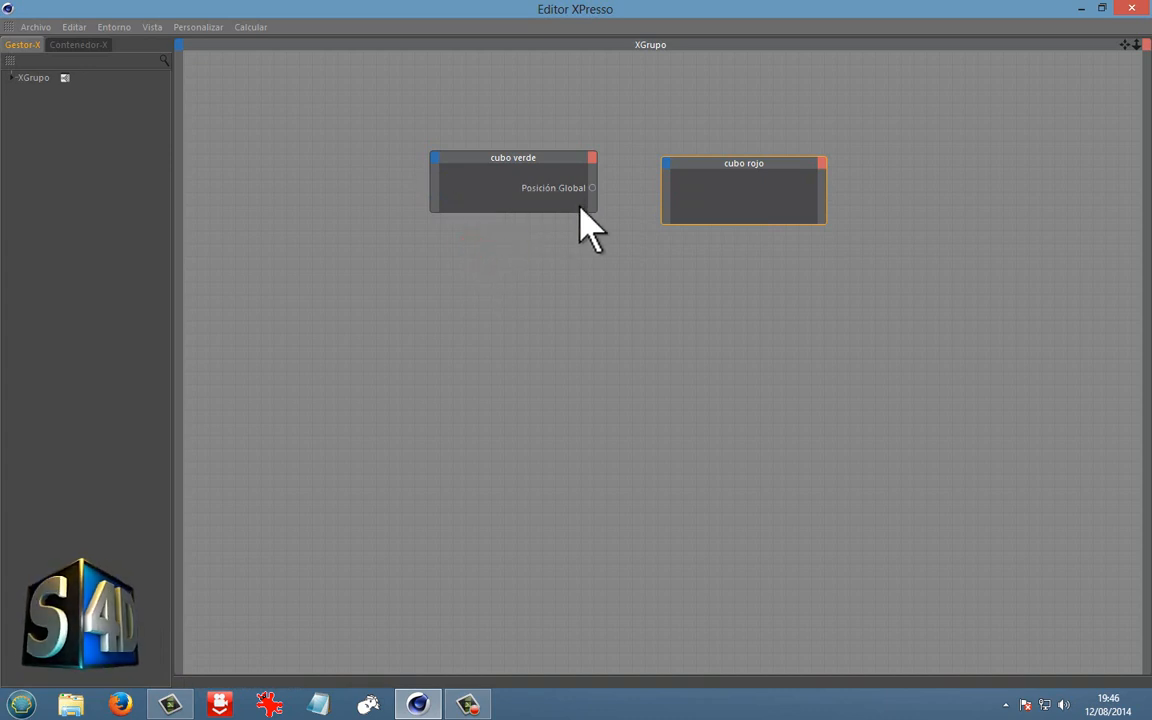
# Remove the unused ports from the cubo verde node.
pyautogui.rightClick(580, 200)
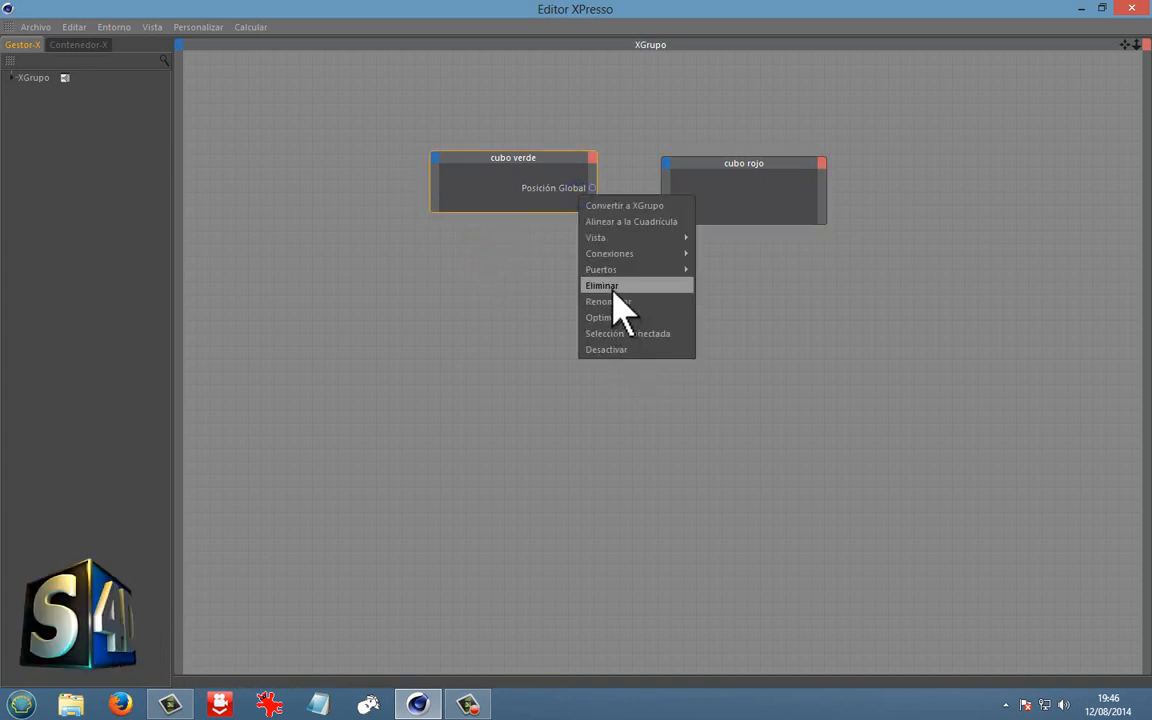
pyautogui.moveTo(660, 270)
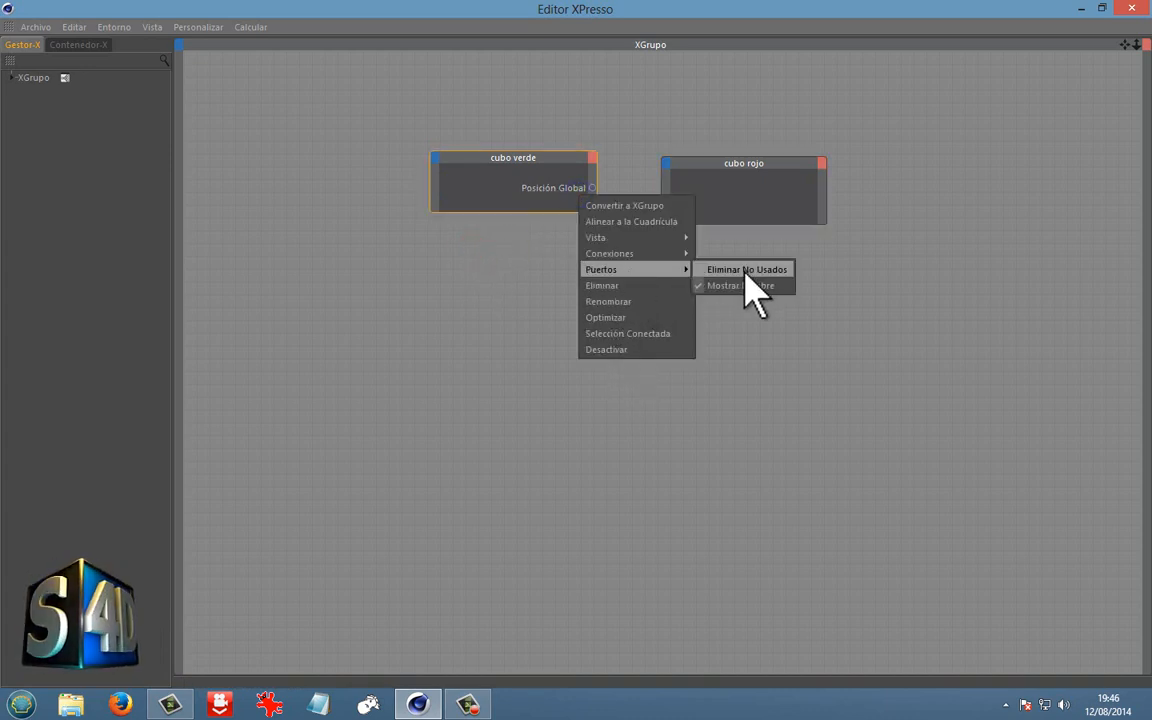
pyautogui.click(745, 270)
pyautogui.click(434, 157)
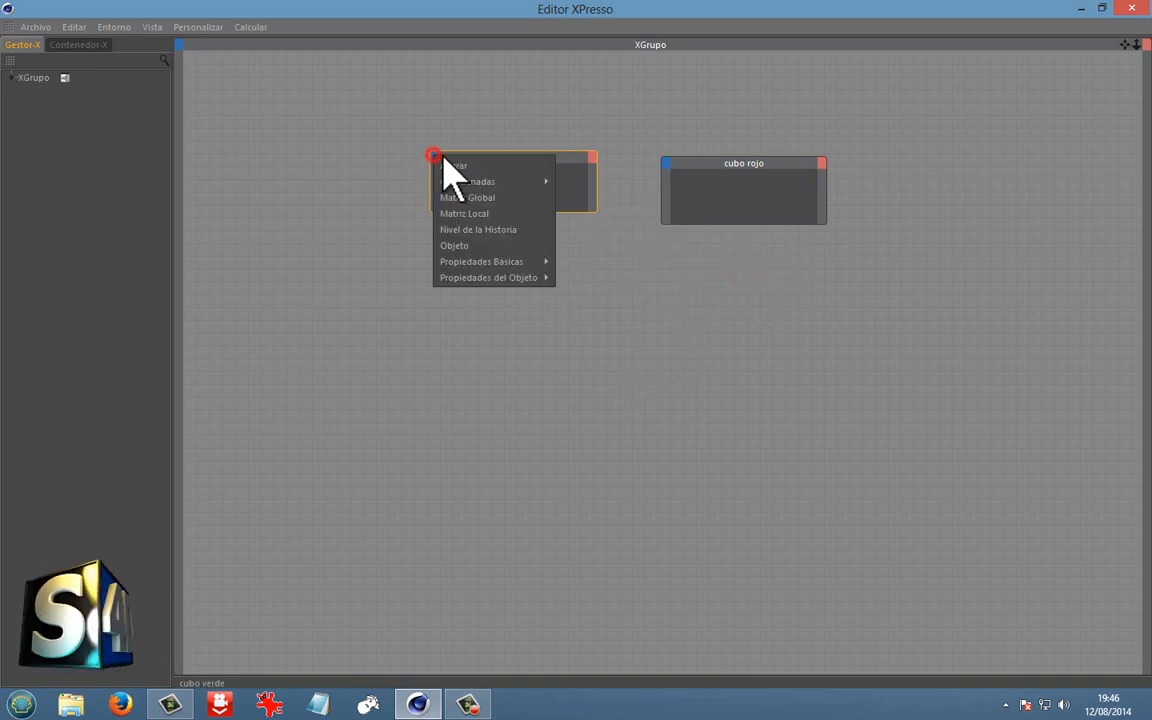
pyautogui.click(661, 378)
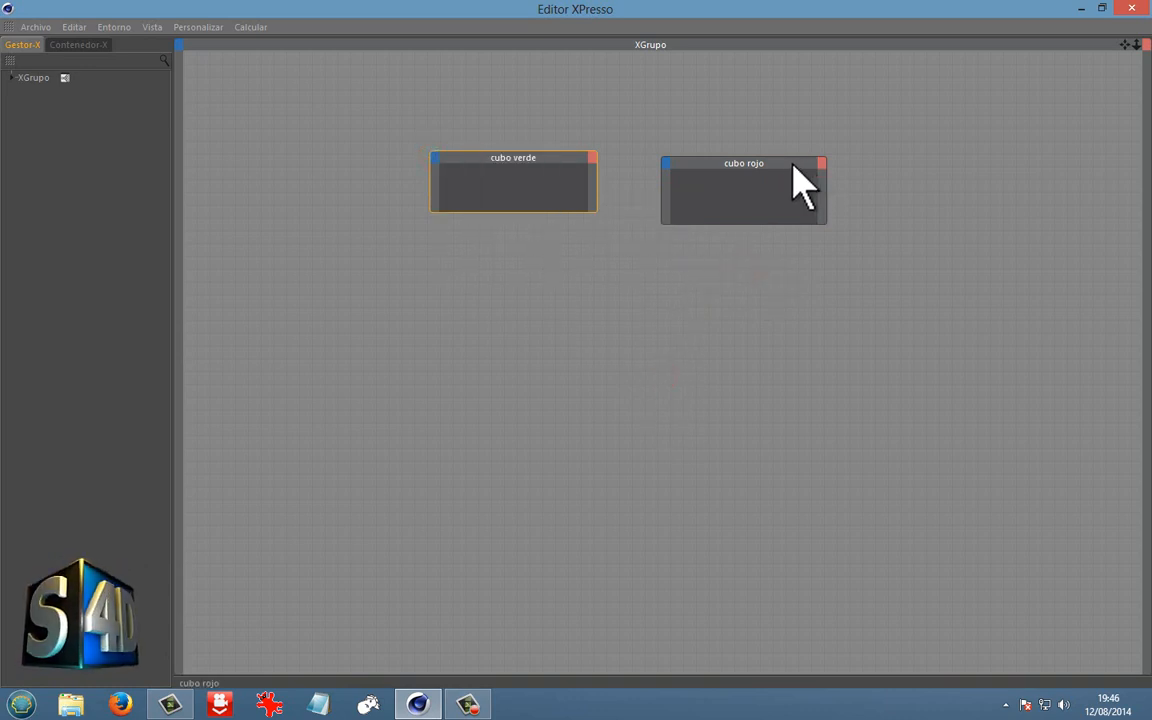
# Move the cubo rojo node below the cubo verde node and enlarge it slightly.
pyautogui.moveTo(790, 164); pyautogui.dragTo(568, 290)
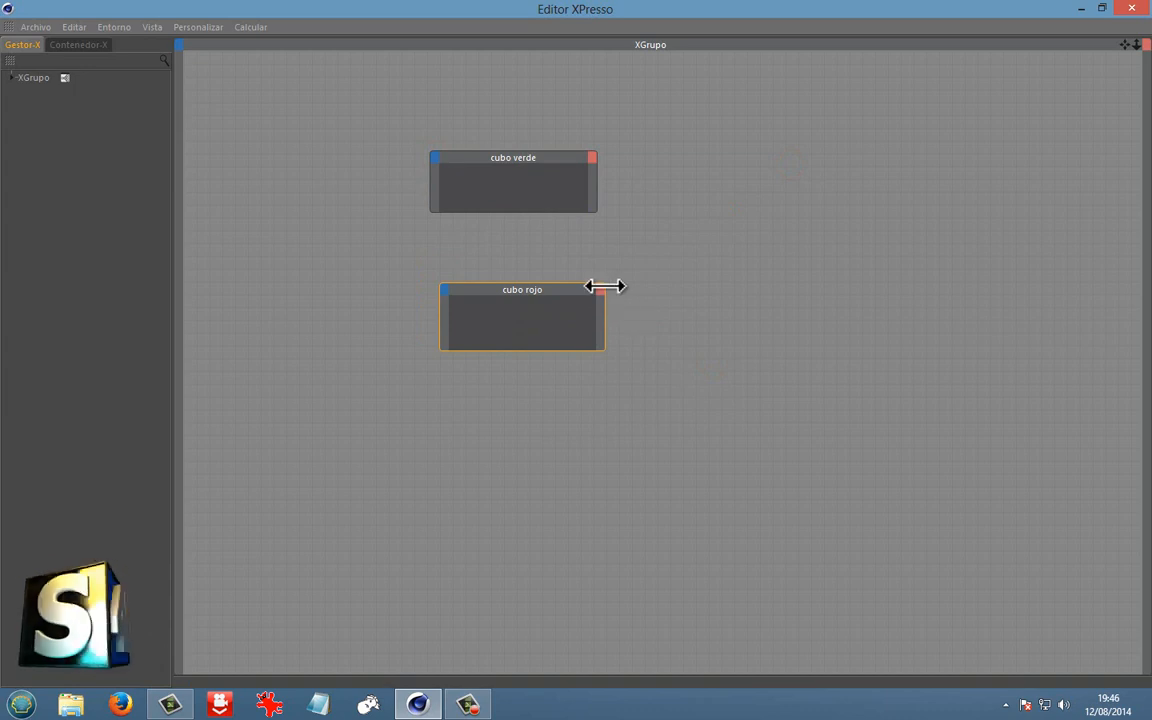
pyautogui.click(434, 157)
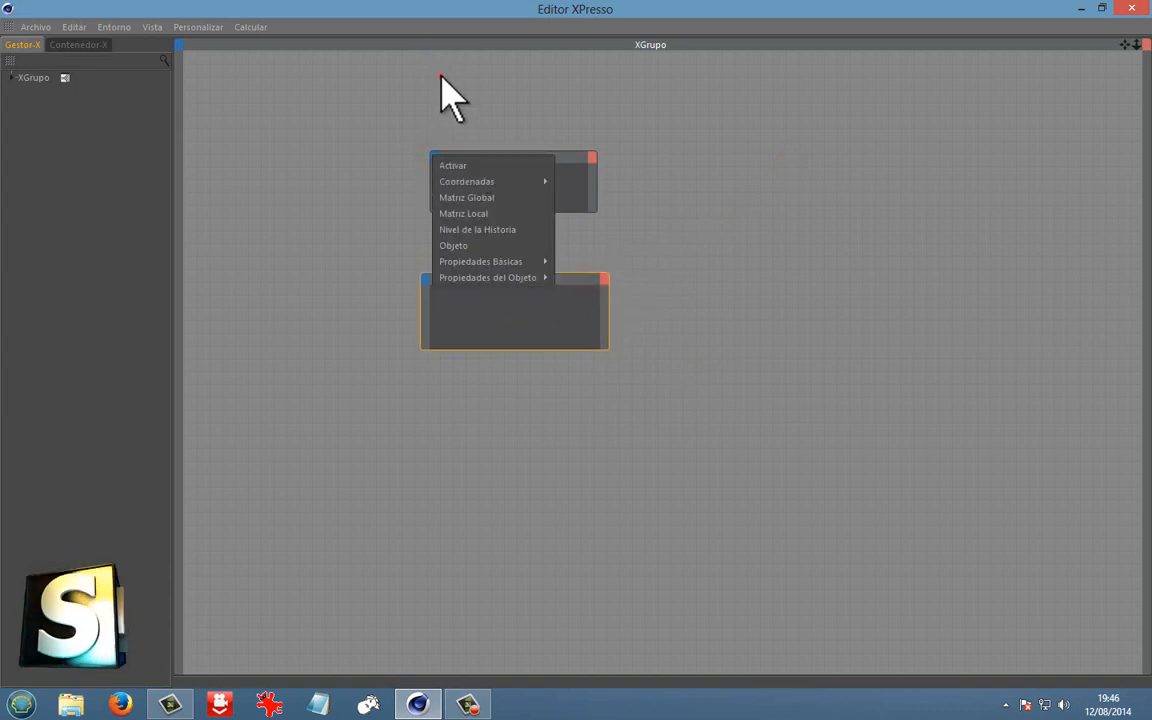
pyautogui.click(440, 78)
pyautogui.click(445, 172)
# Add the Posición coordinate as an input port on the cubo verde node.
pyautogui.click(434, 157)
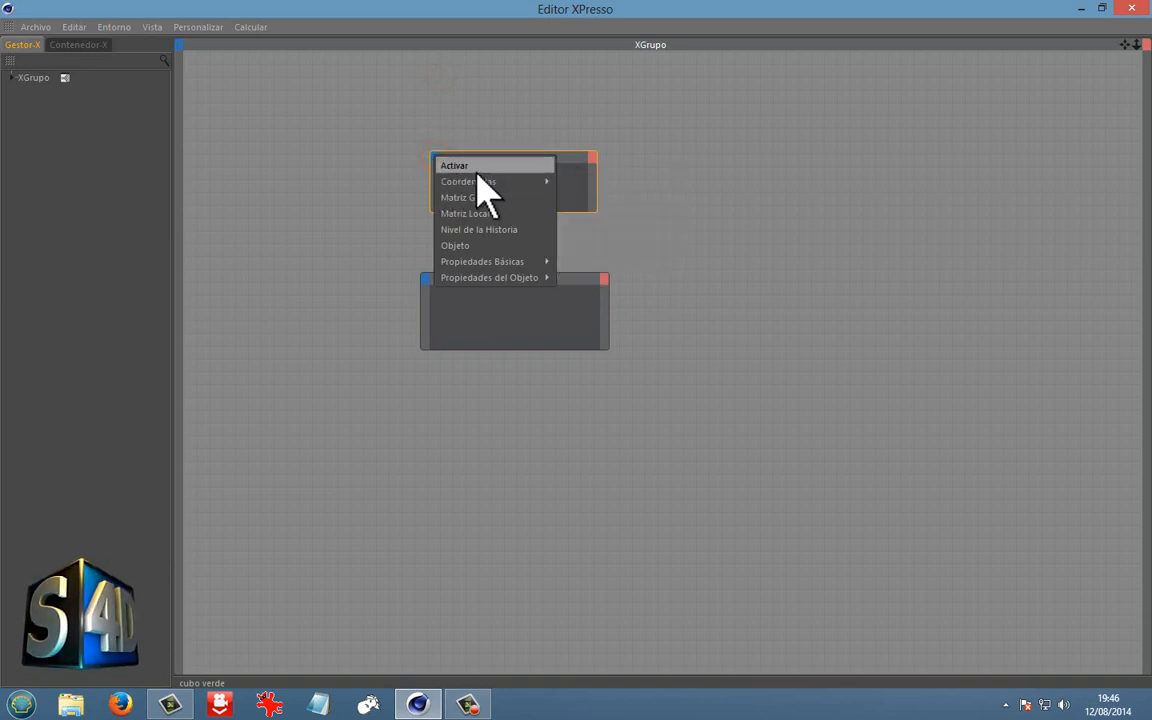
pyautogui.moveTo(475, 181)
pyautogui.moveTo(620, 229)
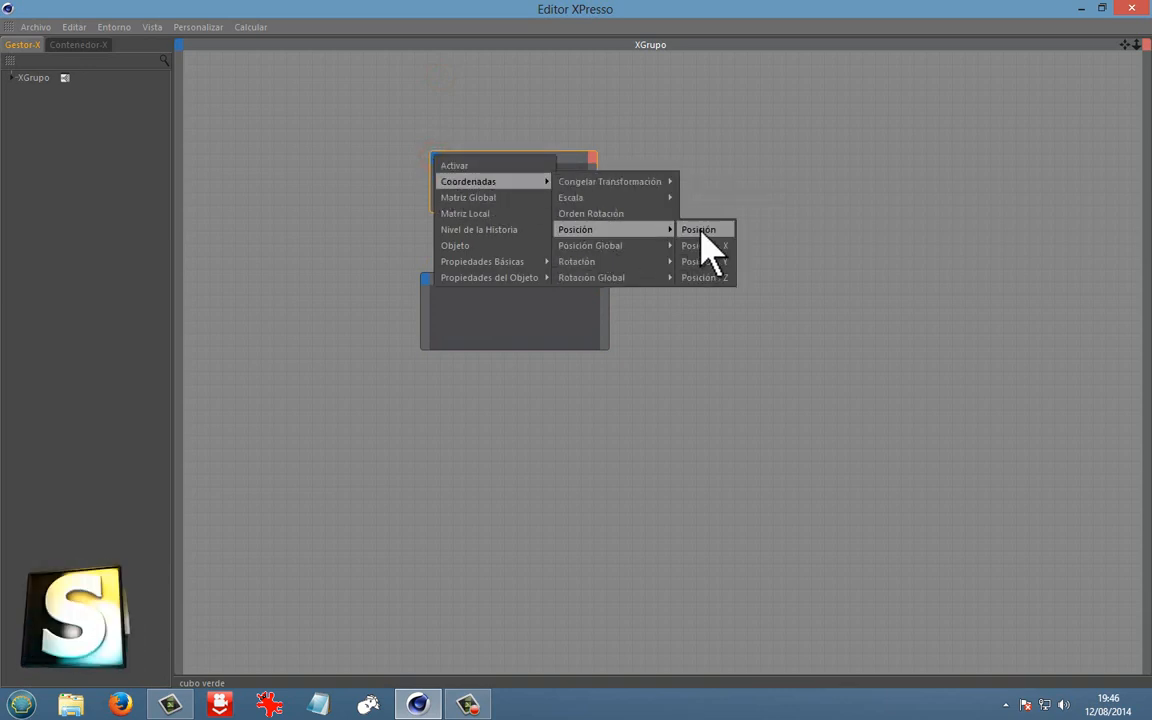
pyautogui.click(700, 230)
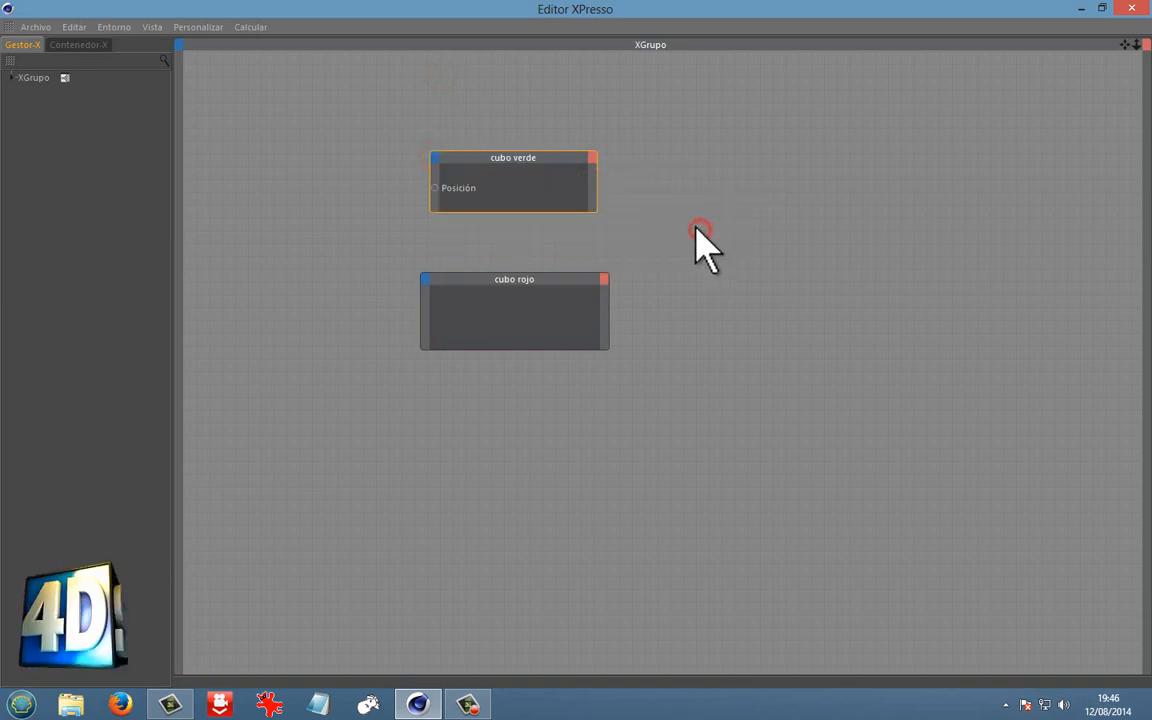
# Review the port information of cubo verde's Posición input, including its direction, type and value.
pyautogui.rightClick(456, 188)
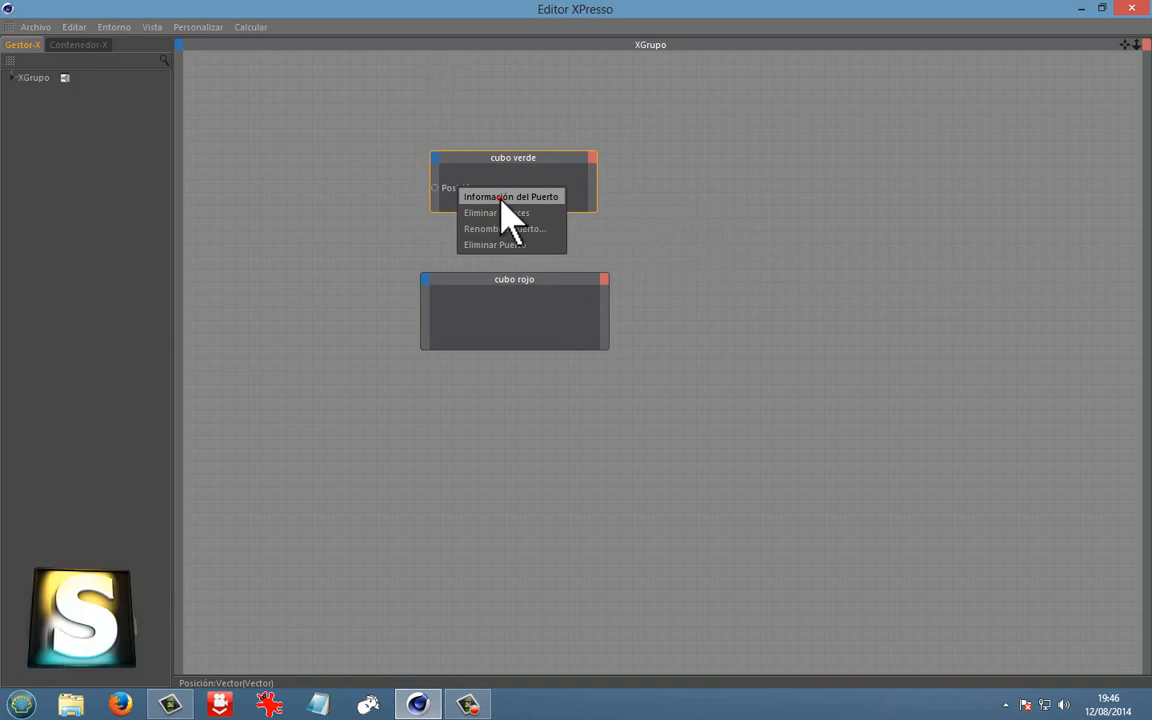
pyautogui.click(500, 196)
pyautogui.moveTo(522, 160); pyautogui.dragTo(625, 173)
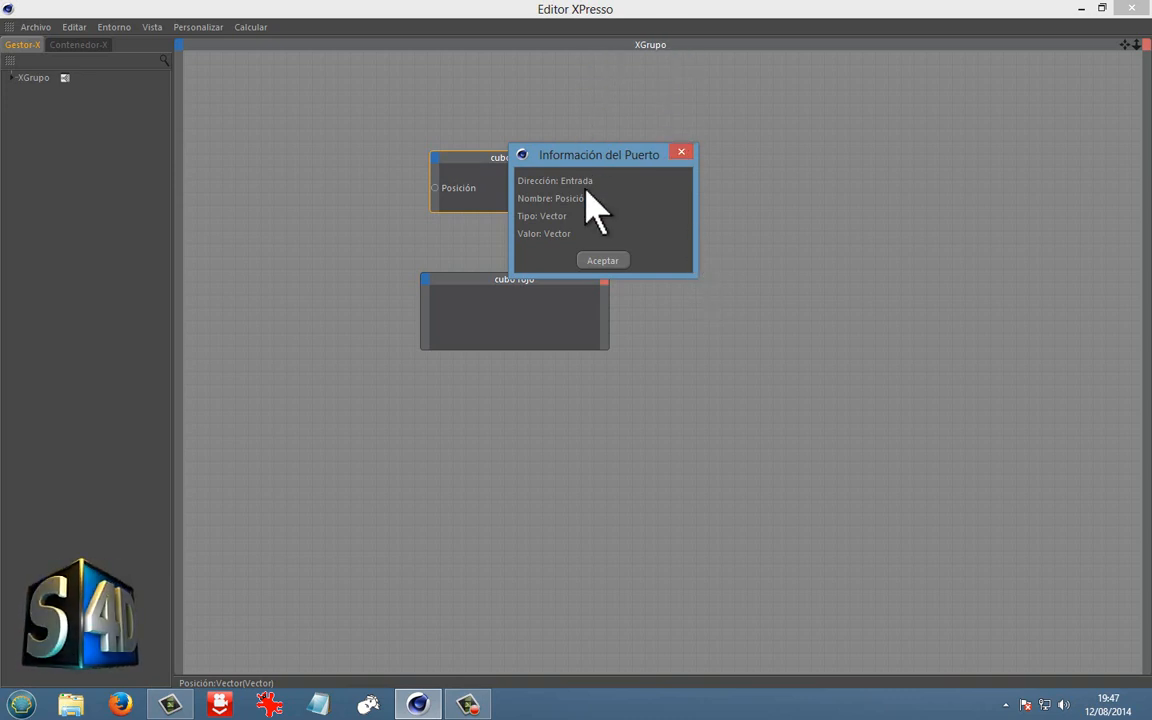
pyautogui.moveTo(594, 166); pyautogui.dragTo(504, 249)
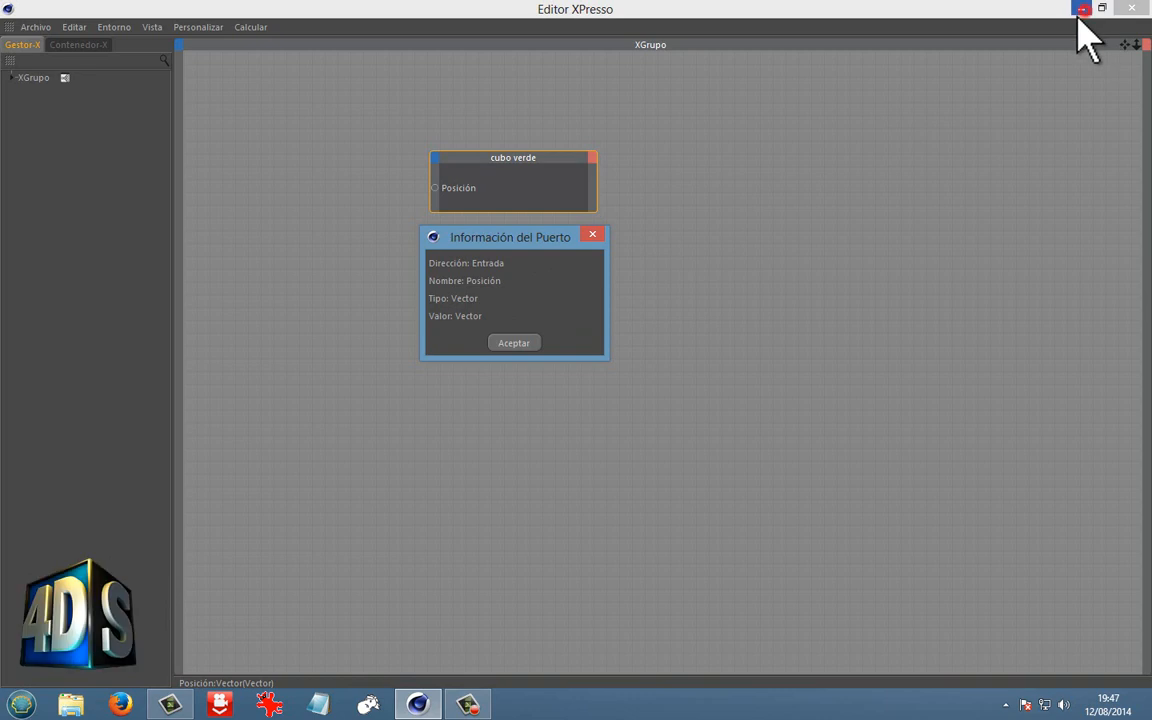
pyautogui.click(592, 234)
# Move the red cube in the viewport to about X -305.6, Y 100 and Z -364.5 cm.
pyautogui.click(1081, 9)
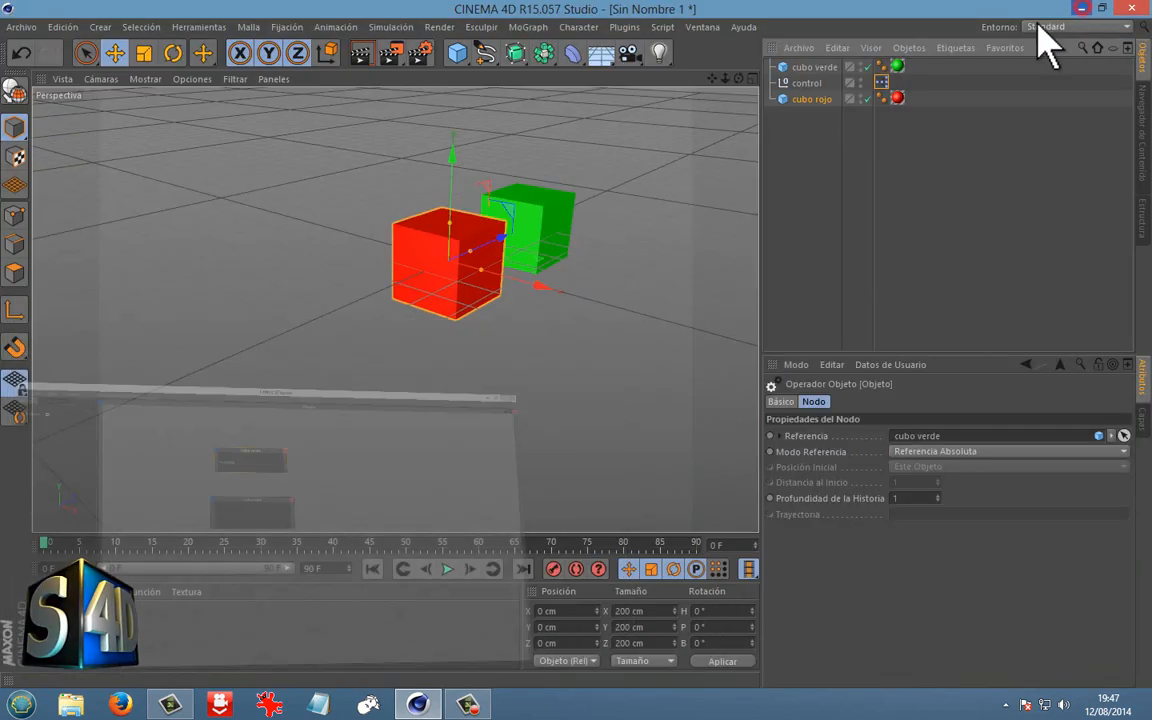
pyautogui.keyDown('alt'); pyautogui.moveTo(525, 418); pyautogui.dragTo(502, 372, button='middle'); pyautogui.keyUp('alt')
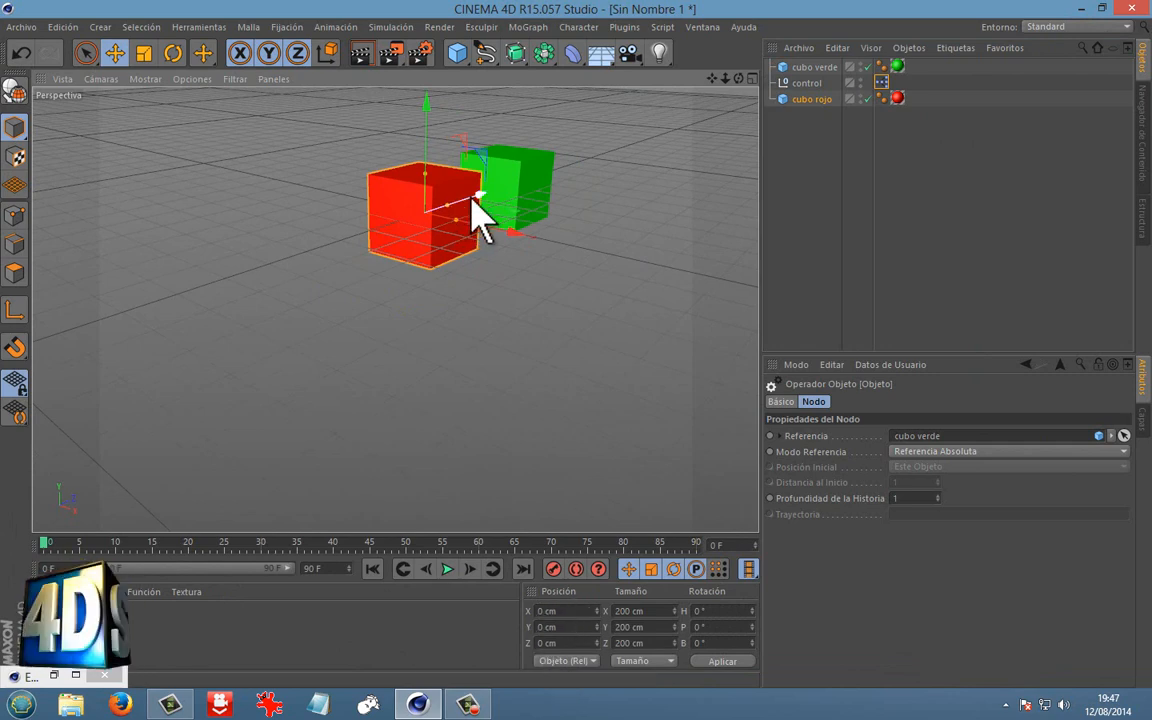
pyautogui.moveTo(476, 194); pyautogui.dragTo(305, 240)
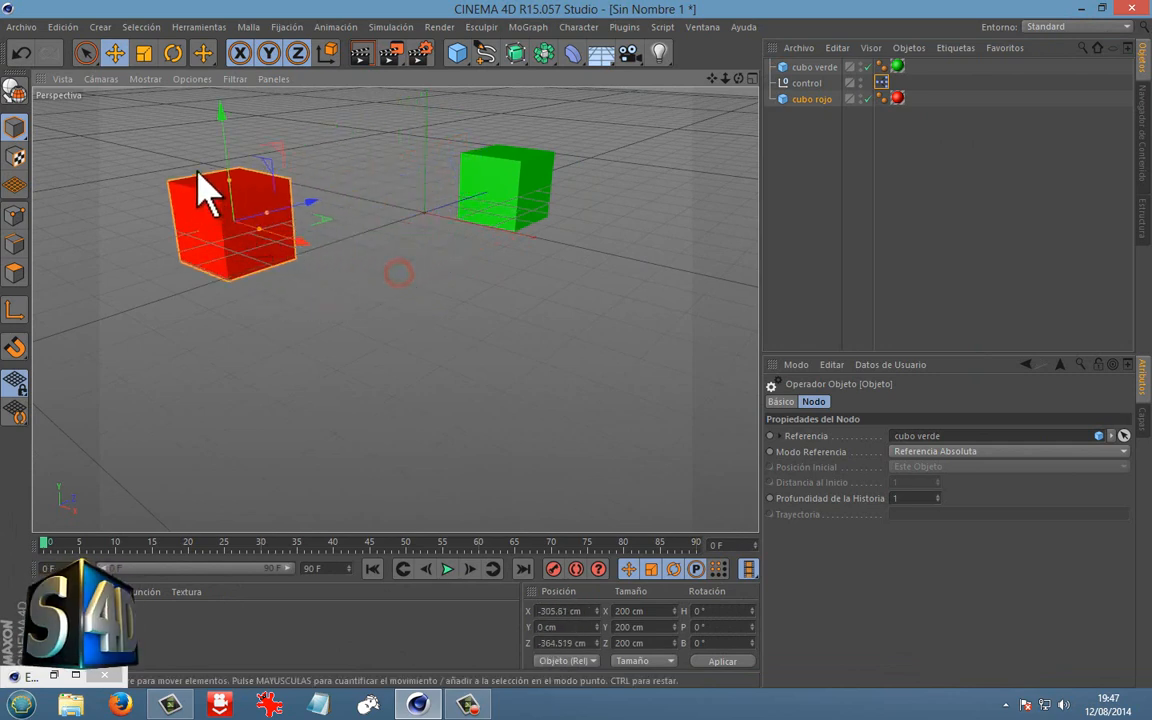
pyautogui.moveTo(229, 149); pyautogui.dragTo(244, 163)
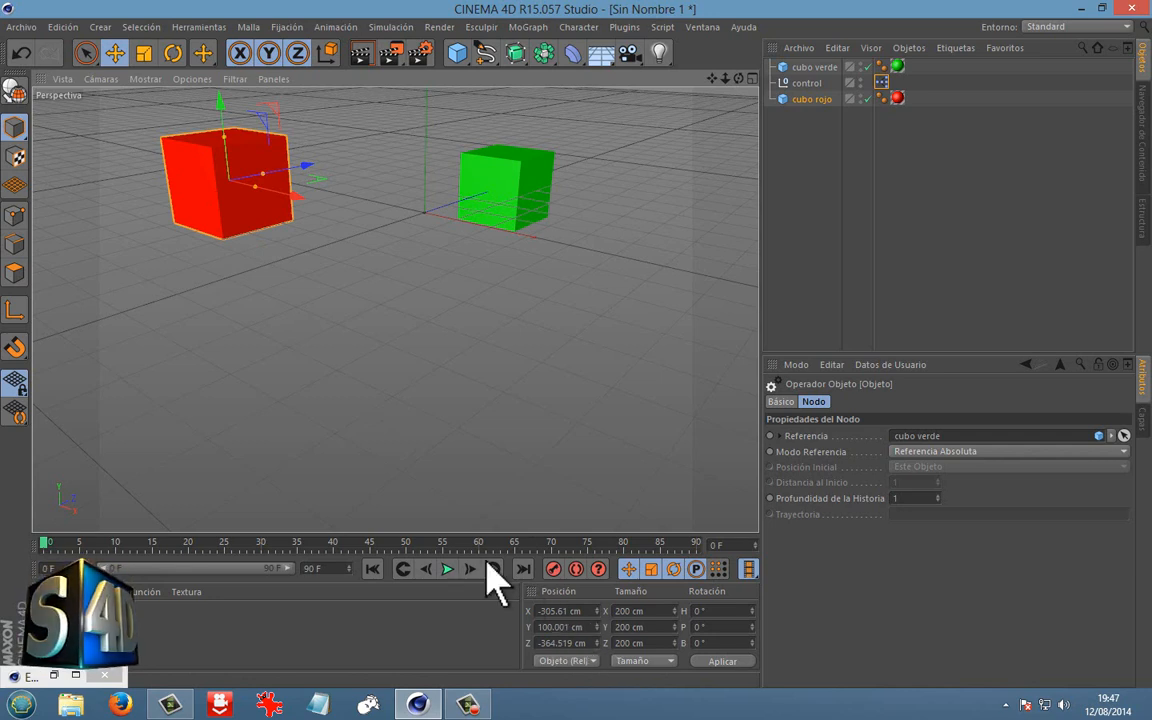
# Reset the red cube's X, Y and Z position to 0 cm.
pyautogui.doubleClick(589, 610)
pyautogui.write('0')
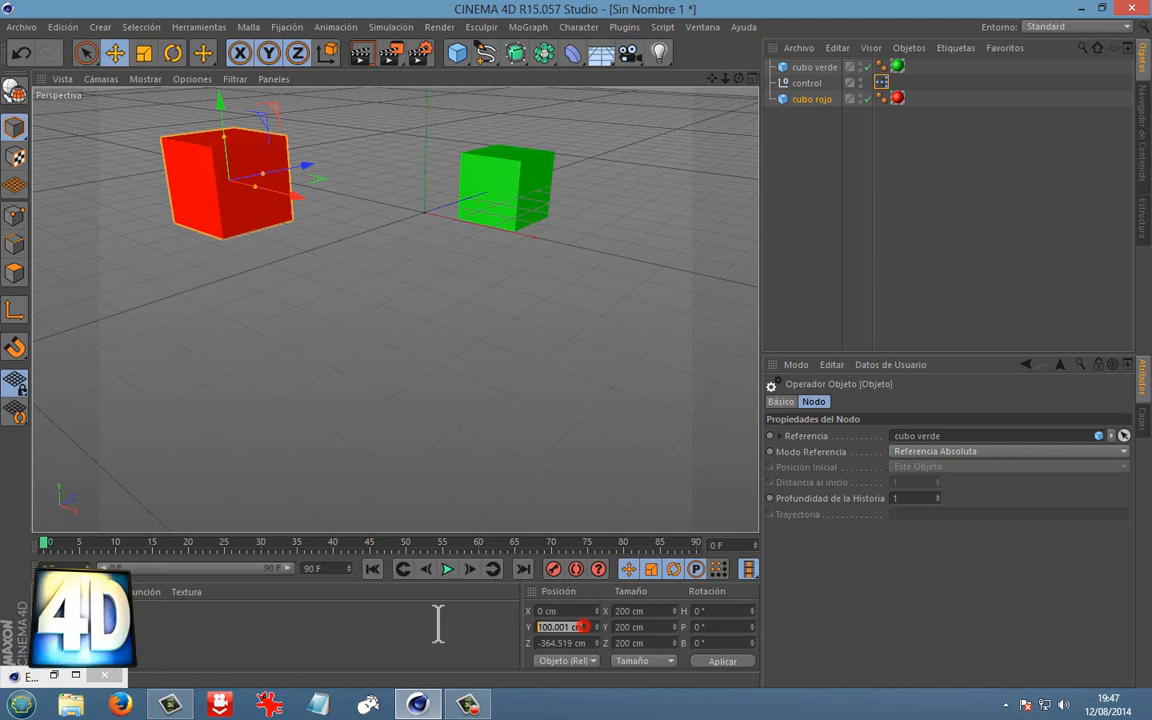
pyautogui.write('00')
pyautogui.click(722, 661)
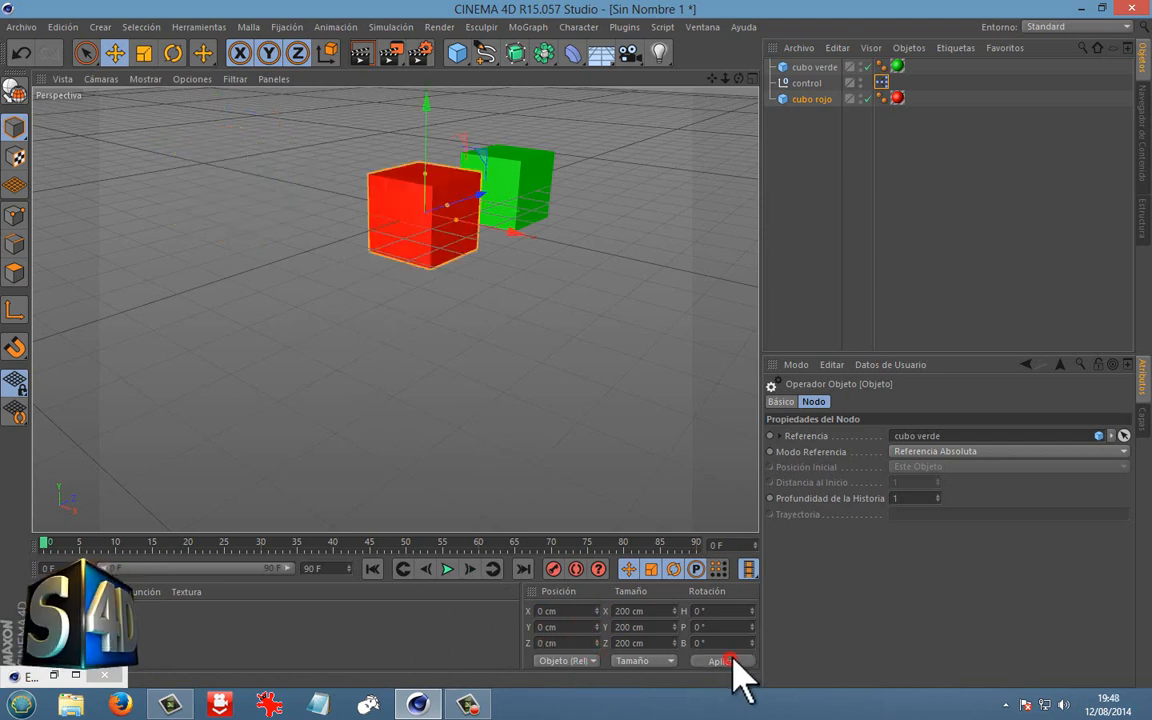
# Examine the red and green cubes' placement in the scene from several angles and distances.
pyautogui.keyDown('alt'); pyautogui.moveTo(485, 265); pyautogui.dragTo(465, 337); pyautogui.keyUp('alt')
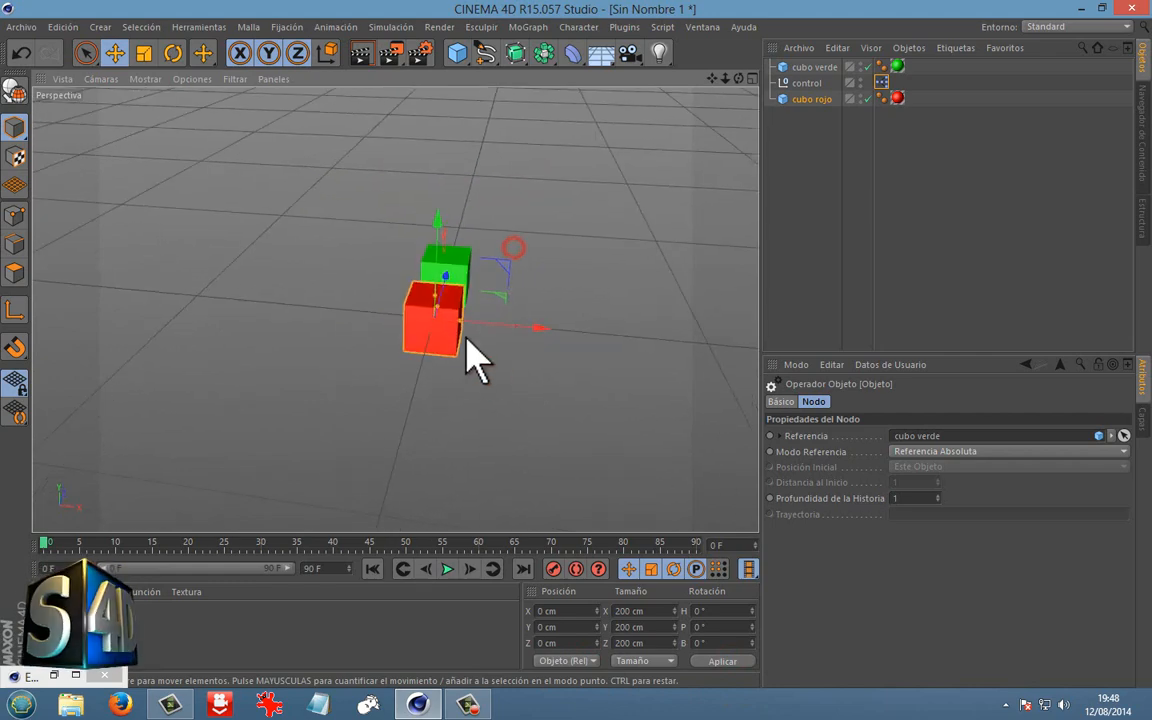
pyautogui.keyDown('alt'); pyautogui.moveTo(544, 342); pyautogui.dragTo(509, 265); pyautogui.keyUp('alt')
pyautogui.keyDown('alt'); pyautogui.moveTo(584, 157); pyautogui.dragTo(503, 204, button='right'); pyautogui.keyUp('alt')
pyautogui.keyDown('alt'); pyautogui.moveTo(499, 206); pyautogui.dragTo(447, 207, button='right'); pyautogui.keyUp('alt')
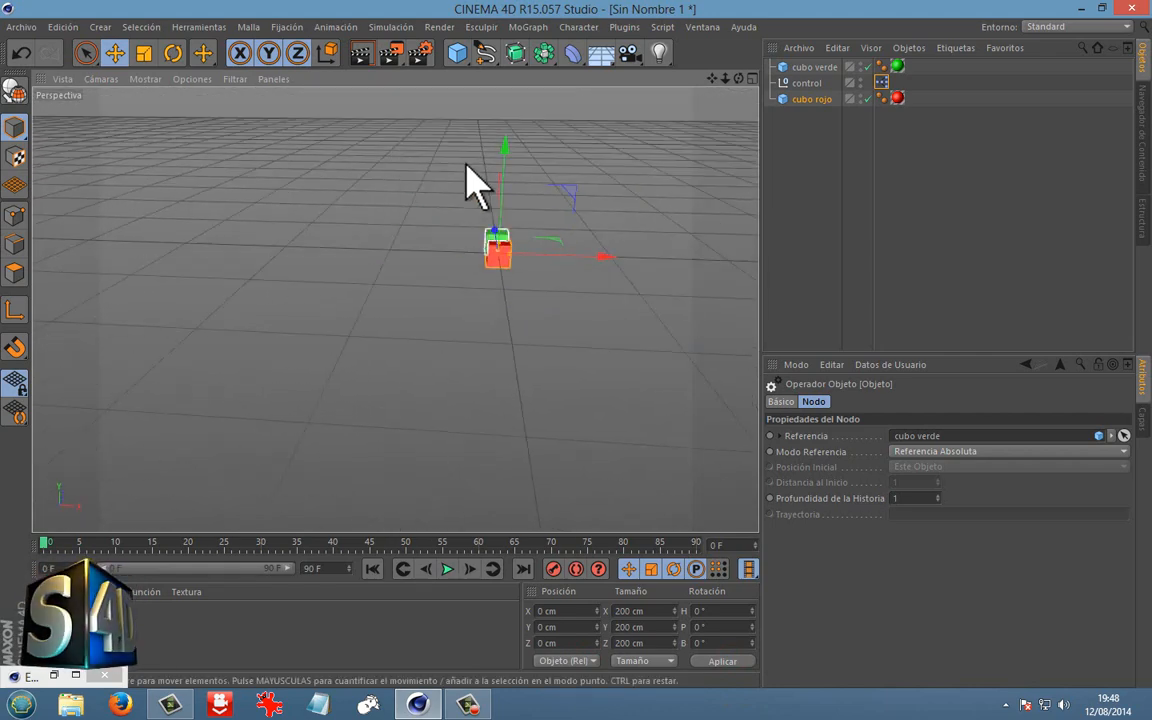
pyautogui.moveTo(571, 195)
pyautogui.keyDown('alt'); pyautogui.mouseDown(button='right')
pyautogui.moveTo(489, 257)
pyautogui.moveTo(510, 265)
pyautogui.moveTo(560, 229)
pyautogui.mouseUp(button='right'); pyautogui.keyUp('alt')
pyautogui.keyDown('alt'); pyautogui.moveTo(512, 206); pyautogui.dragTo(443, 252, button='middle'); pyautogui.keyUp('alt')
pyautogui.keyDown('alt'); pyautogui.moveTo(600, 272); pyautogui.dragTo(408, 206); pyautogui.keyUp('alt')
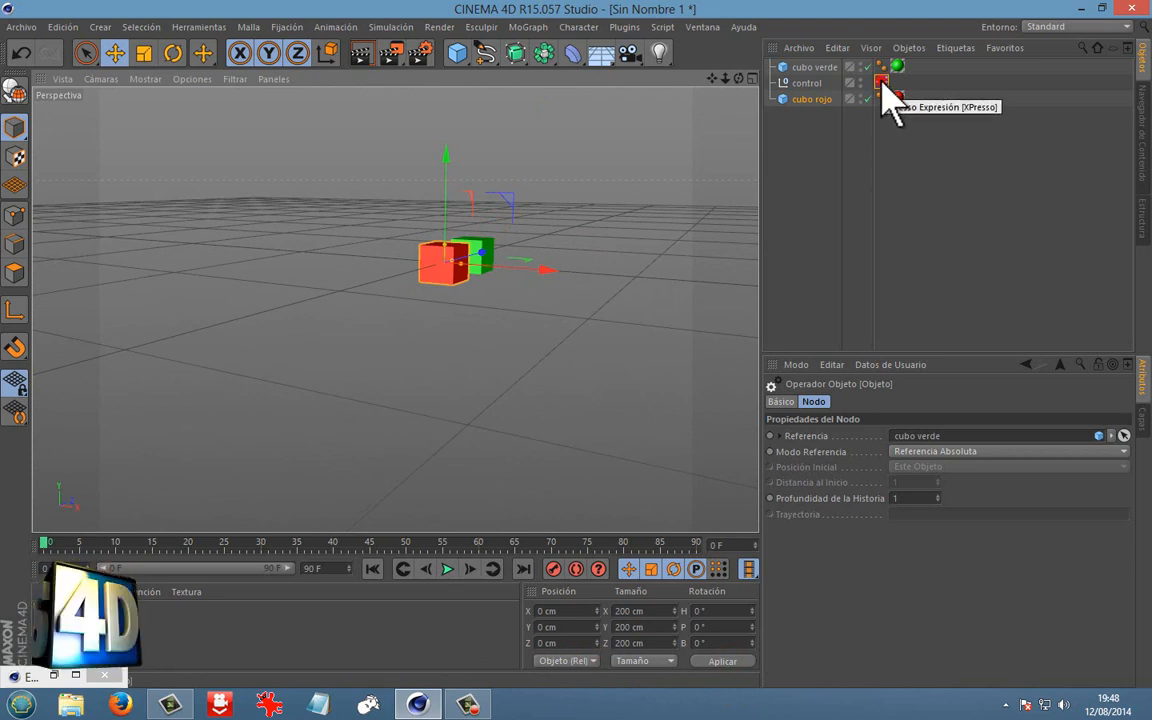
# Reopen the control object's XPresso expression and delete the Posición input port from the cubo verde node.
pyautogui.doubleClick(882, 84)
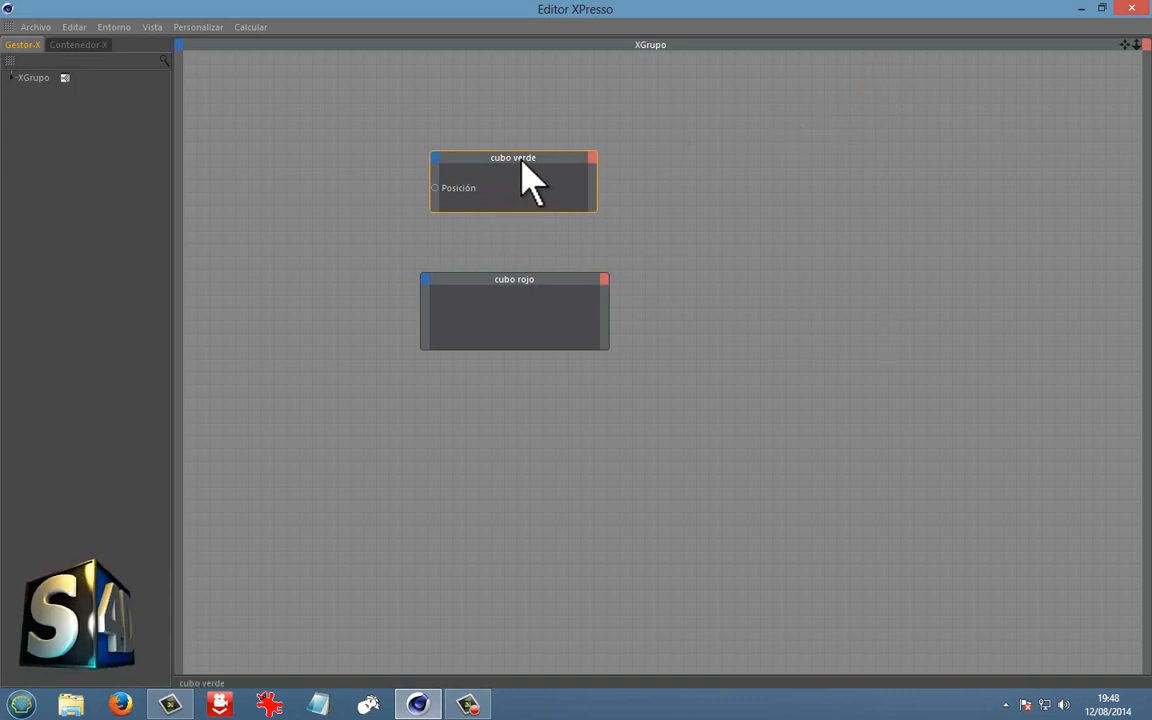
pyautogui.moveTo(521, 166)
pyautogui.mouseDown()
pyautogui.moveTo(463, 178)
pyautogui.moveTo(514, 182)
pyautogui.mouseUp()
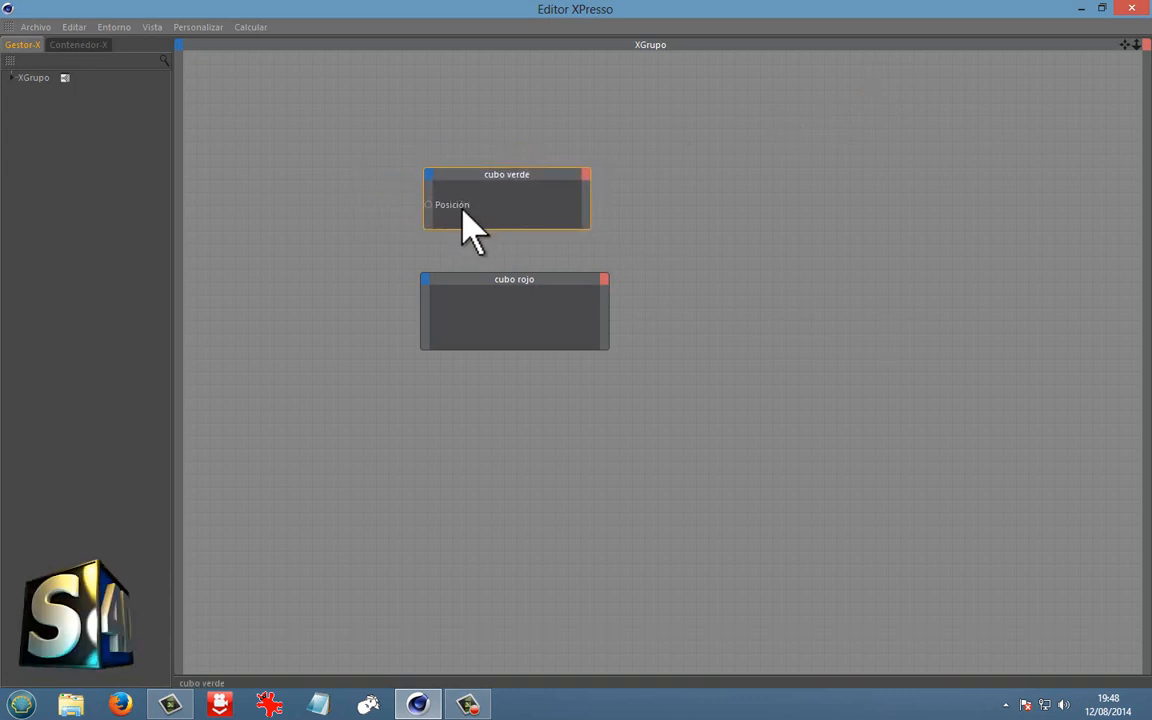
pyautogui.rightClick(444, 207)
pyautogui.click(507, 240)
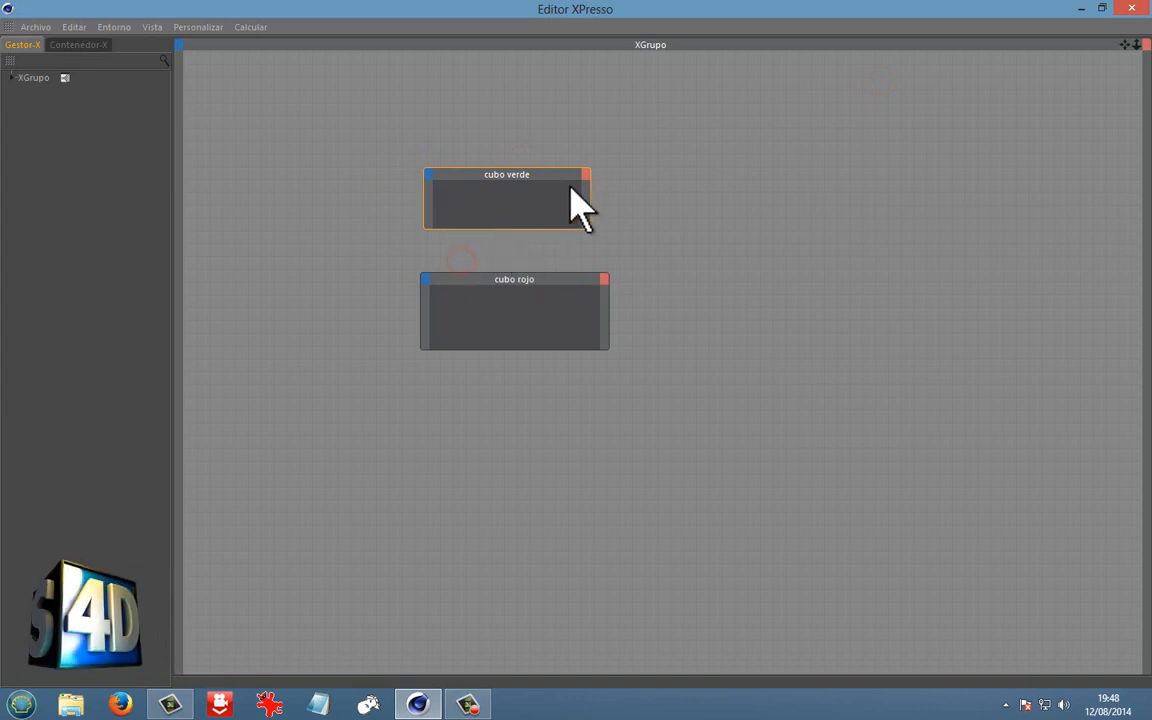
# Place the cubo rojo node on the output side of cubo verde and add a Posición output port to cubo verde.
pyautogui.moveTo(565, 285); pyautogui.dragTo(866, 177)
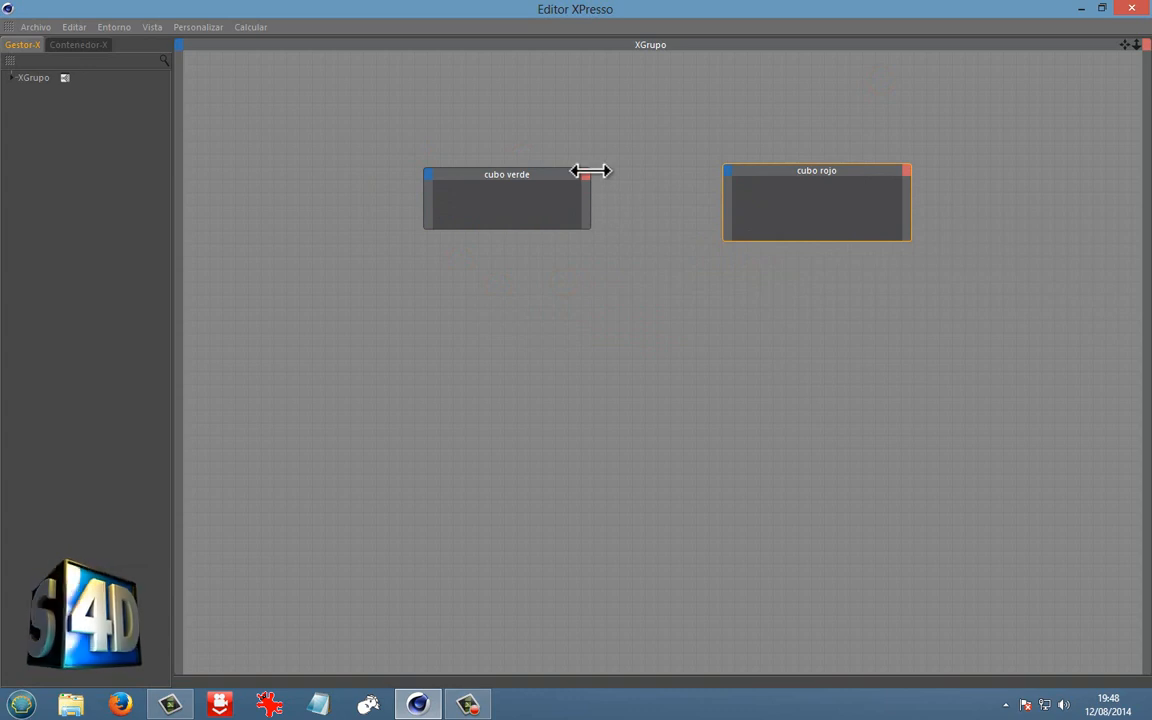
pyautogui.moveTo(591, 166); pyautogui.dragTo(517, 167)
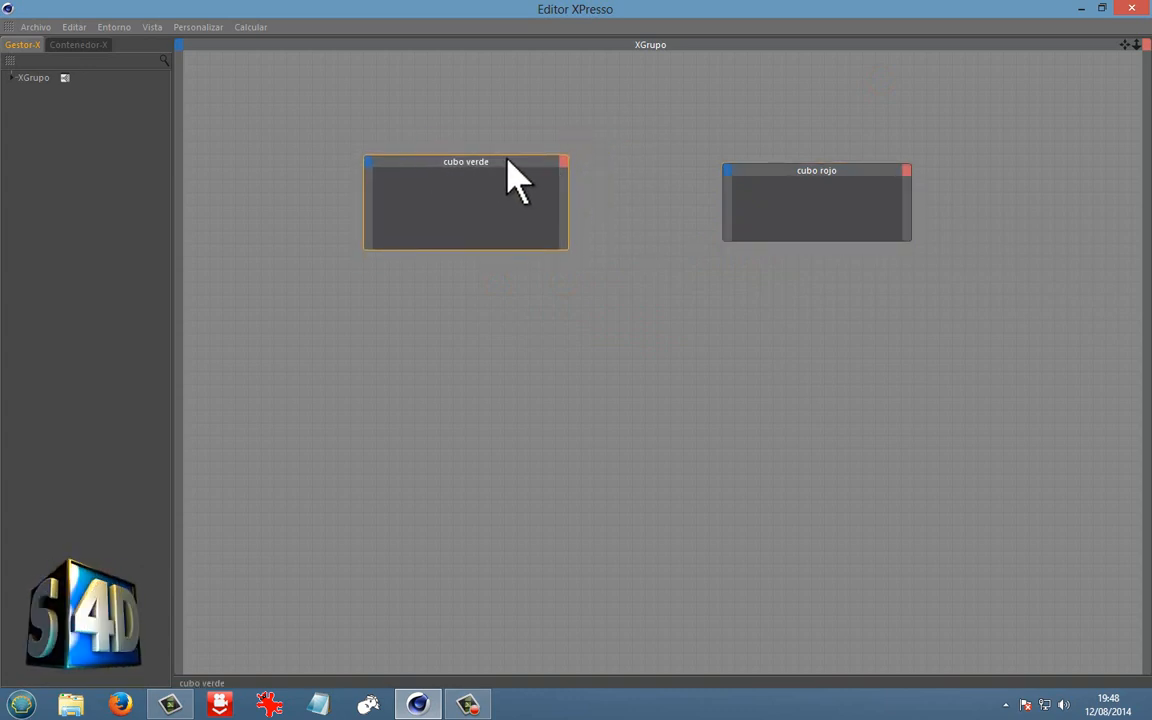
pyautogui.click(564, 162)
pyautogui.moveTo(640, 172)
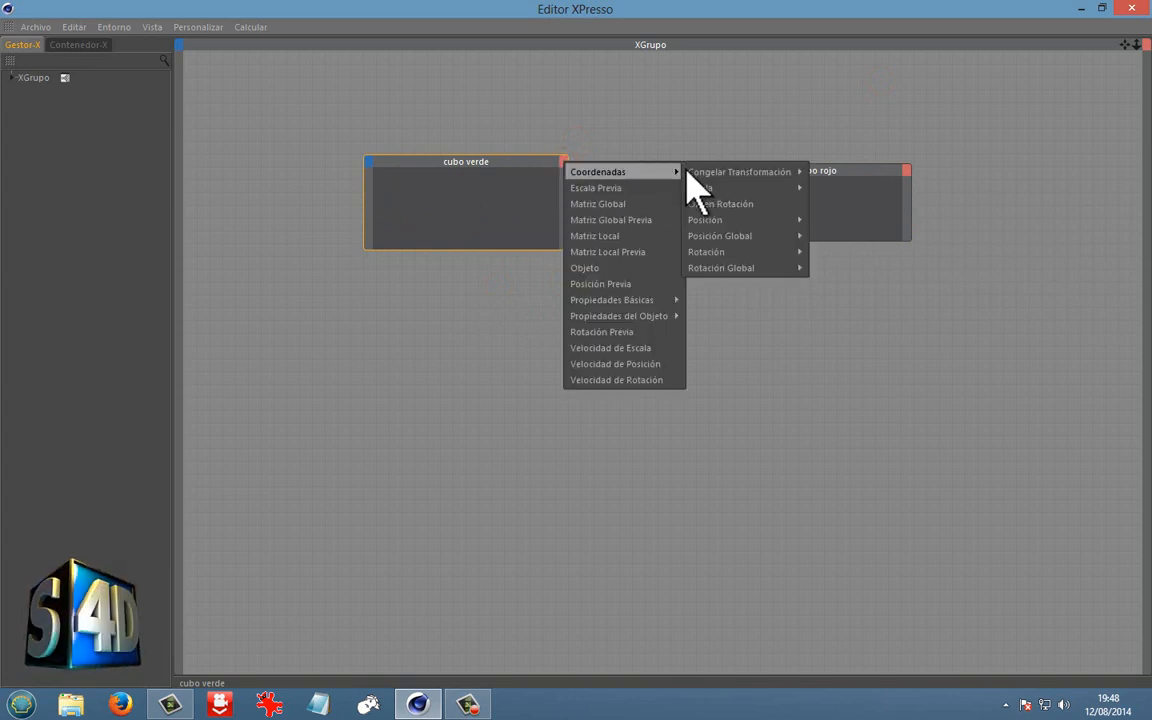
pyautogui.moveTo(780, 220)
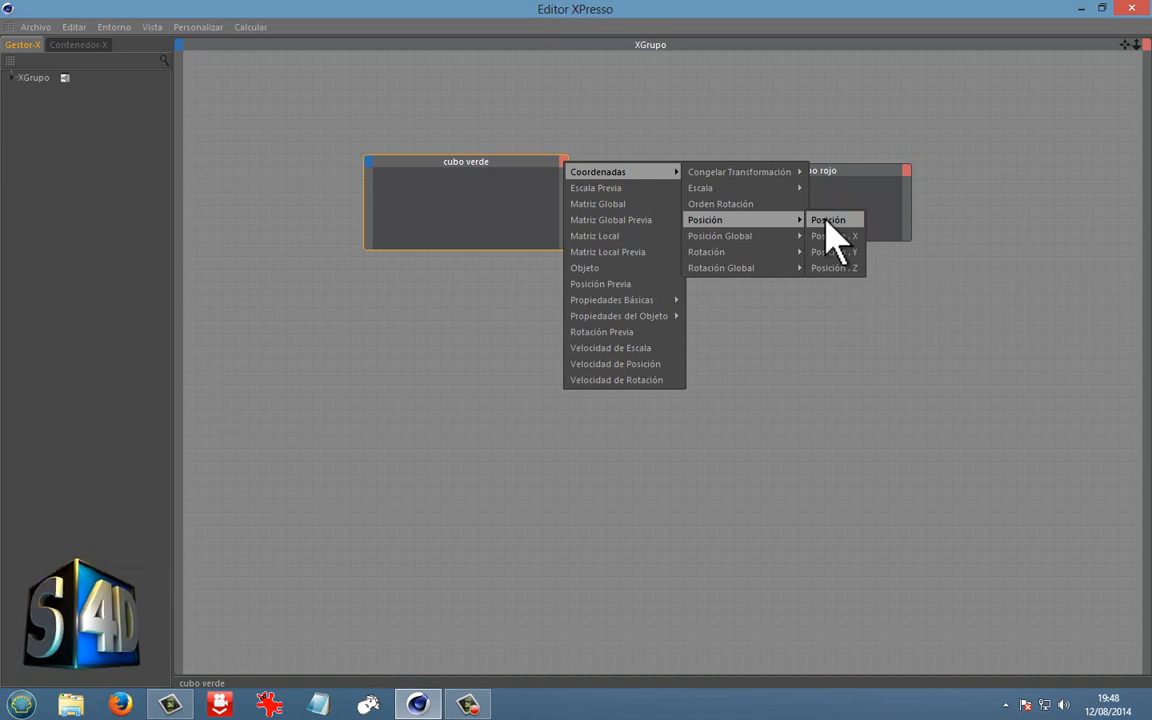
pyautogui.click(826, 221)
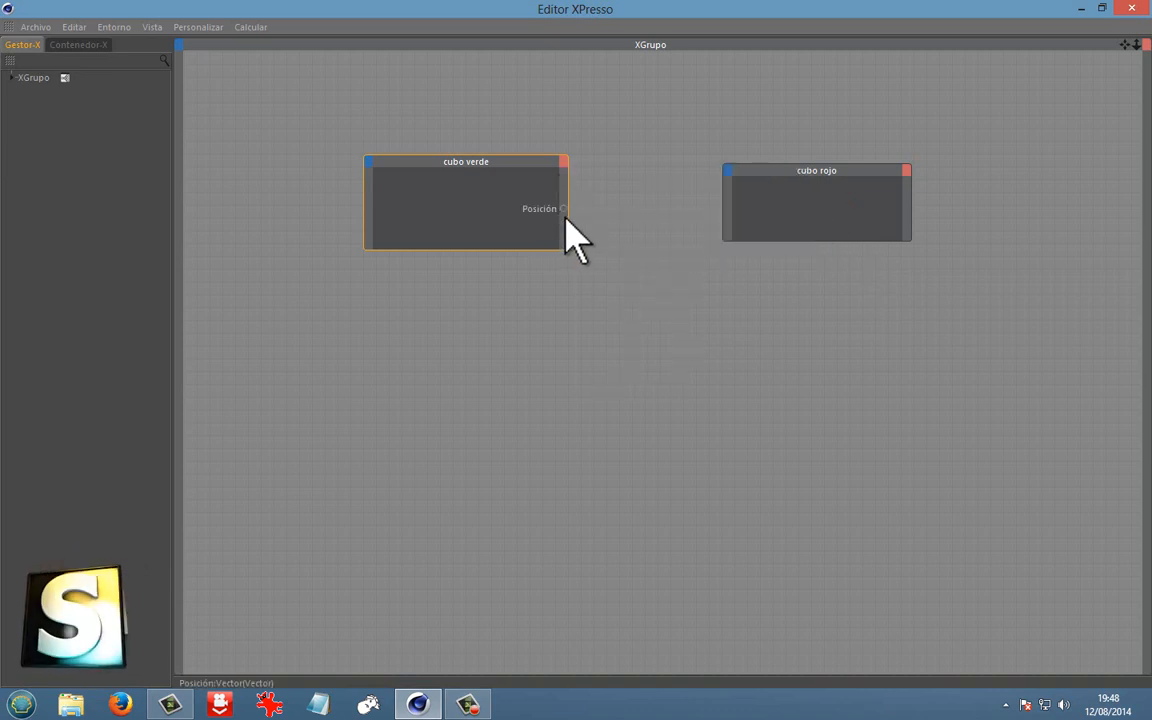
# Add a Posición input port to the cubo rojo node and connect cubo verde's Posición output to it.
pyautogui.click(728, 172)
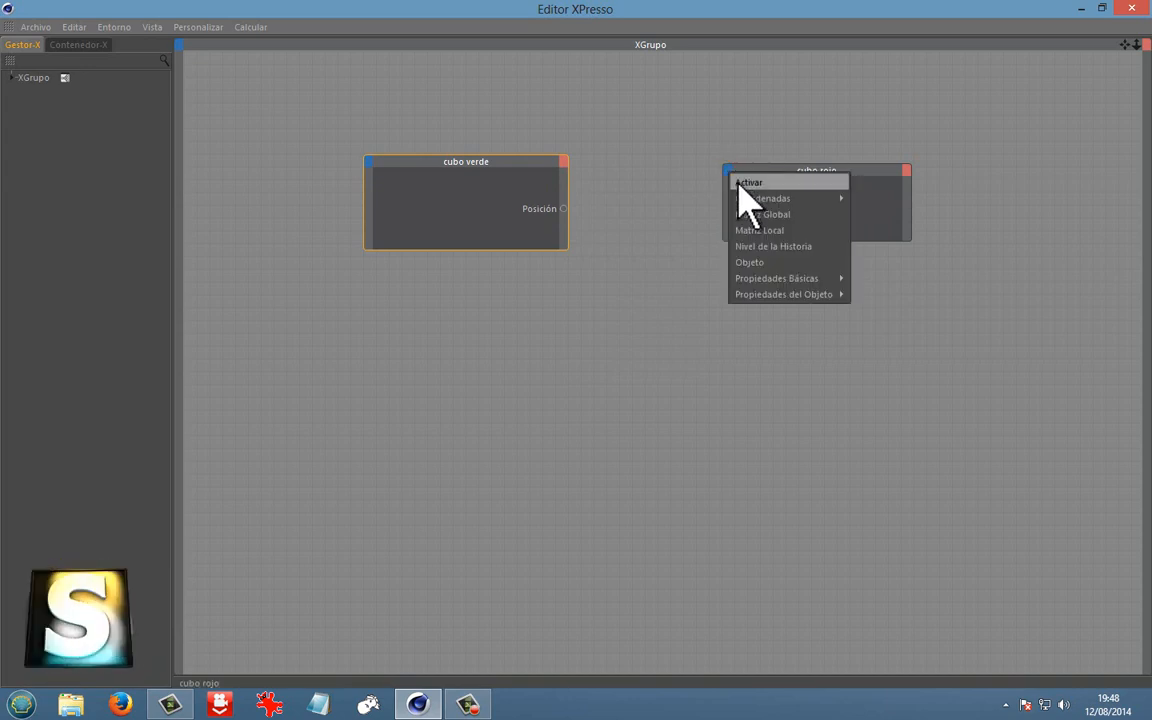
pyautogui.moveTo(758, 198)
pyautogui.moveTo(880, 199)
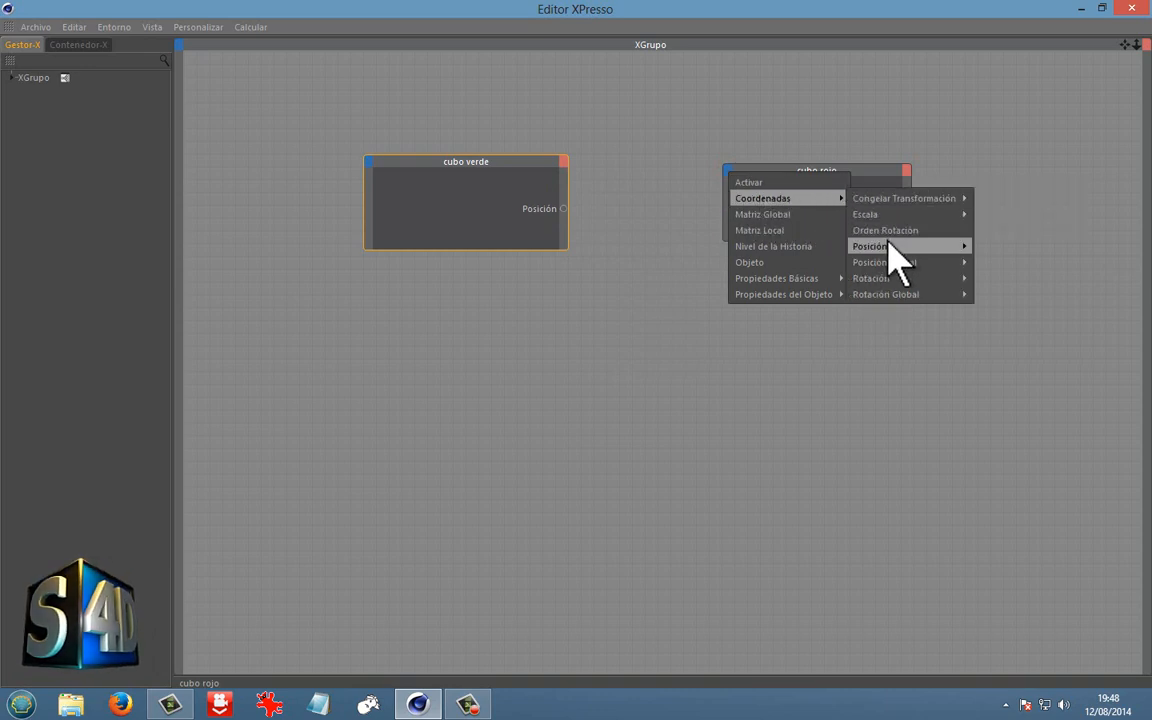
pyautogui.moveTo(962, 246)
pyautogui.click(998, 245)
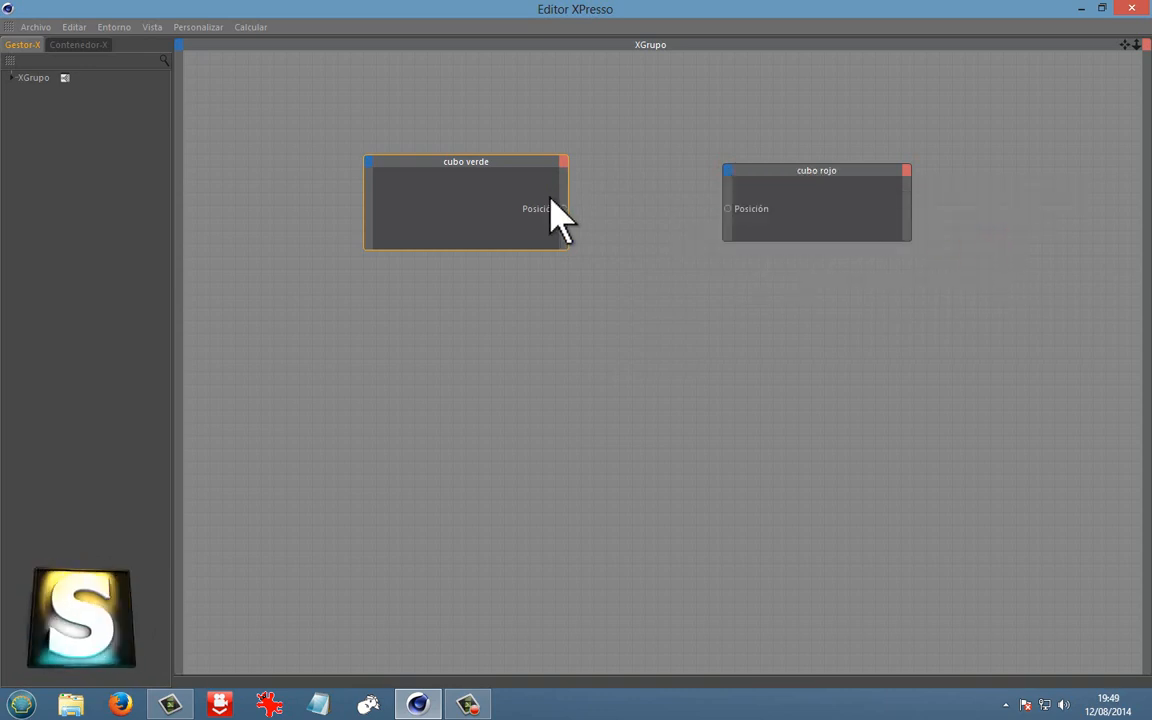
pyautogui.moveTo(576, 210); pyautogui.dragTo(710, 212)
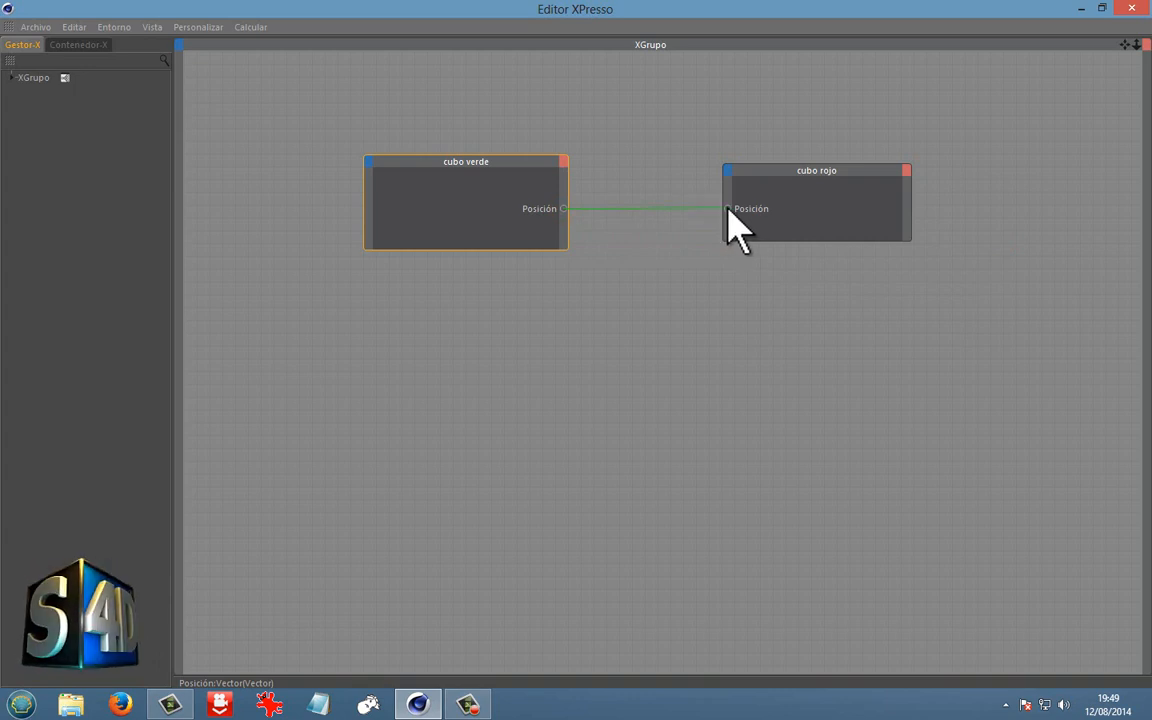
# Leave the XPresso editor and scale cubo rojo up uniformly to about 242.4 cm per side.
pyautogui.click(1128, 10)
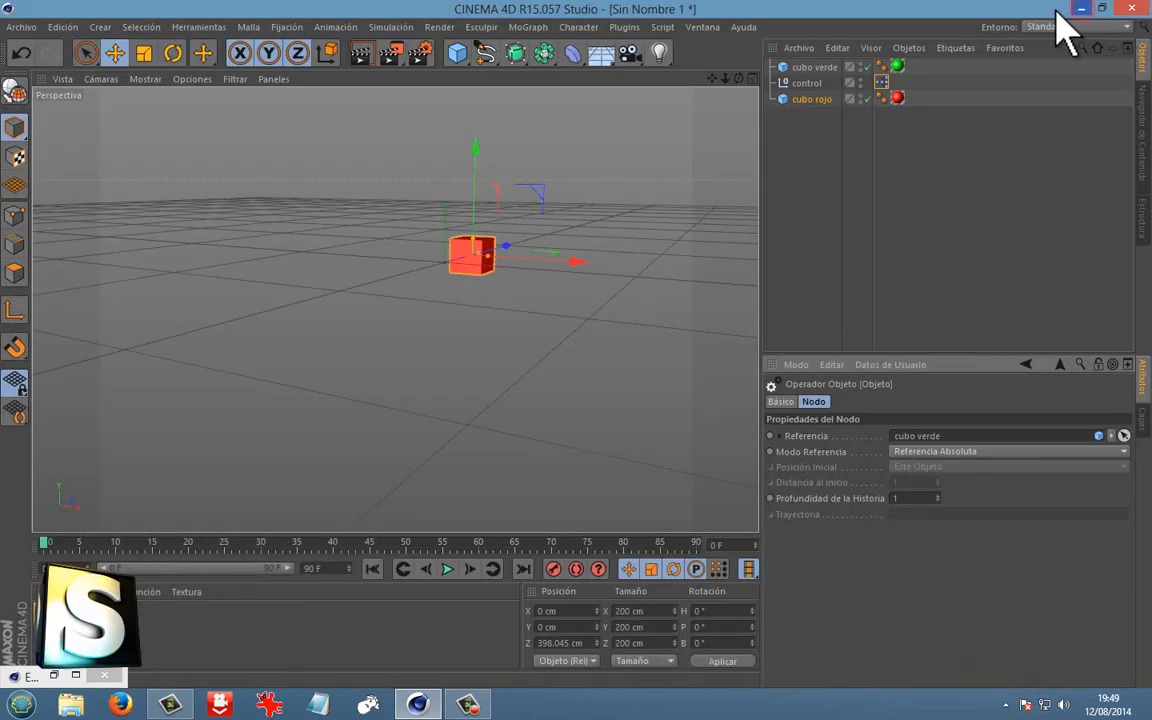
pyautogui.keyDown('alt'); pyautogui.moveTo(612, 242); pyautogui.dragTo(509, 262, button='right'); pyautogui.keyUp('alt')
pyautogui.keyDown('alt'); pyautogui.moveTo(503, 274); pyautogui.dragTo(491, 188); pyautogui.keyUp('alt')
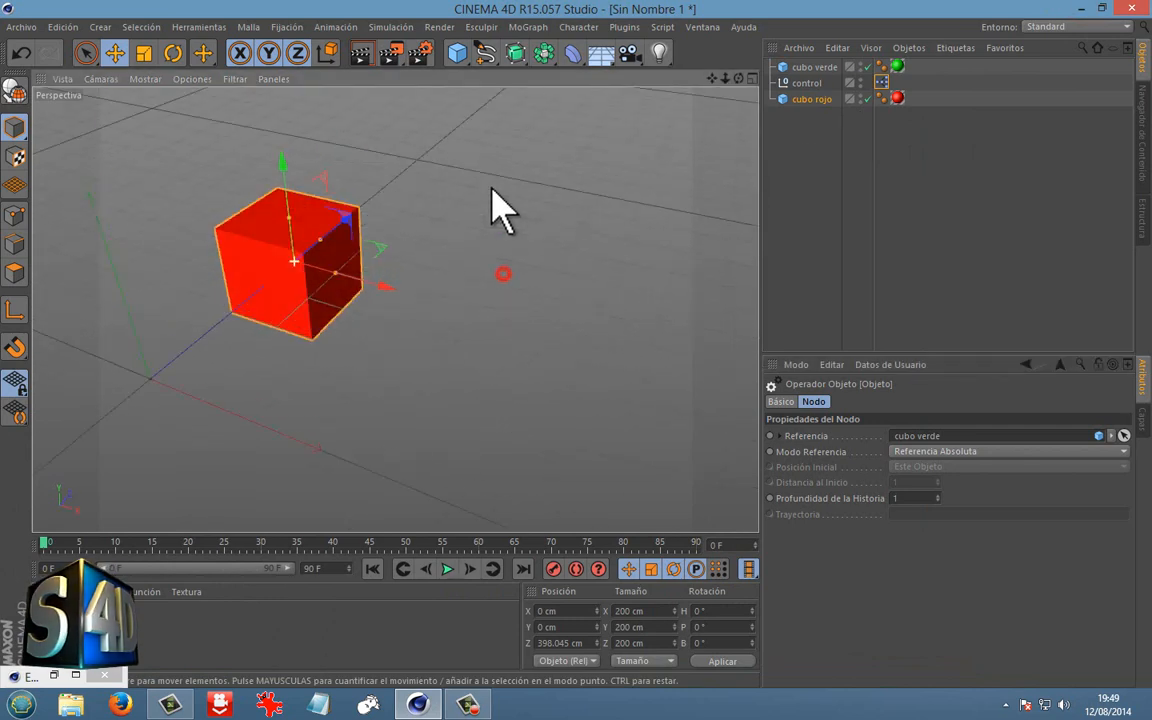
pyautogui.keyDown('alt'); pyautogui.moveTo(491, 188); pyautogui.dragTo(638, 198, button='middle'); pyautogui.keyUp('alt')
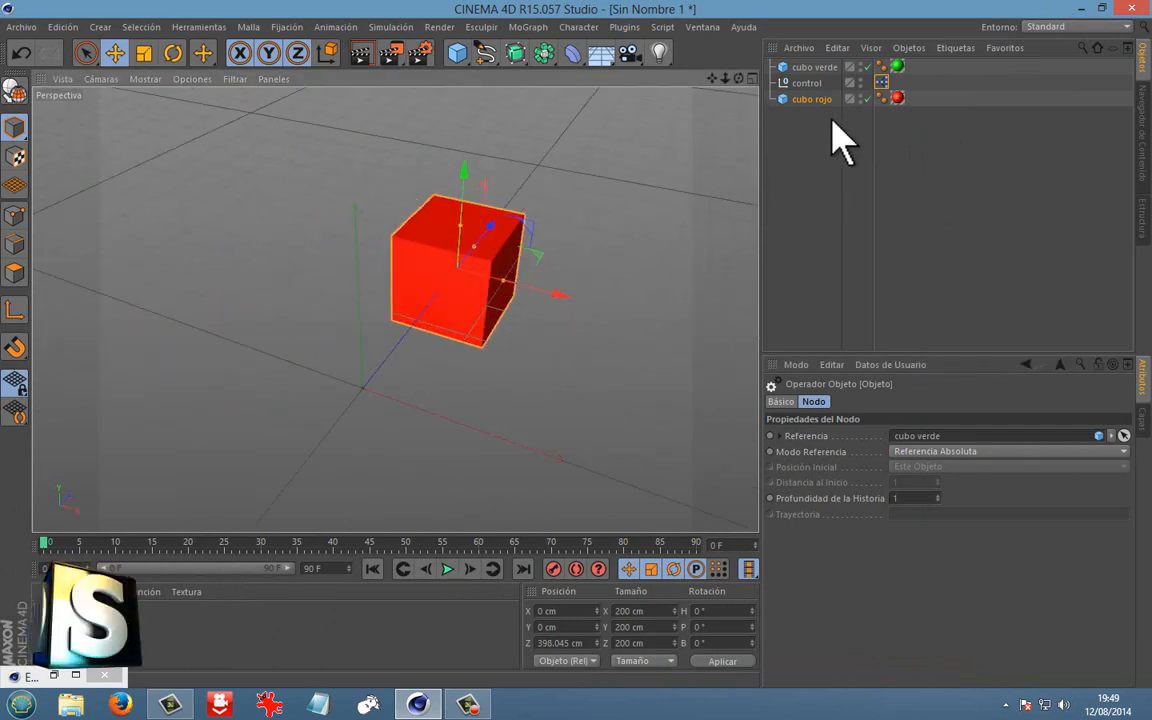
pyautogui.click(810, 100)
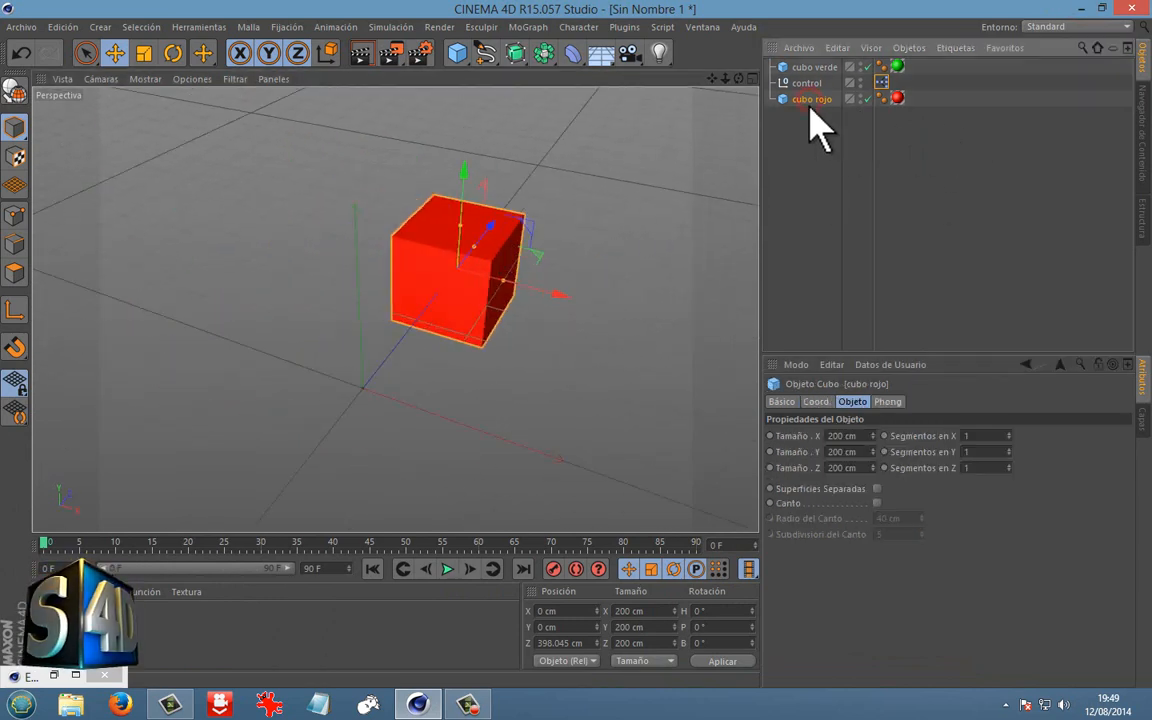
pyautogui.click(143, 53)
pyautogui.moveTo(226, 127); pyautogui.dragTo(440, 123)
# Enable the Rayos X option for cubo rojo so cubo verde shows through it, and deselect the object.
pyautogui.click(812, 99)
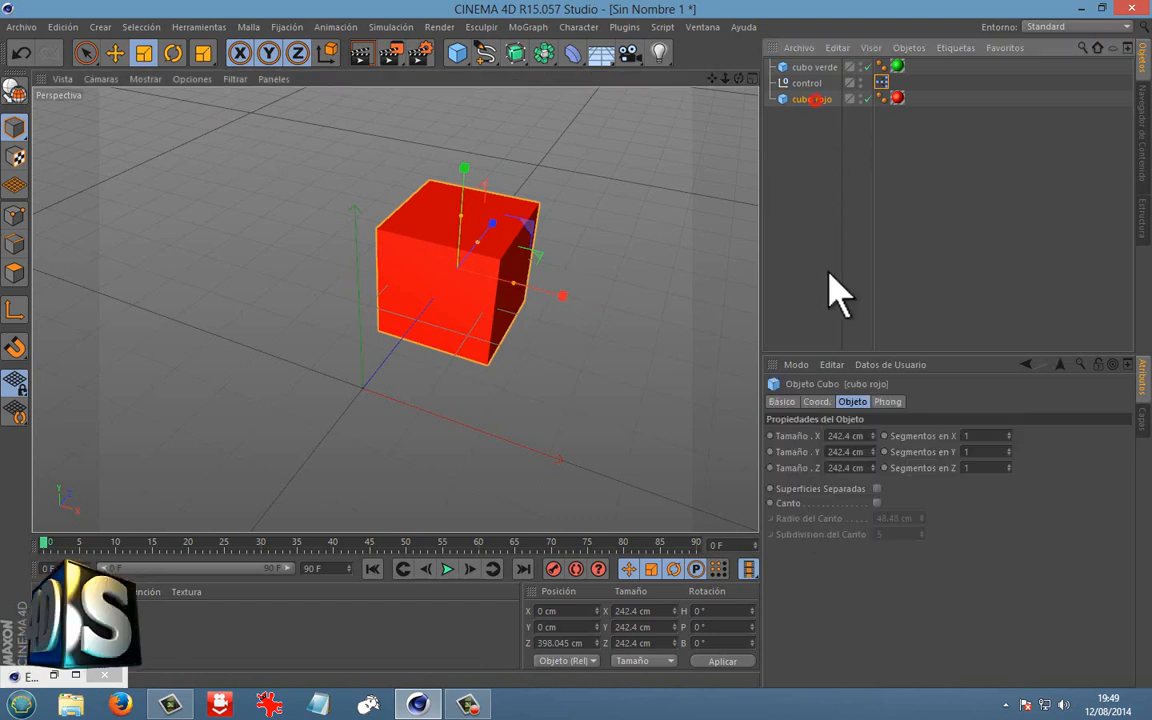
pyautogui.click(782, 402)
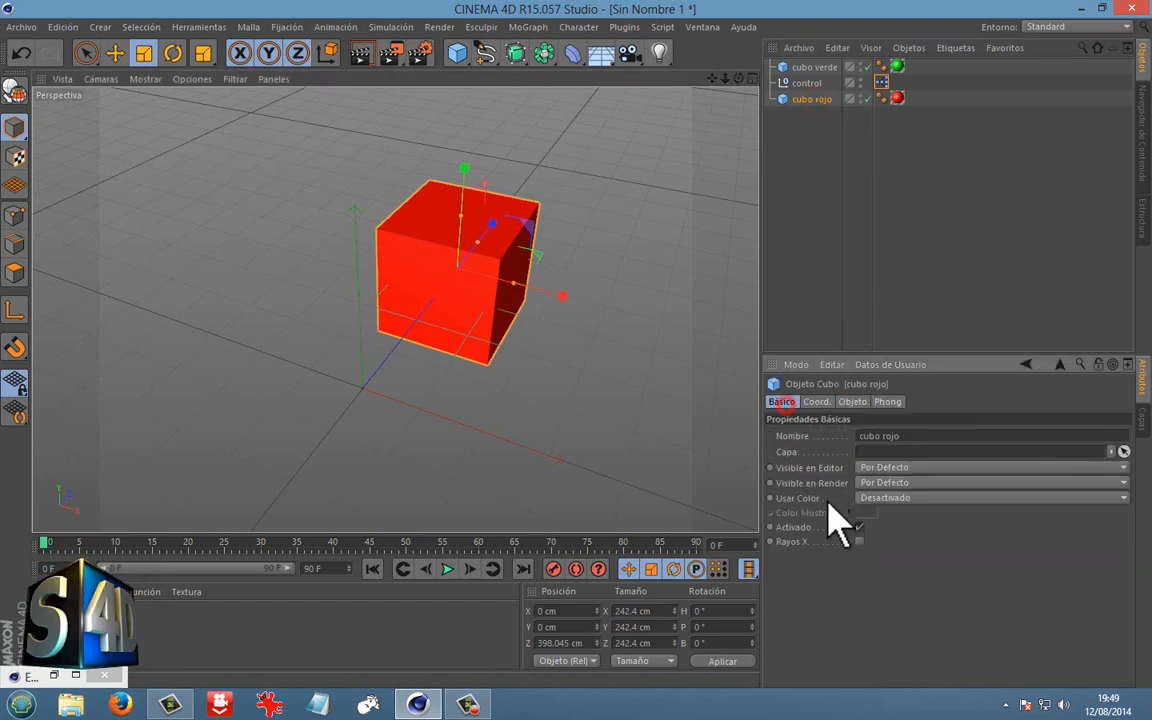
pyautogui.click(859, 542)
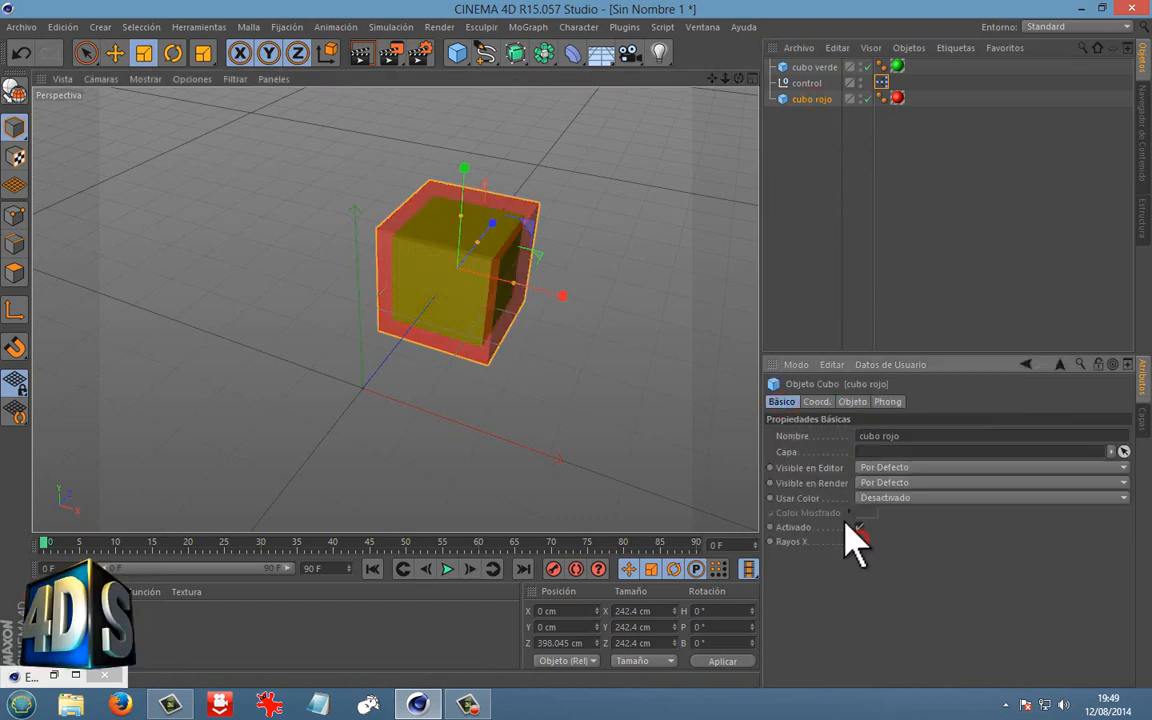
pyautogui.click(817, 185)
pyautogui.moveTo(498, 244); pyautogui.dragTo(494, 216)
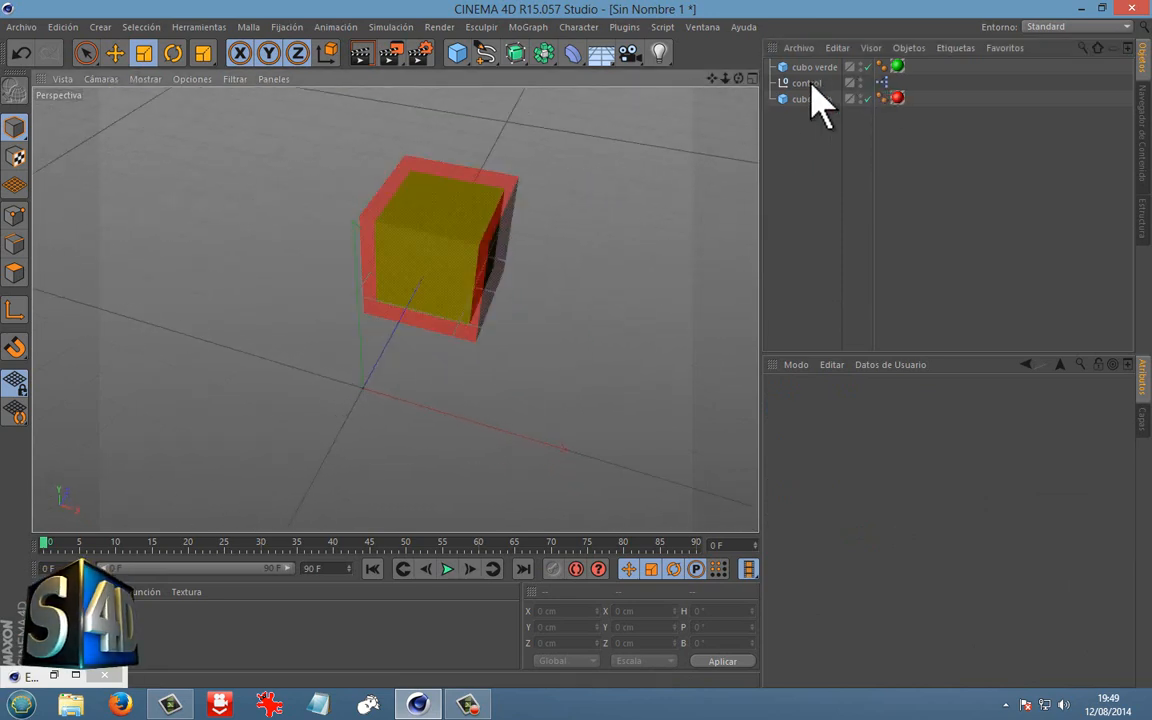
# Move cubo verde along its X axis to about -37 cm.
pyautogui.click(810, 67)
pyautogui.click(115, 54)
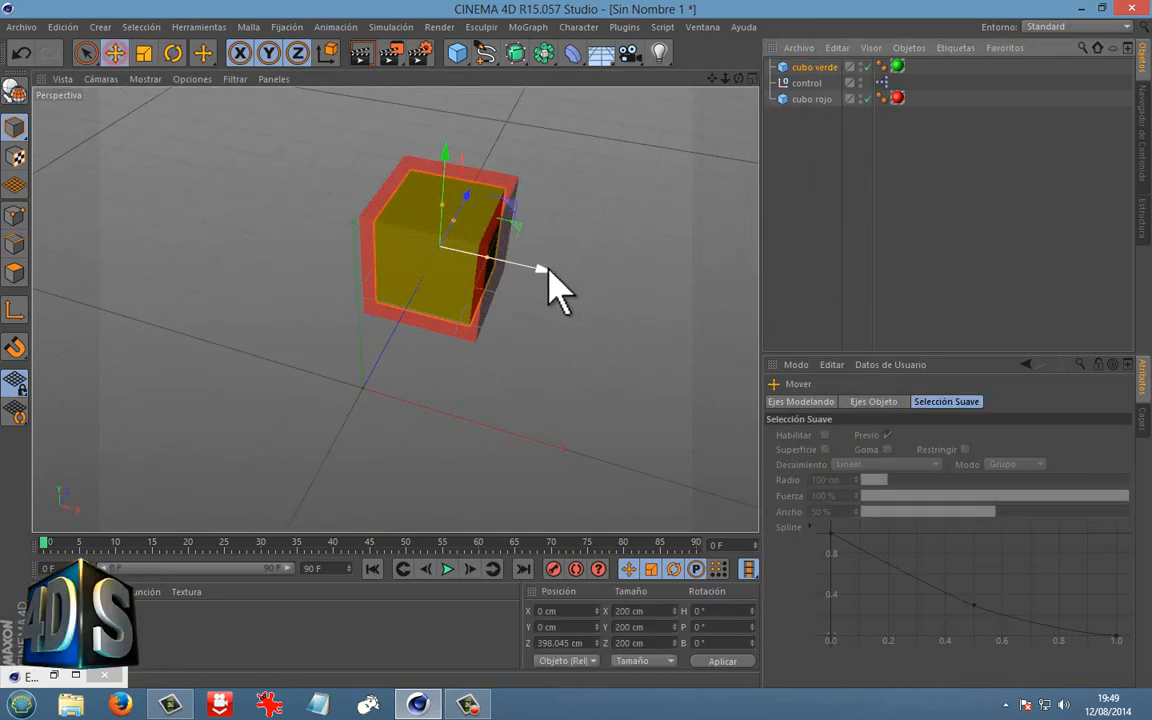
pyautogui.moveTo(545, 268); pyautogui.dragTo(591, 283)
# Try to move cubo rojo directly in the viewport and display its coordinates.
pyautogui.click(812, 99)
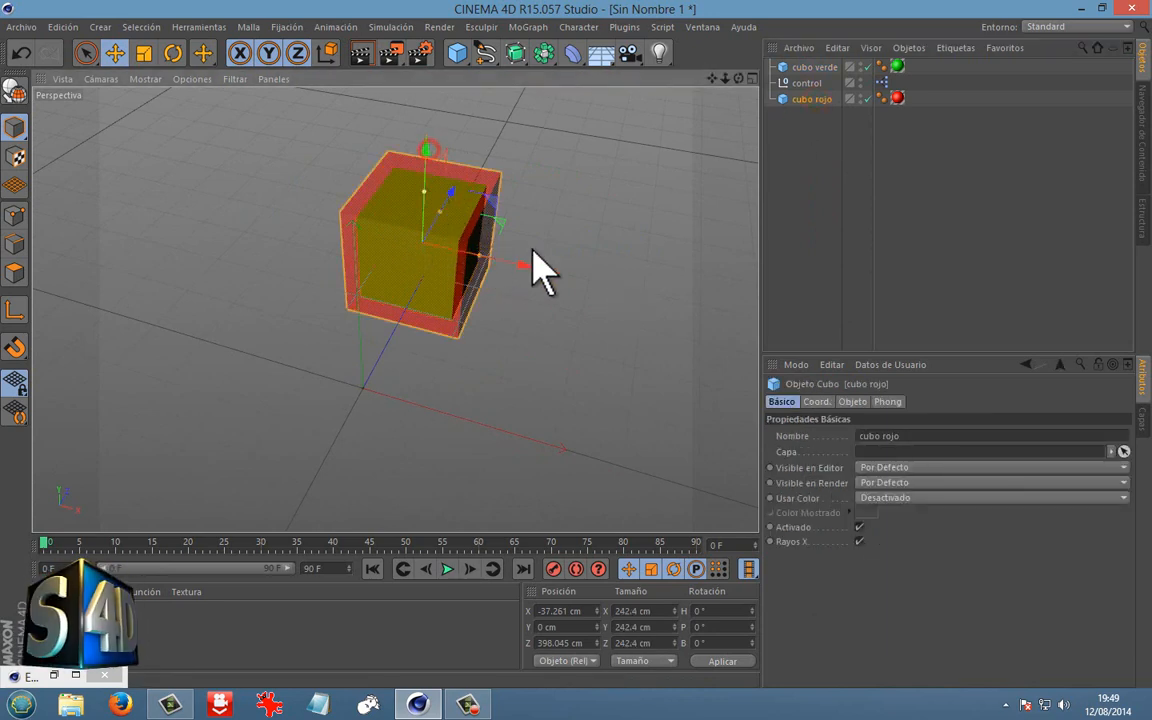
pyautogui.keyDown('alt'); pyautogui.moveTo(365, 278); pyautogui.dragTo(437, 288); pyautogui.keyUp('alt')
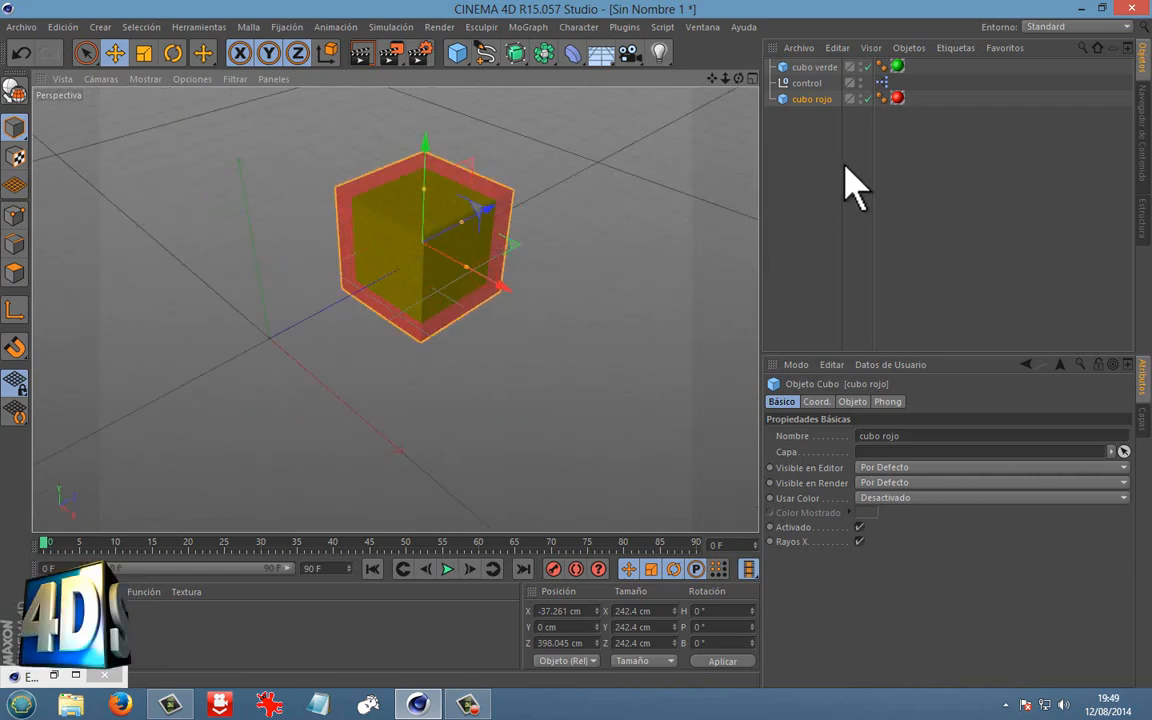
pyautogui.click(816, 401)
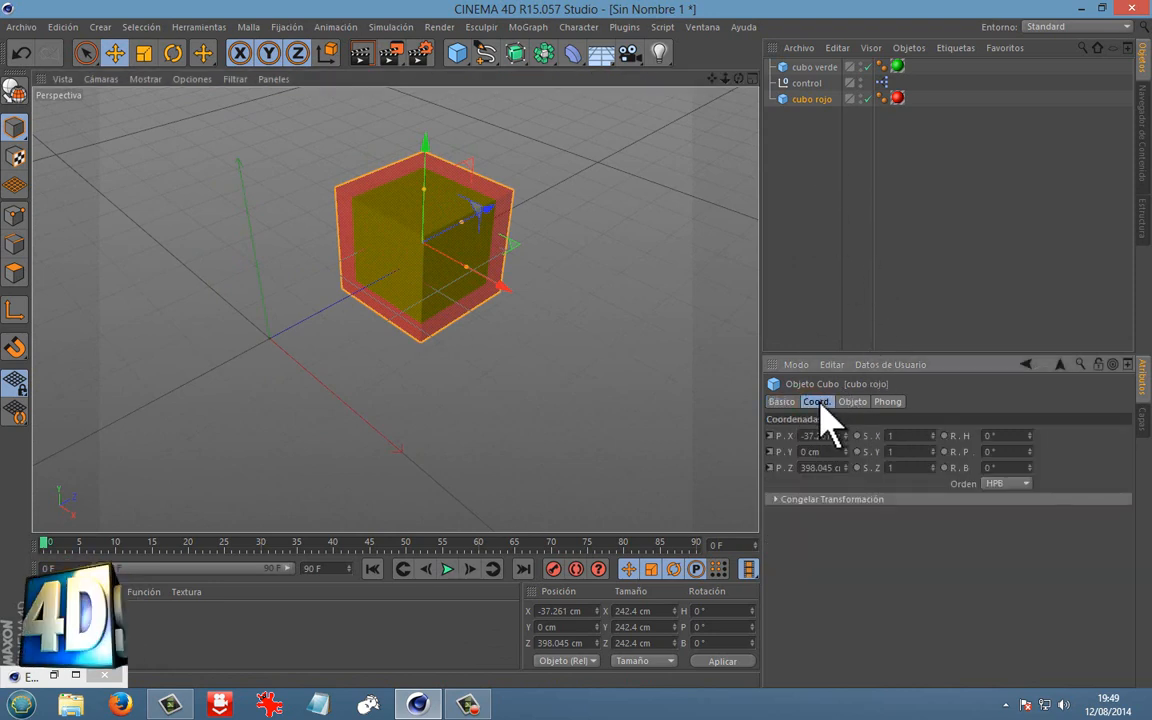
# Move cubo verde to about X -167.5 cm, Y -44.8 cm and Z 503.8 cm.
pyautogui.click(828, 68)
pyautogui.moveTo(488, 211)
pyautogui.mouseDown()
pyautogui.moveTo(609, 163)
pyautogui.moveTo(399, 247)
pyautogui.moveTo(404, 326)
pyautogui.moveTo(342, 265)
pyautogui.moveTo(452, 333)
pyautogui.moveTo(393, 231)
pyautogui.moveTo(406, 244)
pyautogui.moveTo(481, 226)
pyautogui.moveTo(483, 283)
pyautogui.moveTo(452, 267)
pyautogui.moveTo(378, 123)
pyautogui.moveTo(368, 162)
pyautogui.moveTo(367, 152)
pyautogui.moveTo(417, 226)
pyautogui.moveTo(517, 193)
pyautogui.moveTo(495, 205)
pyautogui.mouseUp()
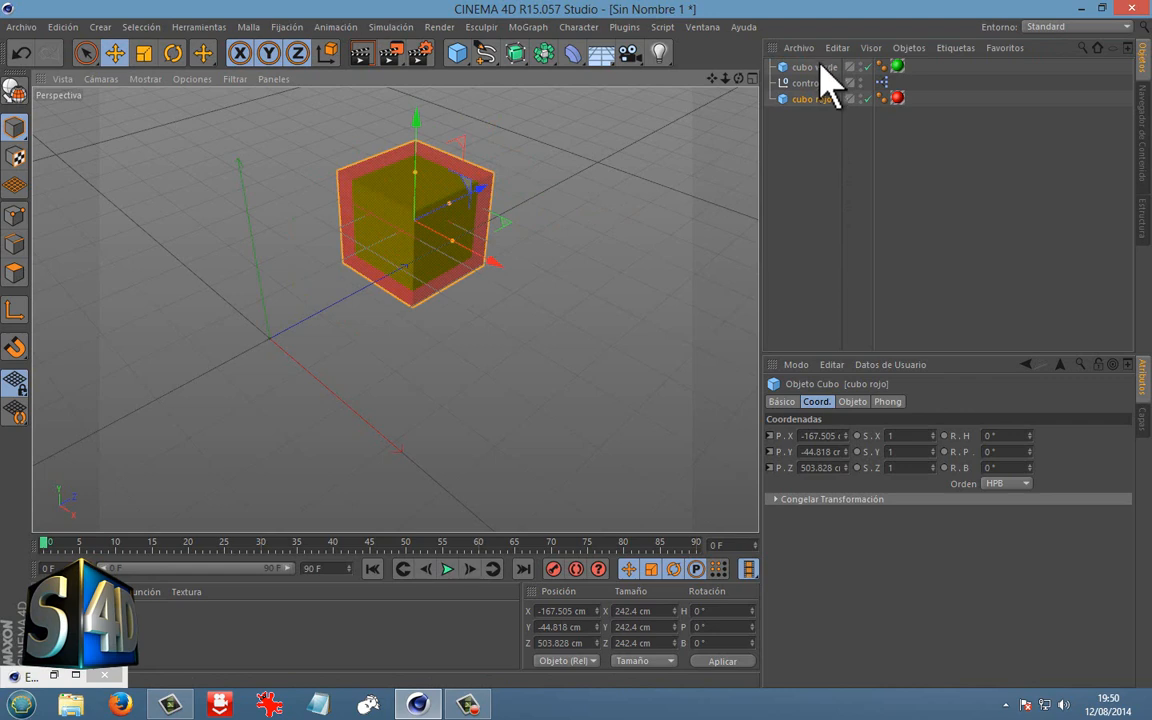
# Enlarge the attributes area and inspect the XPresso link markers beside cubo rojo's position coordinates.
pyautogui.moveTo(815, 350); pyautogui.dragTo(820, 197)
pyautogui.click(812, 99)
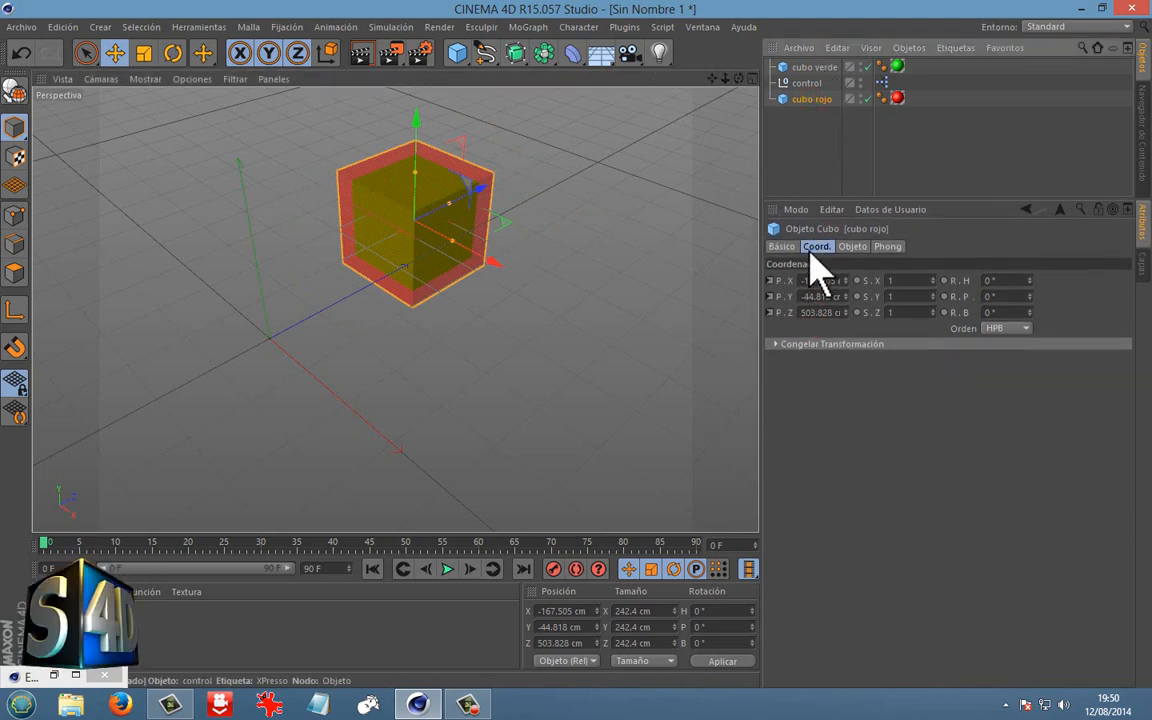
pyautogui.click(781, 246)
pyautogui.click(814, 246)
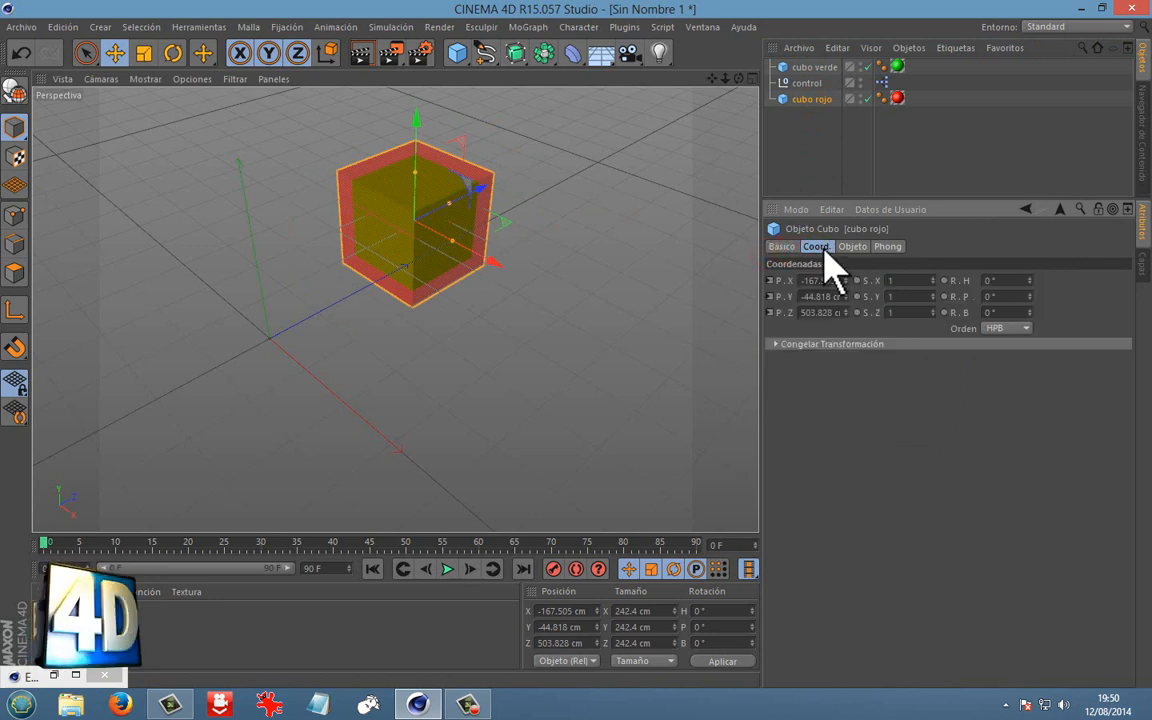
pyautogui.moveTo(771, 281)
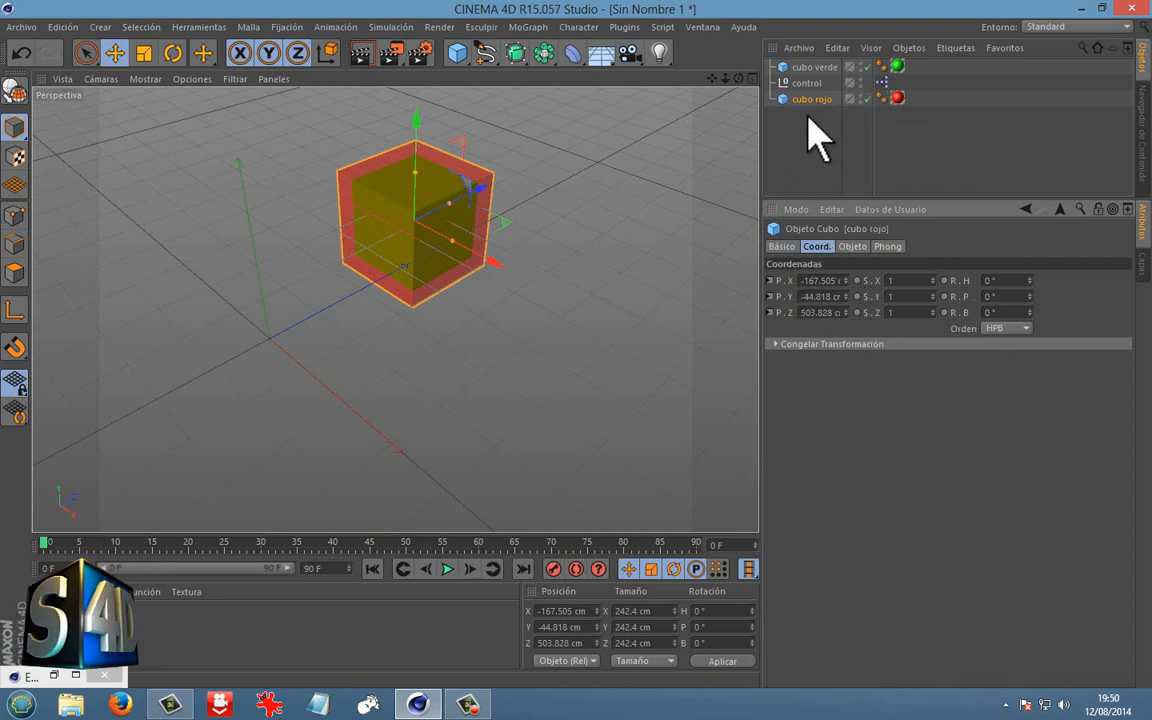
# Reopen the control object's XPresso expression and delete the connection between the cubo verde and cubo rojo Posición ports.
pyautogui.doubleClick(884, 83)
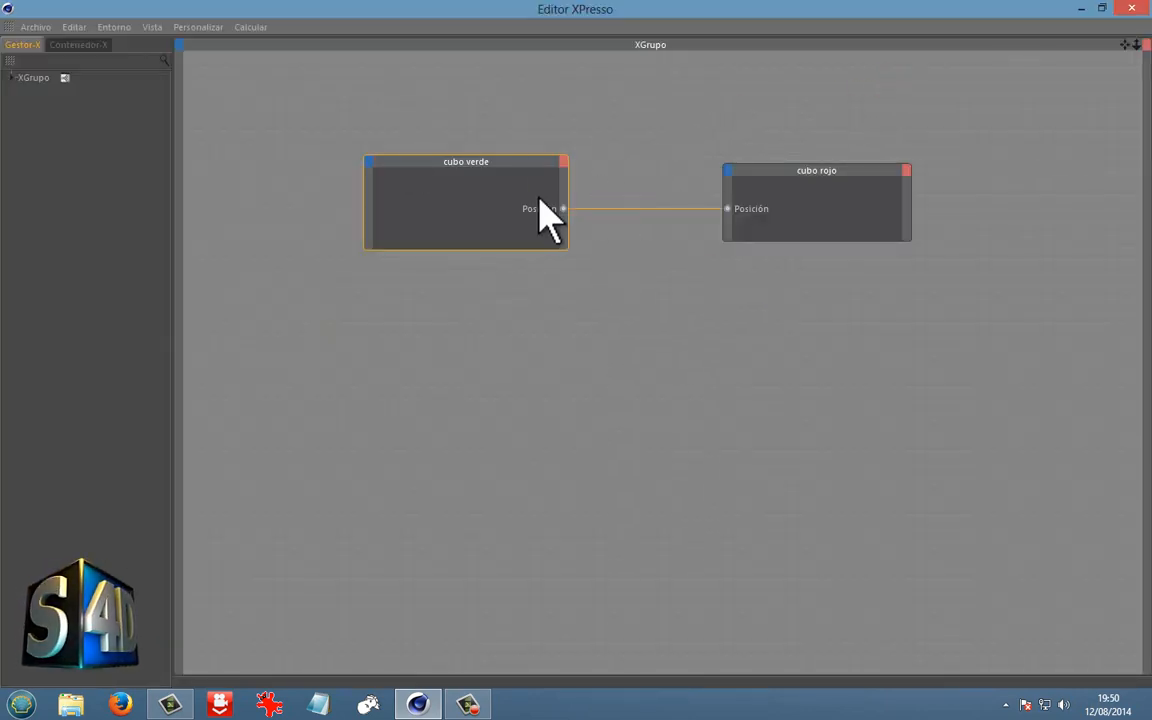
pyautogui.rightClick(548, 215)
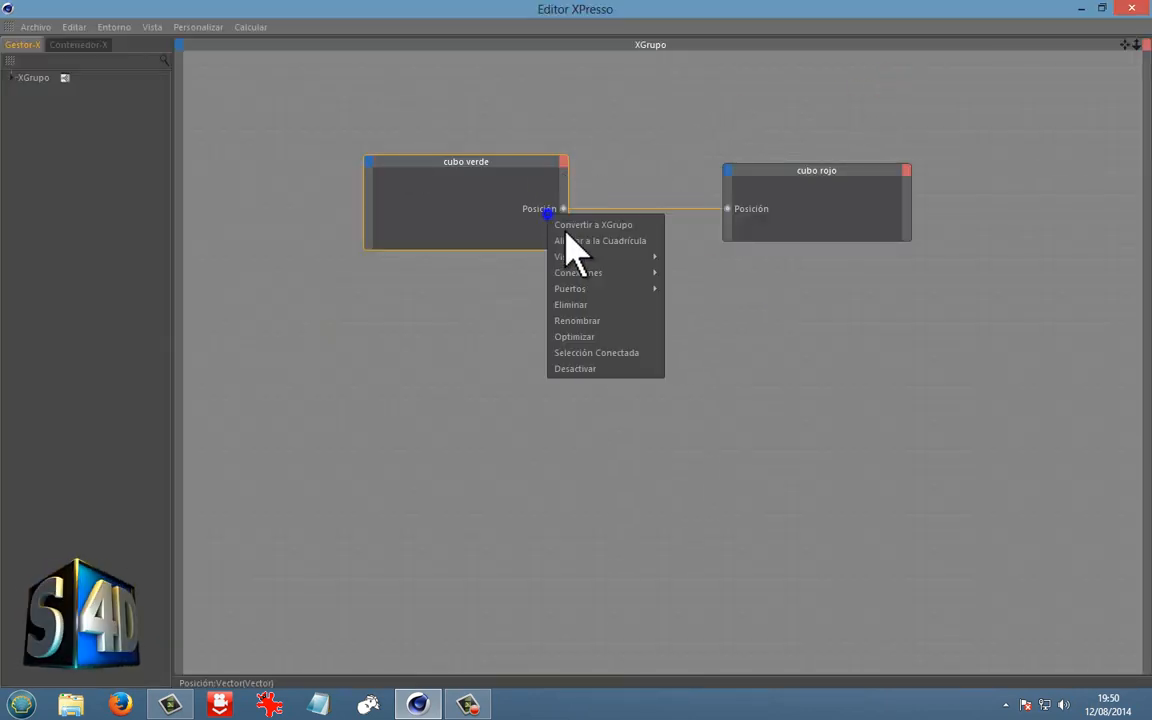
pyautogui.click(697, 329)
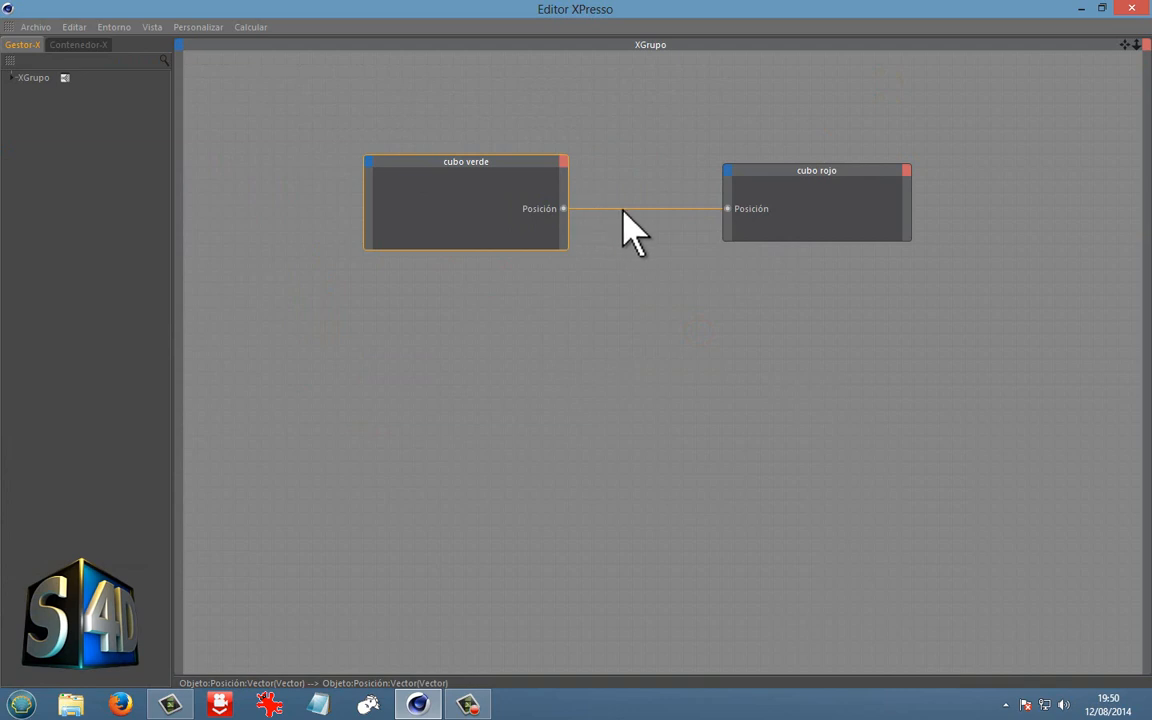
pyautogui.click(644, 208)
pyautogui.press('Delete')
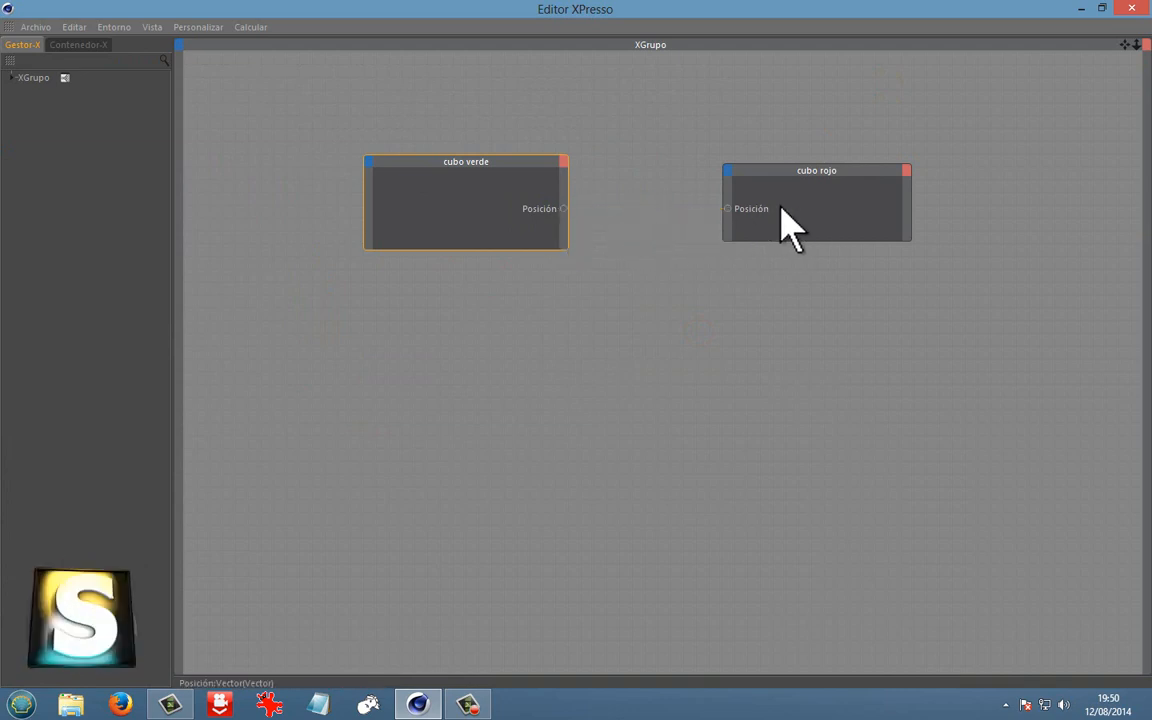
# Delete the Posición input port from cubo rojo and the Posición output port from cubo verde.
pyautogui.rightClick(744, 209)
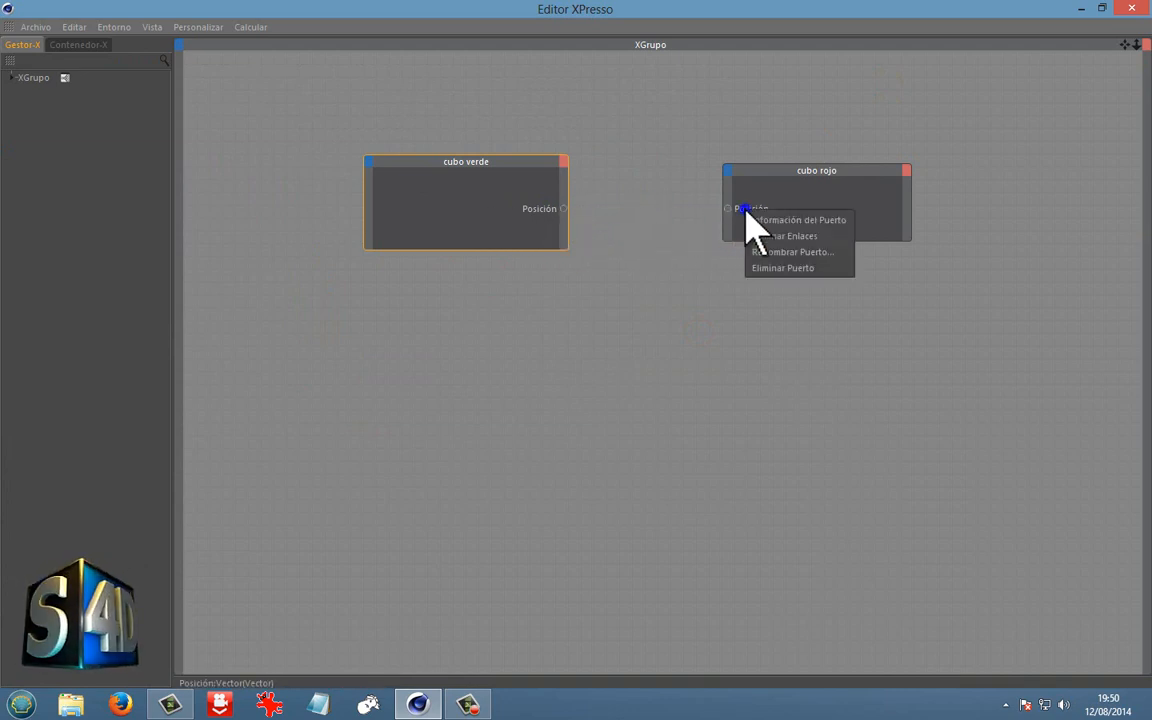
pyautogui.click(770, 267)
pyautogui.rightClick(548, 209)
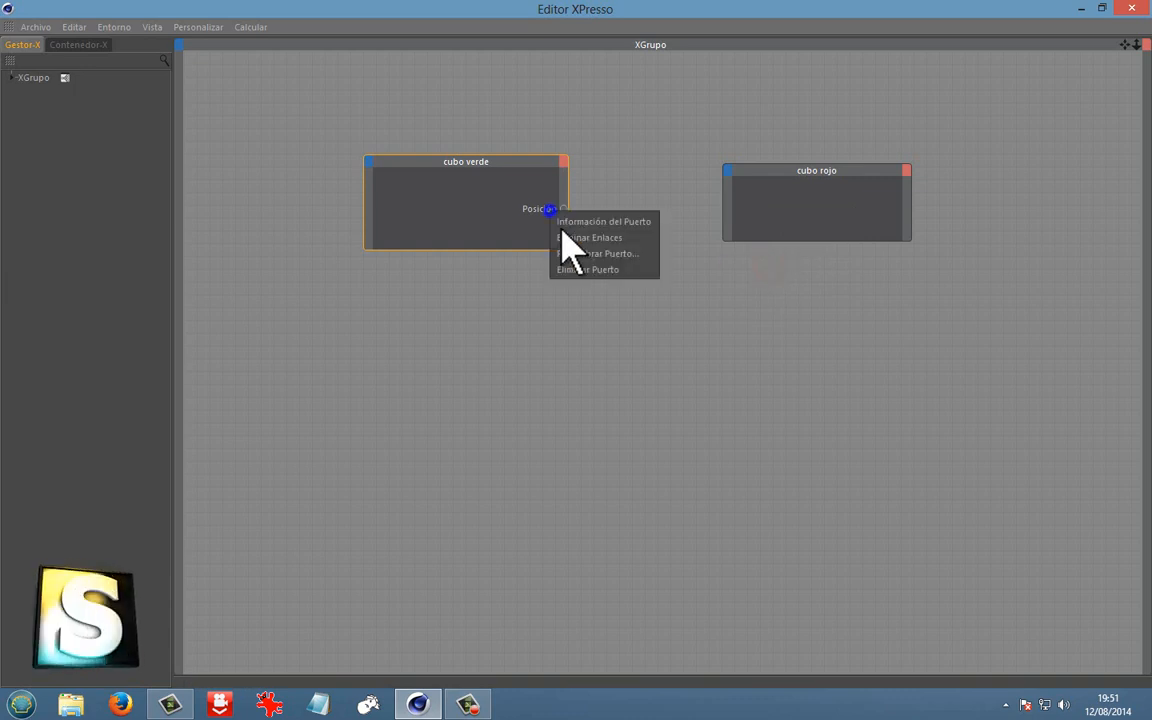
pyautogui.click(575, 270)
# Add a Posición . X output port to the cubo verde node.
pyautogui.click(562, 162)
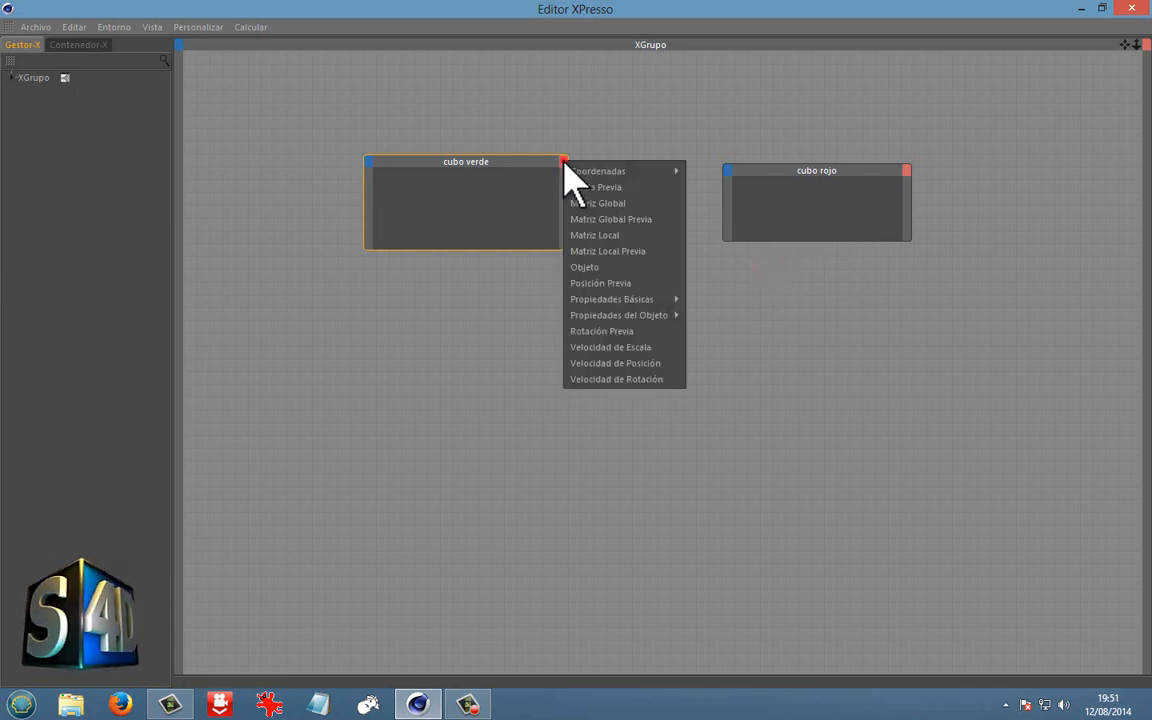
pyautogui.moveTo(645, 173)
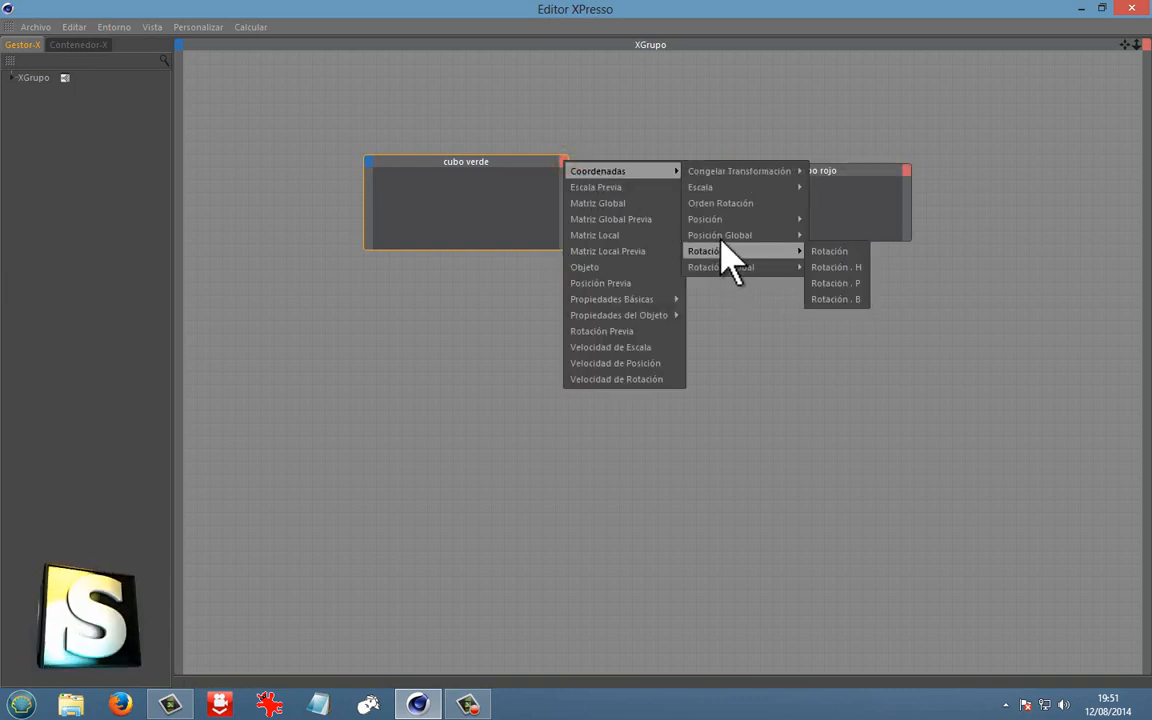
pyautogui.moveTo(740, 219)
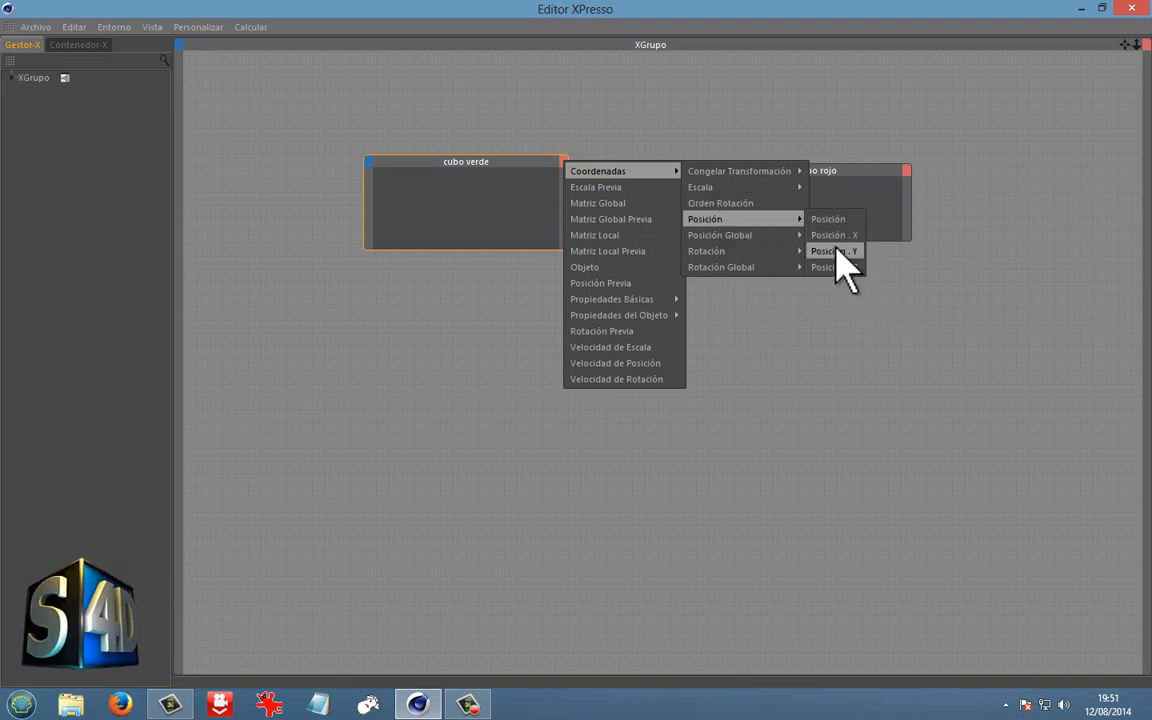
pyautogui.click(832, 235)
# Add a Posición . X input port to the cubo rojo node and connect cubo verde's Posición . X output to it.
pyautogui.click(728, 170)
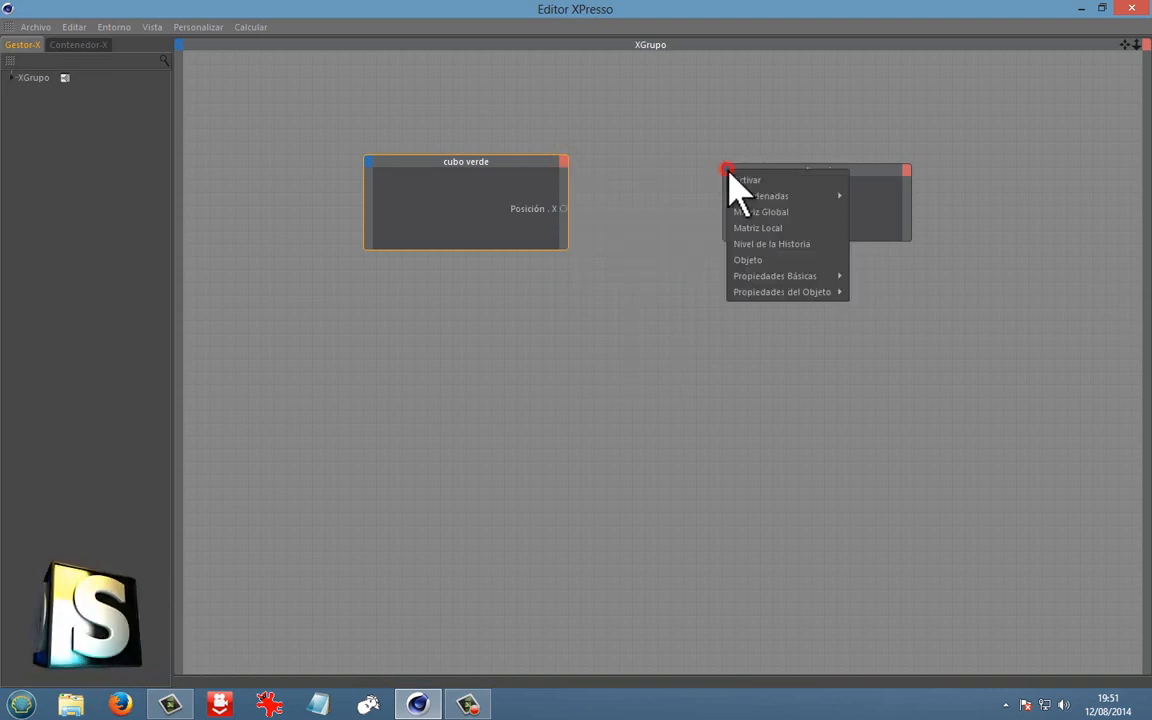
pyautogui.moveTo(765, 196)
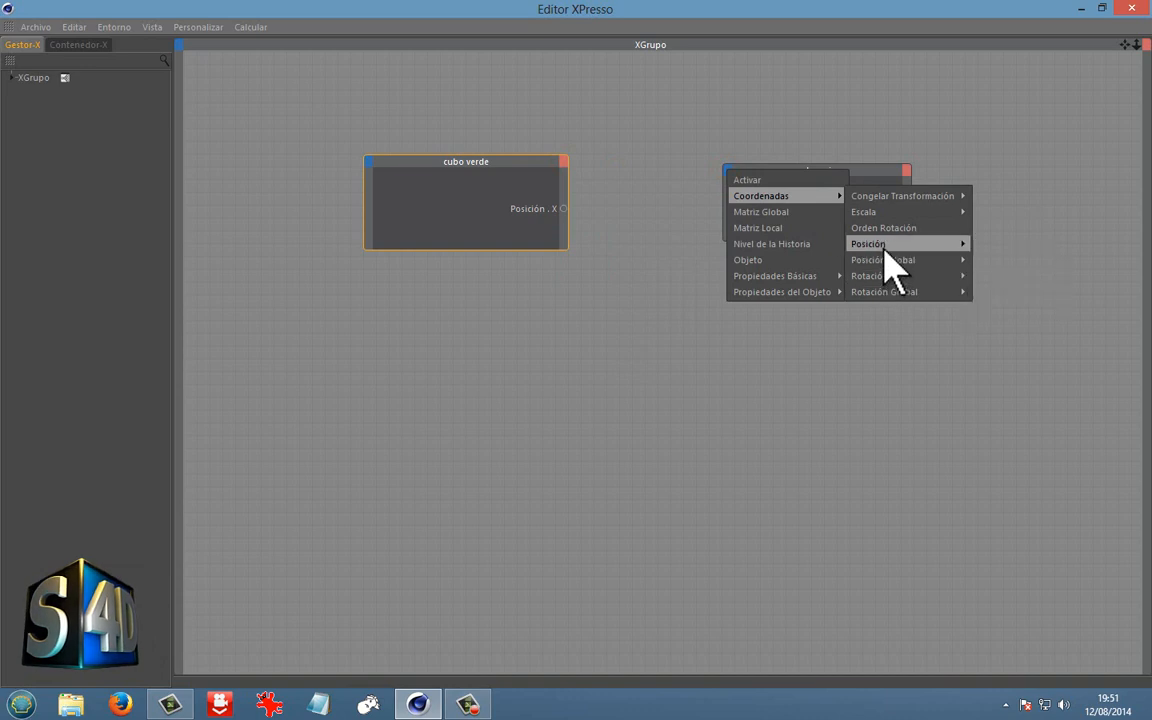
pyautogui.moveTo(950, 246)
pyautogui.click(997, 260)
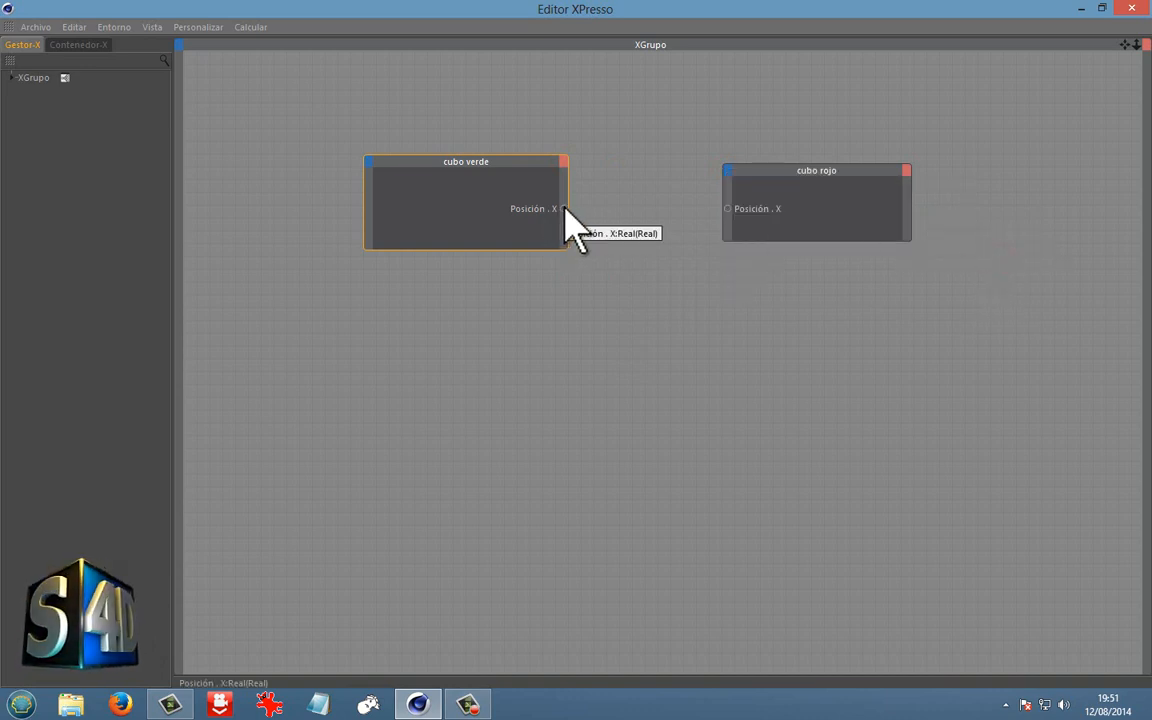
pyautogui.moveTo(566, 209); pyautogui.dragTo(730, 210)
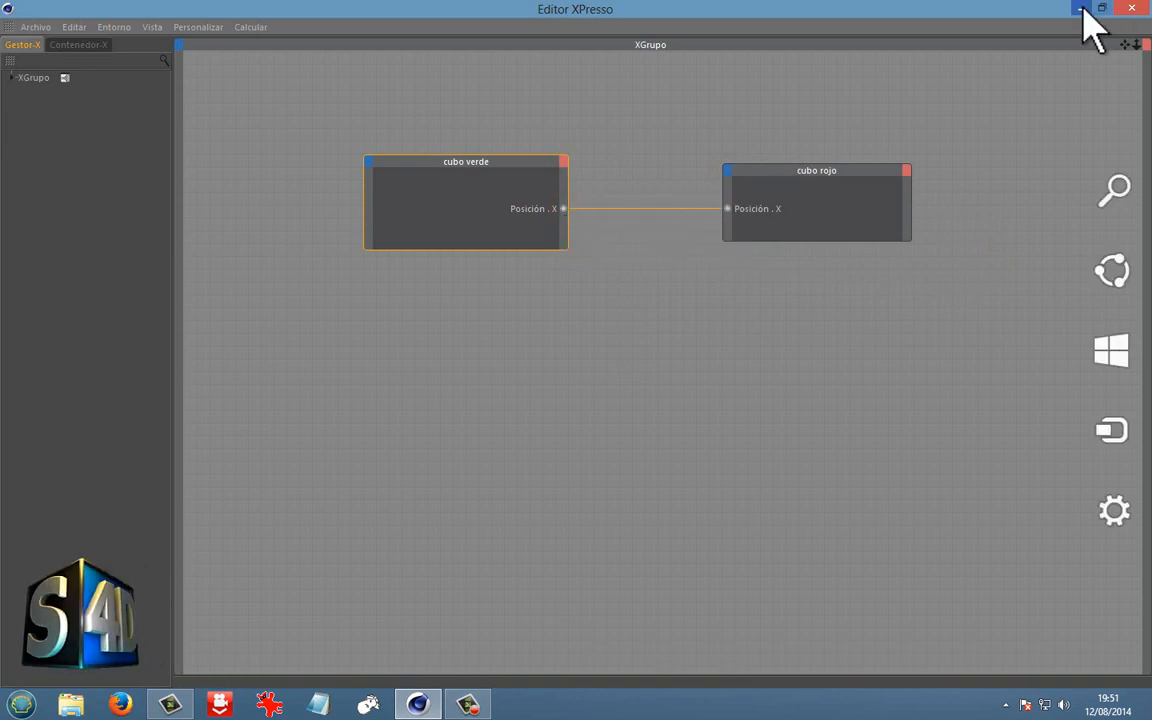
# Return to the viewport, move cubo rojo along Z to about 896 cm and turn off its Rayos X option.
pyautogui.click(1131, 8)
pyautogui.keyDown('alt'); pyautogui.moveTo(456, 300); pyautogui.dragTo(542, 174); pyautogui.keyUp('alt')
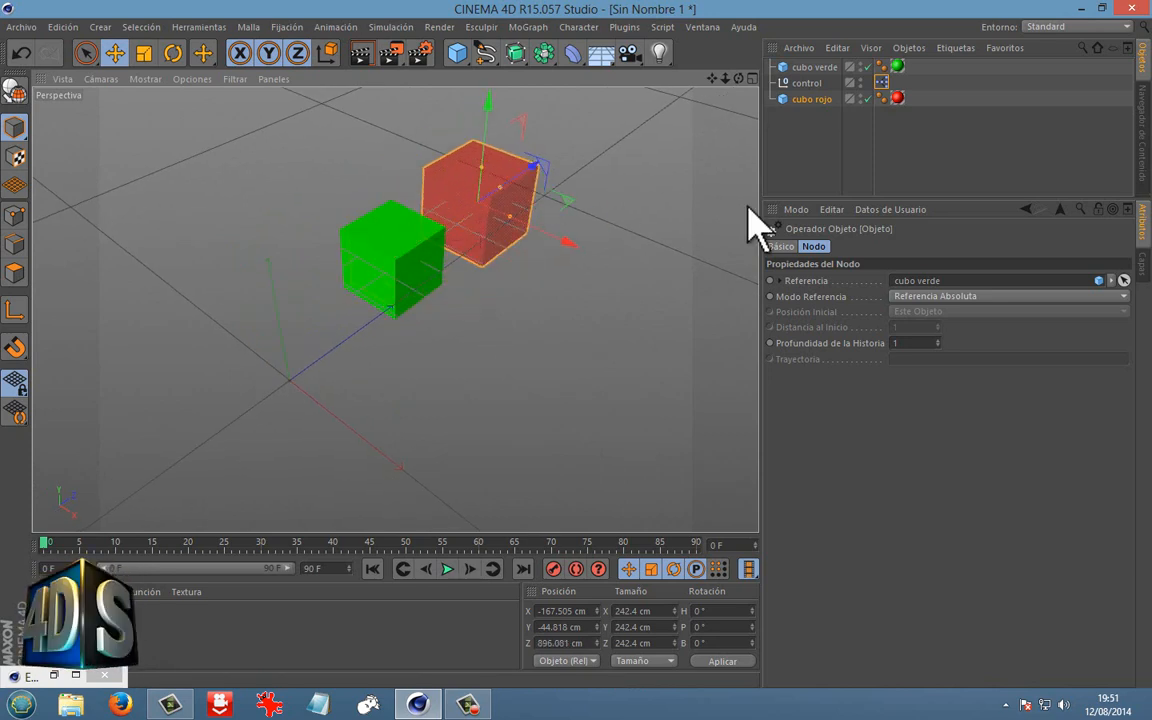
pyautogui.click(812, 99)
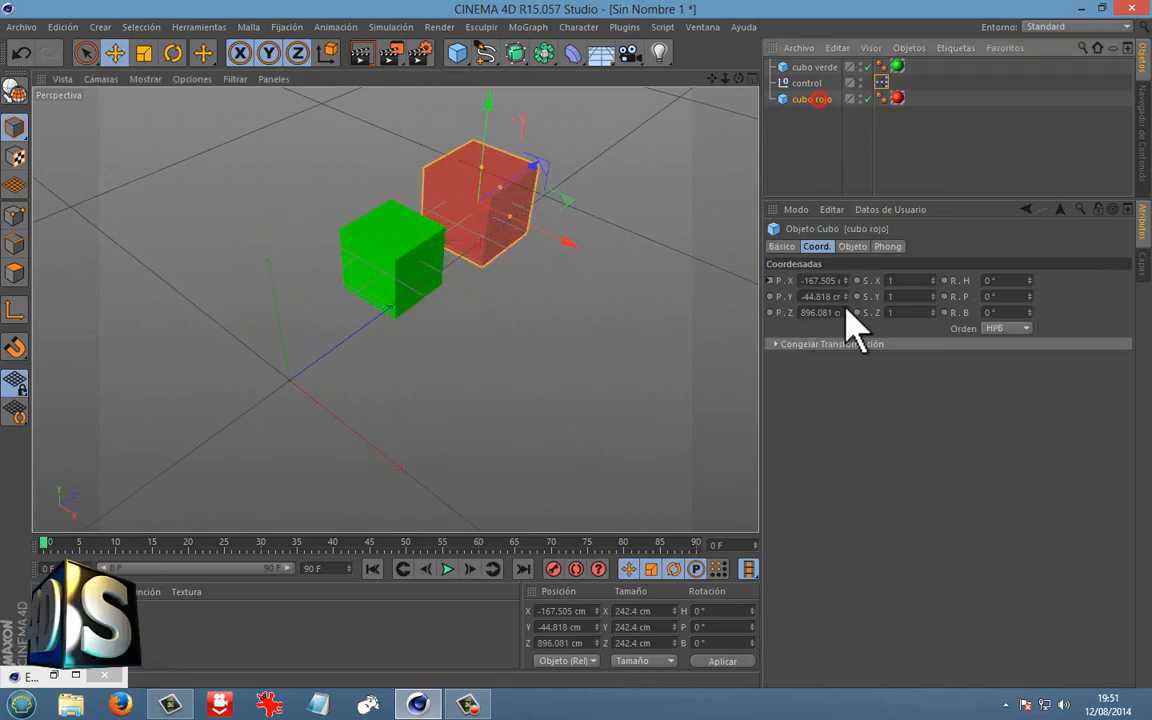
pyautogui.click(782, 247)
pyautogui.click(858, 386)
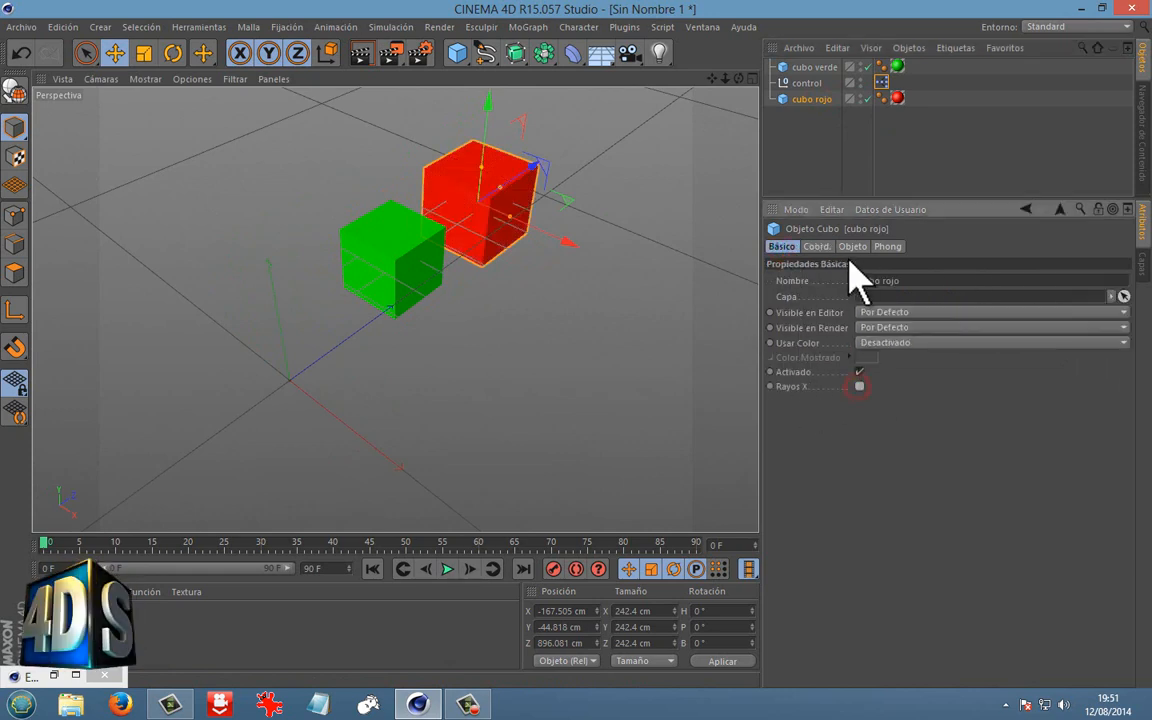
# Show cubo rojo's coordinates and test moving it along each axis, leaving it at about Y -49.8 cm and Z 933.8 cm.
pyautogui.click(816, 247)
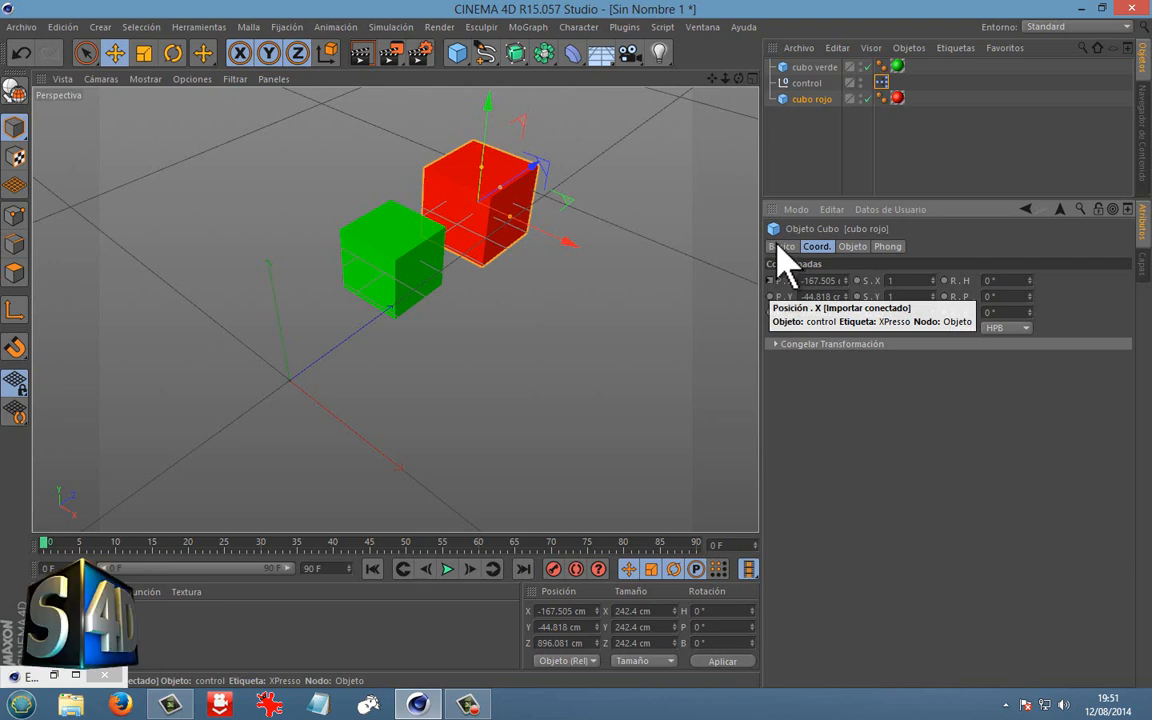
pyautogui.moveTo(519, 180); pyautogui.dragTo(458, 74)
pyautogui.moveTo(490, 145); pyautogui.dragTo(586, 257)
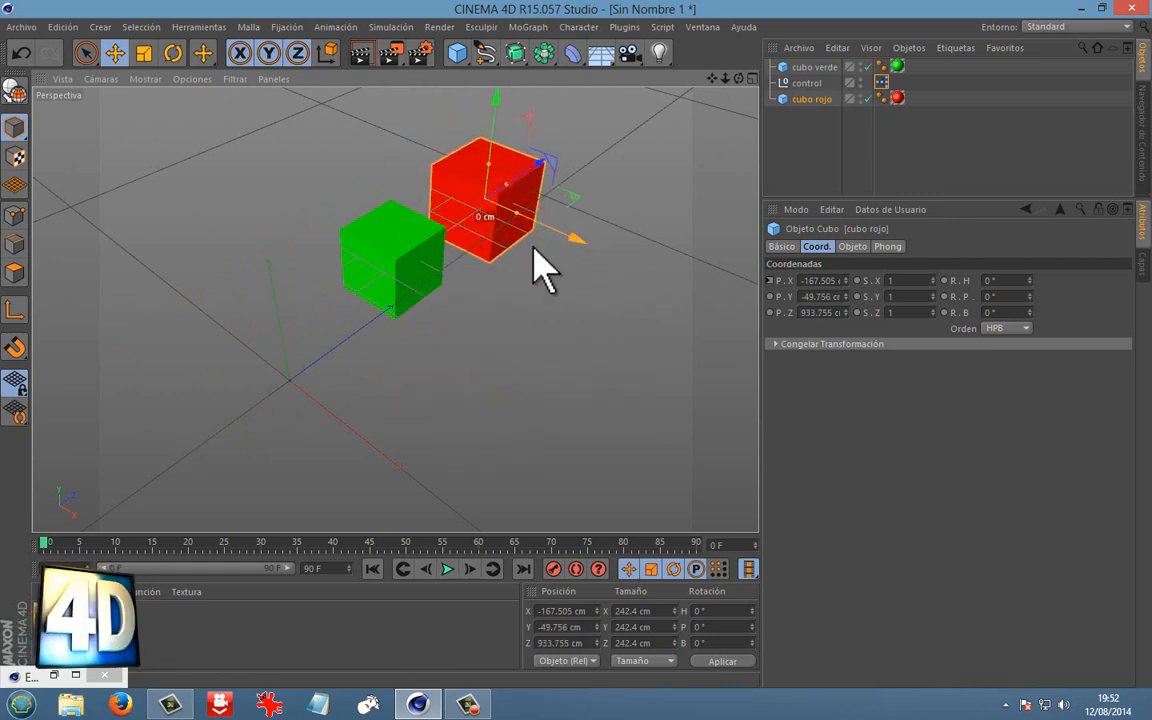
# Select cubo verde and move it in the perspective view to about X -58.7, Y 3.1 and Z 243.9 cm.
pyautogui.click(815, 68)
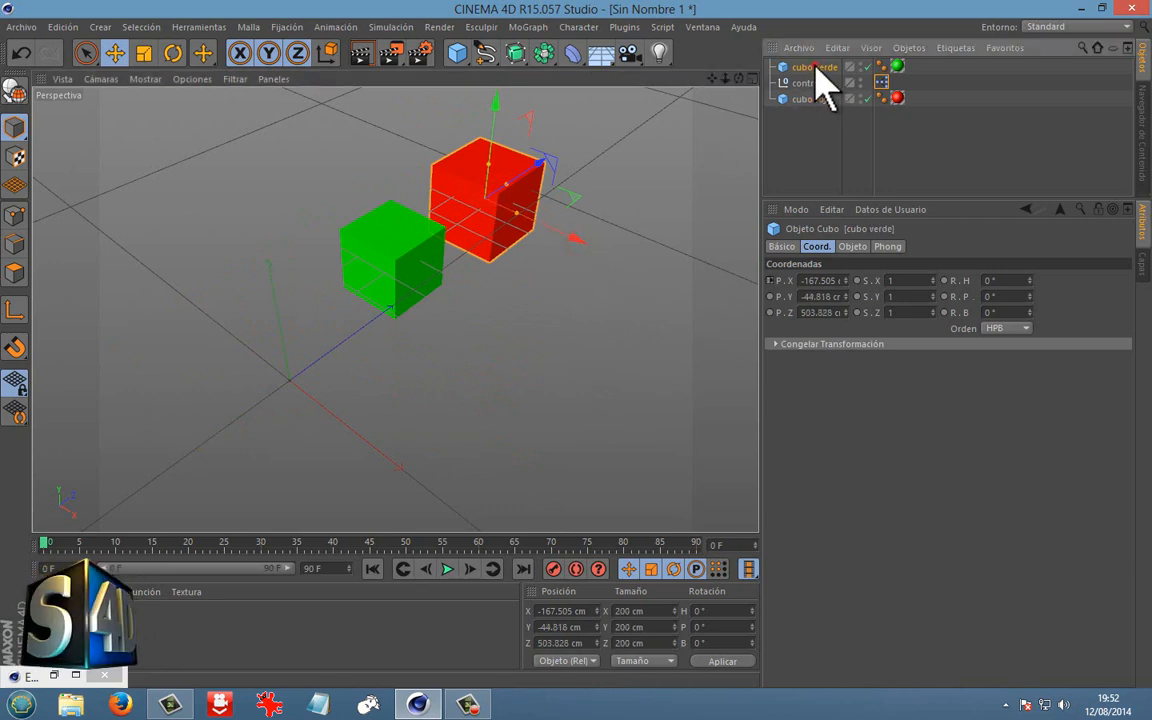
pyautogui.moveTo(440, 305); pyautogui.dragTo(386, 314)
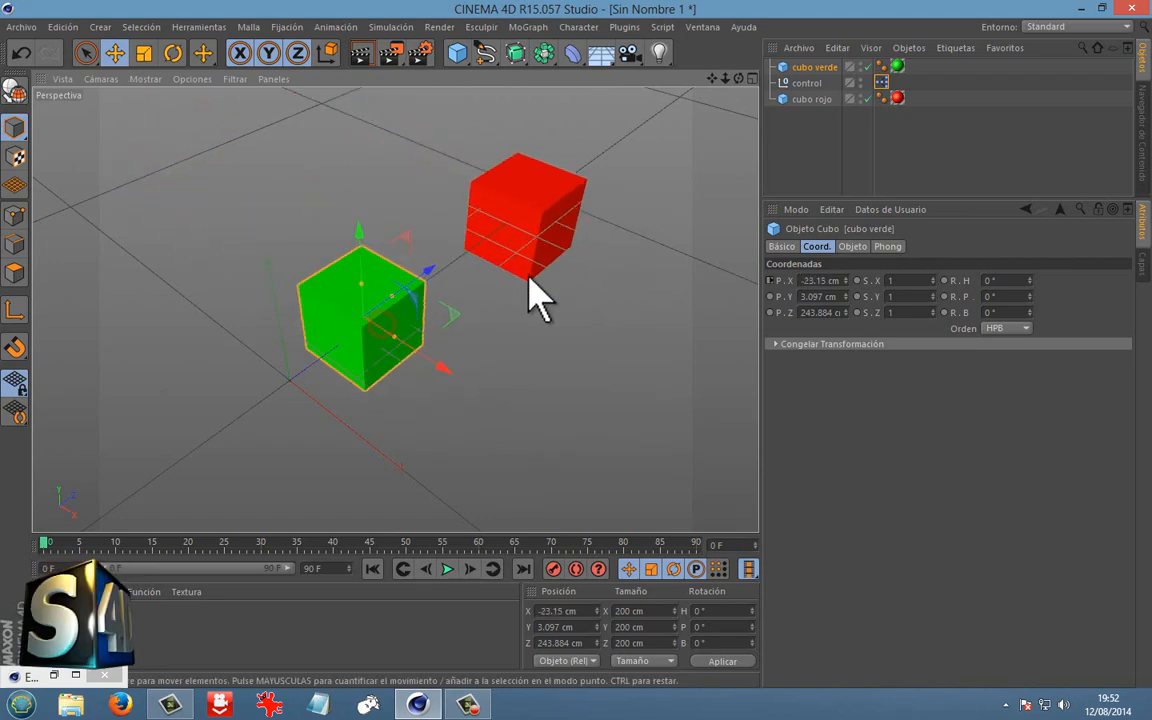
pyautogui.keyDown('alt'); pyautogui.moveTo(530, 285); pyautogui.dragTo(438, 322); pyautogui.keyUp('alt')
pyautogui.keyDown('alt'); pyautogui.moveTo(440, 318); pyautogui.dragTo(501, 277); pyautogui.keyUp('alt')
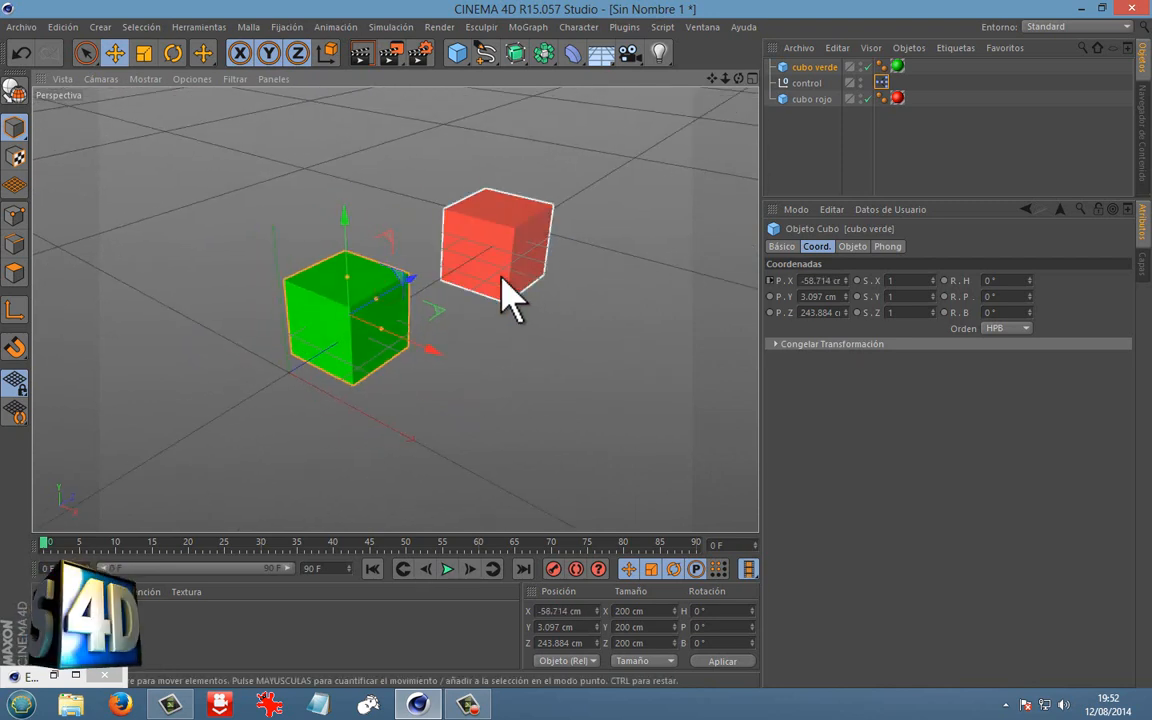
pyautogui.rightClick(815, 67)
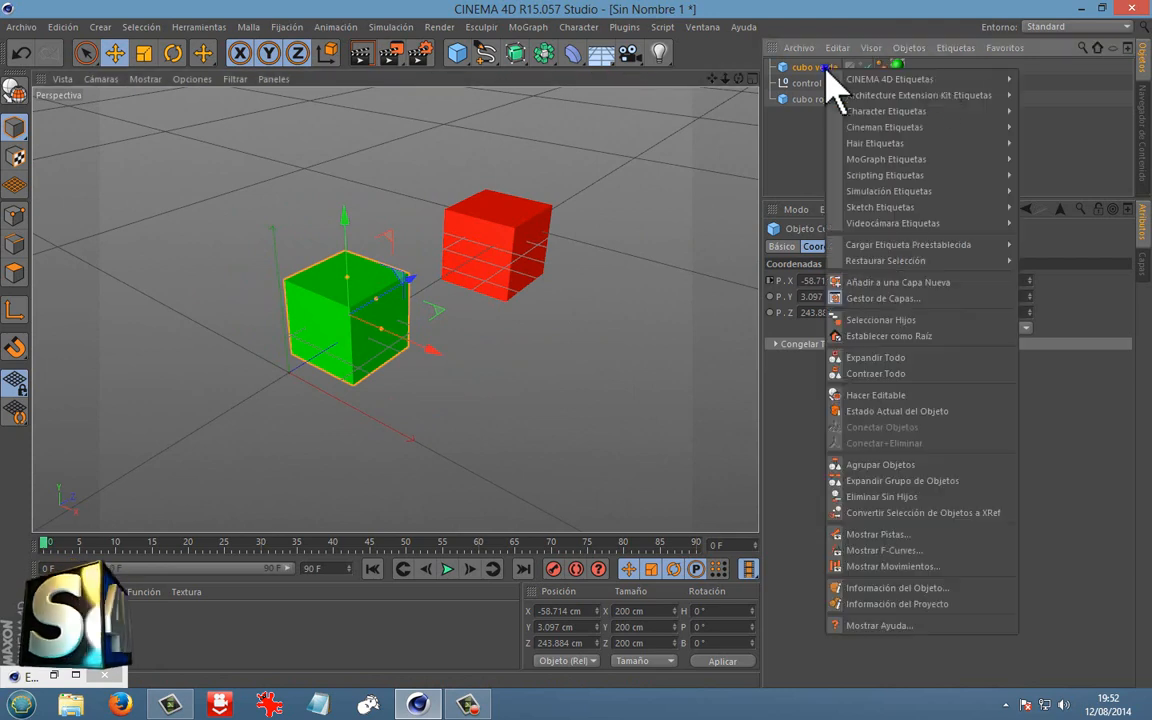
pyautogui.moveTo(937, 79)
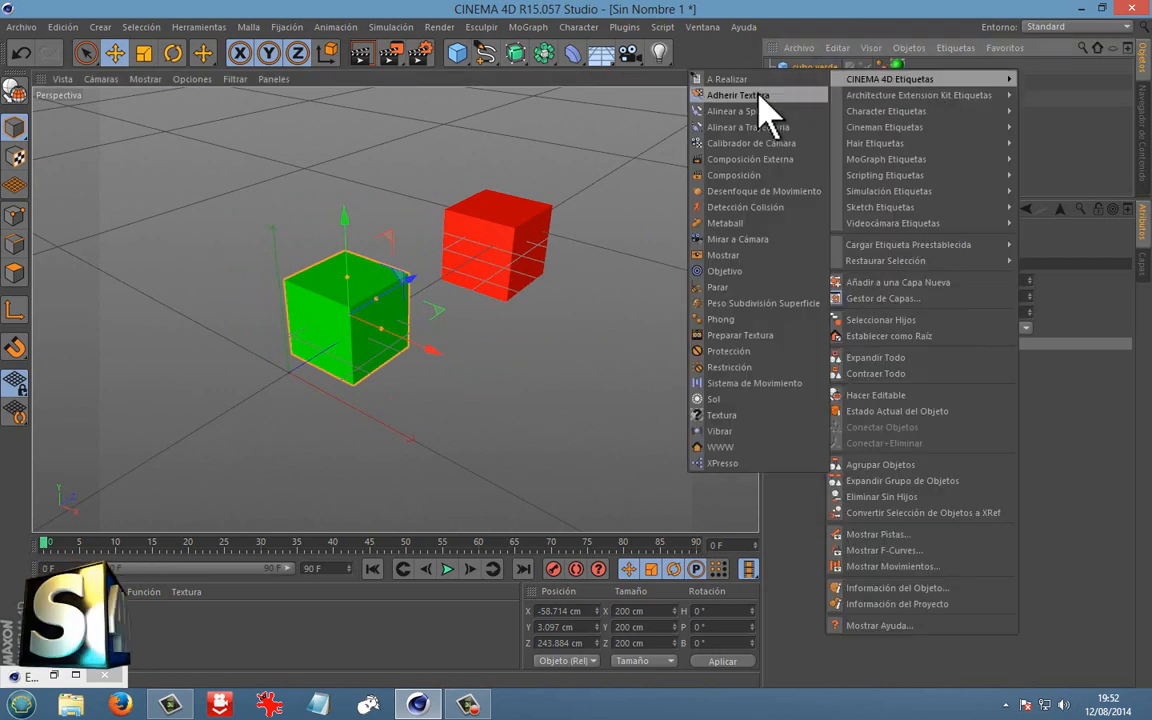
pyautogui.moveTo(918, 110)
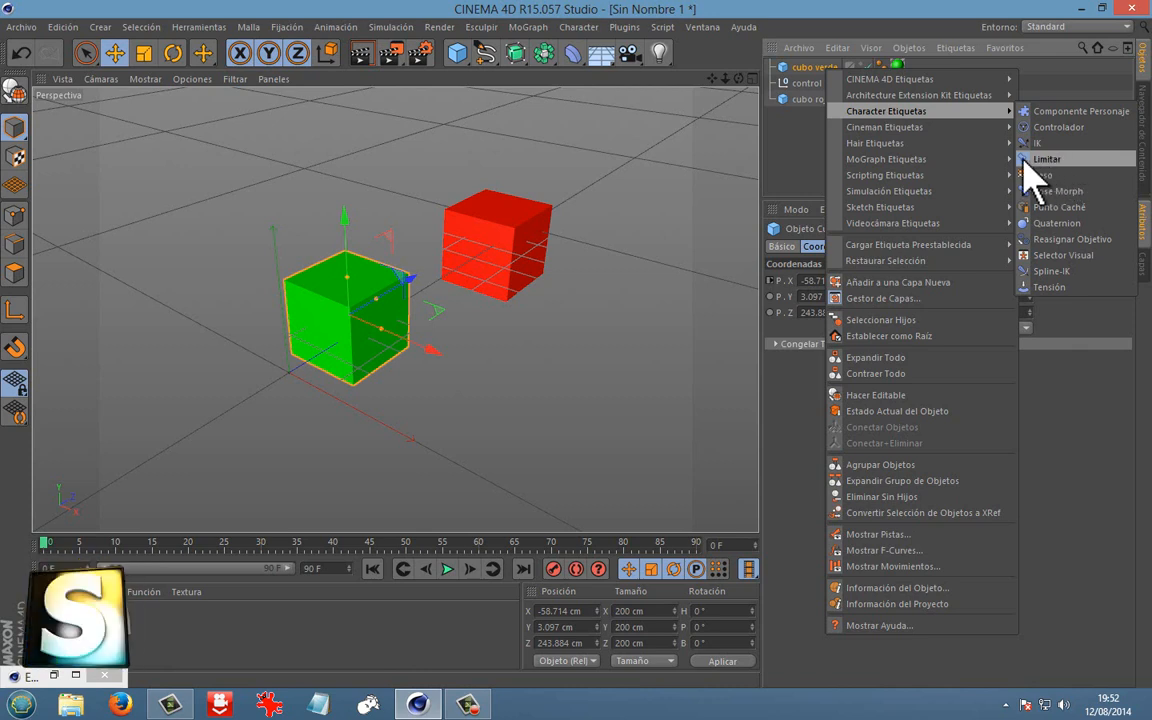
pyautogui.click(817, 131)
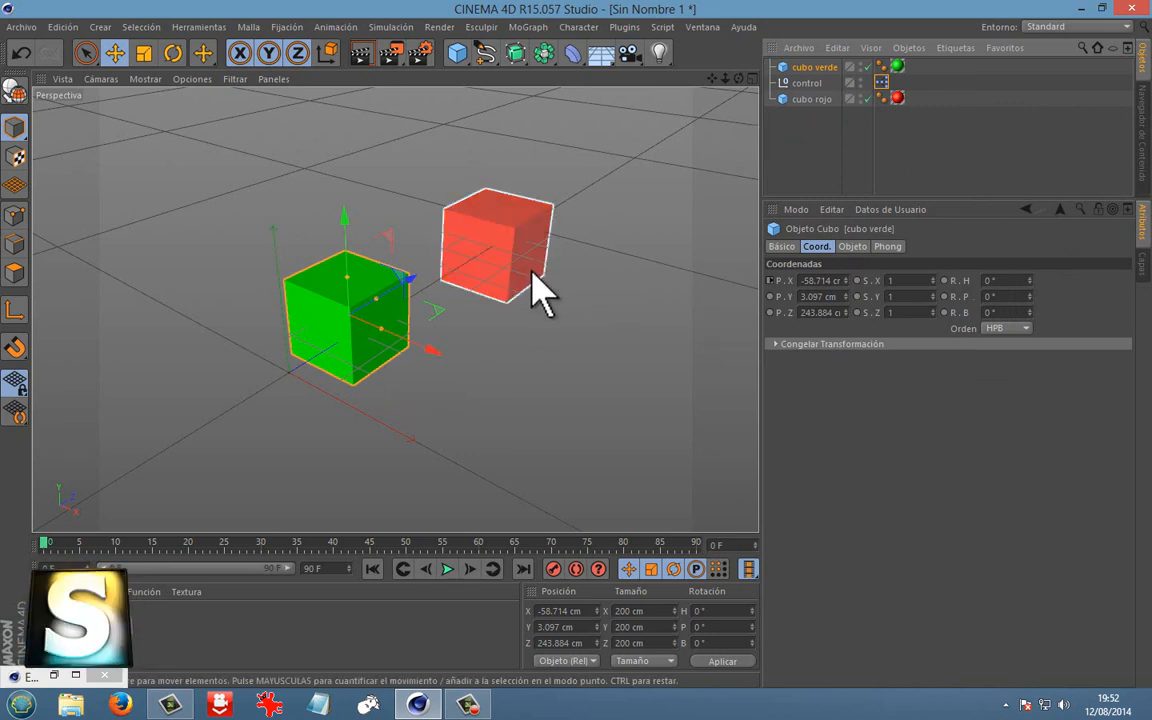
pyautogui.doubleClick(881, 84)
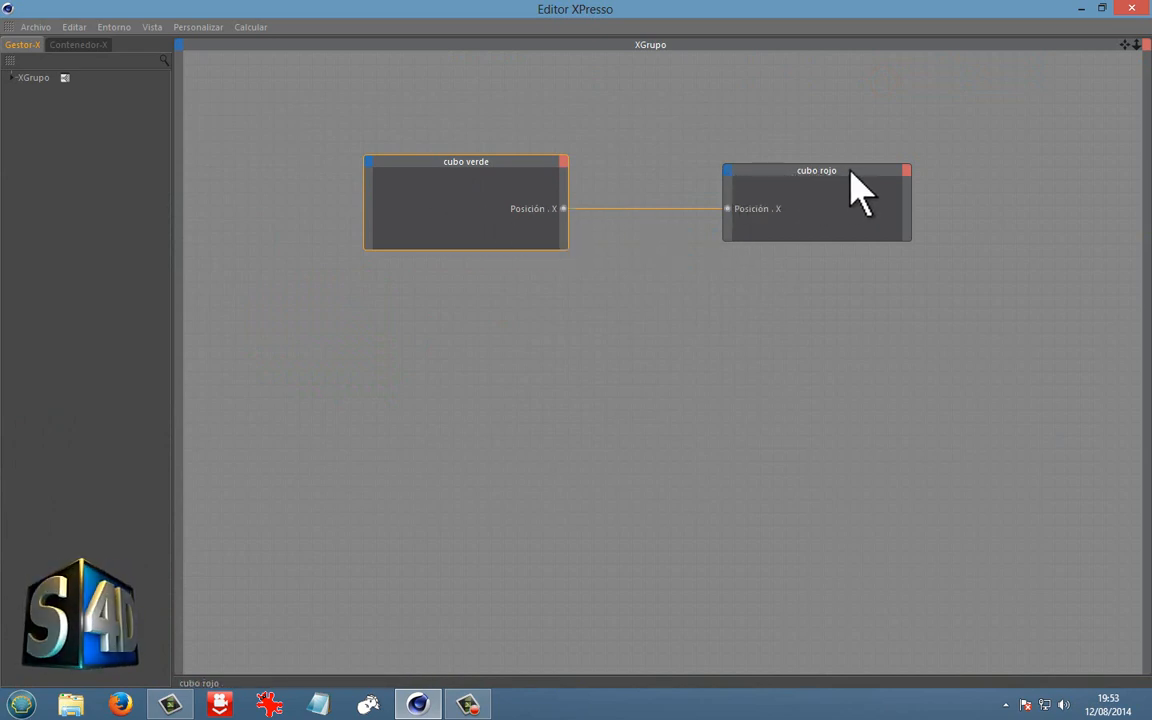
pyautogui.click(728, 171)
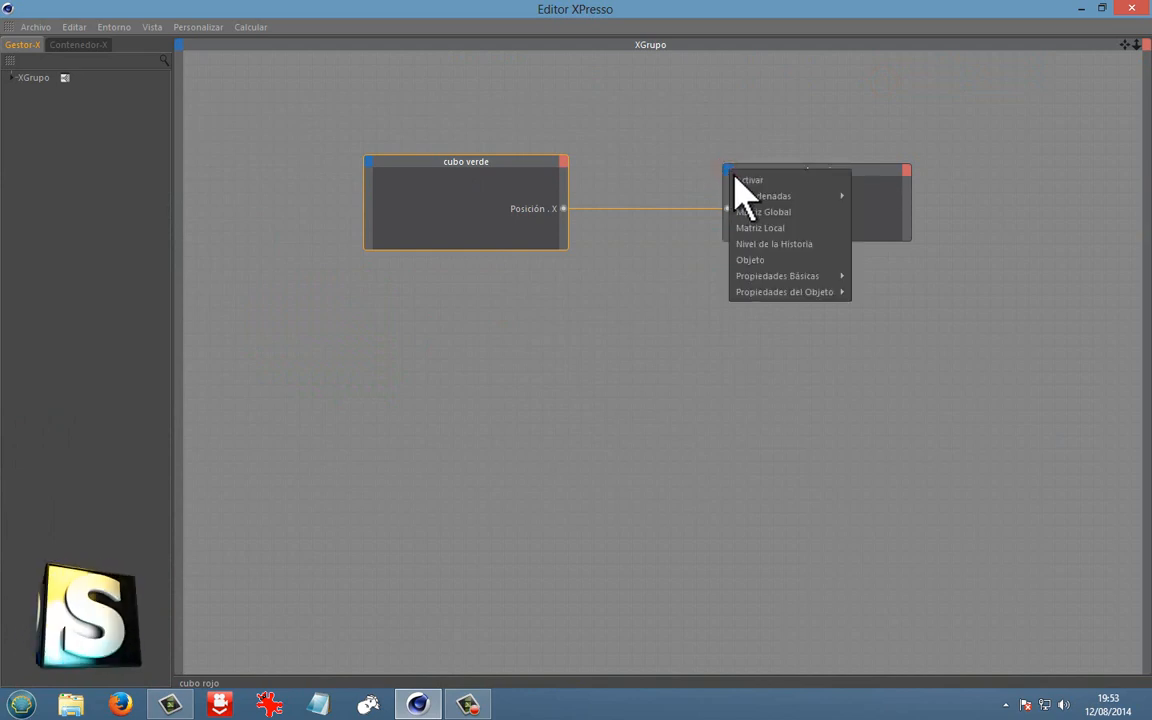
pyautogui.moveTo(758, 196)
pyautogui.moveTo(886, 278)
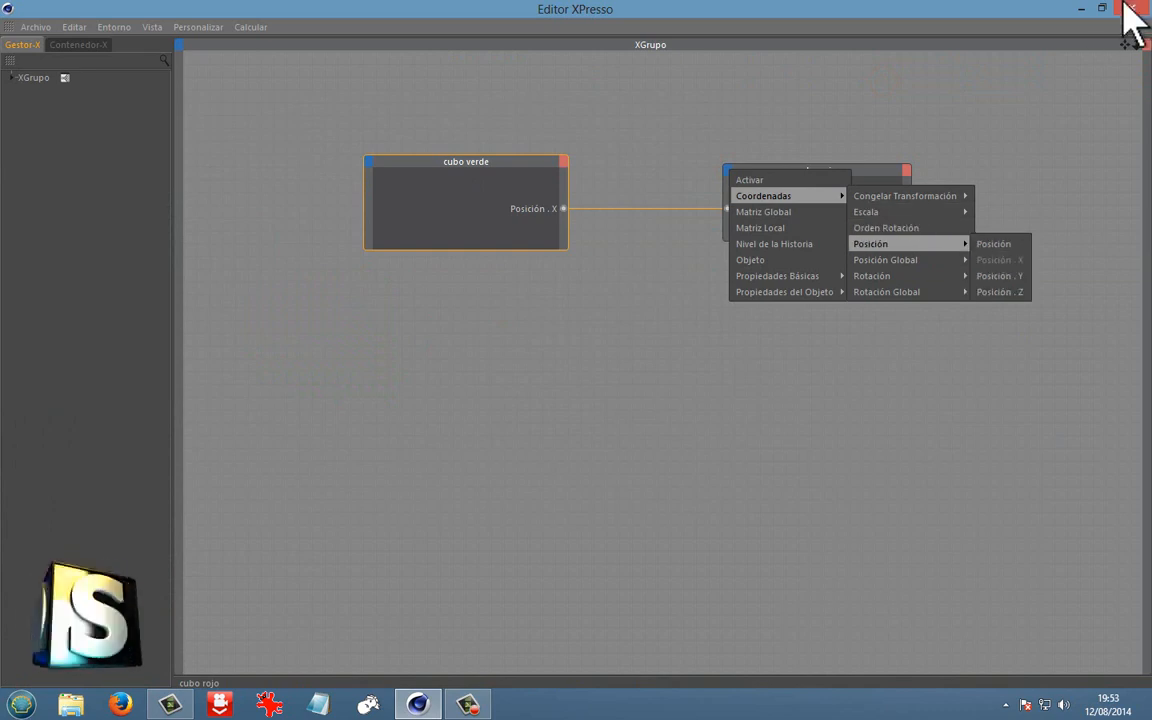
pyautogui.click(1079, 7)
pyautogui.click(1077, 7)
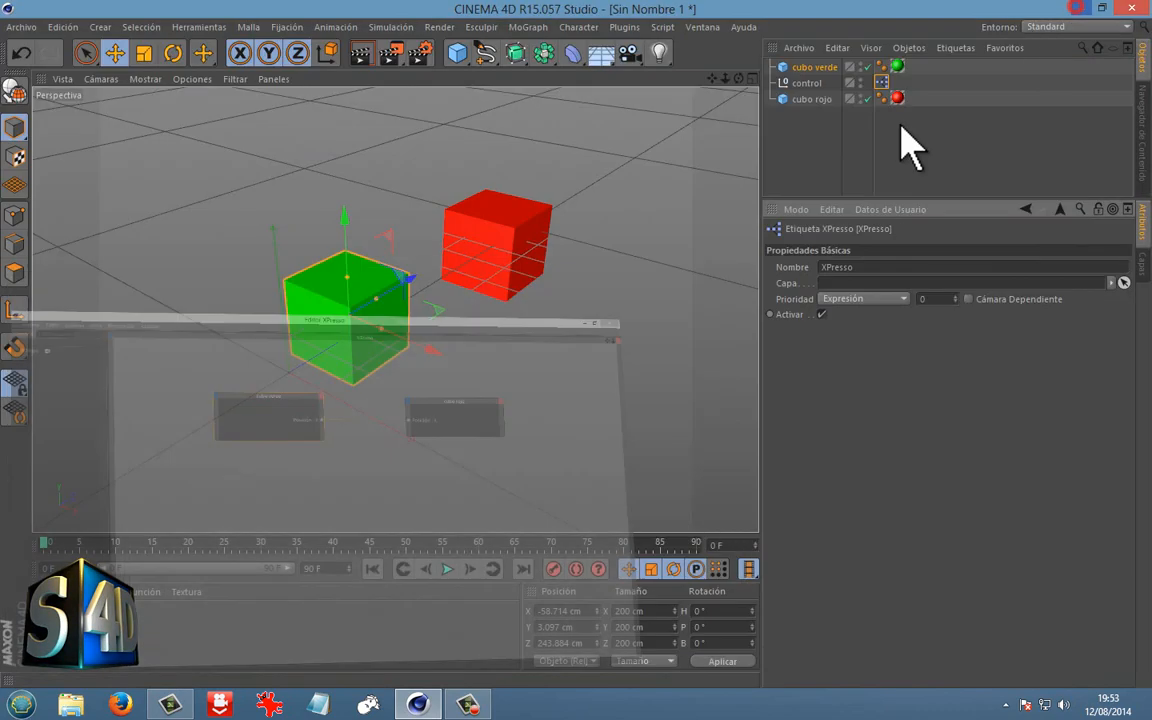
# Try rotating cubo rojo about its bank axis by about 9.9° and by a smaller angle, undoing each rotation.
pyautogui.click(540, 226)
pyautogui.click(174, 55)
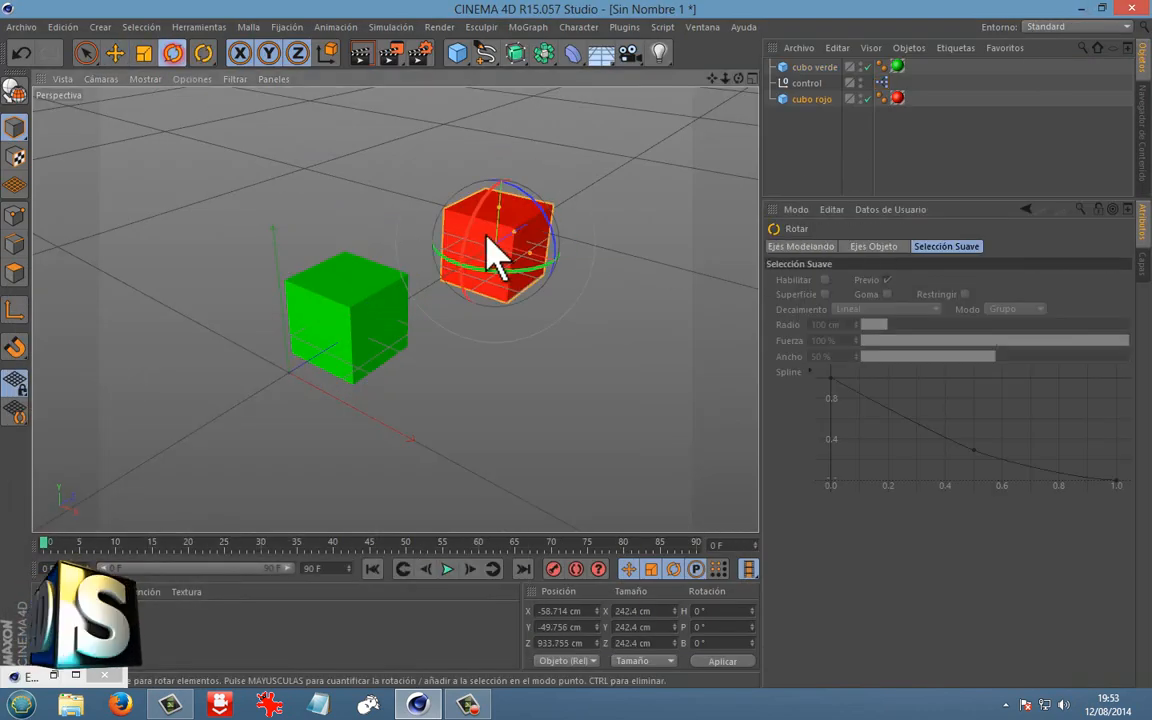
pyautogui.moveTo(537, 213); pyautogui.dragTo(548, 219)
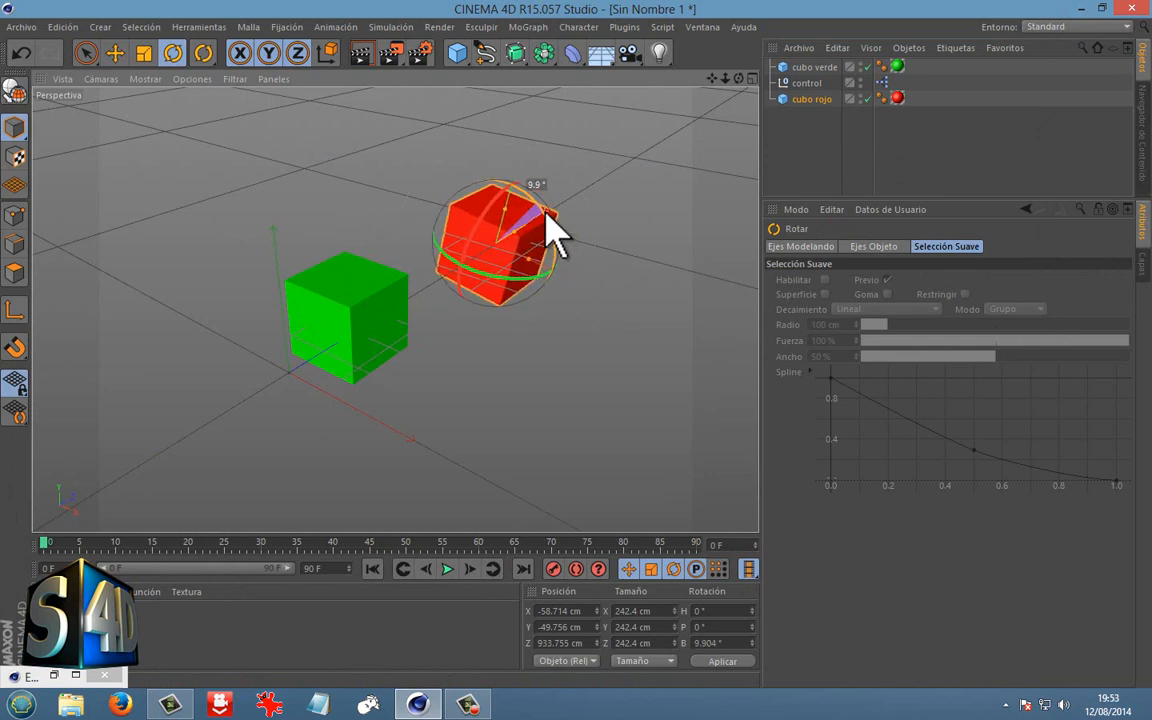
pyautogui.hotkey('ctrl', 'z')
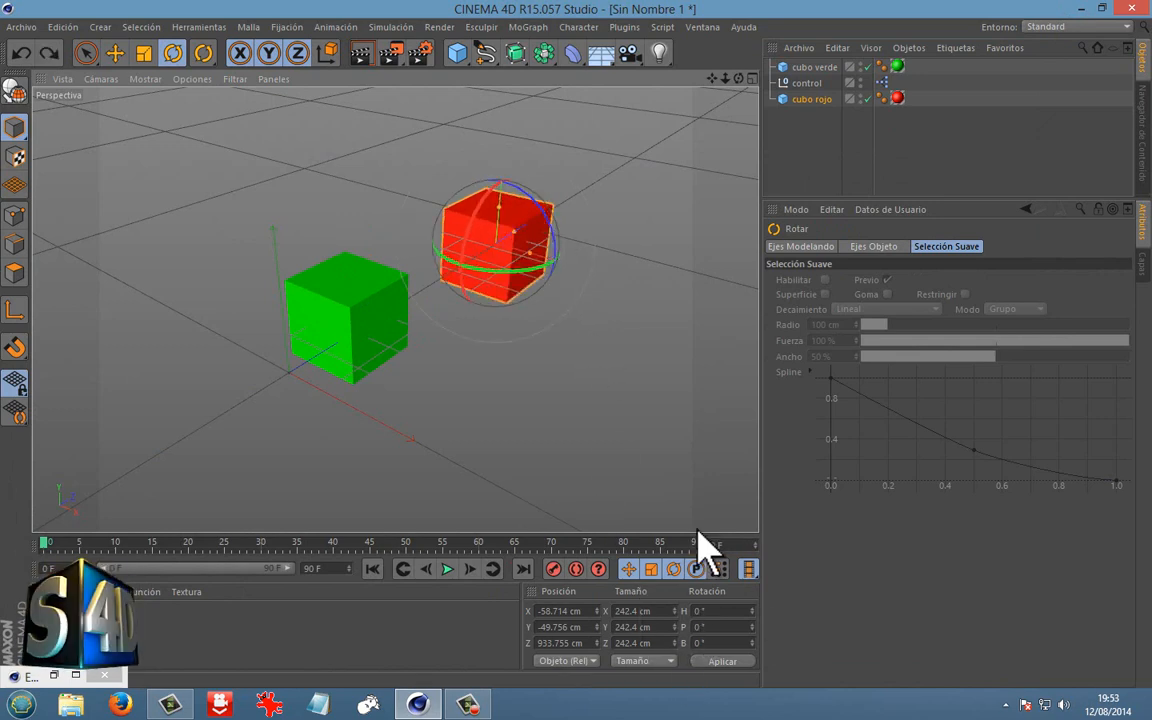
pyautogui.moveTo(555, 238); pyautogui.dragTo(557, 240)
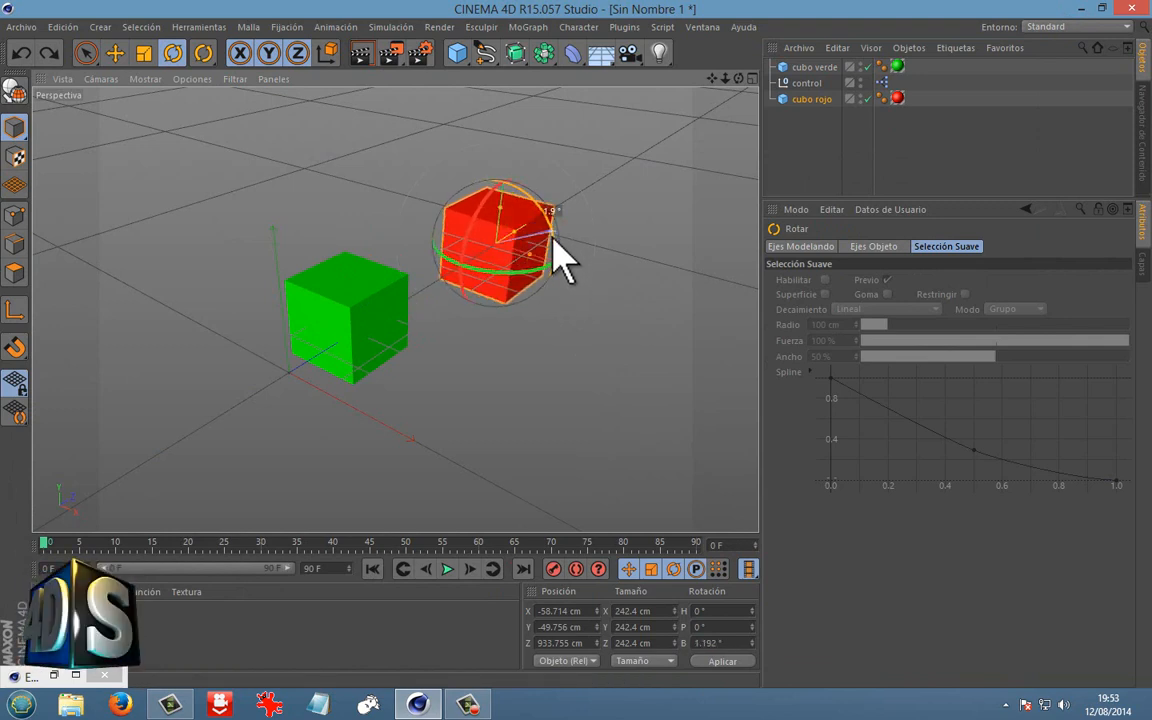
pyautogui.hotkey('ctrl', 'z')
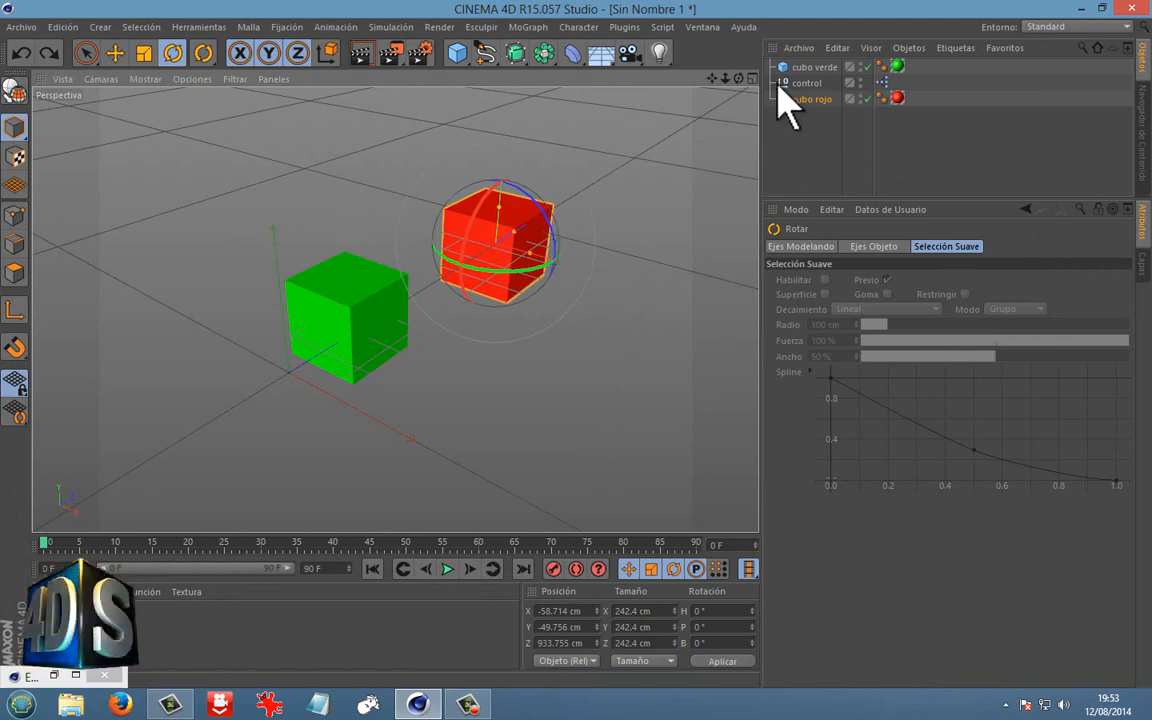
# Add a Rotación . B input port to the cubo rojo node in the XPresso editor.
pyautogui.doubleClick(883, 82)
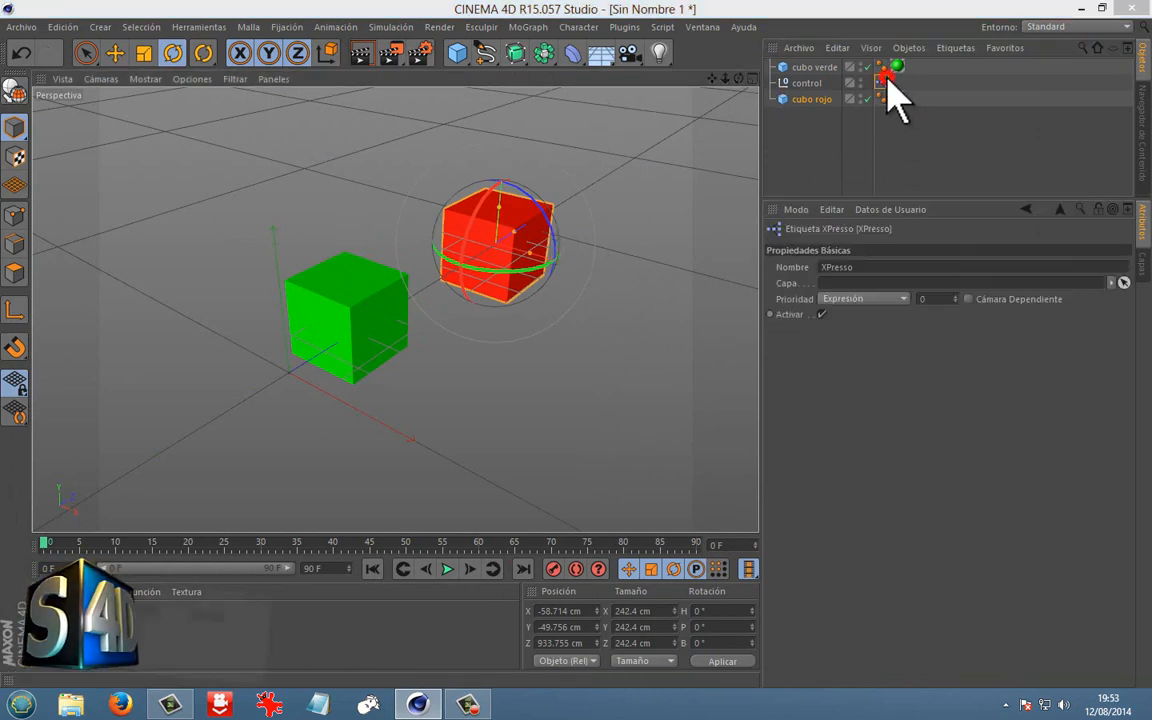
pyautogui.click(725, 167)
pyautogui.moveTo(792, 194)
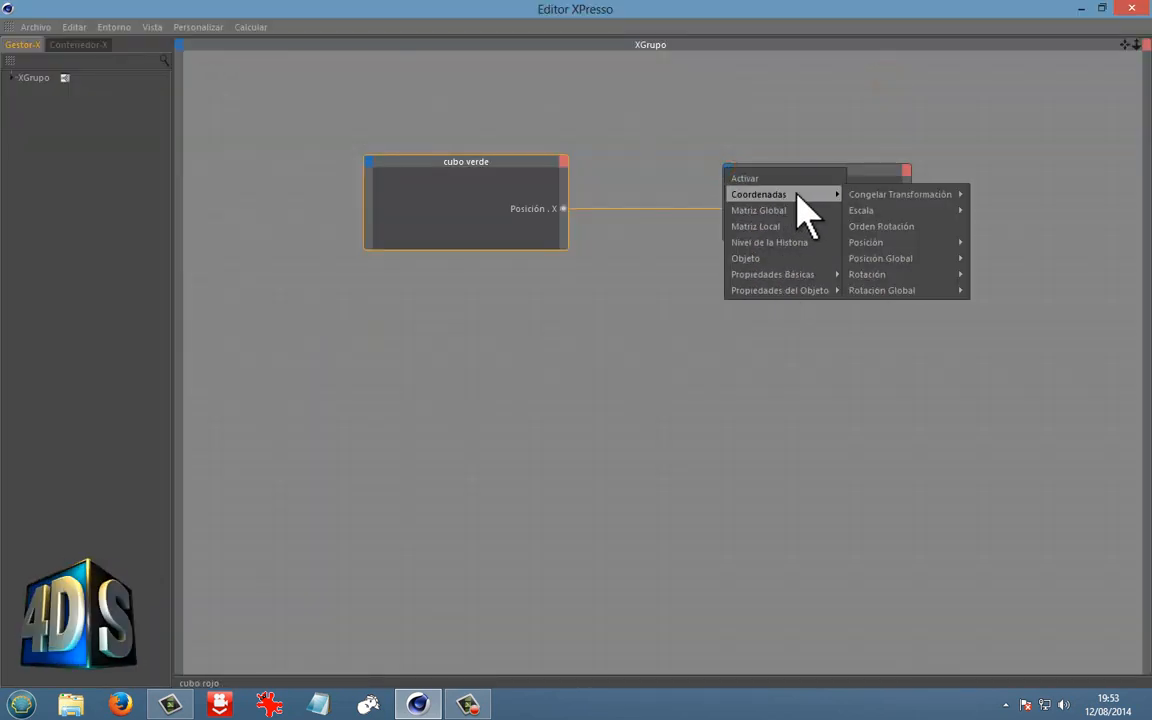
pyautogui.moveTo(867, 194)
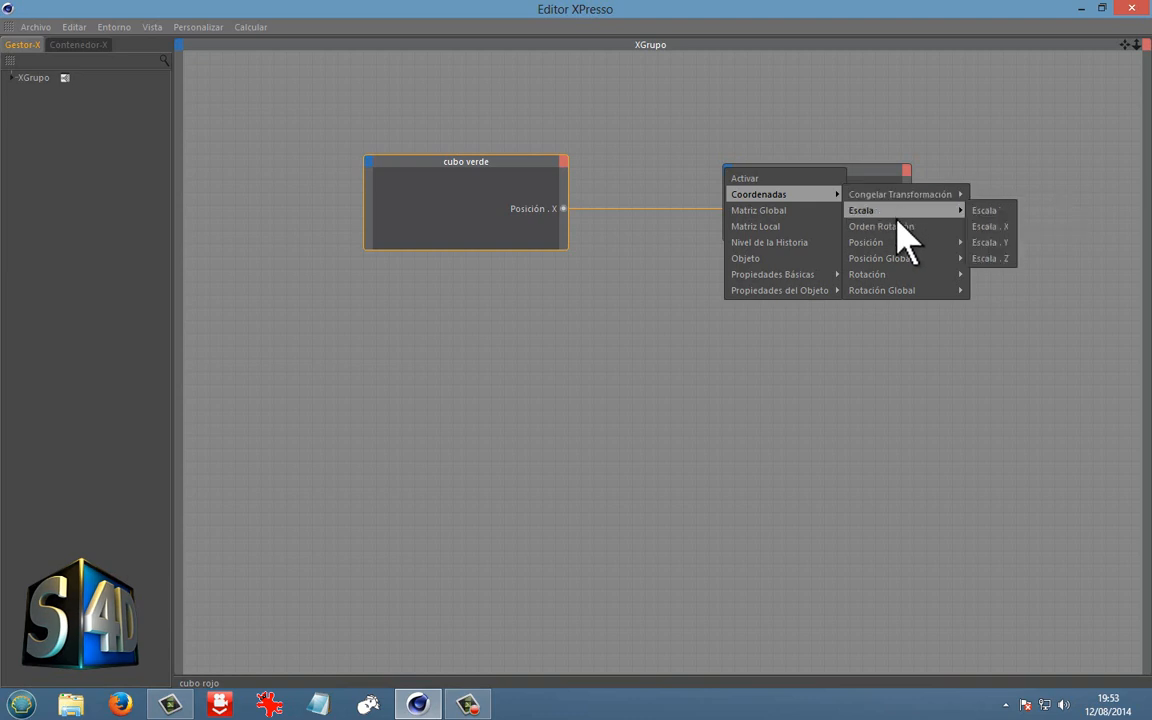
pyautogui.moveTo(907, 204)
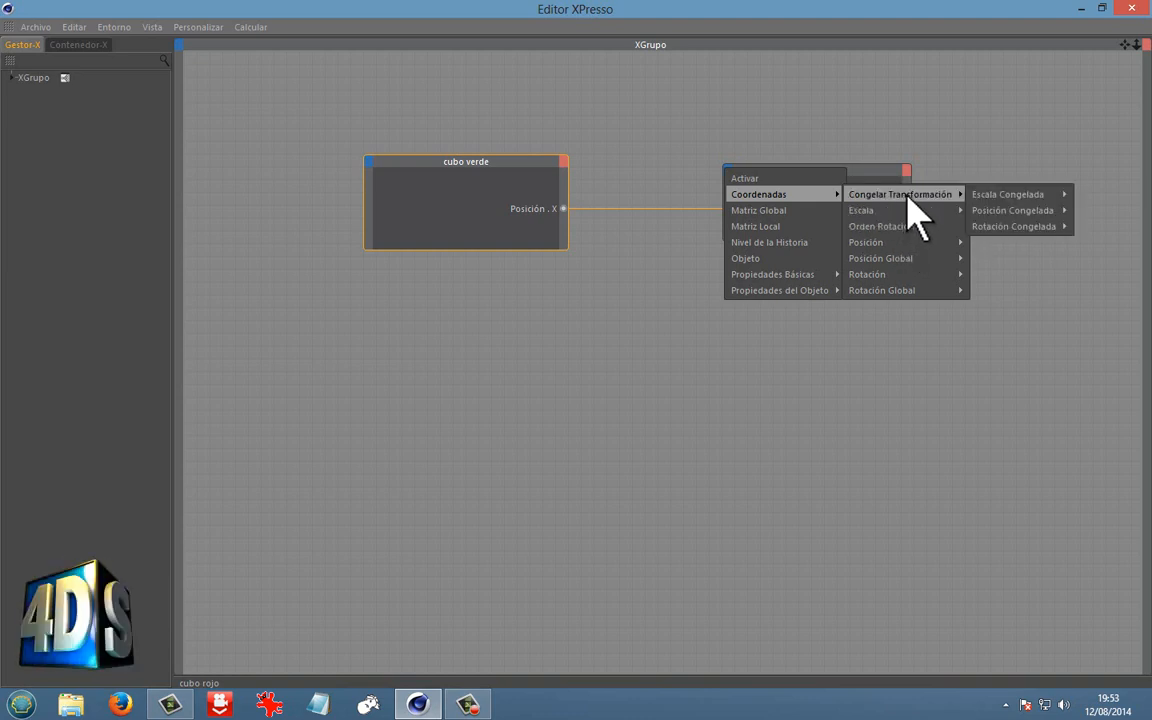
pyautogui.moveTo(920, 276)
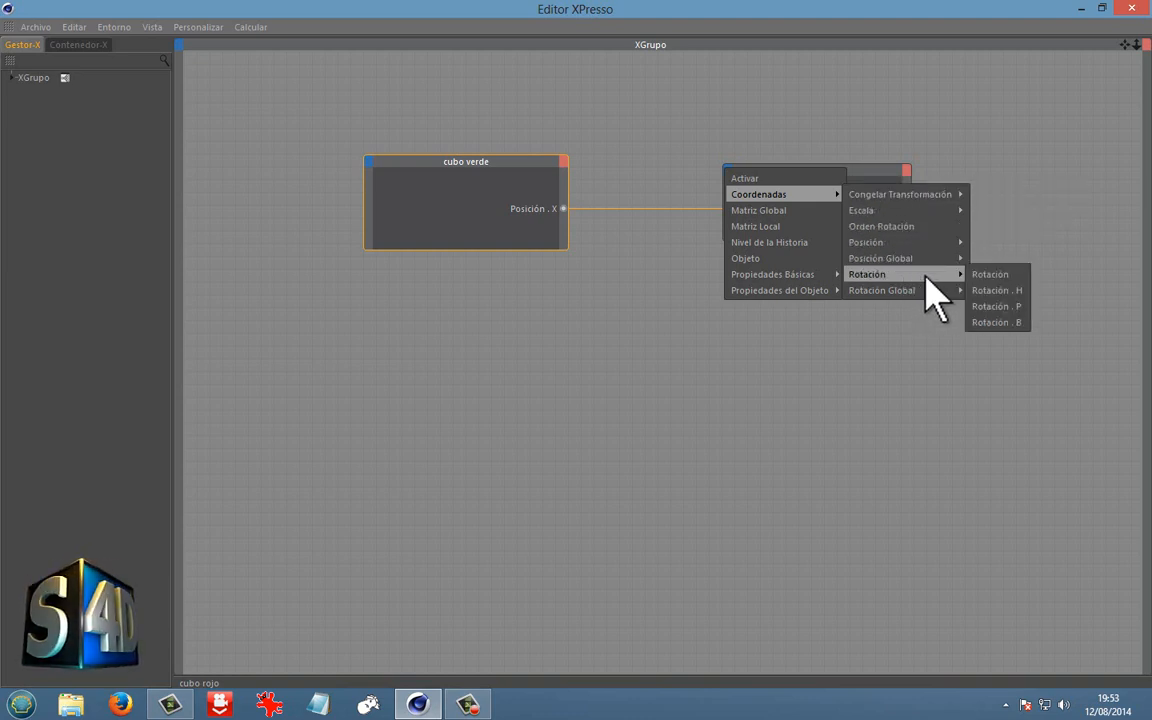
pyautogui.click(1003, 322)
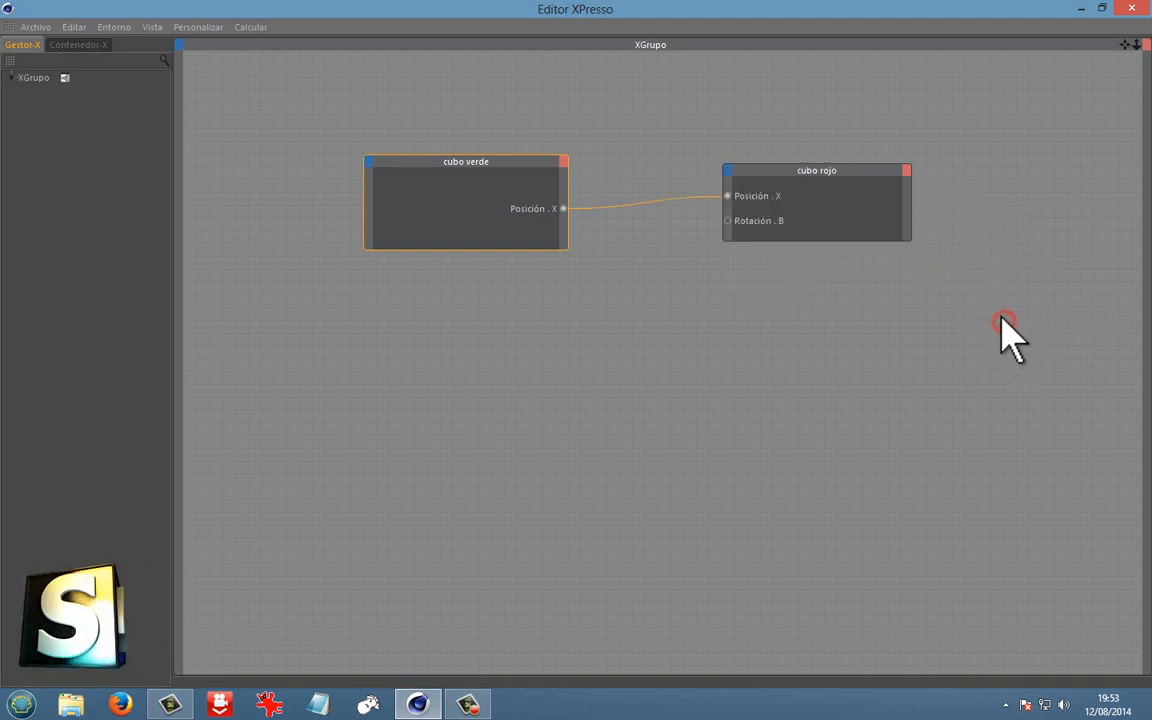
# Remove the link into cubo rojo's Posición . X, connect cubo verde's Posición . X output to Rotación . B and return to the viewport.
pyautogui.click(708, 197)
pyautogui.moveTo(564, 209); pyautogui.dragTo(727, 221)
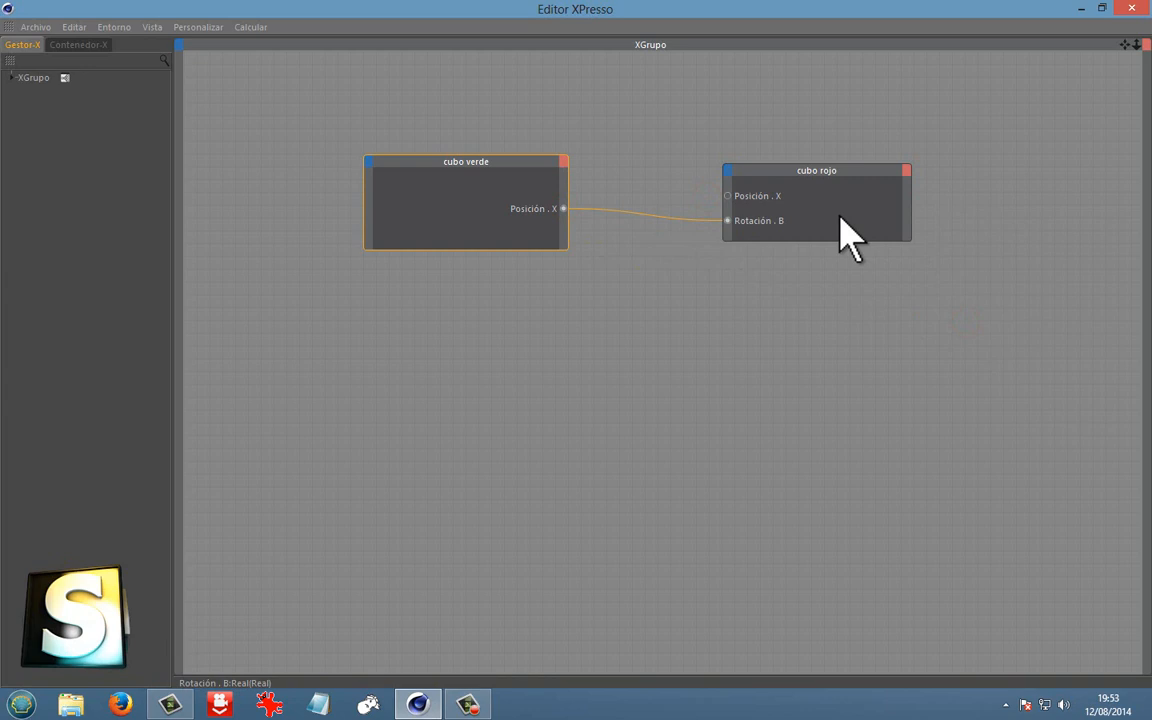
pyautogui.click(1081, 8)
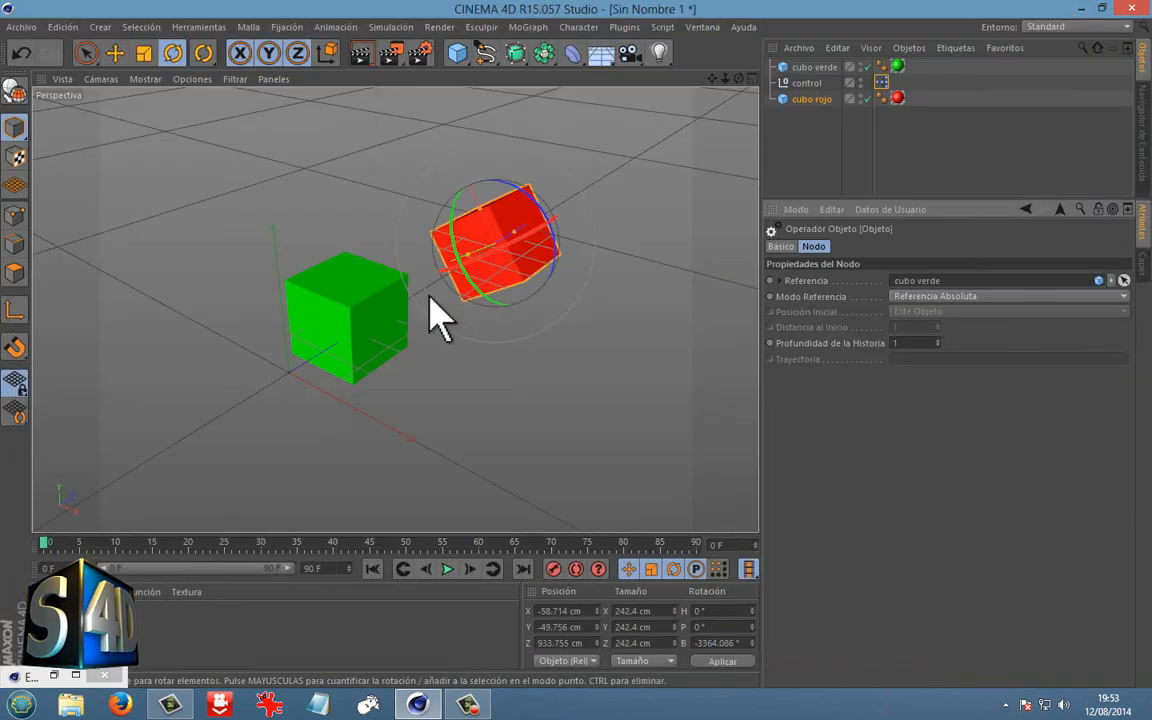
# Test the rotation link by moving cubo verde back and forth in the perspective view.
pyautogui.click(371, 318)
pyautogui.click(115, 52)
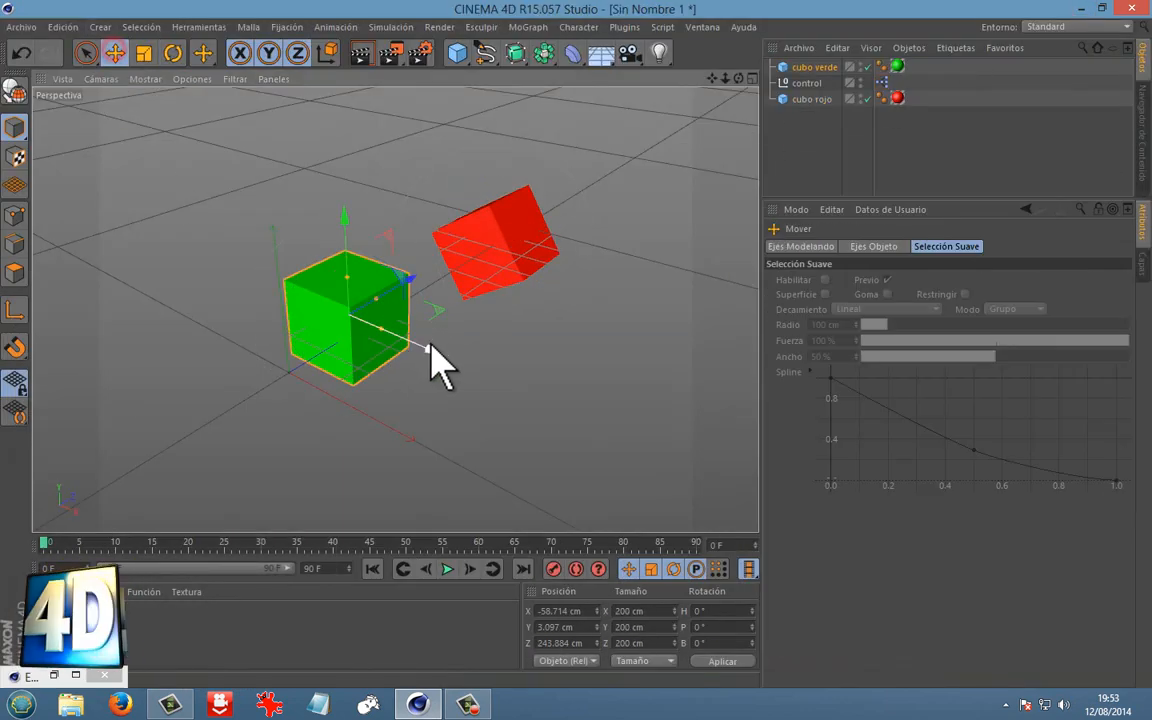
pyautogui.moveTo(427, 343); pyautogui.dragTo(463, 296)
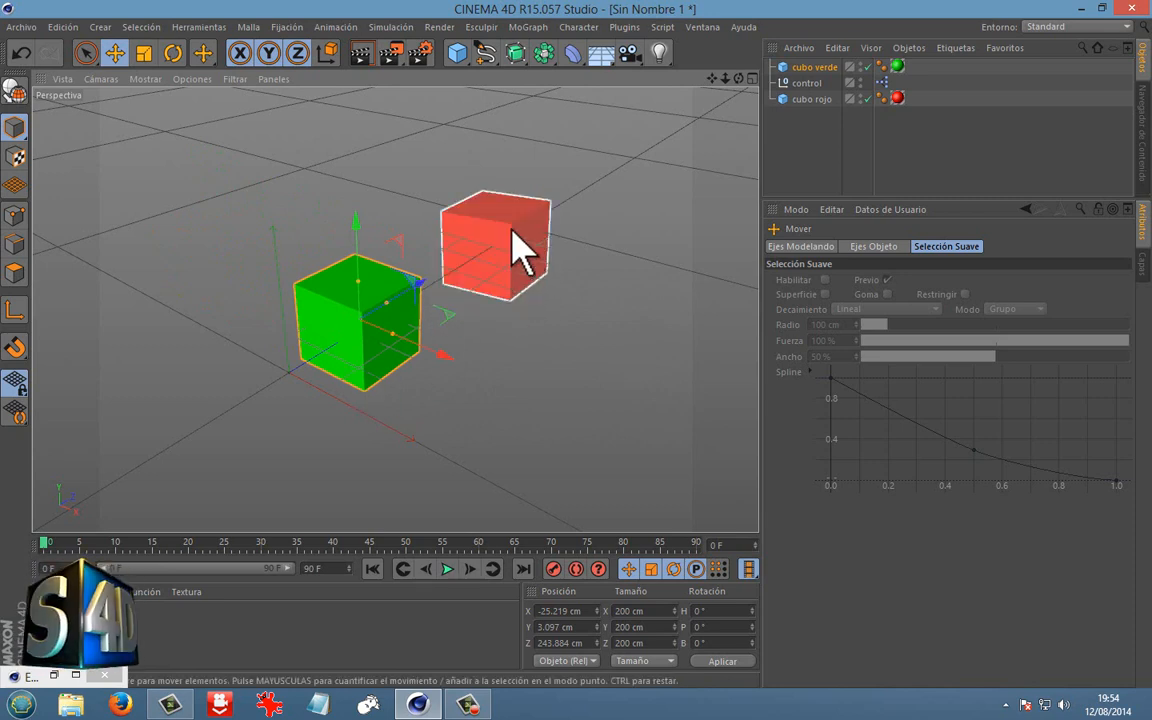
pyautogui.moveTo(440, 350); pyautogui.dragTo(274, 280)
pyautogui.moveTo(258, 330); pyautogui.dragTo(560, 300)
# Connect cubo verde's Posición . X output also to cubo rojo's Posición . X input and leave the XPresso editor.
pyautogui.doubleClick(884, 86)
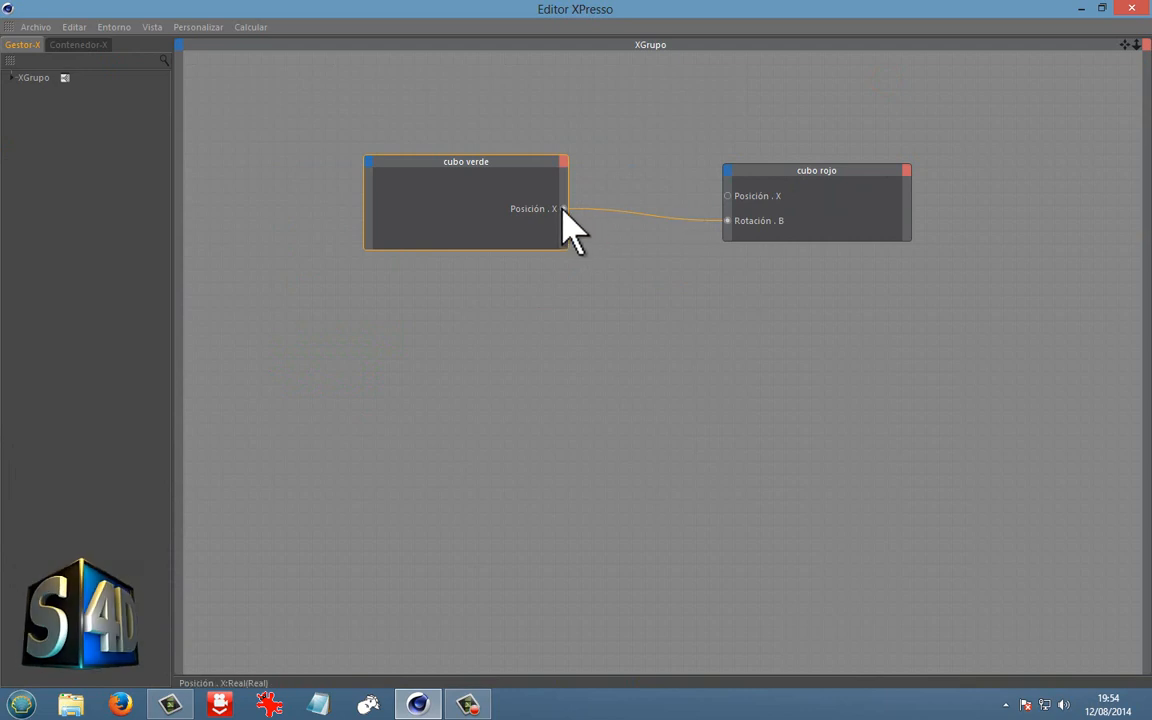
pyautogui.moveTo(567, 211); pyautogui.dragTo(723, 197)
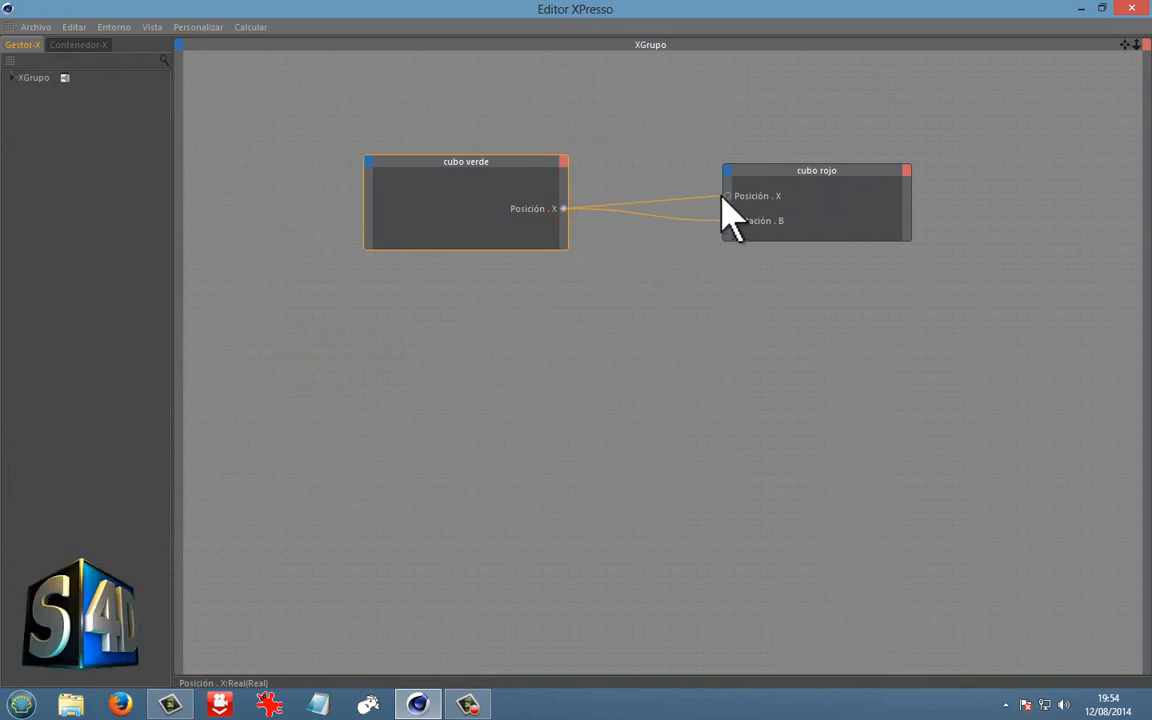
pyautogui.click(1131, 8)
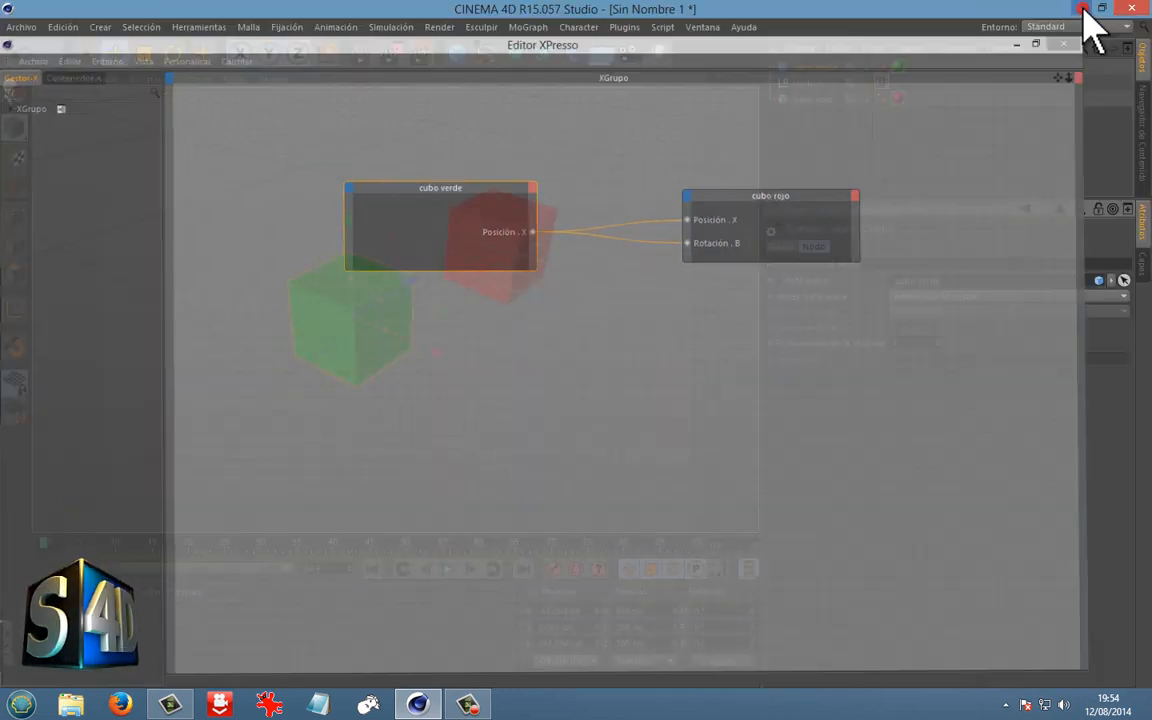
# Move cubo verde to about X -48.9 cm and lower it in the Frontal view to about Y -46.6 cm.
pyautogui.moveTo(430, 348); pyautogui.dragTo(472, 265)
pyautogui.middleClick(480, 285)
pyautogui.middleClick(520, 395)
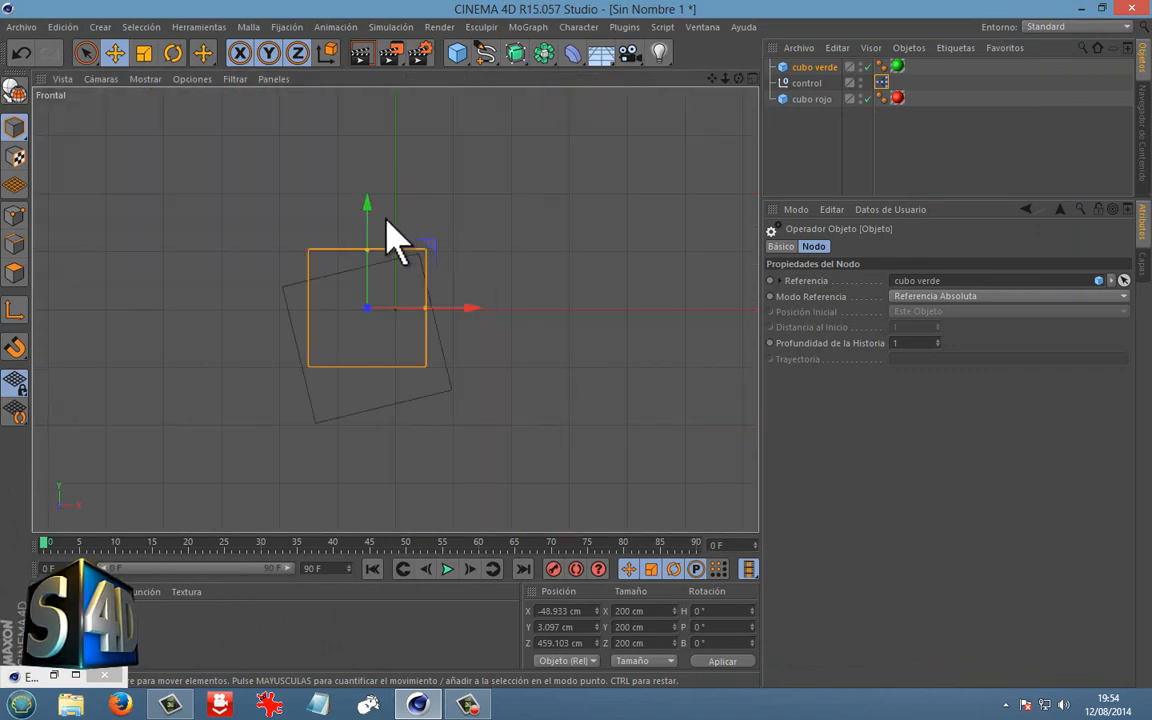
pyautogui.moveTo(367, 205); pyautogui.dragTo(370, 237)
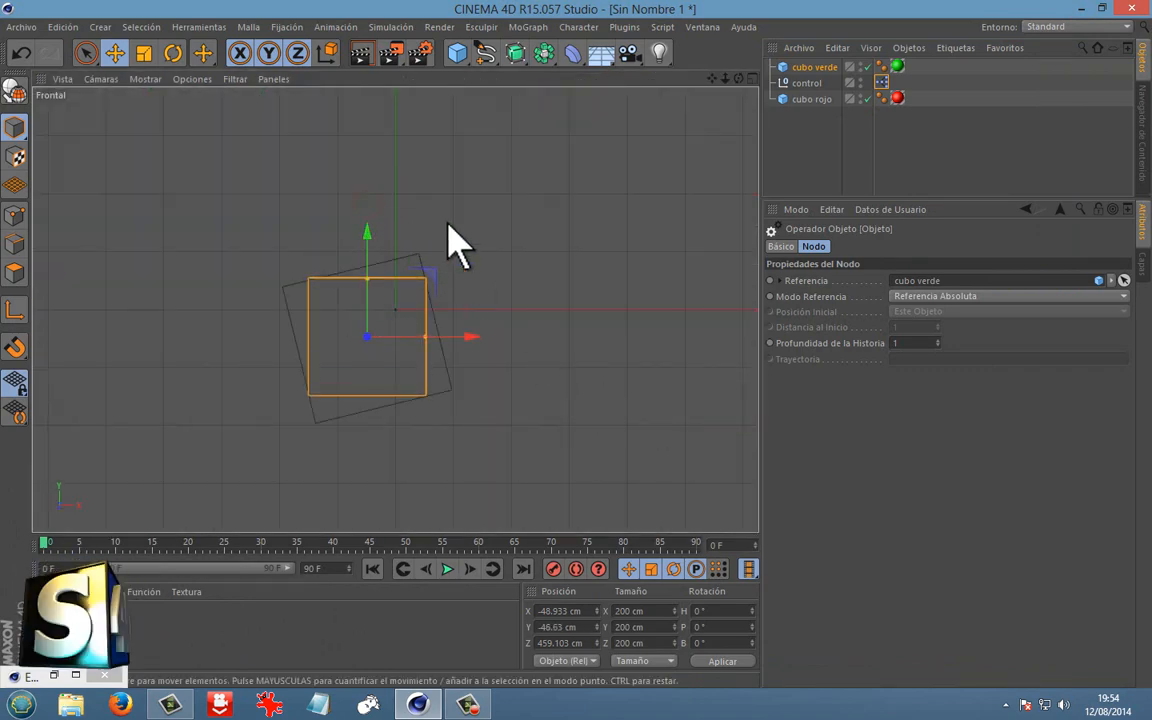
# Test both links in the perspective view by moving cubo verde along X, leaving it at about X -1.4 cm.
pyautogui.middleClick(447, 245)
pyautogui.middleClick(257, 226)
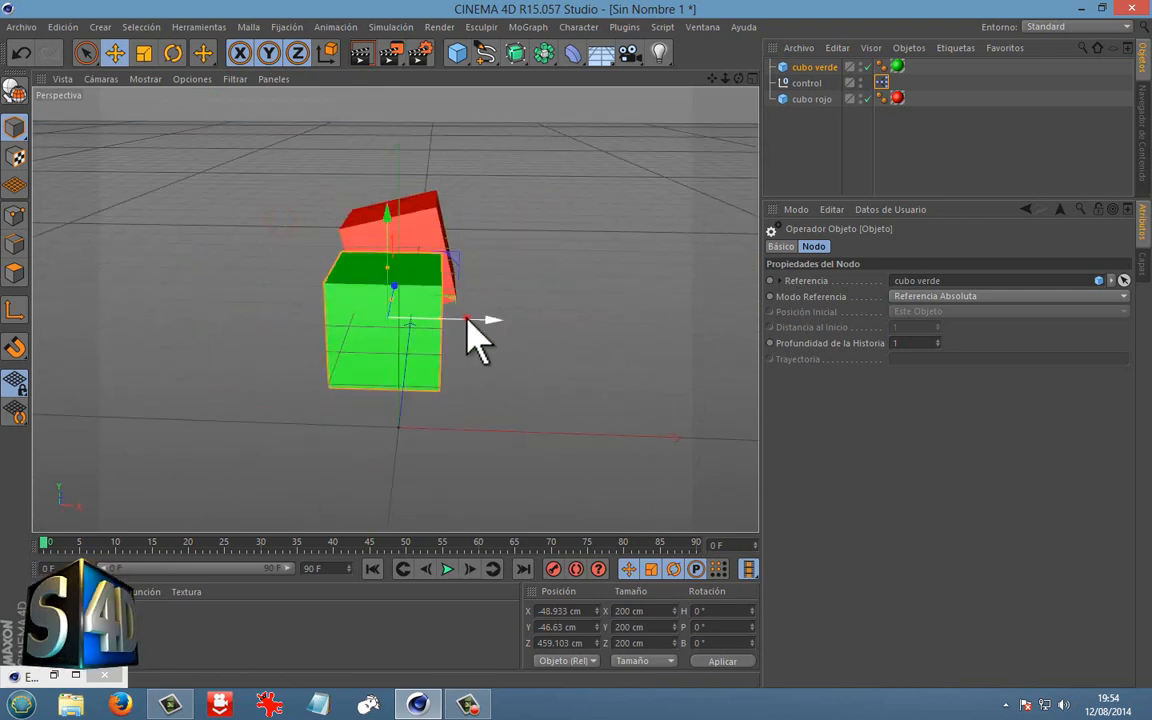
pyautogui.moveTo(467, 320); pyautogui.dragTo(459, 348)
pyautogui.keyDown('alt'); pyautogui.moveTo(459, 345); pyautogui.dragTo(522, 329); pyautogui.keyUp('alt')
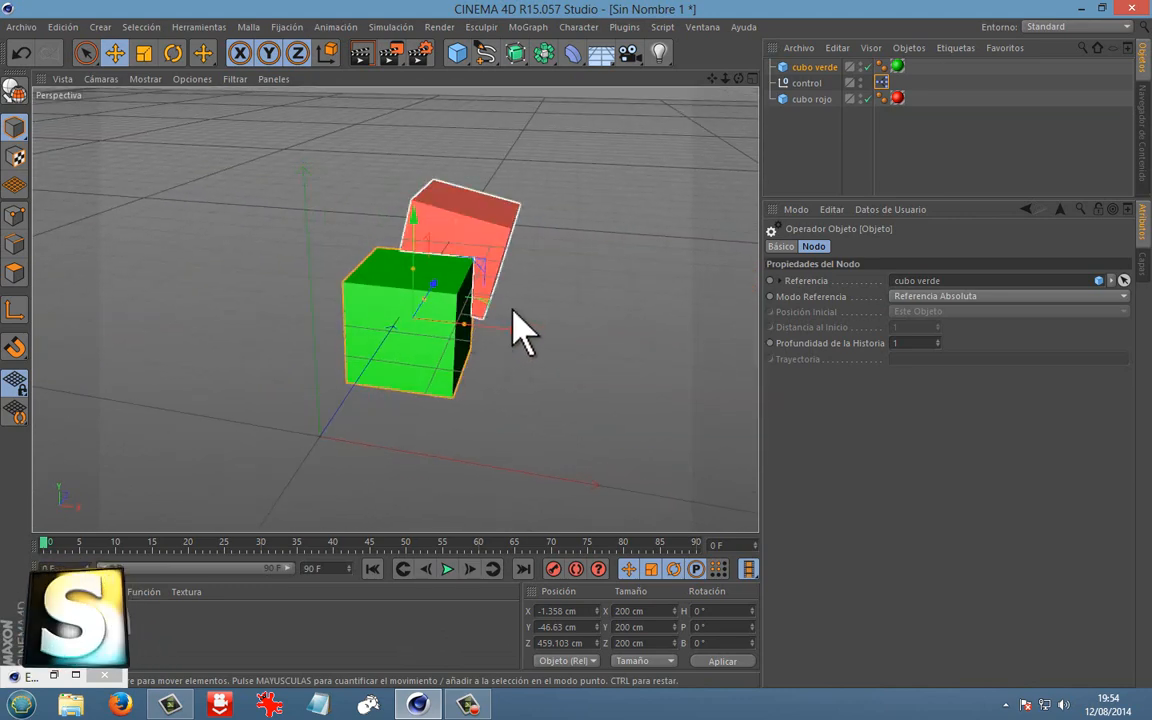
# Reopen the XPresso network and shift the cubo verde and cubo rojo nodes slightly to new positions.
pyautogui.doubleClick(882, 82)
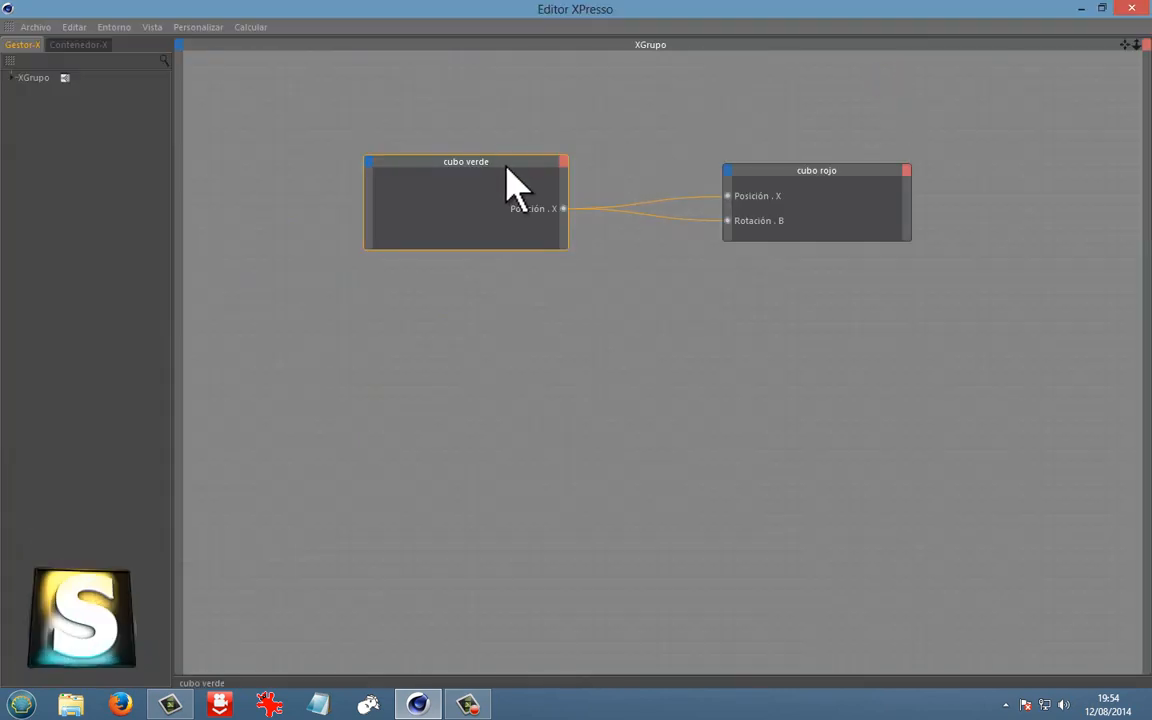
pyautogui.moveTo(505, 167); pyautogui.dragTo(455, 165)
pyautogui.moveTo(773, 179); pyautogui.dragTo(757, 167)
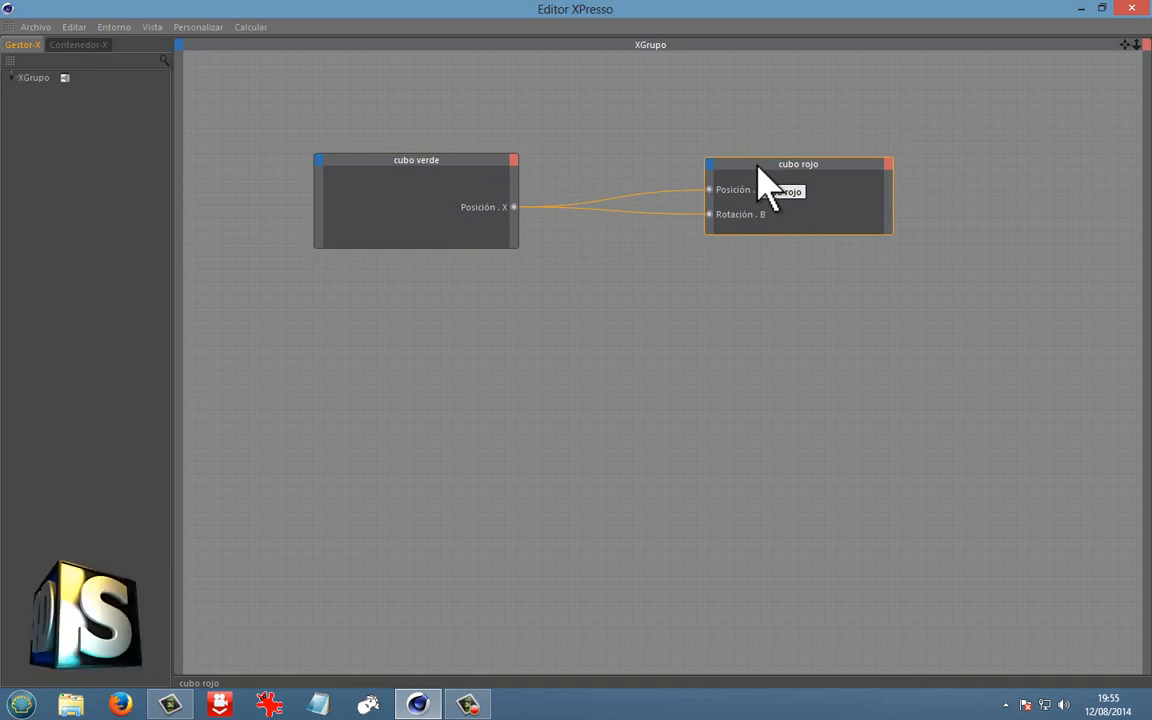
# Add an Espía node from the General XPresso nodes below the links between cubo verde and cubo rojo.
pyautogui.rightClick(630, 270)
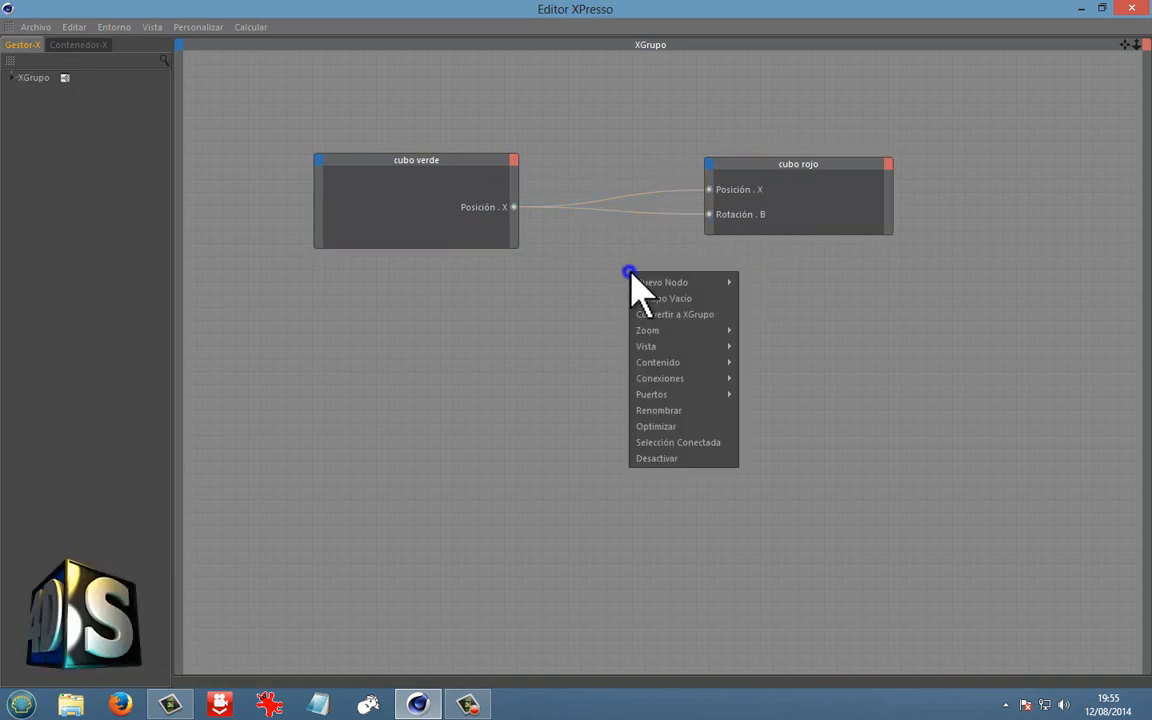
pyautogui.moveTo(700, 282)
pyautogui.moveTo(794, 281)
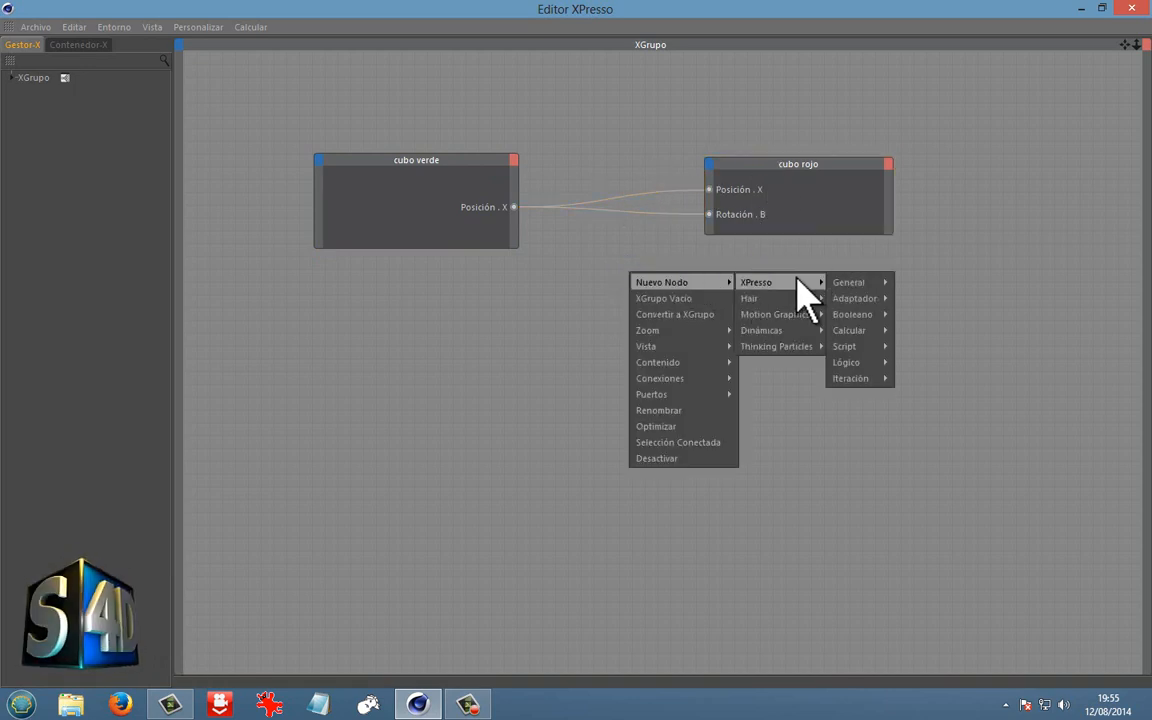
pyautogui.moveTo(860, 283)
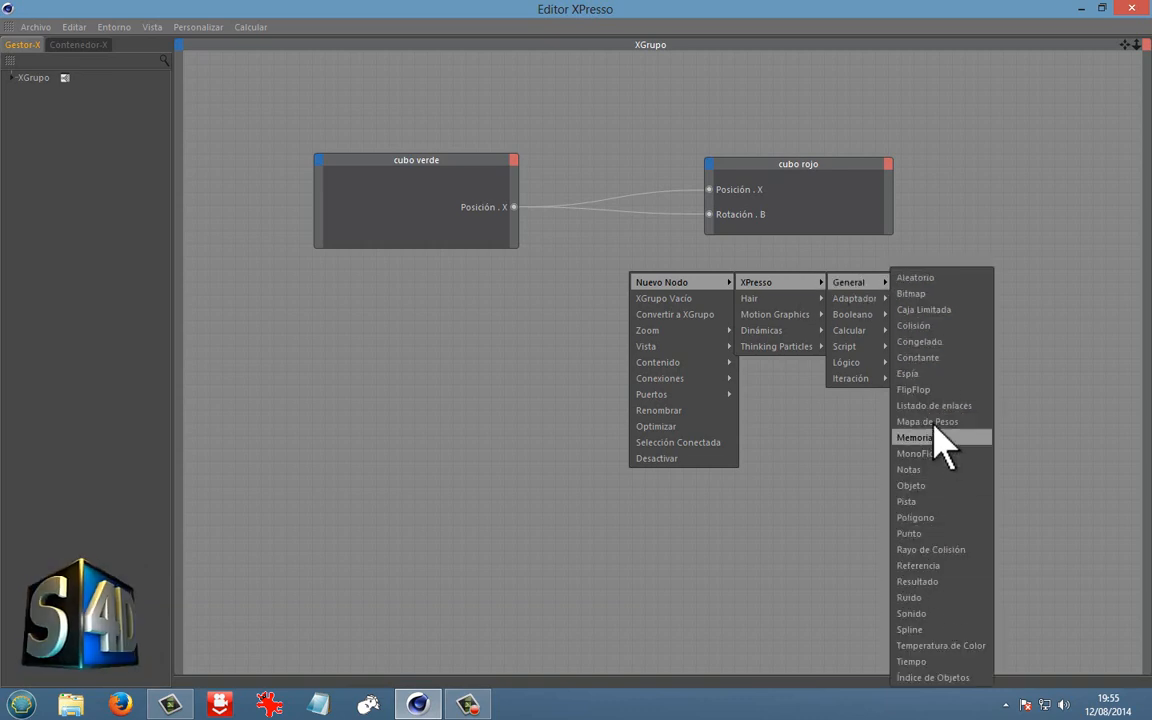
pyautogui.click(912, 375)
# Add a Resultado node from the General XPresso nodes to the network.
pyautogui.rightClick(590, 375)
pyautogui.moveTo(683, 388)
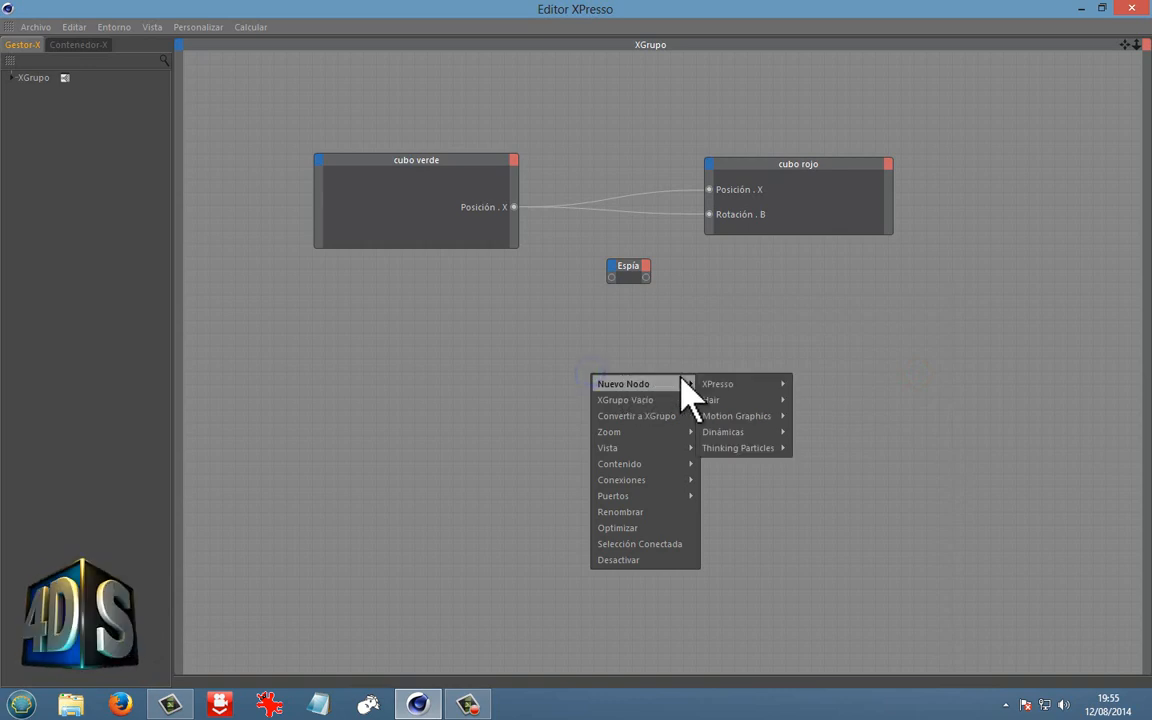
pyautogui.moveTo(778, 385)
pyautogui.moveTo(816, 386)
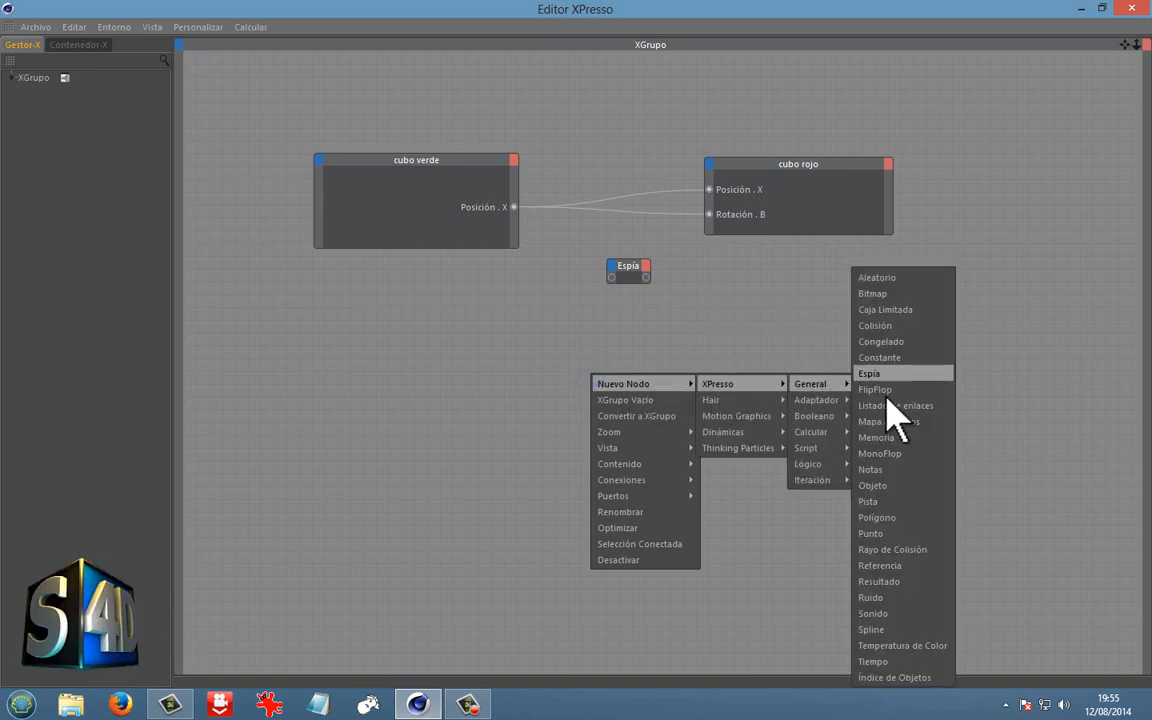
pyautogui.click(886, 580)
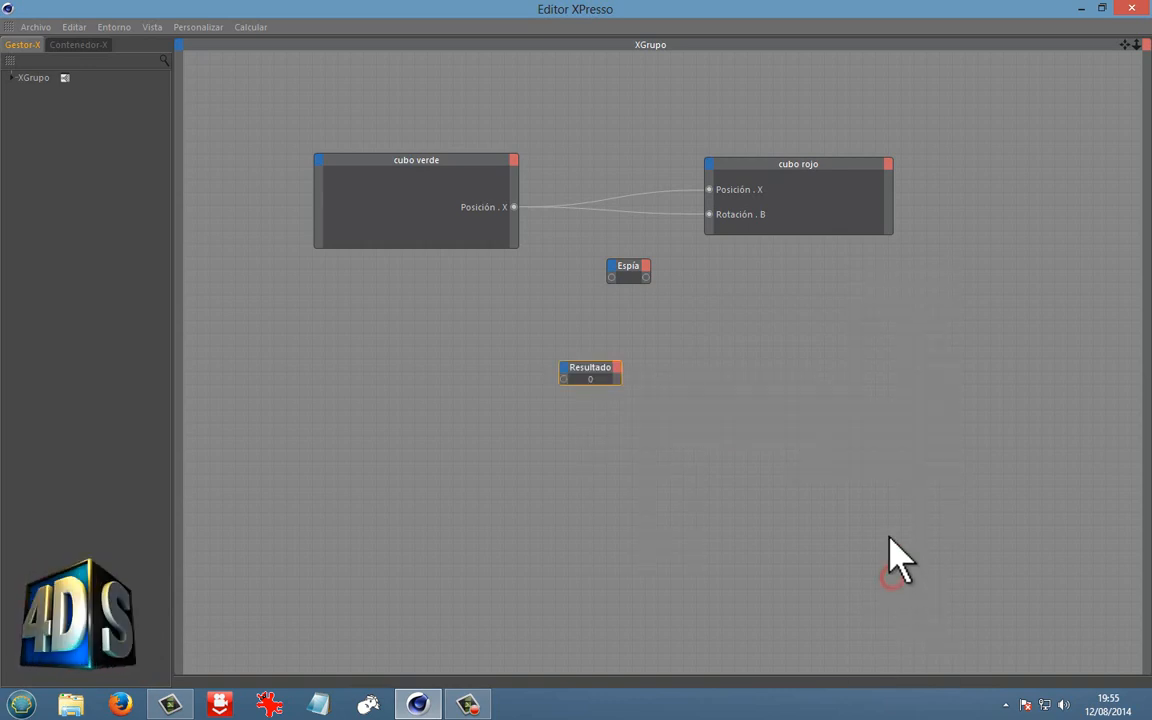
# Place and enlarge the Resultado node above the two cube nodes and connect cubo verde's Posición . X output to it.
pyautogui.moveTo(585, 378); pyautogui.dragTo(588, 112)
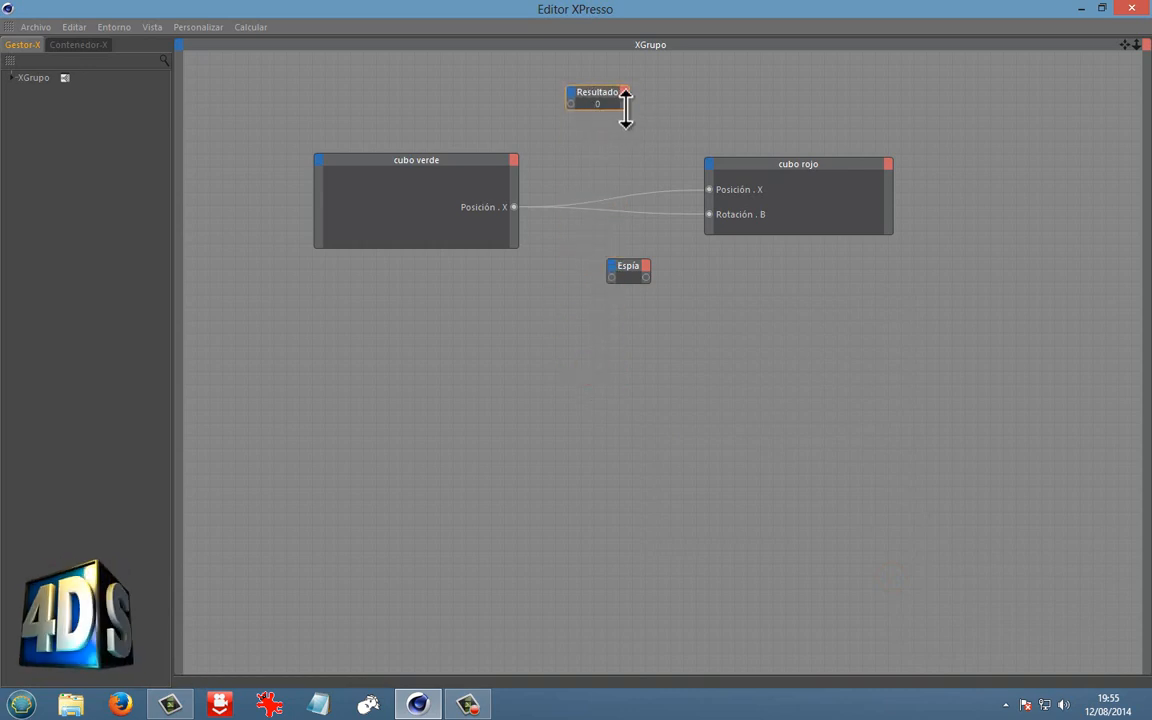
pyautogui.moveTo(628, 106); pyautogui.dragTo(688, 92)
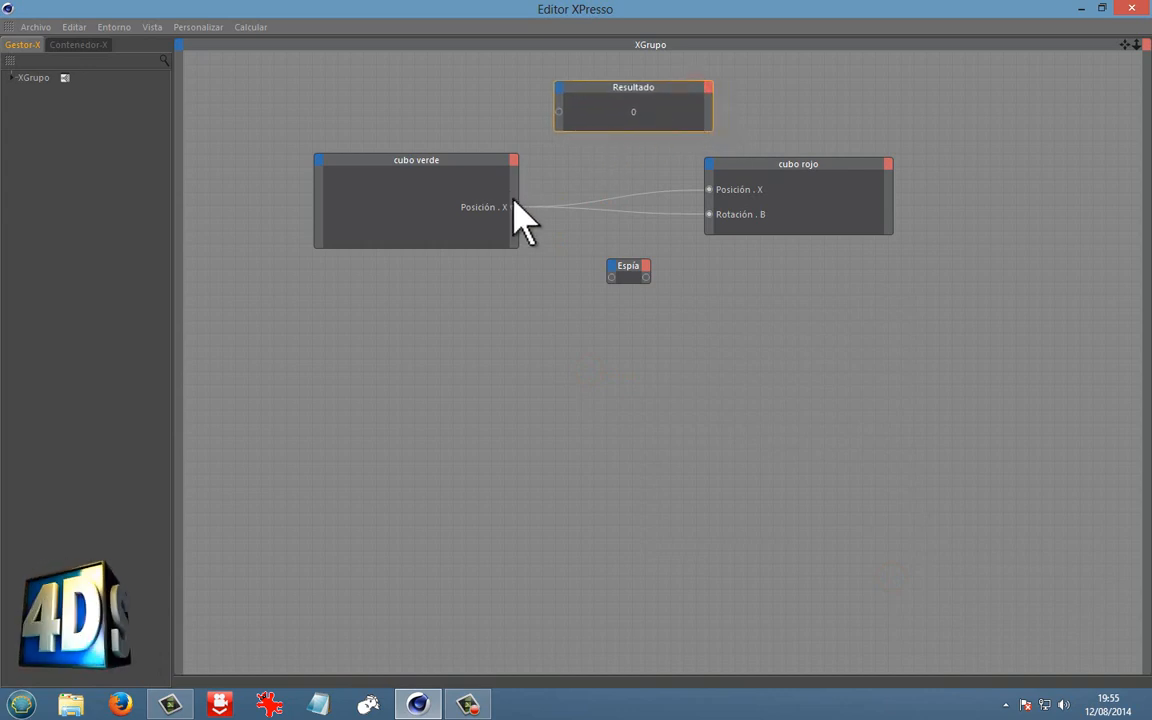
pyautogui.moveTo(515, 210); pyautogui.dragTo(557, 130)
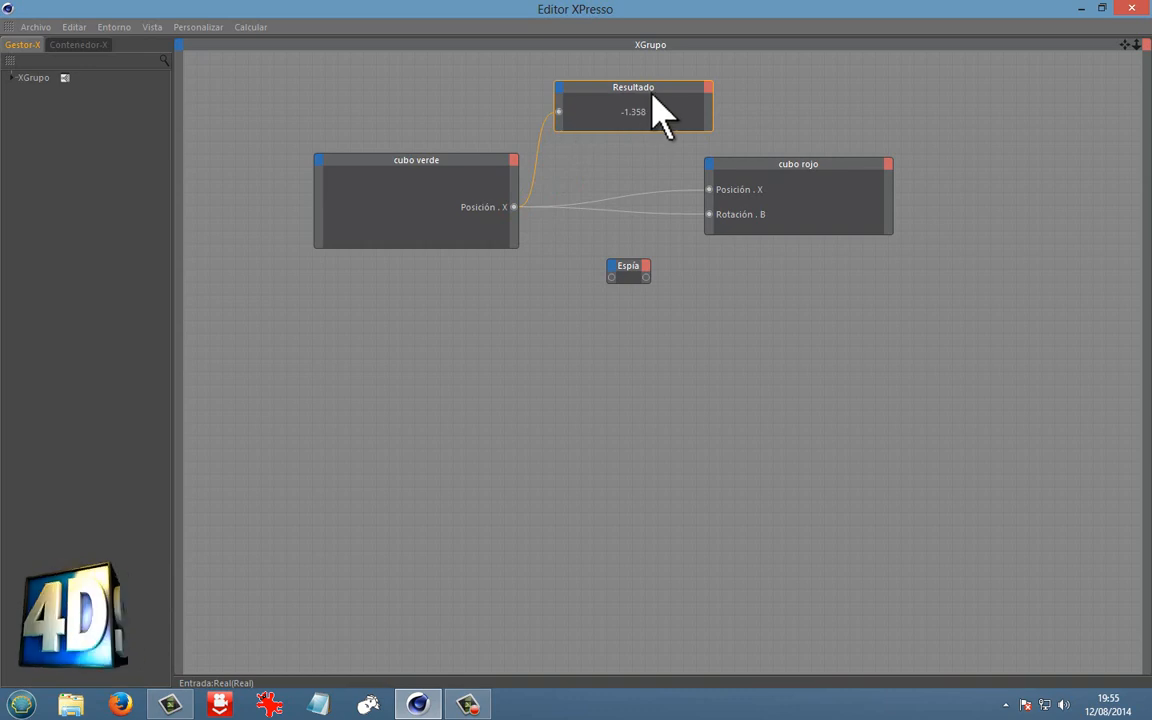
pyautogui.moveTo(661, 88); pyautogui.dragTo(666, 84)
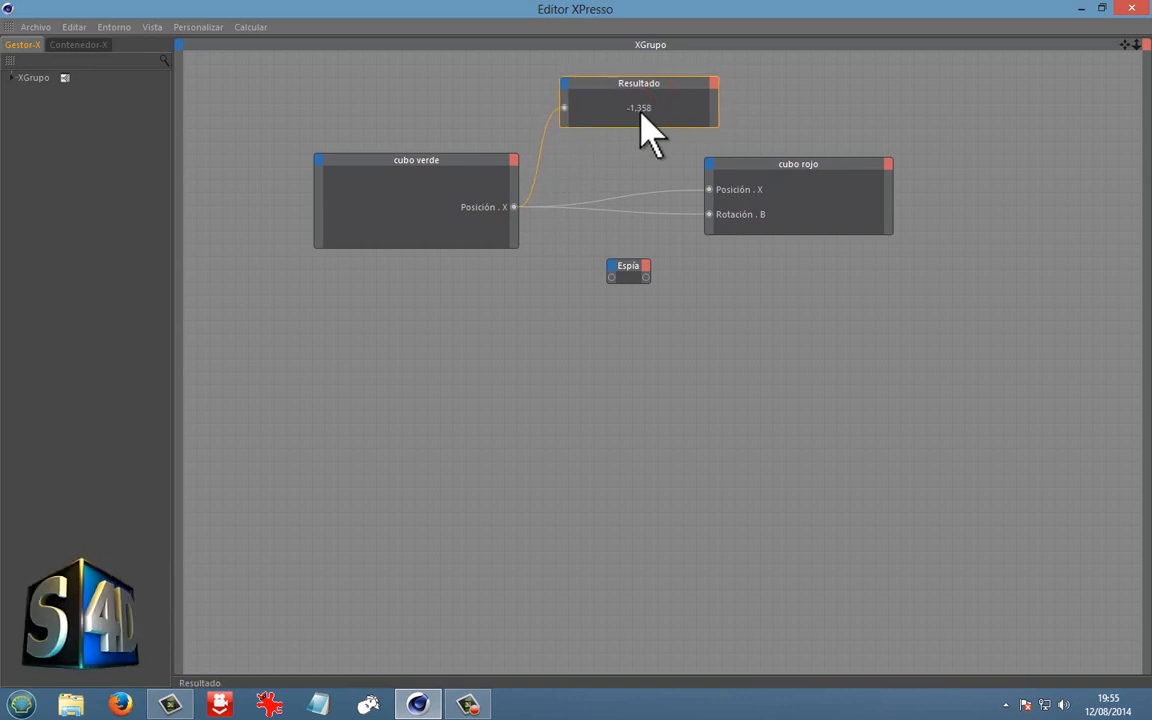
# Place the XPresso editor beside the perspective view and move cubo verde to about X -176.4 cm to check Resultado.
pyautogui.moveTo(894, 5); pyautogui.dragTo(406, 34)
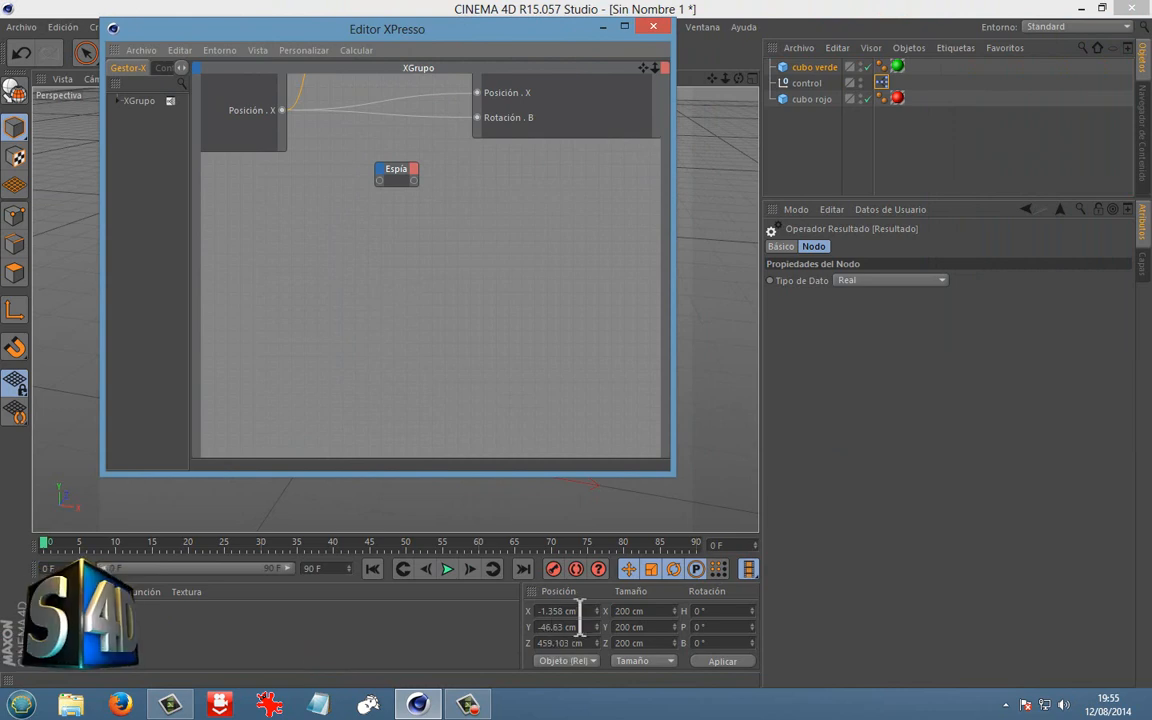
pyautogui.moveTo(535, 30); pyautogui.dragTo(998, 27)
pyautogui.moveTo(509, 329); pyautogui.dragTo(431, 313)
pyautogui.scroll(-1, 1000, 172)
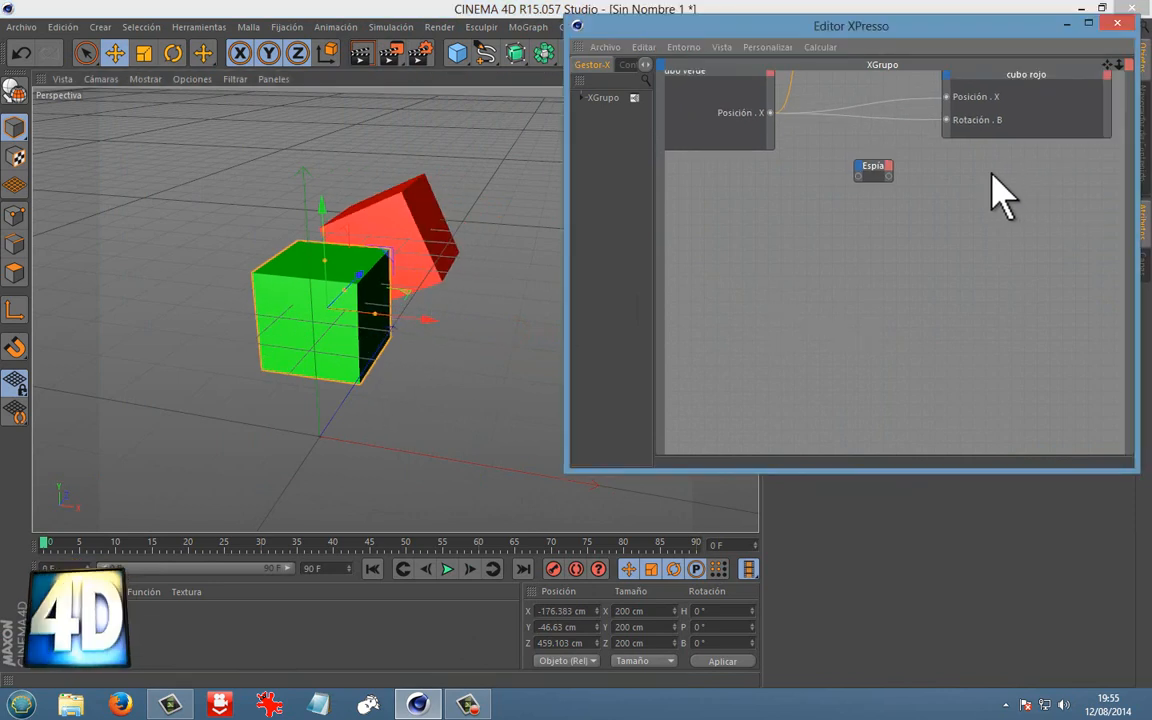
pyautogui.keyDown('alt'); pyautogui.moveTo(962, 174); pyautogui.dragTo(954, 273, button='middle'); pyautogui.keyUp('alt')
pyautogui.keyDown('alt'); pyautogui.moveTo(656, 346); pyautogui.dragTo(657, 360, button='middle'); pyautogui.keyUp('alt')
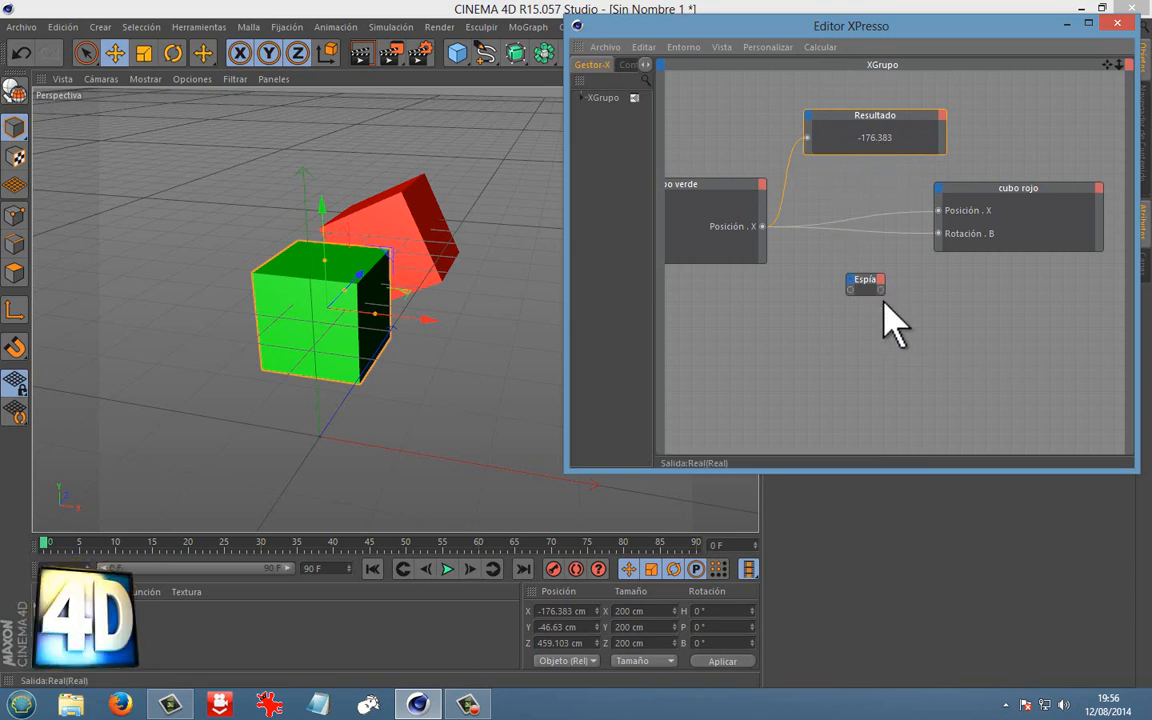
# Enlarge the Espía node and arrange it directly below Resultado, above the links to cubo rojo.
pyautogui.moveTo(883, 292); pyautogui.dragTo(924, 308)
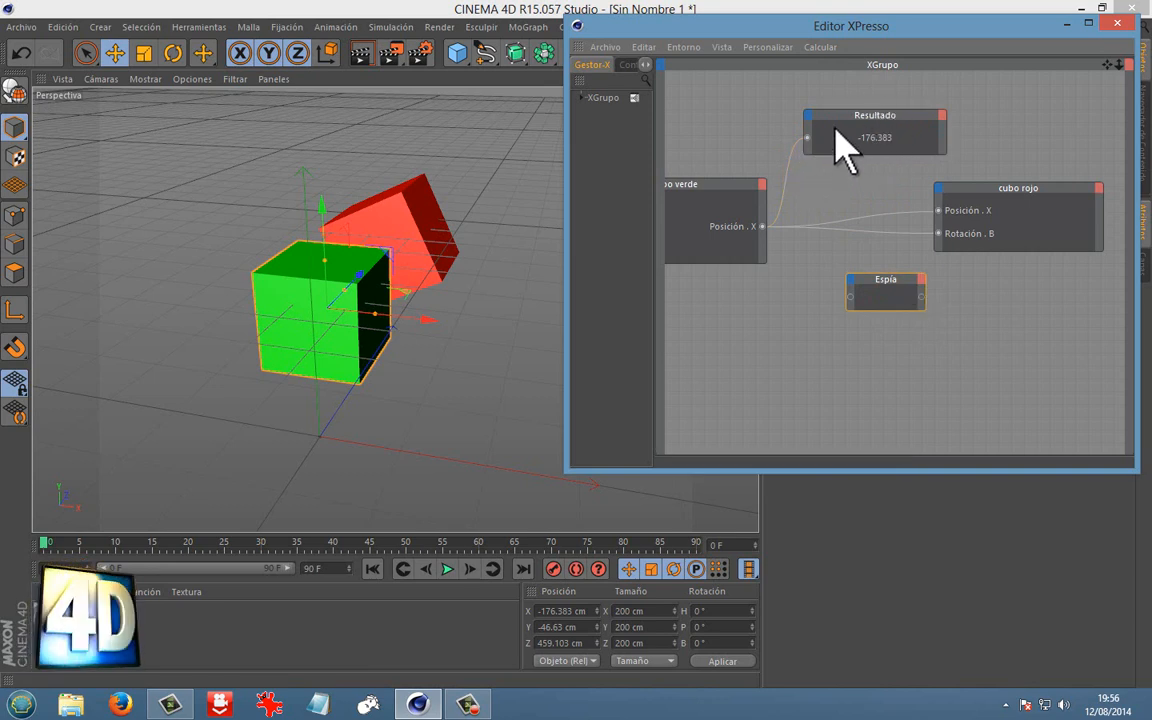
pyautogui.moveTo(824, 121); pyautogui.dragTo(801, 87)
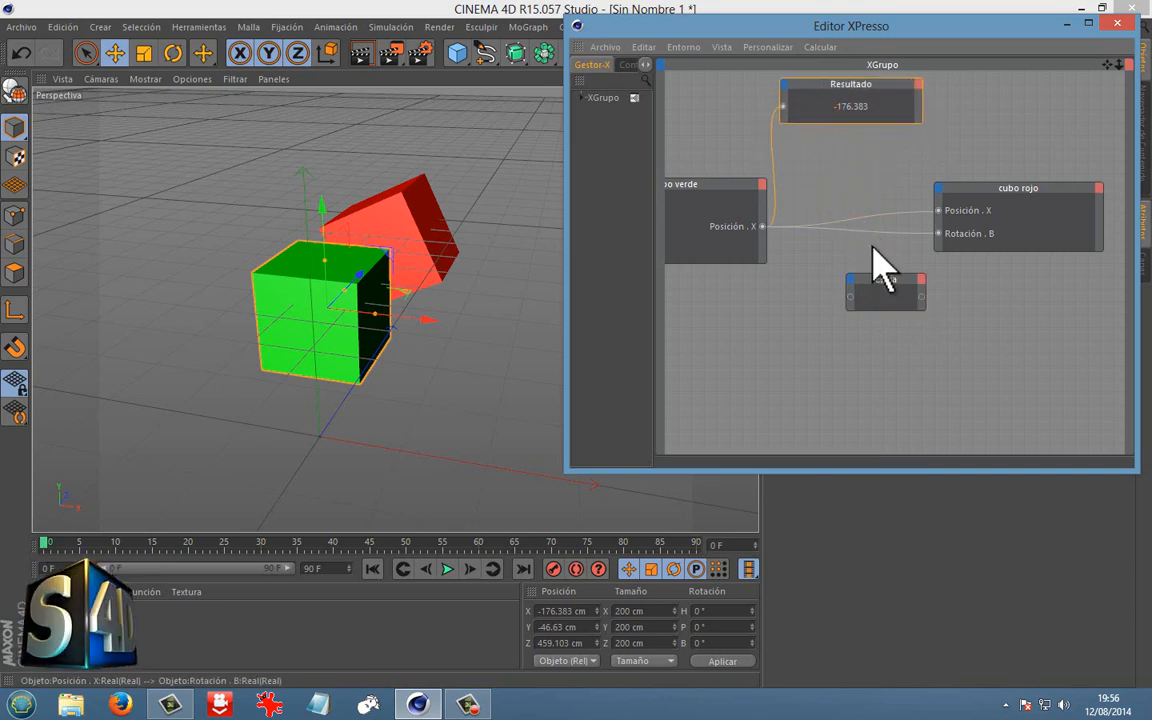
pyautogui.moveTo(887, 283); pyautogui.dragTo(856, 162)
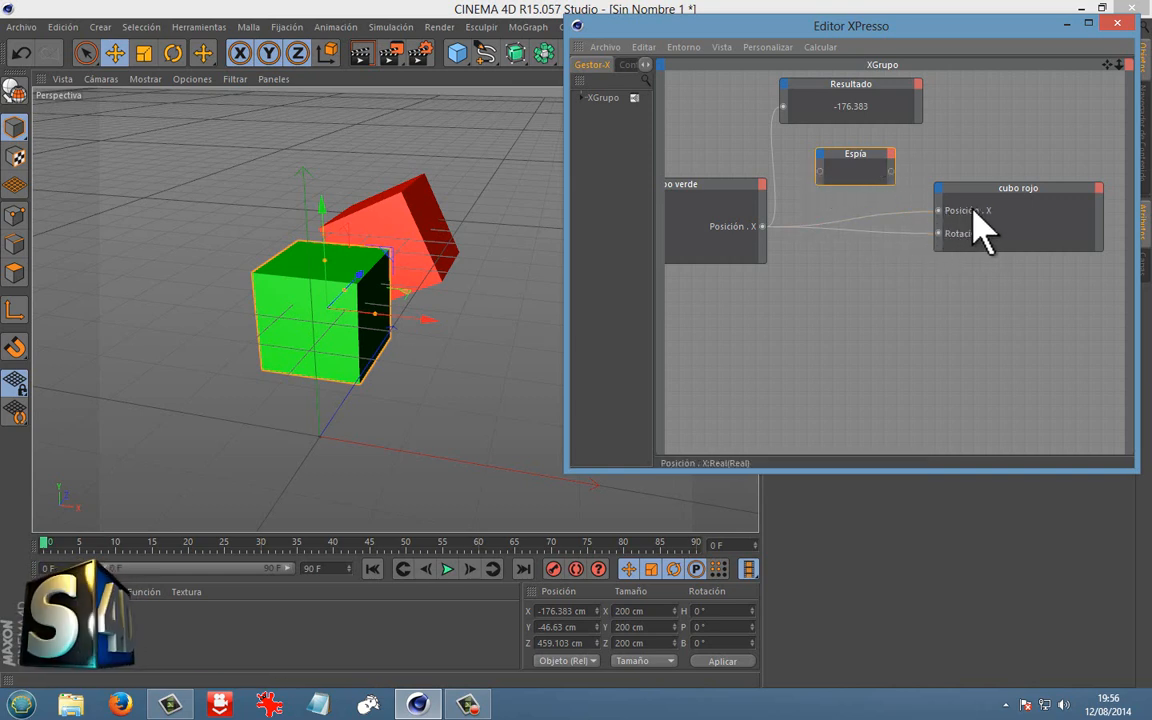
# Route cubo verde's Posición . X to cubo rojo's Posición . X through Espía and test by moving cubo verde to about X -162.4 cm.
pyautogui.click(879, 216)
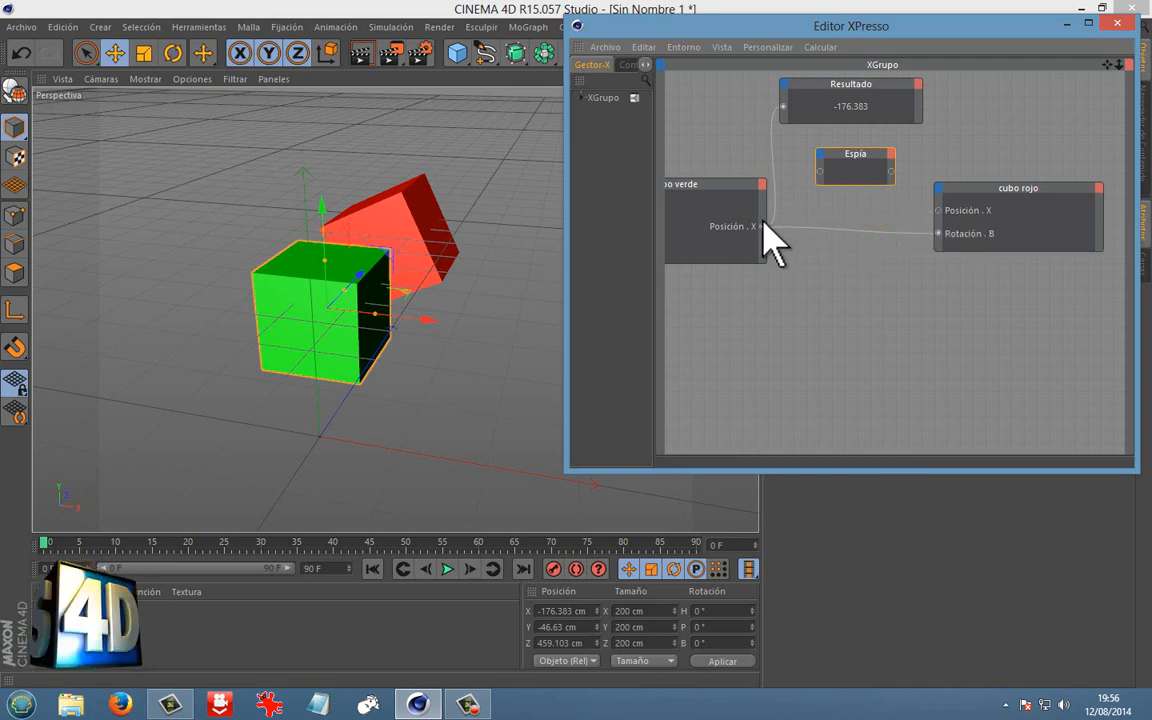
pyautogui.moveTo(773, 222); pyautogui.dragTo(938, 211)
pyautogui.moveTo(843, 150); pyautogui.dragTo(866, 157)
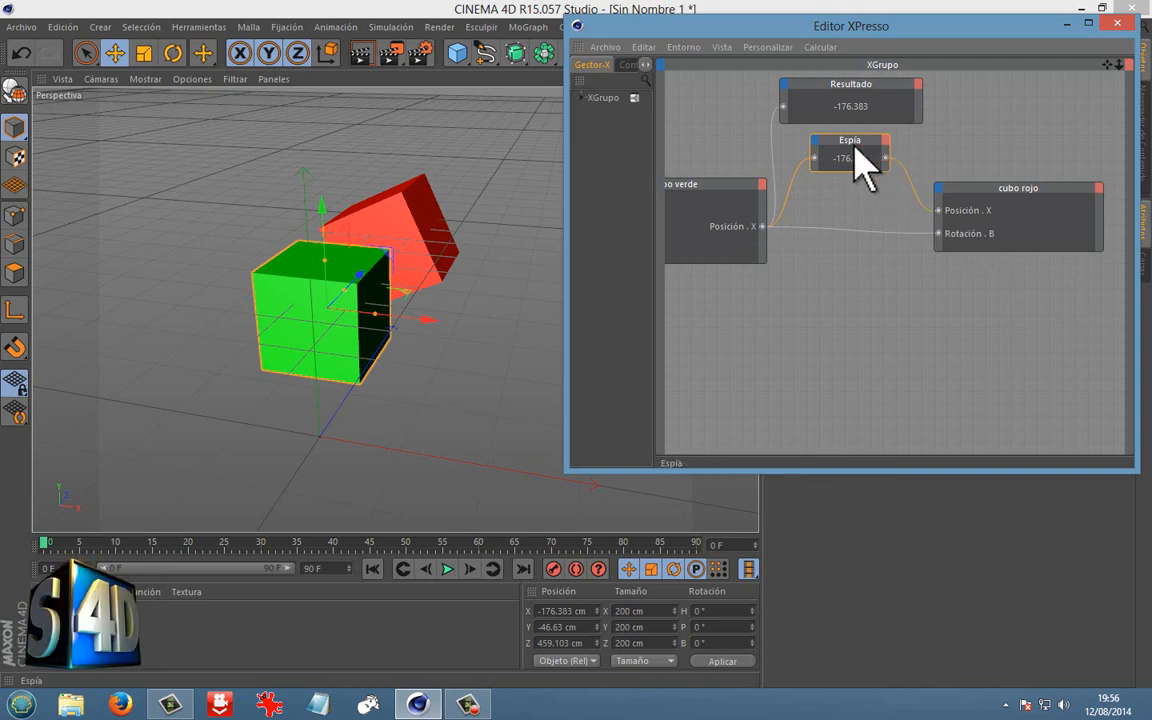
pyautogui.moveTo(858, 144); pyautogui.dragTo(862, 154)
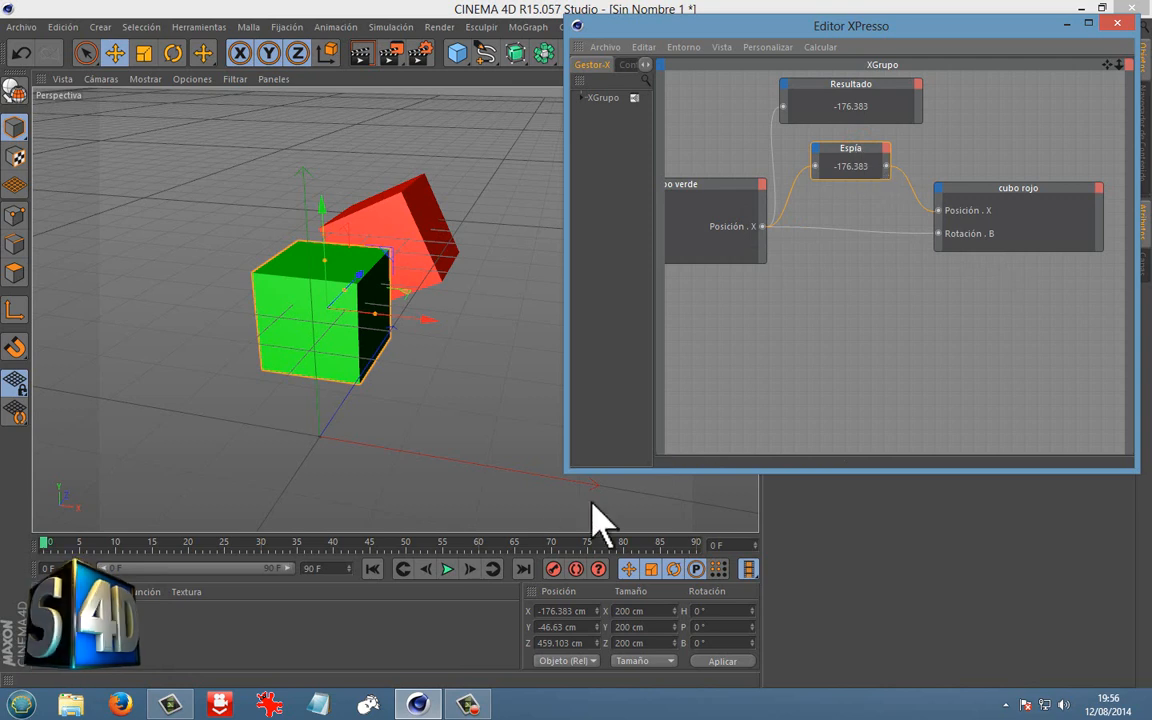
pyautogui.moveTo(427, 320)
pyautogui.mouseDown()
pyautogui.moveTo(437, 318)
pyautogui.moveTo(404, 316)
pyautogui.moveTo(432, 321)
pyautogui.mouseUp()
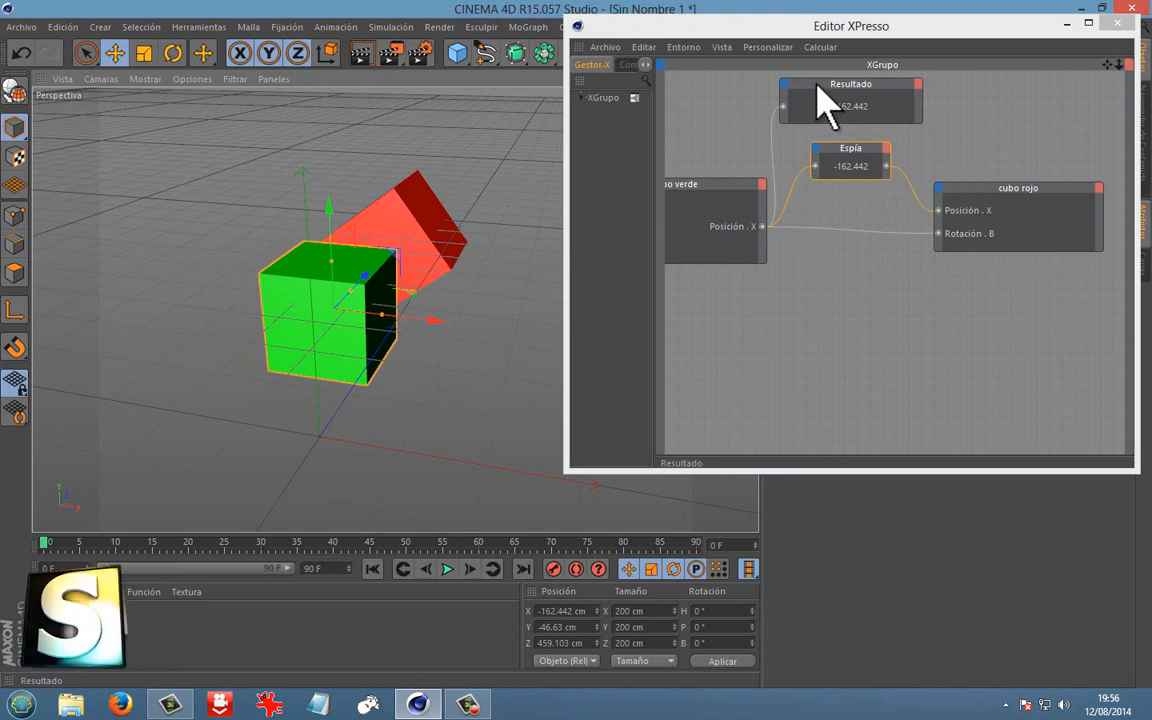
# Disconnect and reconnect Resultado's input, and demonstrate Espía's output link to cubo rojo's Posición . X input.
pyautogui.click(773, 136)
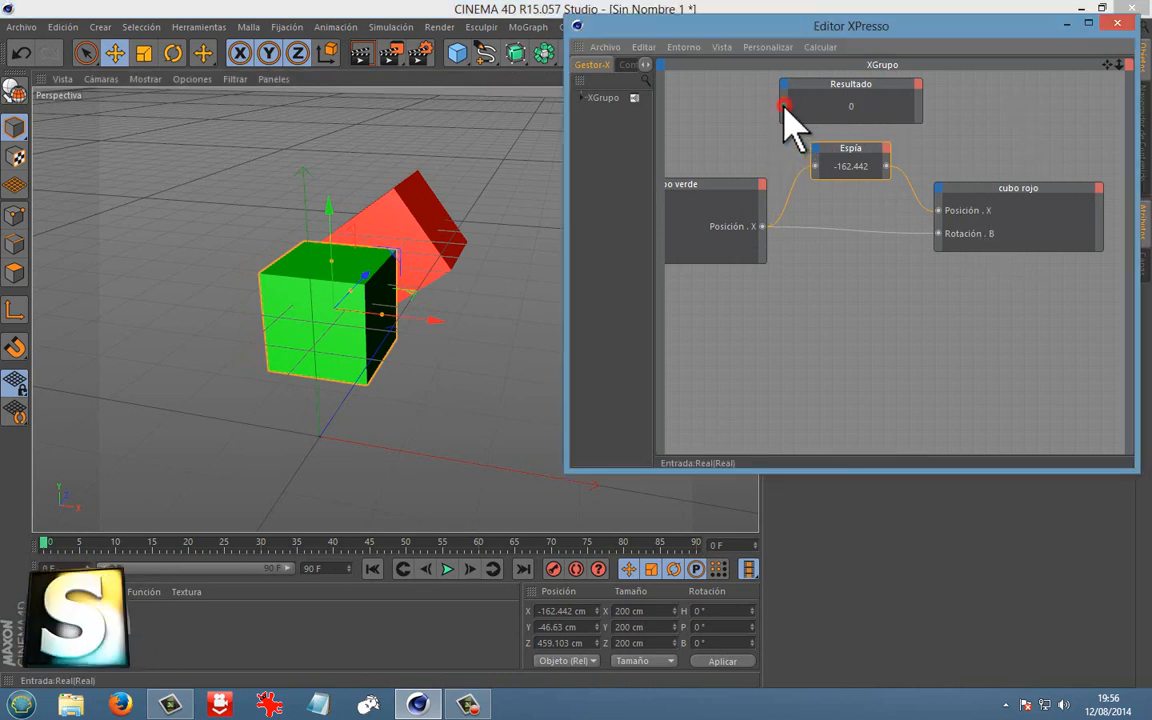
pyautogui.moveTo(784, 108); pyautogui.dragTo(763, 226)
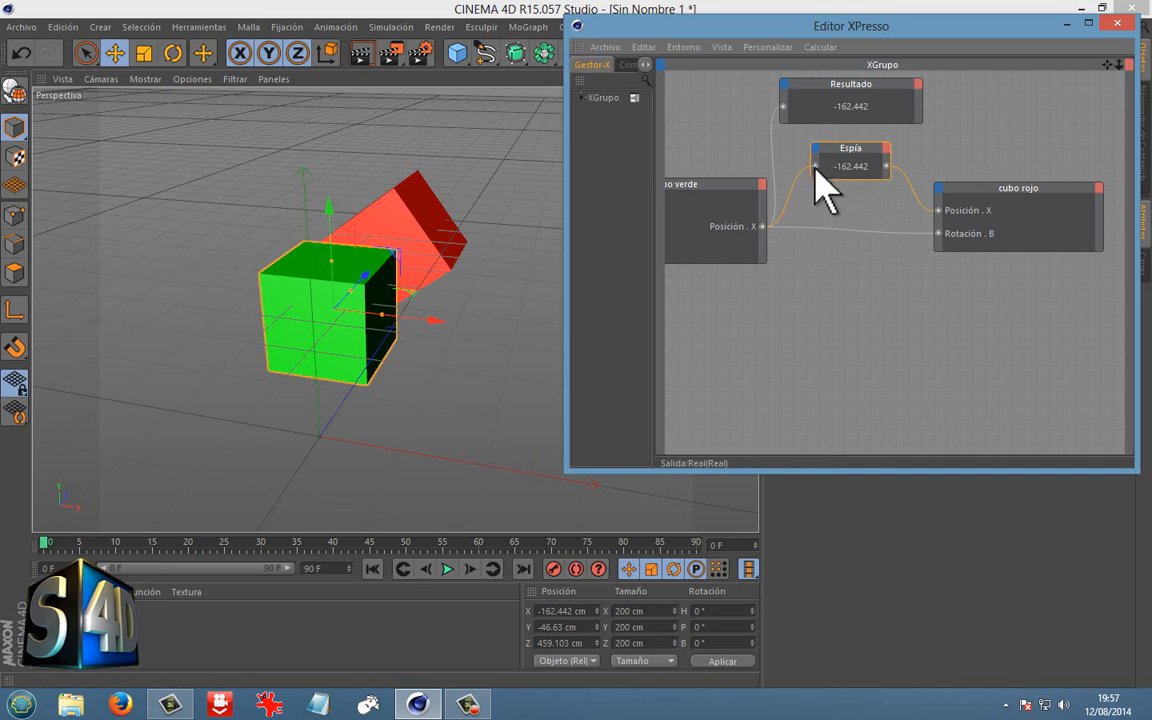
pyautogui.moveTo(904, 184); pyautogui.dragTo(938, 210)
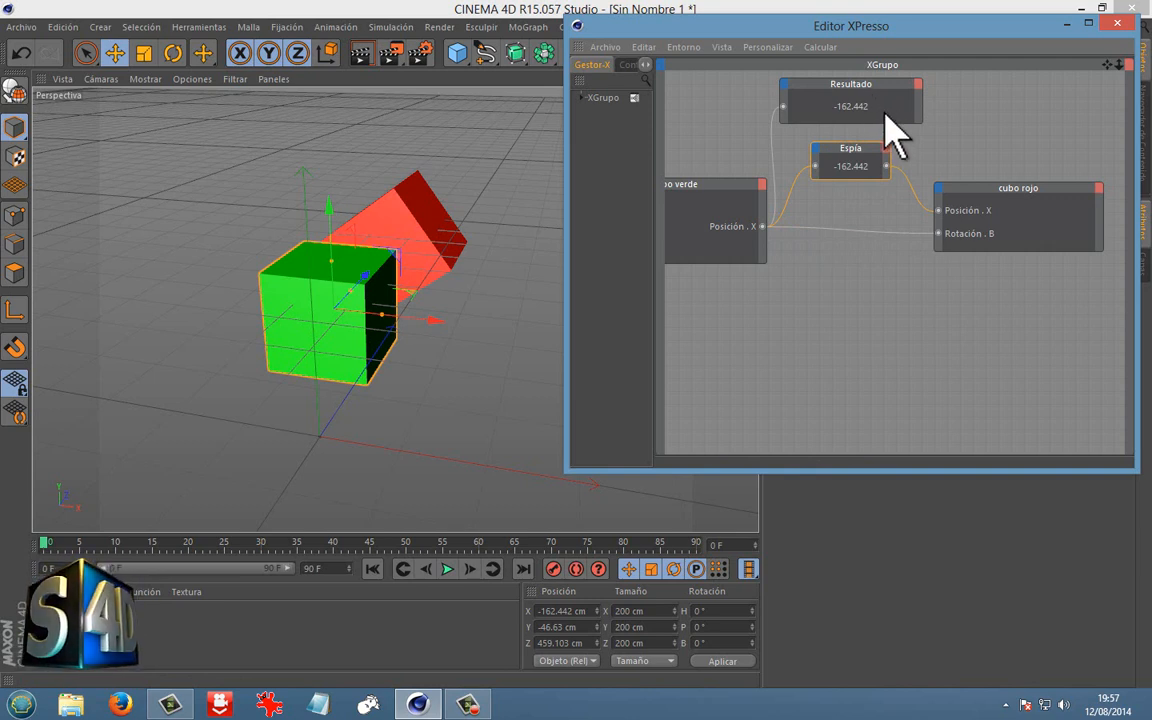
# Maximize the XPresso editor and add a Rango de Mapeo node from the Calcular nodes below the existing network.
pyautogui.doubleClick(948, 24)
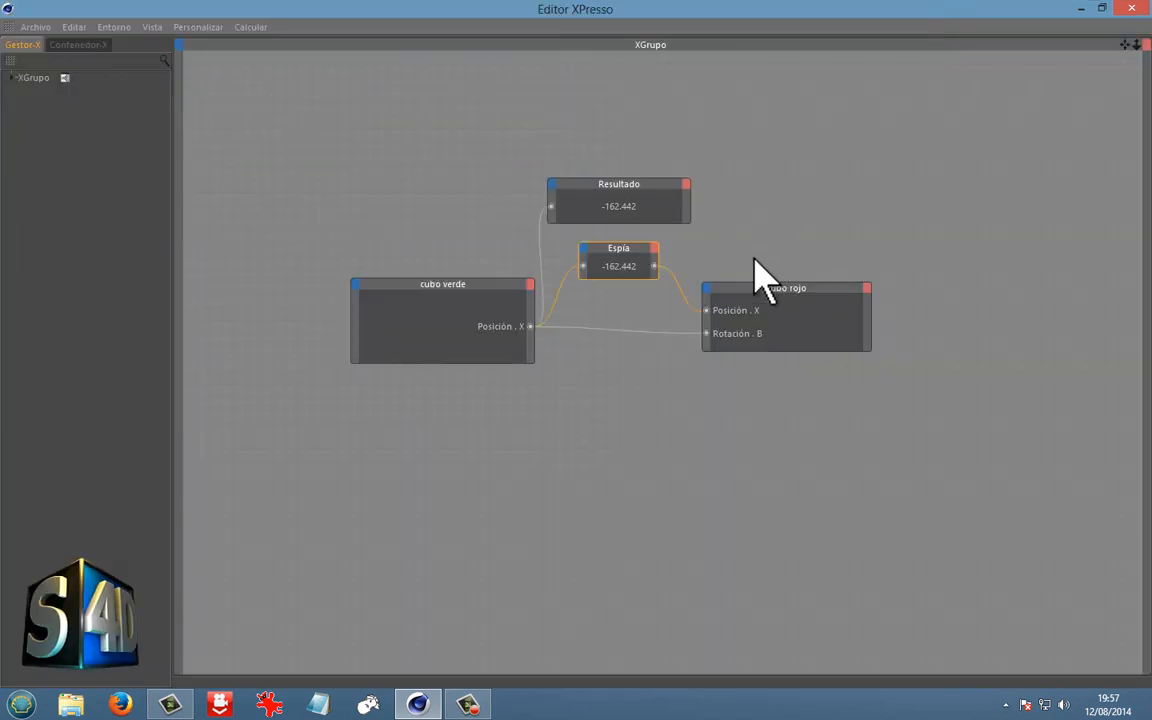
pyautogui.keyDown('alt'); pyautogui.moveTo(568, 423); pyautogui.dragTo(579, 332, button='middle'); pyautogui.keyUp('alt')
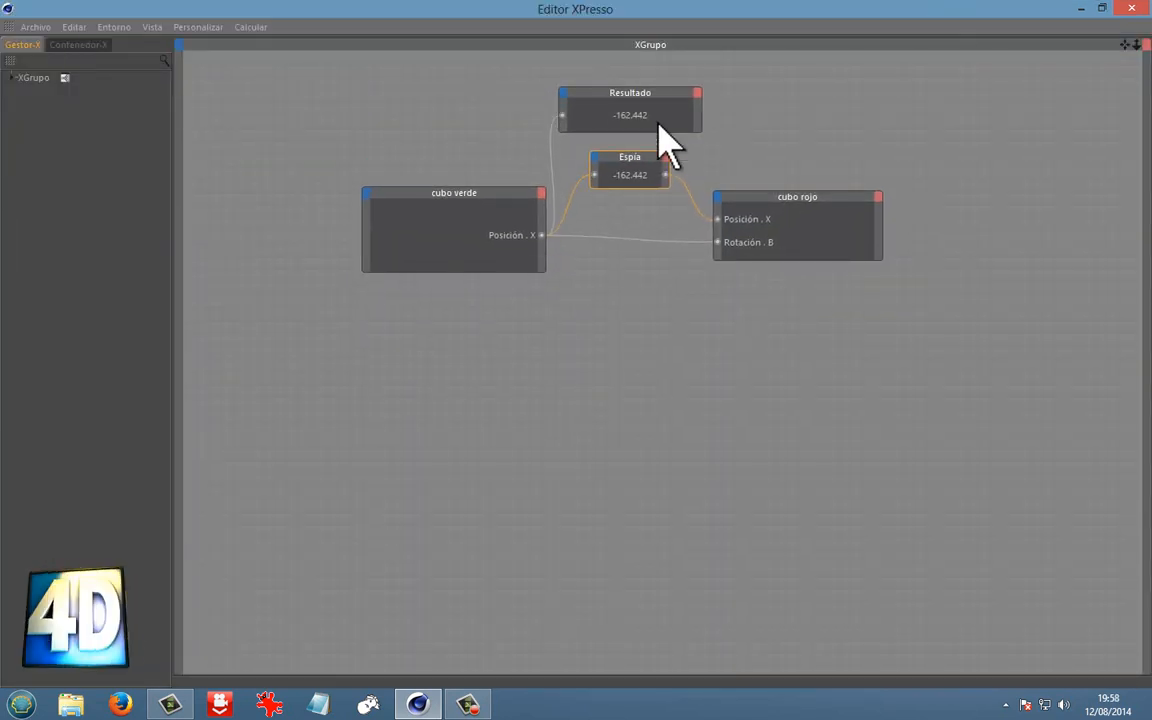
pyautogui.rightClick(578, 378)
pyautogui.moveTo(625, 381)
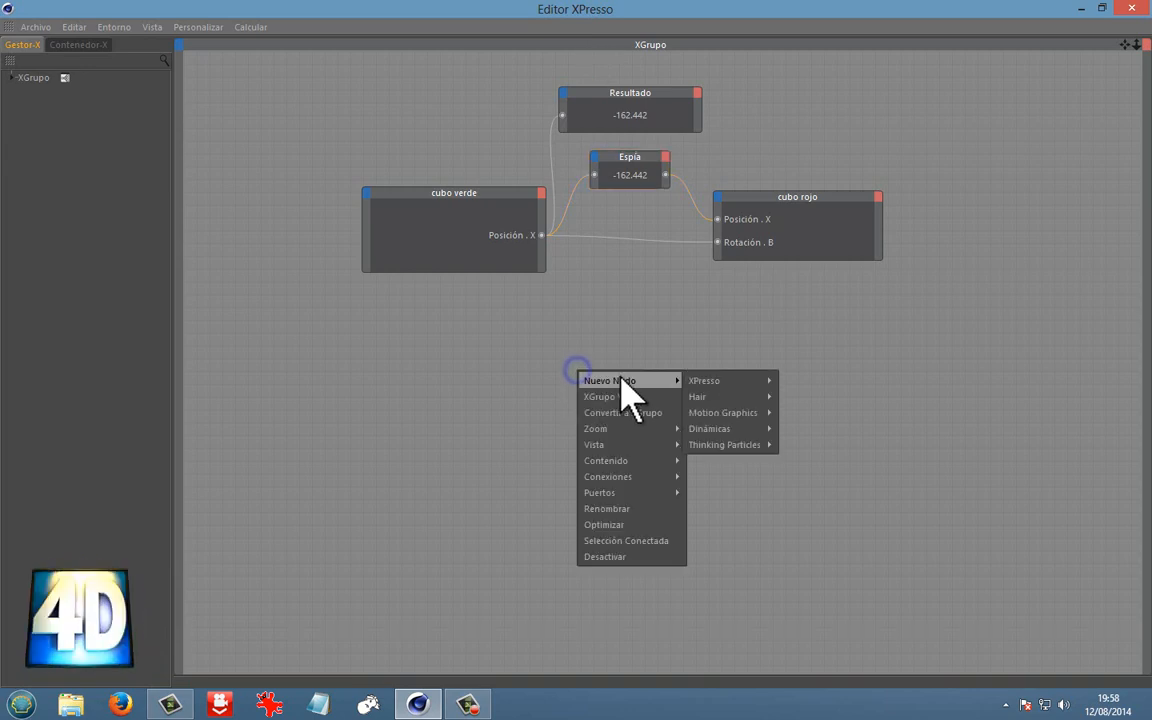
pyautogui.moveTo(740, 382)
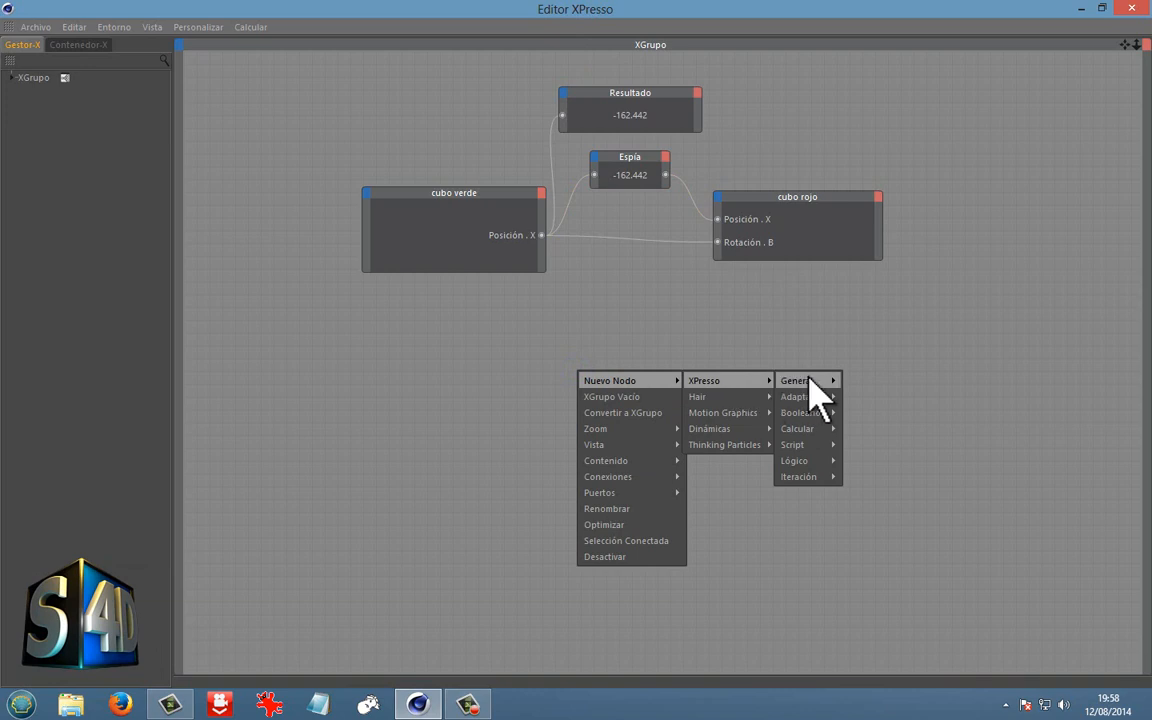
pyautogui.moveTo(808, 432)
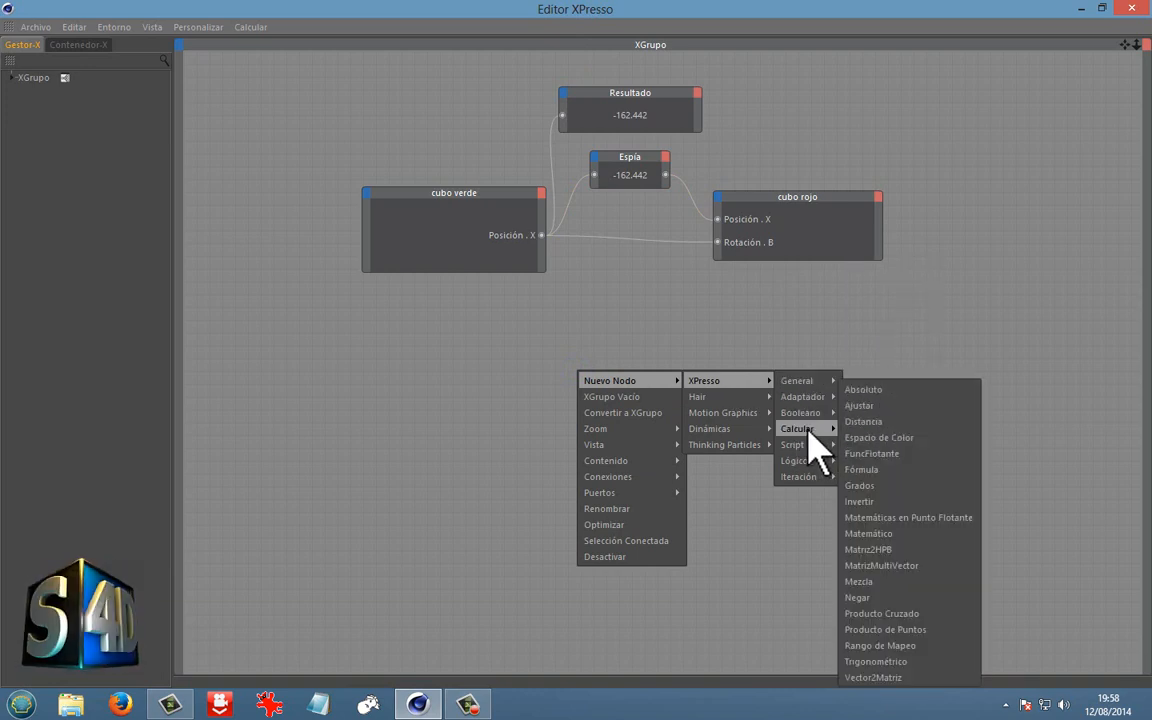
pyautogui.click(880, 646)
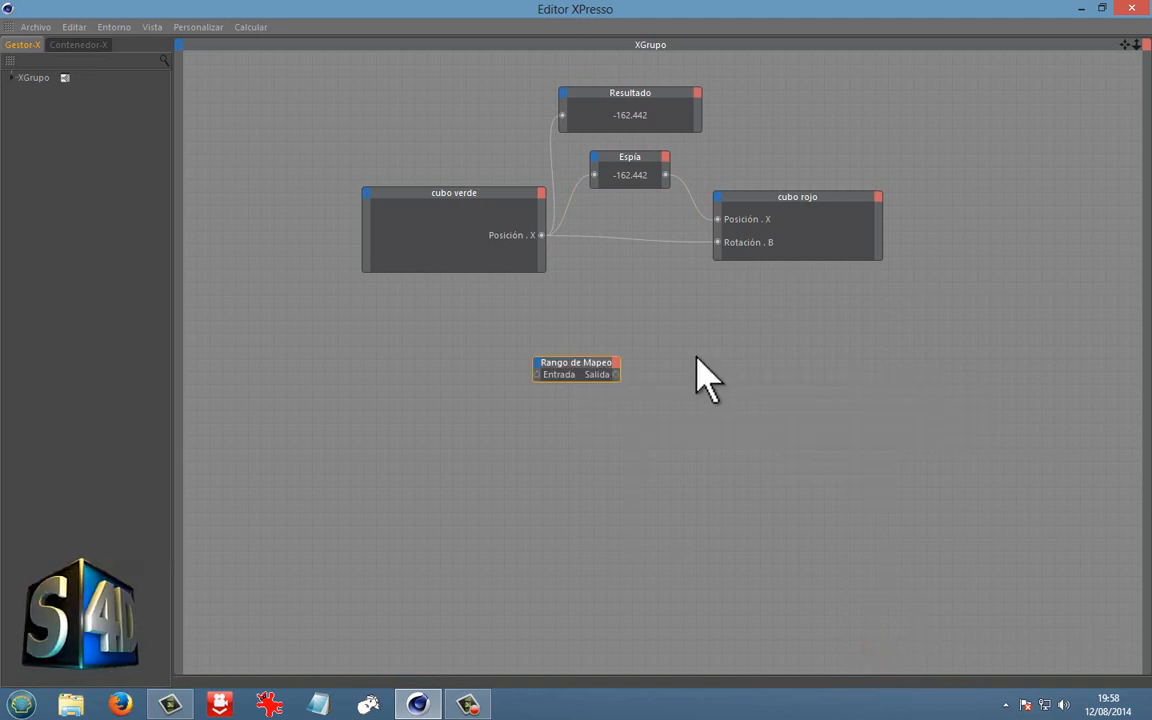
# Enlarge the Rango de Mapeo node and spread cubo verde and cubo rojo apart to make room for it between them.
pyautogui.moveTo(618, 356); pyautogui.dragTo(696, 320)
pyautogui.moveTo(546, 200); pyautogui.dragTo(541, 233)
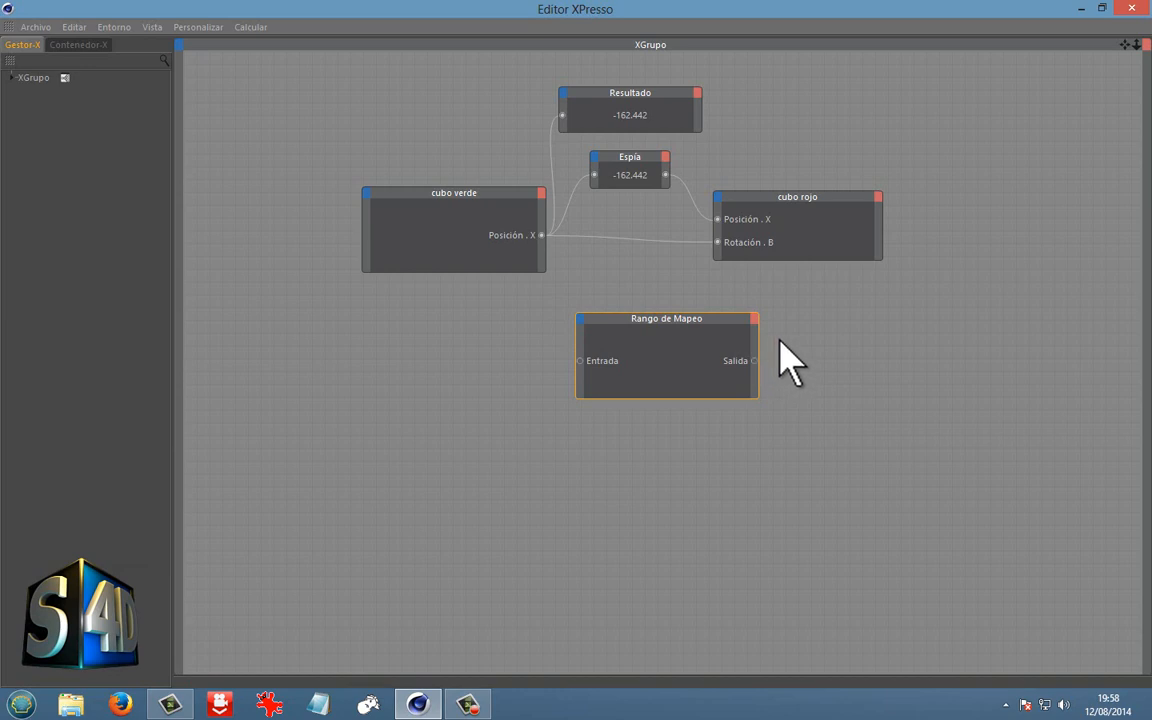
pyautogui.moveTo(473, 190); pyautogui.dragTo(379, 190)
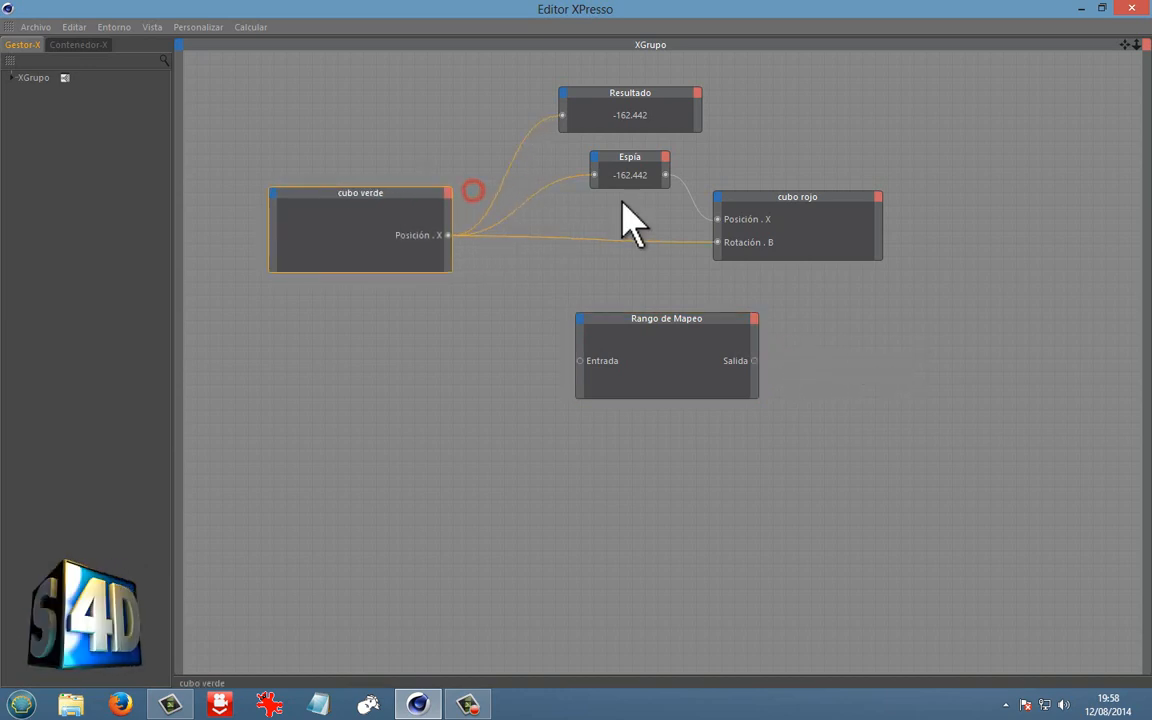
pyautogui.moveTo(829, 197); pyautogui.dragTo(926, 198)
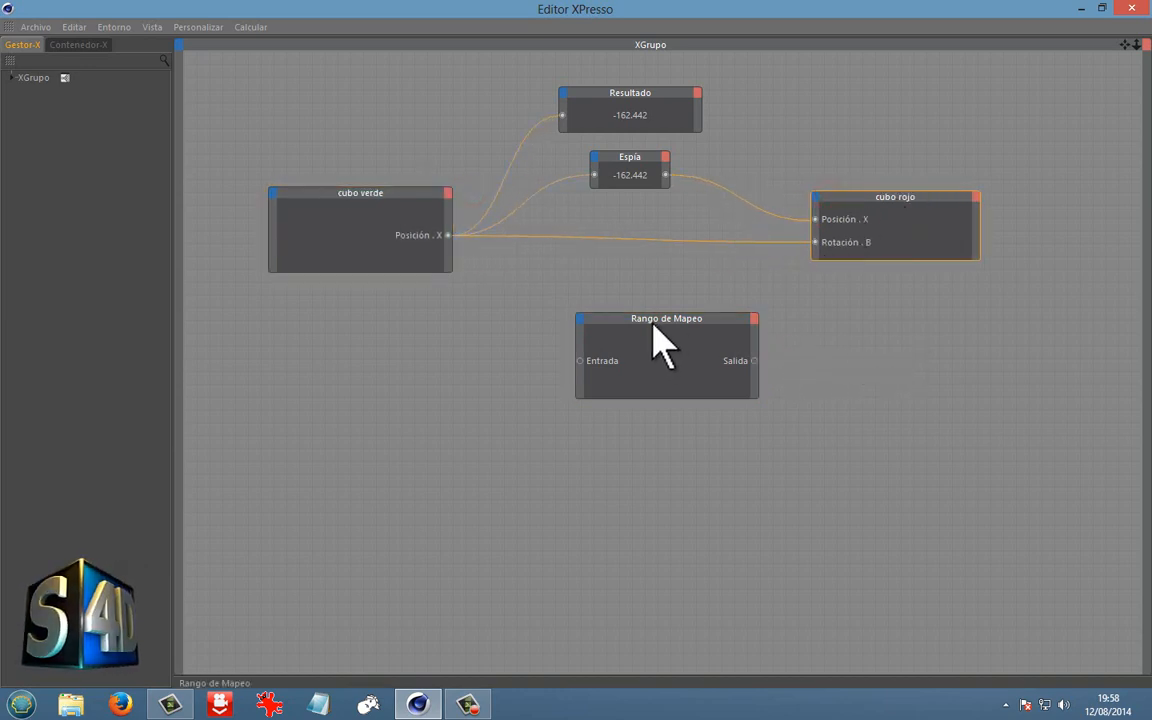
pyautogui.moveTo(647, 319); pyautogui.dragTo(620, 292)
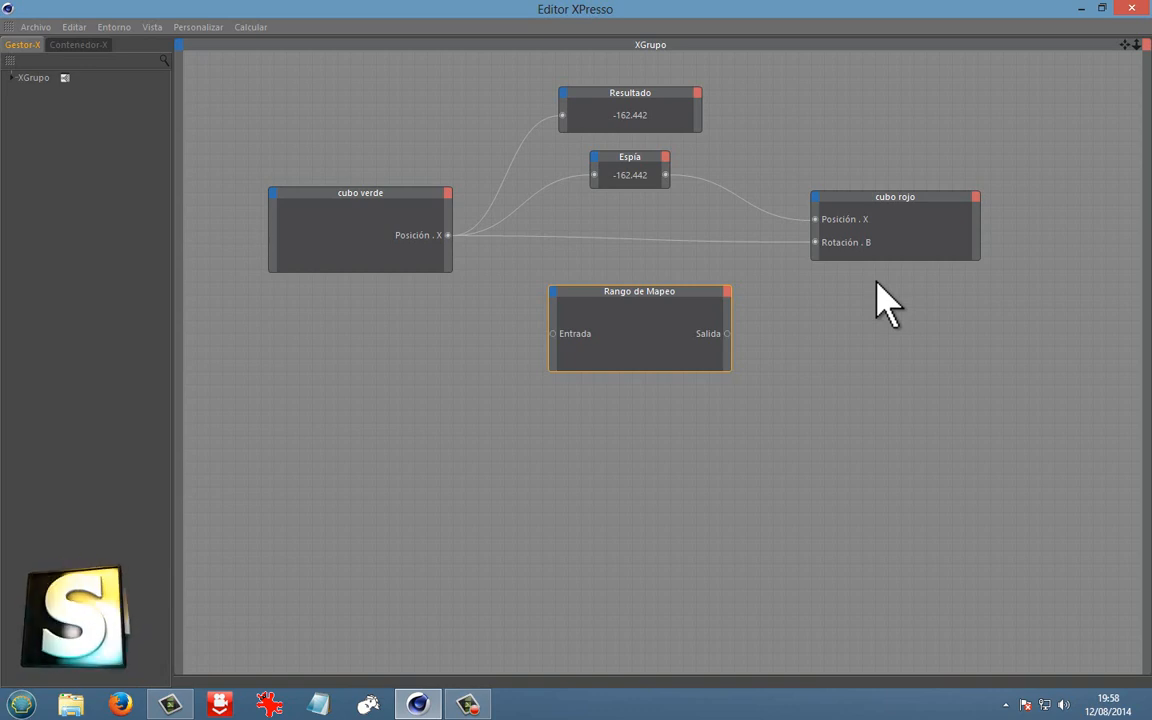
# Remove the direct link to cubo rojo's Rotación . B and connect cubo verde's Posición . X to Rango de Mapeo's Entrada.
pyautogui.click(683, 240)
pyautogui.moveTo(684, 303); pyautogui.dragTo(679, 257)
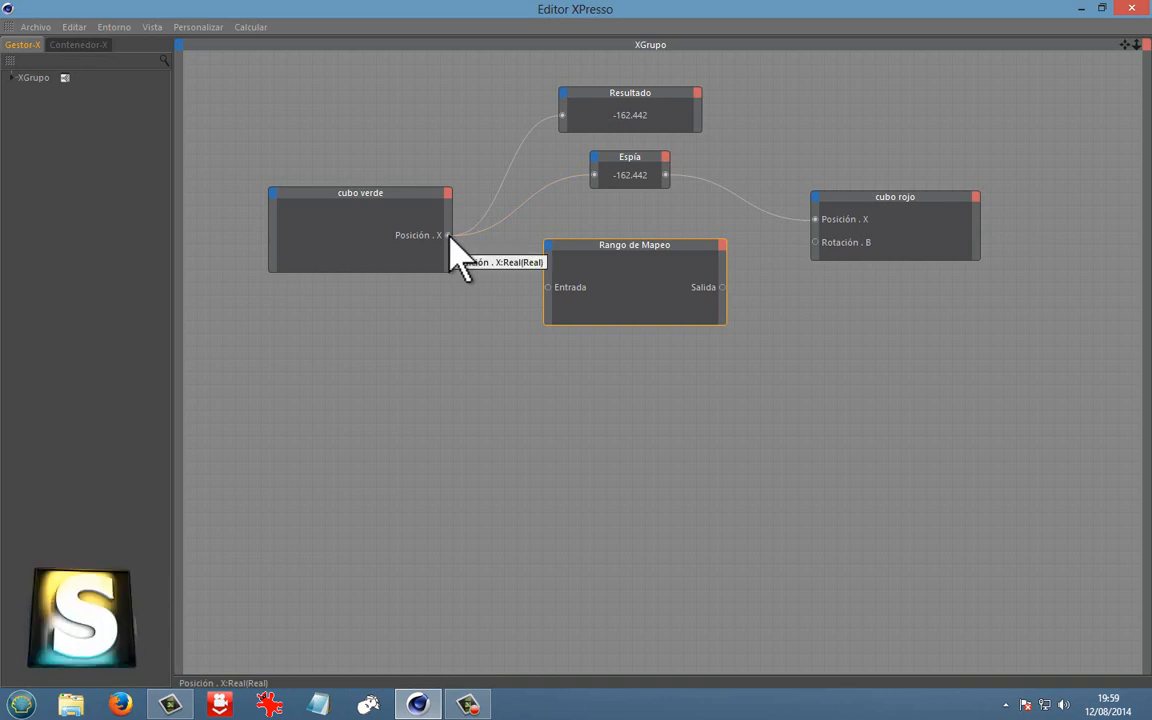
pyautogui.moveTo(450, 238); pyautogui.dragTo(585, 268)
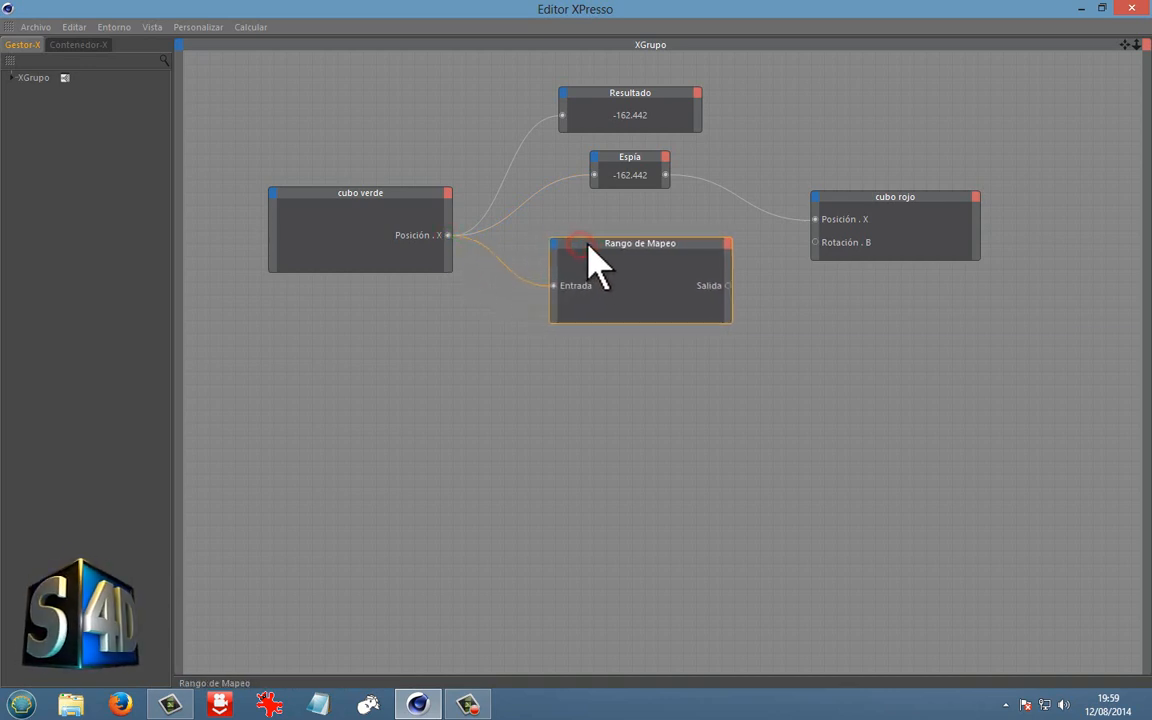
# Duplicate the Espía node between Rango de Mapeo and a shifted cubo rojo, and link Salida through it to Rotación . B.
pyautogui.click(612, 163)
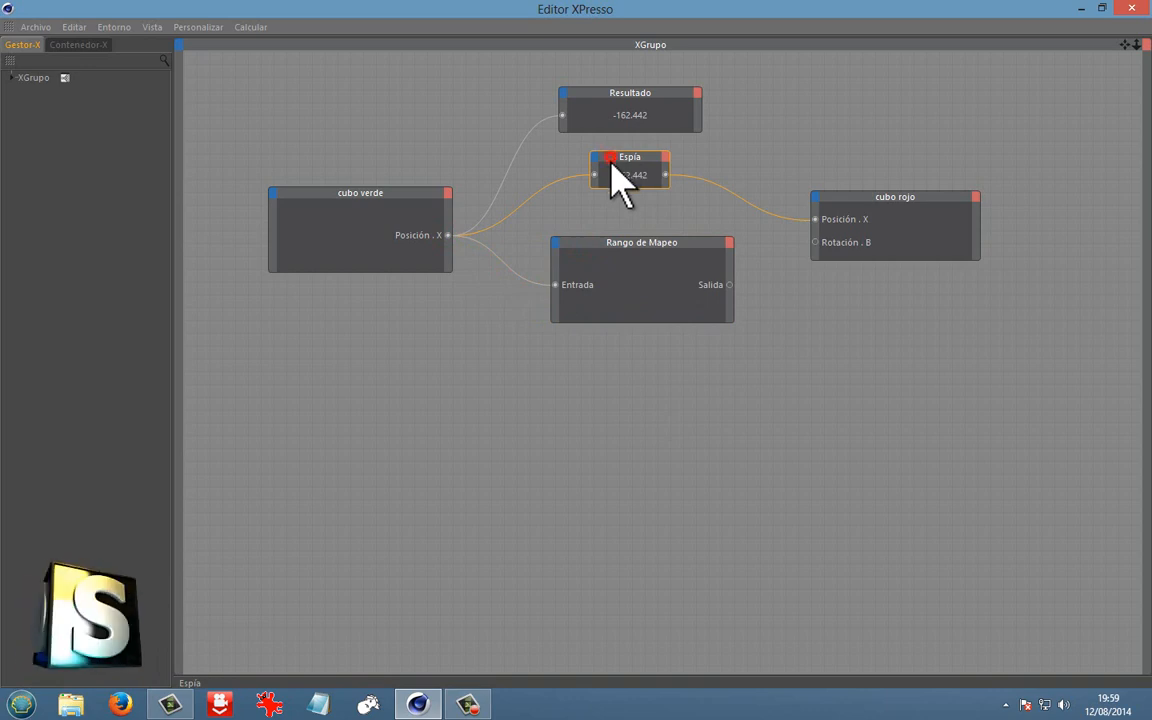
pyautogui.moveTo(612, 168); pyautogui.dragTo(779, 357)
pyautogui.moveTo(702, 265); pyautogui.dragTo(673, 264)
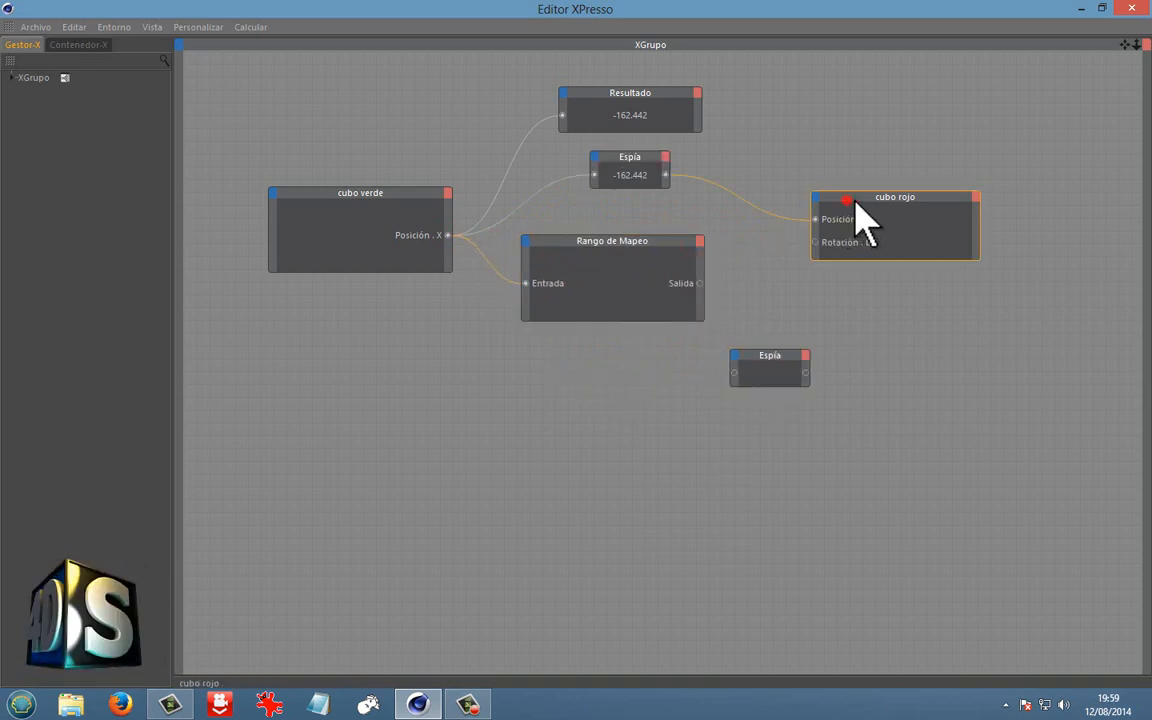
pyautogui.moveTo(846, 200); pyautogui.dragTo(931, 198)
pyautogui.moveTo(789, 352); pyautogui.dragTo(821, 261)
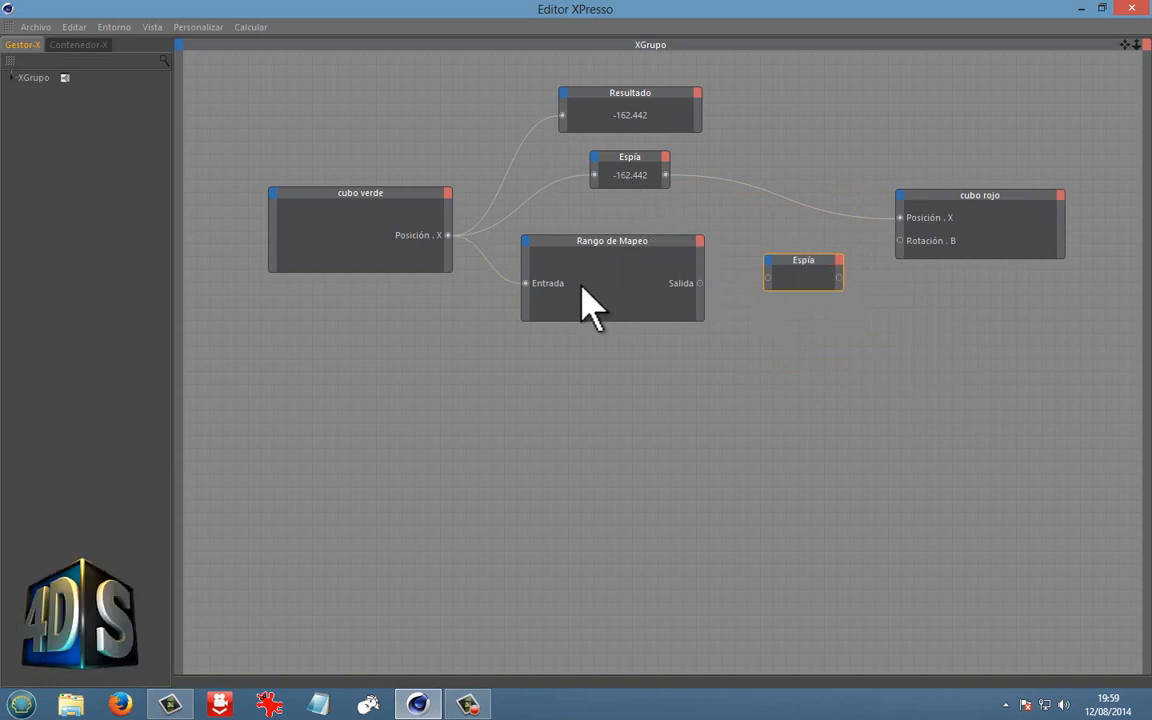
pyautogui.moveTo(700, 283); pyautogui.dragTo(770, 292)
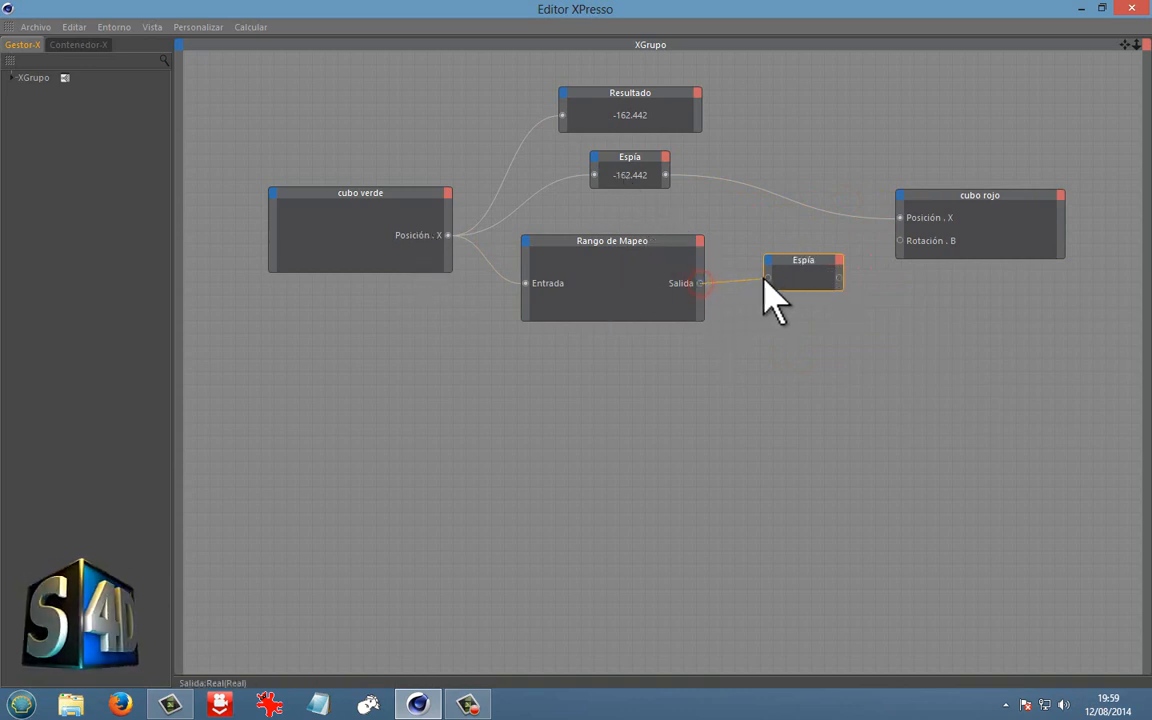
pyautogui.moveTo(838, 277); pyautogui.dragTo(899, 241)
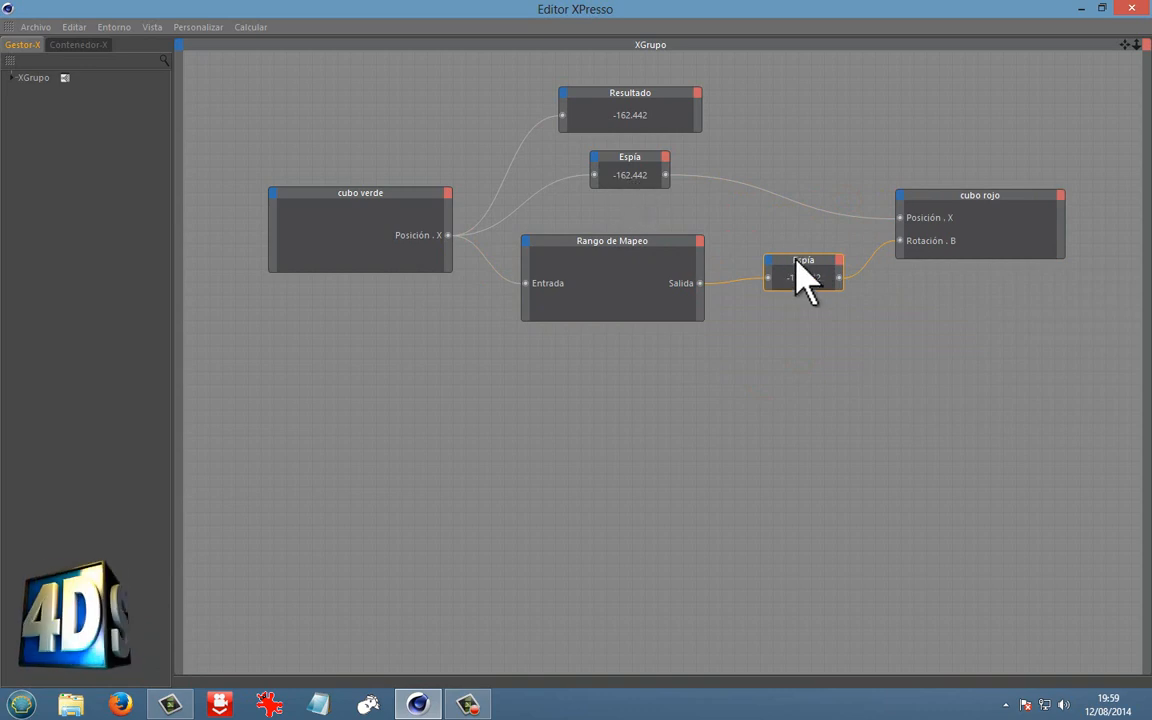
# Select Rango de Mapeo, restore the XPresso editor beside the attributes and show the node's Nodo and Parámetros settings together.
pyautogui.click(657, 242)
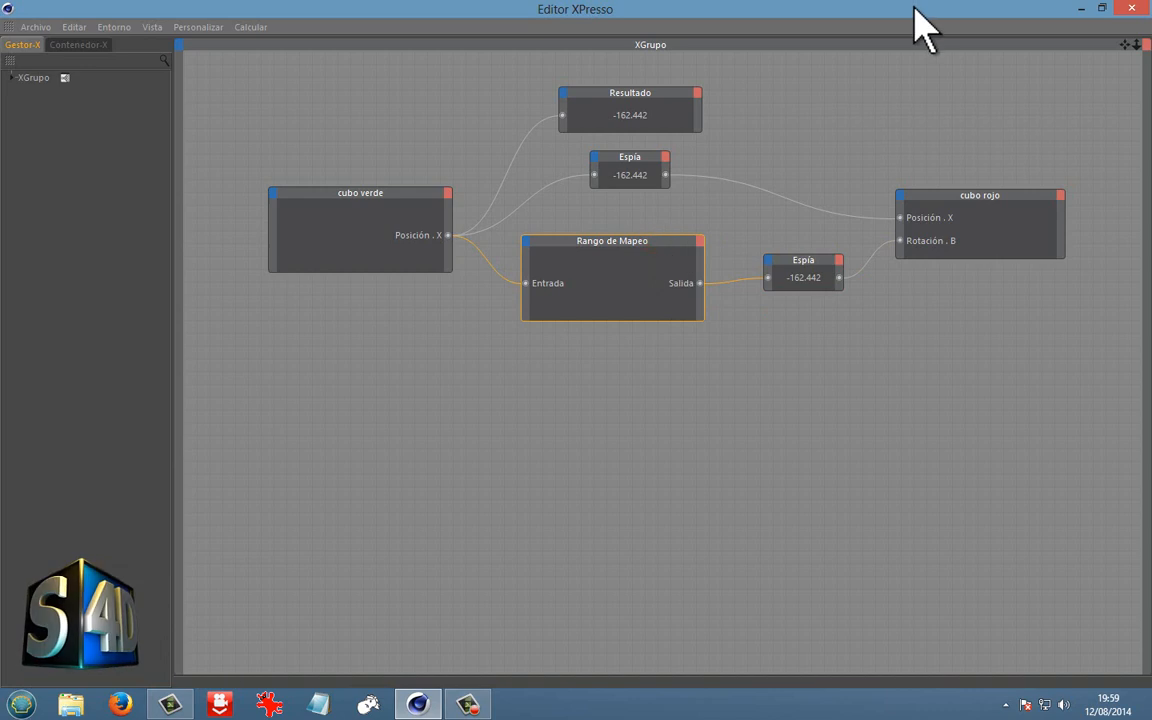
pyautogui.moveTo(832, 12); pyautogui.dragTo(308, 60)
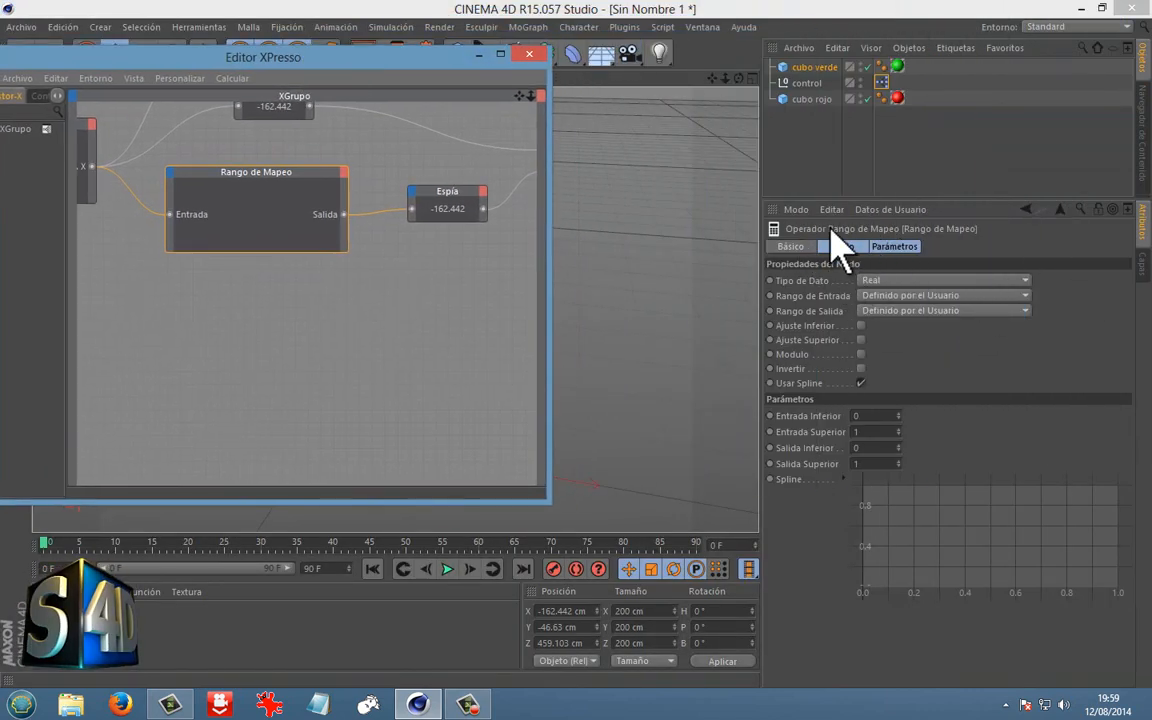
pyautogui.moveTo(823, 200); pyautogui.dragTo(833, 165)
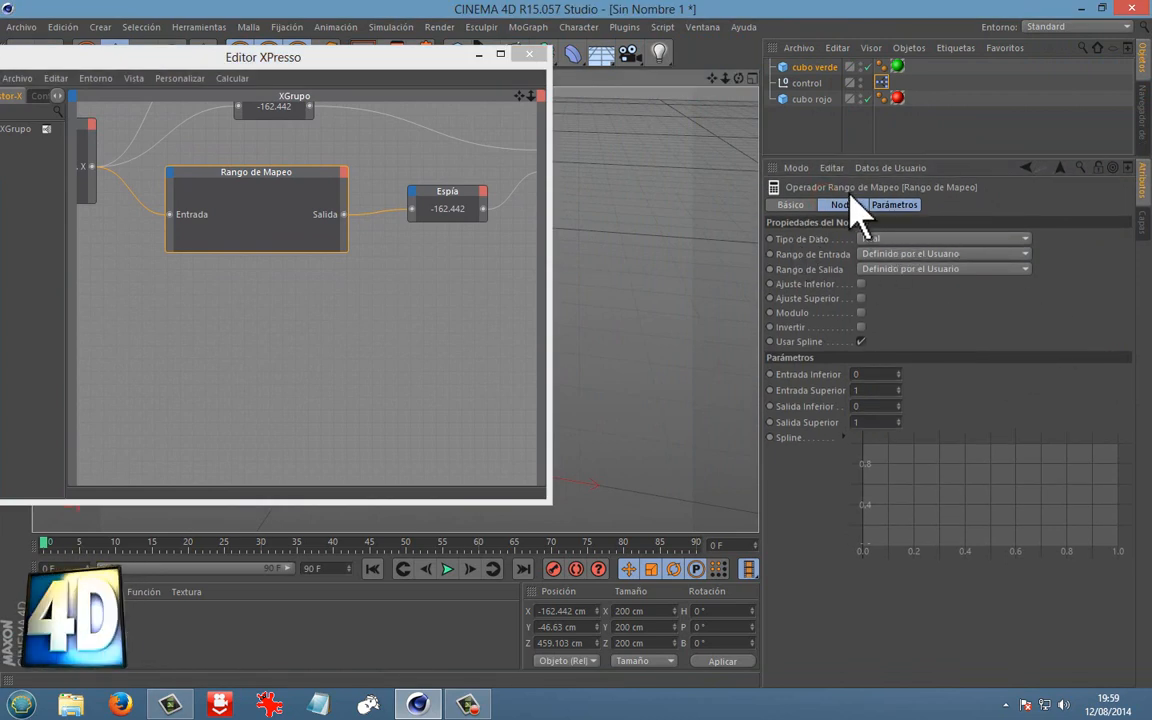
pyautogui.moveTo(757, 229); pyautogui.dragTo(751, 227)
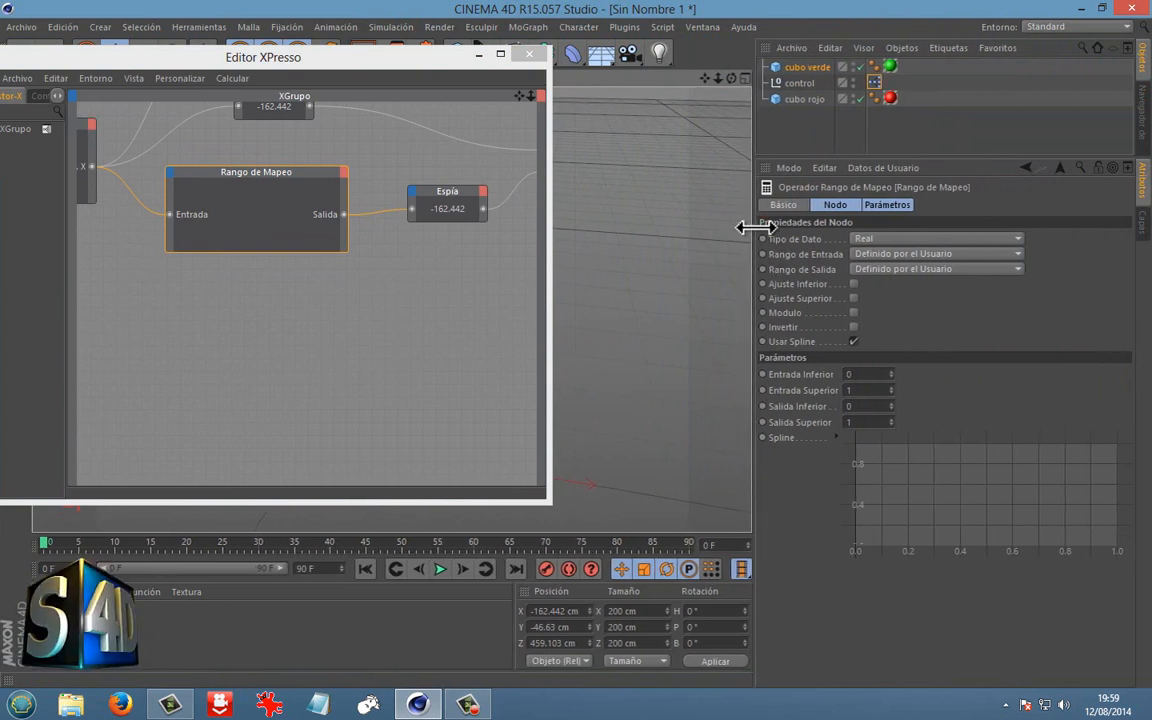
pyautogui.click(884, 205)
pyautogui.click(848, 205)
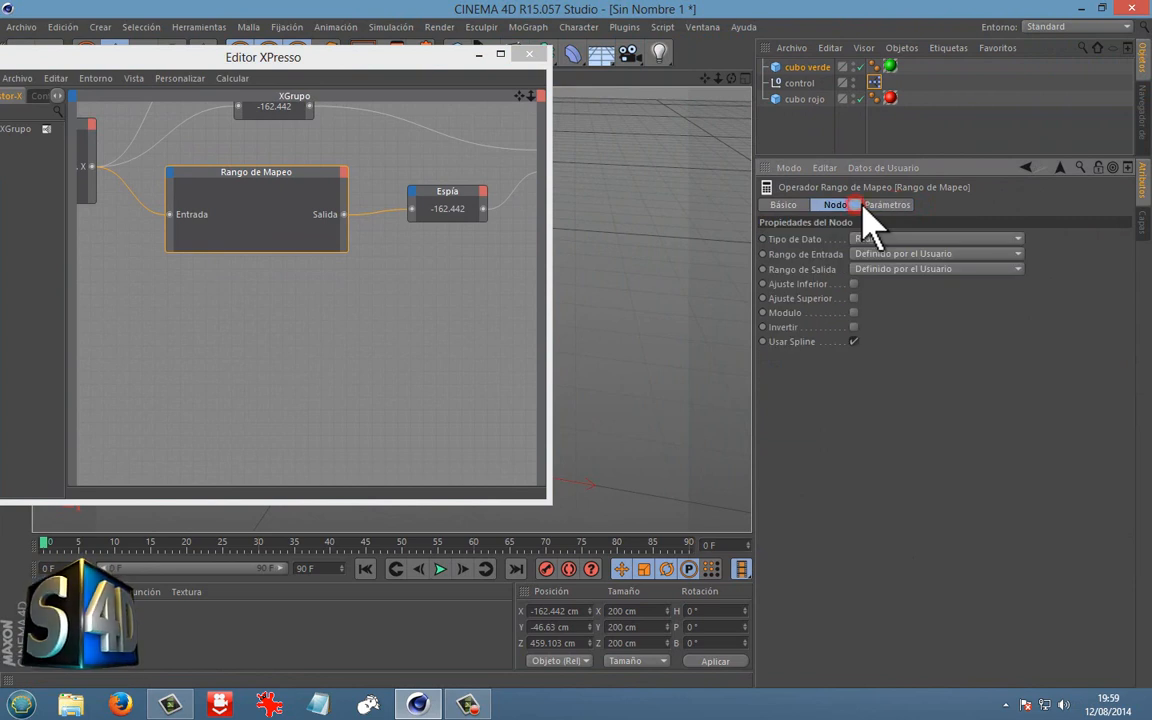
pyautogui.keyDown('shift'); pyautogui.click(866, 205); pyautogui.keyUp('shift')
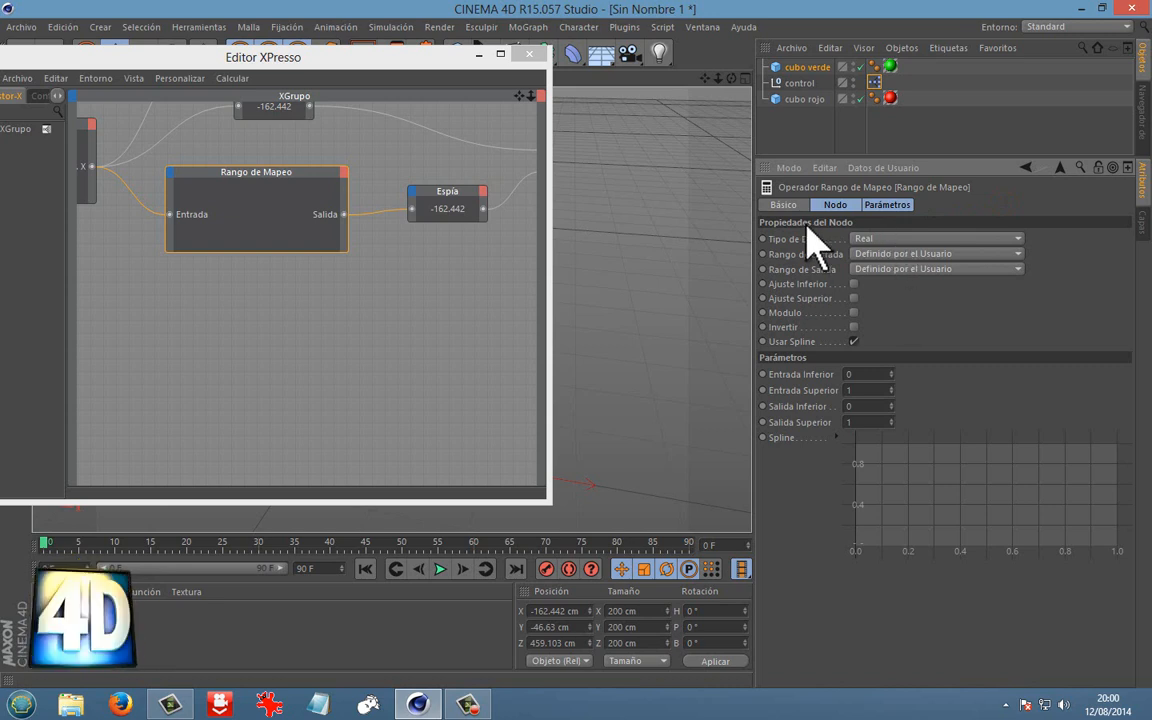
pyautogui.moveTo(548, 321); pyautogui.dragTo(652, 322)
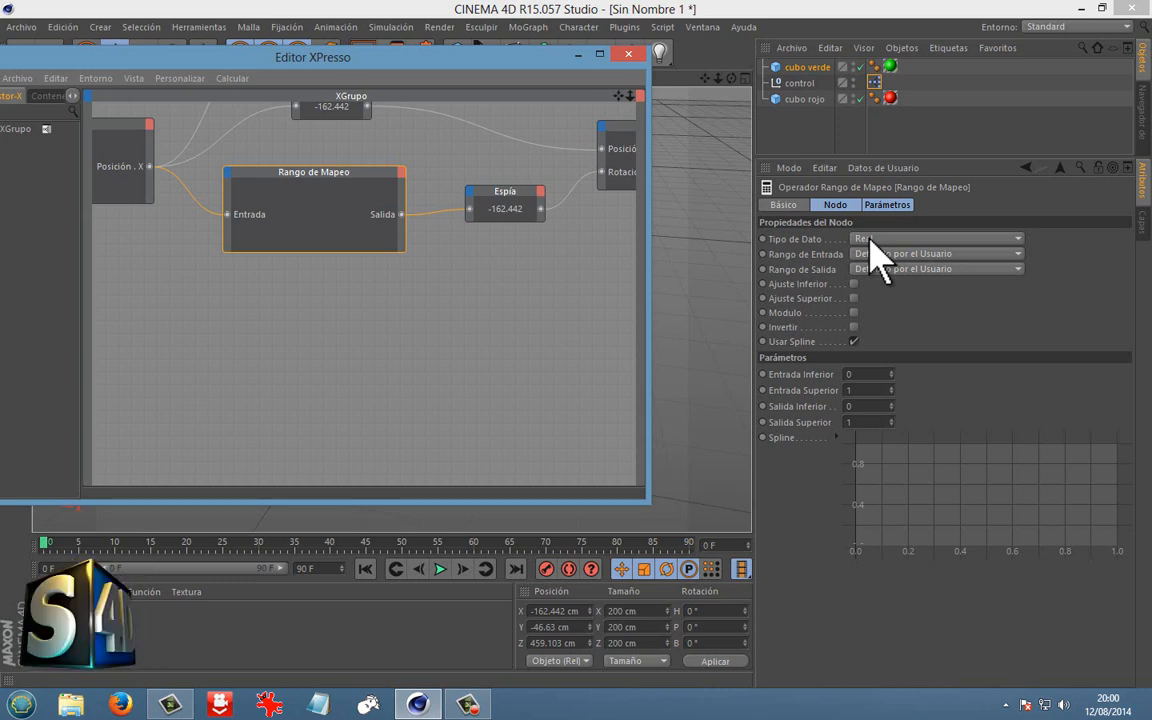
# Keep Rango de Mapeo's Tipo de Dato as Real and set Entrada Superior to 1000.
pyautogui.click(905, 321)
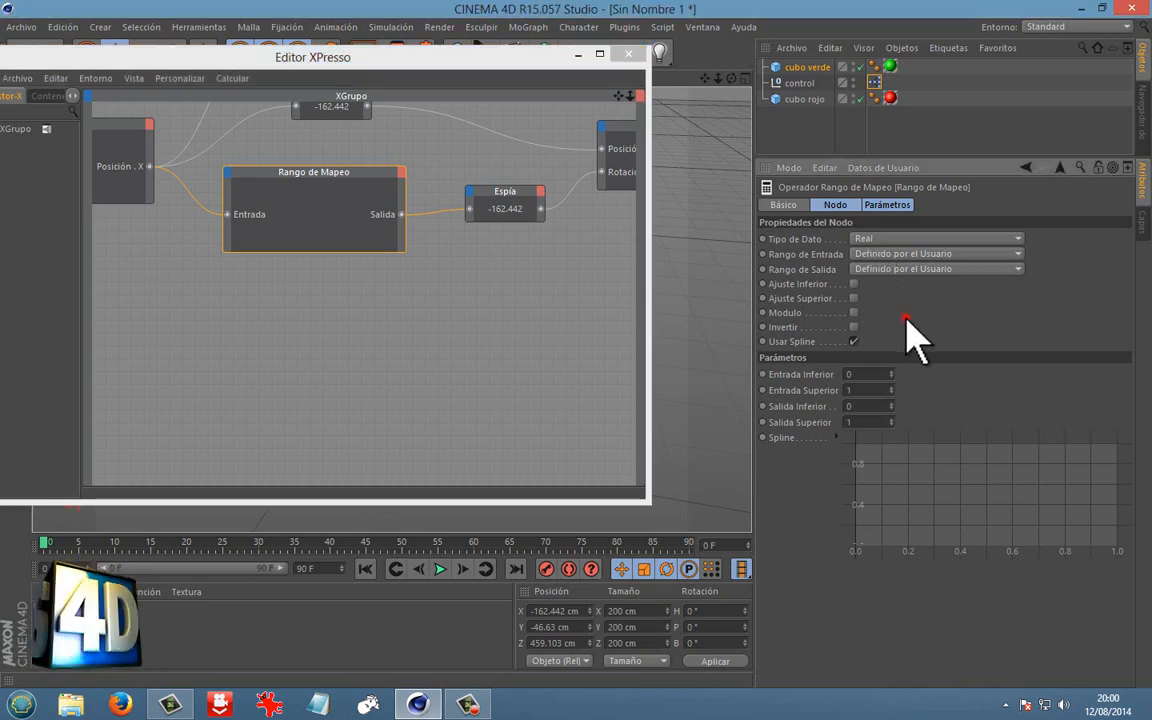
pyautogui.click(870, 238)
pyautogui.click(913, 299)
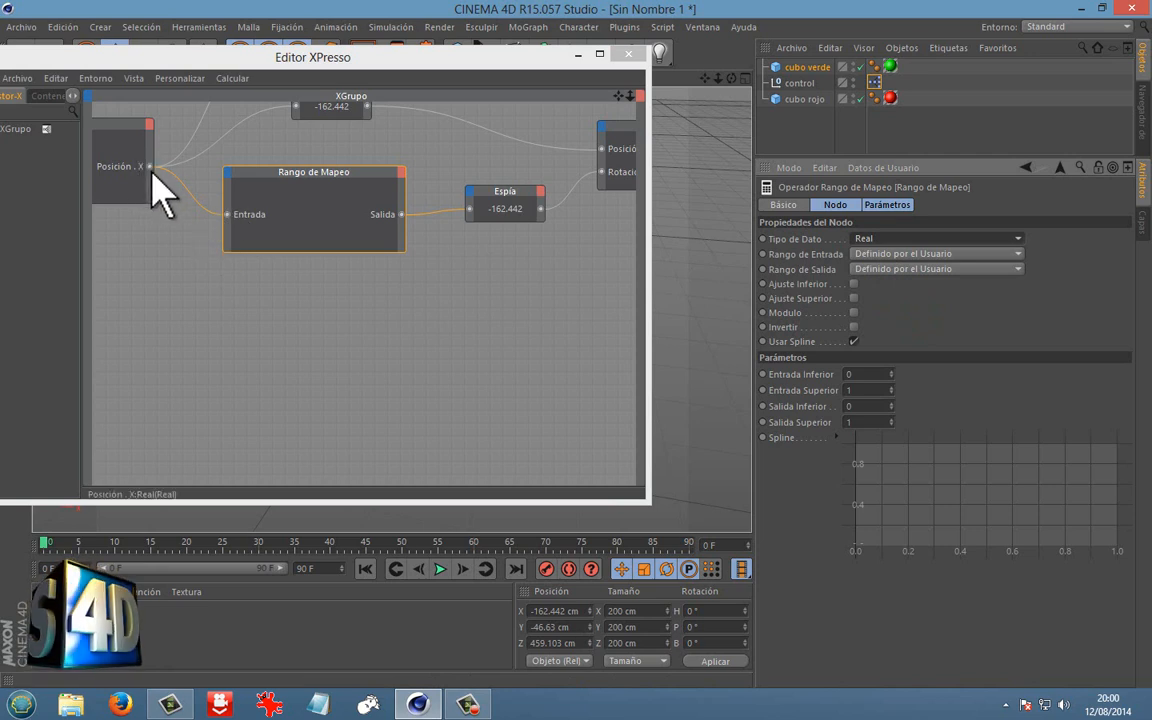
pyautogui.click(873, 390)
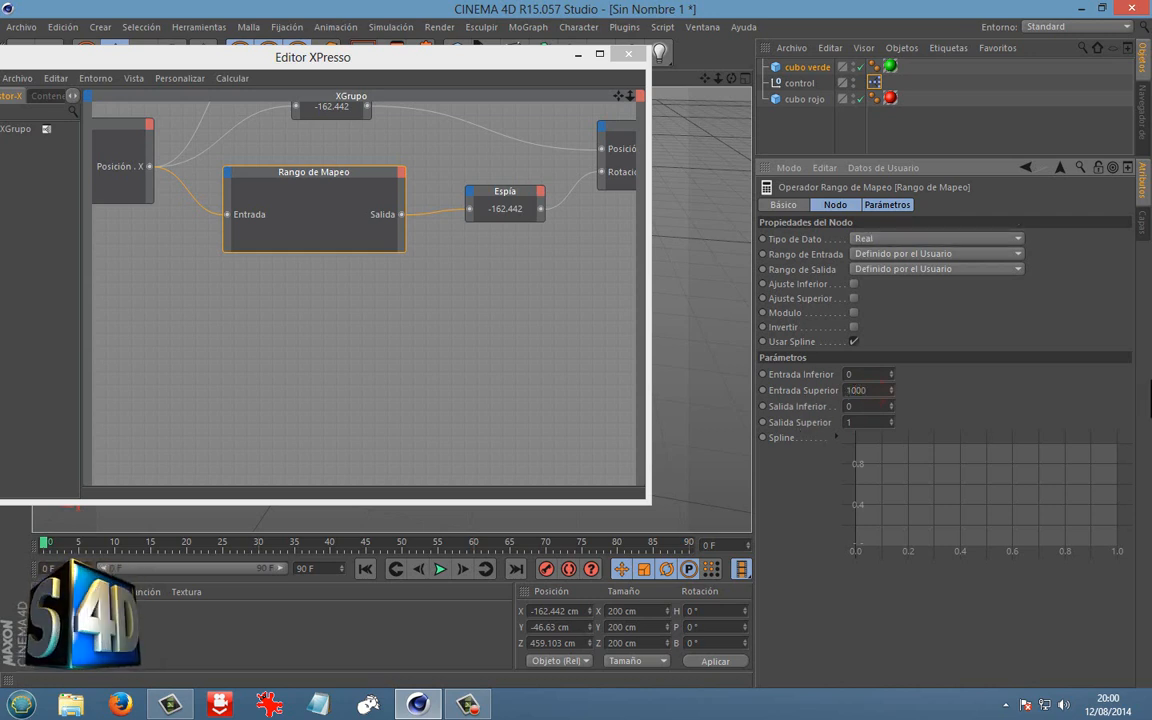
pyautogui.click(969, 316)
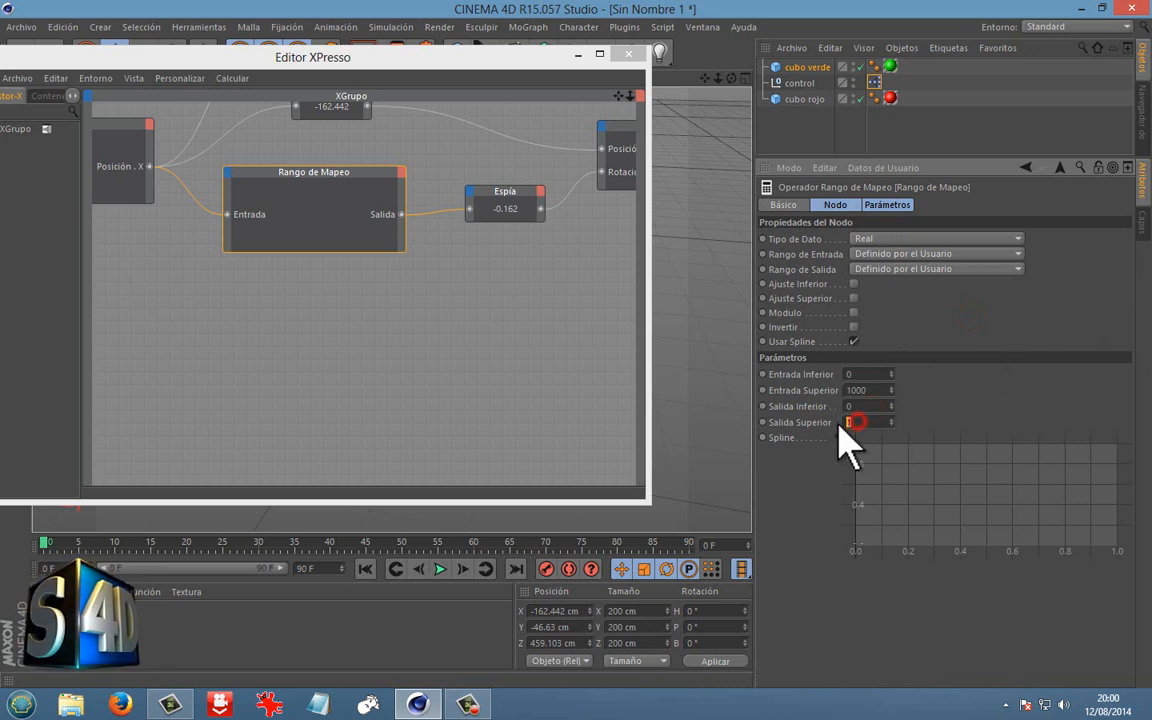
# Set Rango de Mapeo's Salida Superior to 360 and its Rango de Salida to Grados.
pyautogui.write('0')
pyautogui.press('Return')
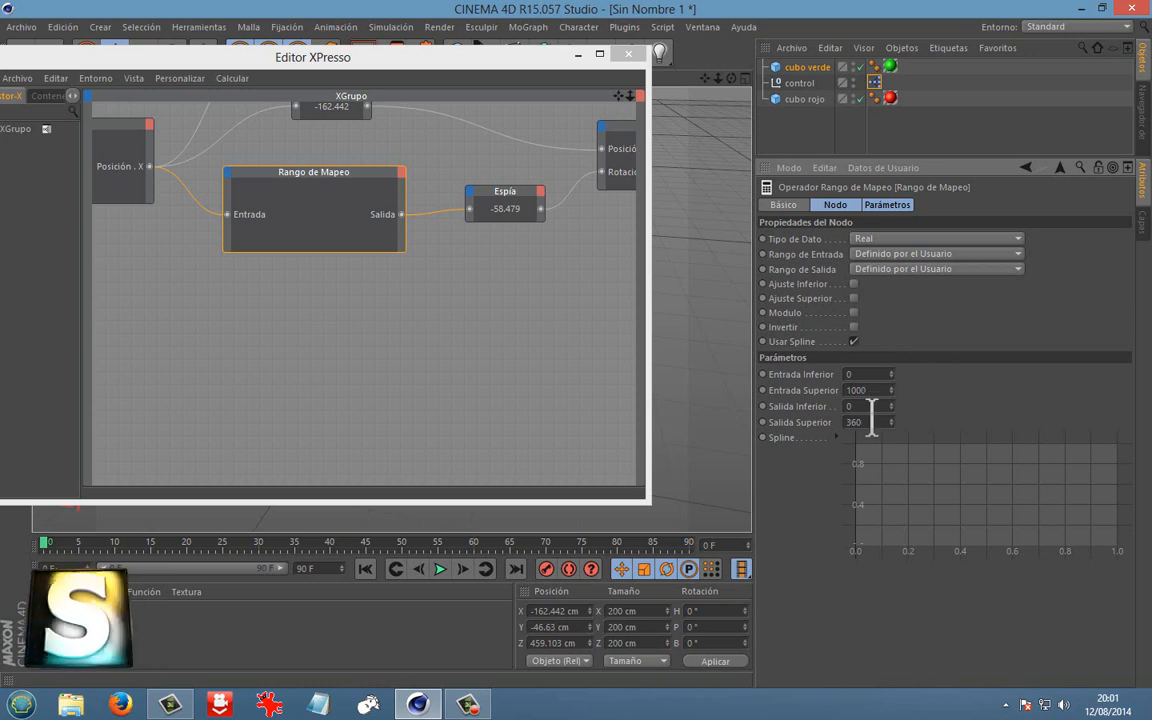
pyautogui.click(884, 269)
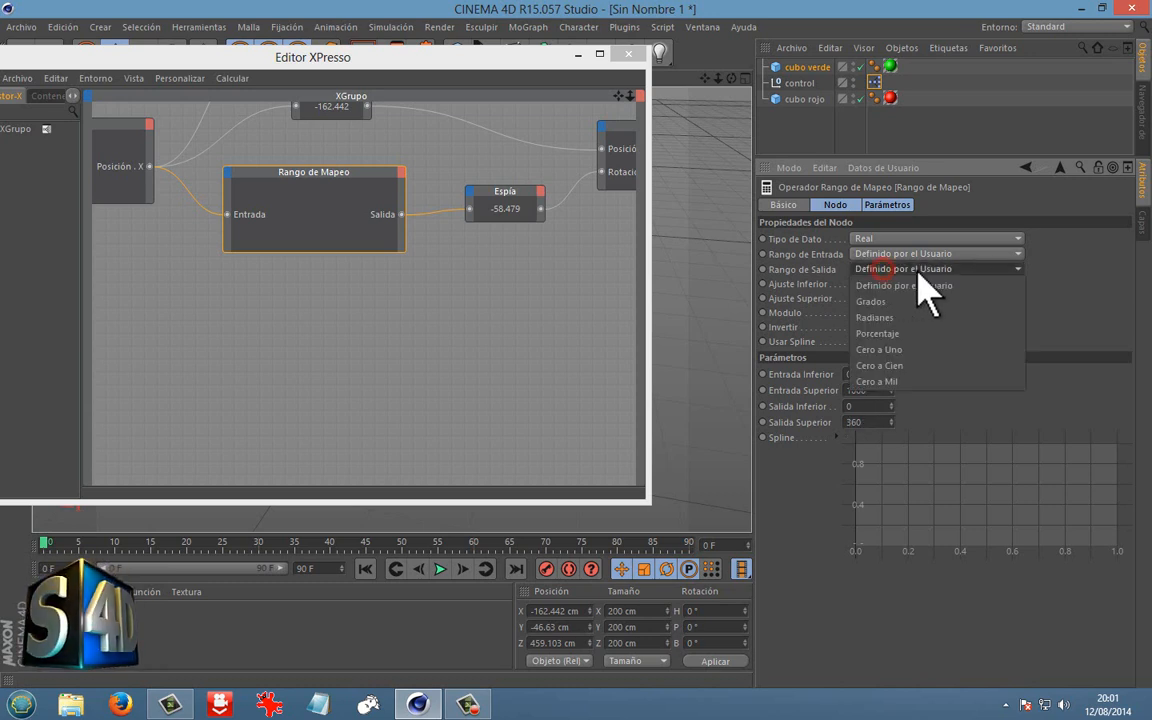
pyautogui.click(873, 299)
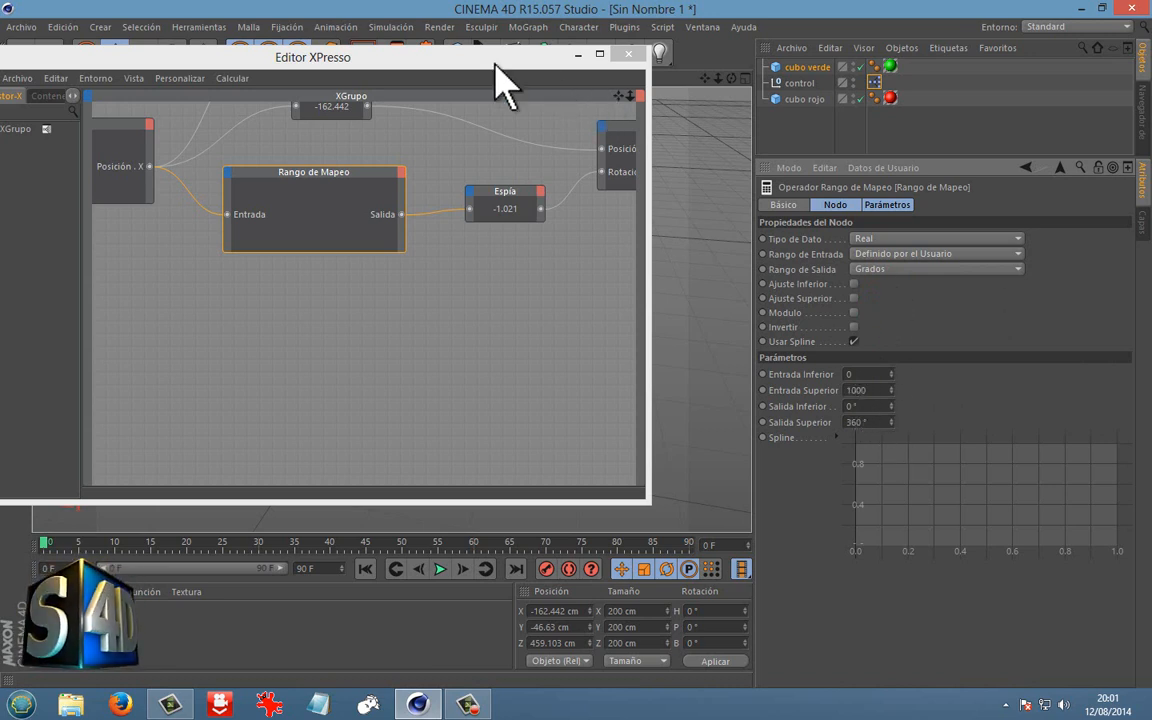
# Move the XPresso editor clear of the viewport and shift cubo verde along its axes to test cubo rojo's mapped rotation.
pyautogui.moveTo(457, 62); pyautogui.dragTo(506, 188)
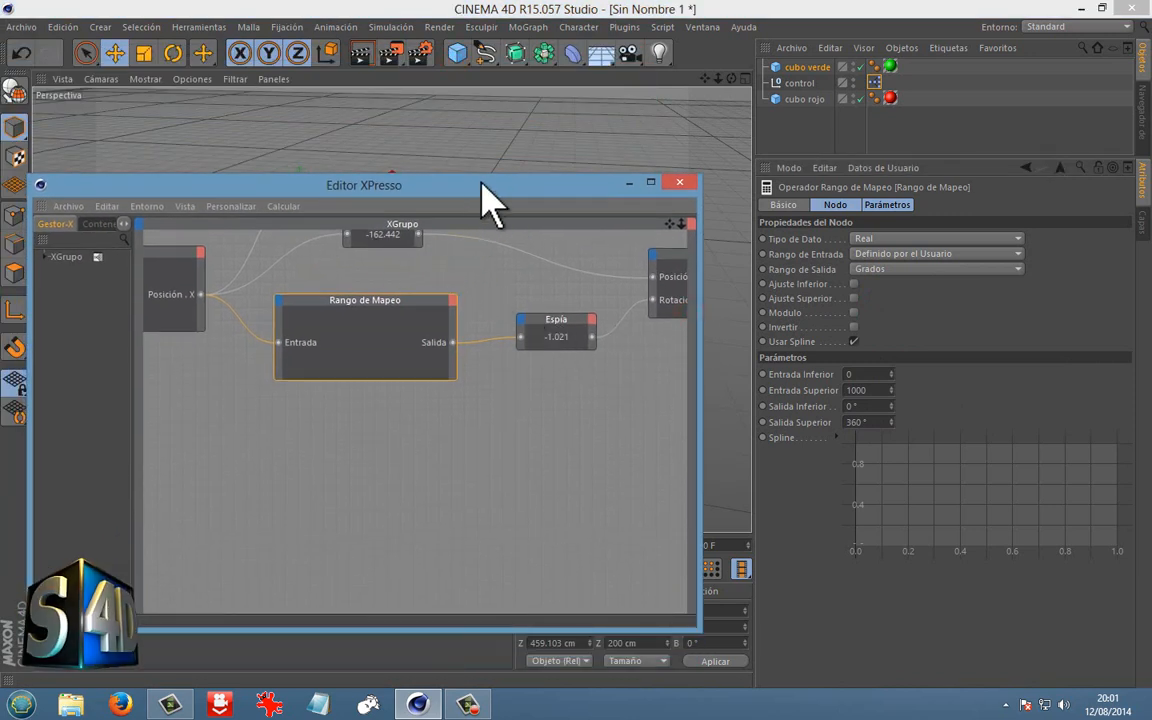
pyautogui.moveTo(483, 185); pyautogui.dragTo(488, 168)
pyautogui.keyDown('alt'); pyautogui.moveTo(452, 248); pyautogui.dragTo(446, 291, button='middle'); pyautogui.keyUp('alt')
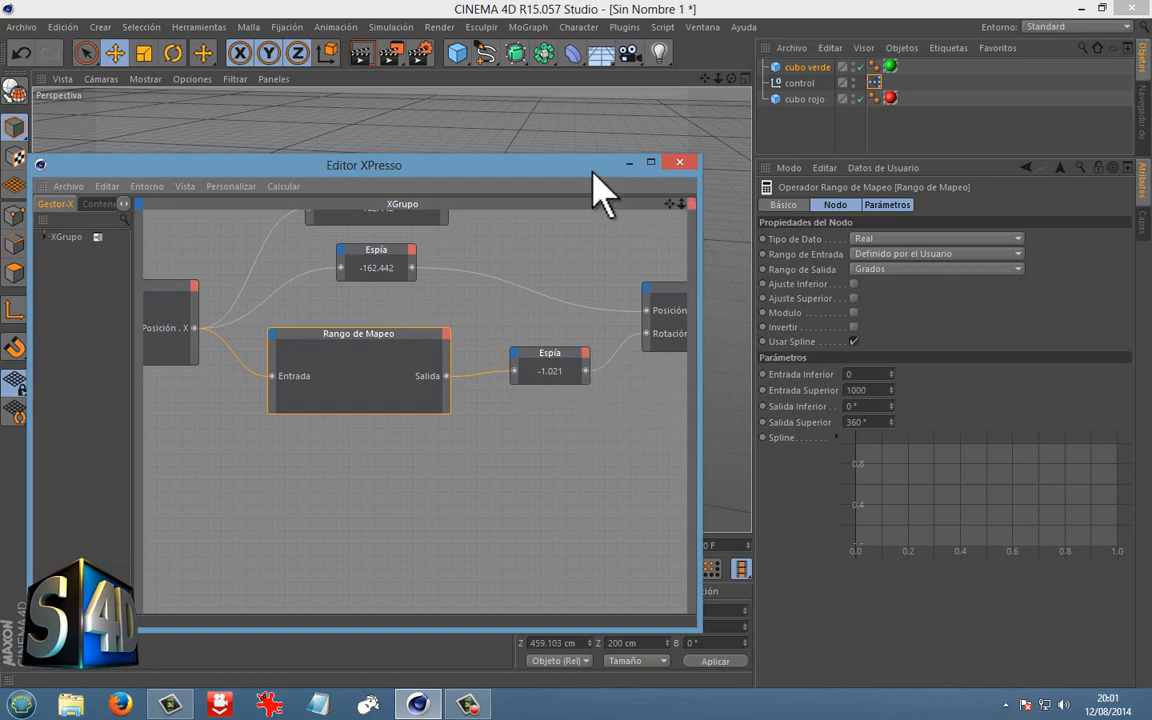
pyautogui.moveTo(593, 172); pyautogui.dragTo(680, 608)
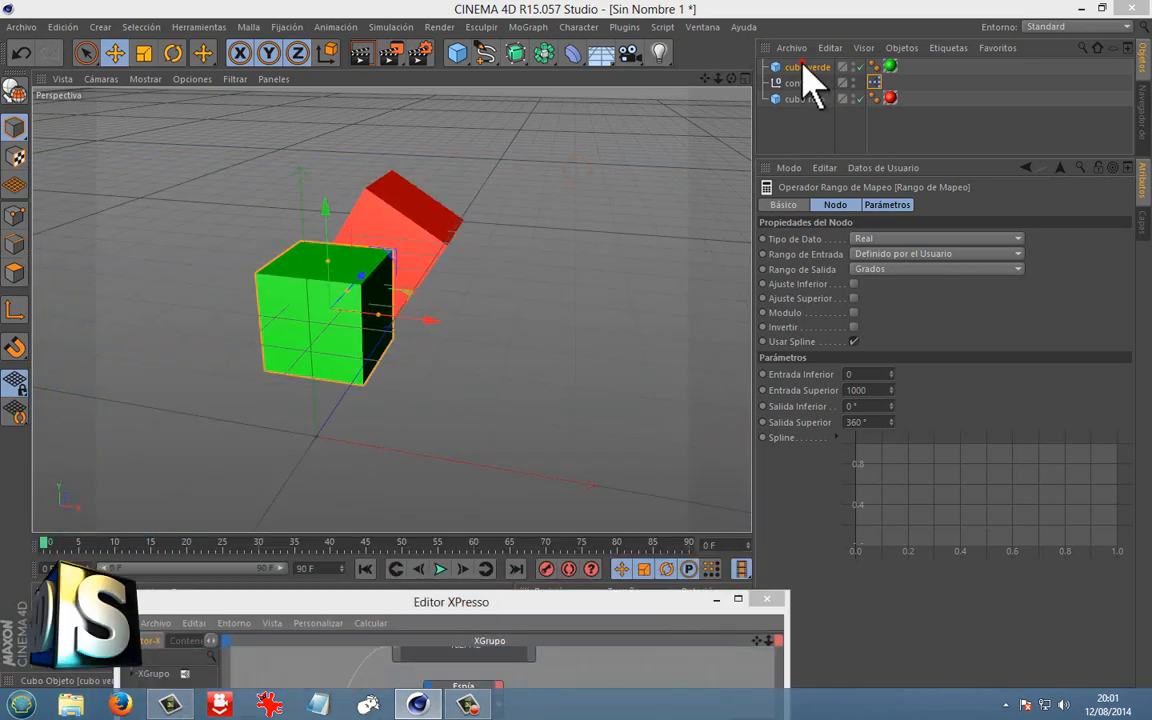
pyautogui.click(803, 66)
pyautogui.moveTo(422, 329); pyautogui.dragTo(412, 280)
pyautogui.keyDown('alt'); pyautogui.moveTo(390, 244); pyautogui.dragTo(553, 249); pyautogui.keyUp('alt')
pyautogui.moveTo(442, 296); pyautogui.dragTo(555, 321)
# Make cubo rojo editable, scale it into a thin slab along Z and move it about 79 cm along Z toward cubo verde.
pyautogui.click(612, 288)
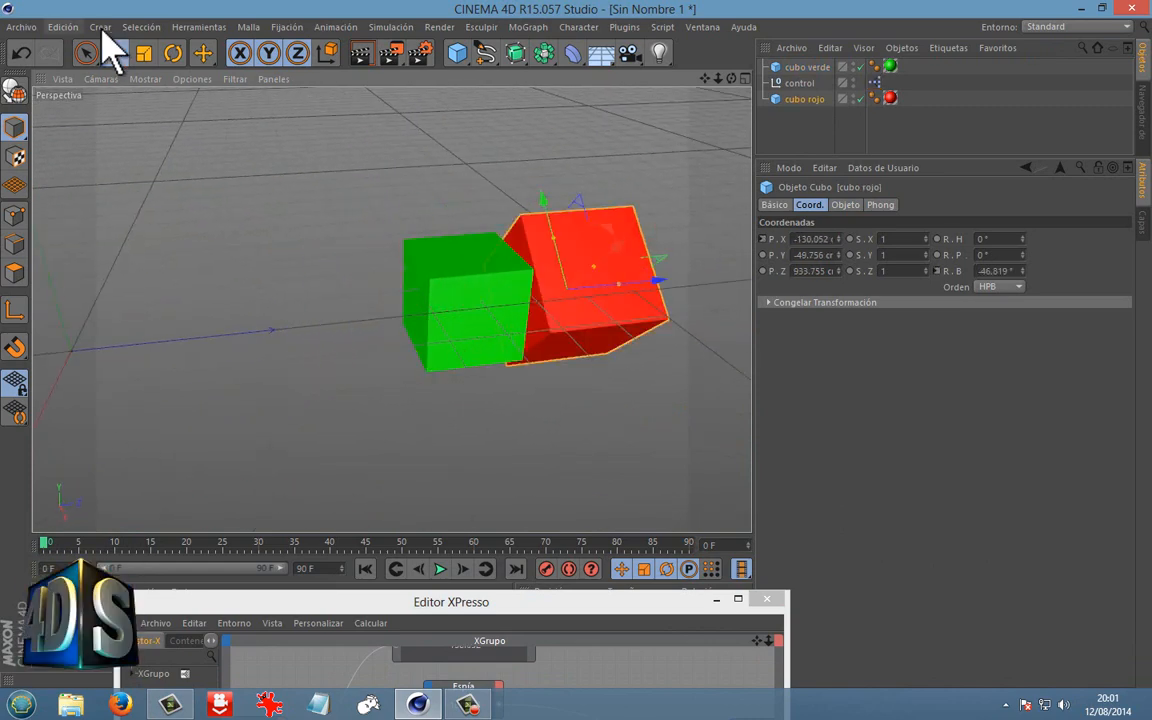
pyautogui.click(144, 53)
pyautogui.moveTo(674, 298)
pyautogui.mouseDown()
pyautogui.moveTo(633, 288)
pyautogui.moveTo(672, 283)
pyautogui.mouseUp()
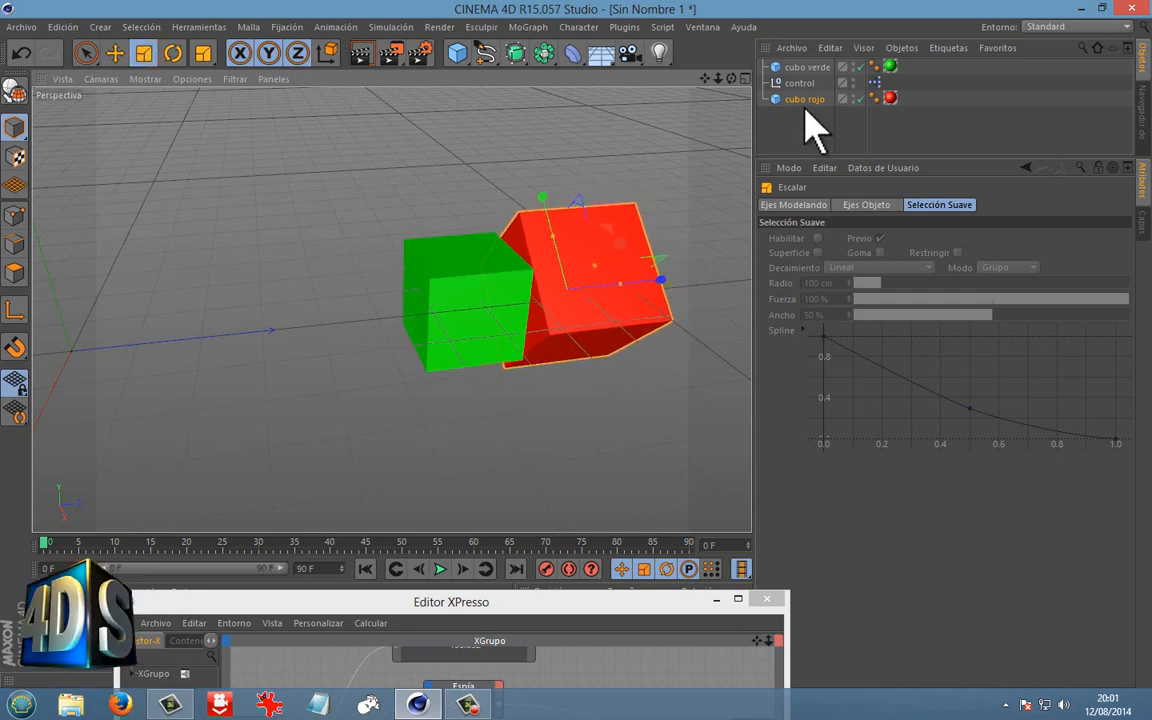
pyautogui.click(805, 99)
pyautogui.click(13, 90)
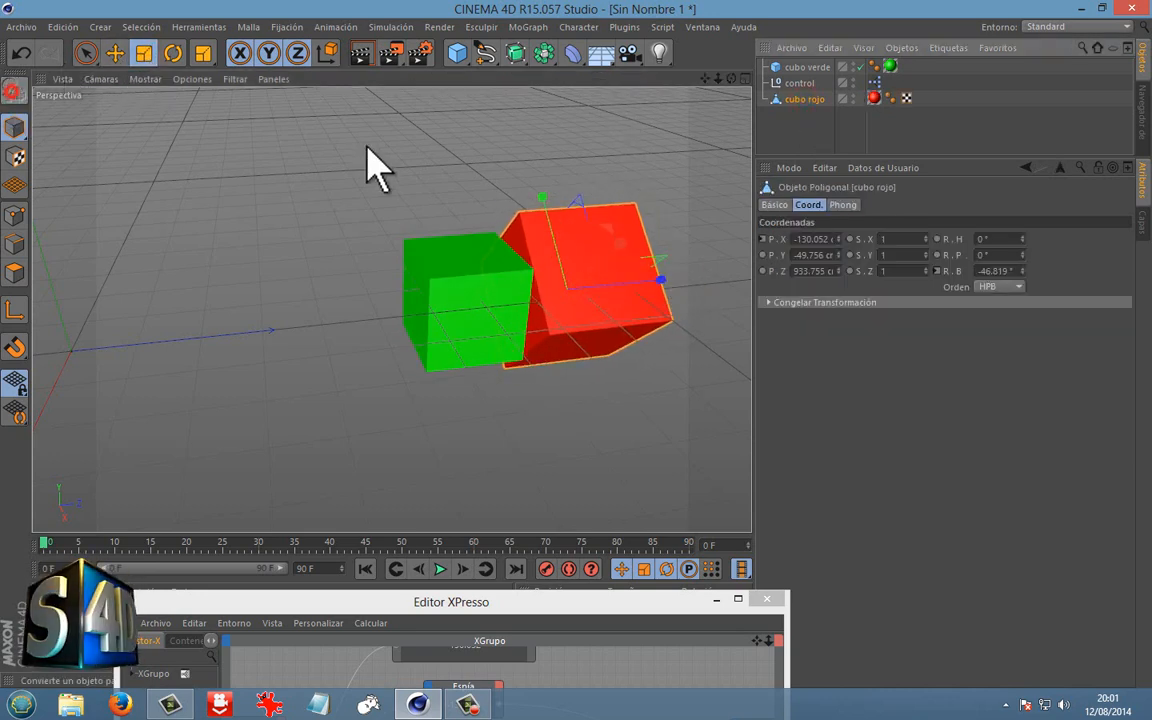
pyautogui.moveTo(674, 298); pyautogui.dragTo(616, 281)
pyautogui.click(115, 53)
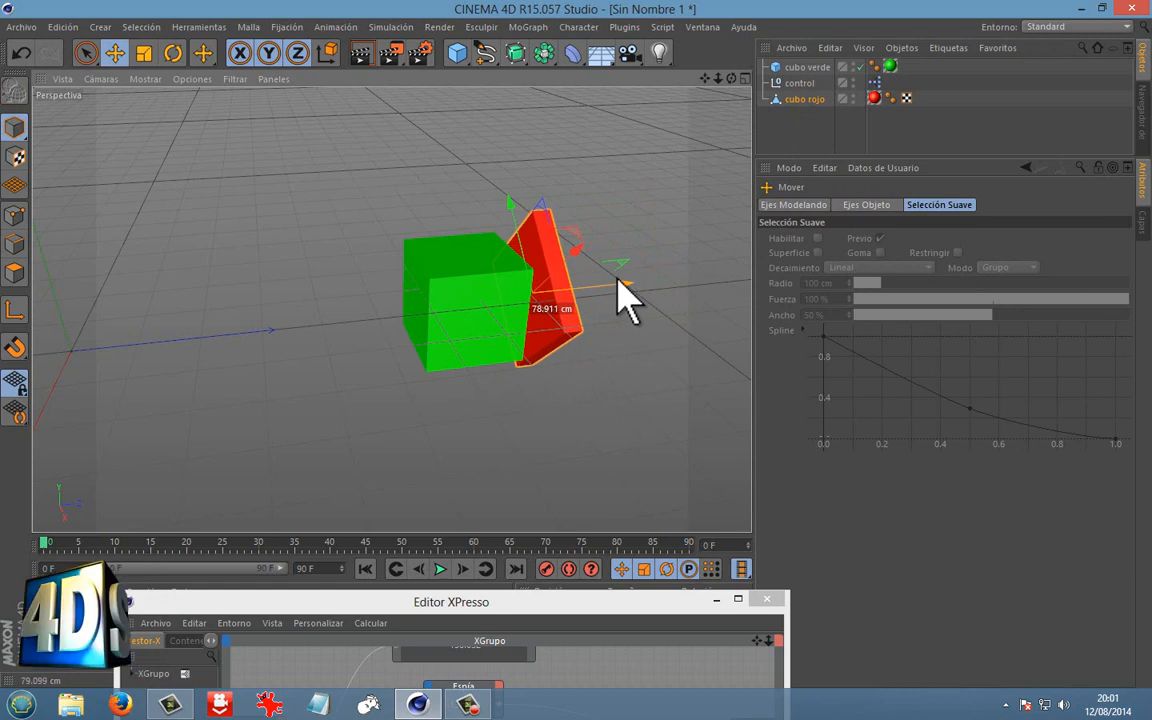
# Add a Simetría object and make cubo rojo its child.
pyautogui.click(779, 113)
pyautogui.click(800, 99)
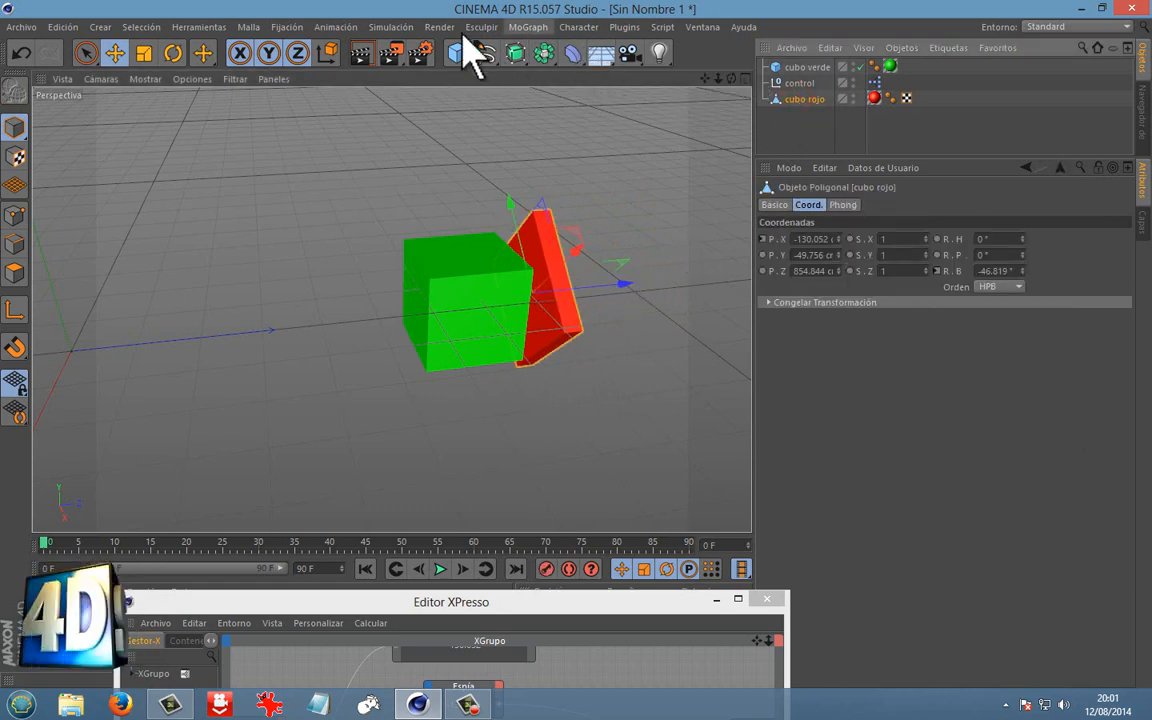
pyautogui.click(543, 53)
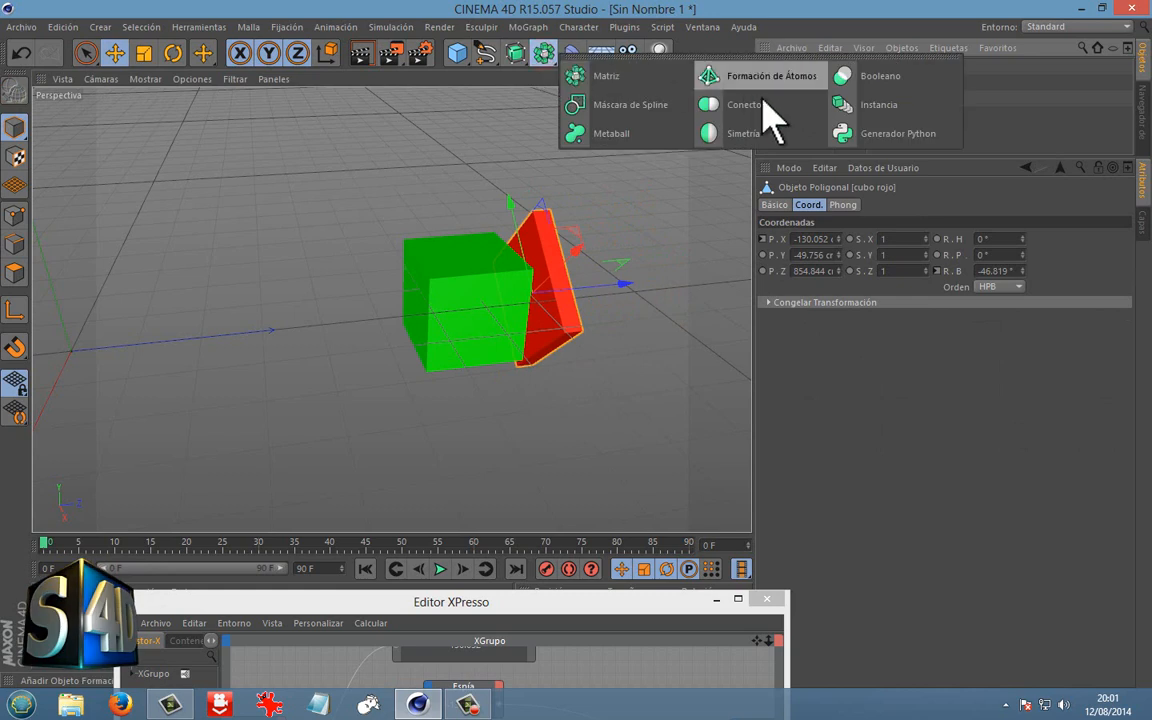
pyautogui.click(745, 133)
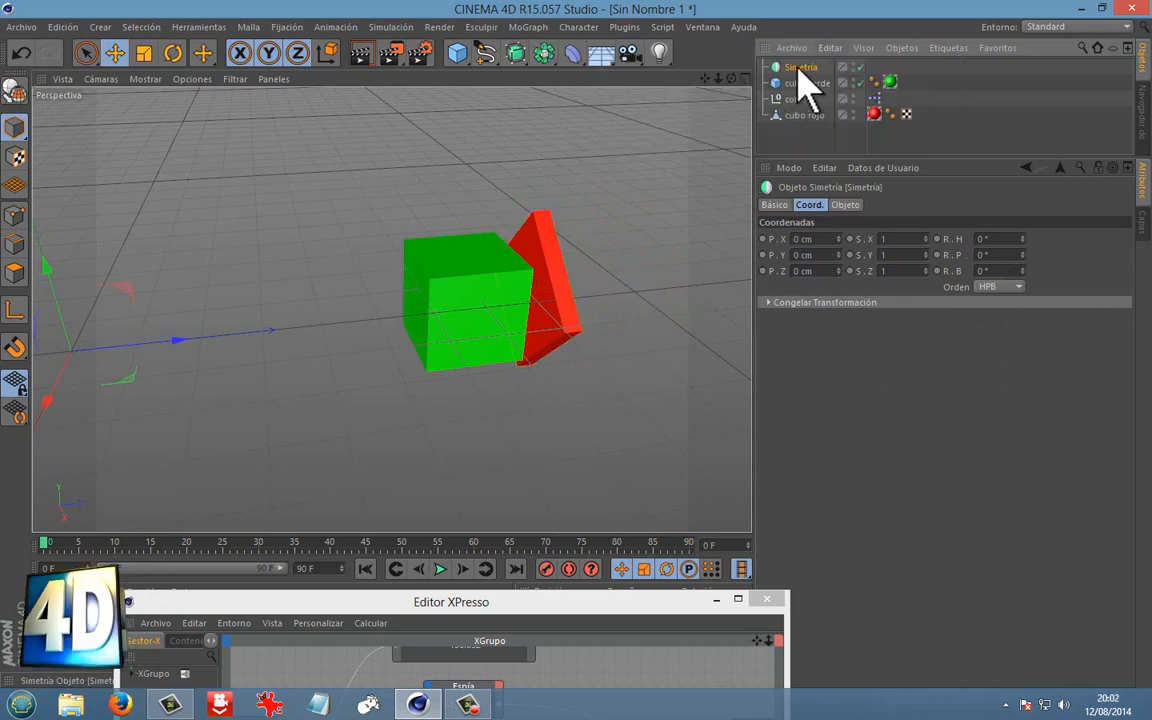
pyautogui.moveTo(799, 117); pyautogui.dragTo(787, 70)
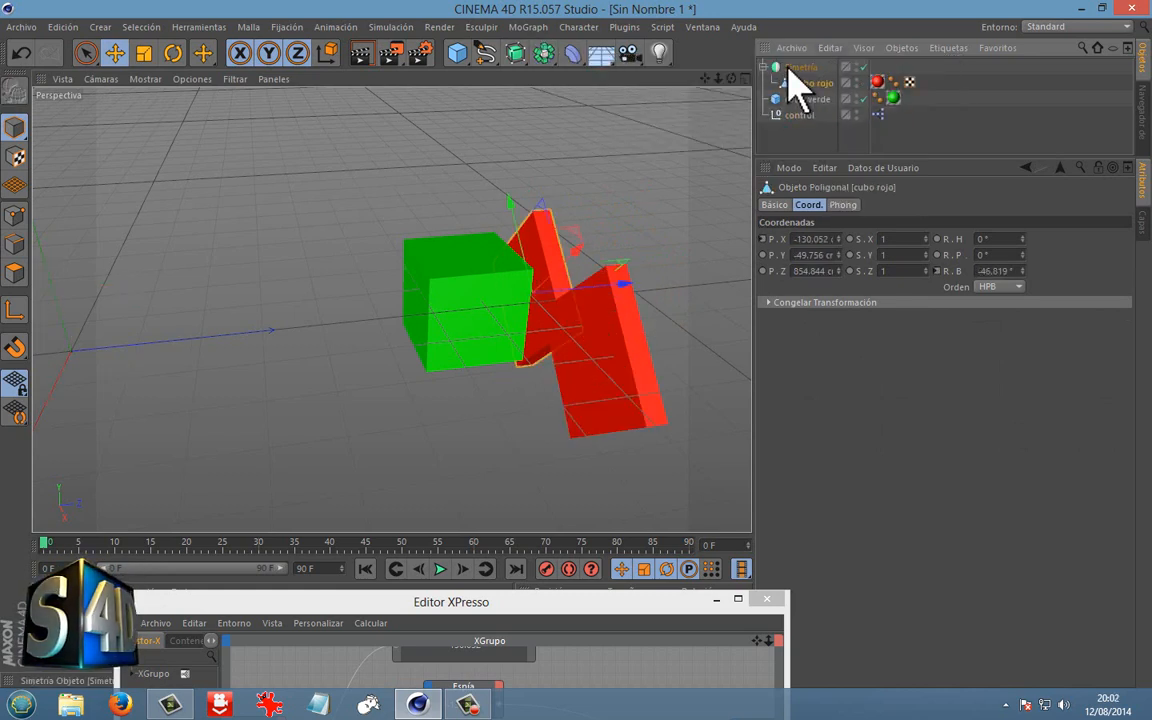
# Open the Plano de Reflejo choices in the Simetría object's properties.
pyautogui.click(800, 67)
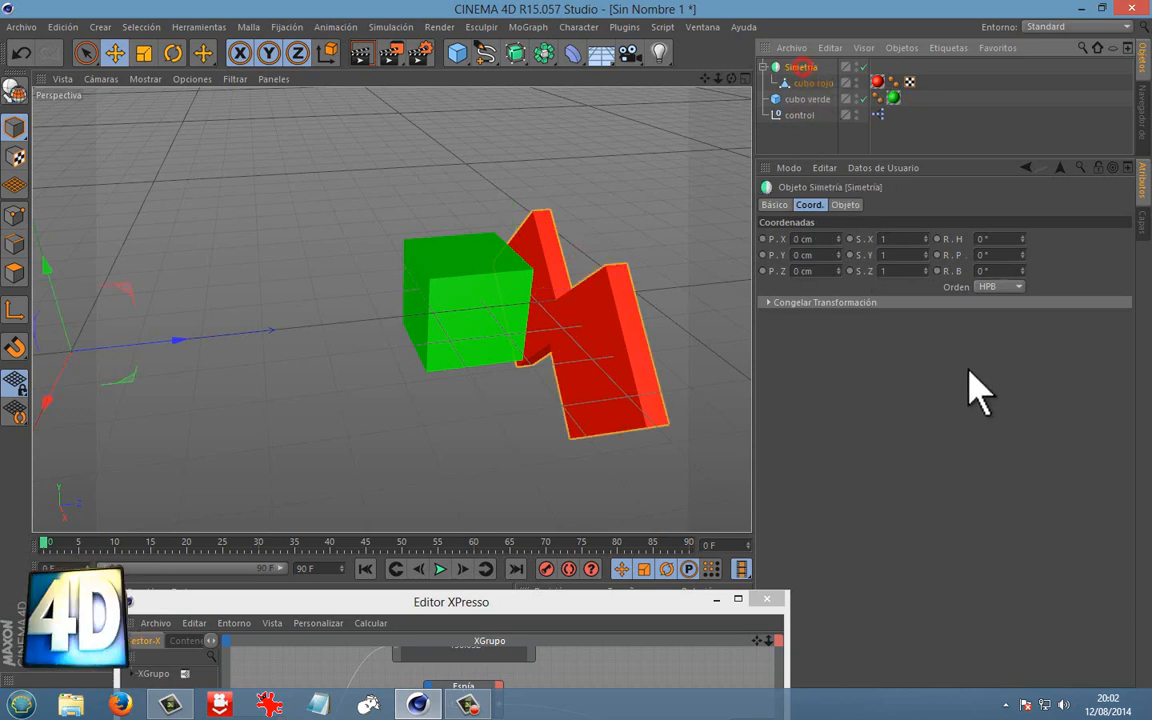
pyautogui.click(845, 205)
pyautogui.click(865, 238)
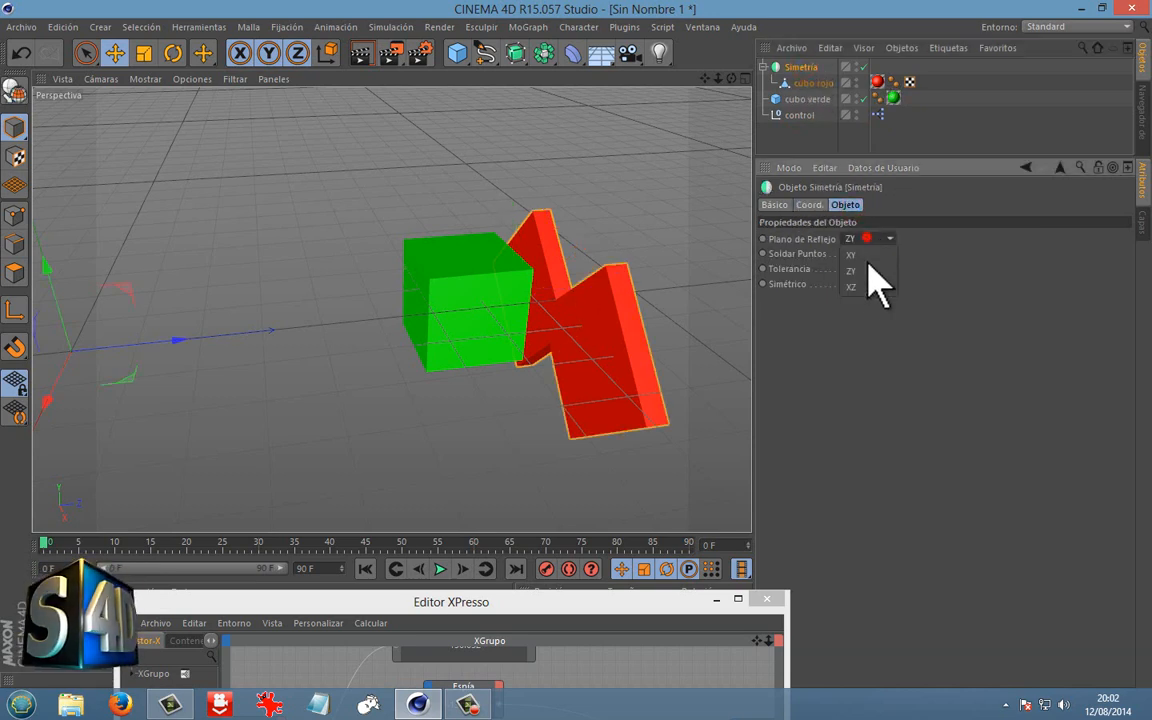
# Set the Simetría object's Plano de Reflejo to XY.
pyautogui.click(865, 285)
pyautogui.click(855, 268)
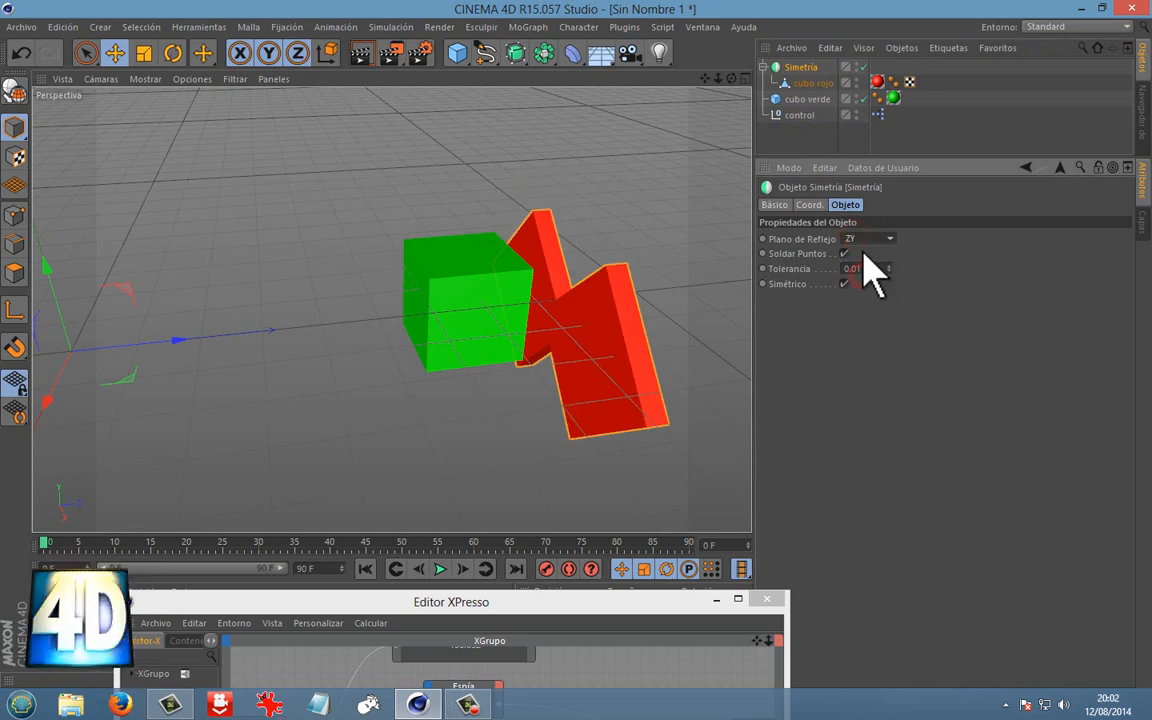
pyautogui.click(862, 254)
pyautogui.scroll(-8, 298, 283)
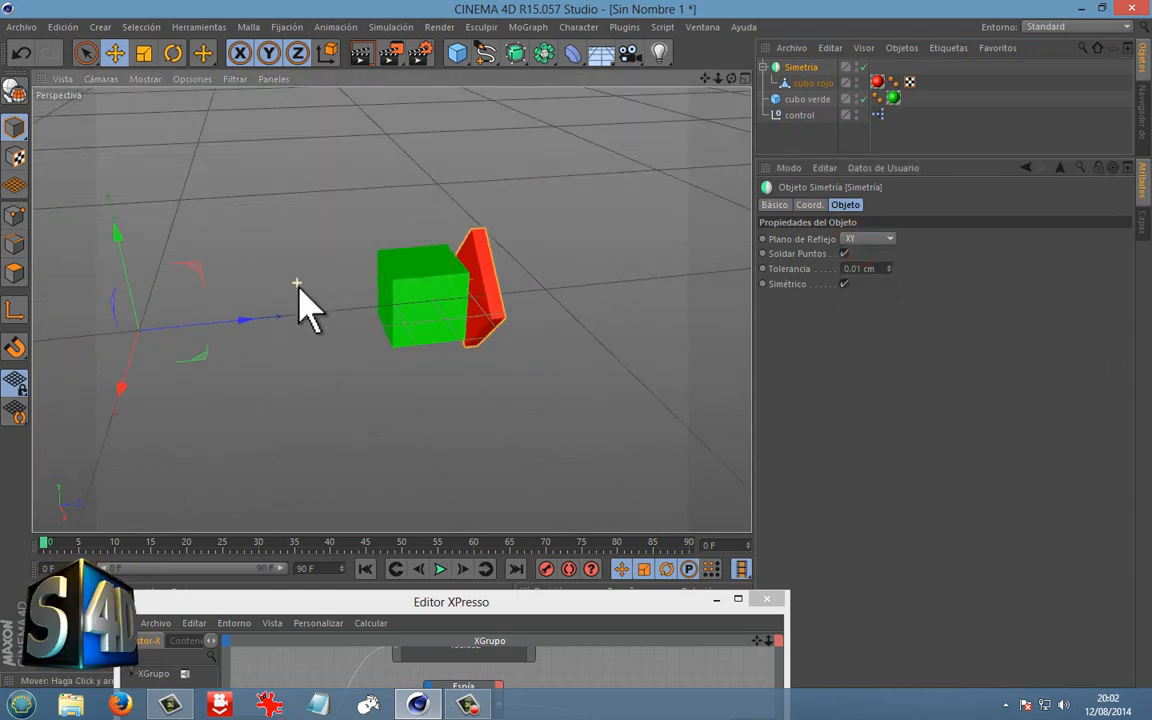
pyautogui.scroll(4, 298, 283)
pyautogui.scroll(-3, 372, 287)
pyautogui.scroll(-2, 460, 288)
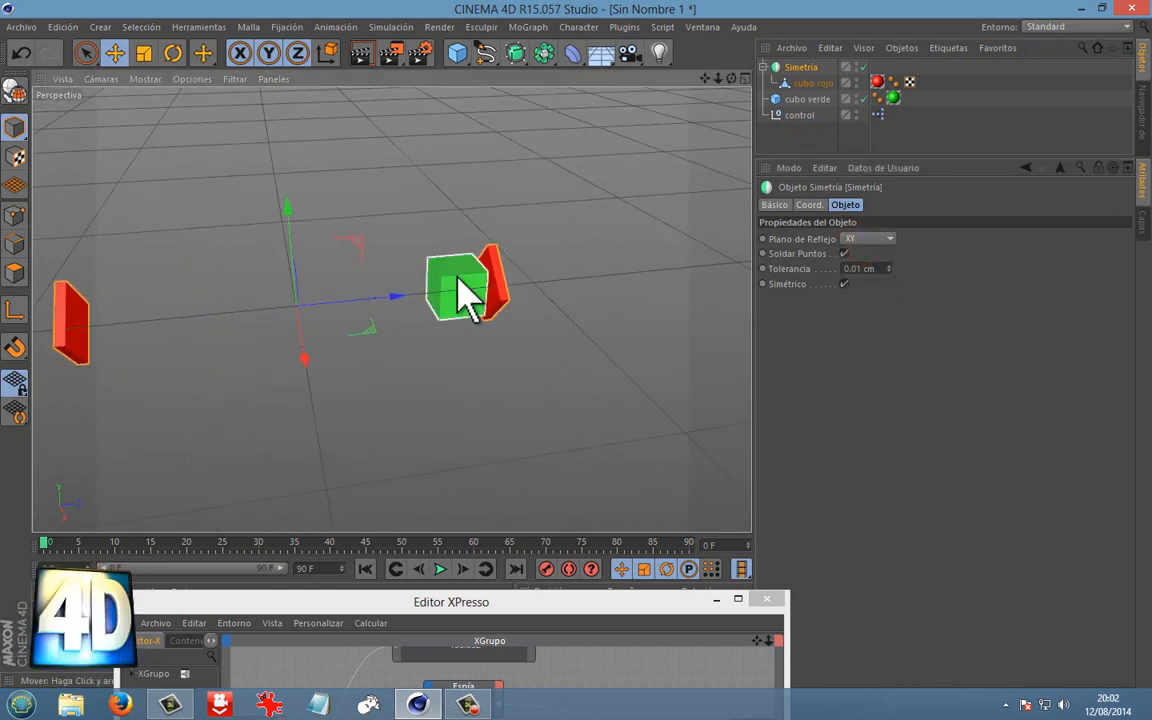
# Move the green cube along its Z axis to the midpoint between the two mirrored red slabs.
pyautogui.click(455, 280)
pyautogui.moveTo(525, 280); pyautogui.dragTo(375, 284)
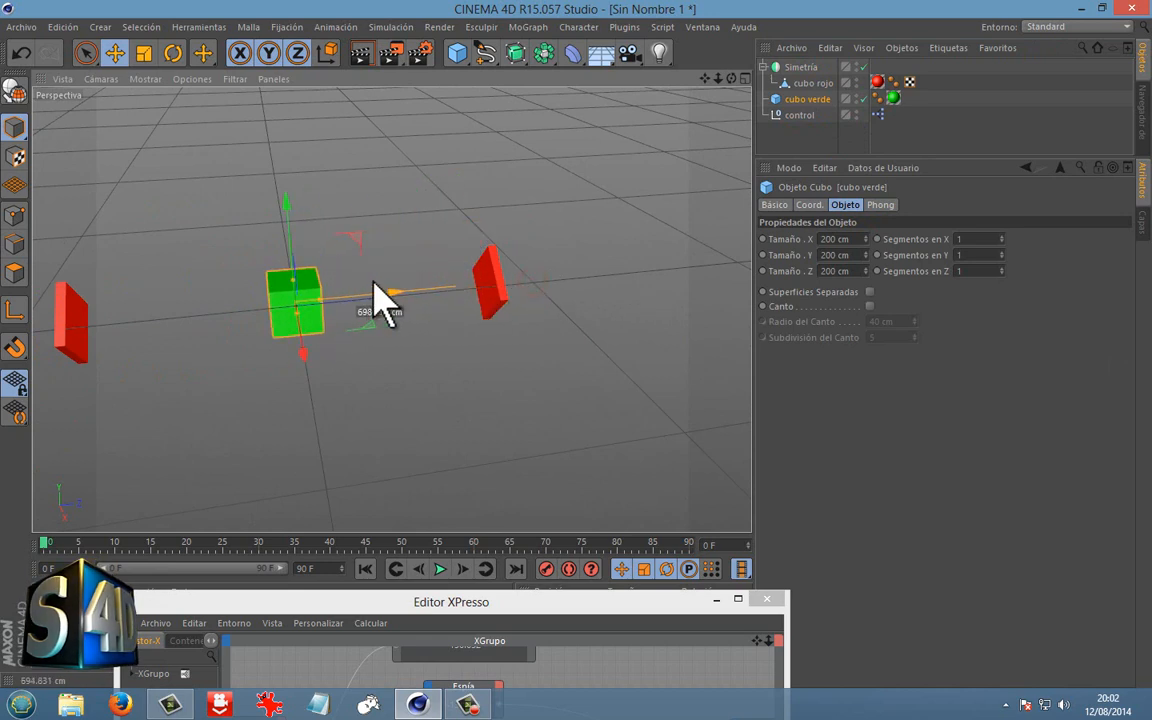
# Move cubo rojo along Z until the red slab and its mirrored copy sit against opposite faces of the green cube.
pyautogui.click(493, 283)
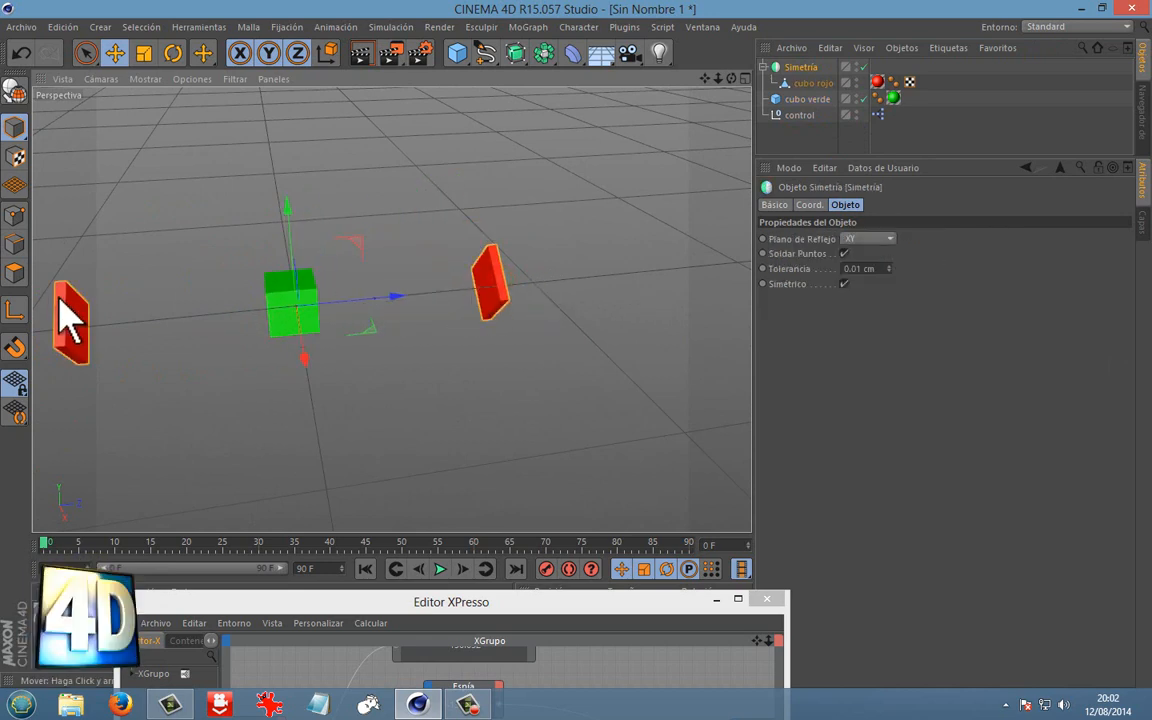
pyautogui.click(812, 84)
pyautogui.moveTo(548, 295); pyautogui.dragTo(401, 280)
pyautogui.keyDown('alt'); pyautogui.moveTo(401, 280); pyautogui.dragTo(350, 297); pyautogui.keyUp('alt')
pyautogui.click(306, 295)
pyautogui.click(806, 128)
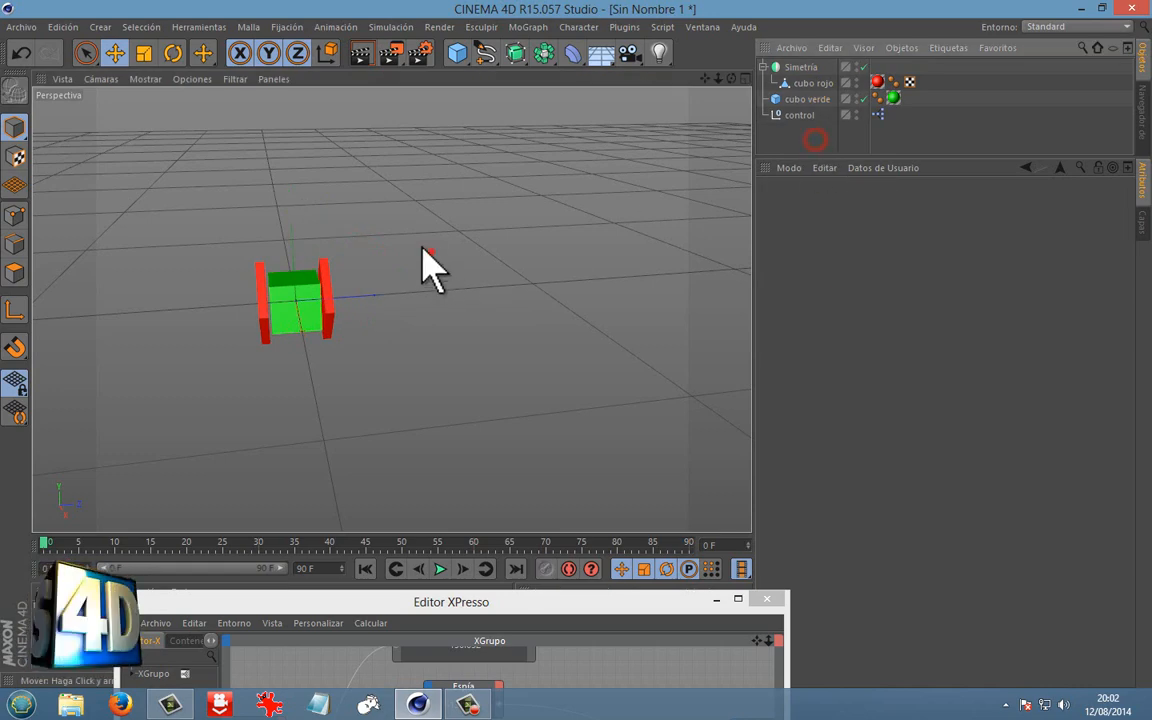
# Move the green cube along X to about -200 to test how the mirrored red slabs rotate.
pyautogui.keyDown('alt'); pyautogui.moveTo(428, 250); pyautogui.dragTo(288, 296); pyautogui.keyUp('alt')
pyautogui.click(289, 297)
pyautogui.keyDown('alt'); pyautogui.moveTo(378, 314); pyautogui.dragTo(378, 410); pyautogui.keyUp('alt')
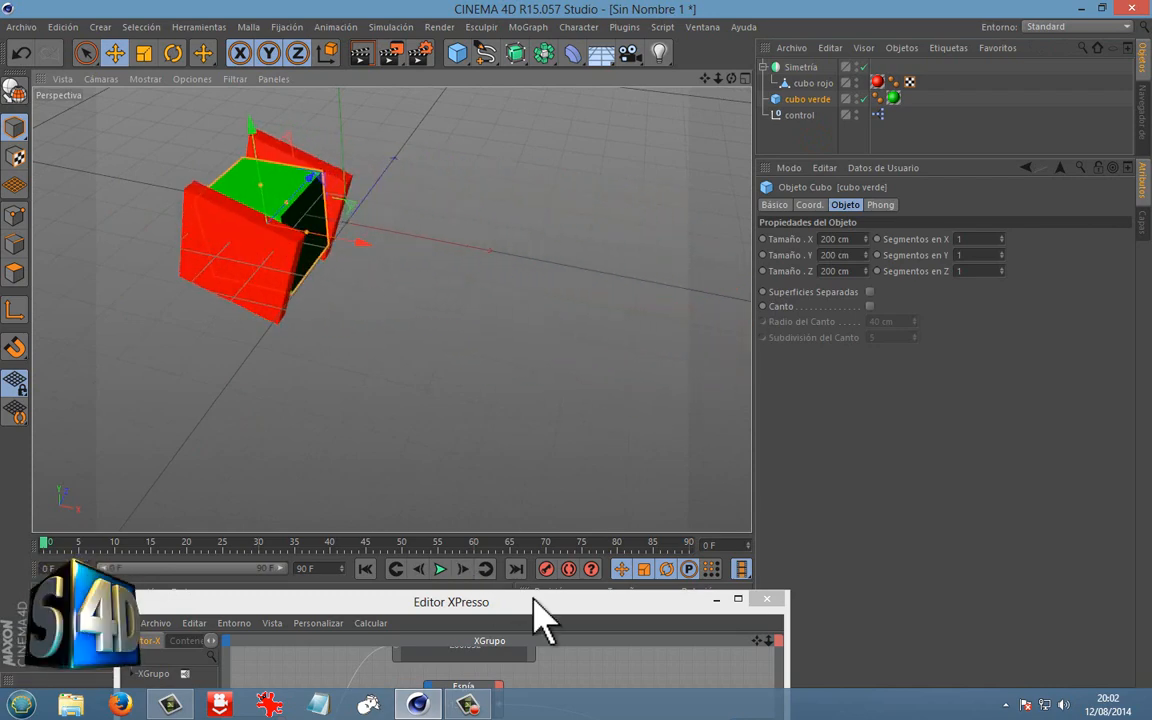
# Reposition the XPresso editor and its node view so both the node graph and the cubes can be seen.
pyautogui.moveTo(533, 600); pyautogui.dragTo(667, 170)
pyautogui.scroll(-2, 600, 318)
pyautogui.keyDown('alt'); pyautogui.moveTo(491, 278); pyautogui.dragTo(573, 317, button='middle'); pyautogui.keyUp('alt')
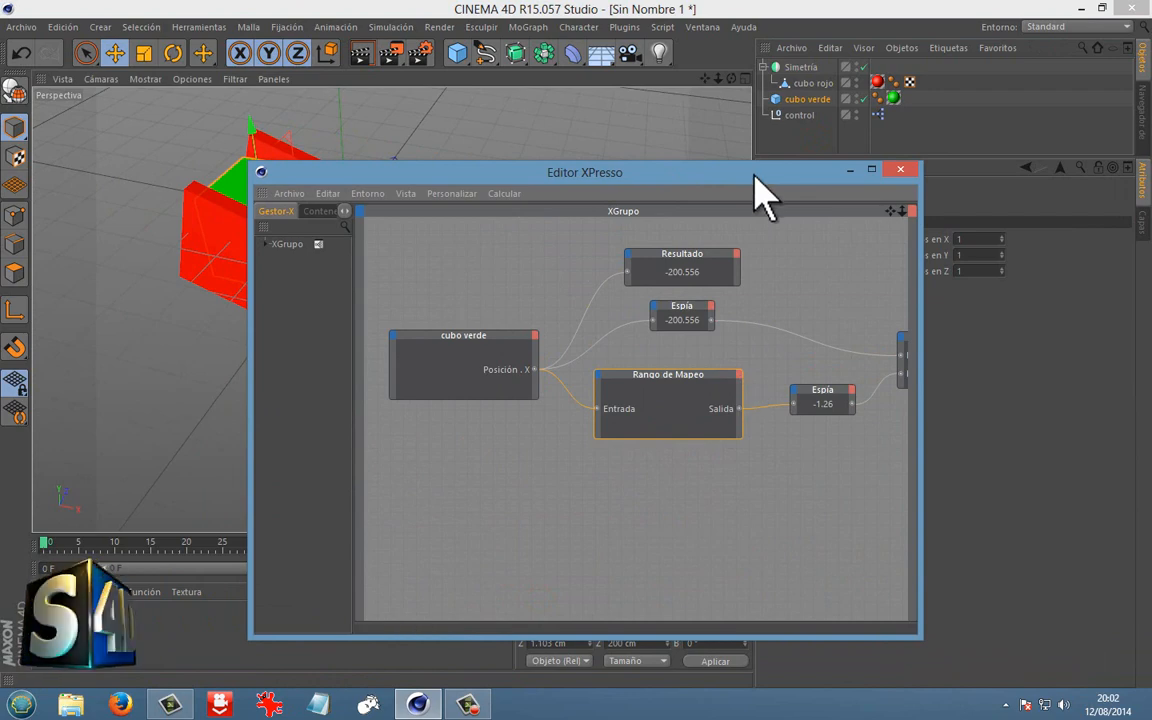
pyautogui.moveTo(760, 195); pyautogui.dragTo(567, 483)
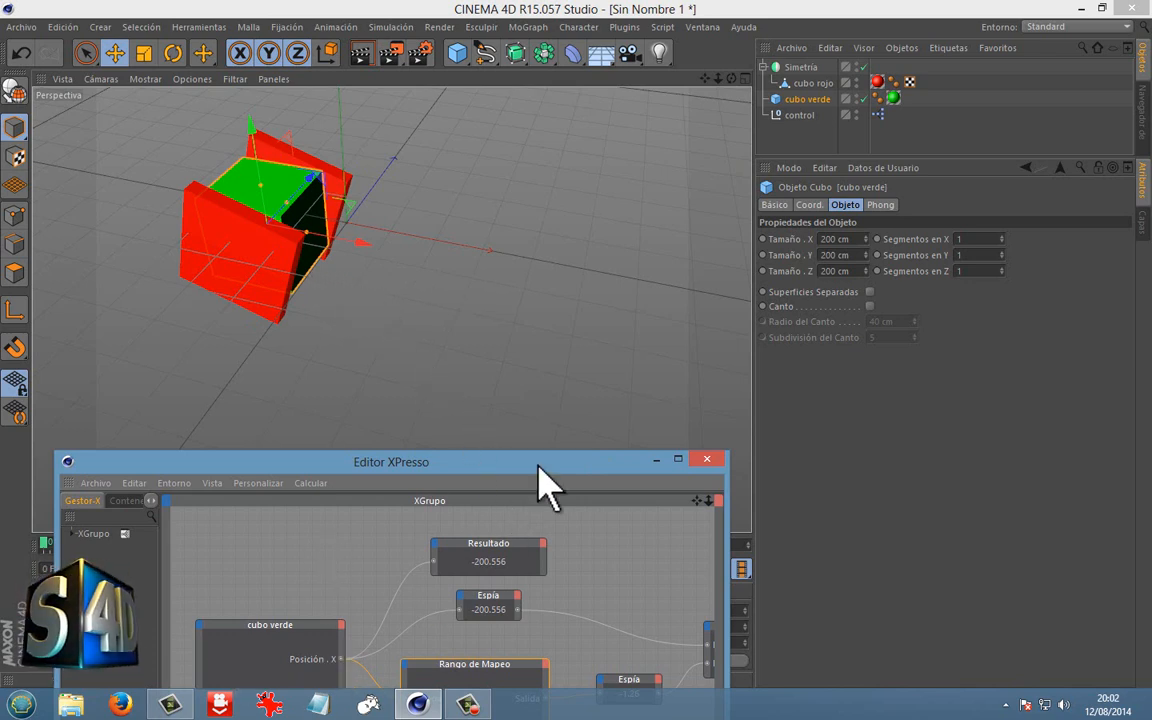
pyautogui.moveTo(538, 465); pyautogui.dragTo(537, 391)
# Set the Rango de Mapeo node's Entrada Superior to 500 and test it by moving the green cube along X to about -47.
pyautogui.click(505, 615)
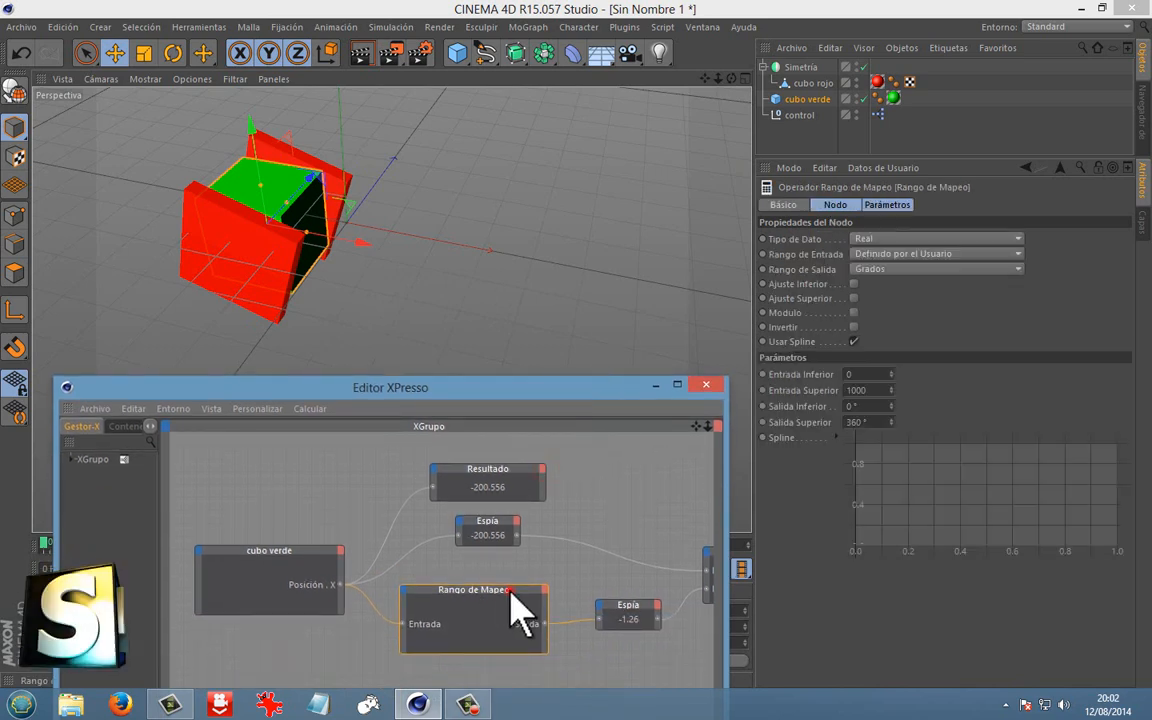
pyautogui.doubleClick(879, 390)
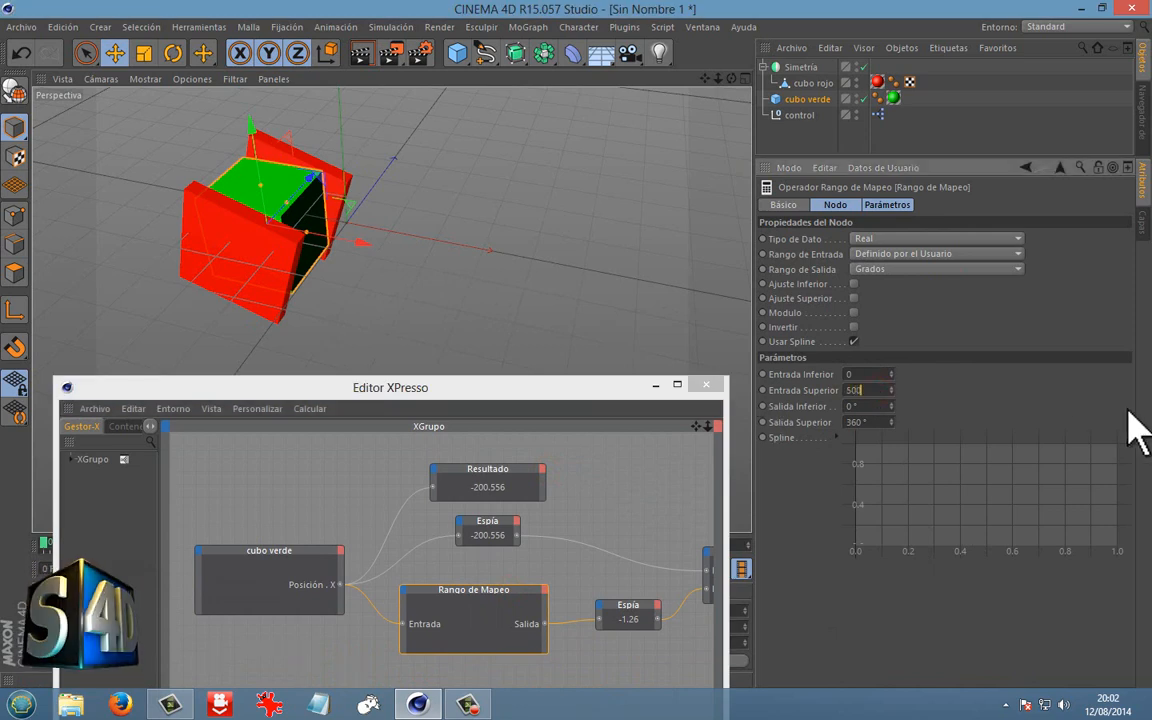
pyautogui.click(1055, 405)
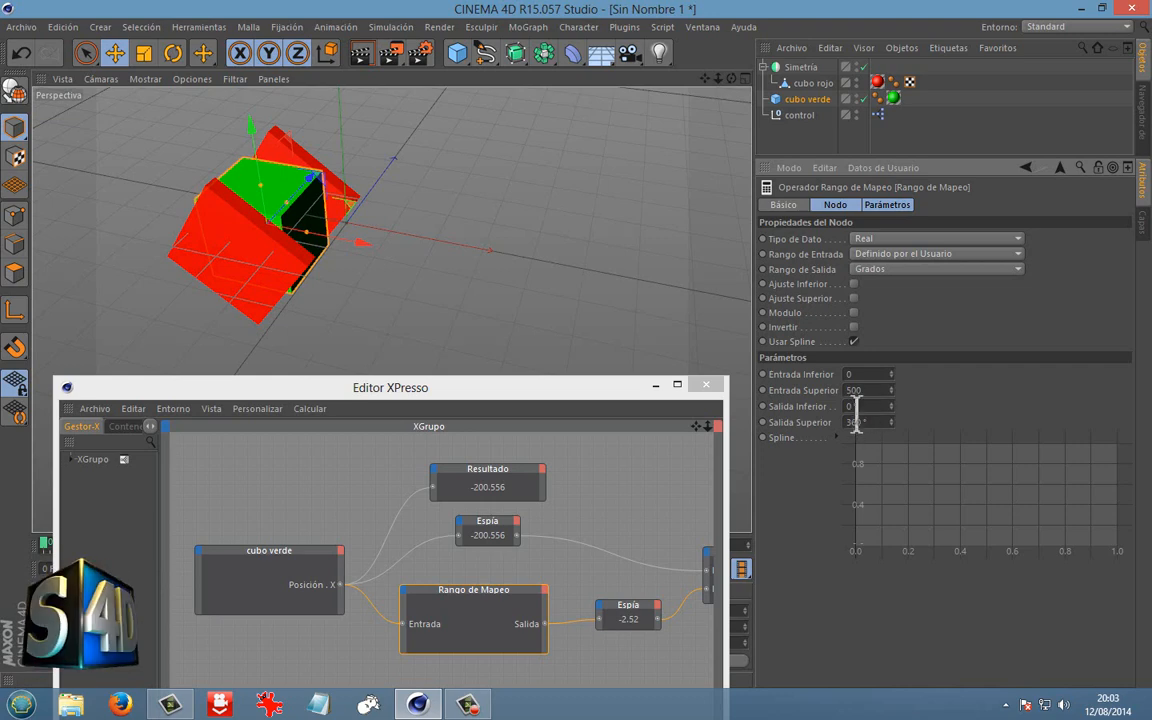
pyautogui.moveTo(374, 245)
pyautogui.mouseDown()
pyautogui.moveTo(388, 237)
pyautogui.moveTo(442, 257)
pyautogui.moveTo(635, 285)
pyautogui.moveTo(422, 249)
pyautogui.mouseUp()
# Set Entrada Superior to 250 and shift the green cube slightly along X to about -50.
pyautogui.moveTo(873, 390); pyautogui.dragTo(785, 386)
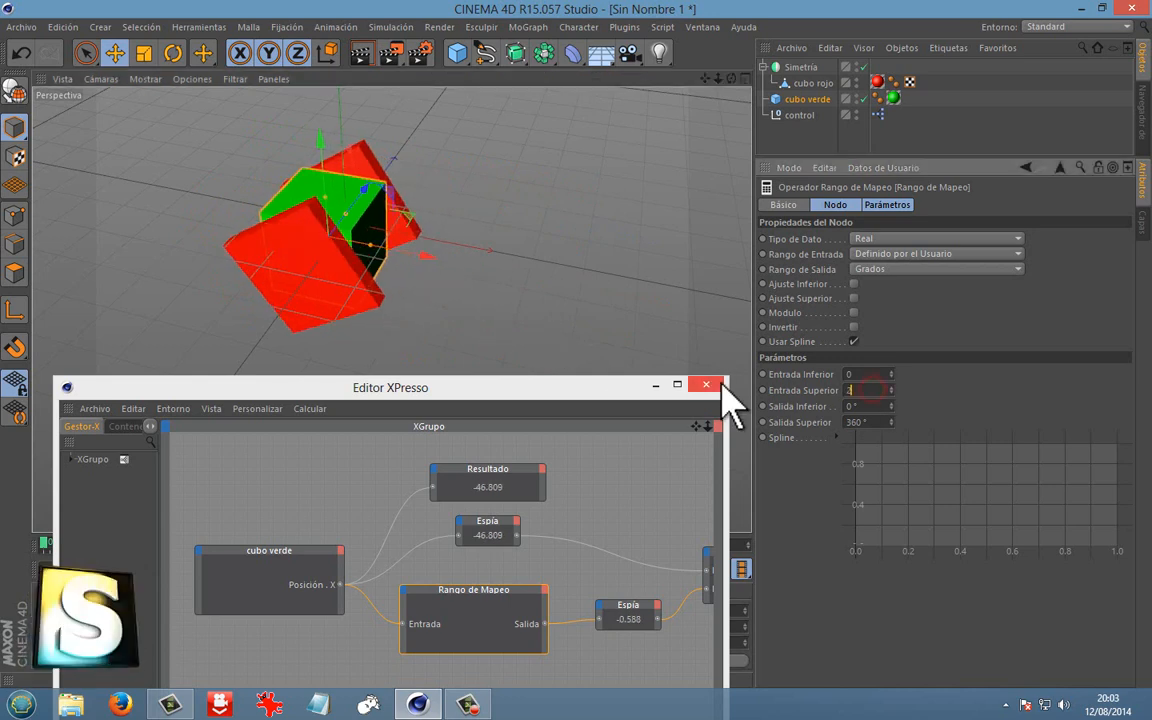
pyautogui.click(977, 397)
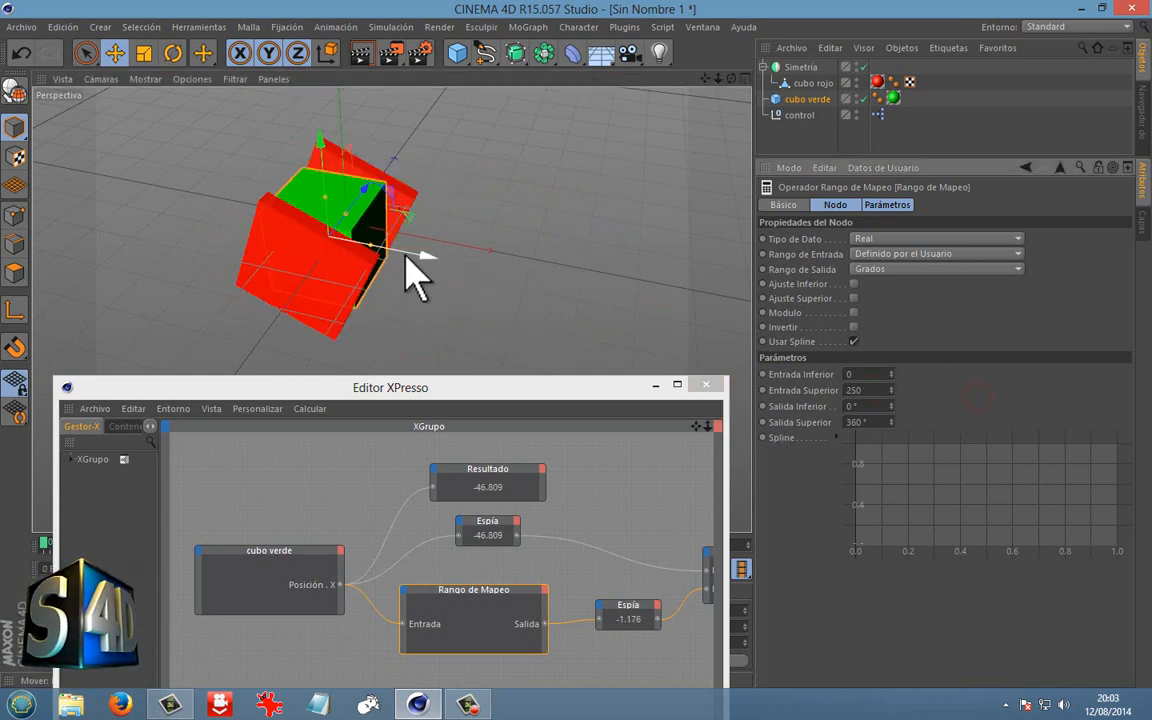
pyautogui.moveTo(405, 256)
pyautogui.mouseDown()
pyautogui.moveTo(712, 288)
pyautogui.moveTo(493, 242)
pyautogui.moveTo(399, 244)
pyautogui.mouseUp()
# Set Entrada Superior to 1 and test the rotation by moving the green cube along X to about -28.
pyautogui.moveTo(877, 391); pyautogui.dragTo(833, 390)
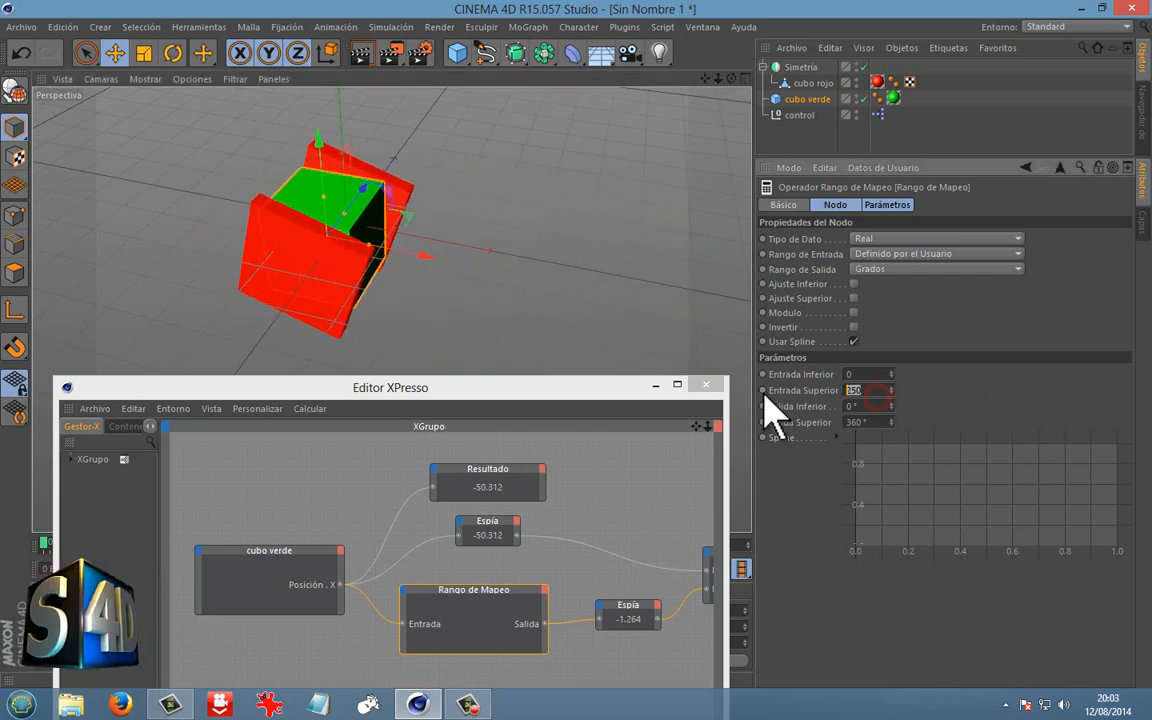
pyautogui.write('1')
pyautogui.press('Return')
pyautogui.moveTo(418, 252)
pyautogui.mouseDown()
pyautogui.moveTo(617, 278)
pyautogui.moveTo(327, 240)
pyautogui.moveTo(478, 257)
pyautogui.moveTo(430, 250)
pyautogui.mouseUp()
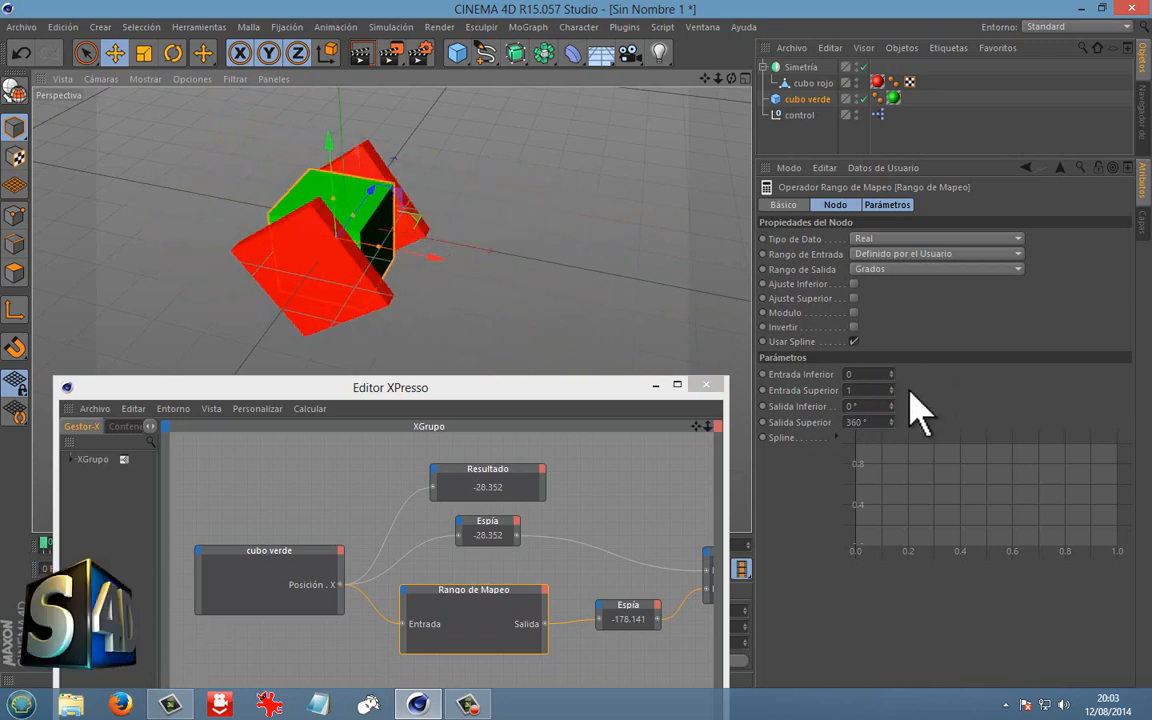
# Set Entrada Superior to 1000 and move the green cube along X to about -336.
pyautogui.click(873, 390)
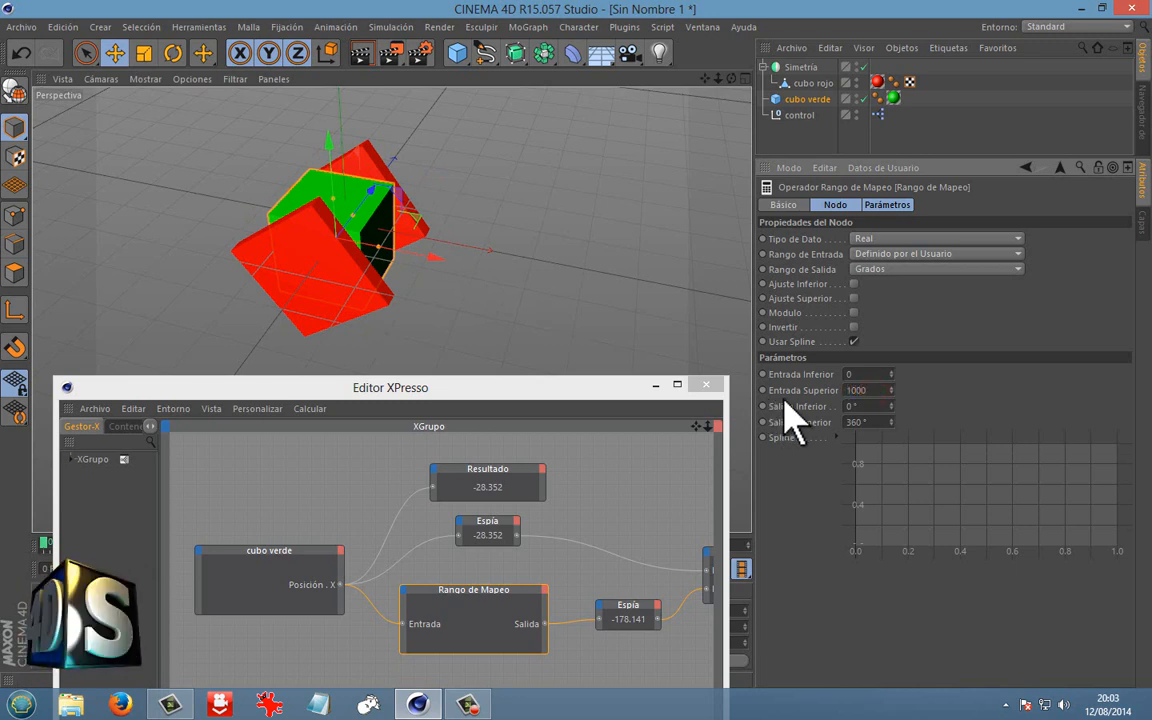
pyautogui.press('Return')
pyautogui.moveTo(430, 256); pyautogui.dragTo(220, 219)
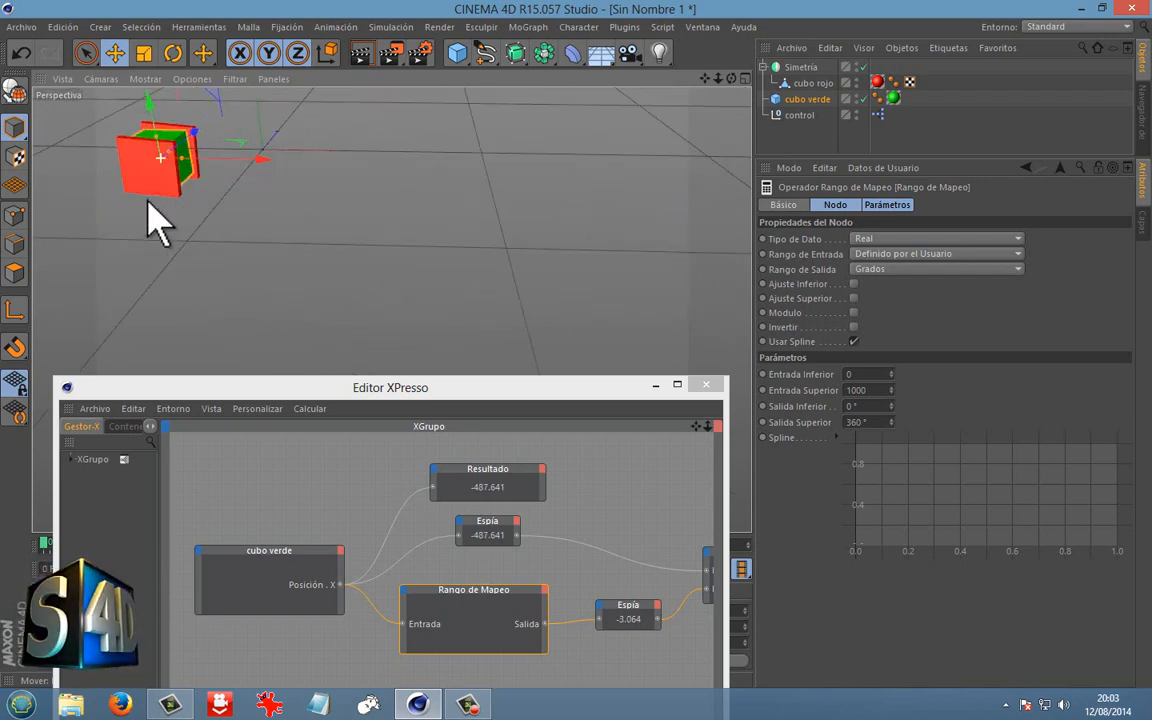
pyautogui.moveTo(229, 159); pyautogui.dragTo(337, 188)
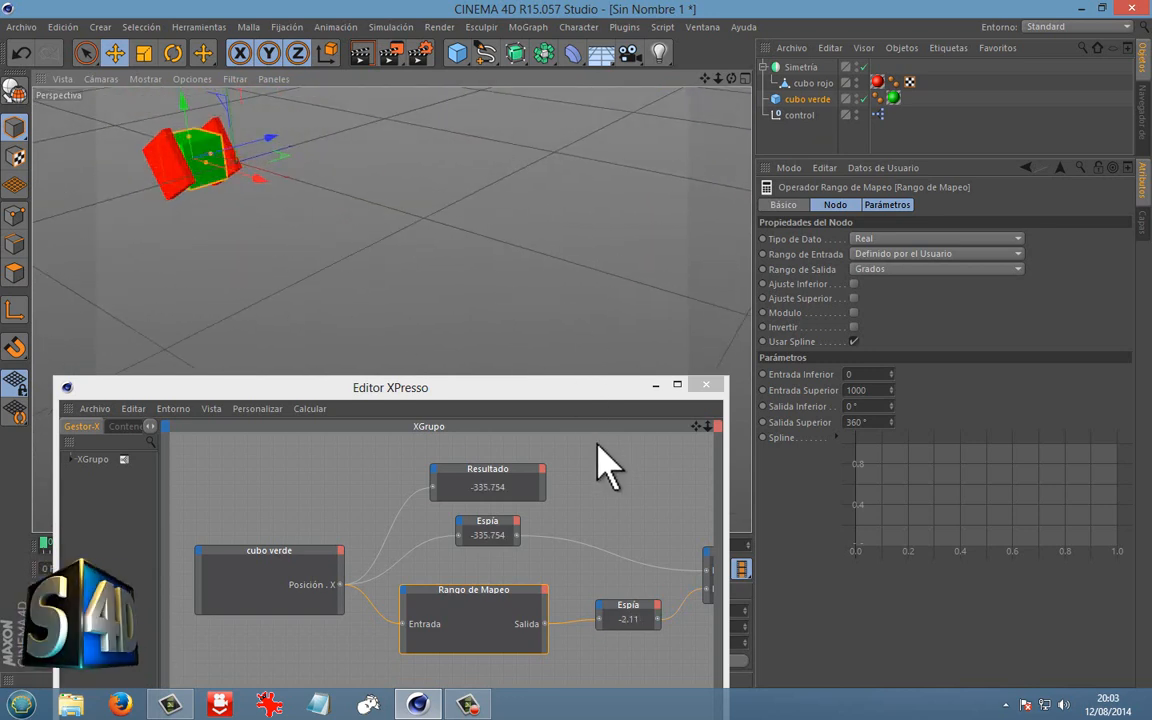
# Maximize the XPresso editor and rearrange the cubo verde, Resultado, Espía, Rango de Mapeo and cubo rojo nodes into a more compact layout.
pyautogui.moveTo(605, 392); pyautogui.dragTo(631, 403)
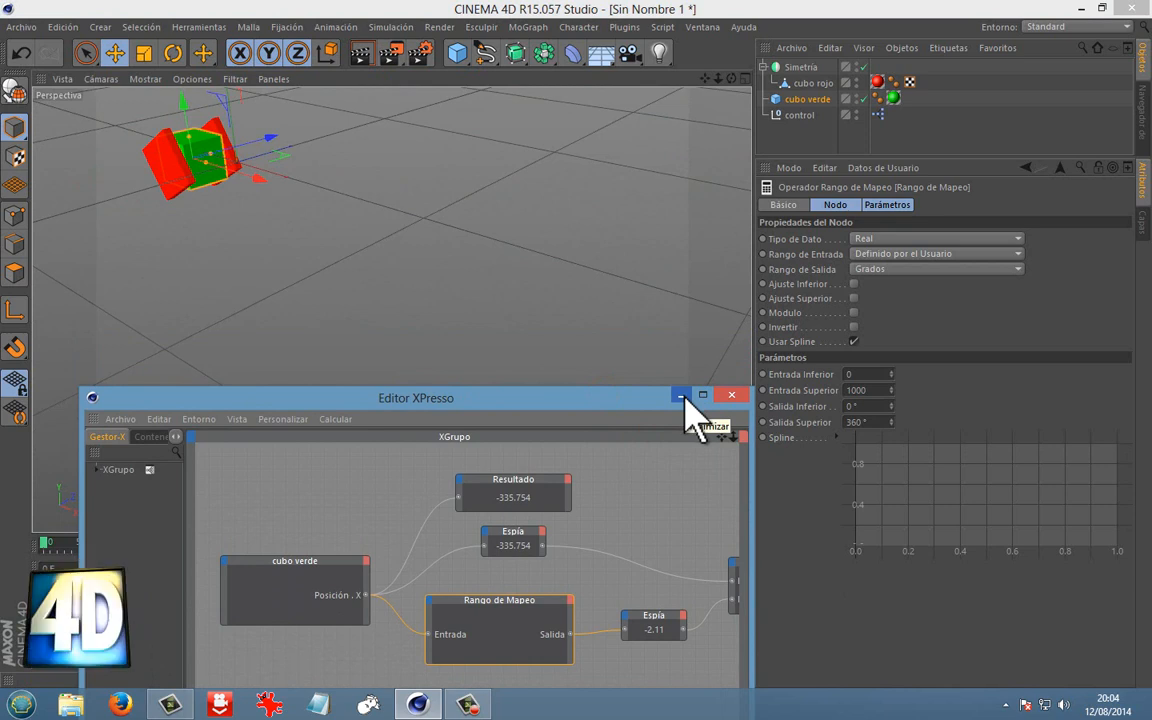
pyautogui.click(703, 396)
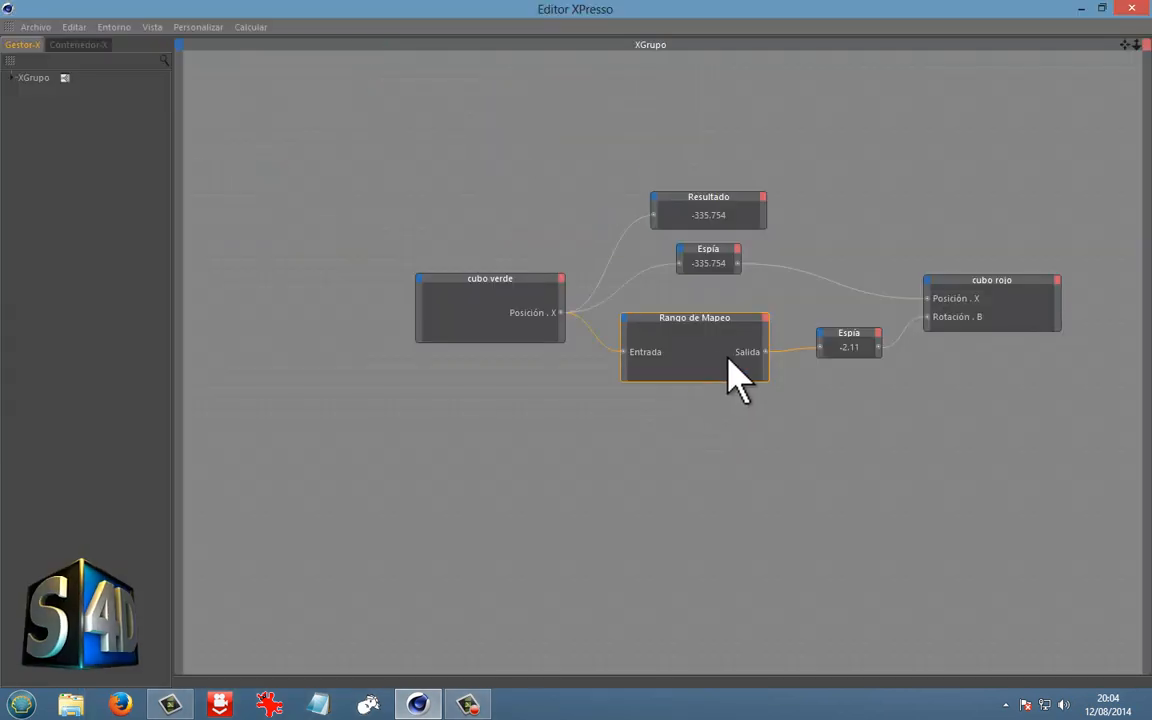
pyautogui.moveTo(514, 278); pyautogui.dragTo(376, 104)
pyautogui.moveTo(730, 195); pyautogui.dragTo(590, 78)
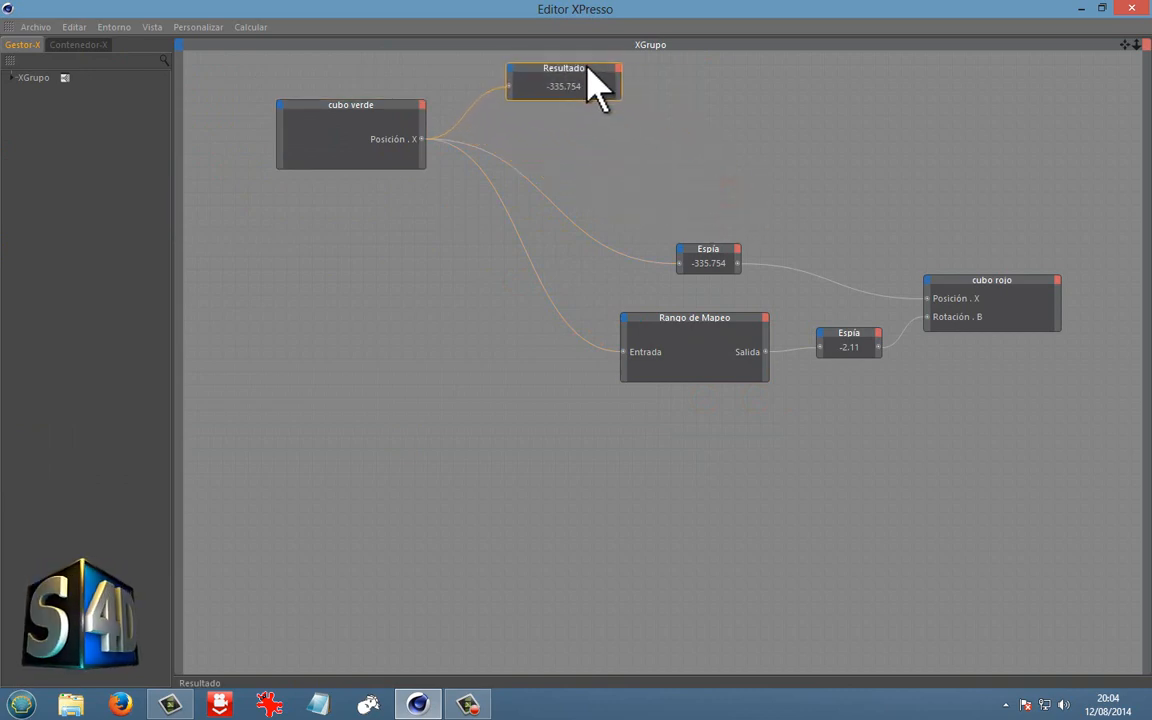
pyautogui.moveTo(717, 252); pyautogui.dragTo(588, 149)
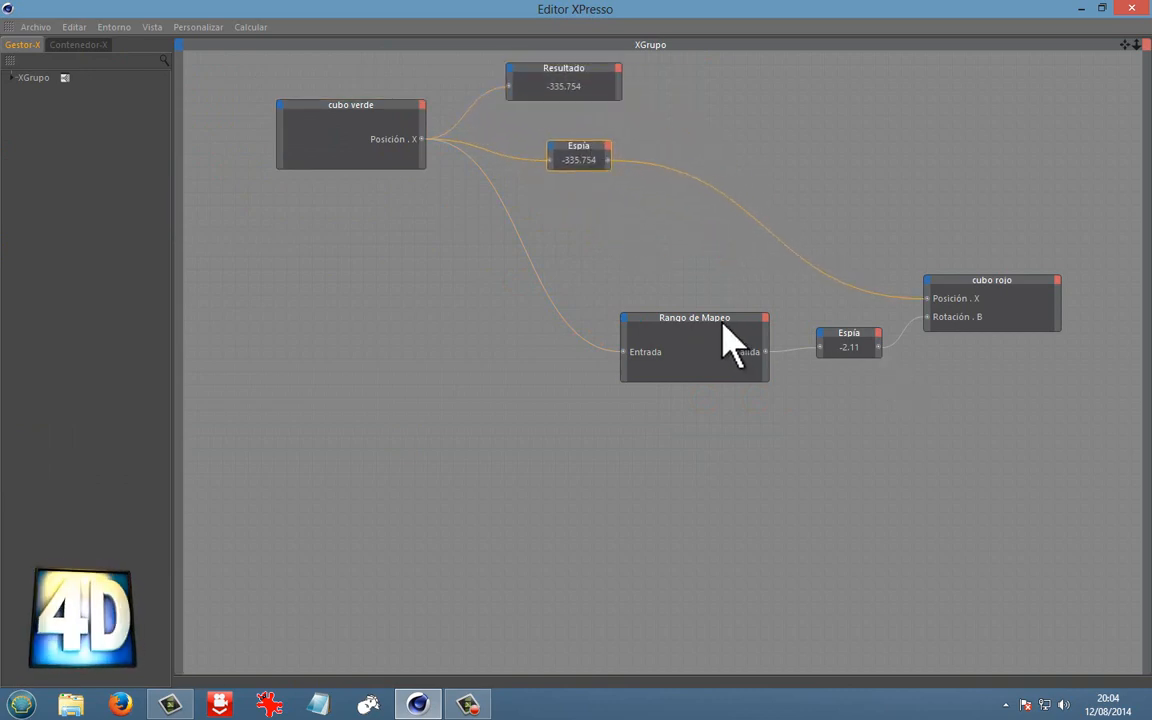
pyautogui.moveTo(727, 340); pyautogui.dragTo(616, 238)
pyautogui.moveTo(955, 280); pyautogui.dragTo(762, 124)
pyautogui.moveTo(829, 333); pyautogui.dragTo(733, 276)
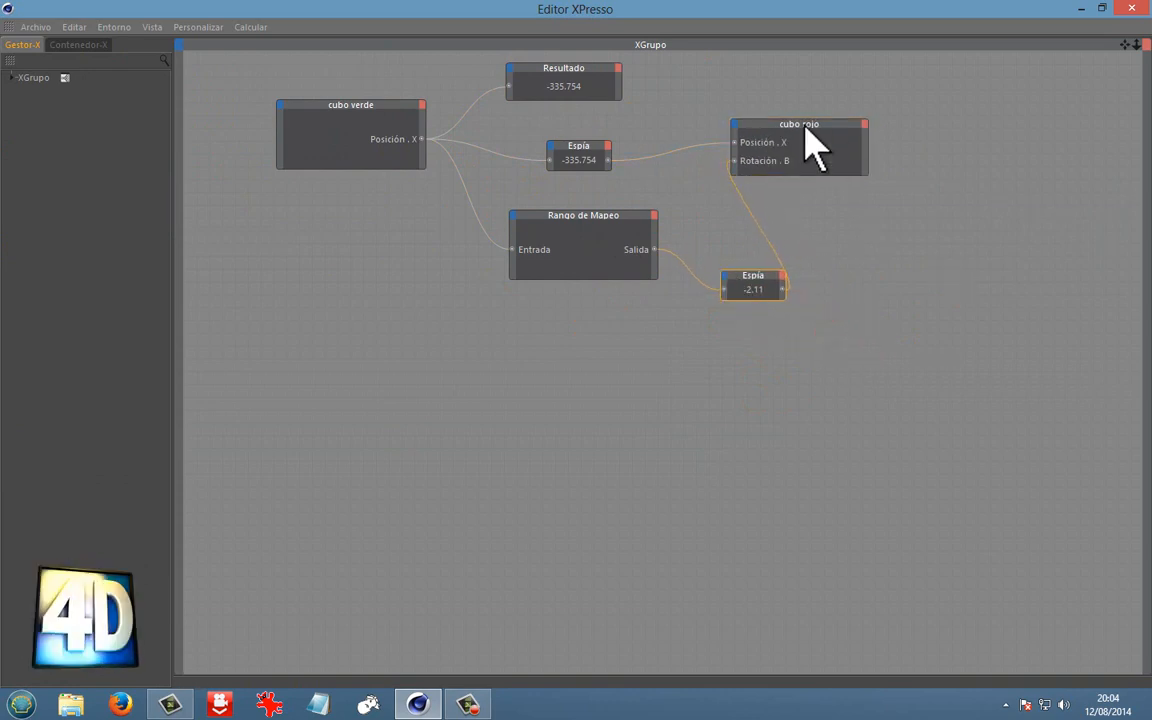
pyautogui.moveTo(781, 125); pyautogui.dragTo(776, 110)
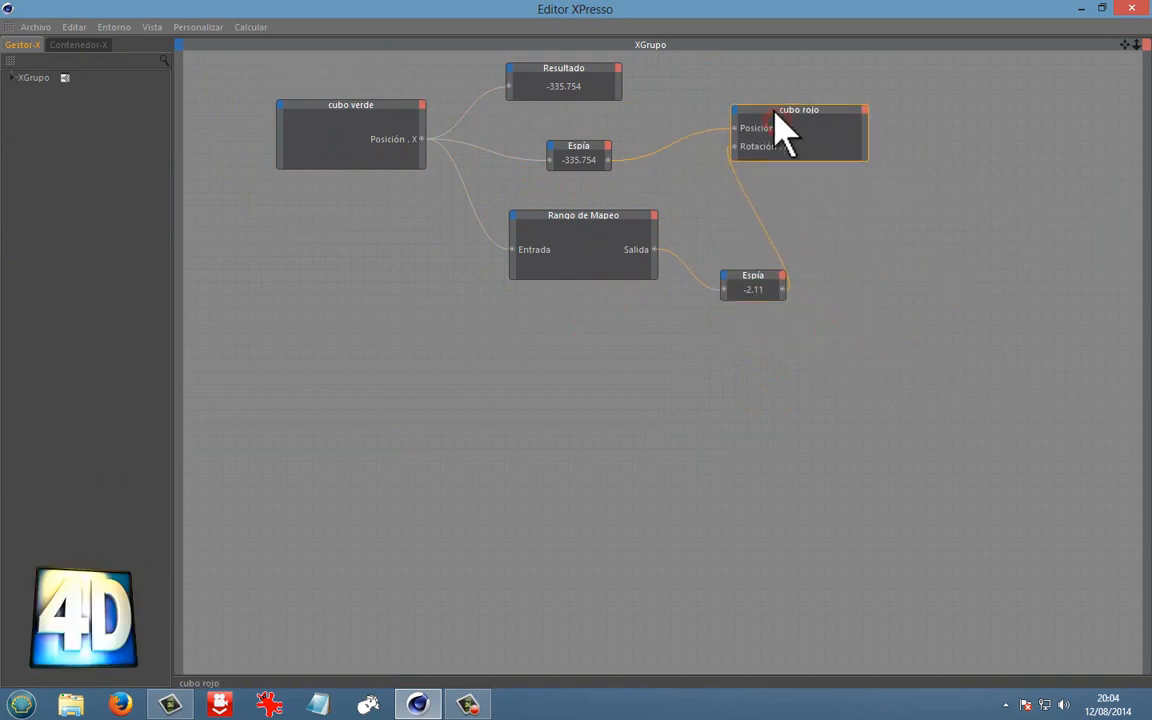
# Restore the XPresso editor to a floating window and add an Escala output port to the cubo verde node.
pyautogui.doubleClick(849, 14)
pyautogui.scroll(-3, 651, 419)
pyautogui.scroll(2, 645, 405)
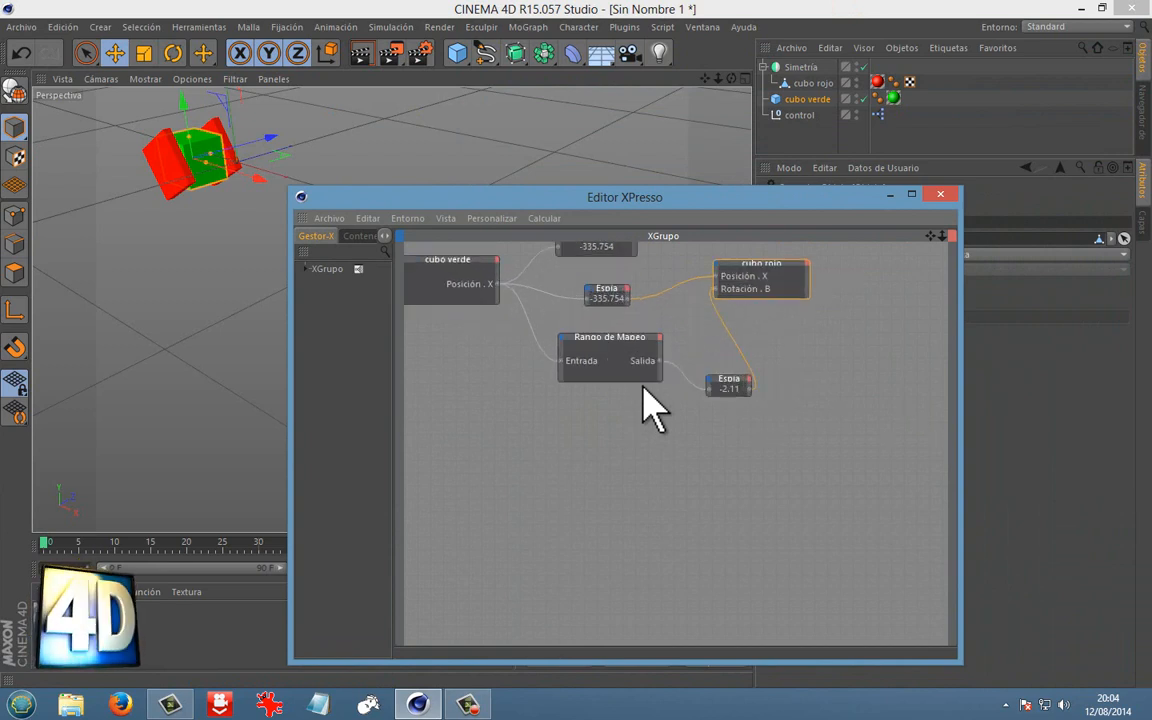
pyautogui.scroll(1, 643, 387)
pyautogui.moveTo(524, 247); pyautogui.dragTo(577, 345, button='middle')
pyautogui.scroll(1, 651, 373)
pyautogui.scroll(-1, 656, 369)
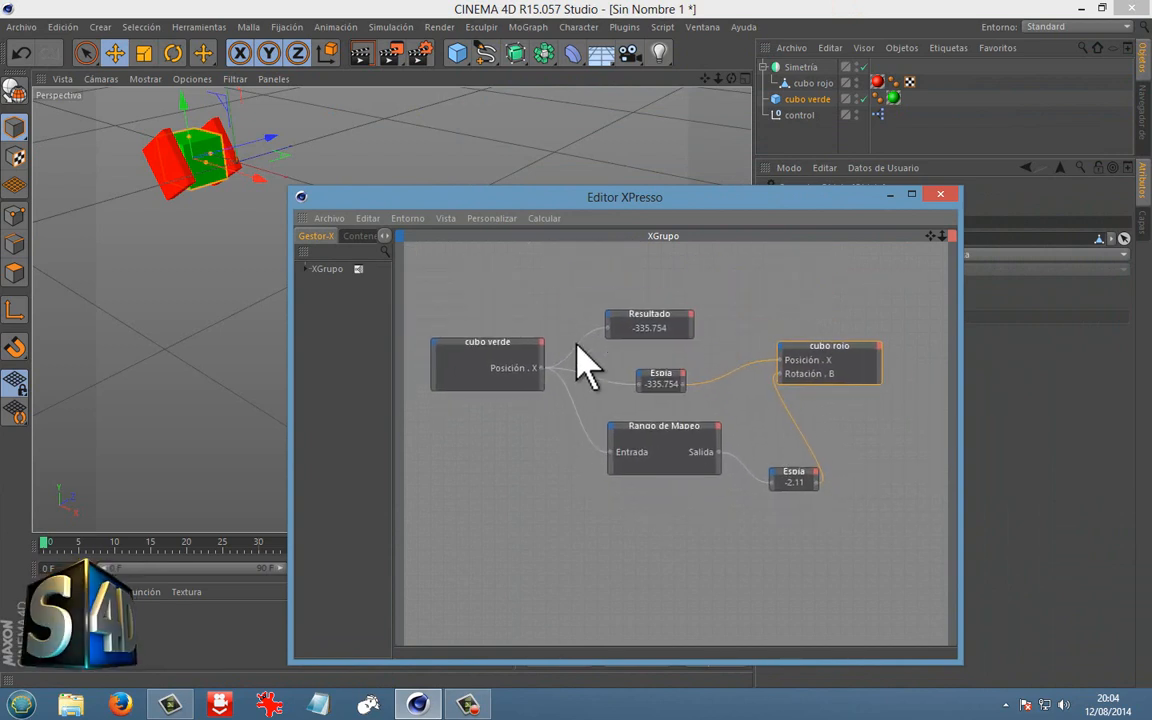
pyautogui.click(541, 342)
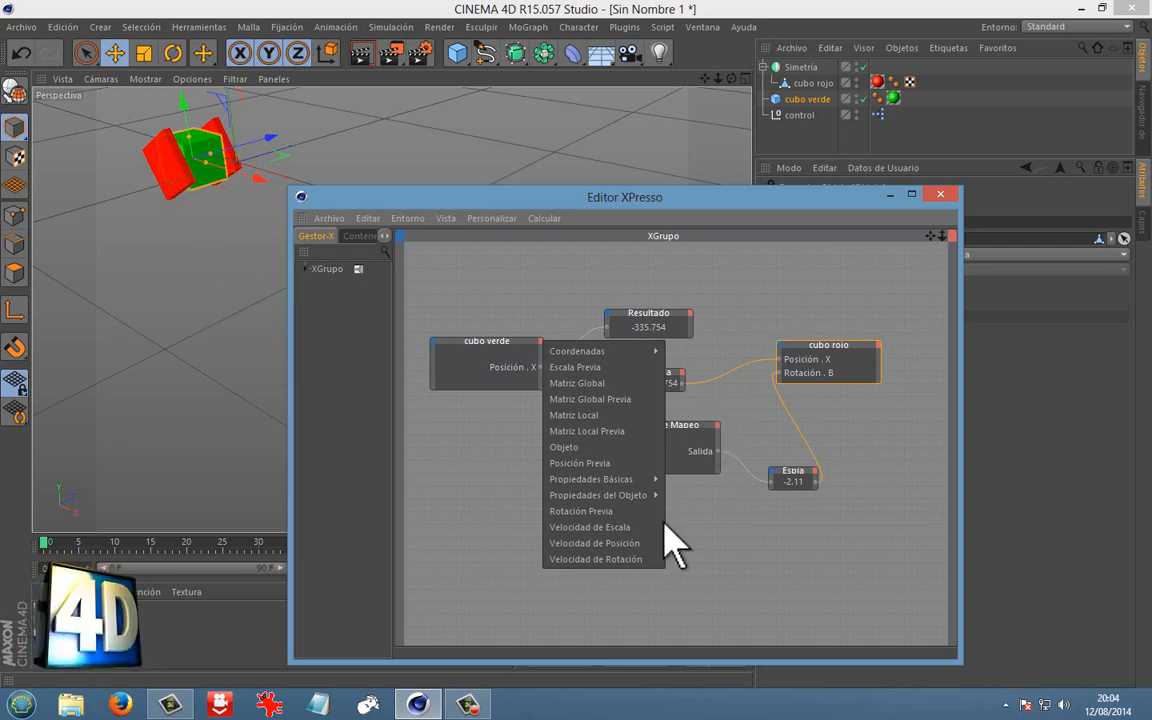
pyautogui.moveTo(604, 352)
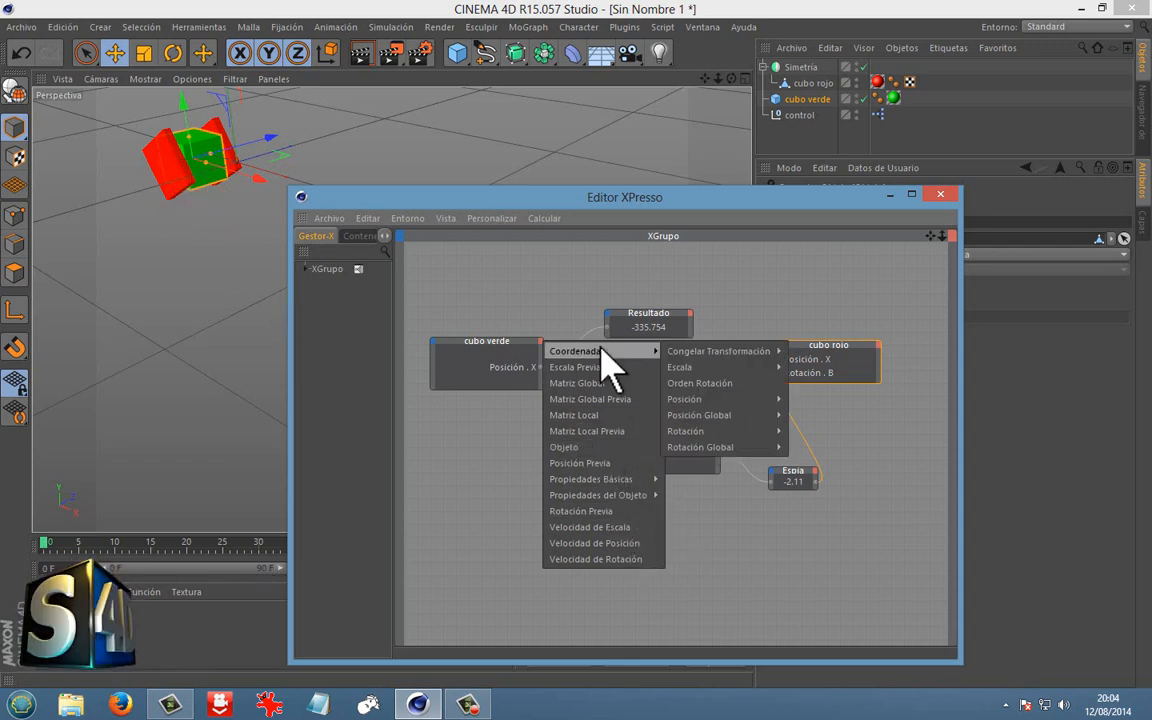
pyautogui.moveTo(699, 366)
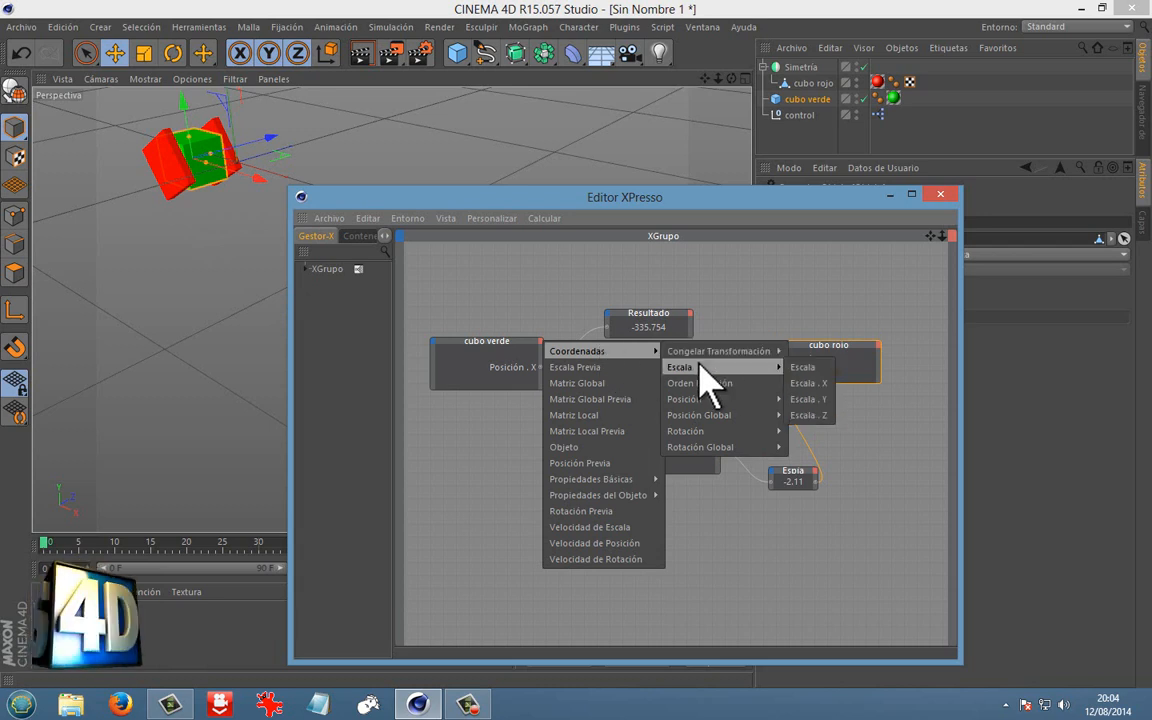
pyautogui.click(807, 367)
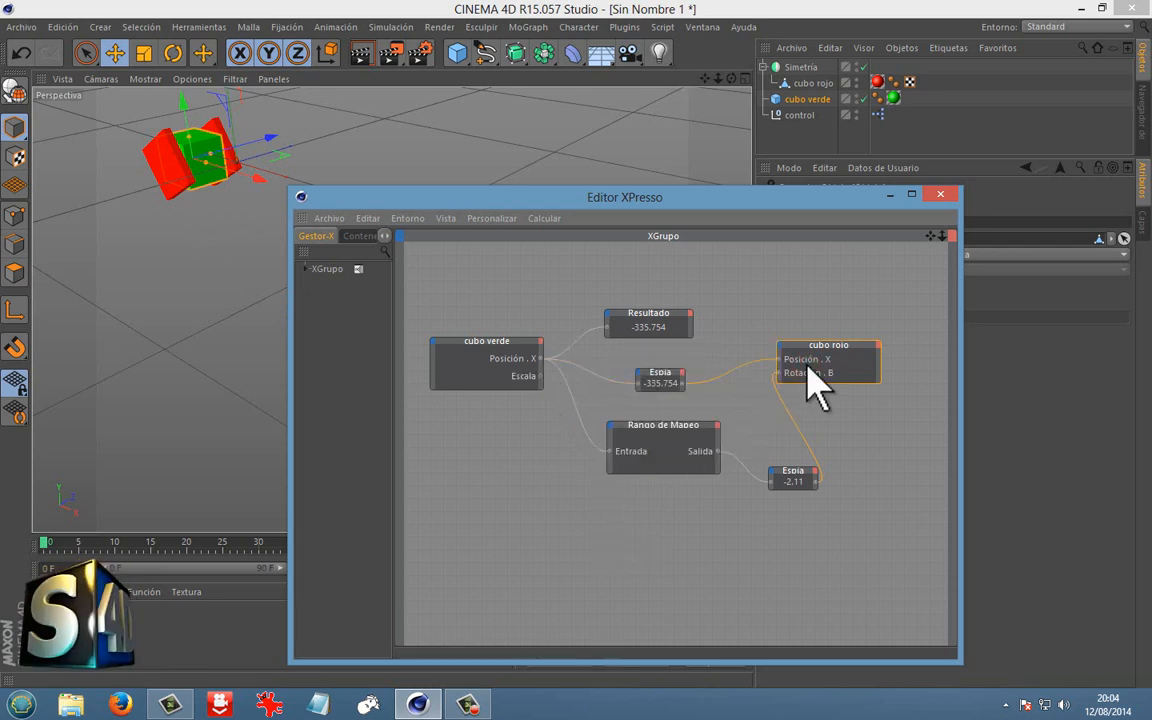
# Add an Escala input port to the cubo rojo node and connect cubo verde's Escala output to it.
pyautogui.click(781, 347)
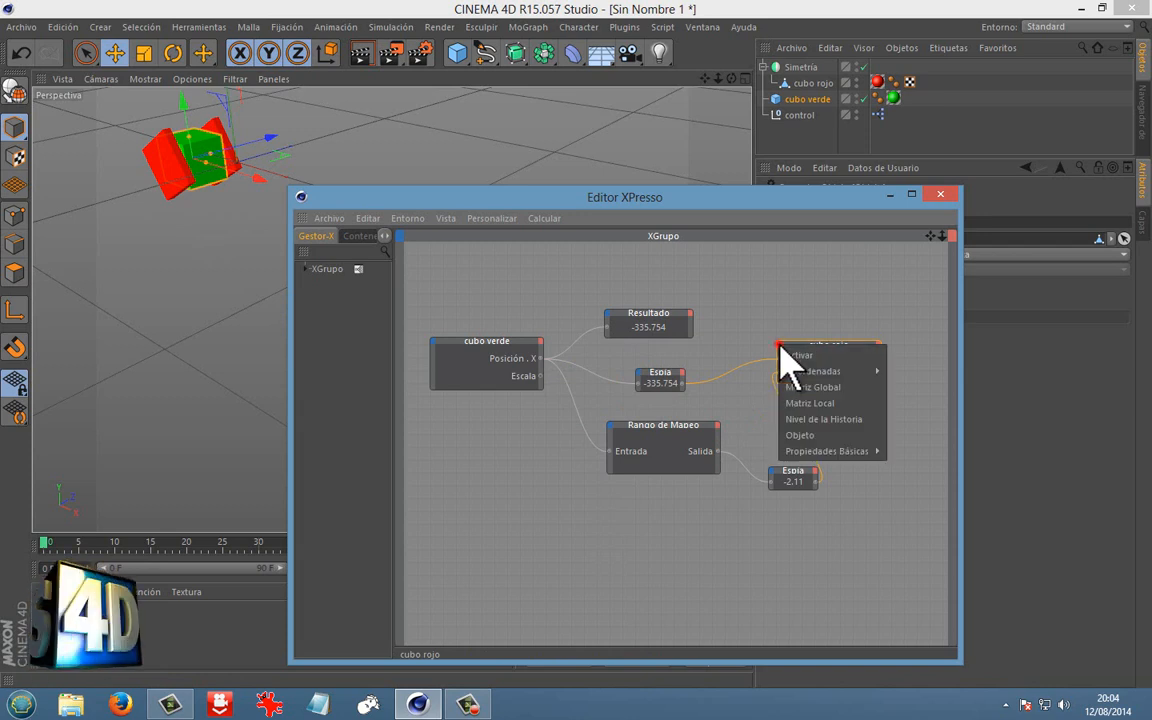
pyautogui.moveTo(828, 372)
pyautogui.moveTo(905, 388)
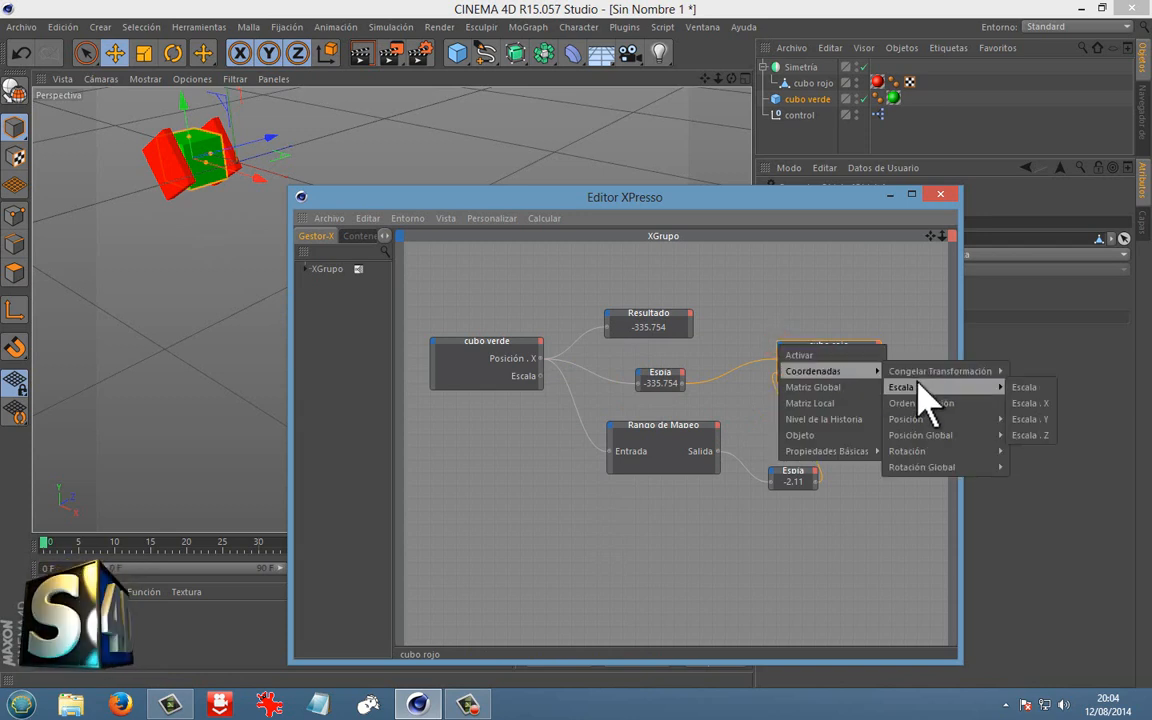
pyautogui.click(1027, 389)
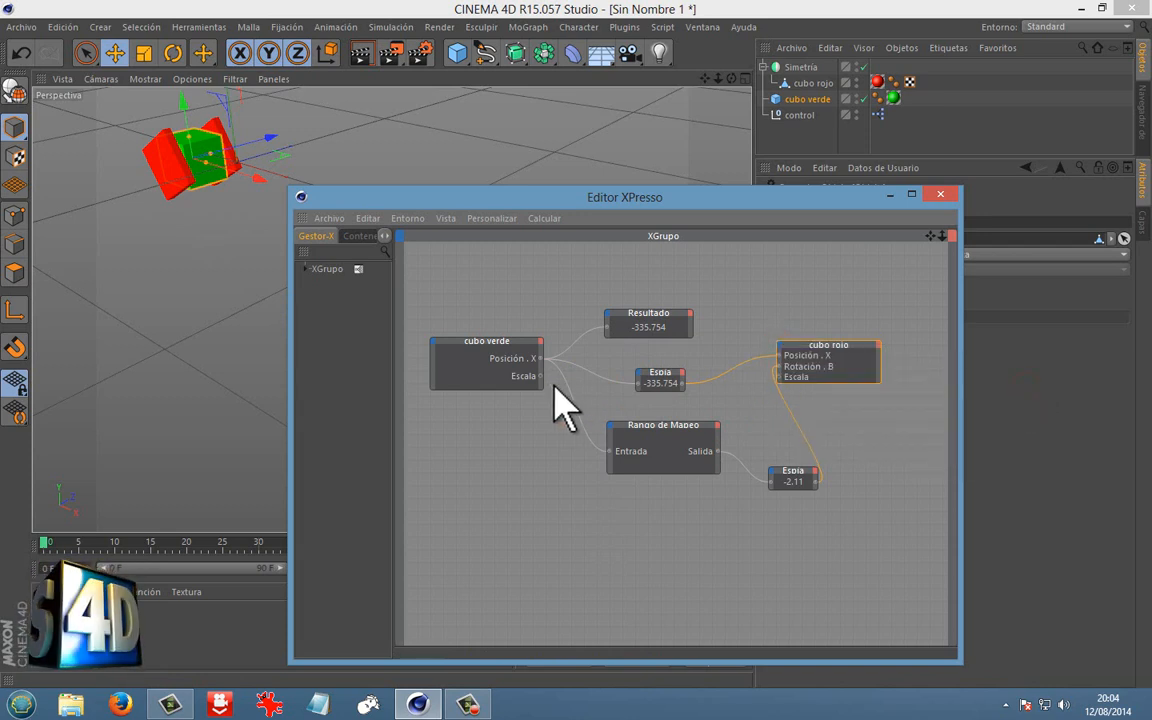
pyautogui.moveTo(557, 381); pyautogui.dragTo(765, 377)
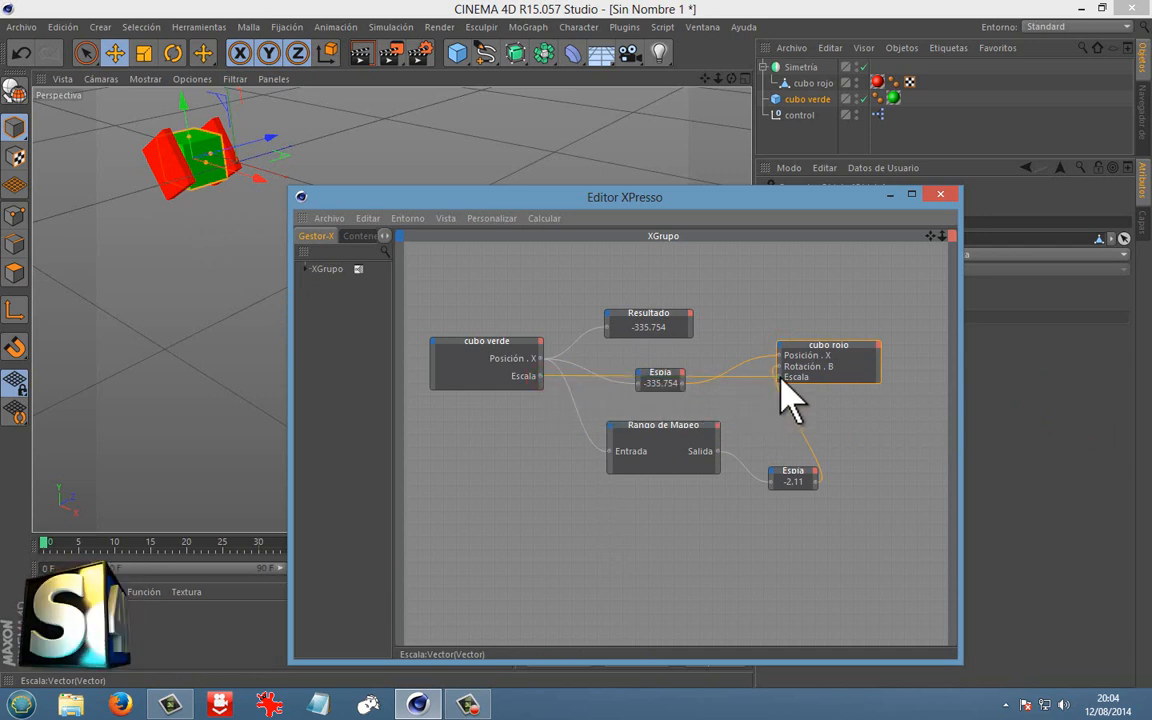
# Scale the green cube slightly along its Z axis with the Scale tool.
pyautogui.click(147, 57)
pyautogui.moveTo(275, 147)
pyautogui.mouseDown()
pyautogui.moveTo(243, 150)
pyautogui.moveTo(283, 147)
pyautogui.mouseUp()
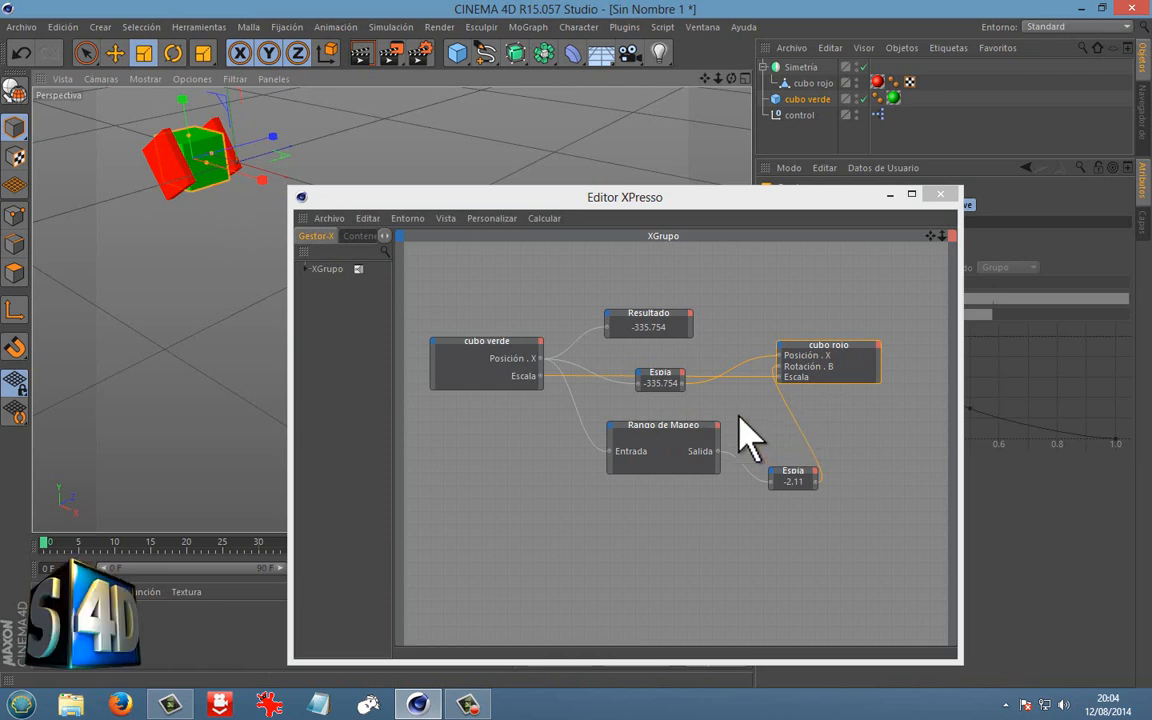
pyautogui.click(761, 404)
pyautogui.keyDown('alt'); pyautogui.moveTo(200, 170); pyautogui.dragTo(252, 128); pyautogui.keyUp('alt')
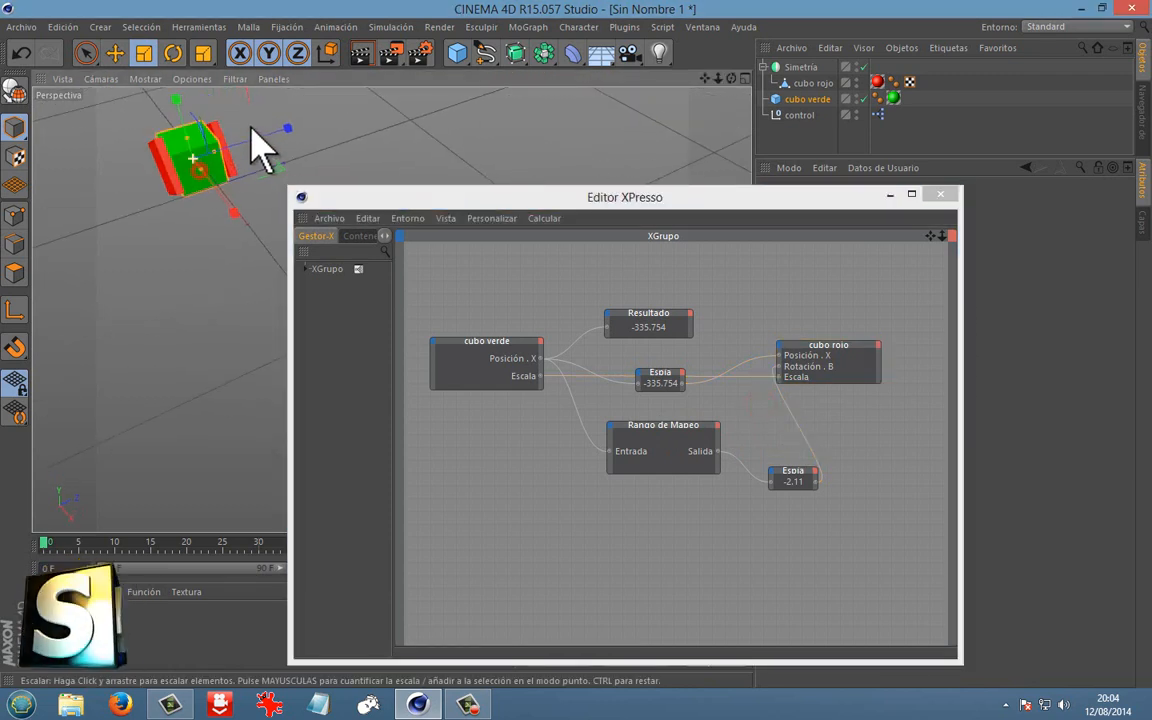
# Convert cubo verde to an editable polygon object and scale it along its Z axis.
pyautogui.click(806, 100)
pyautogui.click(14, 92)
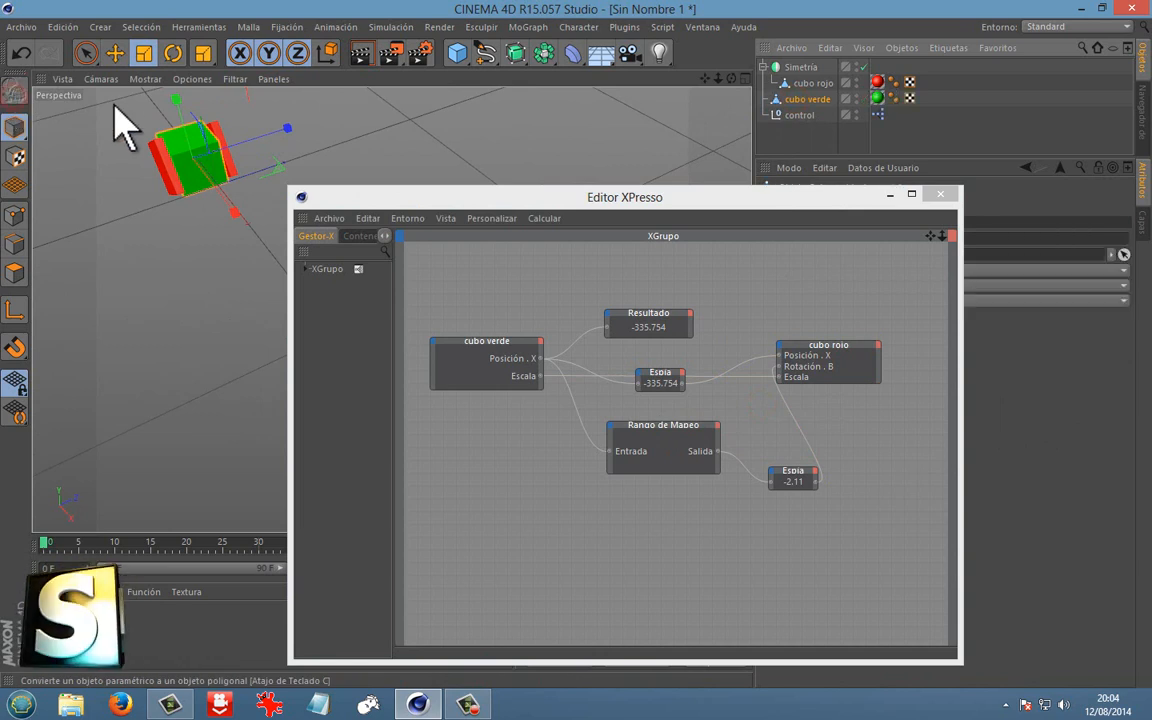
pyautogui.moveTo(276, 137); pyautogui.dragTo(251, 213)
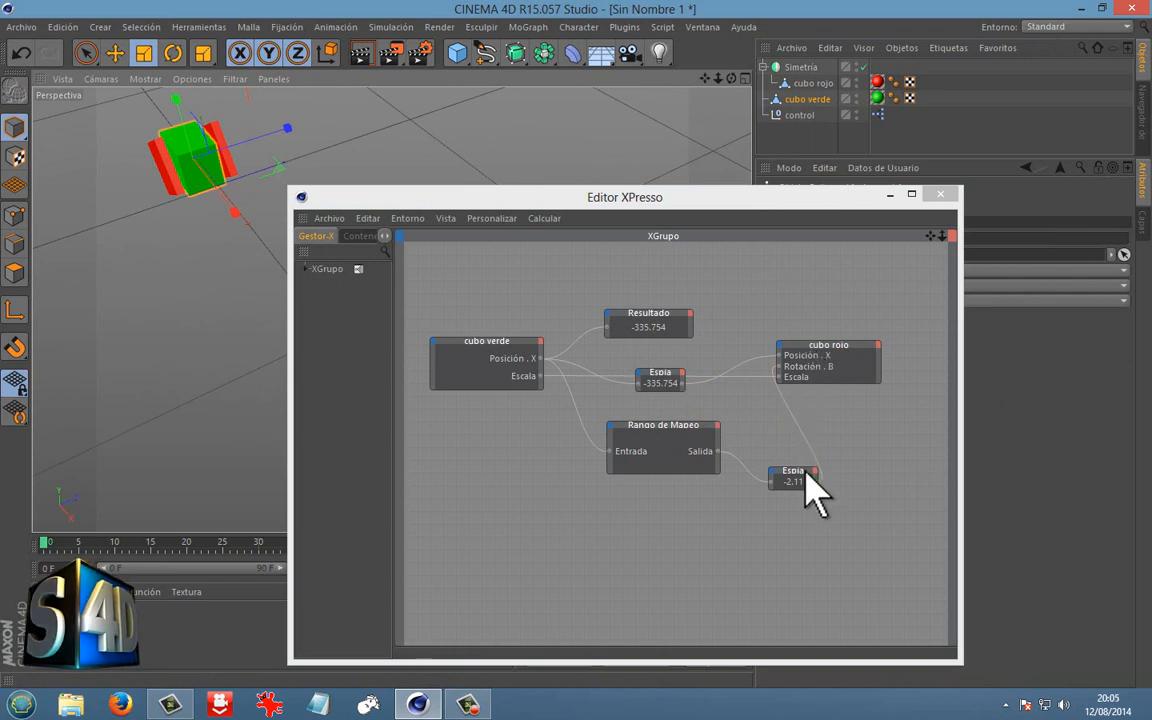
# Move the rotation Espía node beside the position Espía and remove the Escala ports from the cubo verde and cubo rojo nodes.
pyautogui.moveTo(796, 471); pyautogui.dragTo(737, 395)
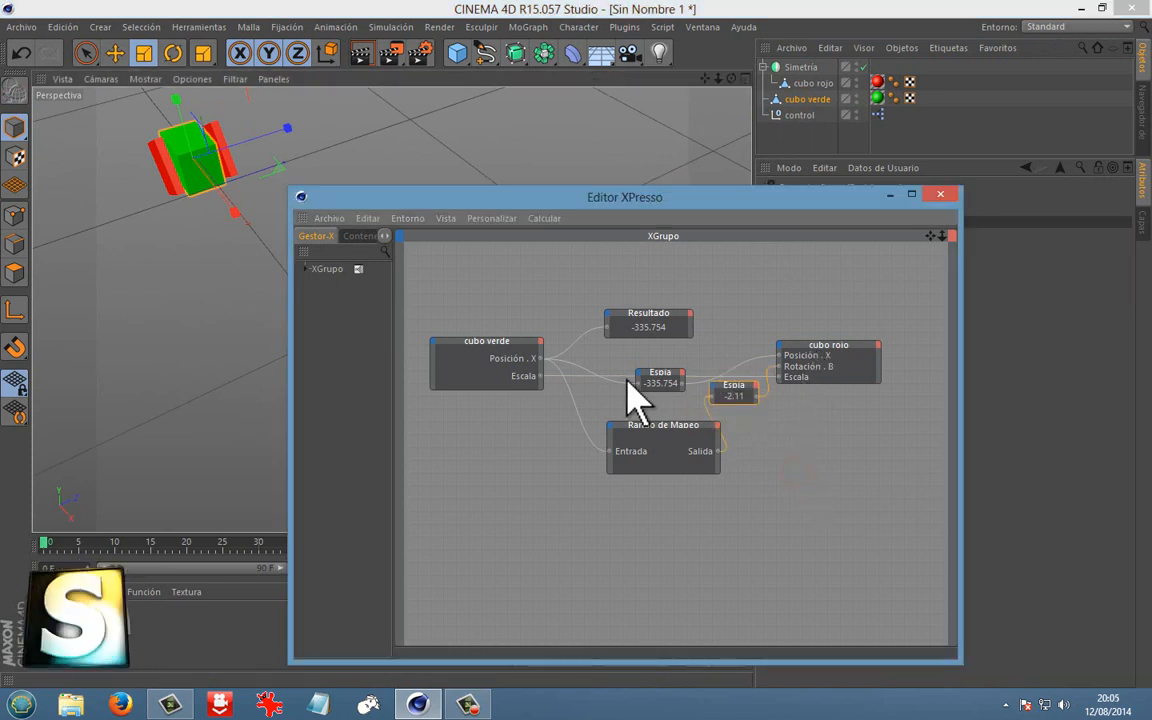
pyautogui.click(538, 350)
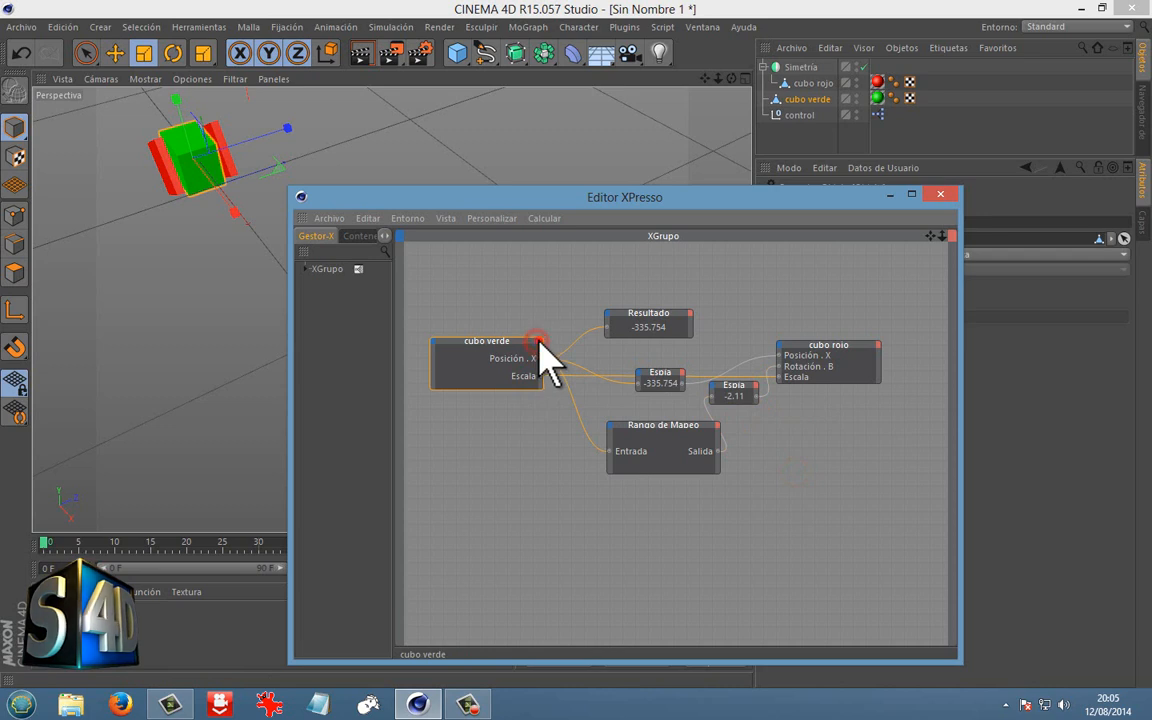
pyautogui.rightClick(540, 378)
pyautogui.click(557, 437)
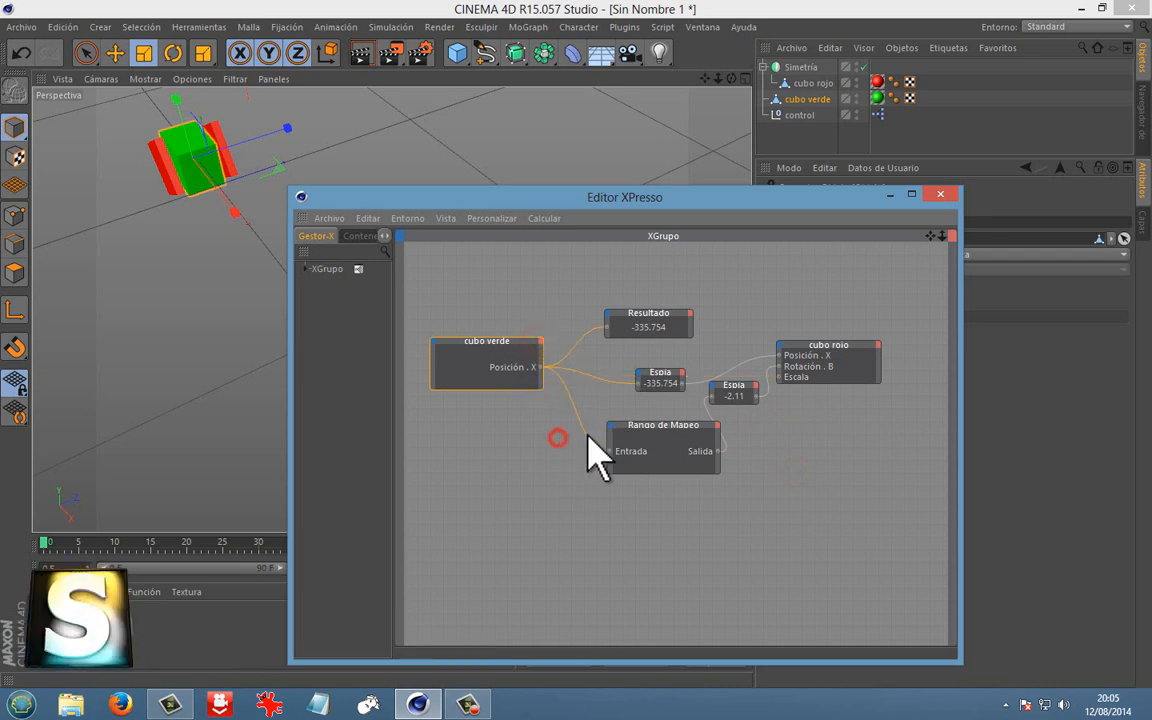
pyautogui.rightClick(797, 380)
pyautogui.click(818, 430)
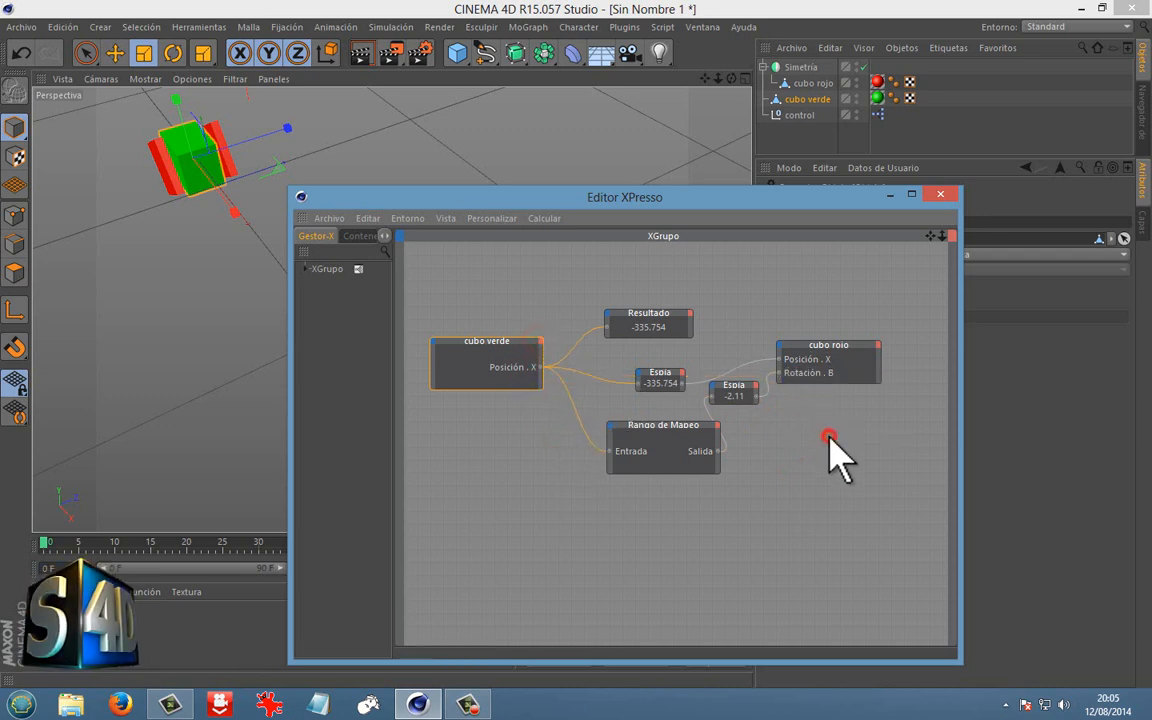
# Add an Escala output port from the scale coordinates to the cubo verde node.
pyautogui.click(540, 343)
pyautogui.moveTo(560, 353)
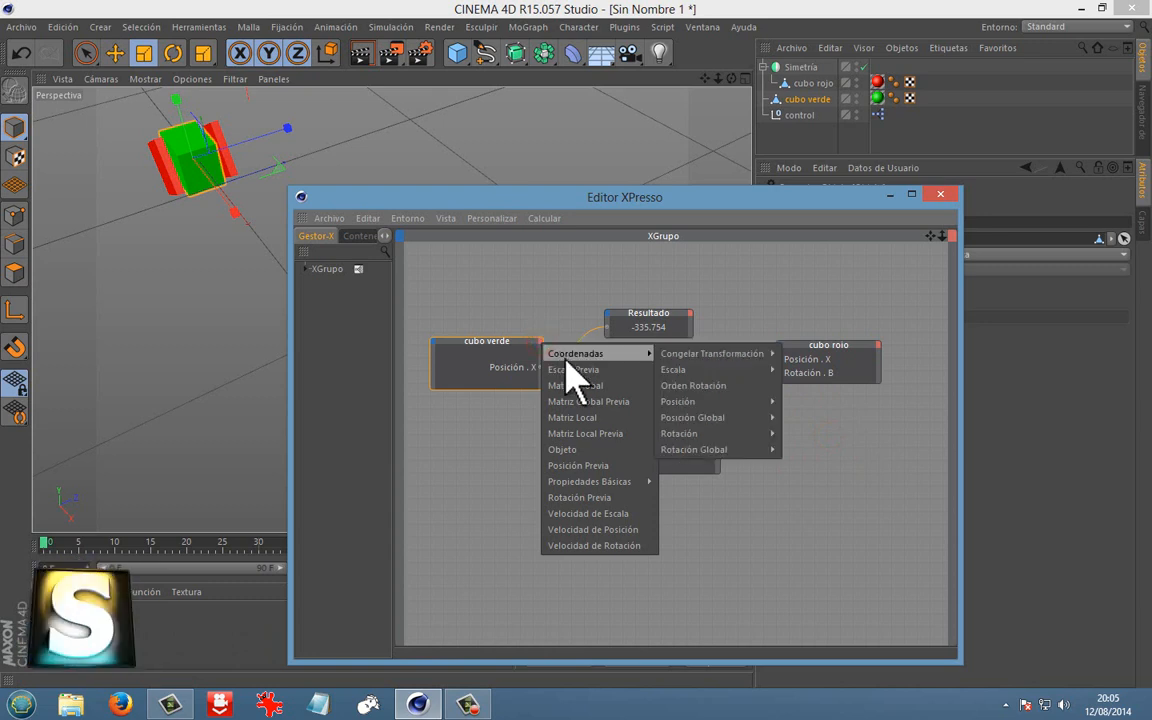
pyautogui.moveTo(687, 356)
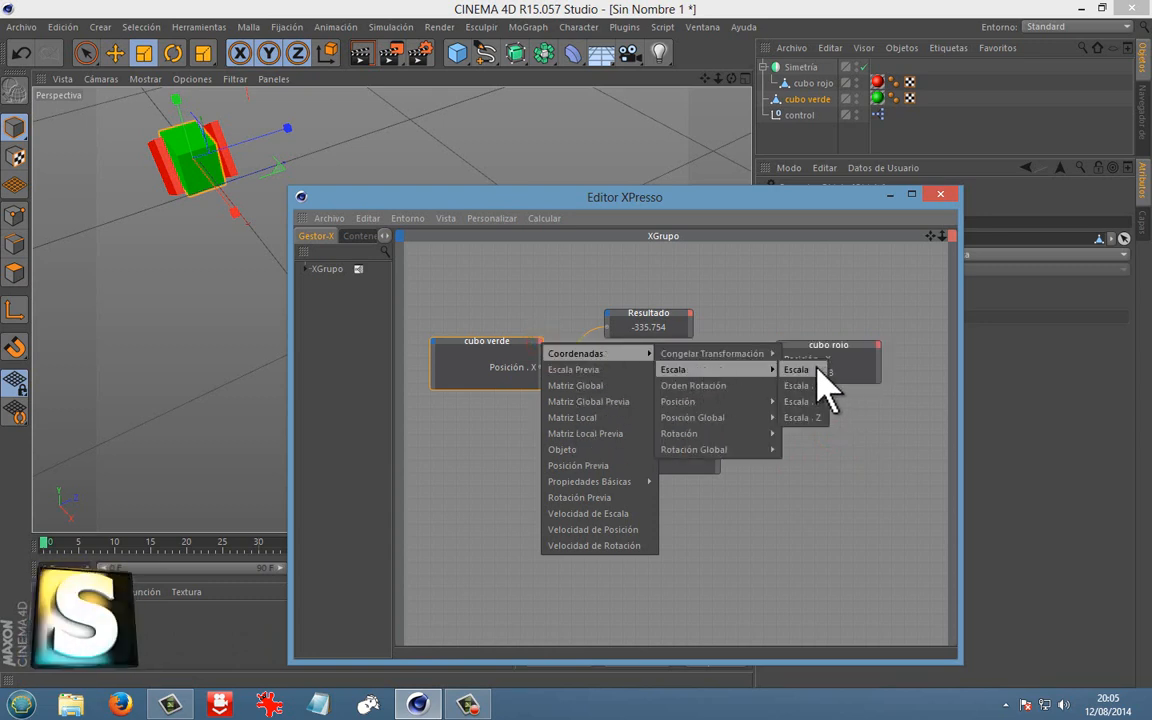
pyautogui.click(682, 371)
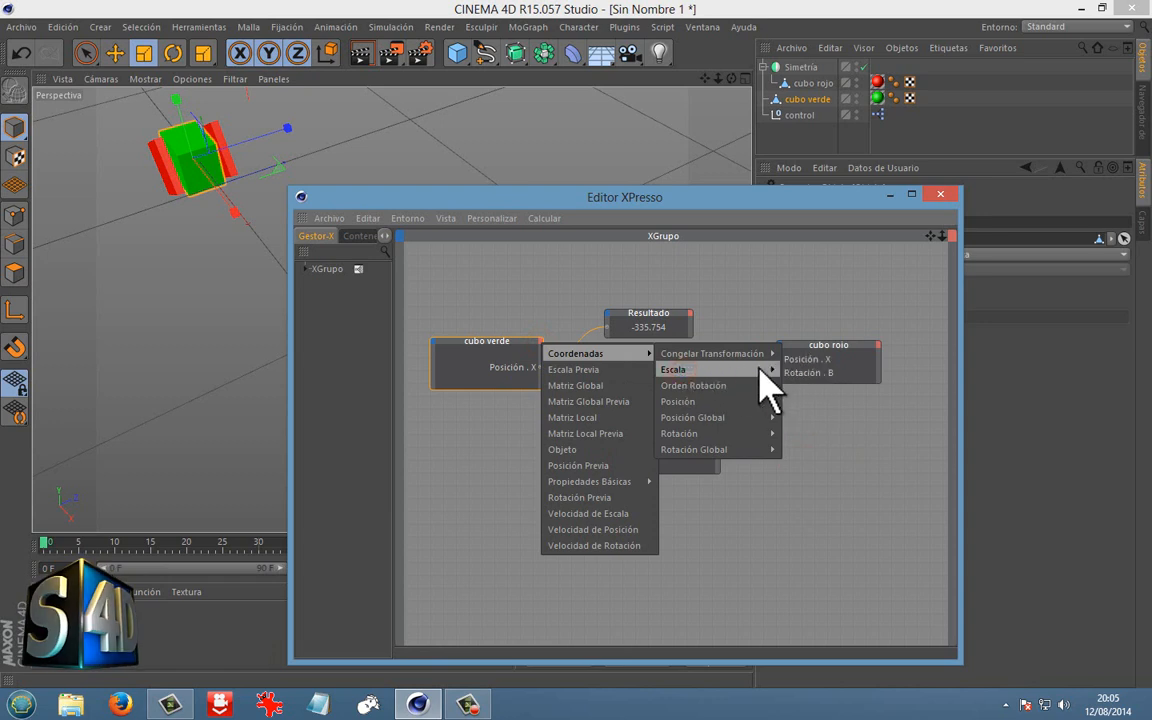
pyautogui.click(799, 370)
# Add an Escala input port to the cubo rojo node and connect cubo verde's Escala output to it.
pyautogui.click(780, 346)
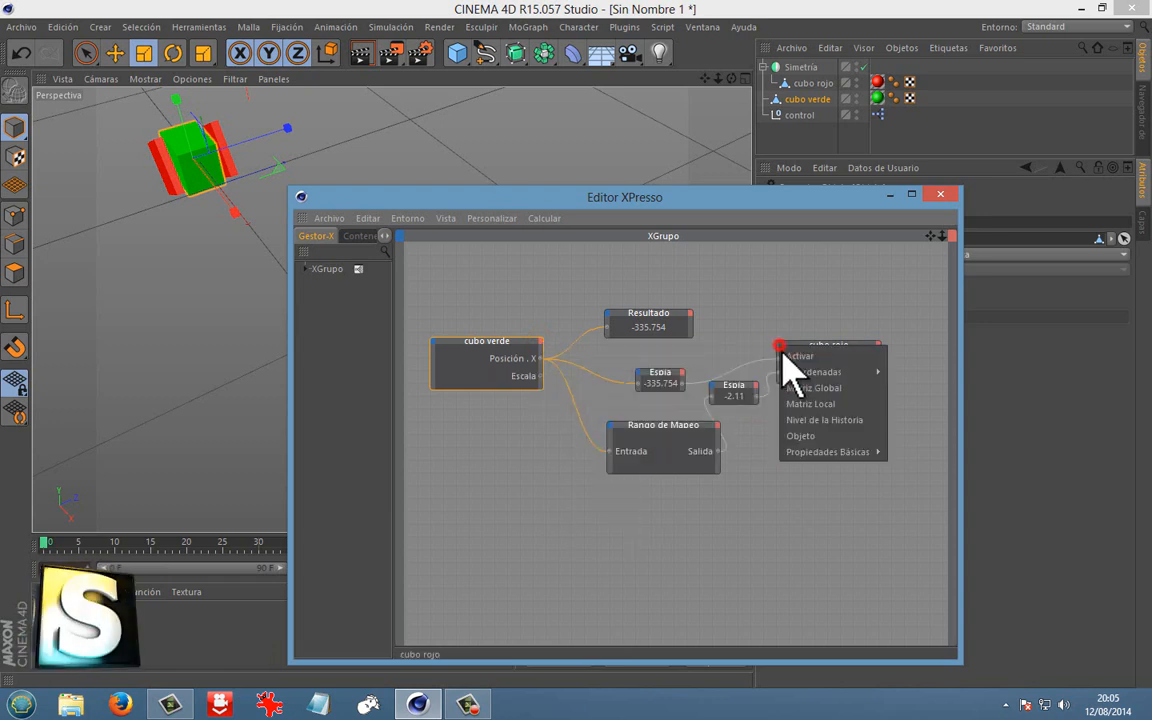
pyautogui.moveTo(826, 373)
pyautogui.moveTo(958, 385)
pyautogui.moveTo(905, 388)
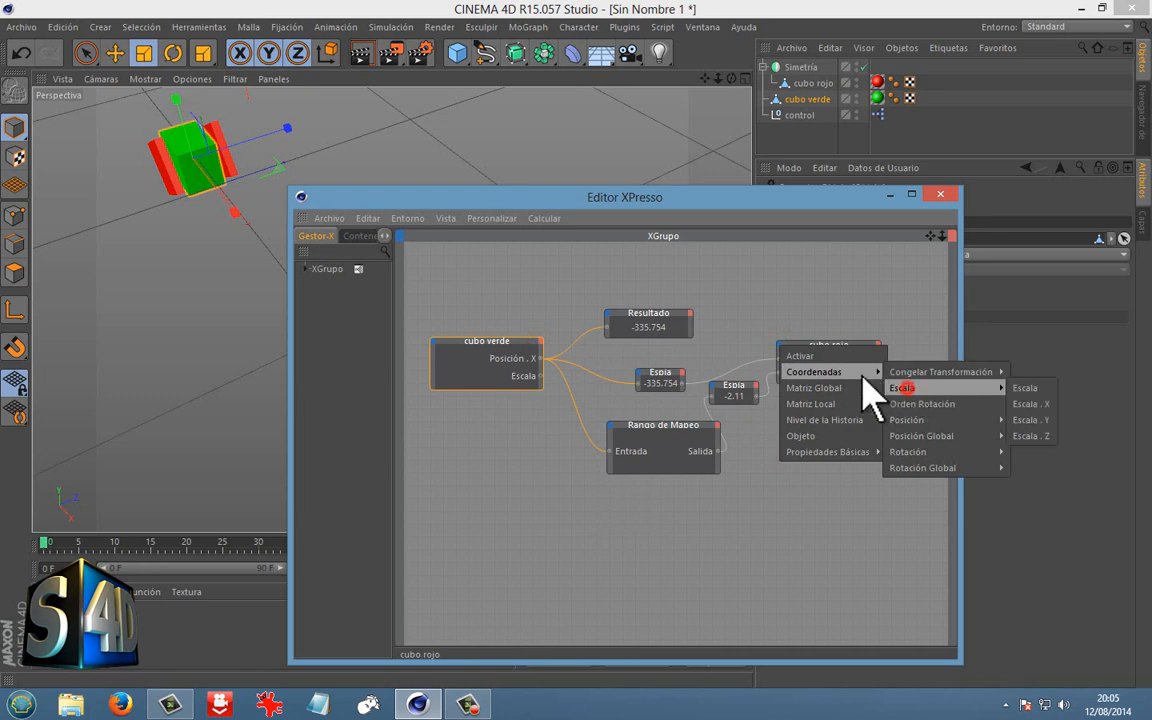
pyautogui.click(1032, 388)
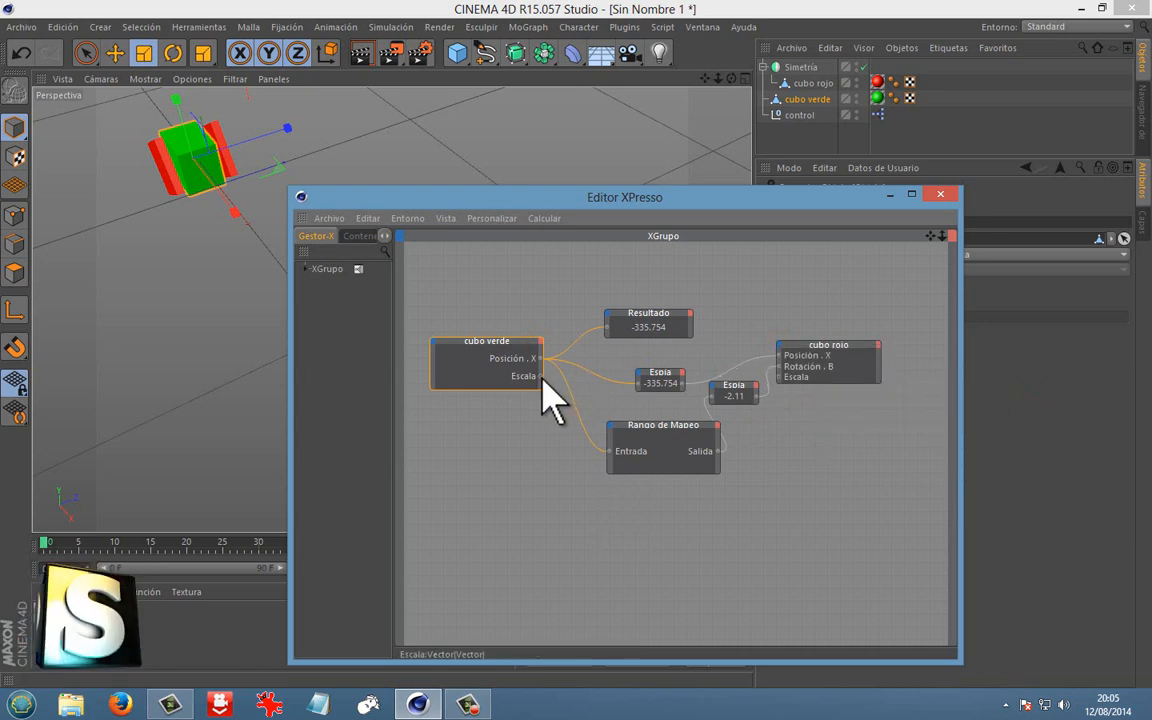
pyautogui.moveTo(546, 379)
pyautogui.mouseDown()
pyautogui.moveTo(758, 376)
pyautogui.moveTo(535, 366)
pyautogui.moveTo(541, 377)
pyautogui.mouseUp()
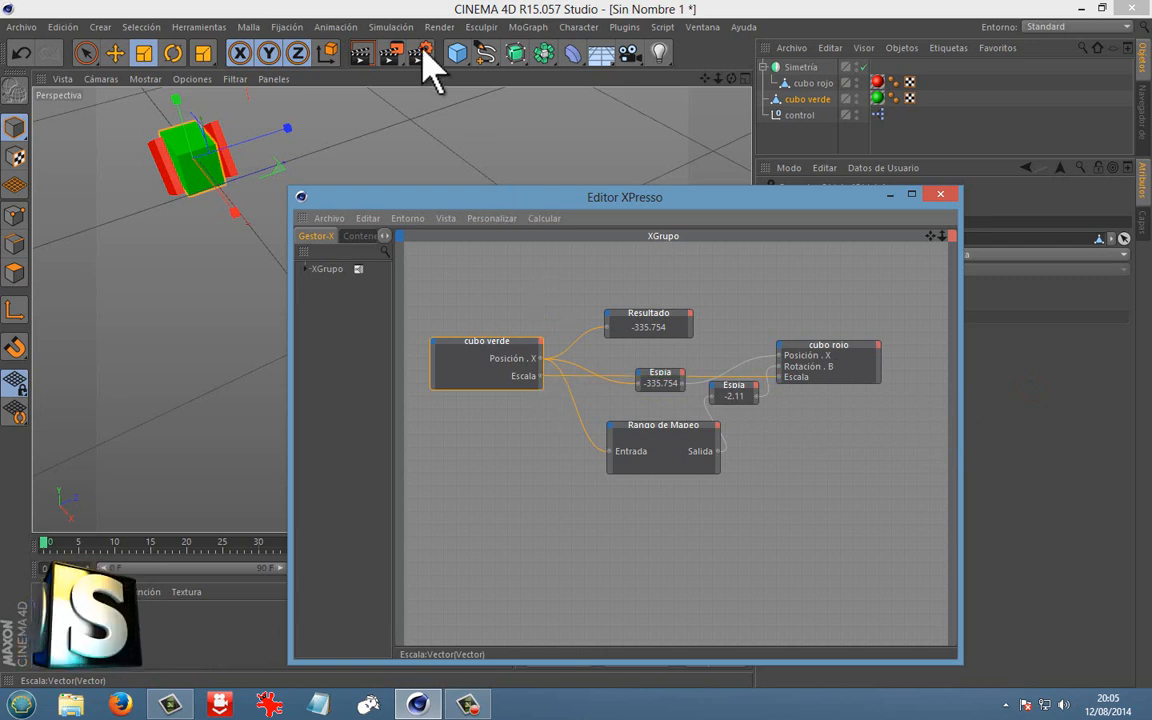
# Try scaling the green cube along Z with the scale link in place and move it along X to about -320 cm.
pyautogui.moveTo(280, 122); pyautogui.dragTo(300, 135)
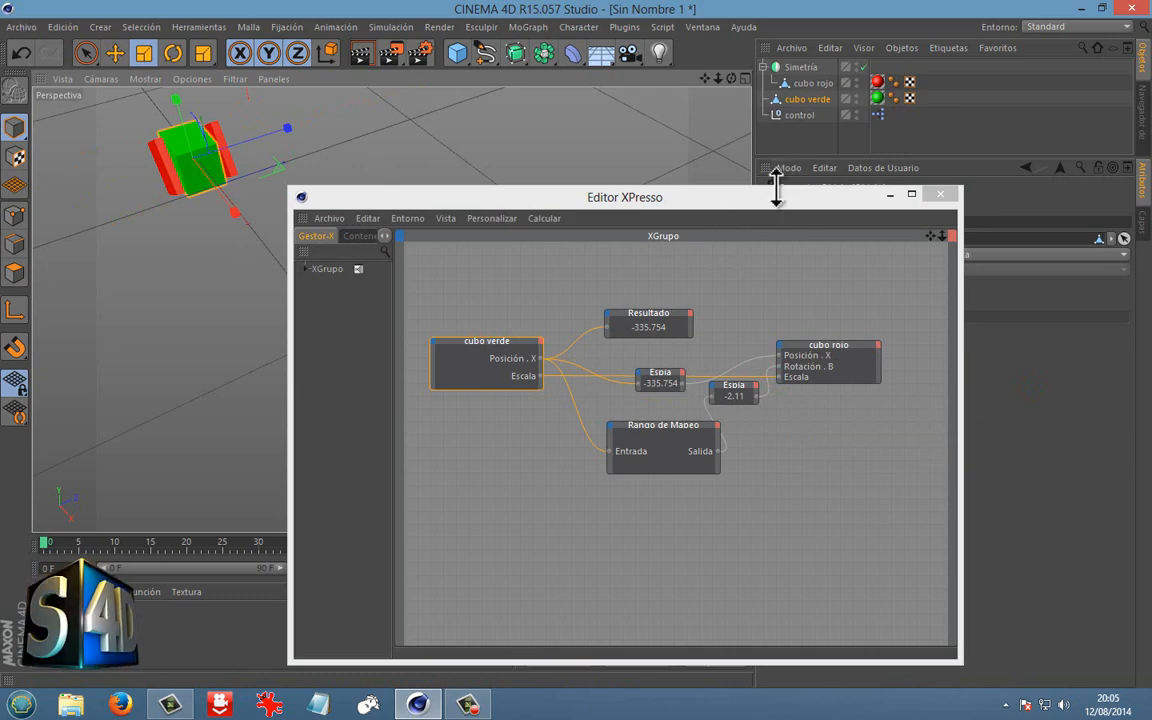
pyautogui.moveTo(763, 198); pyautogui.dragTo(793, 336)
pyautogui.moveTo(347, 147); pyautogui.dragTo(366, 212)
pyautogui.keyDown('alt'); pyautogui.moveTo(366, 208); pyautogui.dragTo(384, 190, button='right'); pyautogui.keyUp('alt')
pyautogui.moveTo(337, 186)
pyautogui.keyDown('alt'); pyautogui.mouseDown()
pyautogui.moveTo(280, 221)
pyautogui.moveTo(416, 216)
pyautogui.moveTo(298, 172)
pyautogui.moveTo(308, 211)
pyautogui.moveTo(290, 231)
pyautogui.moveTo(314, 249)
pyautogui.moveTo(302, 214)
pyautogui.mouseUp(); pyautogui.keyUp('alt')
pyautogui.click(116, 53)
pyautogui.click(301, 157)
pyautogui.moveTo(386, 207)
pyautogui.mouseDown()
pyautogui.moveTo(393, 201)
pyautogui.moveTo(384, 210)
pyautogui.mouseUp()
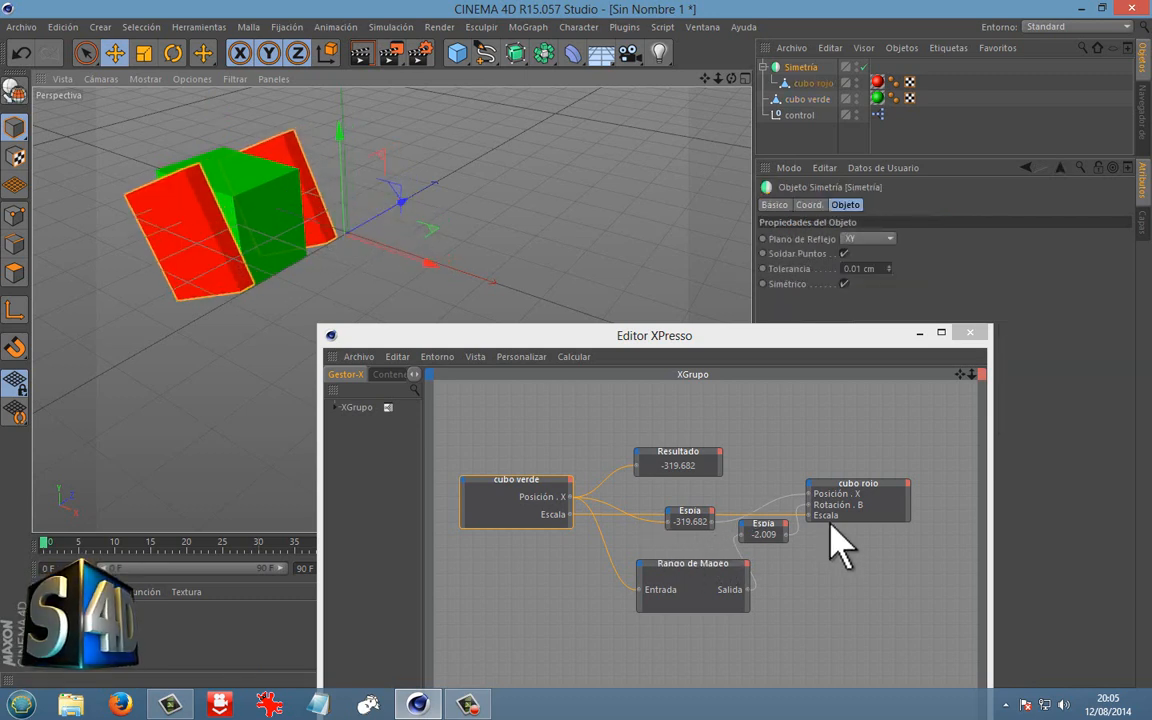
# Delete the Resultado node and move the cubo verde and cubo rojo nodes higher in the XPresso graph.
pyautogui.click(545, 479)
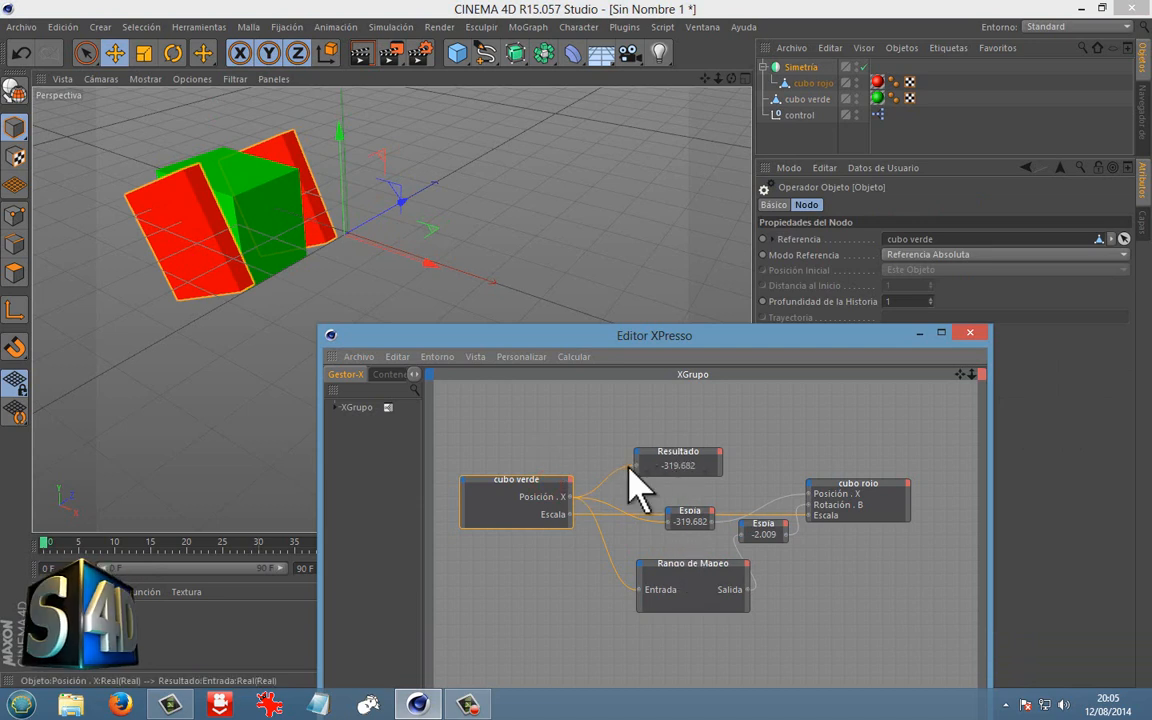
pyautogui.click(665, 462)
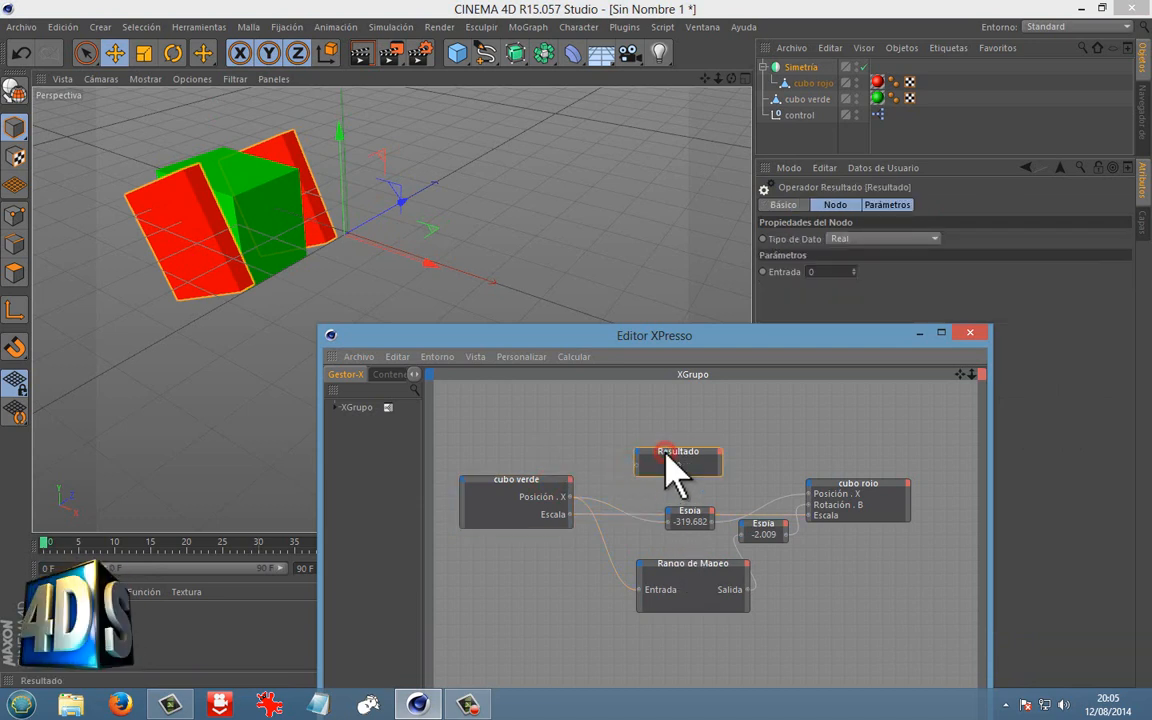
pyautogui.press('Delete')
pyautogui.moveTo(543, 474); pyautogui.dragTo(544, 413)
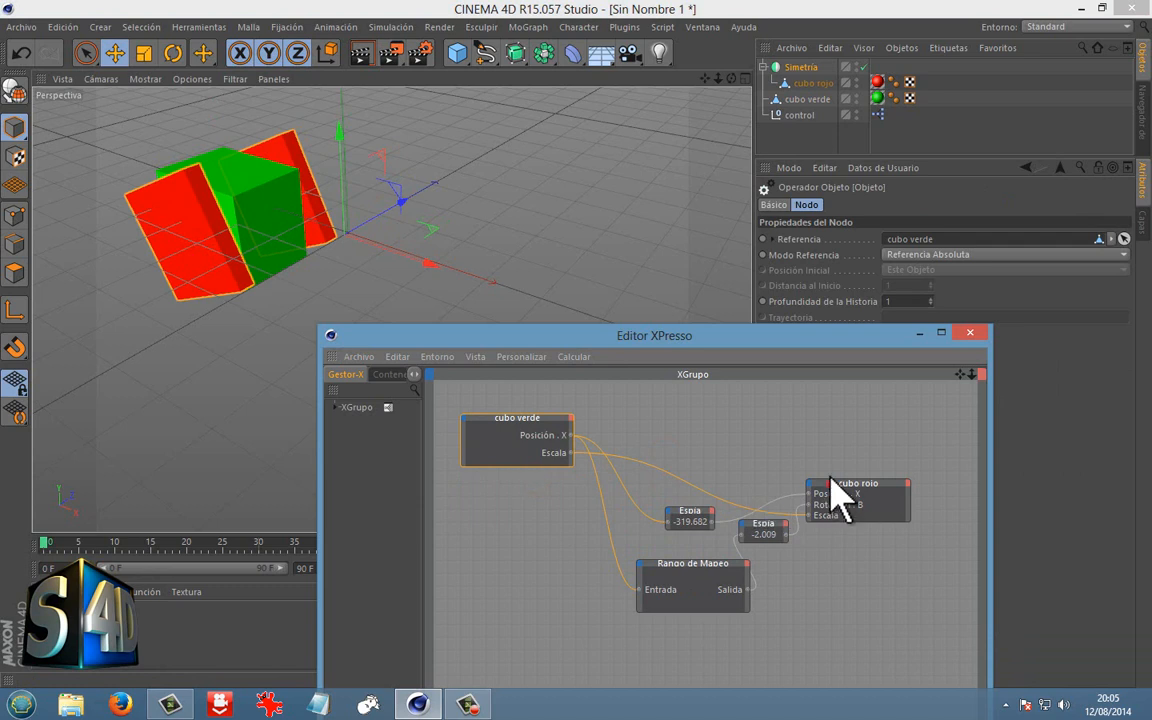
pyautogui.moveTo(830, 481); pyautogui.dragTo(811, 397)
pyautogui.moveTo(783, 337); pyautogui.dragTo(742, 441)
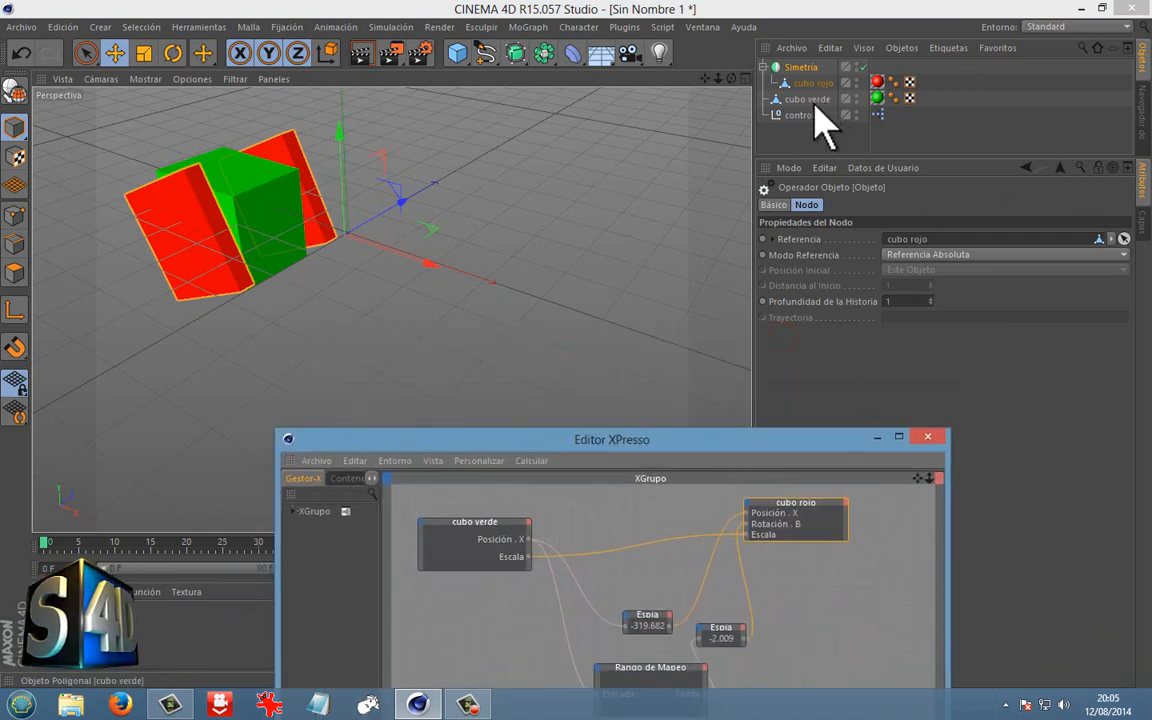
# Open cubo rojo's coordinates and try to change its scale values directly.
pyautogui.click(812, 84)
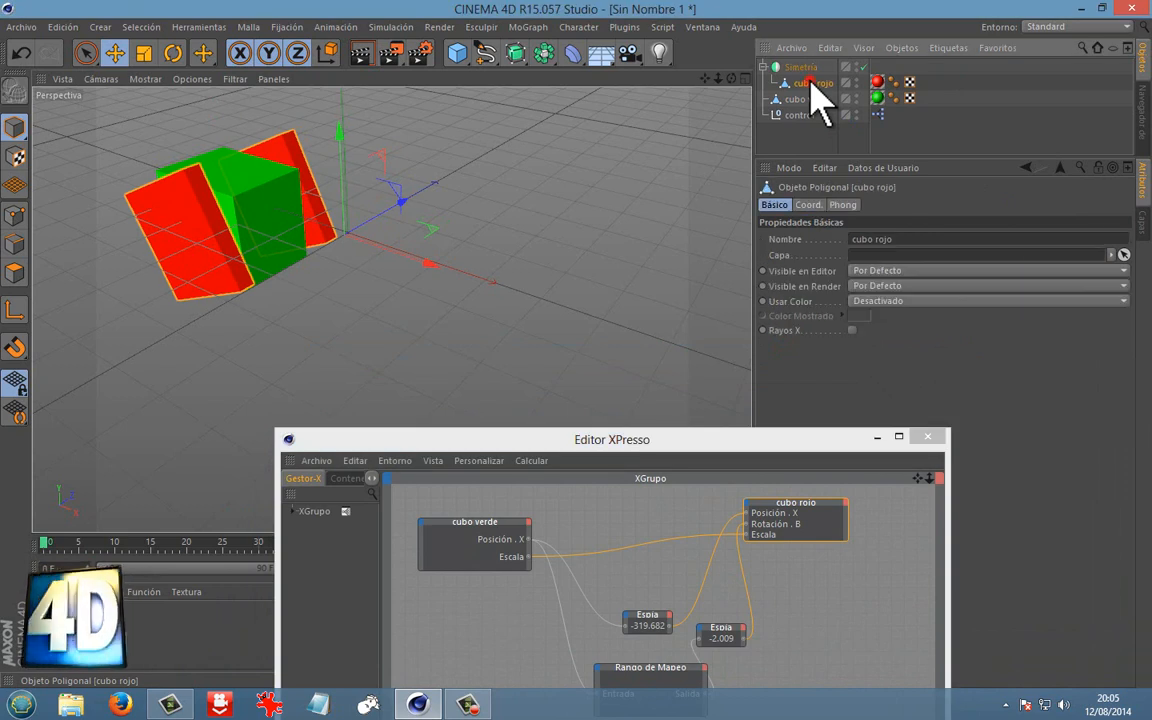
pyautogui.click(808, 205)
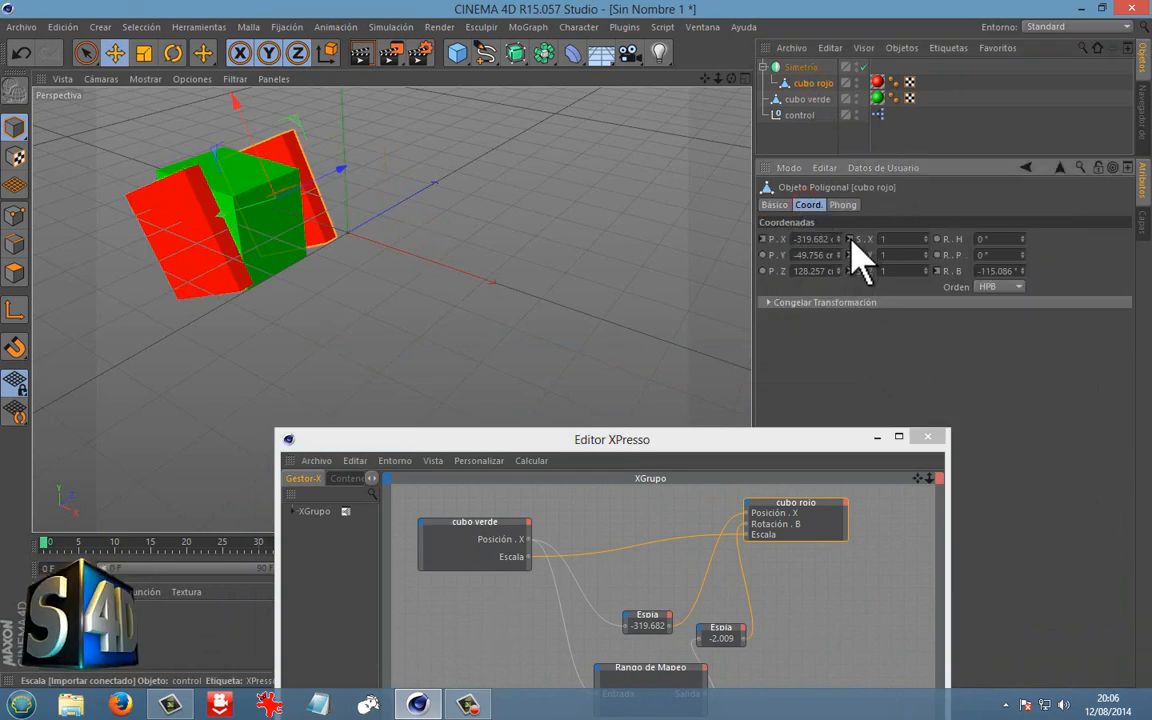
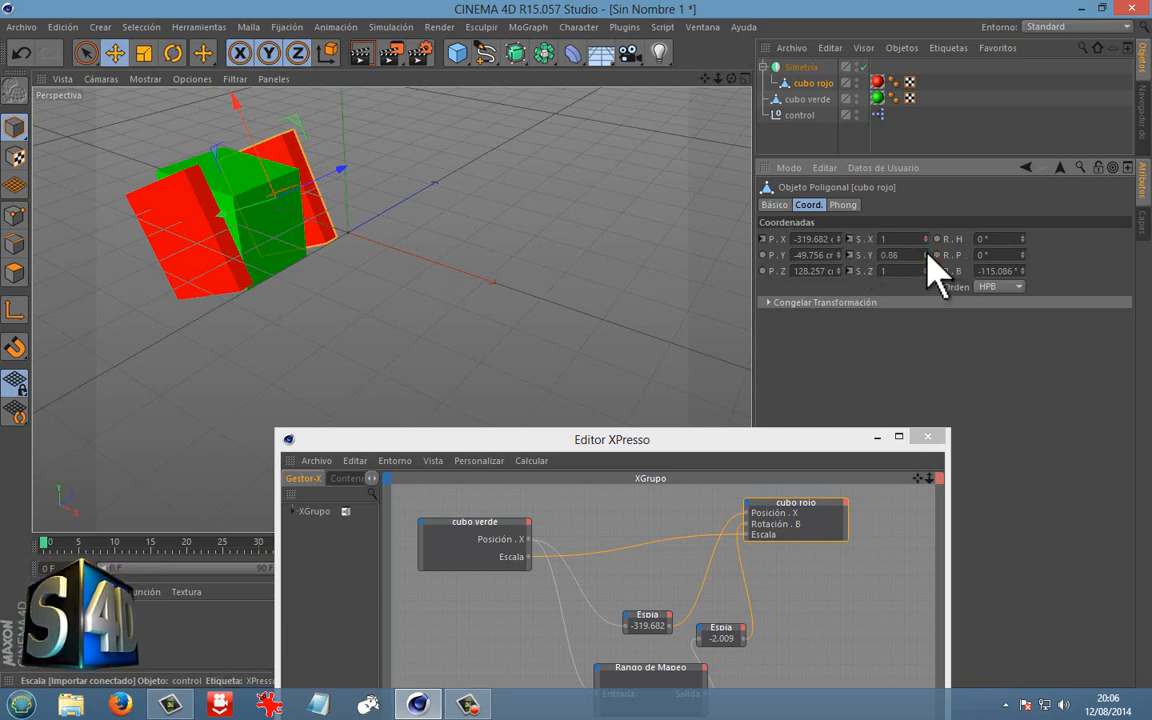
pyautogui.click(923, 239)
# Set cubo verde's scale to 1.34 in X, 0.91 in Y and 0.41 in Z, and move it along X to about -454 cm.
pyautogui.click(798, 99)
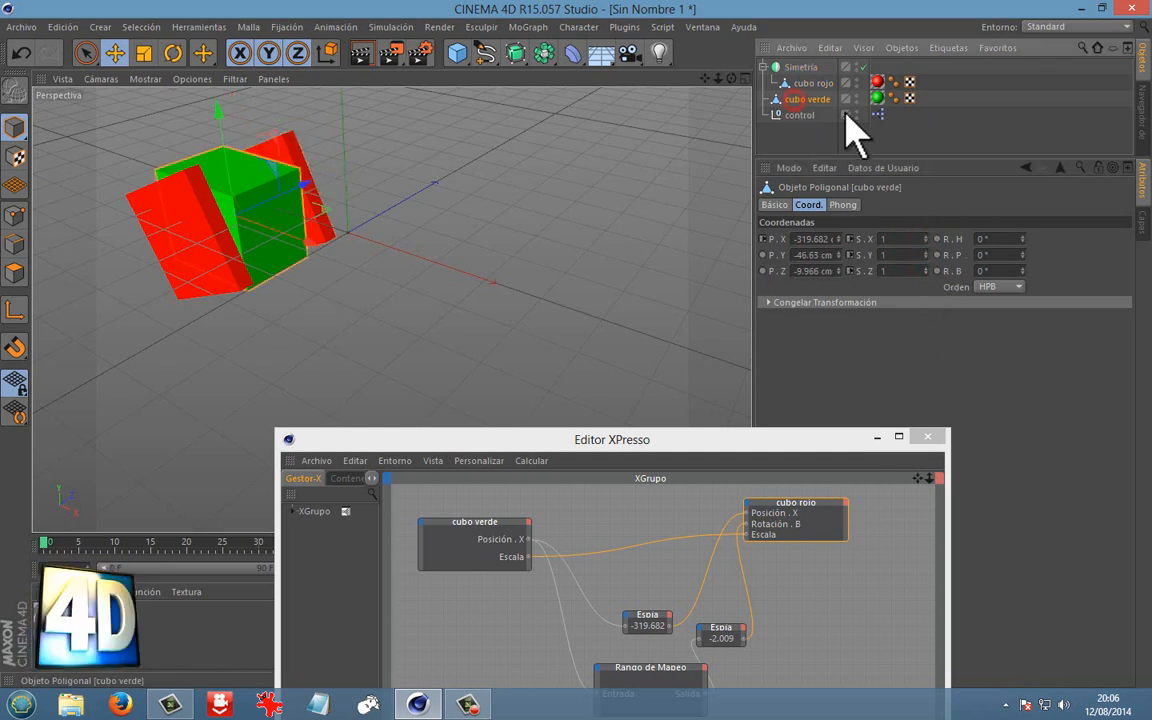
pyautogui.moveTo(924, 256)
pyautogui.mouseDown()
pyautogui.moveTo(926, 226)
pyautogui.moveTo(931, 265)
pyautogui.moveTo(926, 231)
pyautogui.moveTo(928, 240)
pyautogui.mouseUp()
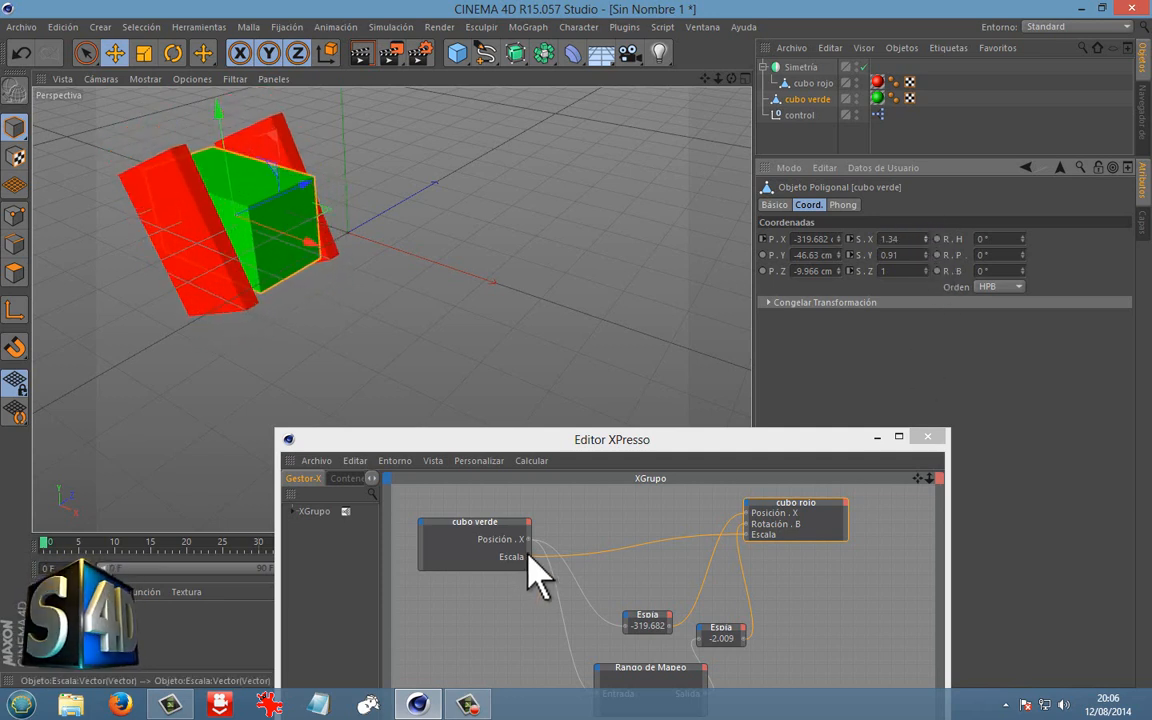
pyautogui.moveTo(821, 502); pyautogui.dragTo(828, 535)
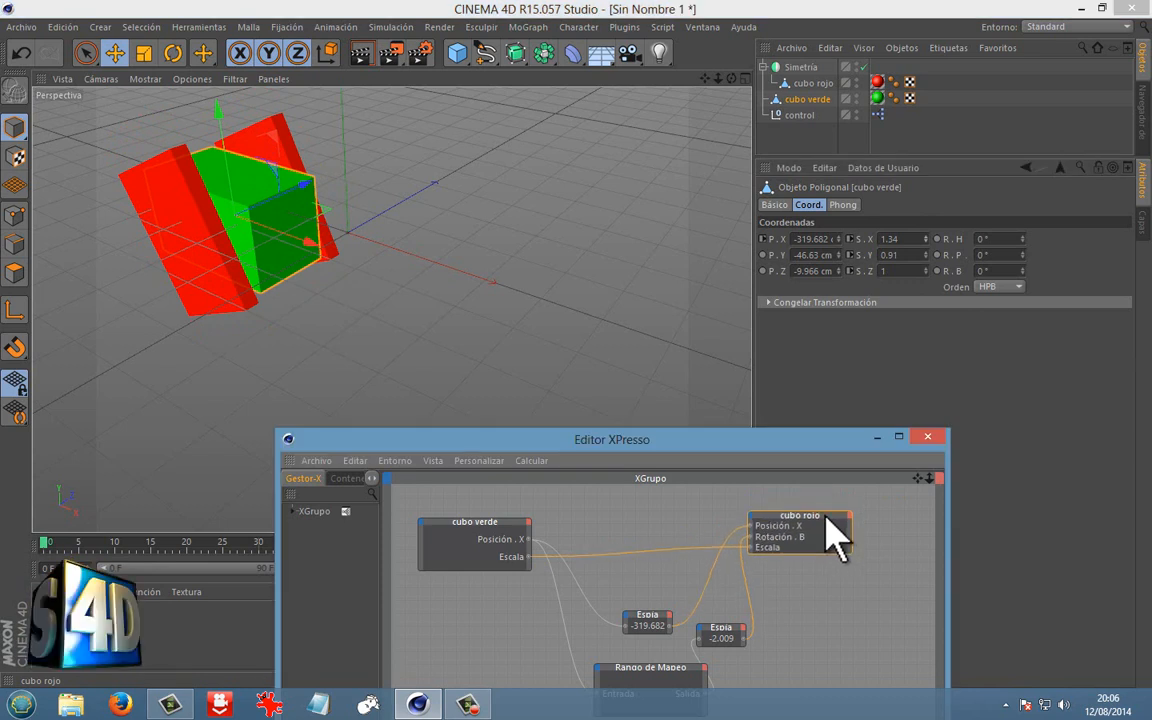
pyautogui.moveTo(928, 272)
pyautogui.mouseDown()
pyautogui.moveTo(926, 257)
pyautogui.moveTo(931, 288)
pyautogui.moveTo(926, 268)
pyautogui.mouseUp()
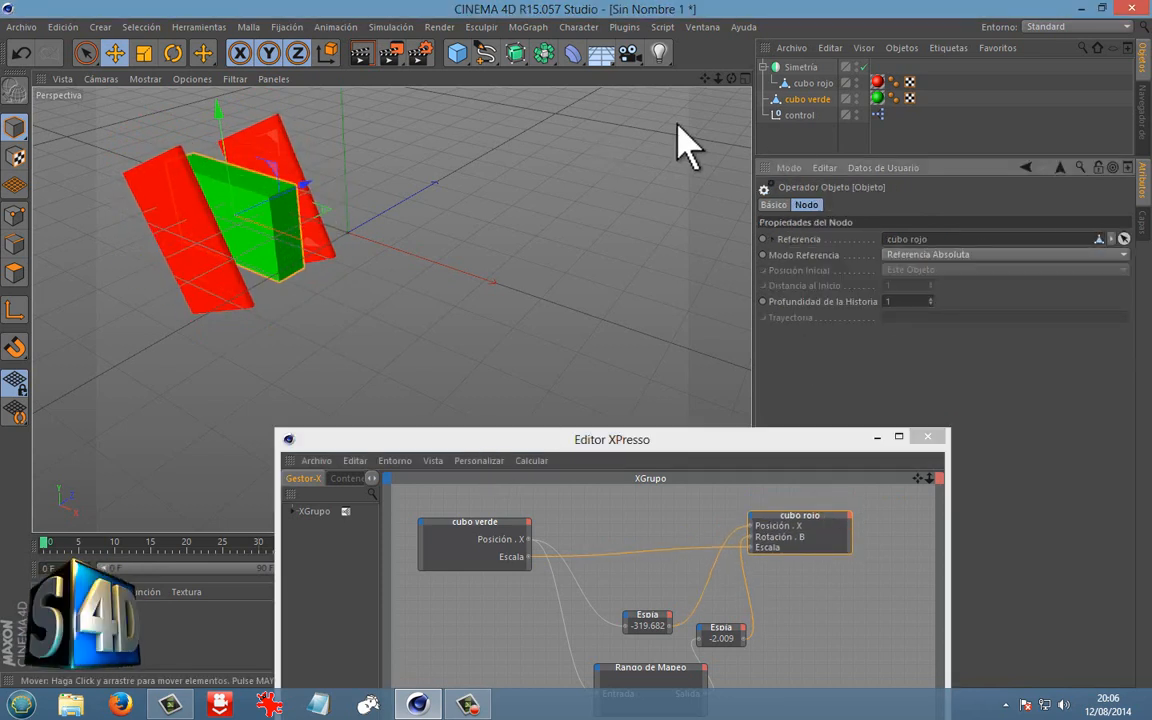
pyautogui.click(800, 100)
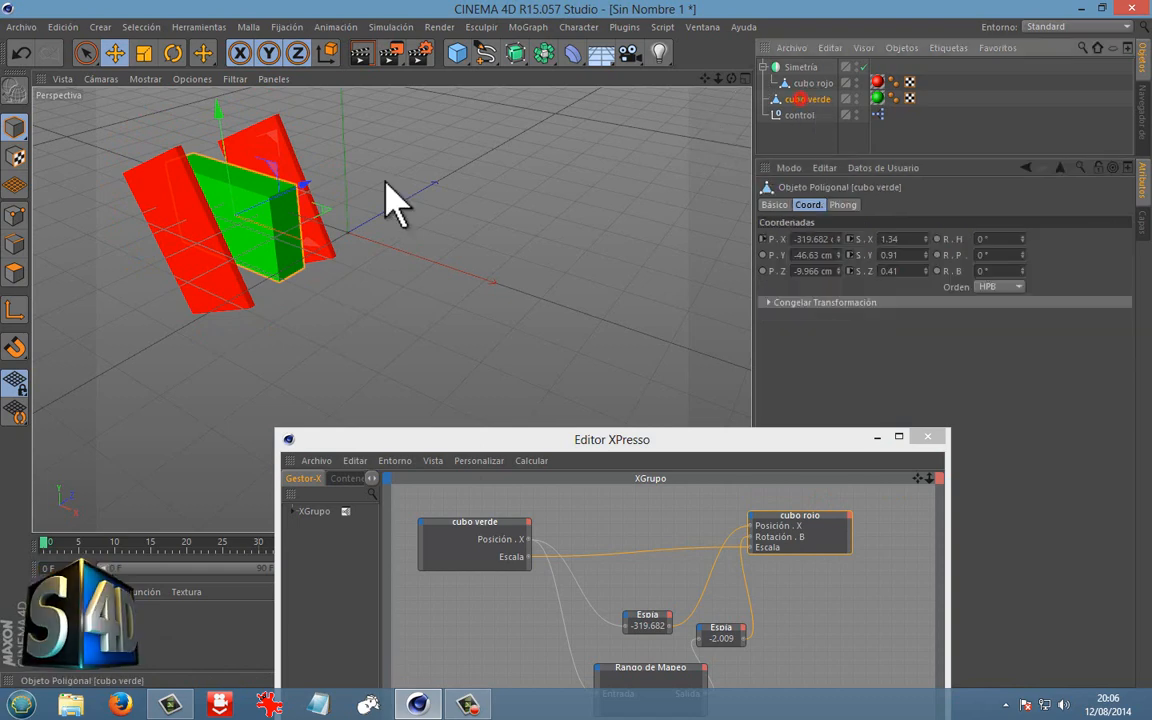
pyautogui.moveTo(293, 234); pyautogui.dragTo(235, 240)
# Widen the XPresso editor and spread out the cubo verde, cubo rojo, Rango de Mapeo and both Espía nodes.
pyautogui.moveTo(691, 446); pyautogui.dragTo(612, 109)
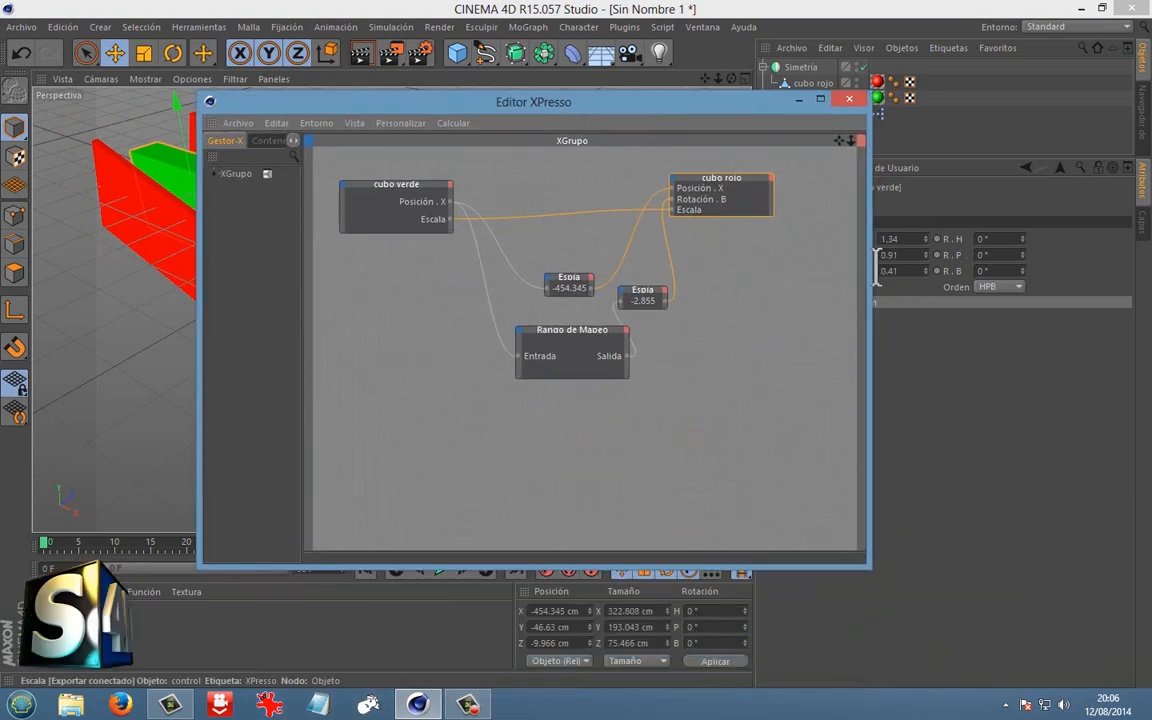
pyautogui.moveTo(869, 262); pyautogui.dragTo(1035, 262)
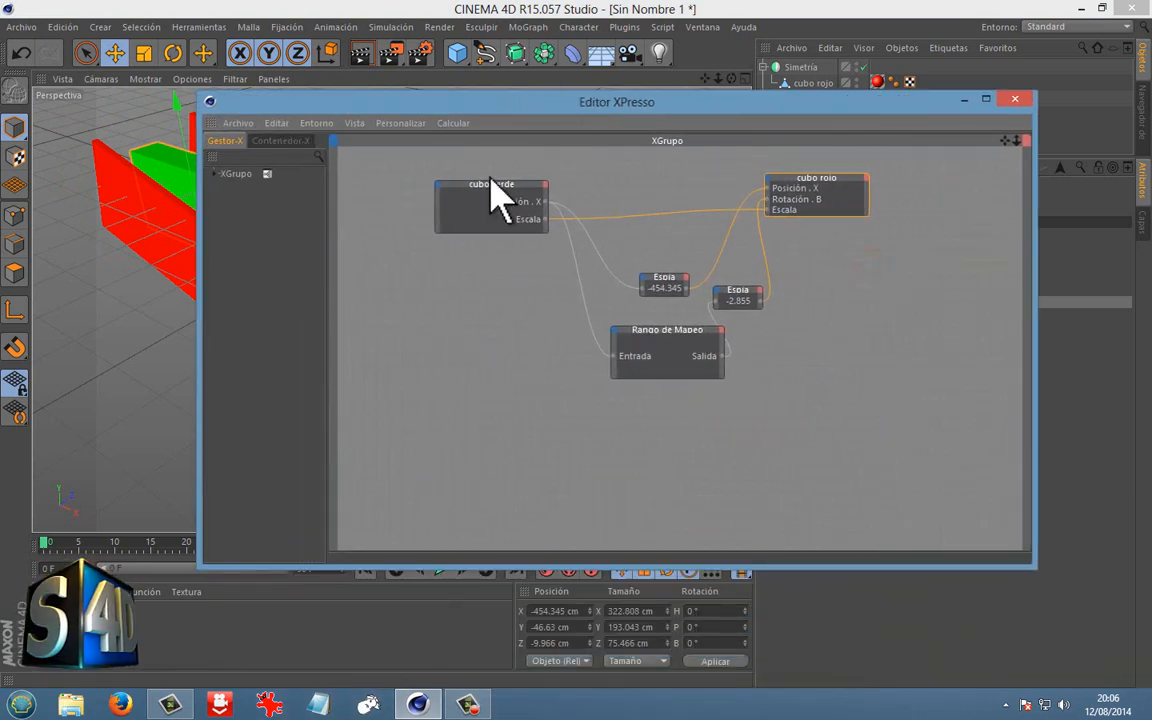
pyautogui.moveTo(465, 185); pyautogui.dragTo(396, 197)
pyautogui.moveTo(784, 176); pyautogui.dragTo(850, 179)
pyautogui.moveTo(391, 197); pyautogui.dragTo(388, 175)
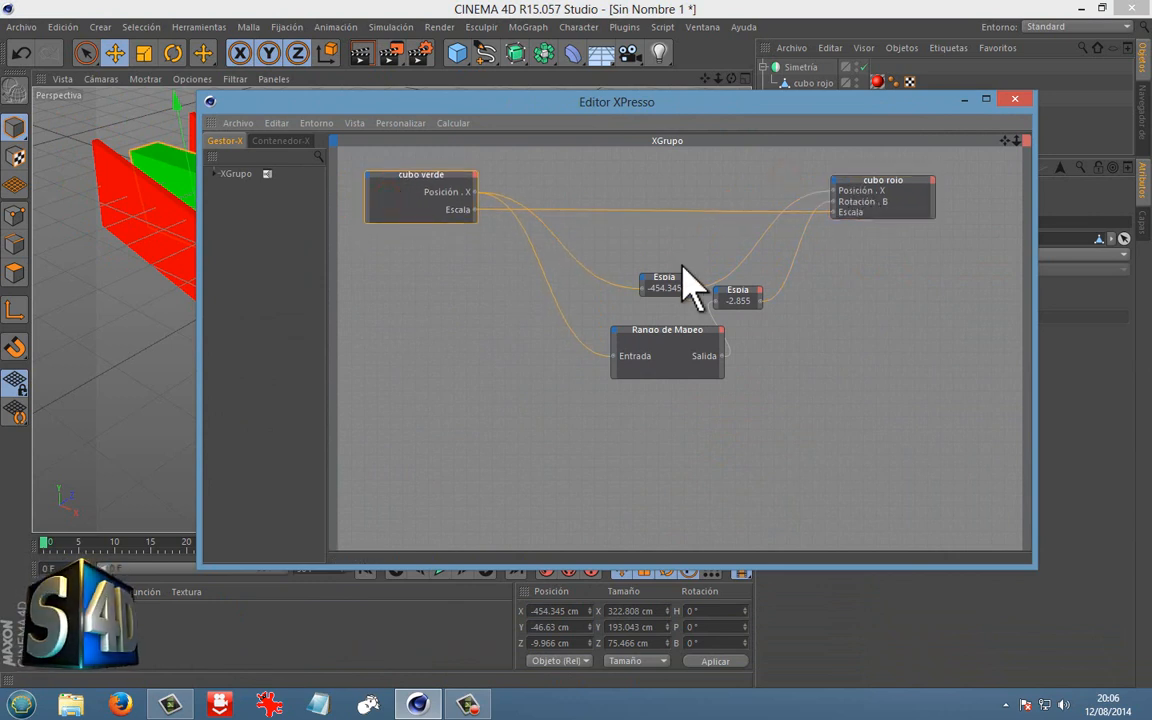
pyautogui.moveTo(670, 284); pyautogui.dragTo(661, 178)
pyautogui.moveTo(745, 294); pyautogui.dragTo(787, 291)
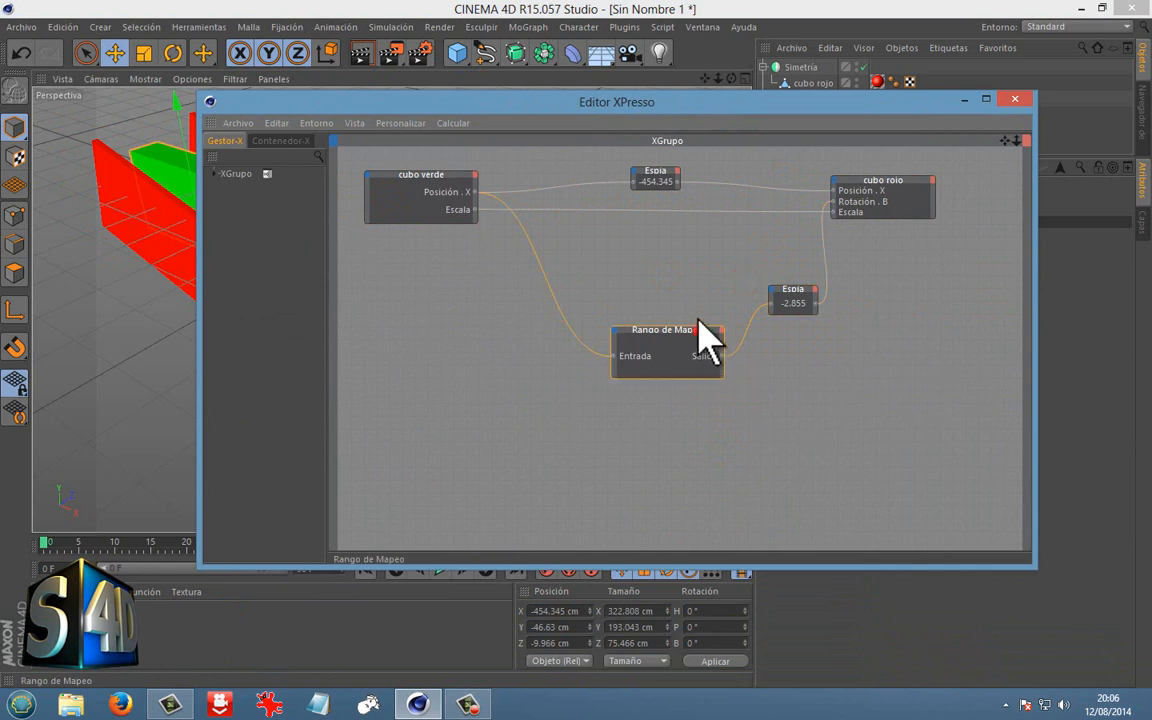
pyautogui.moveTo(702, 330); pyautogui.dragTo(674, 253)
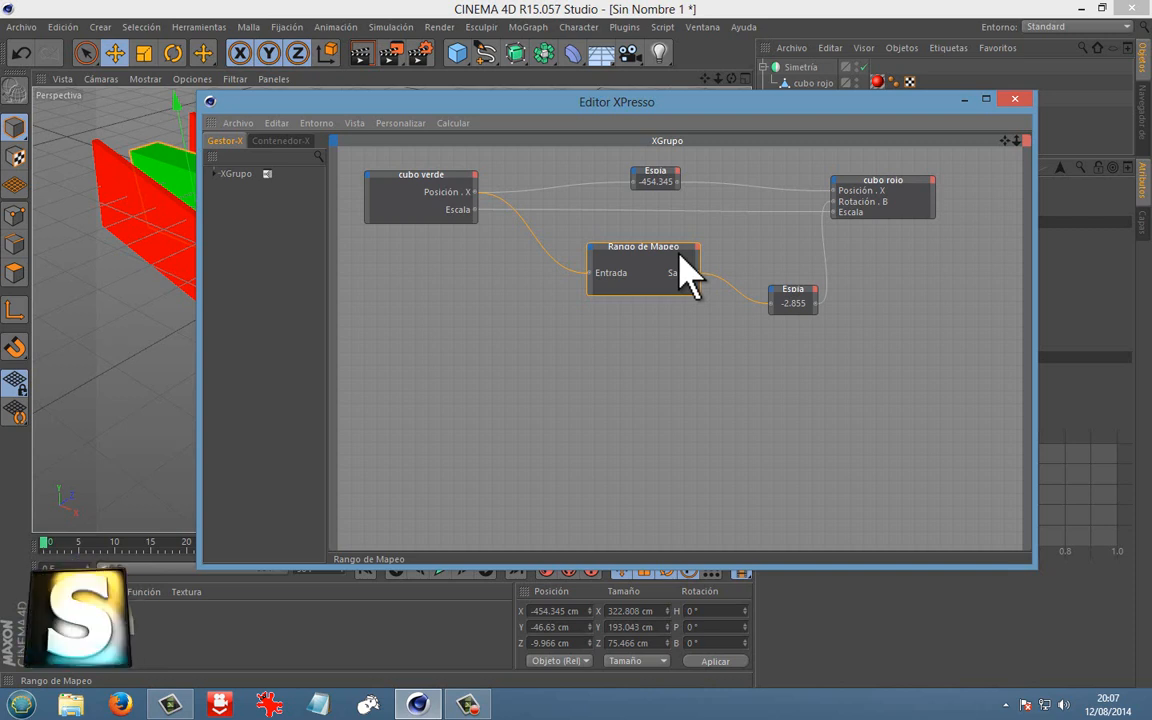
# Add an Activar input port to the cubo verde node.
pyautogui.click(370, 176)
pyautogui.click(406, 188)
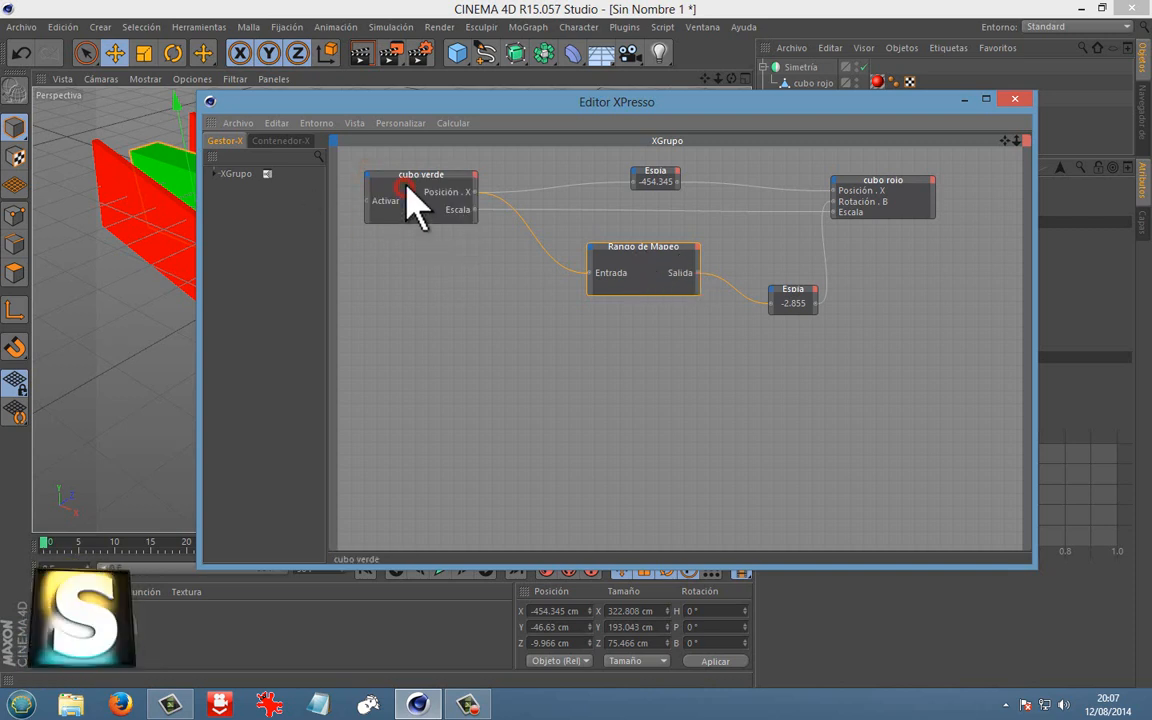
# Place the cubo verde node closer to the Rango de Mapeo node and view the port information of its Activar input.
pyautogui.moveTo(400, 185); pyautogui.dragTo(461, 229)
pyautogui.rightClick(476, 222)
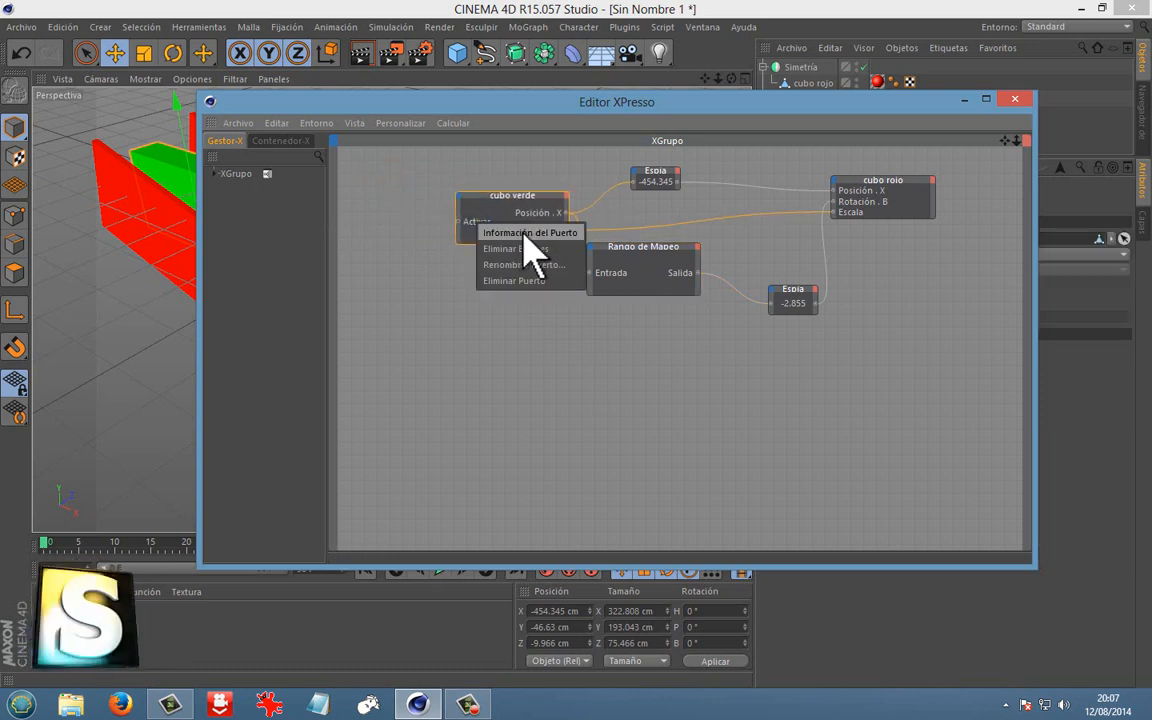
pyautogui.click(524, 233)
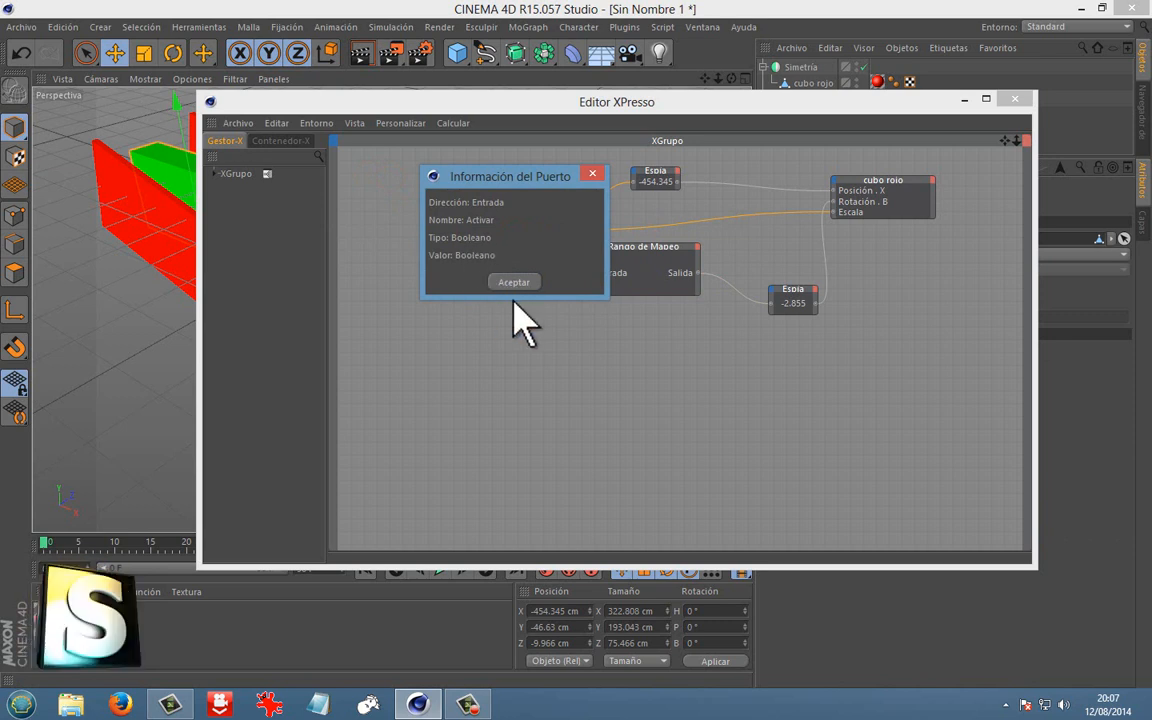
pyautogui.click(515, 283)
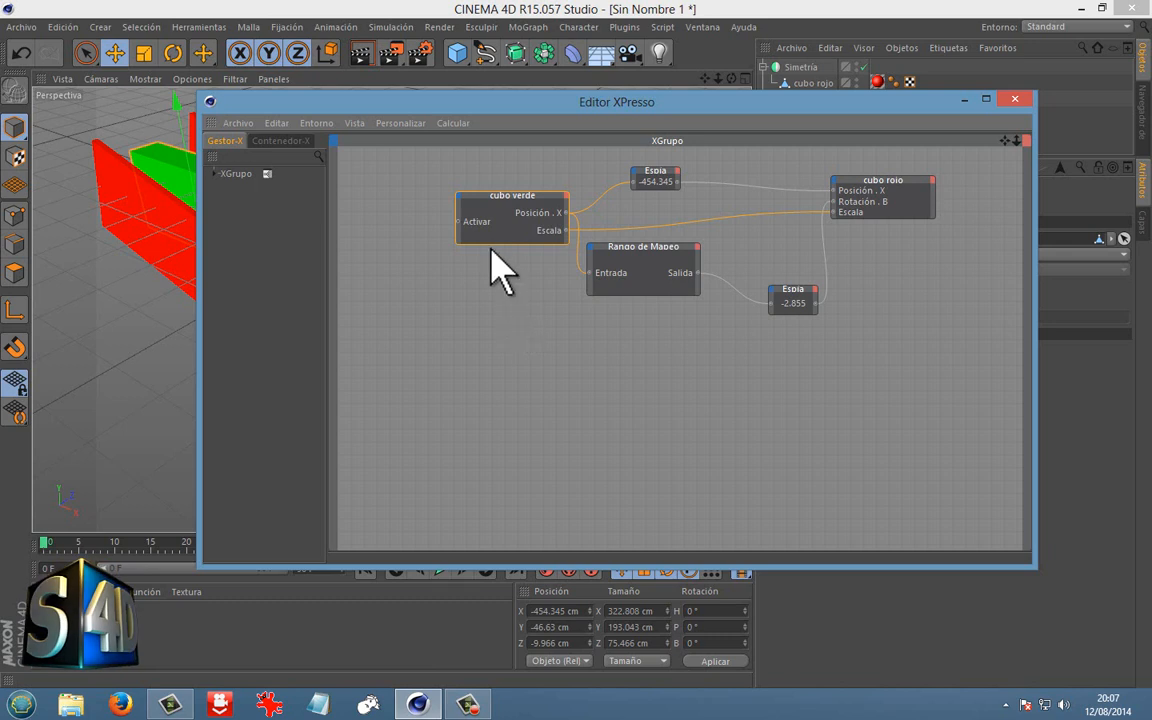
pyautogui.moveTo(490, 215)
pyautogui.mouseDown()
pyautogui.moveTo(522, 213)
pyautogui.moveTo(496, 213)
pyautogui.mouseUp()
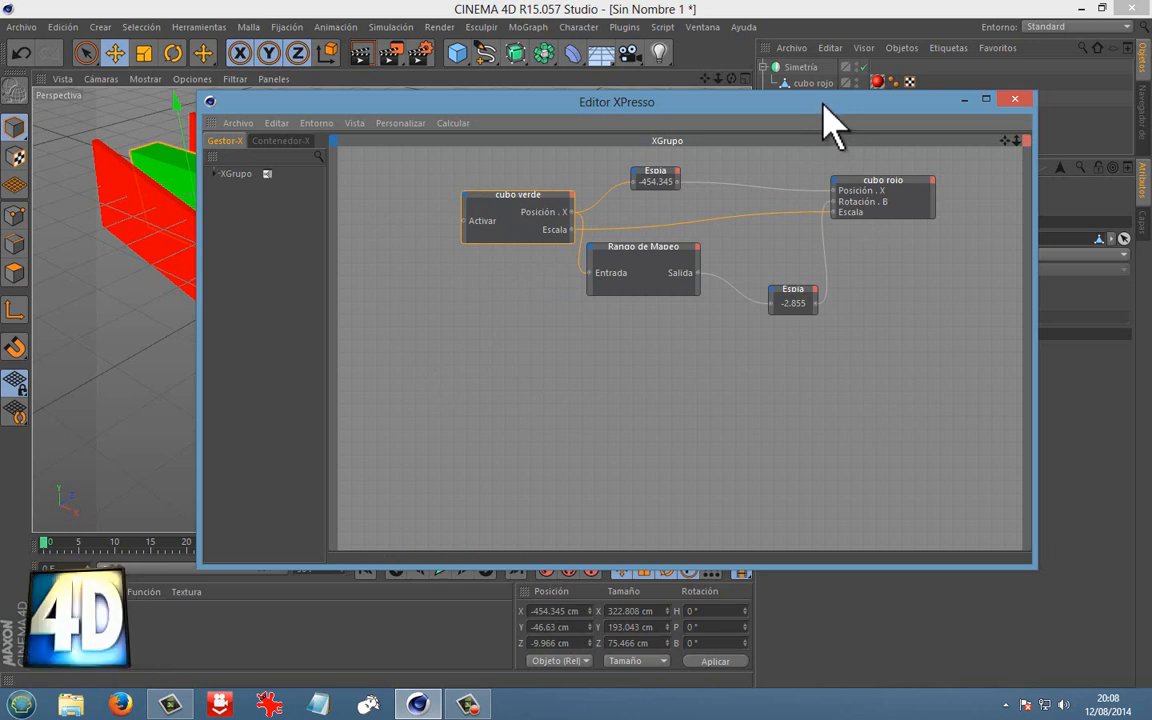
# Shift the XPresso editor slightly and review the direction, name, type and value of cubo verde's Activar port again.
pyautogui.moveTo(820, 101); pyautogui.dragTo(790, 104)
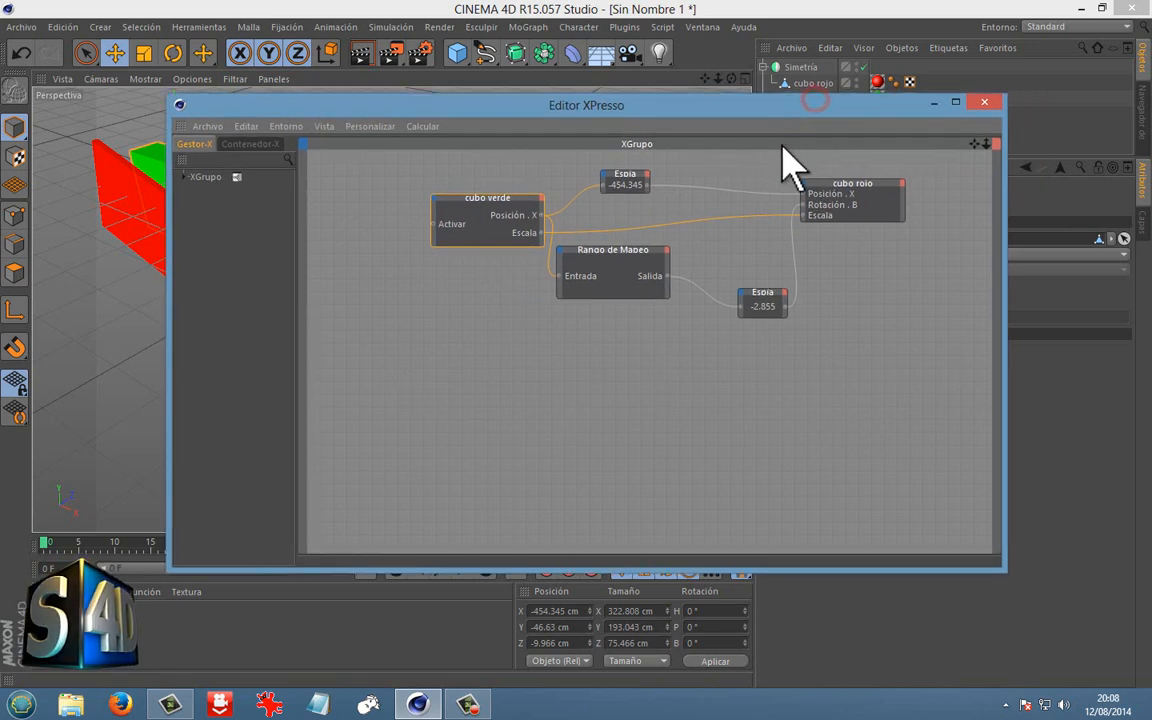
pyautogui.click(441, 215)
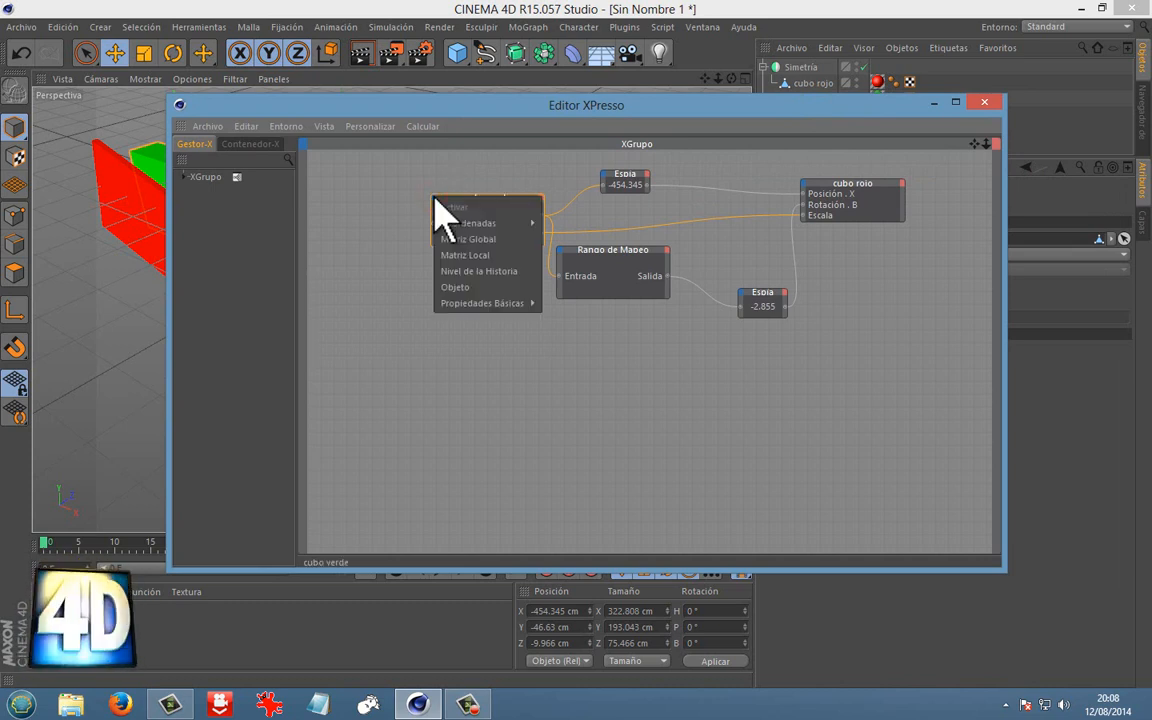
pyautogui.click(326, 172)
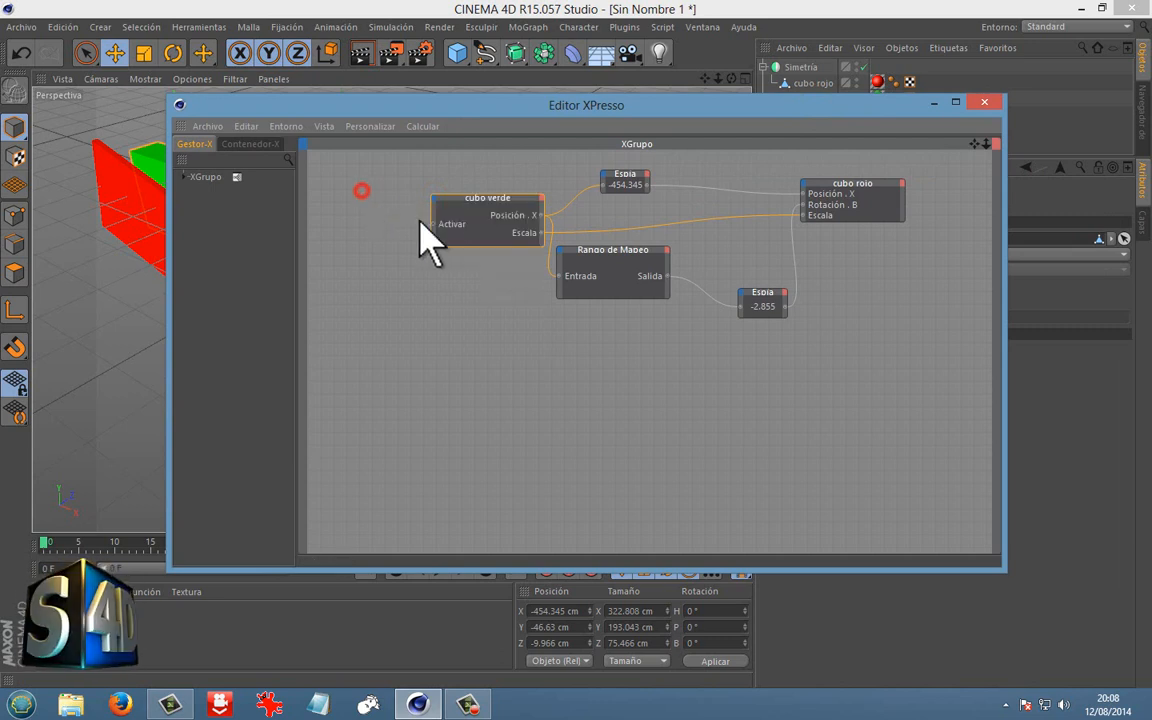
pyautogui.rightClick(446, 224)
pyautogui.click(505, 238)
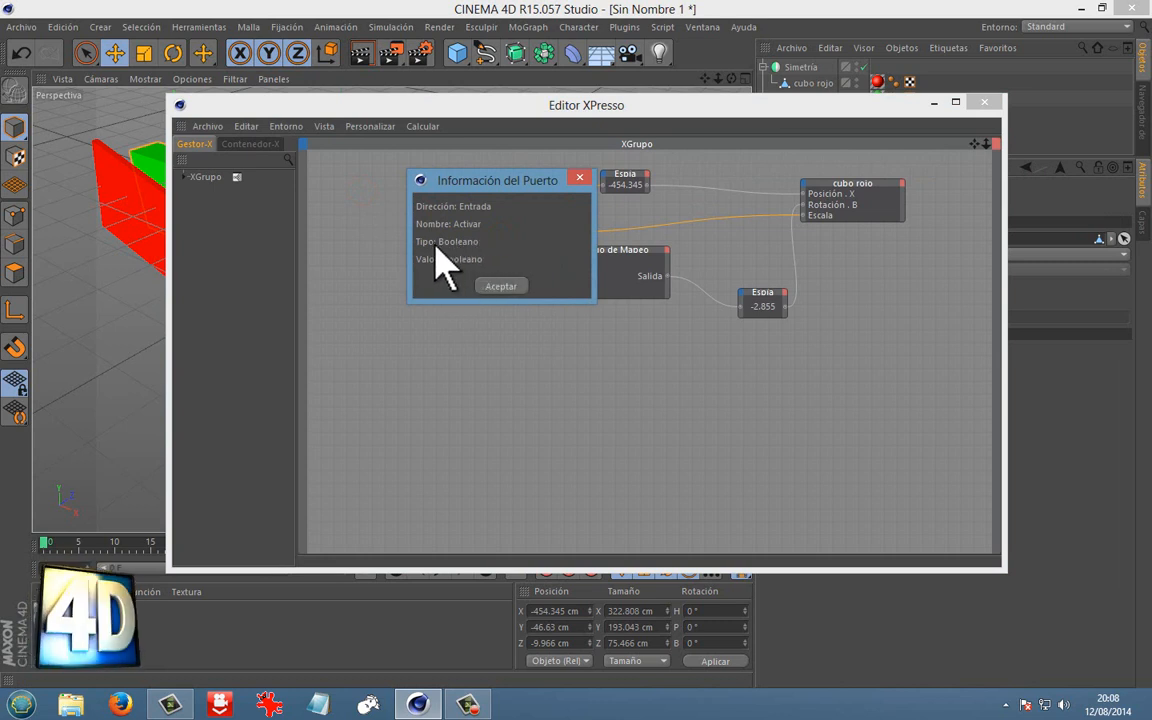
pyautogui.click(500, 287)
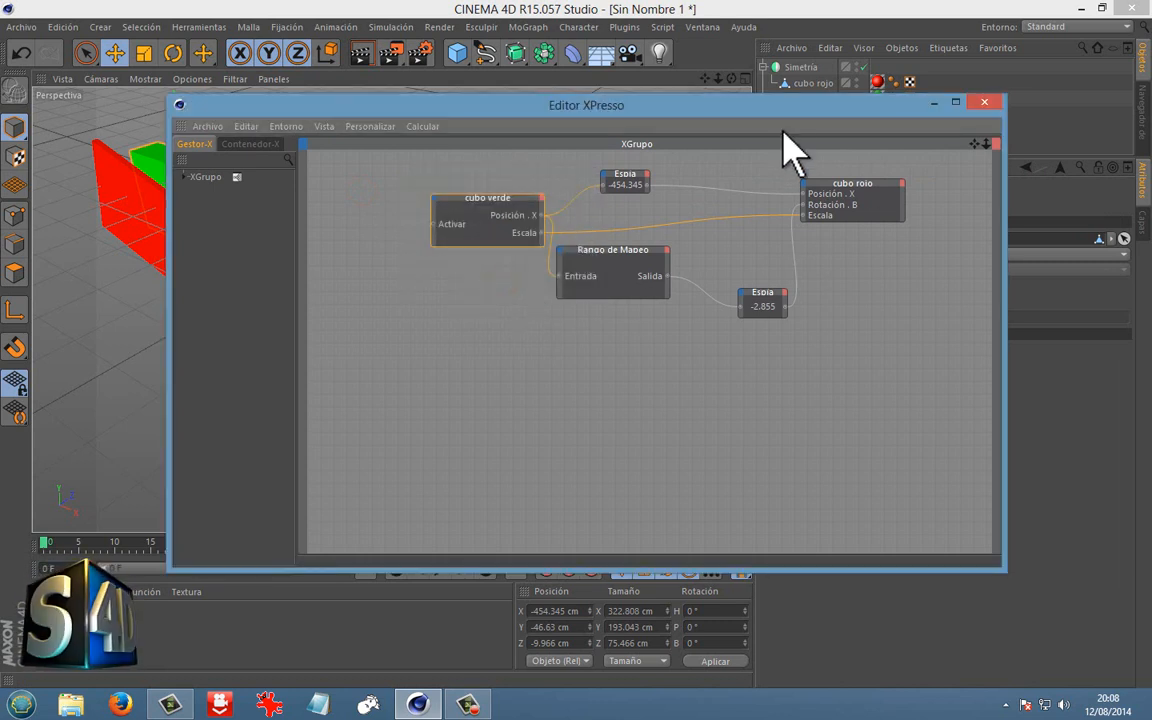
# Close the XPresso editor and discard the current project without saving its changes.
pyautogui.moveTo(783, 120); pyautogui.dragTo(797, 215)
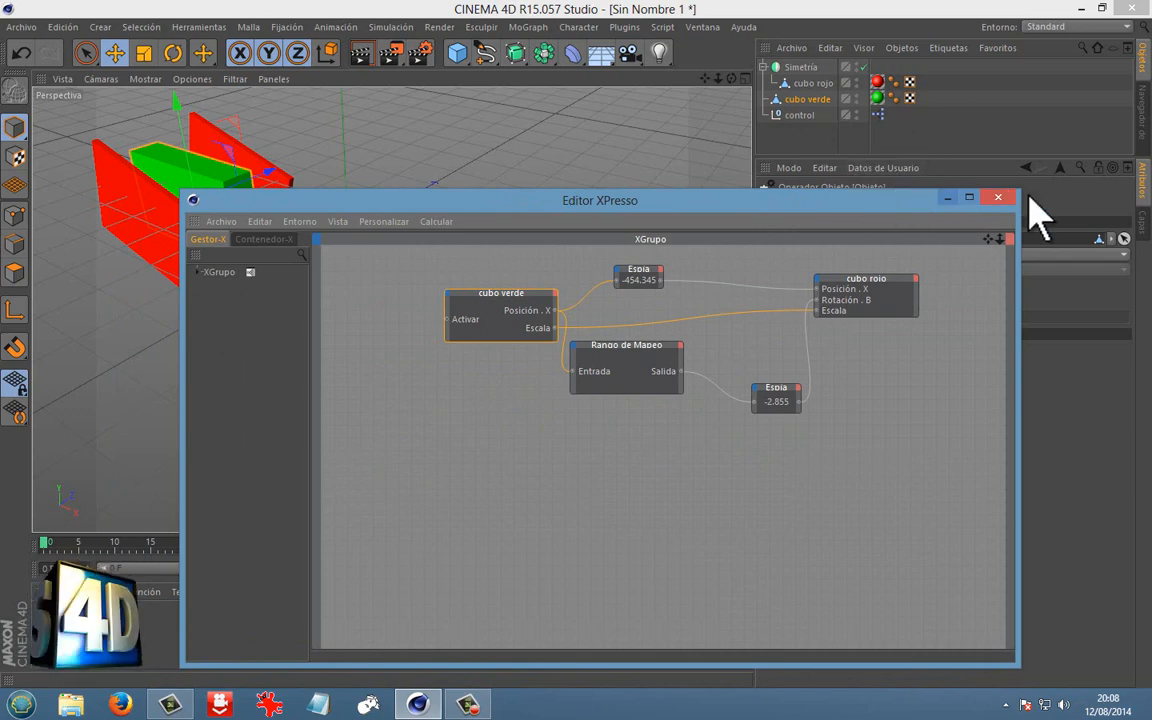
pyautogui.click(997, 197)
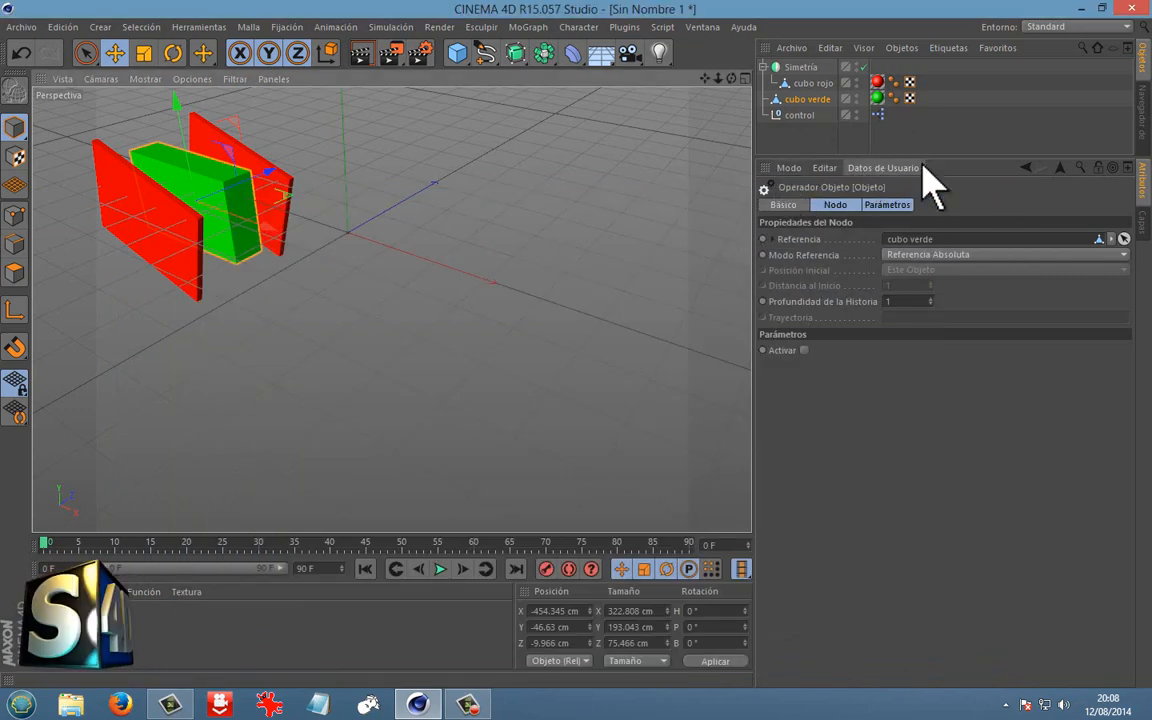
pyautogui.click(21, 27)
pyautogui.click(55, 139)
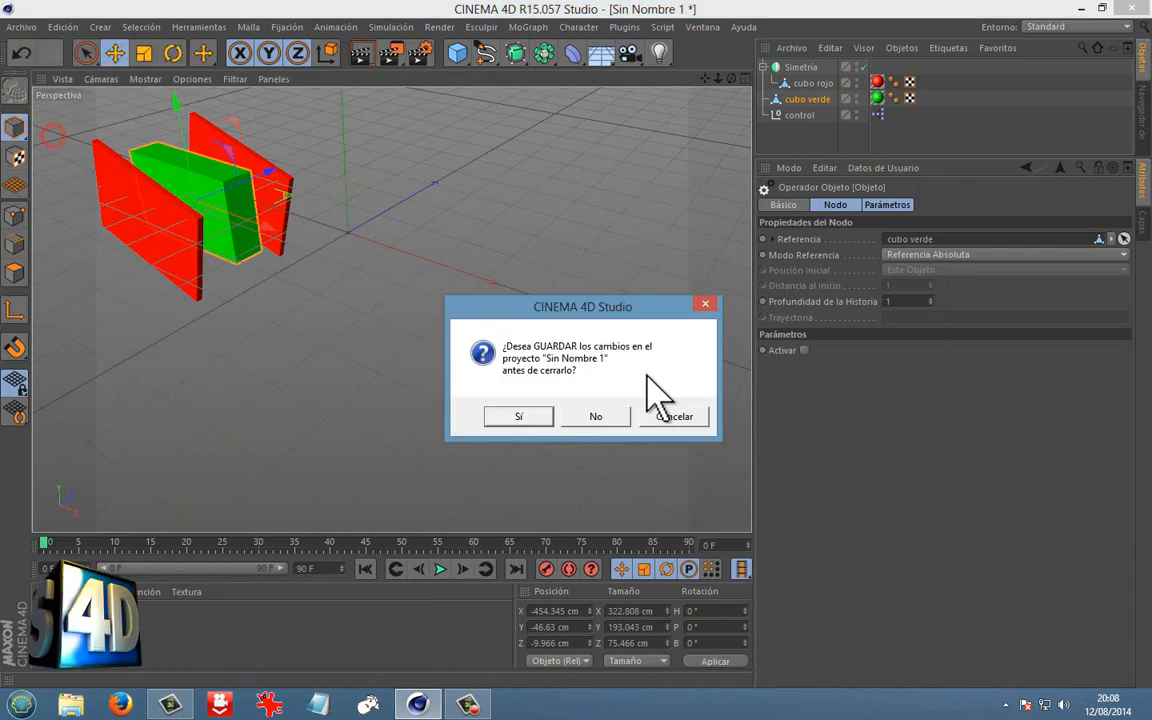
pyautogui.click(597, 413)
# Add a null object to the empty scene and rename it control.
pyautogui.click(457, 53)
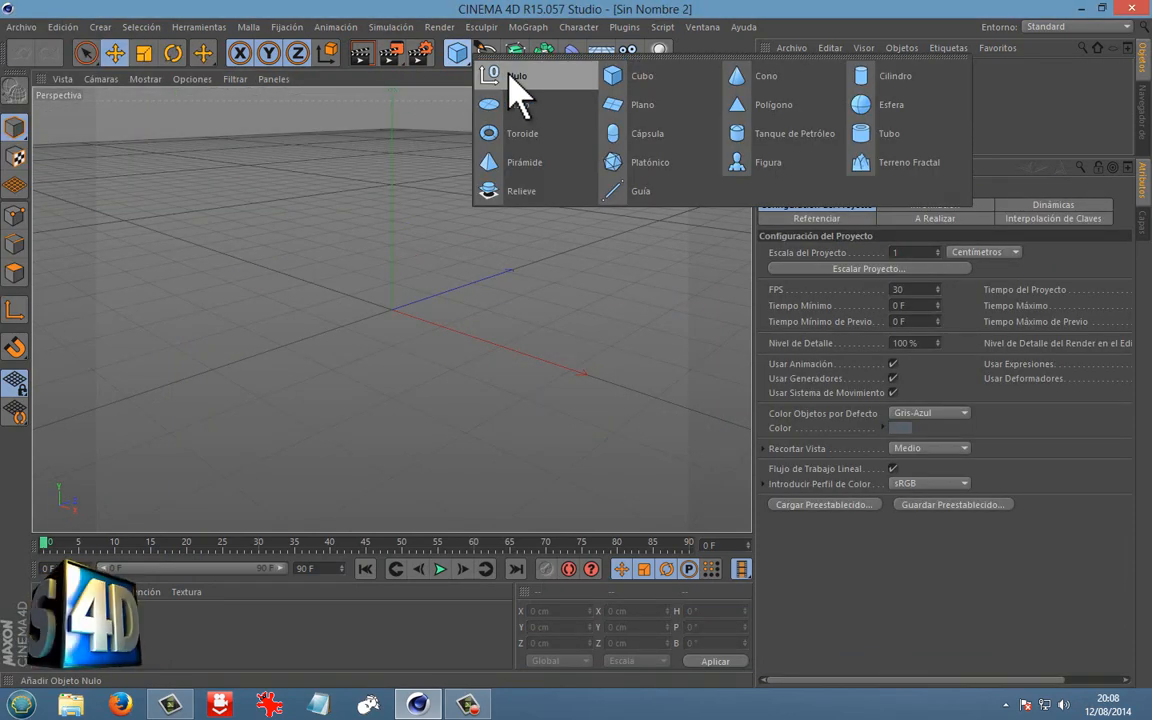
pyautogui.click(517, 80)
pyautogui.doubleClick(795, 66)
pyautogui.write('contro')
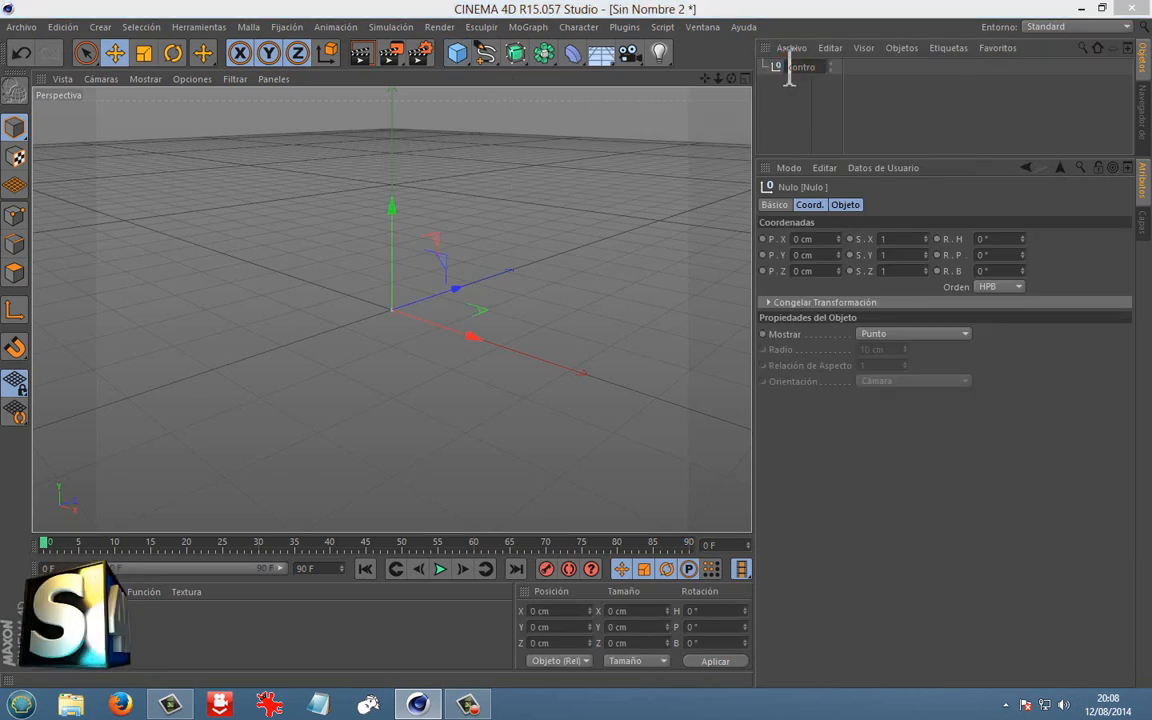
pyautogui.write('l')
pyautogui.press('Return')
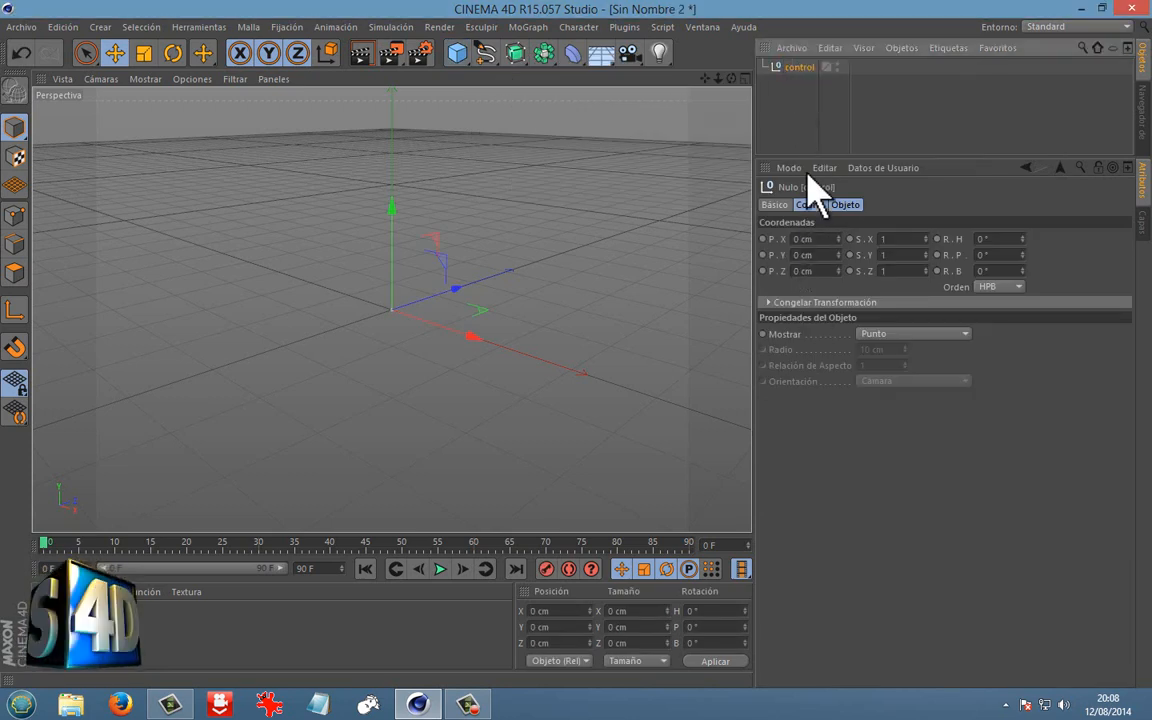
# Add an editable sphere in polygon mode and display the viewport shading with wireframe lines.
pyautogui.click(457, 53)
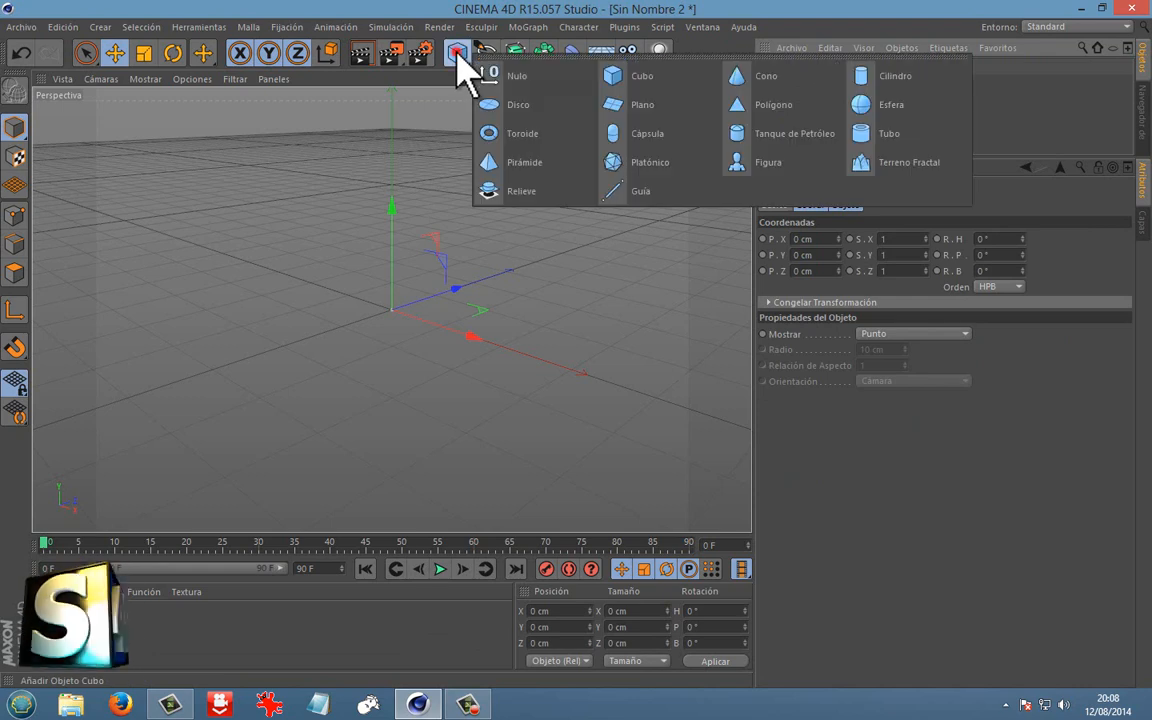
pyautogui.click(898, 105)
pyautogui.click(16, 89)
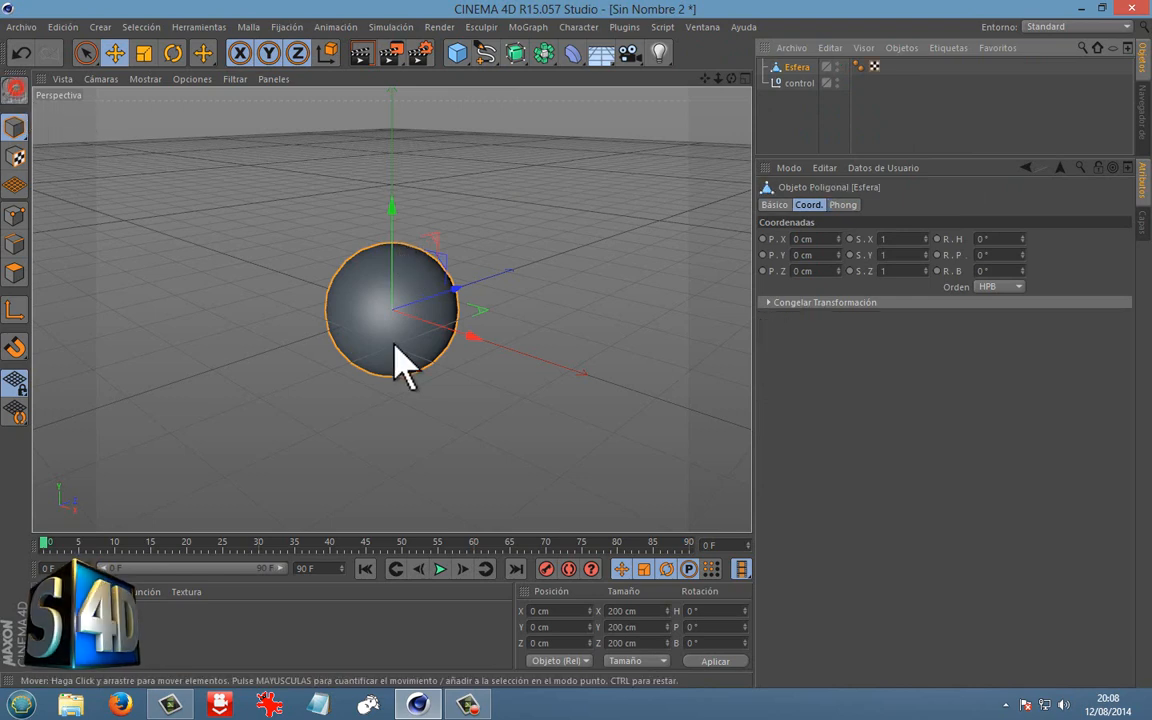
pyautogui.click(16, 273)
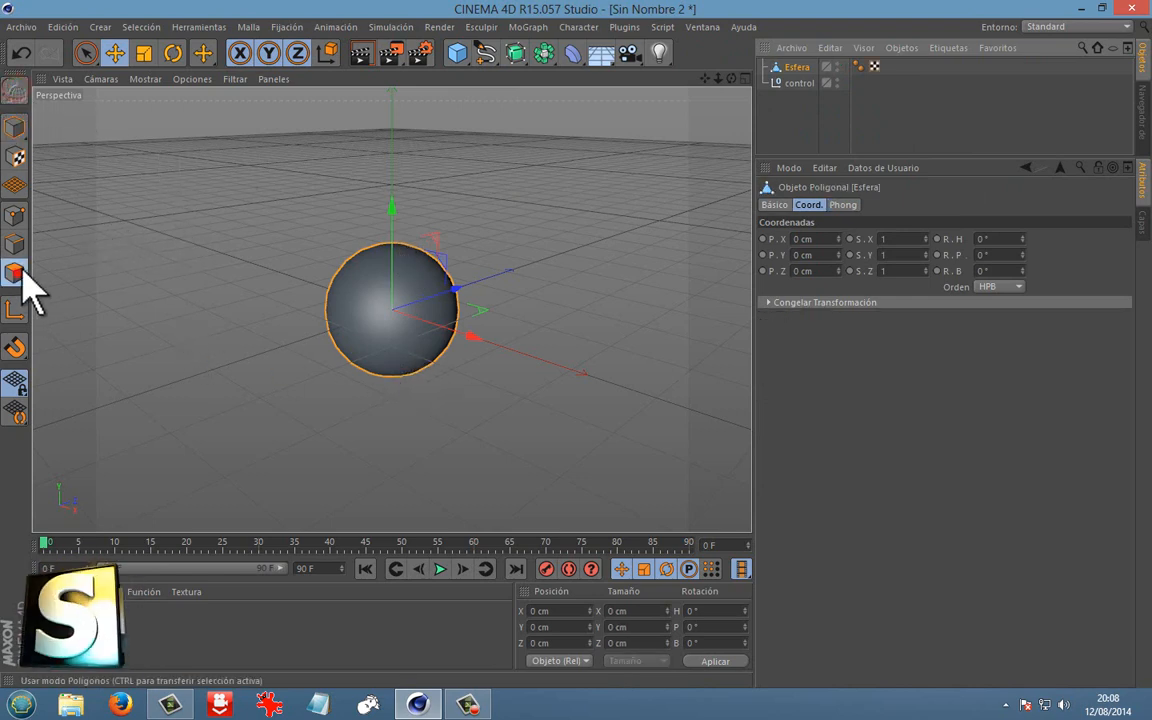
pyautogui.click(148, 80)
pyautogui.click(150, 118)
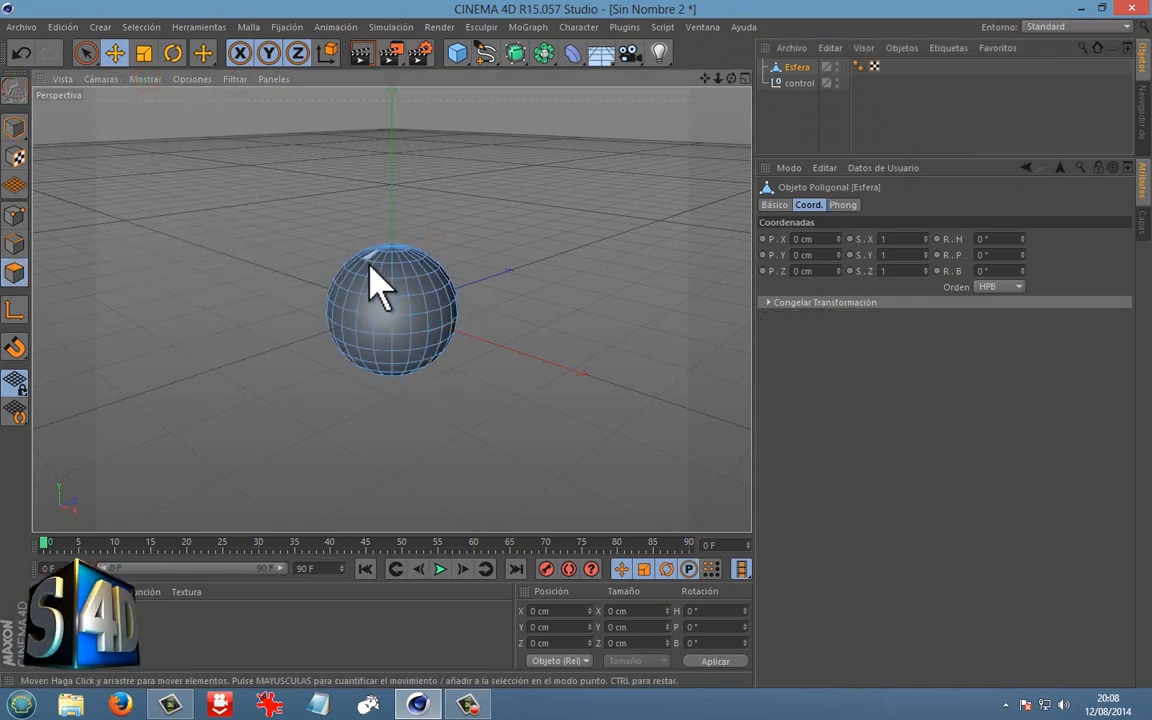
# Rotate the whole sphere 90° in pitch so its pole faces forward.
pyautogui.scroll(2, 425, 318)
pyautogui.click(173, 53)
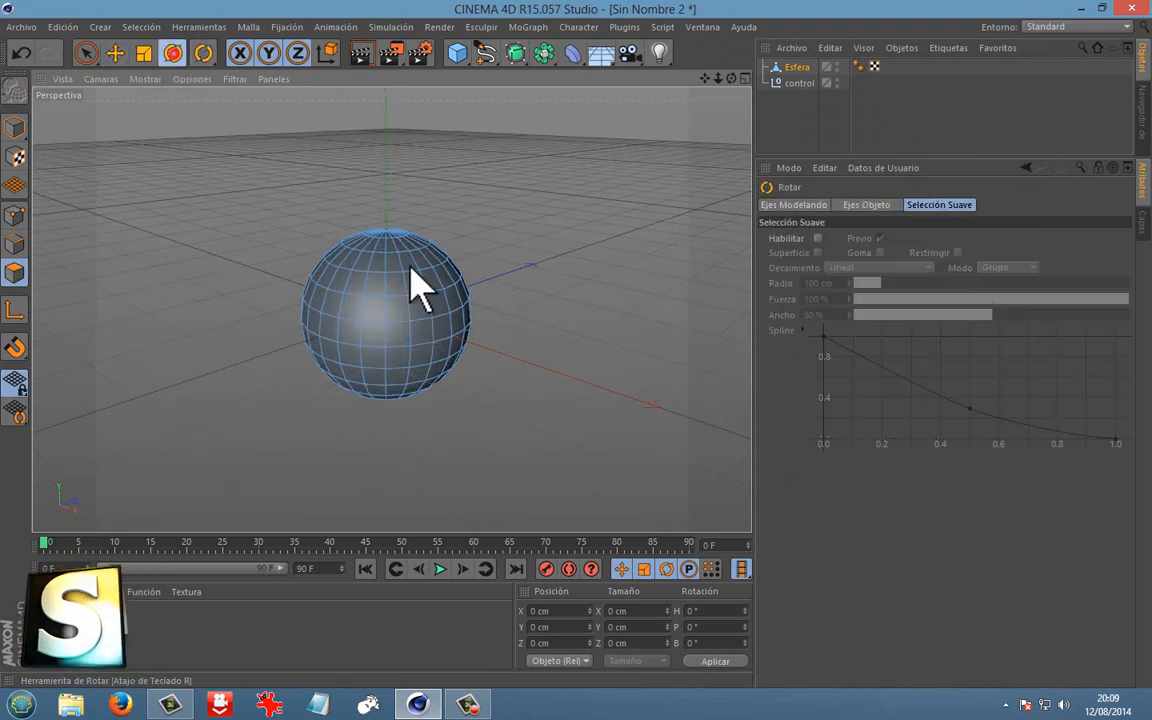
pyautogui.click(16, 129)
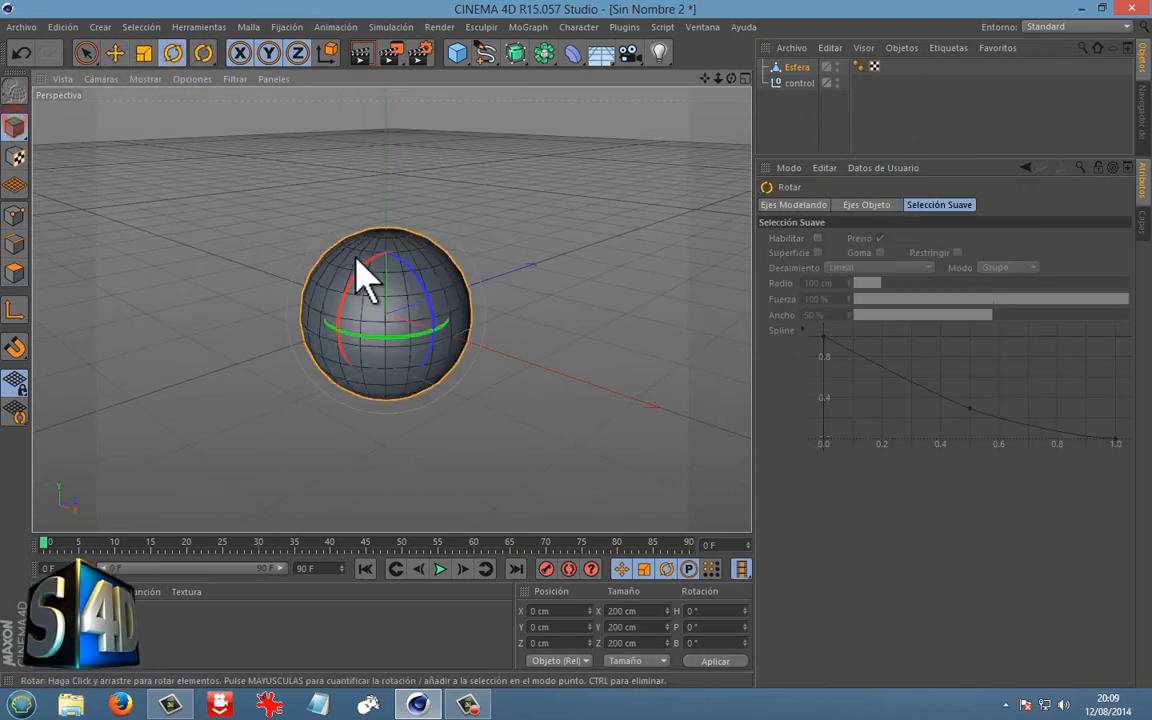
pyautogui.moveTo(360, 275); pyautogui.dragTo(347, 351)
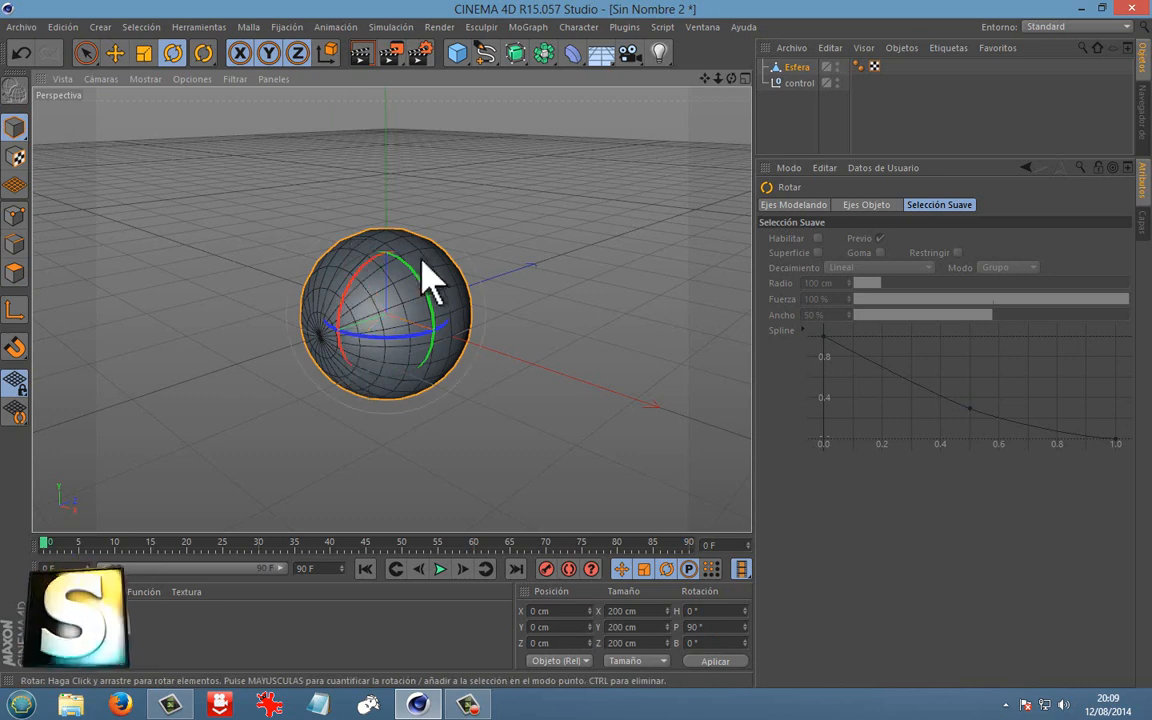
pyautogui.keyDown('alt'); pyautogui.moveTo(437, 231); pyautogui.dragTo(430, 225); pyautogui.keyUp('alt')
# Select the polygons around the sphere's front pole, shrink them to about 70.5 cm wide and move them outward to Y about 71 cm.
pyautogui.moveTo(88, 55); pyautogui.dragTo(118, 80)
pyautogui.scroll(1, 340, 290)
pyautogui.click(15, 272)
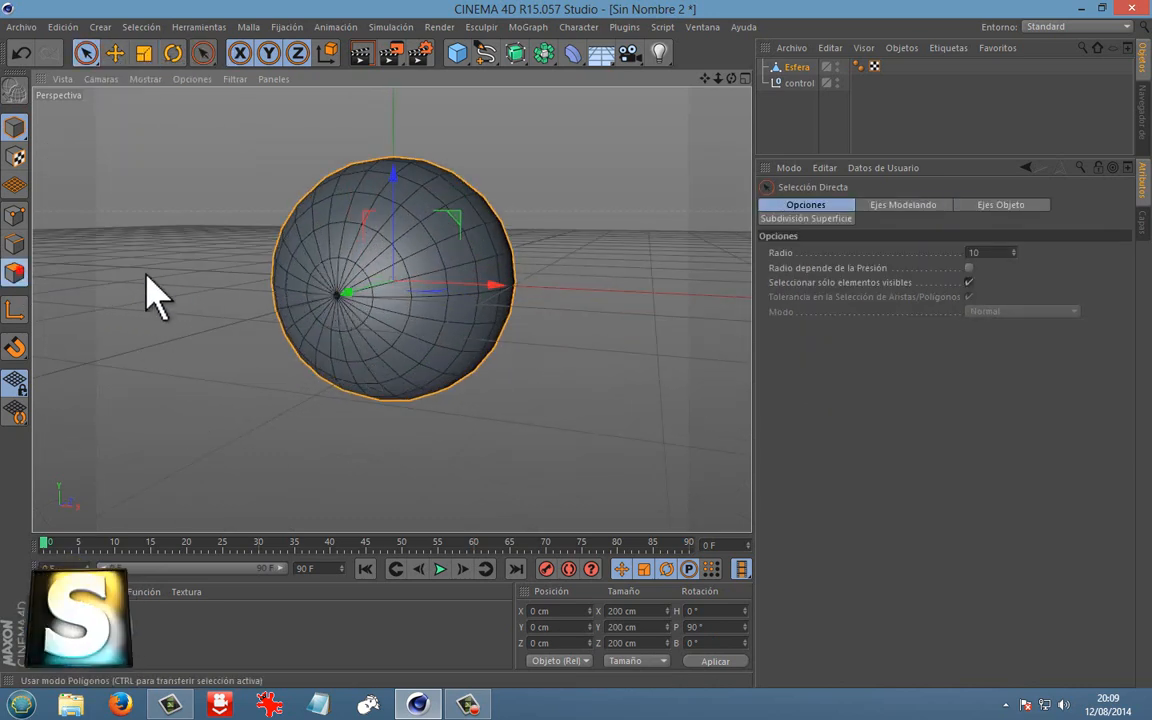
pyautogui.moveTo(321, 257)
pyautogui.mouseDown()
pyautogui.moveTo(307, 291)
pyautogui.moveTo(370, 309)
pyautogui.moveTo(332, 290)
pyautogui.moveTo(342, 334)
pyautogui.moveTo(344, 242)
pyautogui.mouseUp()
pyautogui.moveTo(345, 290)
pyautogui.keyDown('alt'); pyautogui.mouseDown()
pyautogui.moveTo(244, 347)
pyautogui.moveTo(341, 302)
pyautogui.mouseUp(); pyautogui.keyUp('alt')
pyautogui.click(143, 53)
pyautogui.moveTo(180, 159); pyautogui.dragTo(579, 360)
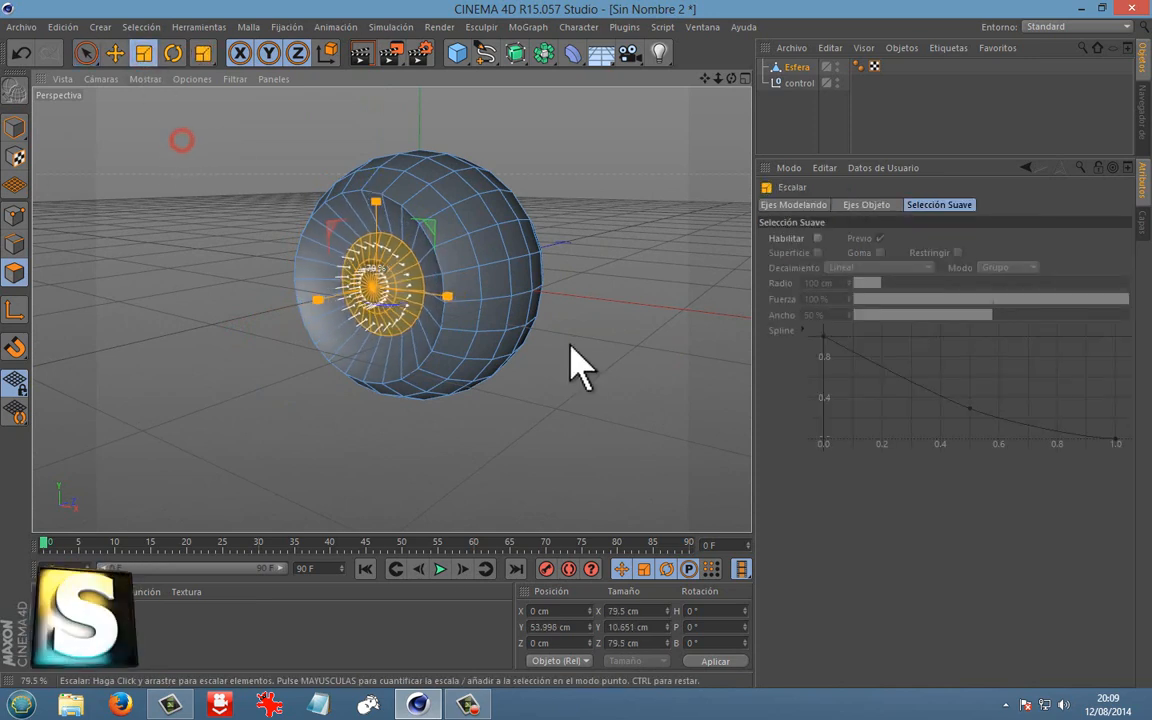
pyautogui.click(116, 54)
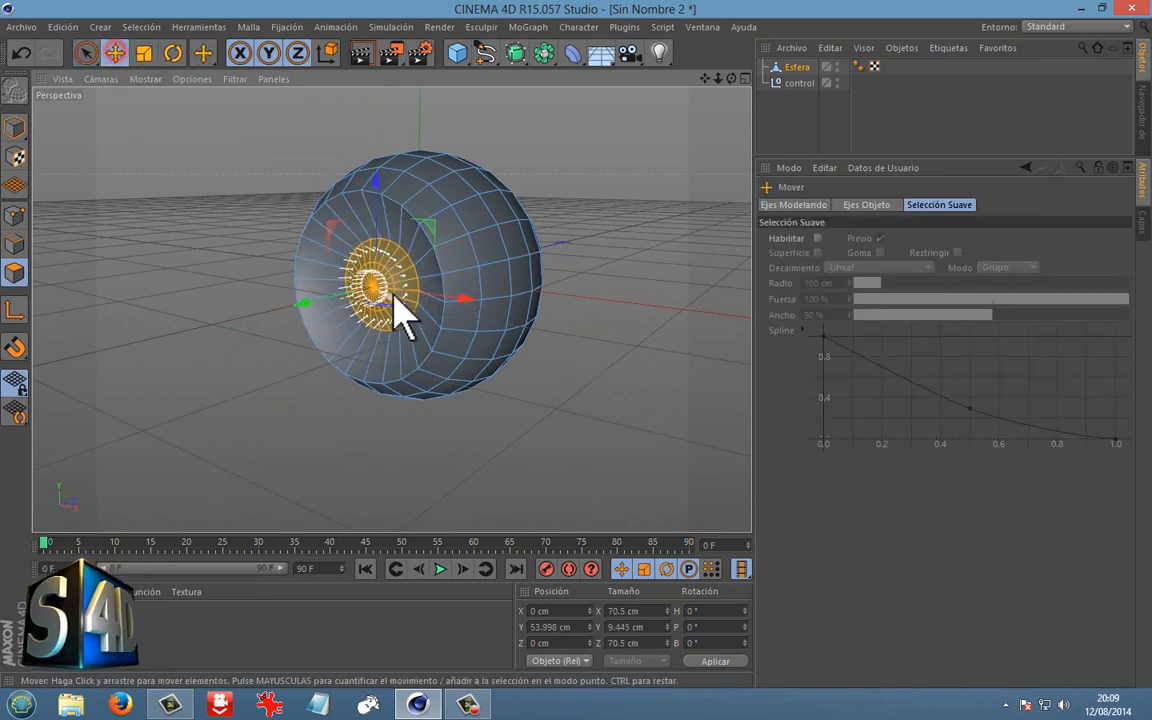
pyautogui.moveTo(358, 296); pyautogui.dragTo(337, 296)
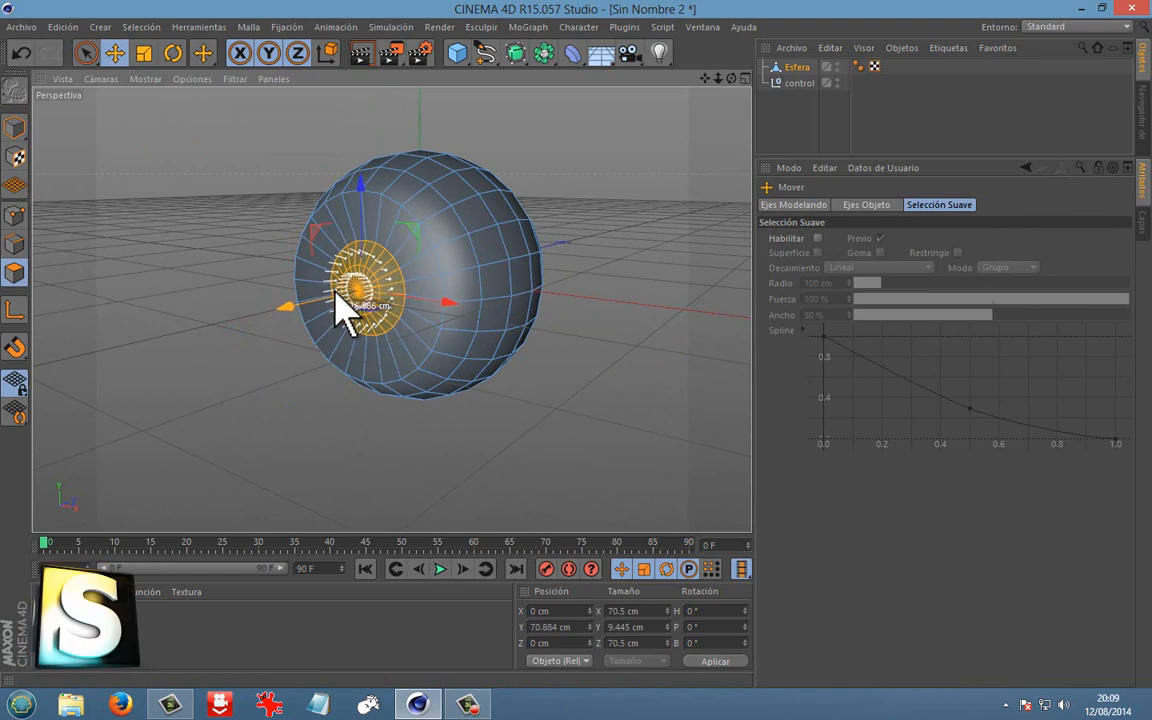
# Extrude the front pole polygons with a 7 cm offset, shrink them to about 60 cm wide and deselect the sphere.
pyautogui.rightClick(360, 514)
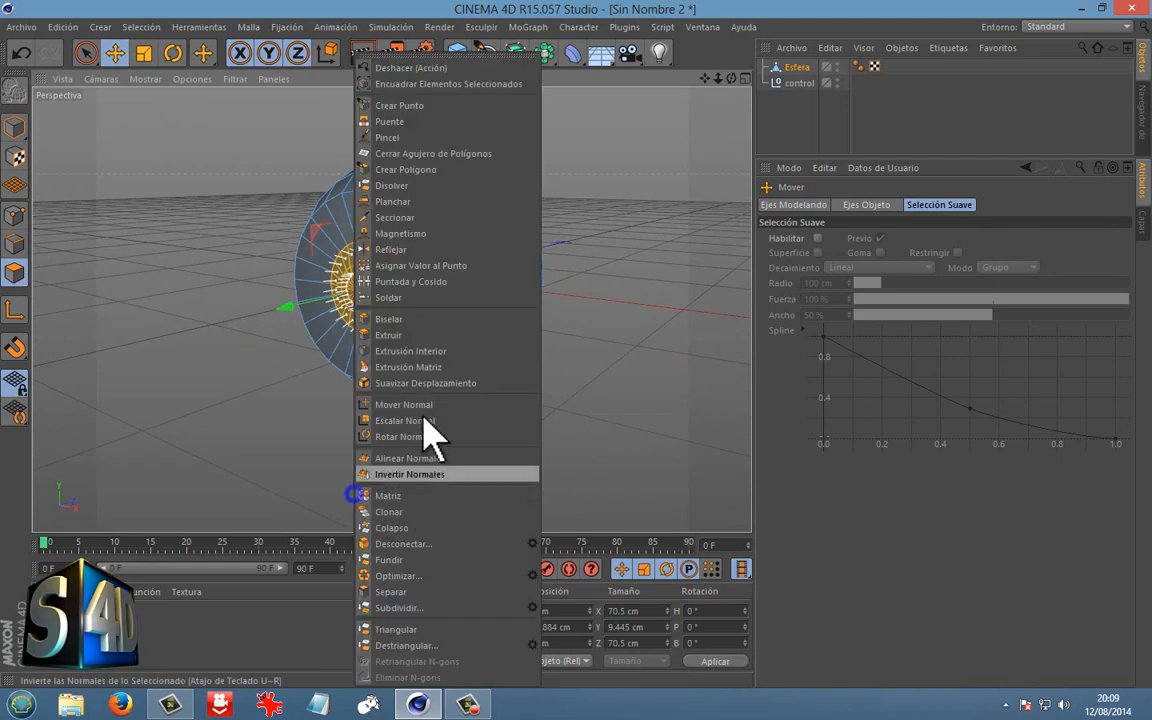
pyautogui.click(400, 335)
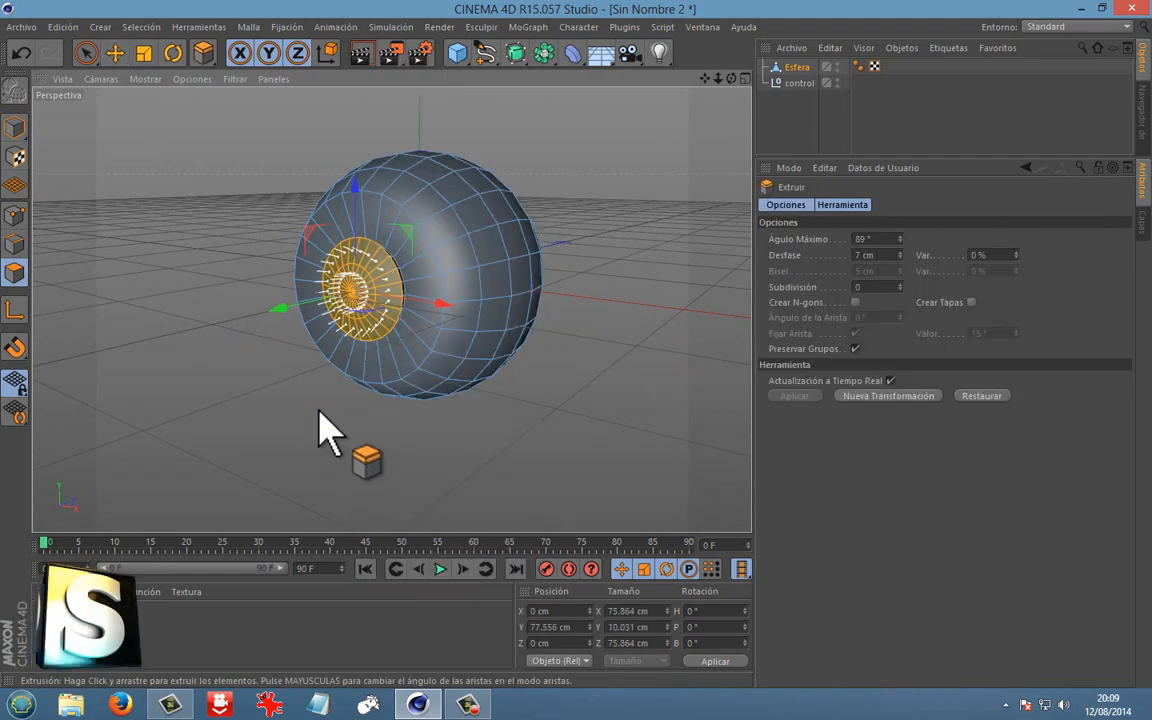
pyautogui.click(144, 53)
pyautogui.moveTo(159, 103)
pyautogui.mouseDown()
pyautogui.moveTo(82, 134)
pyautogui.moveTo(170, 116)
pyautogui.mouseUp()
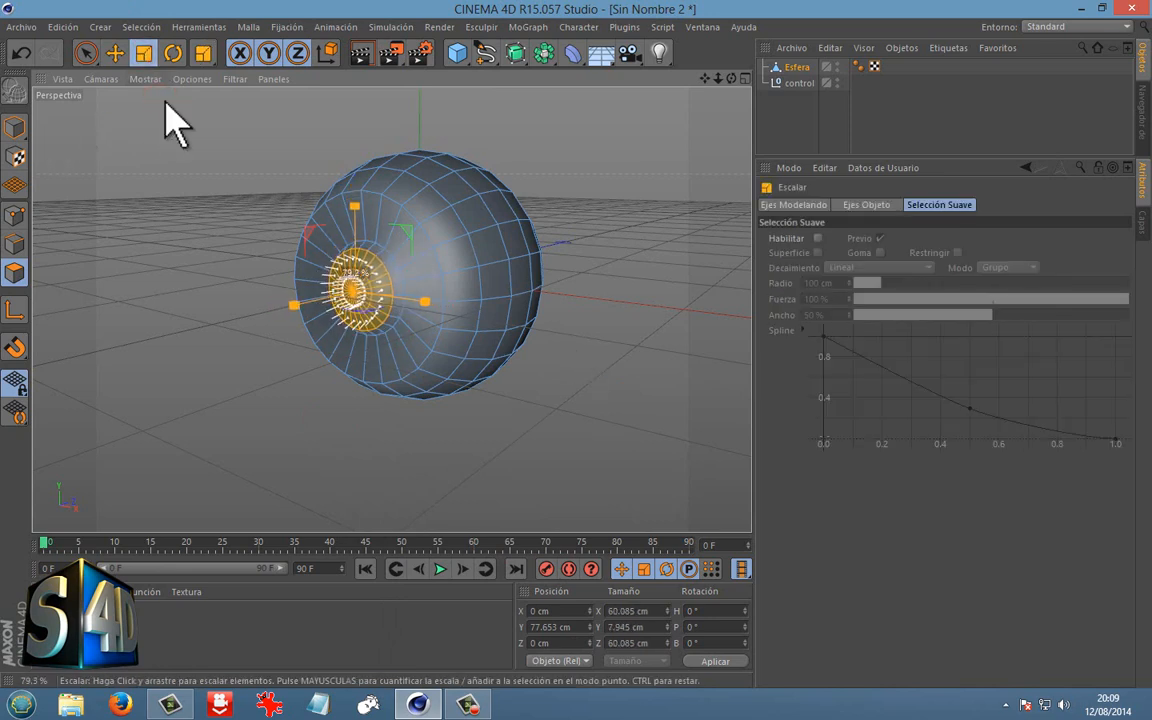
pyautogui.click(591, 121)
pyautogui.click(810, 142)
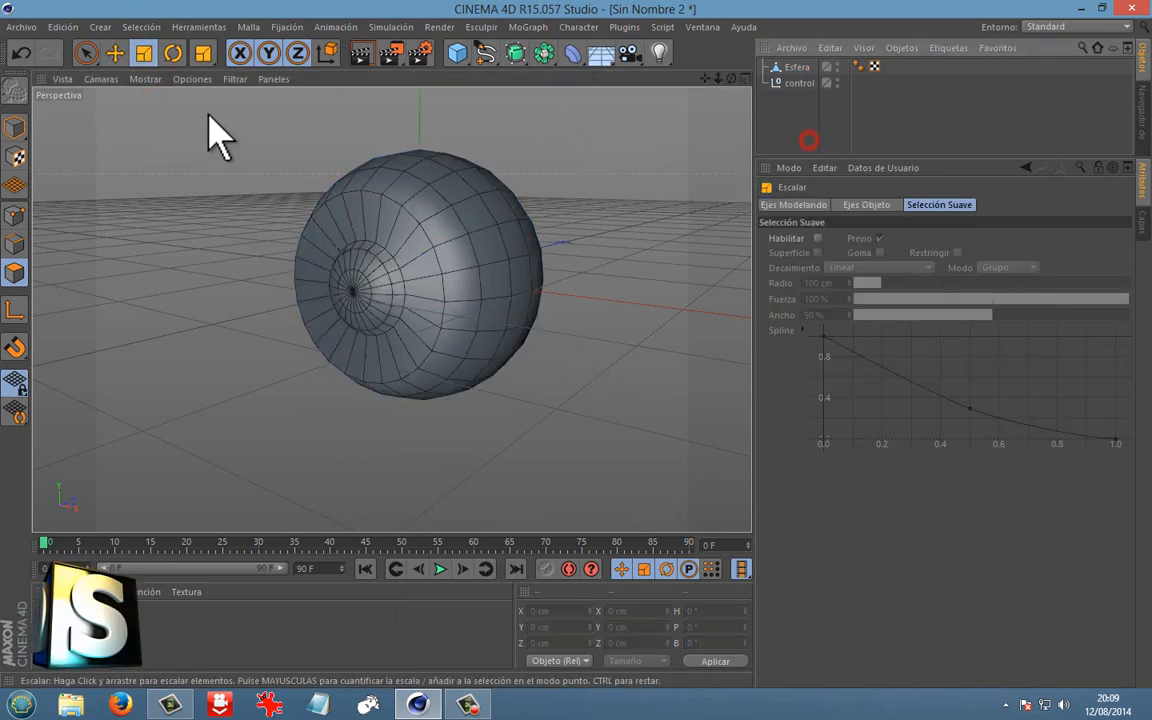
# Display the viewport shading without wireframe lines and enlarge the object list area.
pyautogui.click(155, 82)
pyautogui.click(157, 100)
pyautogui.keyDown('alt'); pyautogui.moveTo(481, 223); pyautogui.dragTo(406, 265); pyautogui.keyUp('alt')
pyautogui.moveTo(812, 160); pyautogui.dragTo(816, 193)
# Try a pitch rotation of about 11° on the control null and delete the null.
pyautogui.click(799, 84)
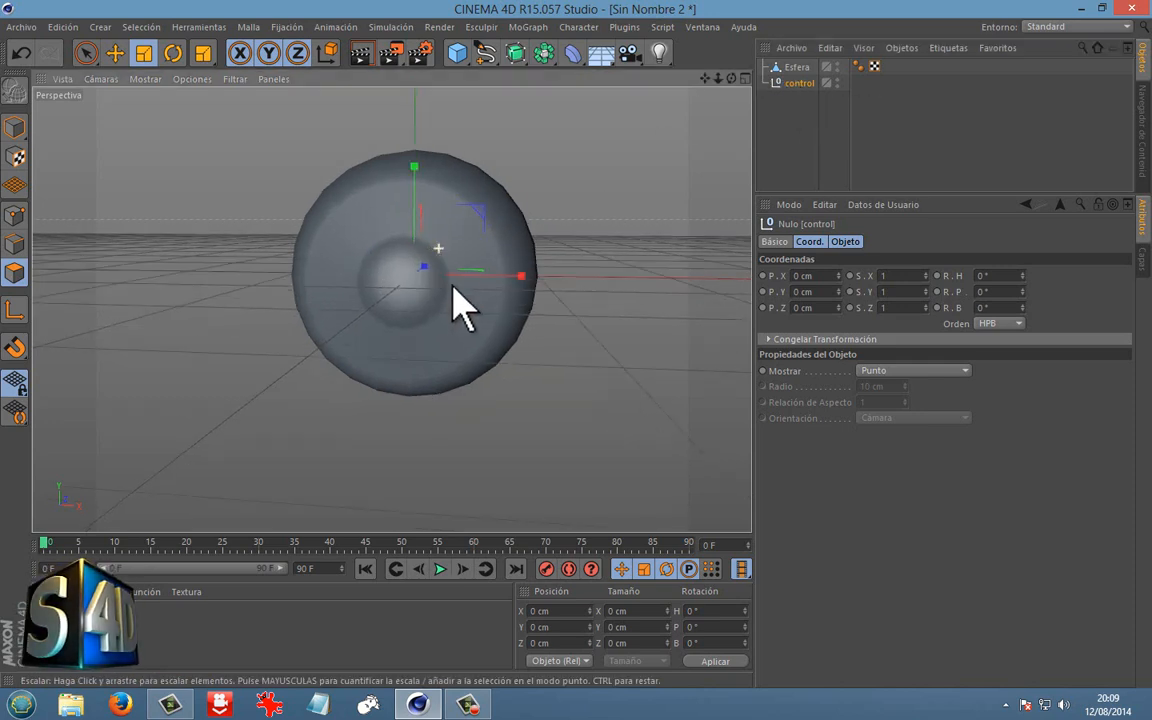
pyautogui.moveTo(440, 300)
pyautogui.keyDown('alt'); pyautogui.mouseDown()
pyautogui.moveTo(342, 296)
pyautogui.moveTo(342, 249)
pyautogui.mouseUp(); pyautogui.keyUp('alt')
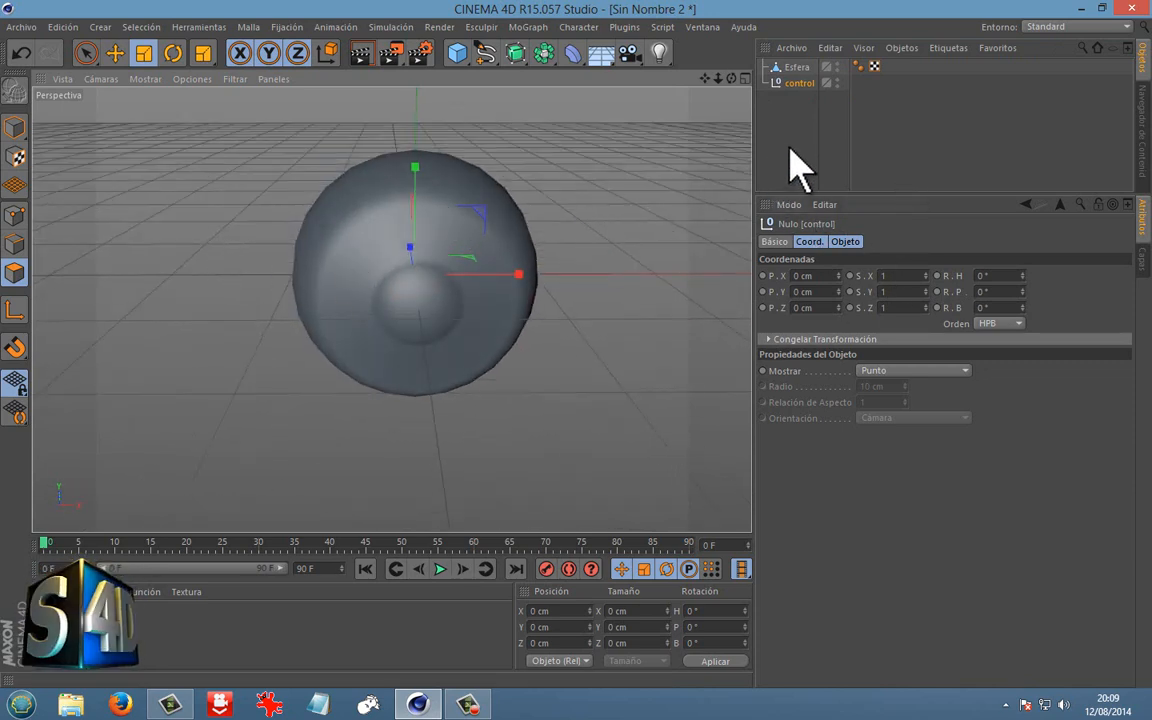
pyautogui.moveTo(1023, 291); pyautogui.dragTo(1024, 290)
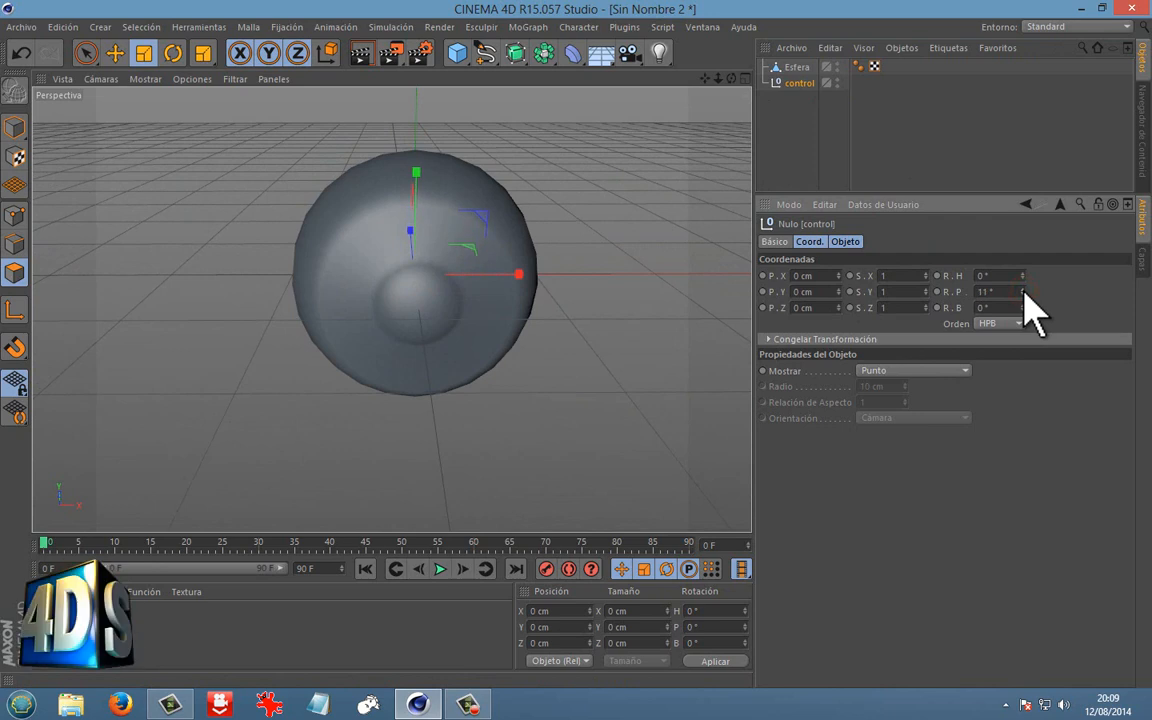
pyautogui.press('Delete')
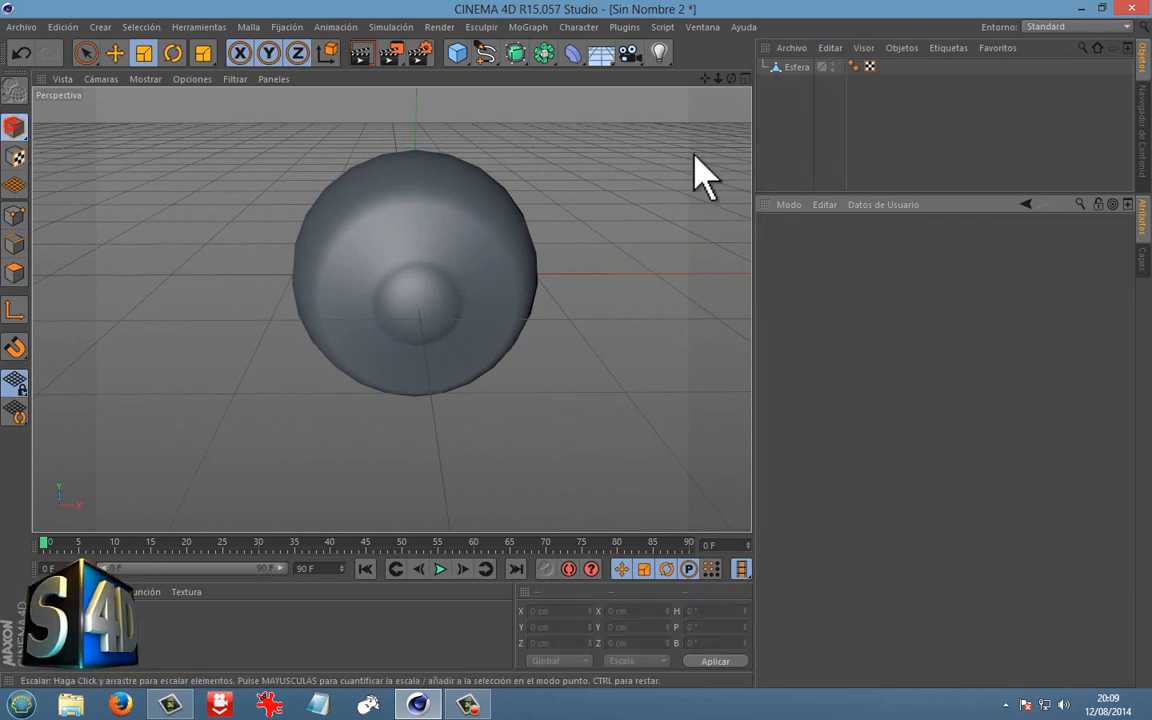
# Select the sphere and rotate it to a pitch of 83° and a bank of -5°.
pyautogui.click(792, 68)
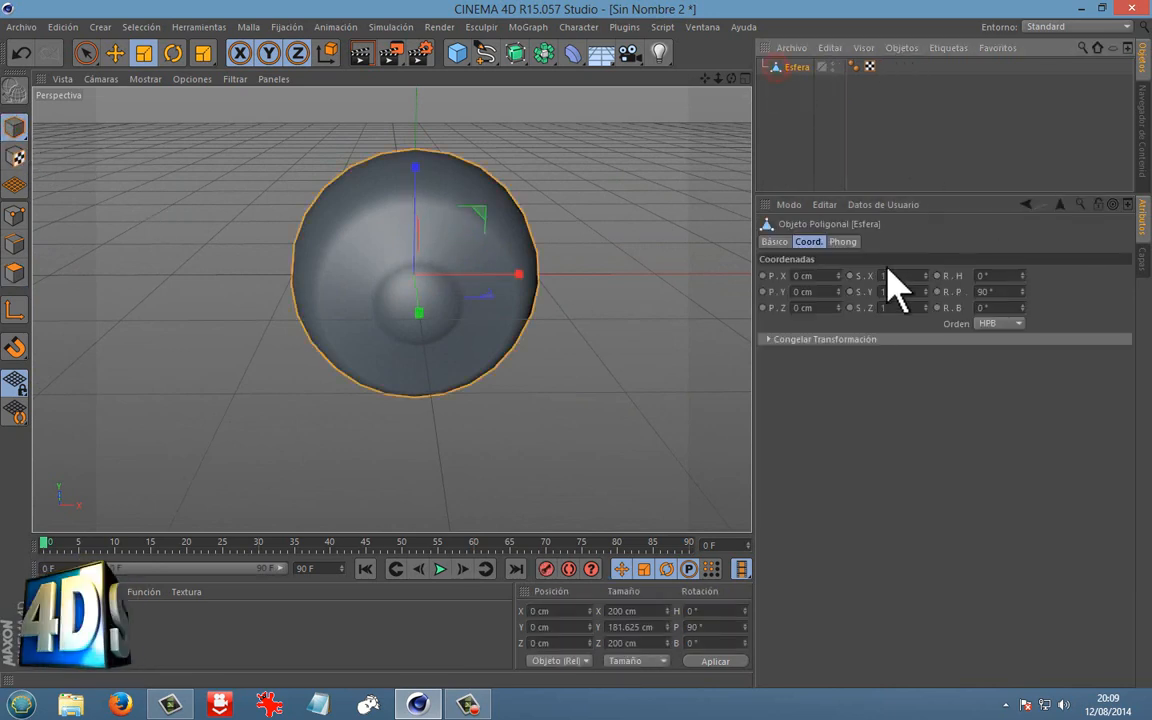
pyautogui.moveTo(1022, 291)
pyautogui.mouseDown()
pyautogui.moveTo(1022, 275)
pyautogui.moveTo(1024, 311)
pyautogui.moveTo(1023, 293)
pyautogui.mouseUp()
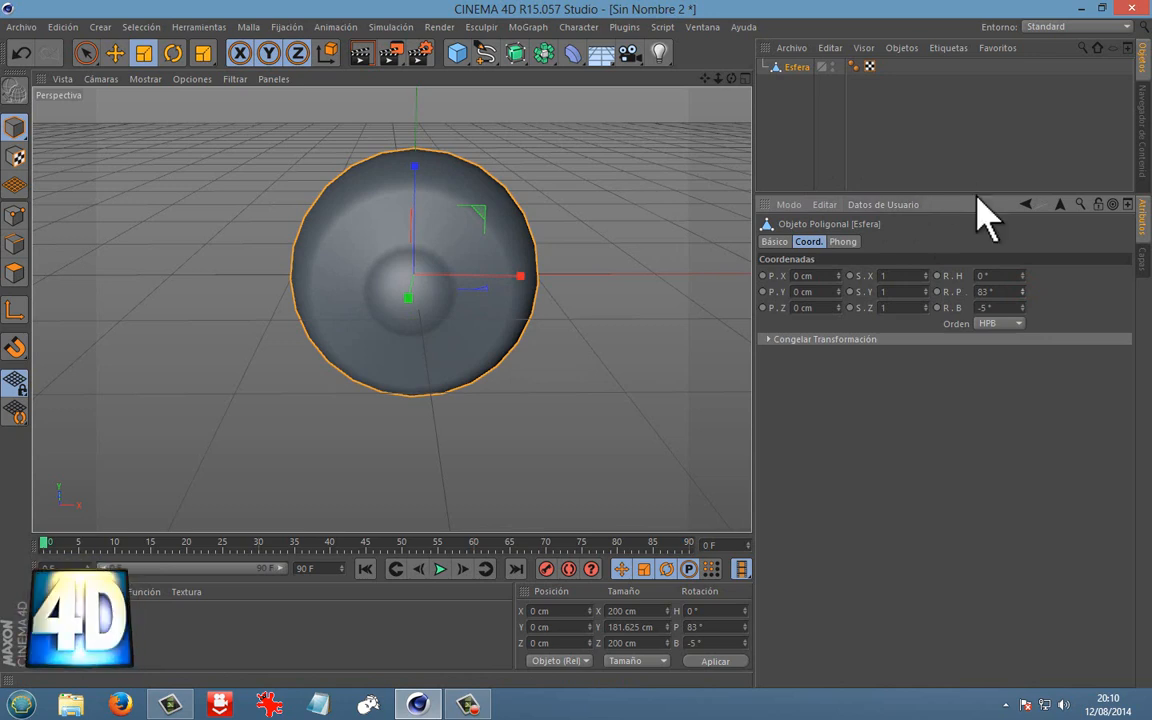
# Switch to After Effects and create a new 1920 x 1080 composition lasting 30 seconds at 25 fps.
pyautogui.click(1081, 9)
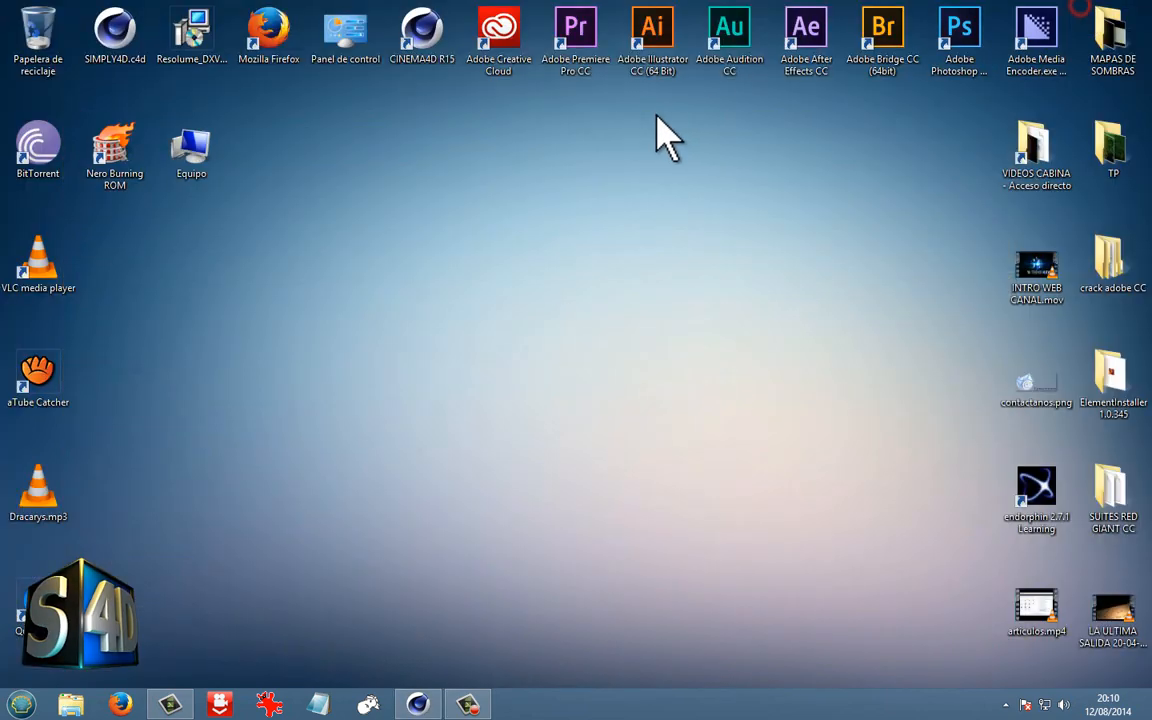
pyautogui.doubleClick(808, 70)
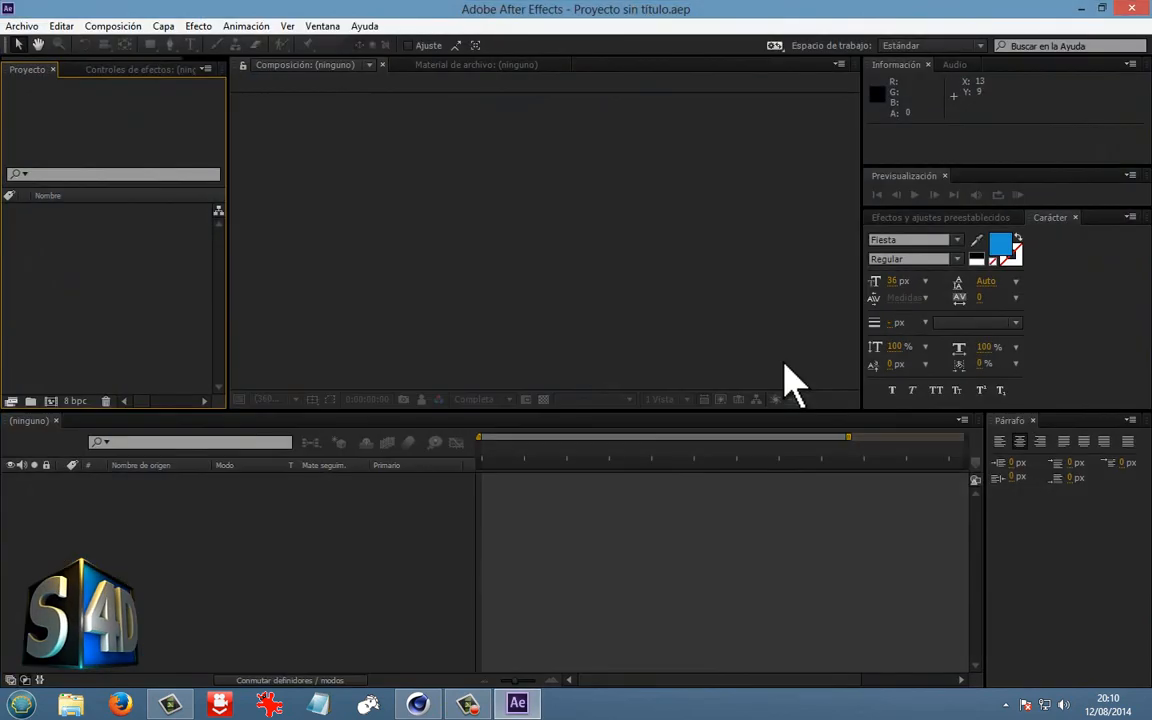
pyautogui.click(49, 401)
pyautogui.click(750, 441)
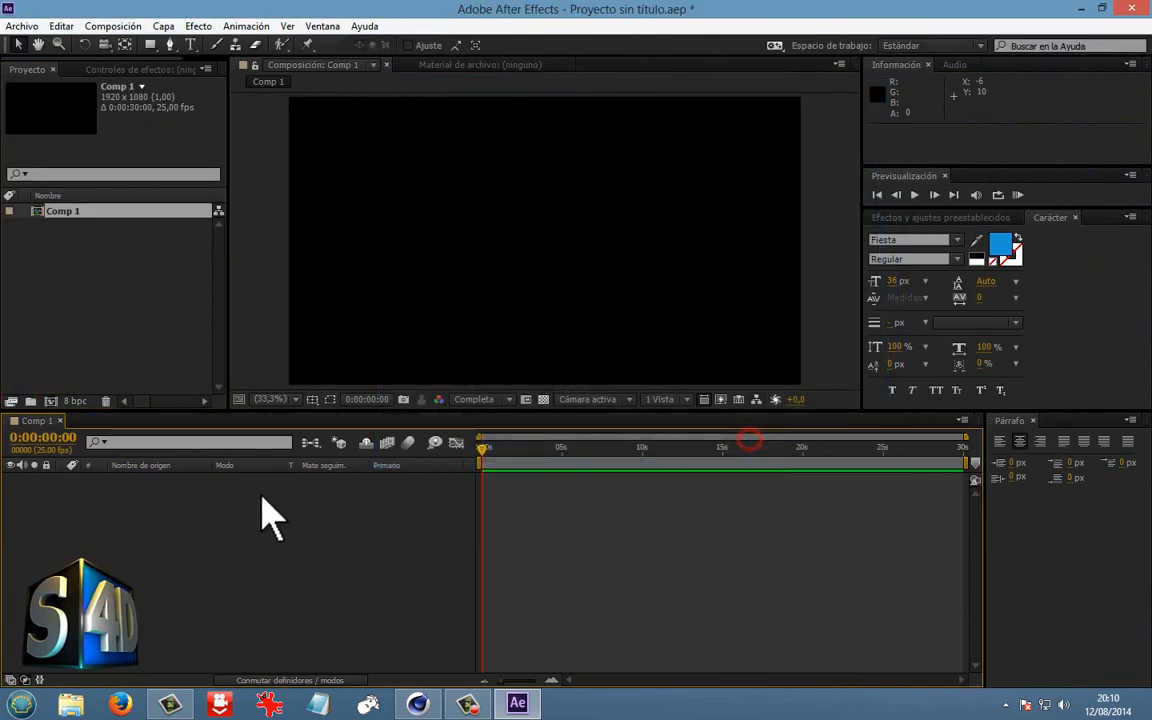
# Add a black solid of 1920 x 1080 px to the composition.
pyautogui.rightClick(128, 509)
pyautogui.moveTo(150, 514)
pyautogui.click(440, 557)
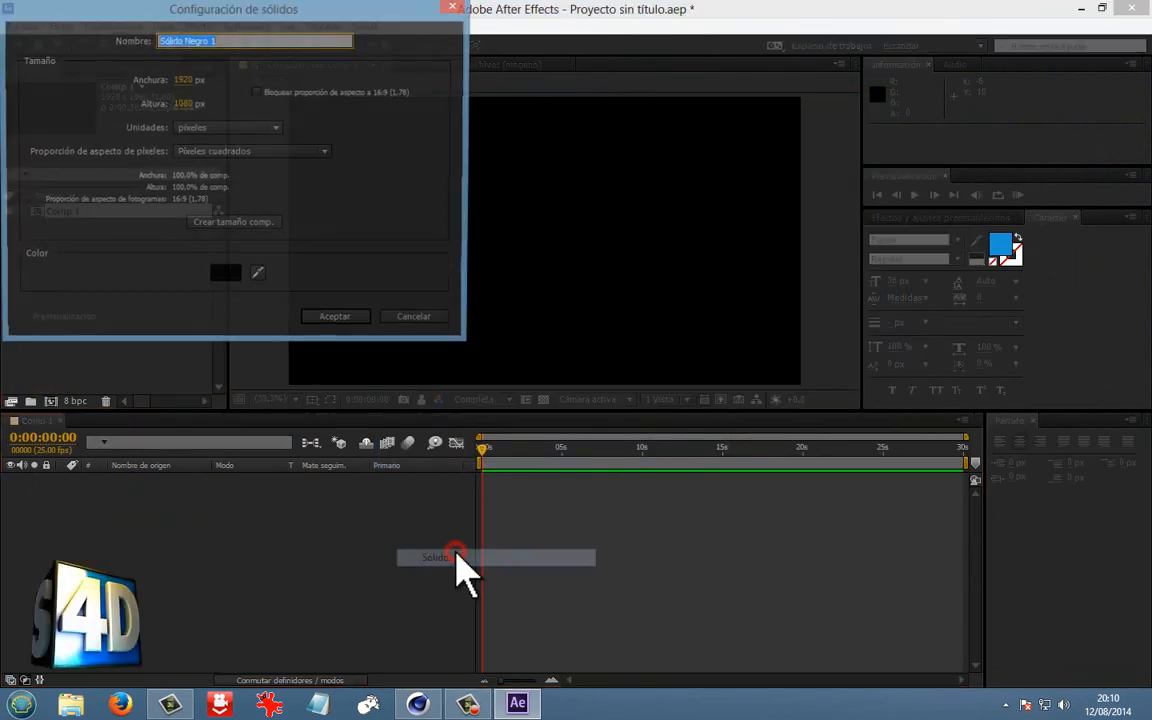
pyautogui.click(334, 316)
pyautogui.click(166, 517)
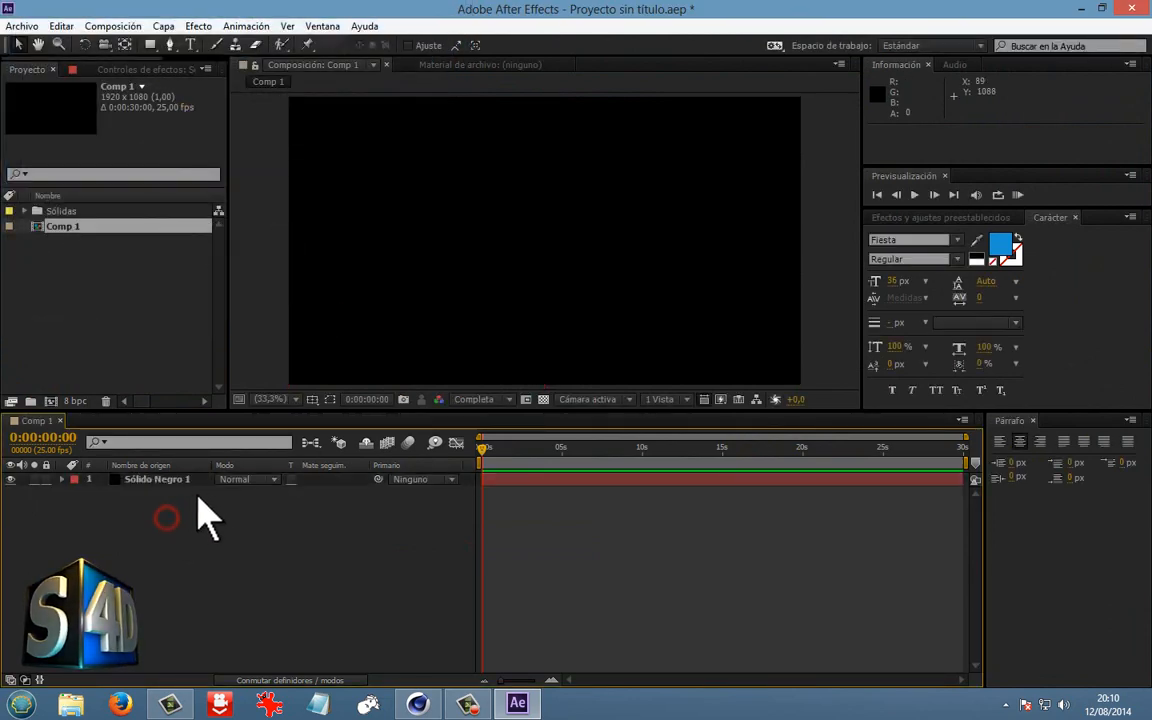
# Apply the expression control effect Control del deslizador to the black solid.
pyautogui.rightClick(170, 478)
pyautogui.moveTo(230, 284)
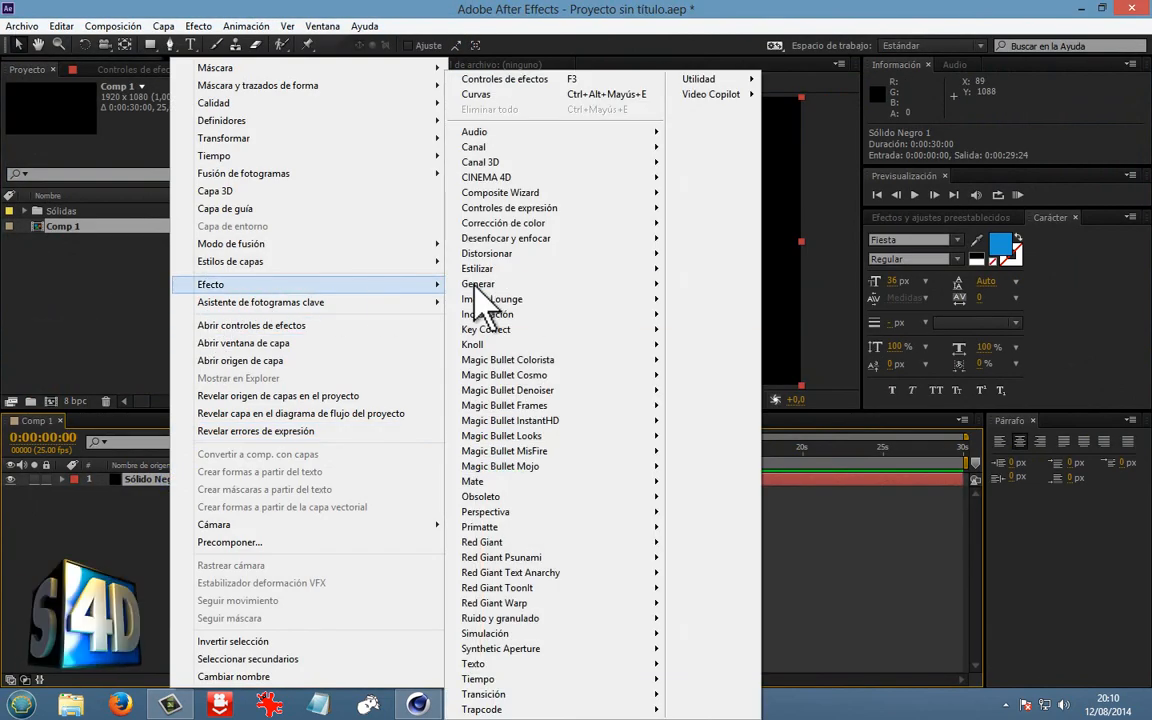
pyautogui.moveTo(545, 207)
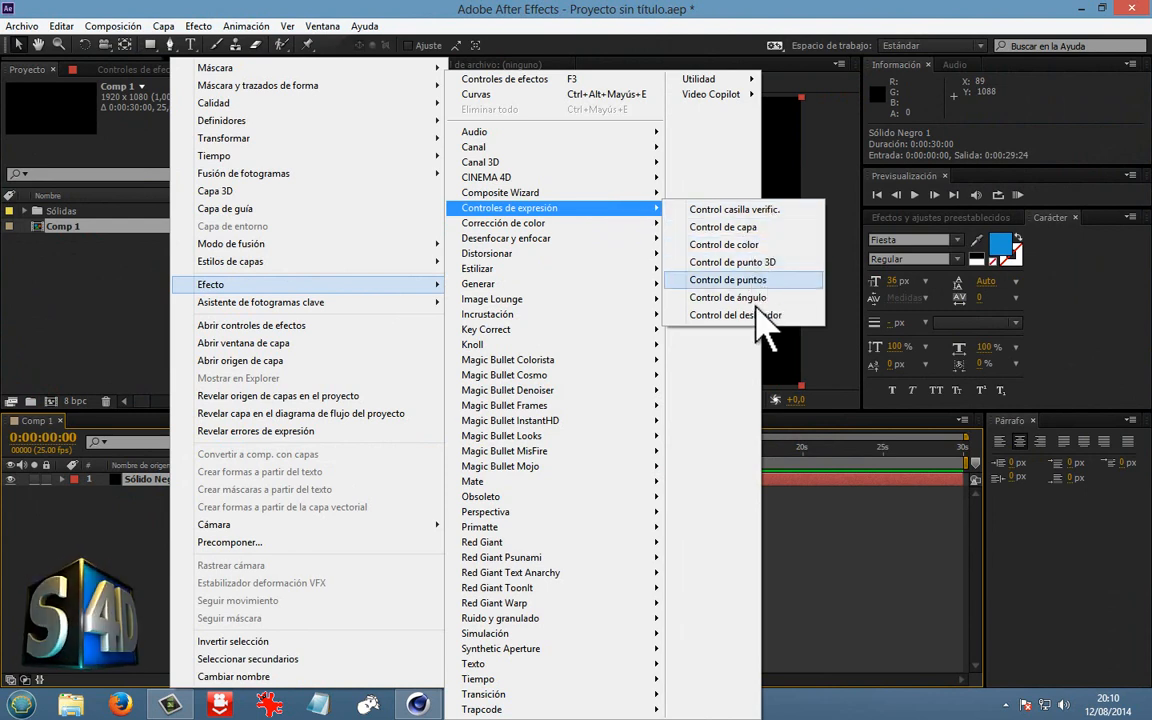
pyautogui.click(760, 315)
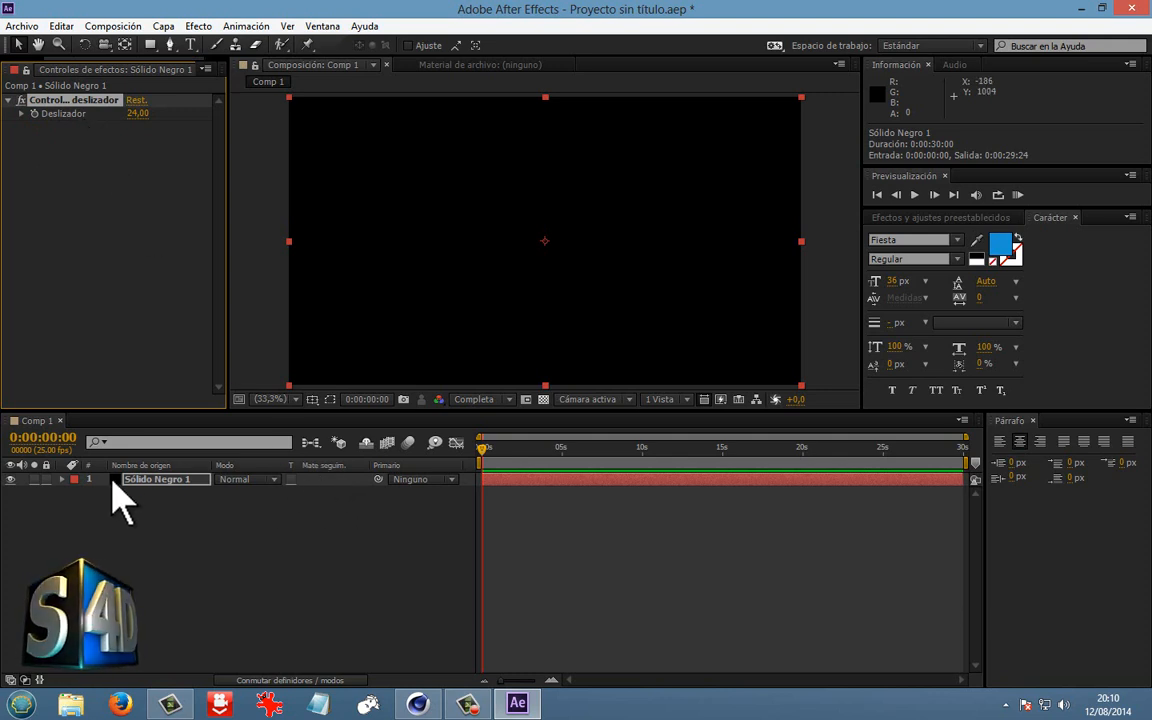
# Link the solid's rotation to the effect's Deslizador value with an expression and test the link by setting the slider to -14.
pyautogui.click(62, 479)
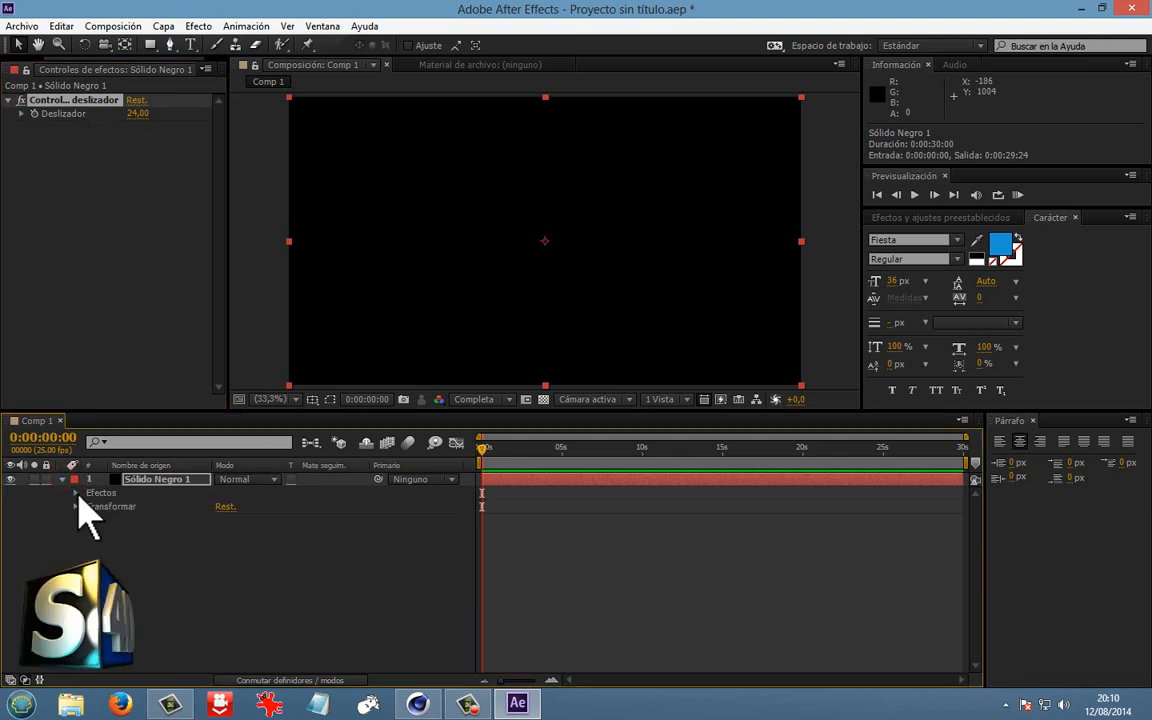
pyautogui.click(76, 493)
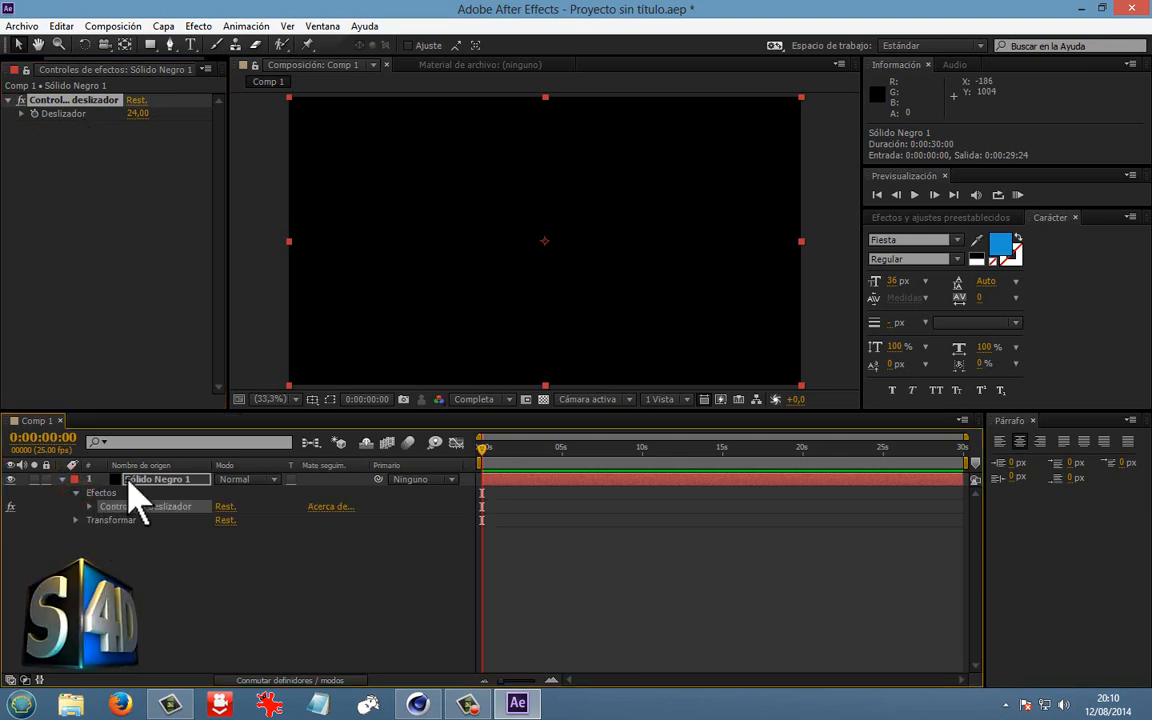
pyautogui.click(129, 481)
pyautogui.press('r')
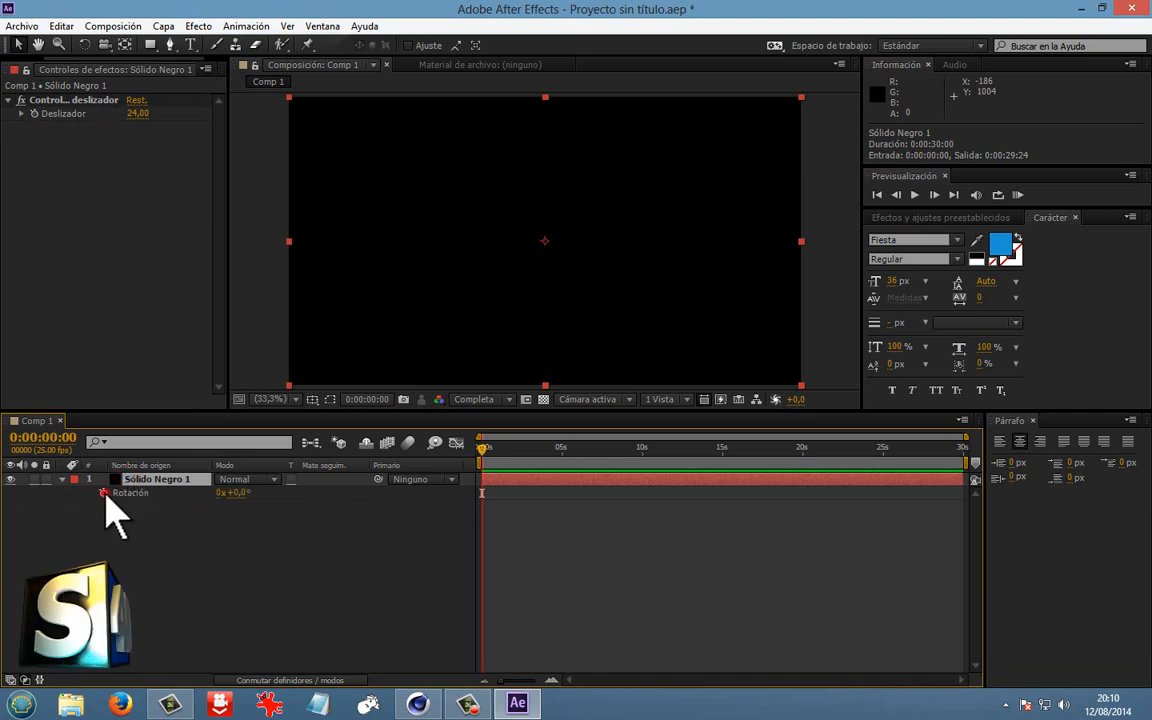
pyautogui.keyDown('alt'); pyautogui.click(103, 493); pyautogui.keyUp('alt')
pyautogui.moveTo(198, 388); pyautogui.dragTo(194, 516)
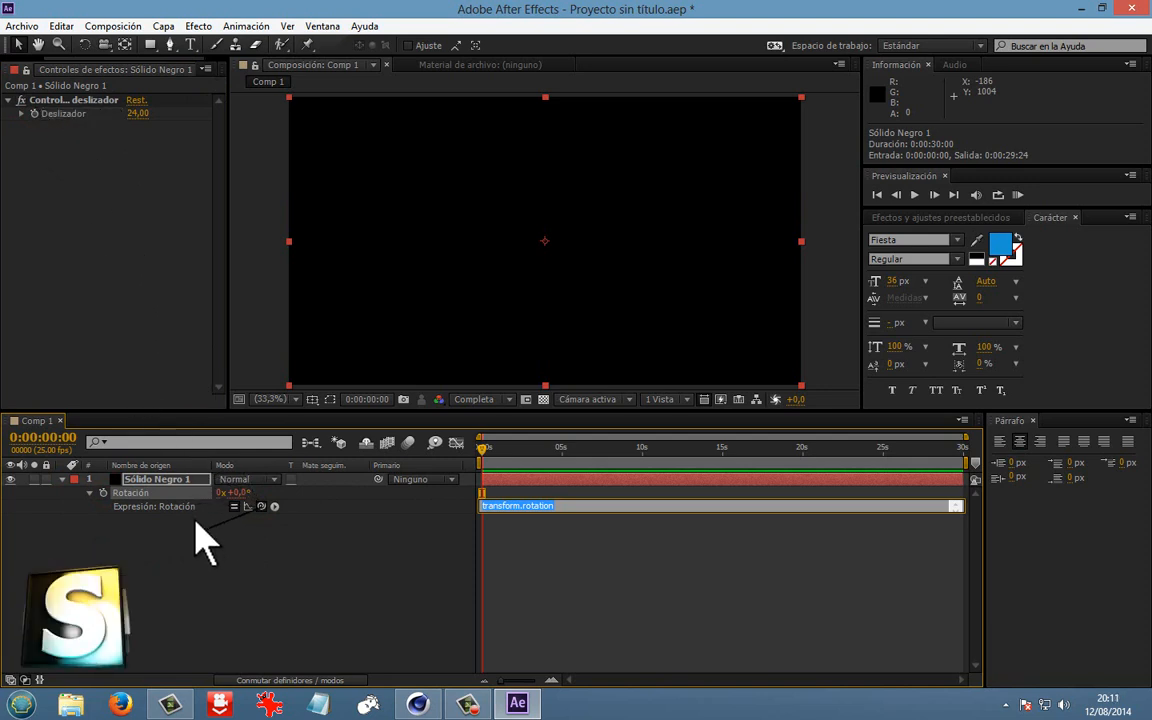
pyautogui.moveTo(60, 80); pyautogui.dragTo(63, 114)
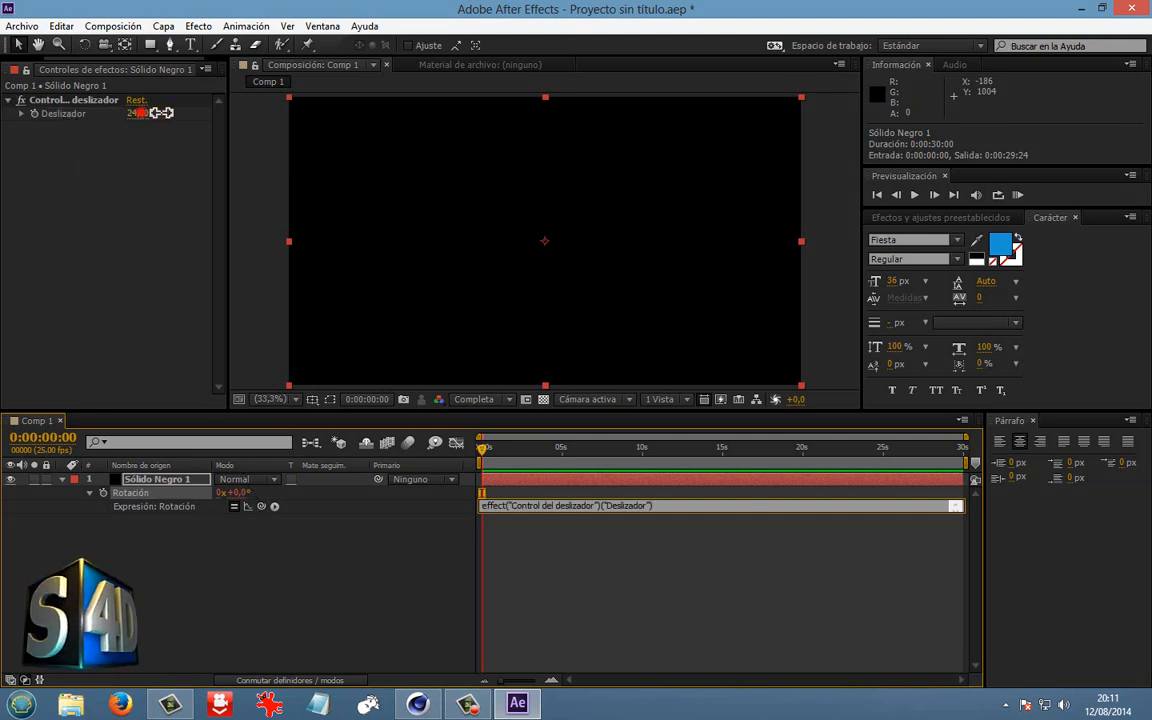
pyautogui.moveTo(162, 113); pyautogui.dragTo(193, 113)
pyautogui.moveTo(85, 117); pyautogui.dragTo(118, 110)
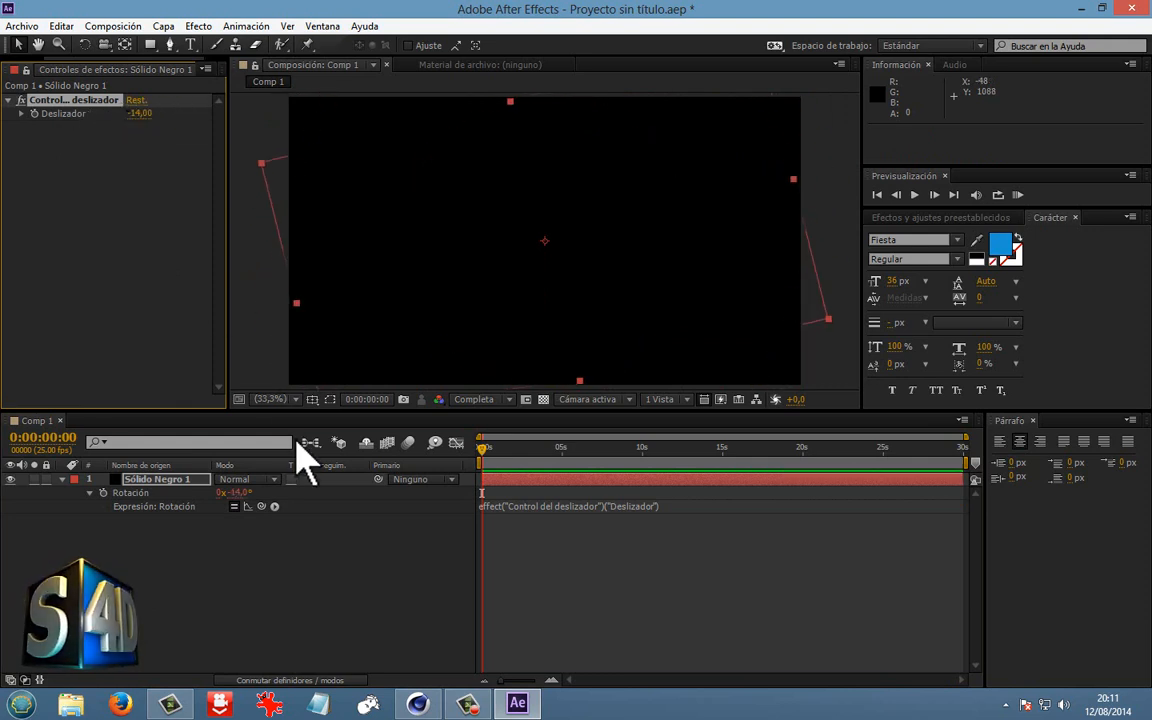
# Switch back to Cinema 4D and reset the sphere's pitch and bank rotation to 0°.
pyautogui.click(1084, 9)
pyautogui.click(419, 703)
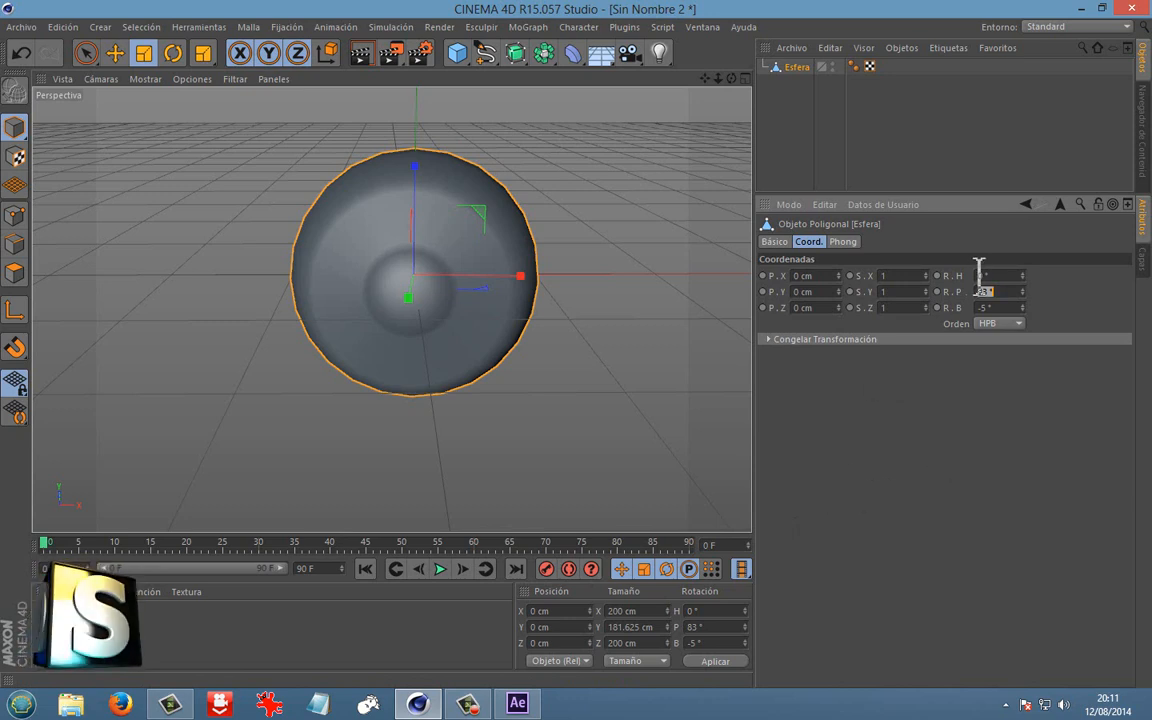
pyautogui.write('0')
pyautogui.moveTo(986, 307); pyautogui.dragTo(1078, 303)
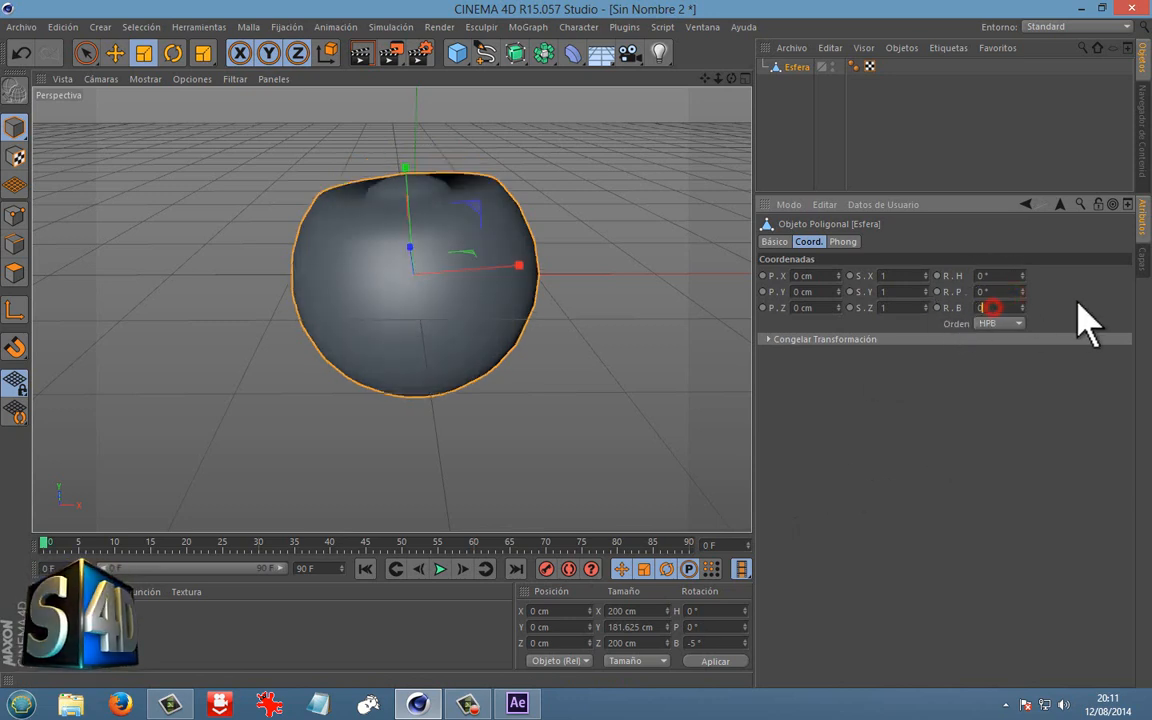
pyautogui.write('0')
pyautogui.click(1078, 303)
# Add a user data entry to the sphere and name it rotacion.
pyautogui.scroll(-3, 400, 284)
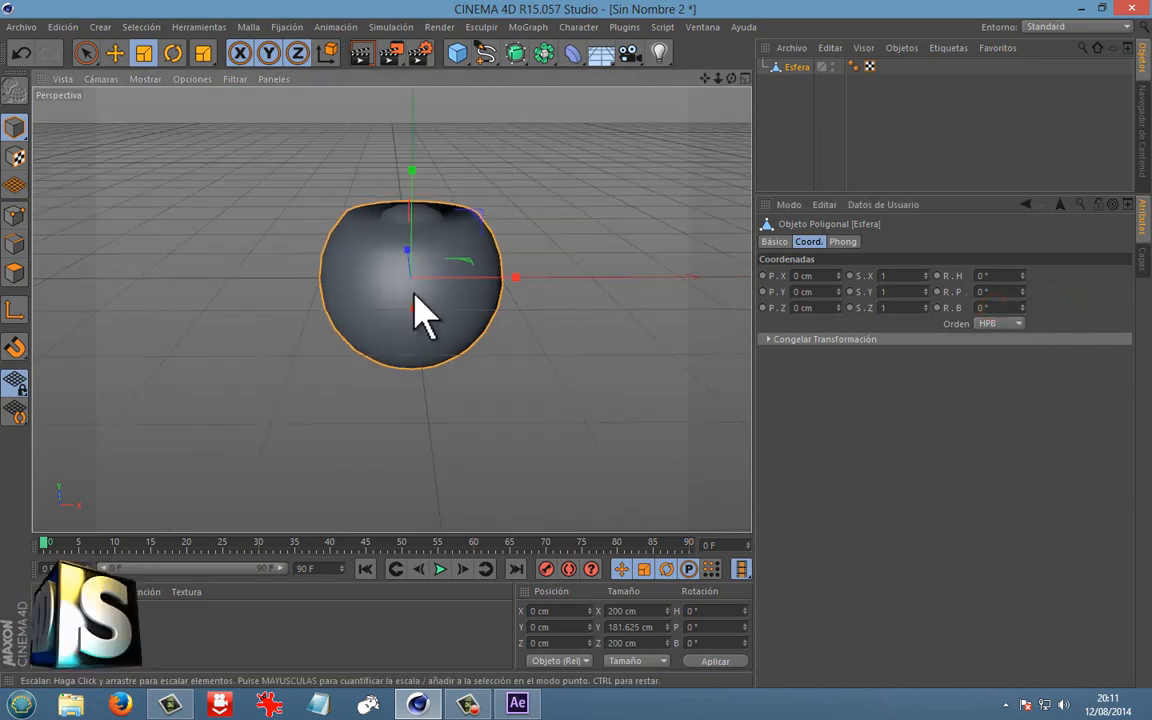
pyautogui.keyDown('alt'); pyautogui.moveTo(414, 291); pyautogui.dragTo(492, 310); pyautogui.keyUp('alt')
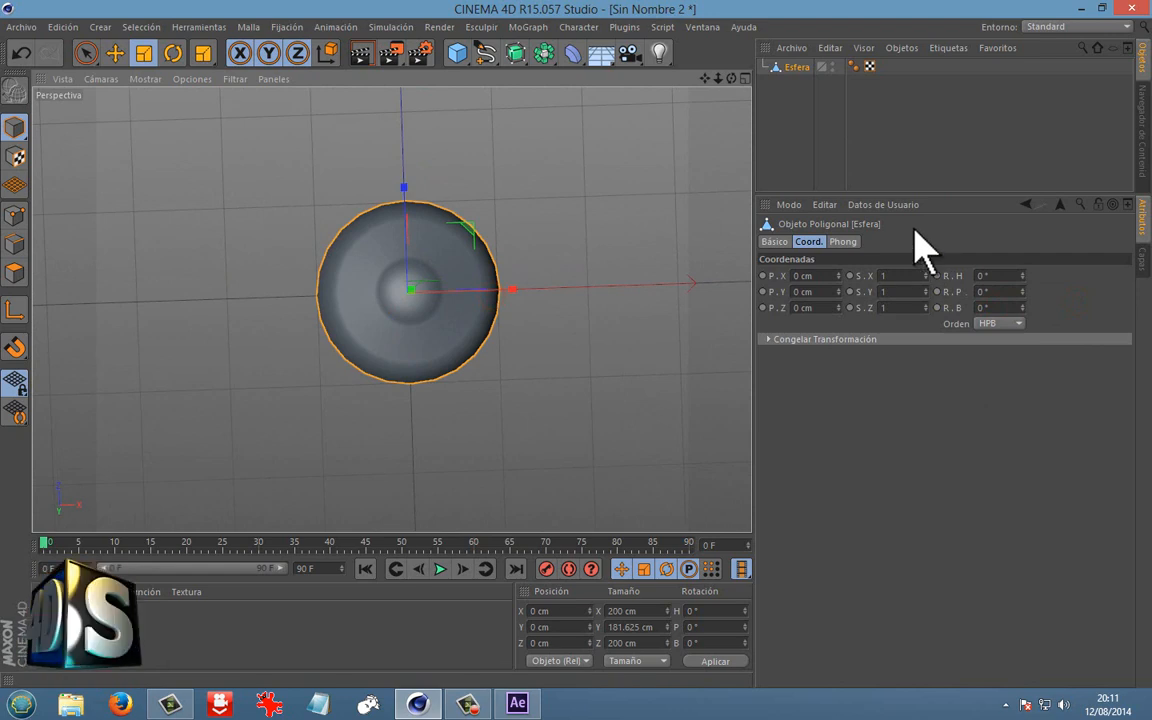
pyautogui.click(775, 241)
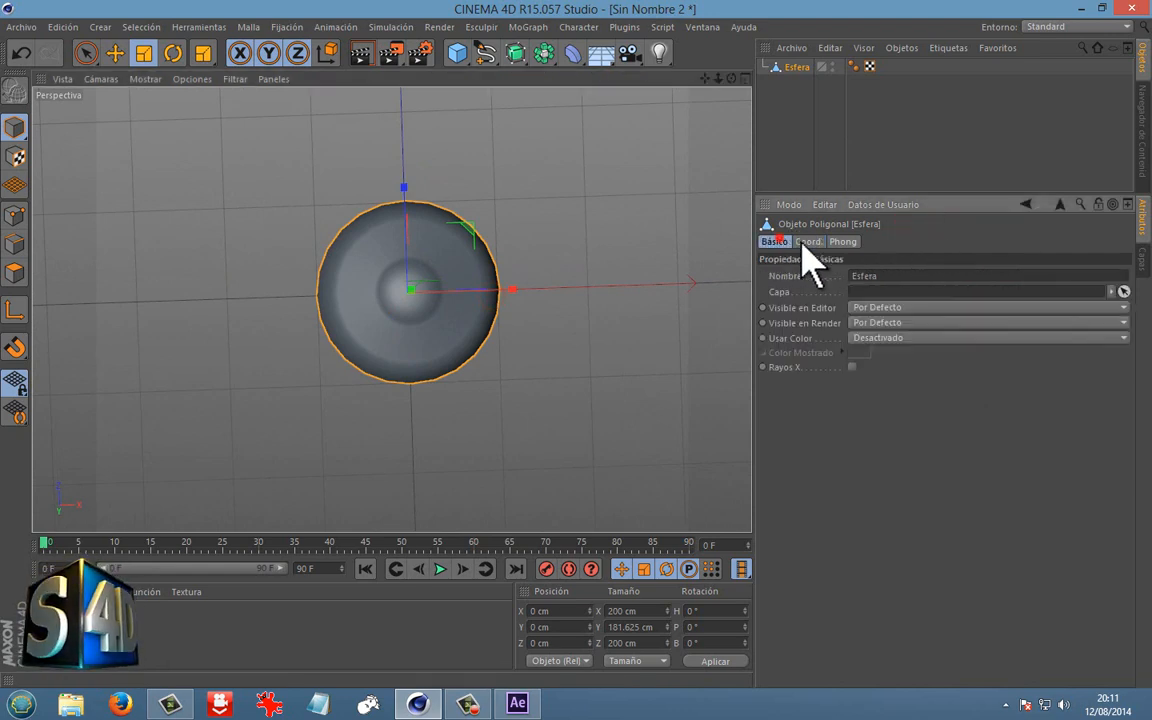
pyautogui.click(900, 205)
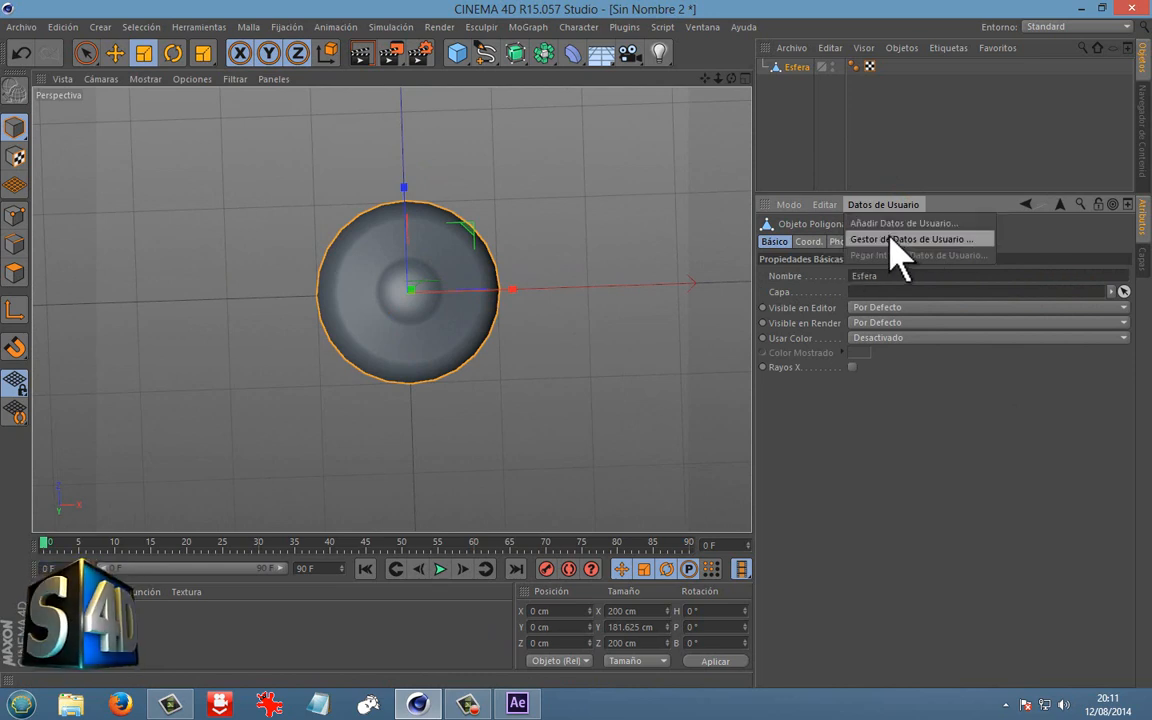
pyautogui.click(874, 224)
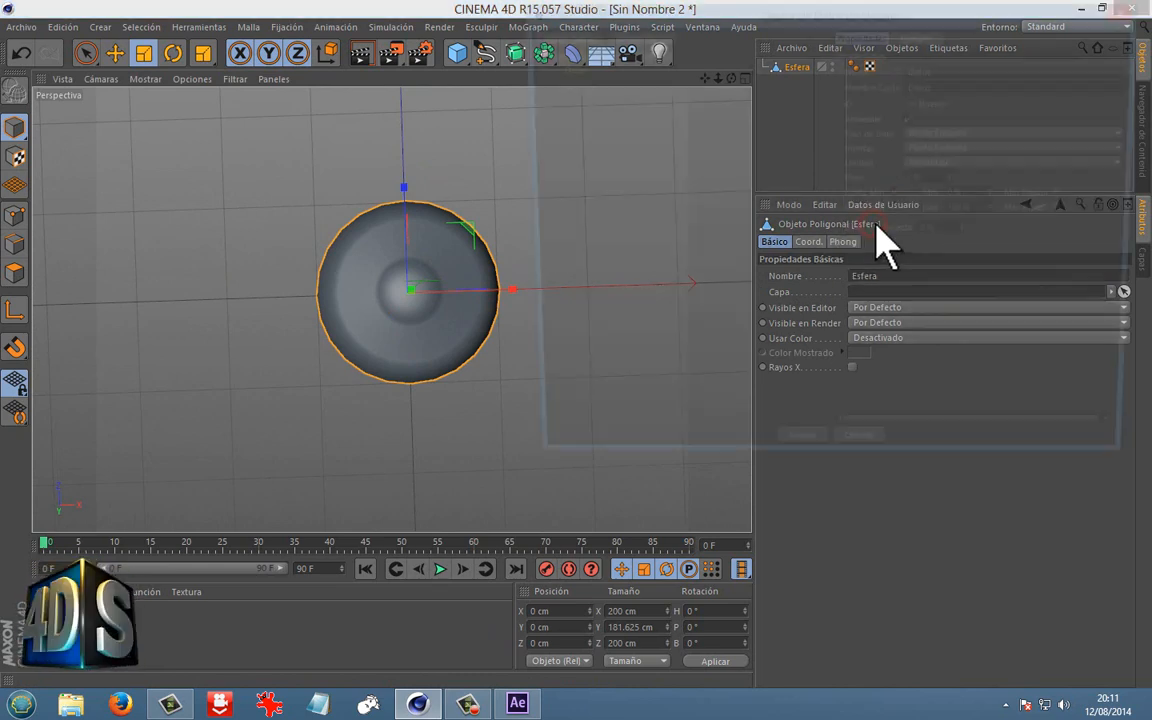
pyautogui.moveTo(932, 14); pyautogui.dragTo(862, 80)
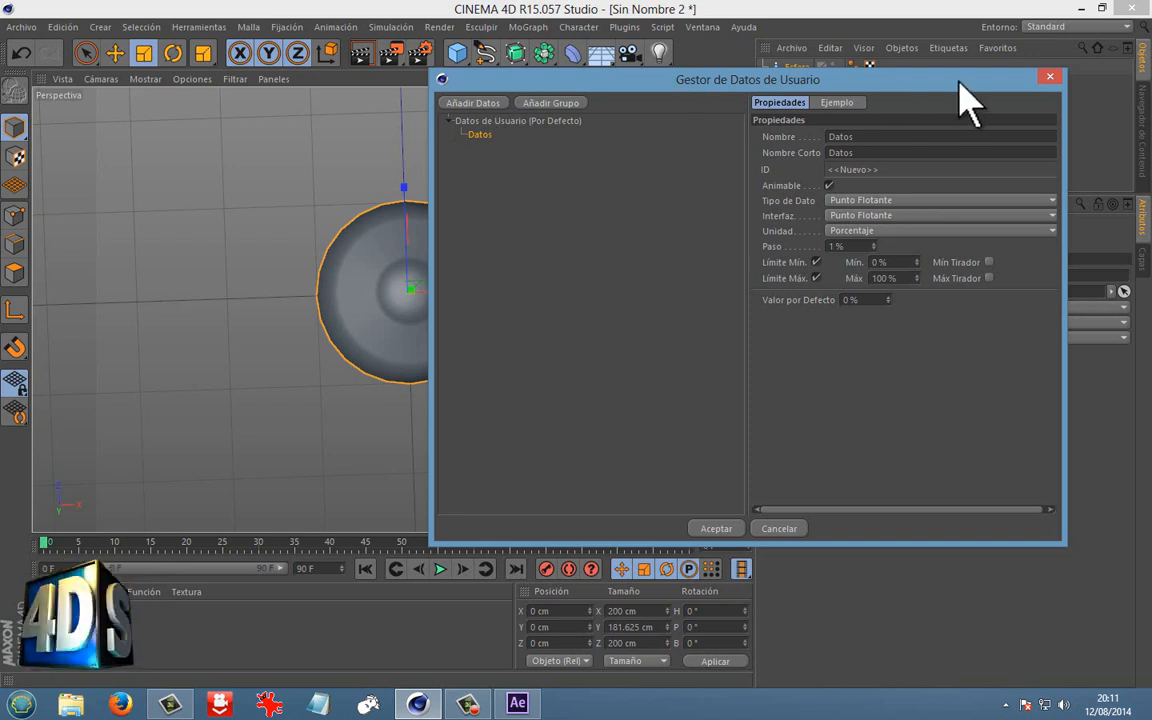
pyautogui.moveTo(959, 83); pyautogui.dragTo(581, 149)
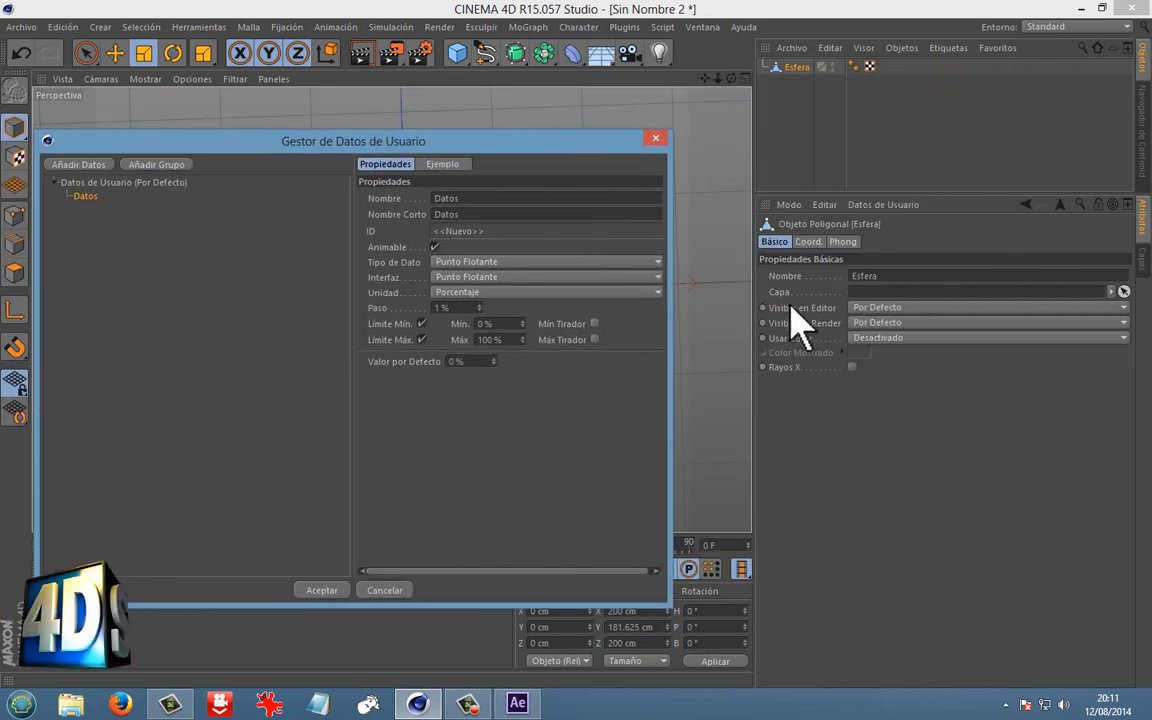
pyautogui.moveTo(470, 144); pyautogui.dragTo(530, 138)
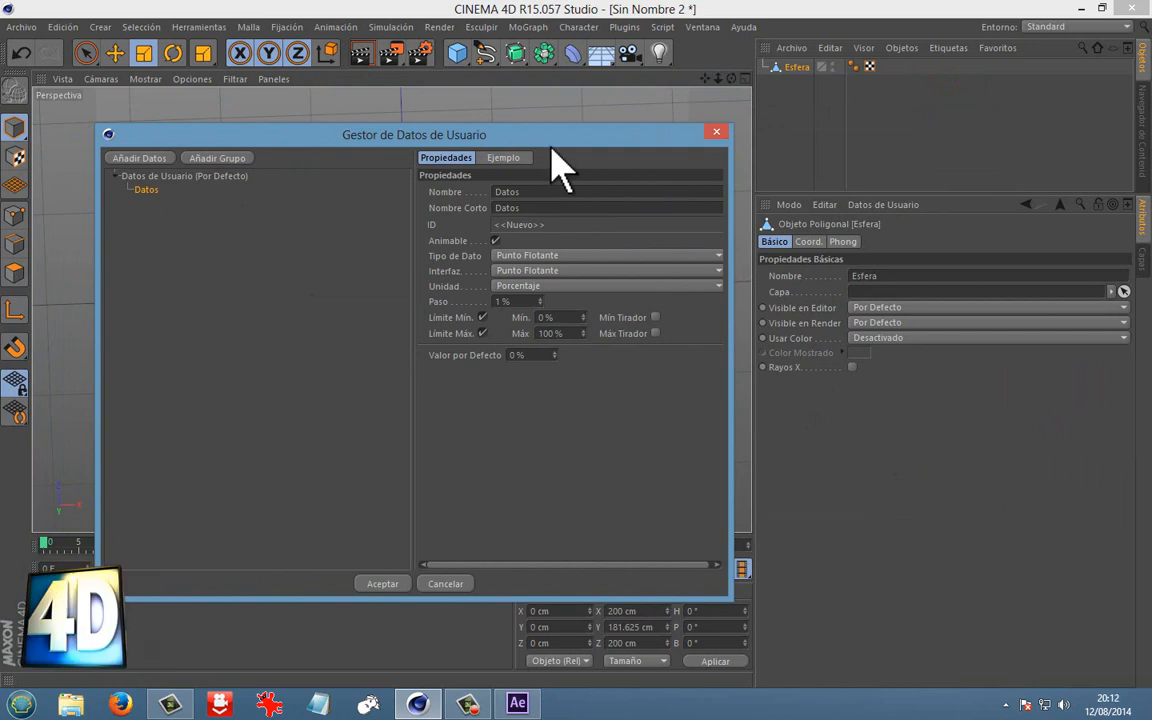
pyautogui.moveTo(553, 145); pyautogui.dragTo(660, 138)
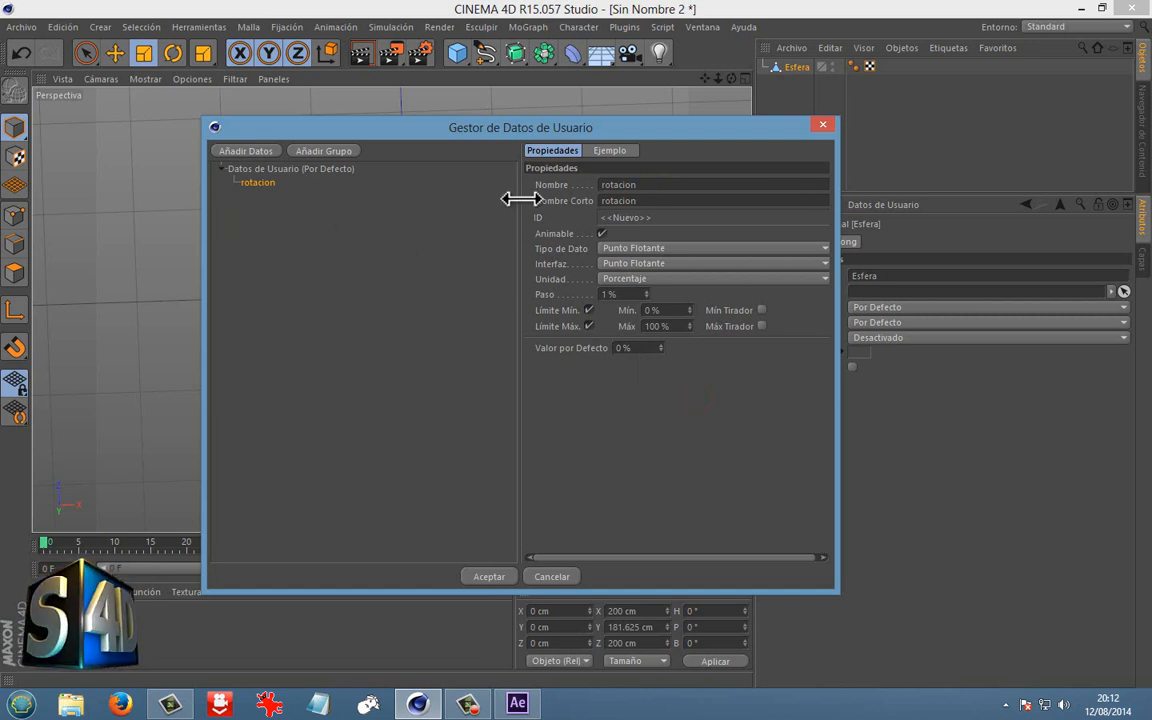
# Configure the rotacion data as Deslizador Punto Flotante with unit Real, step 1.001, minimum 0 and maximum 1000.
pyautogui.click(602, 233)
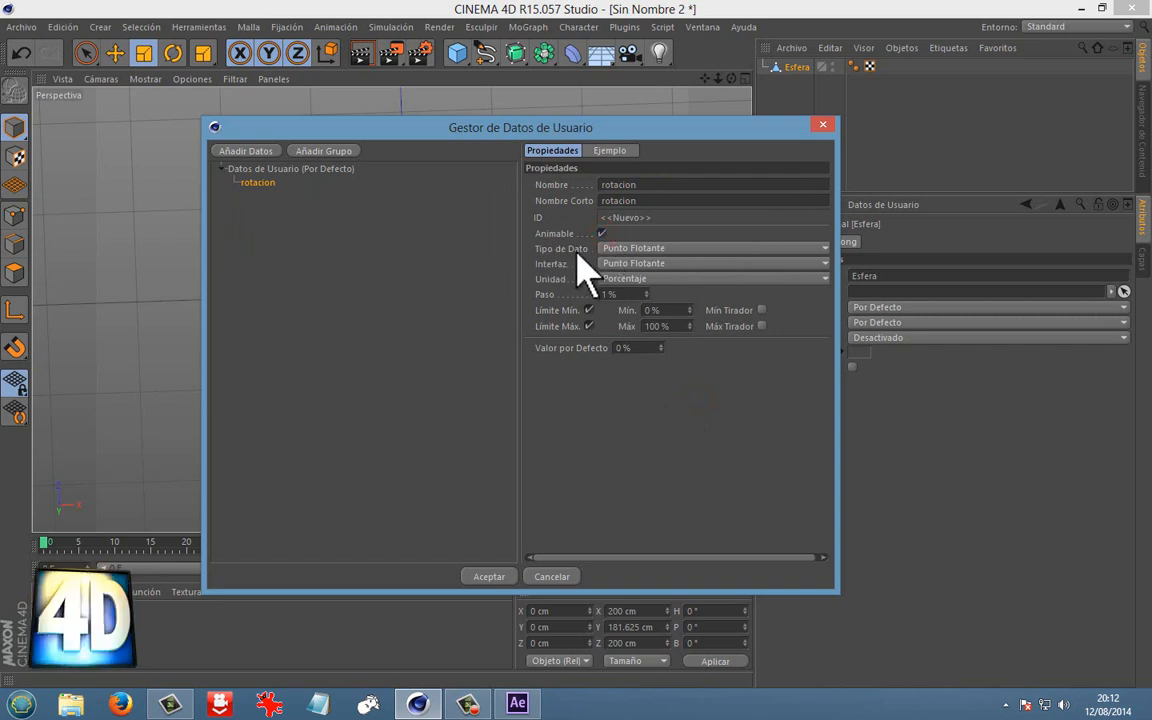
pyautogui.click(648, 248)
pyautogui.click(574, 251)
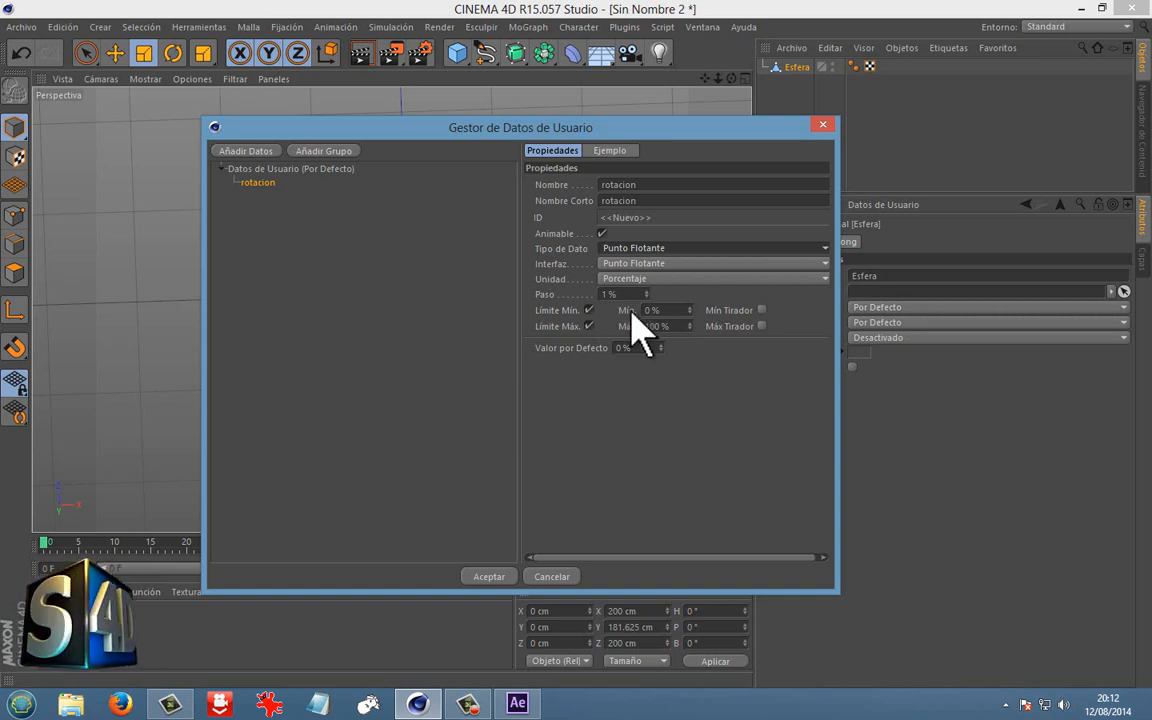
pyautogui.click(649, 263)
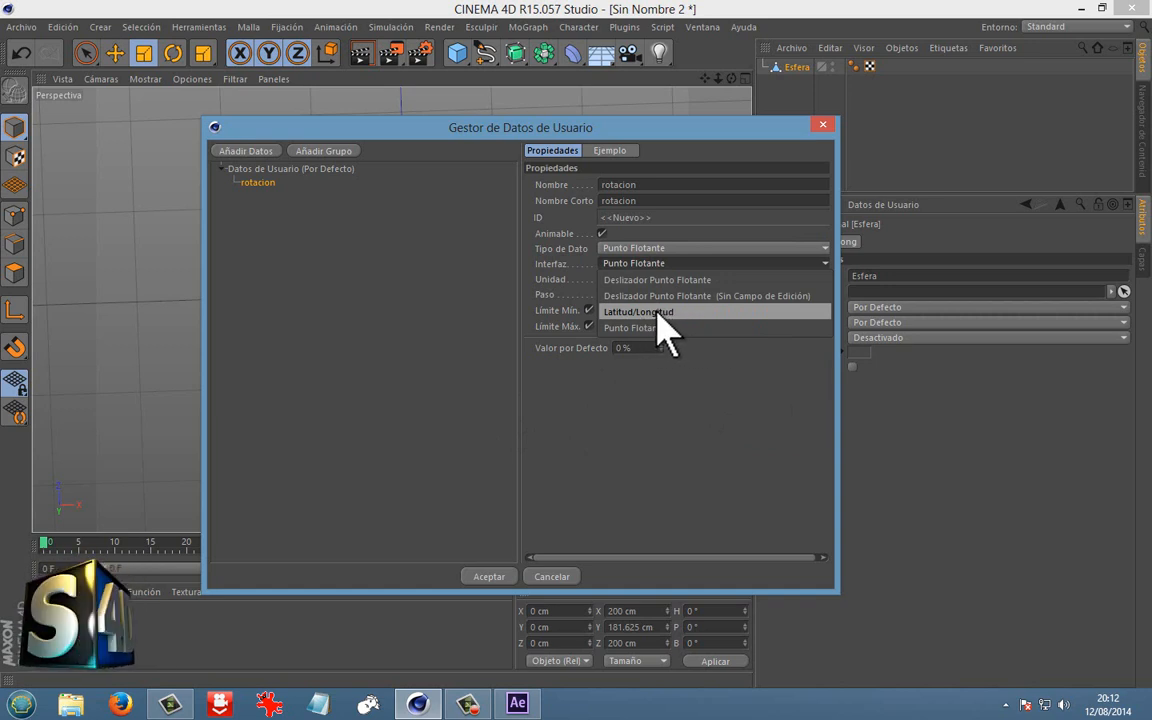
pyautogui.click(670, 280)
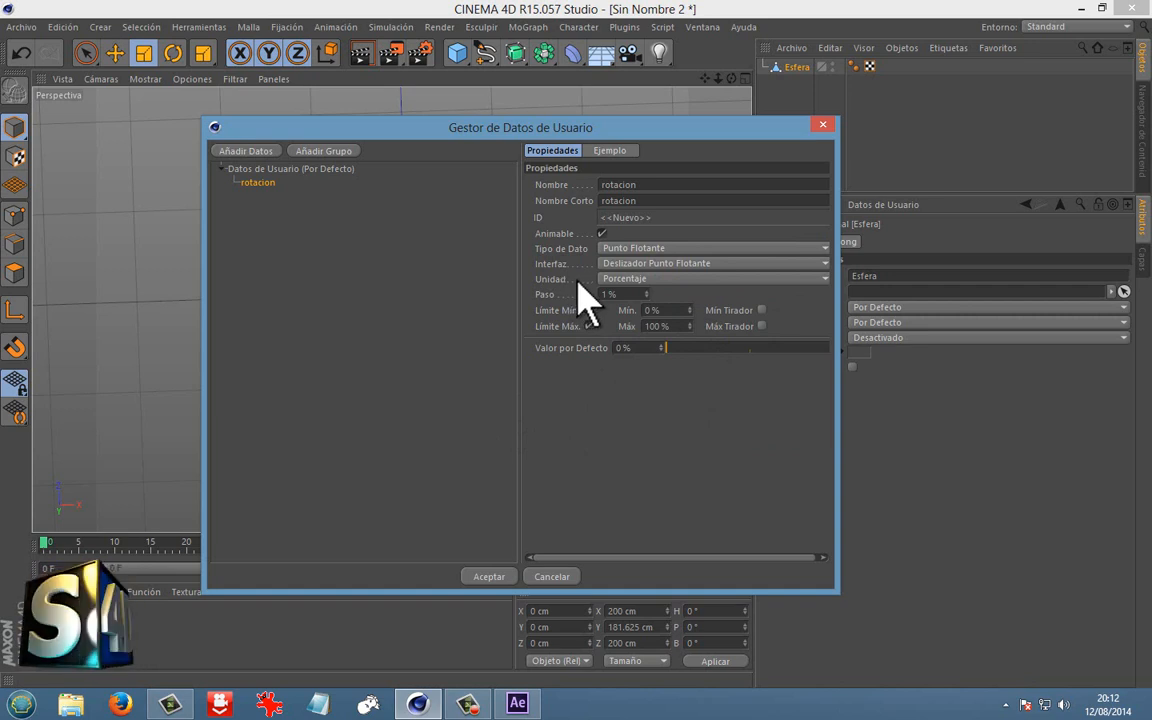
pyautogui.click(642, 279)
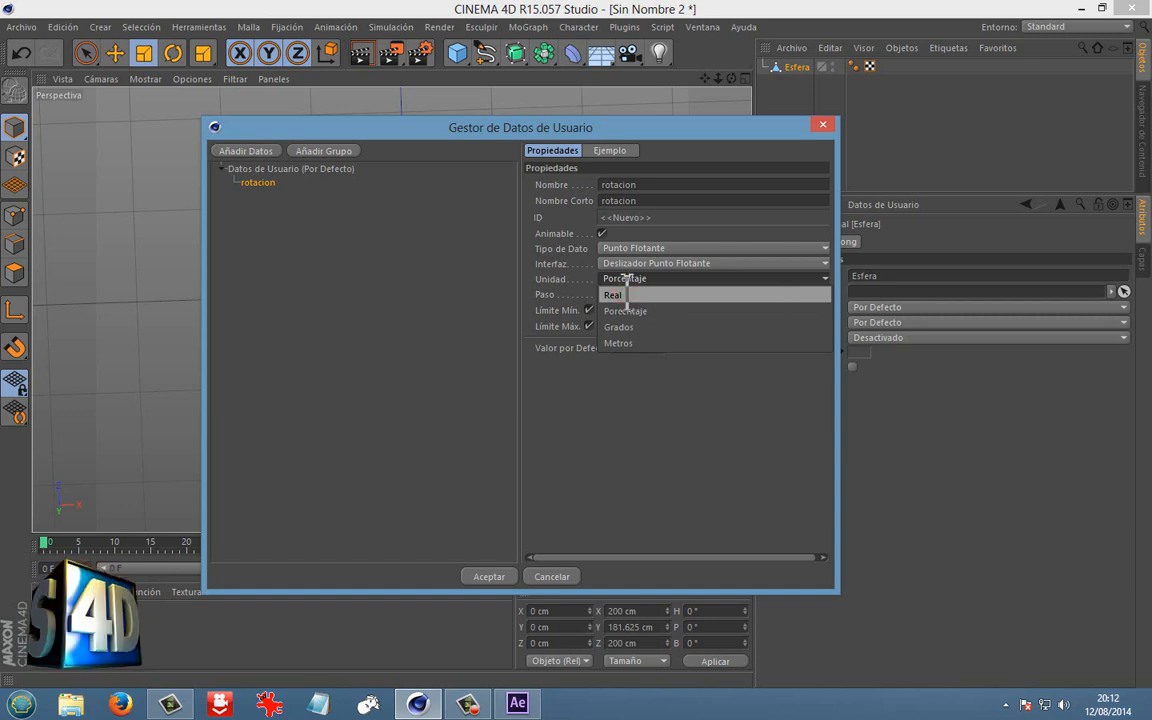
pyautogui.click(626, 294)
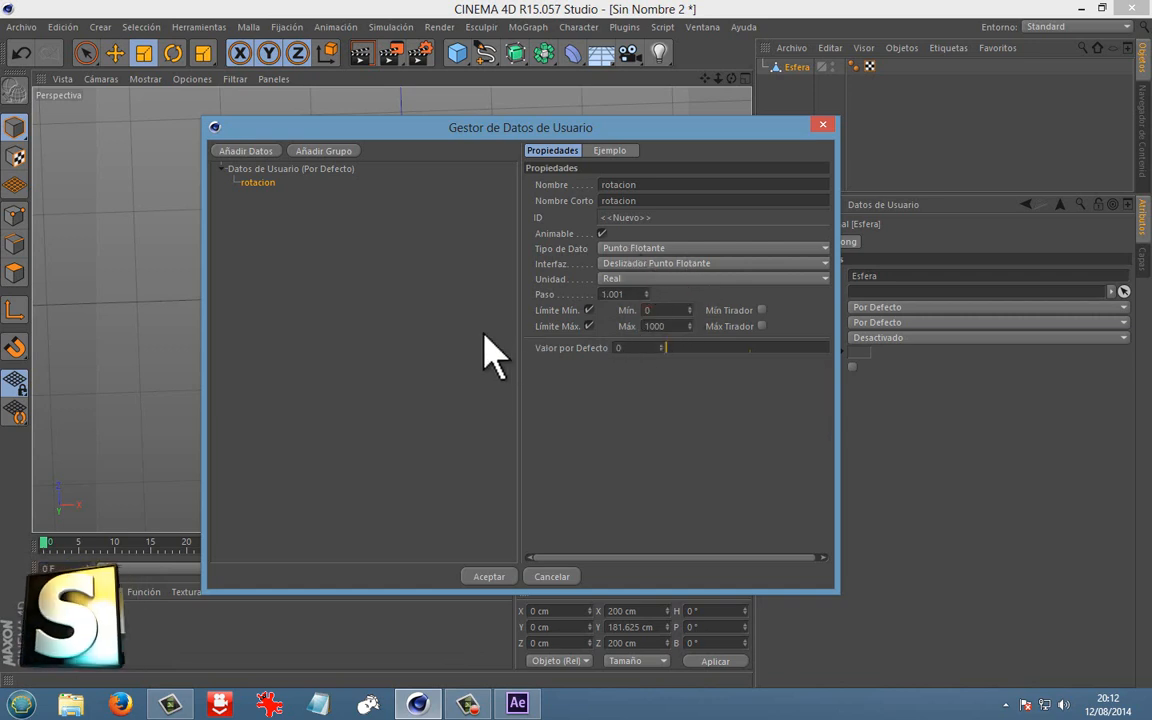
# Check the rotacion slider in the example preview and accept the new user data.
pyautogui.click(619, 151)
pyautogui.moveTo(627, 185); pyautogui.dragTo(567, 163)
pyautogui.click(564, 152)
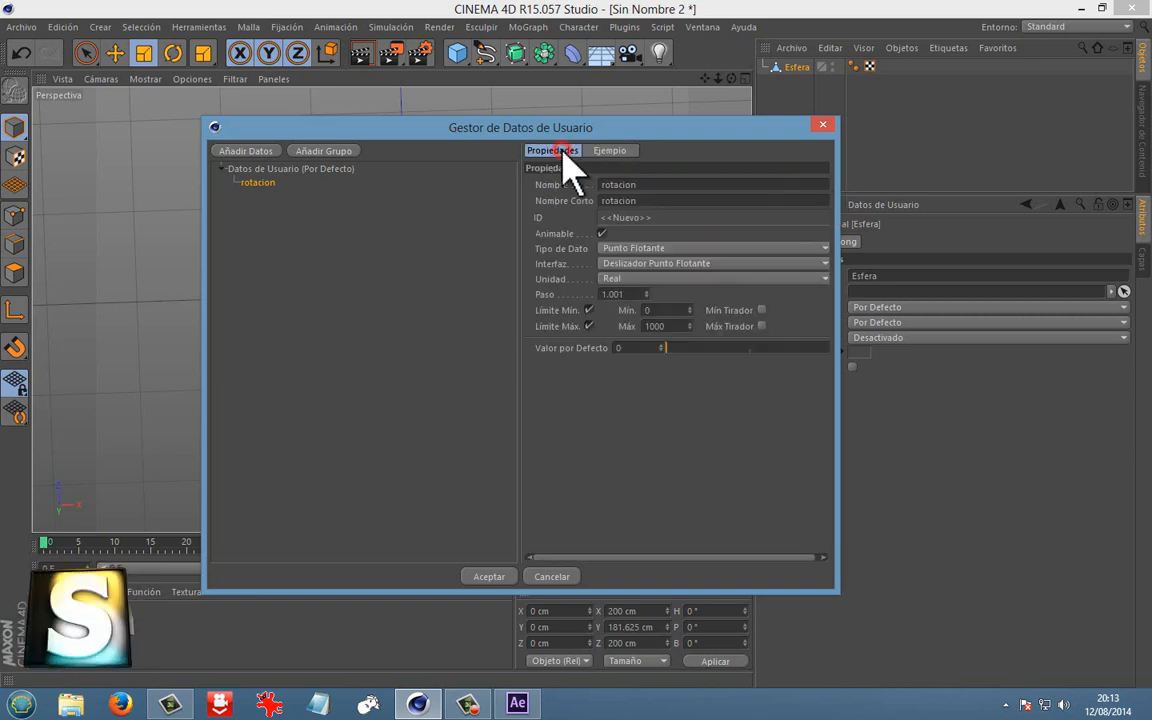
pyautogui.click(496, 576)
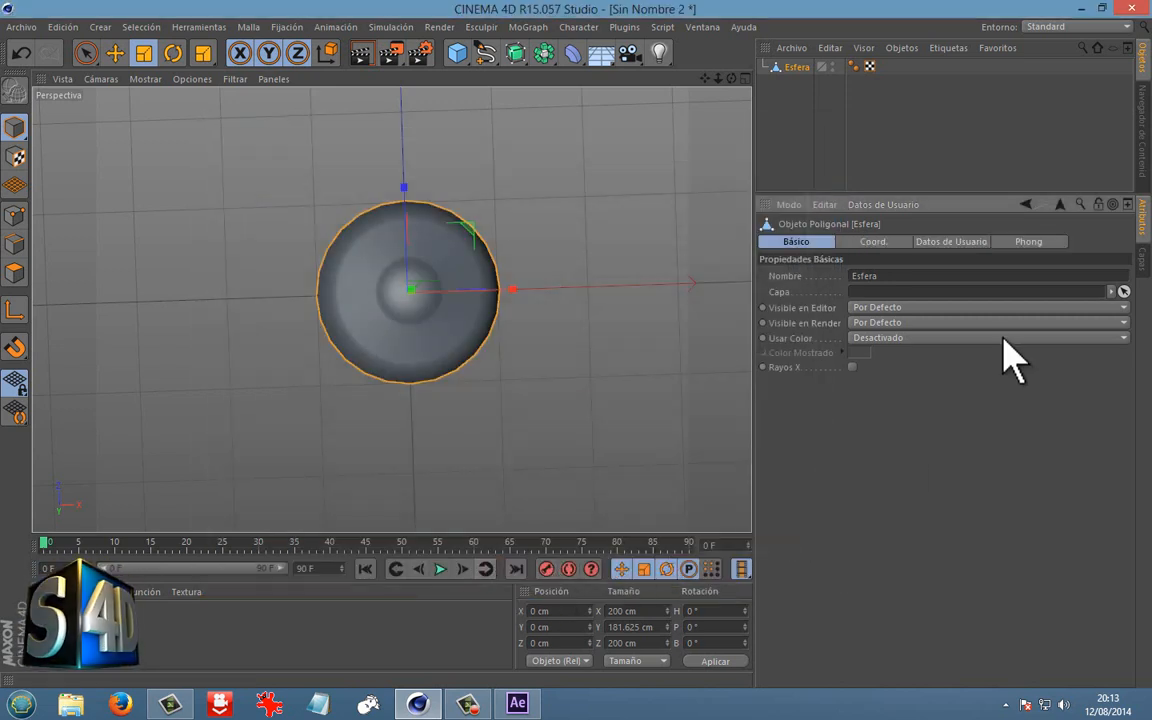
# Show the sphere's user data and raise its rotacion slider to about 439.
pyautogui.click(953, 243)
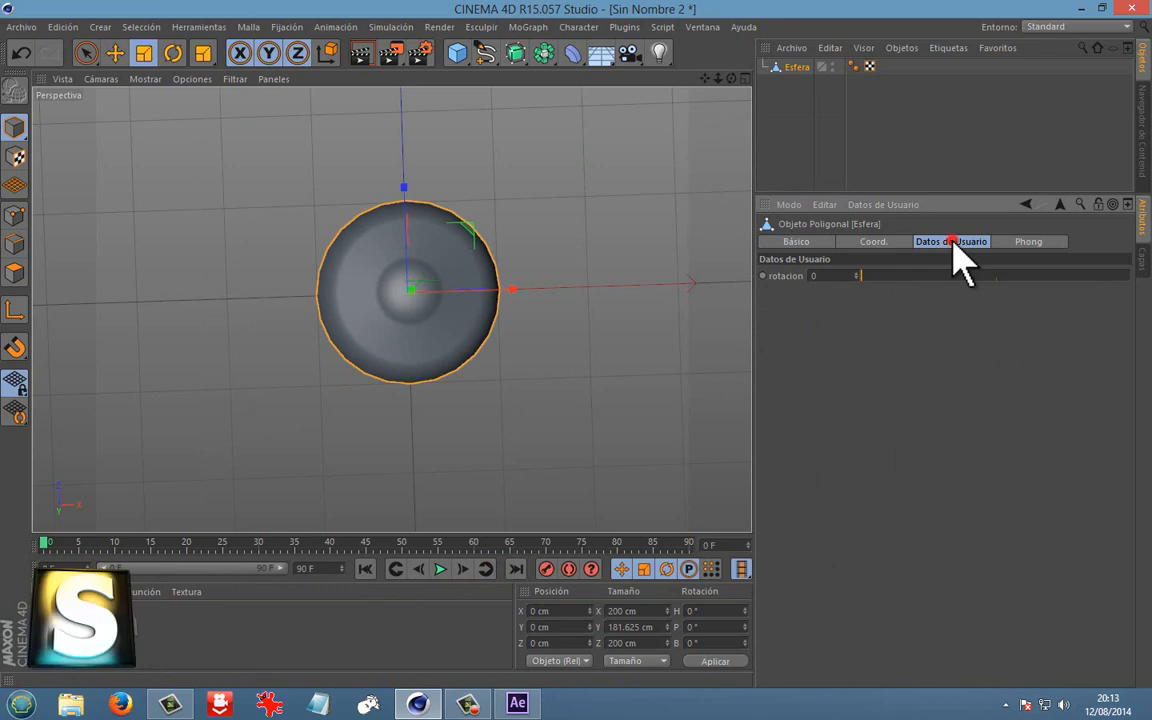
pyautogui.click(876, 275)
pyautogui.moveTo(876, 275)
pyautogui.mouseDown()
pyautogui.moveTo(998, 278)
pyautogui.moveTo(980, 277)
pyautogui.mouseUp()
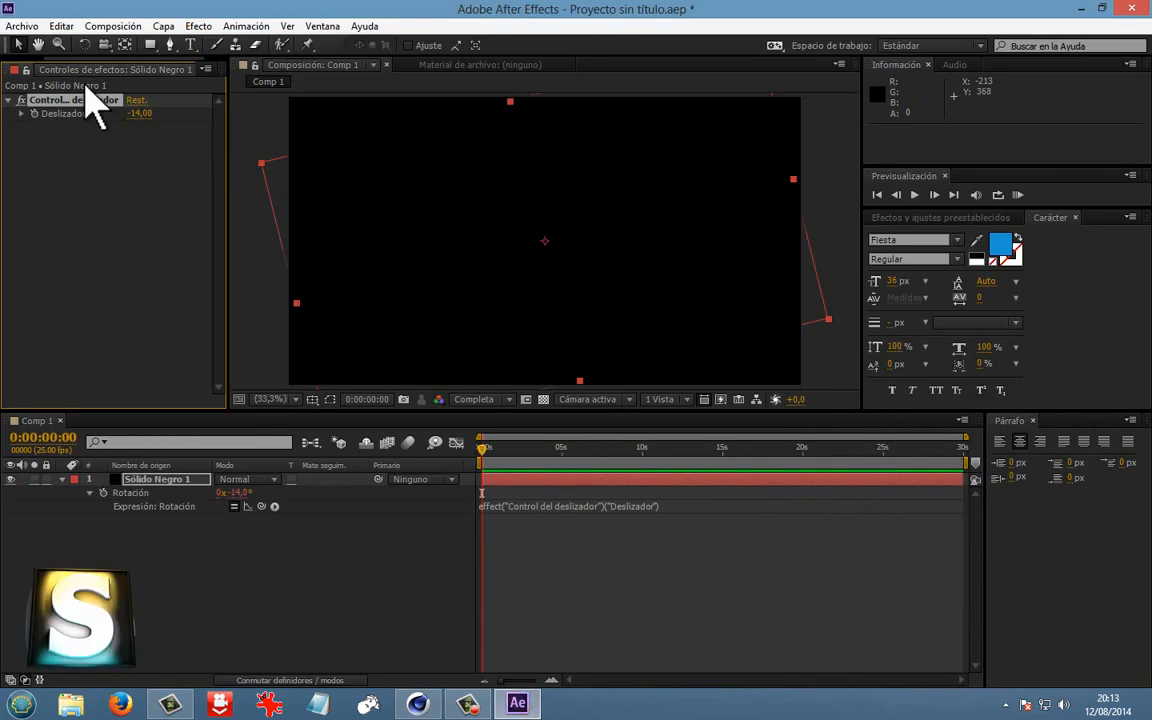
# Switch to After Effects and set the black solid's Deslizador control to -23 to compare how it drives the layer's rotation.
pyautogui.moveTo(139, 113); pyautogui.dragTo(68, 115)
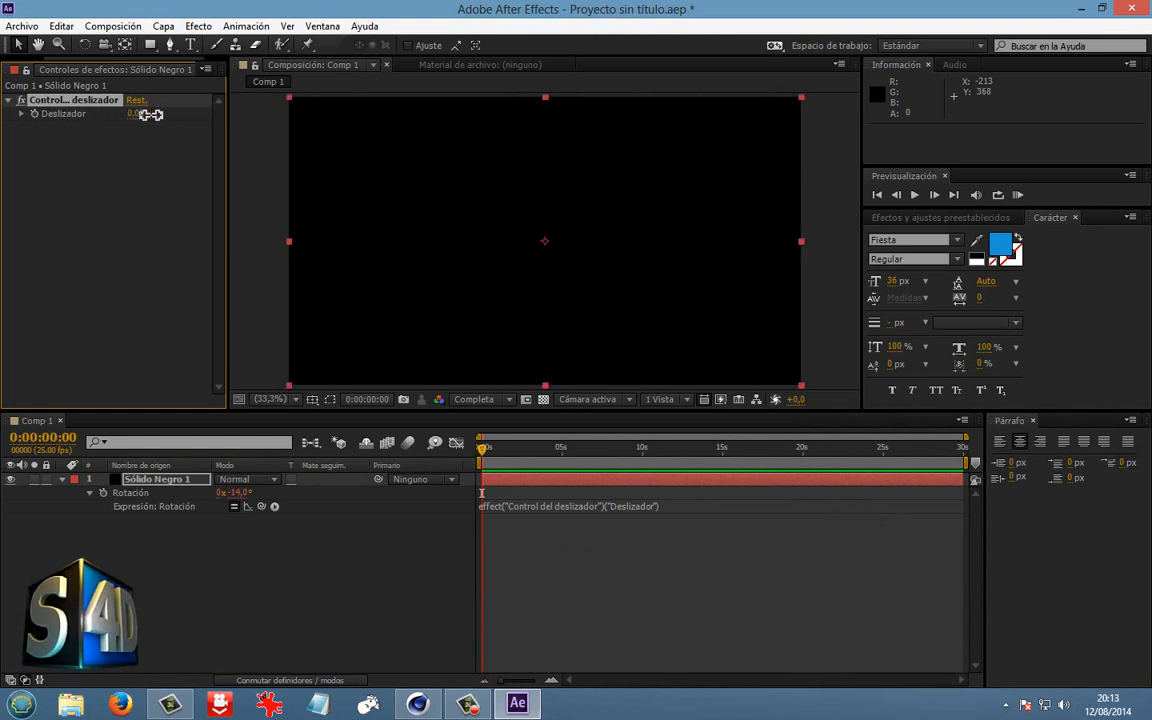
pyautogui.moveTo(150, 114); pyautogui.dragTo(149, 193)
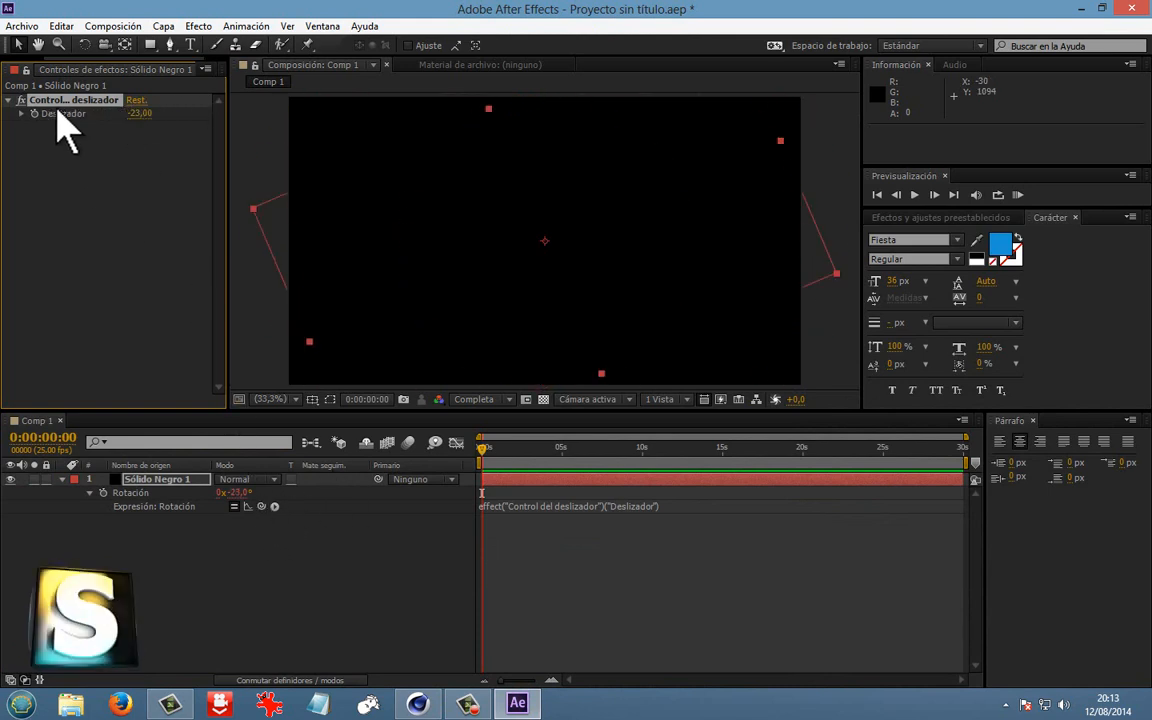
pyautogui.moveTo(250, 505); pyautogui.dragTo(89, 119)
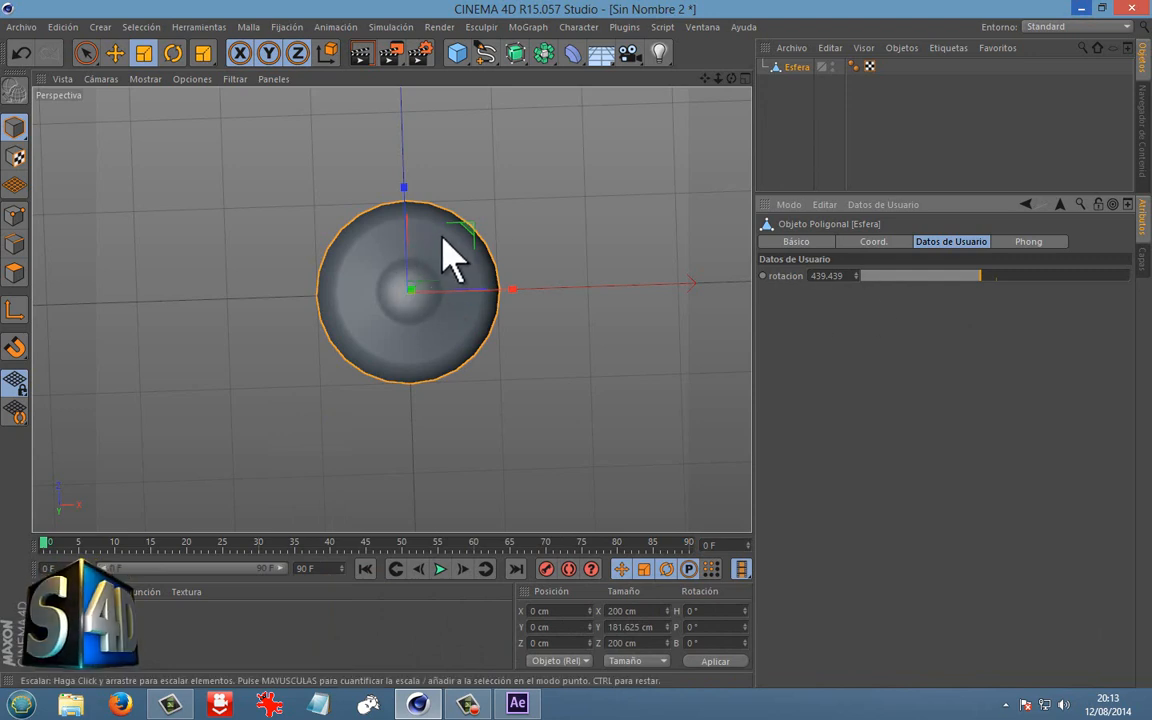
pyautogui.keyDown('alt'); pyautogui.moveTo(503, 270); pyautogui.dragTo(563, 338); pyautogui.keyUp('alt')
pyautogui.rightClick(795, 68)
pyautogui.moveTo(880, 77)
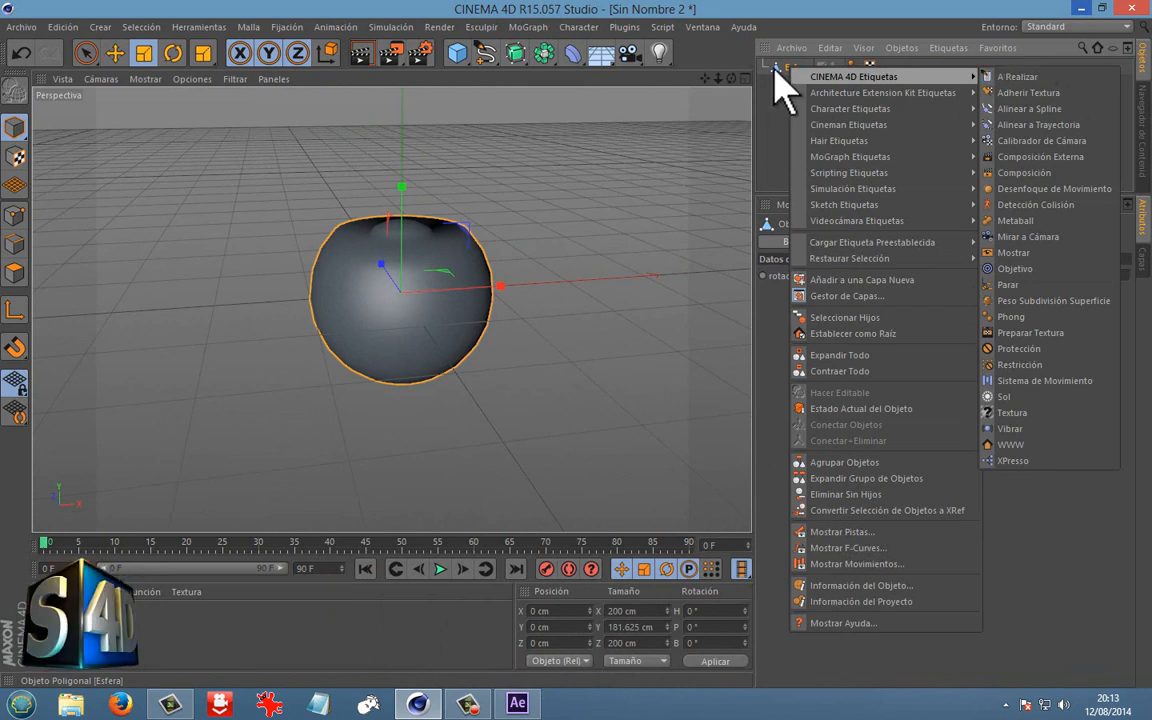
pyautogui.click(467, 704)
pyautogui.click(1075, 632)
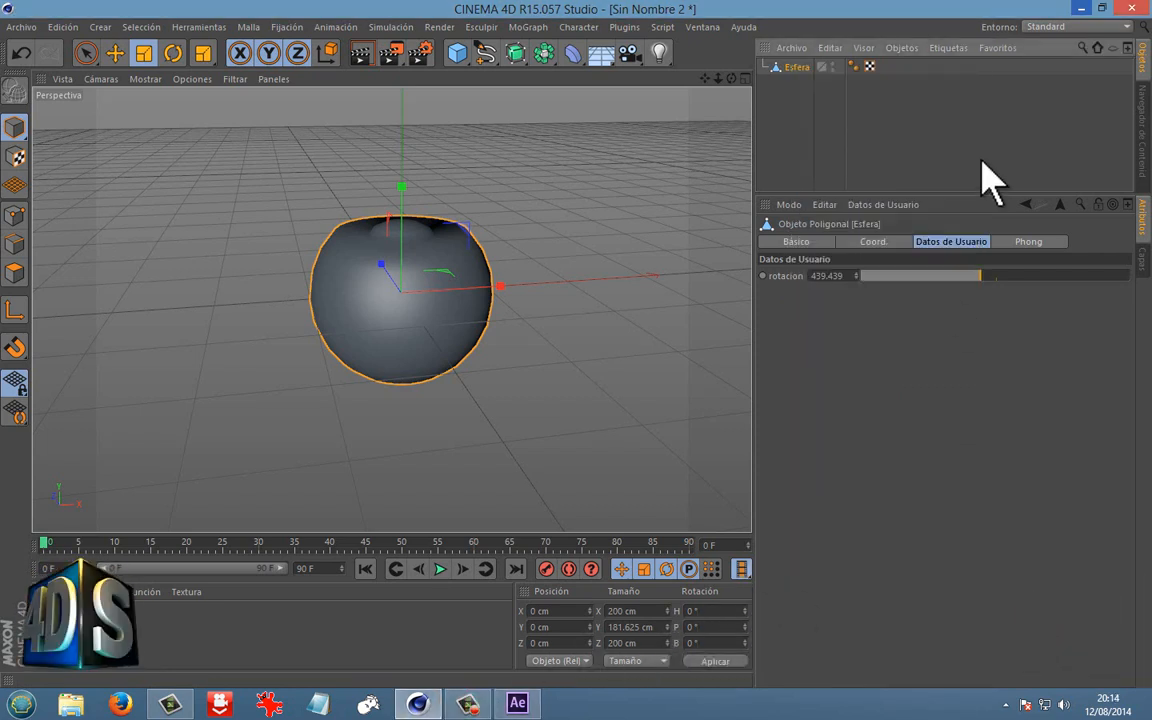
# Raise the sphere's rotacion slider to about 679 and add an XPresso tag to the sphere.
pyautogui.moveTo(962, 275); pyautogui.dragTo(1043, 279)
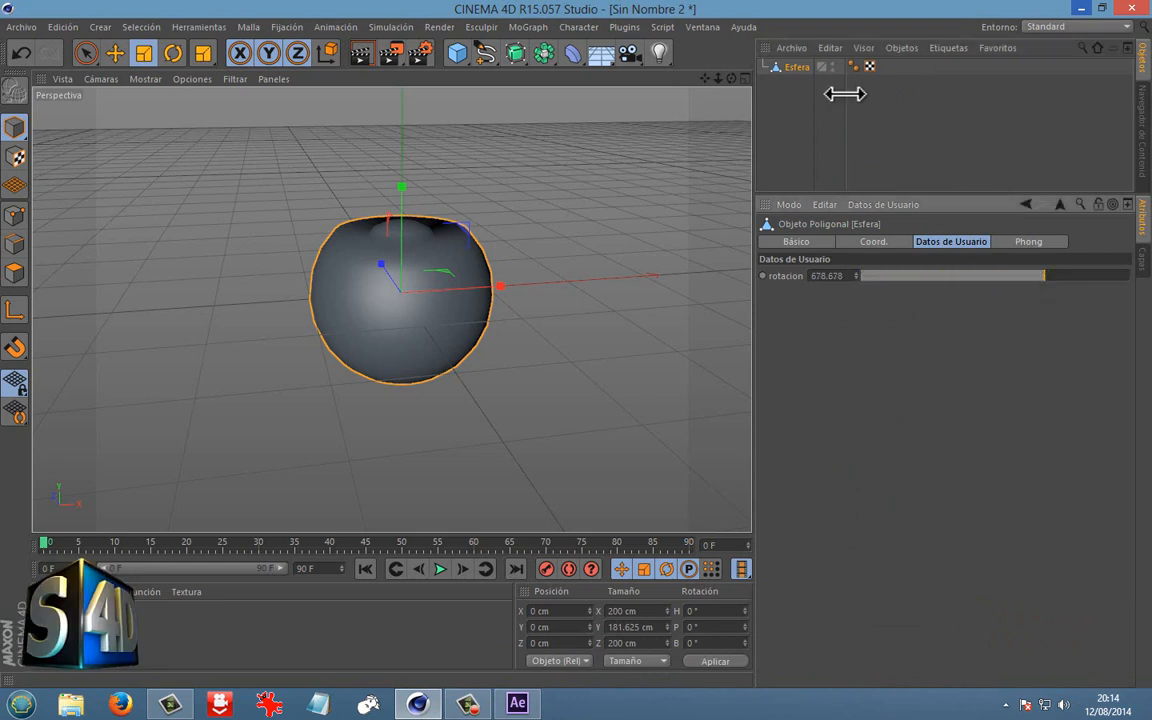
pyautogui.rightClick(795, 69)
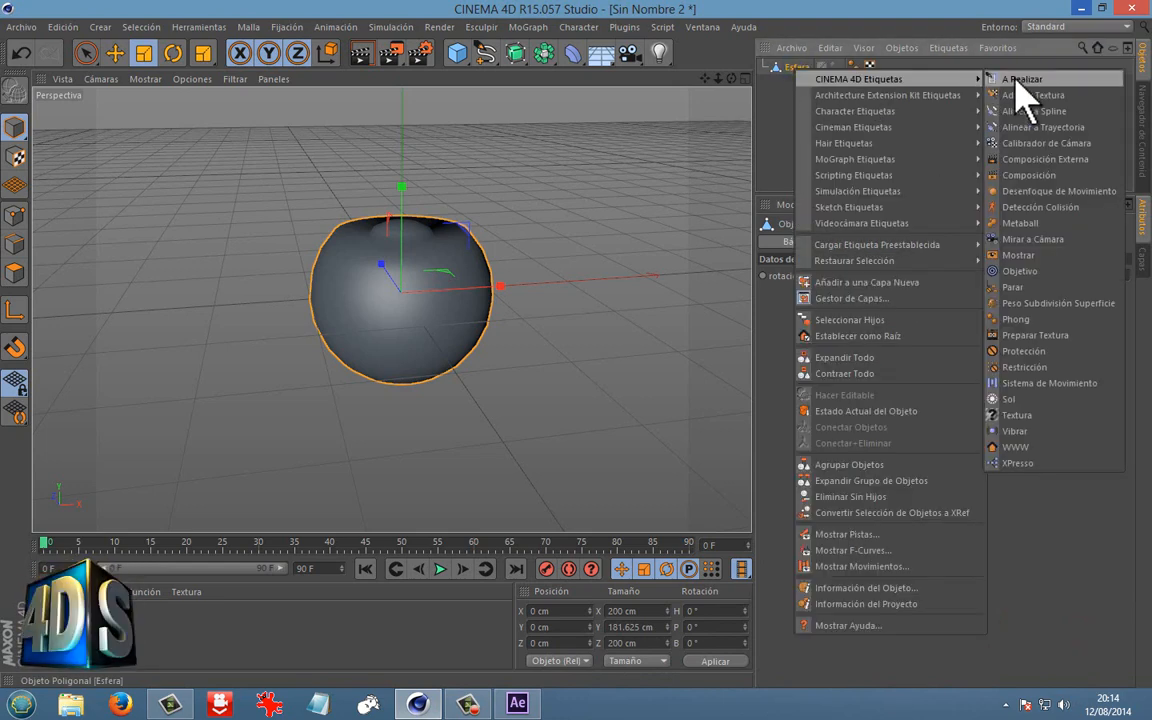
pyautogui.click(1017, 463)
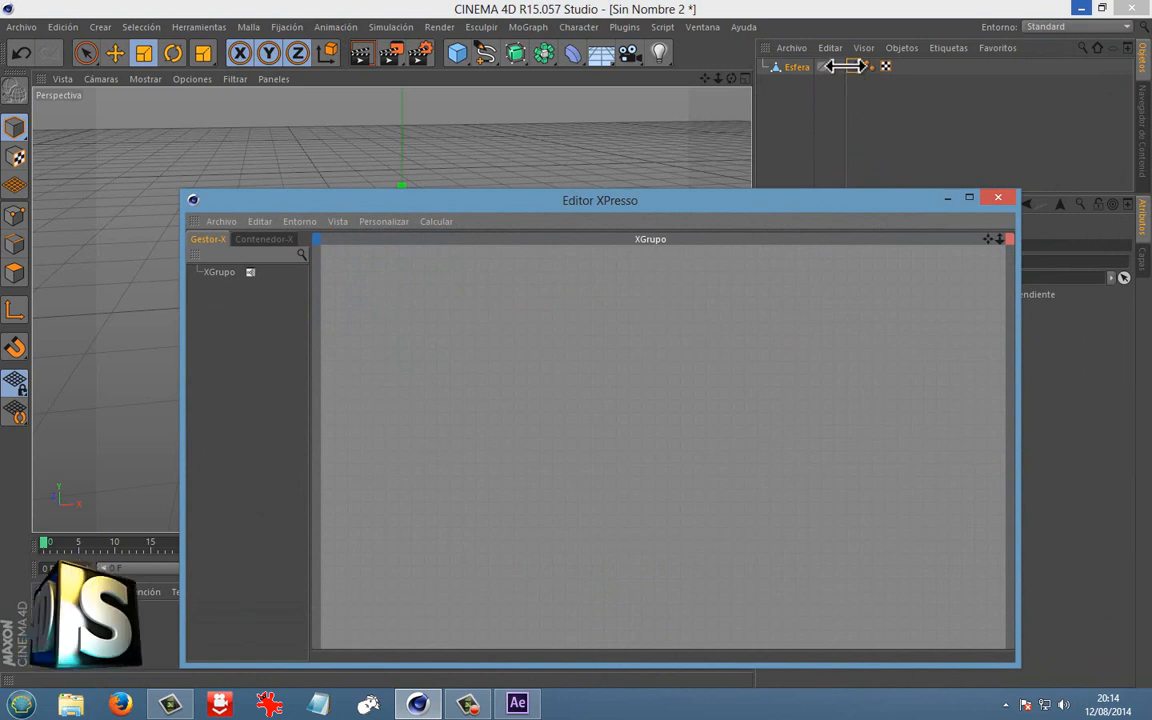
# Place the sphere as an object node in the XPresso editor and put a duplicate Esfera node beside it.
pyautogui.moveTo(704, 206); pyautogui.dragTo(661, 349)
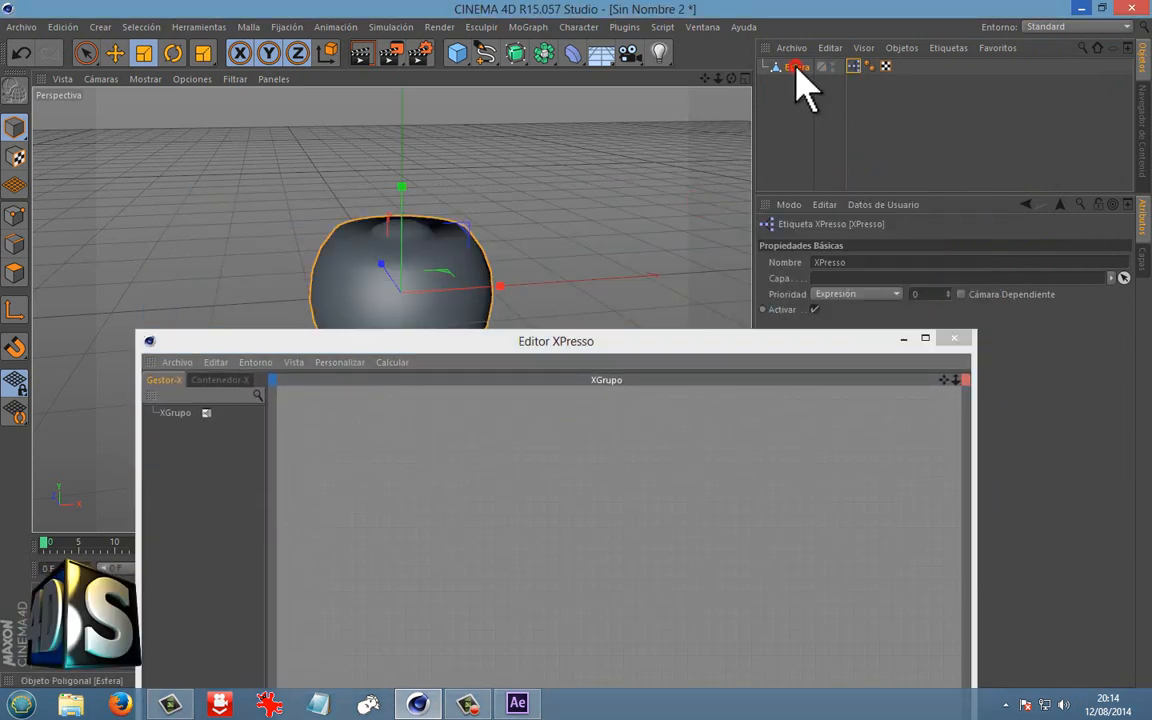
pyautogui.moveTo(797, 68); pyautogui.dragTo(479, 481)
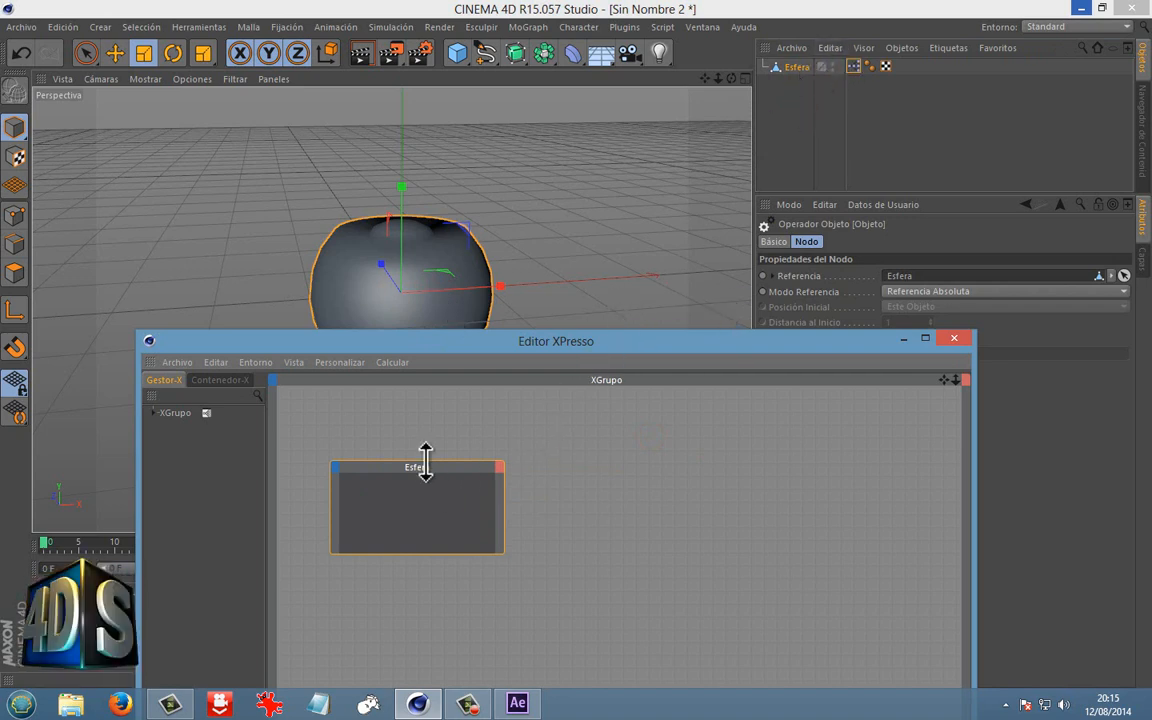
pyautogui.keyDown('ctrl'); pyautogui.moveTo(430, 466); pyautogui.dragTo(633, 496); pyautogui.keyUp('ctrl')
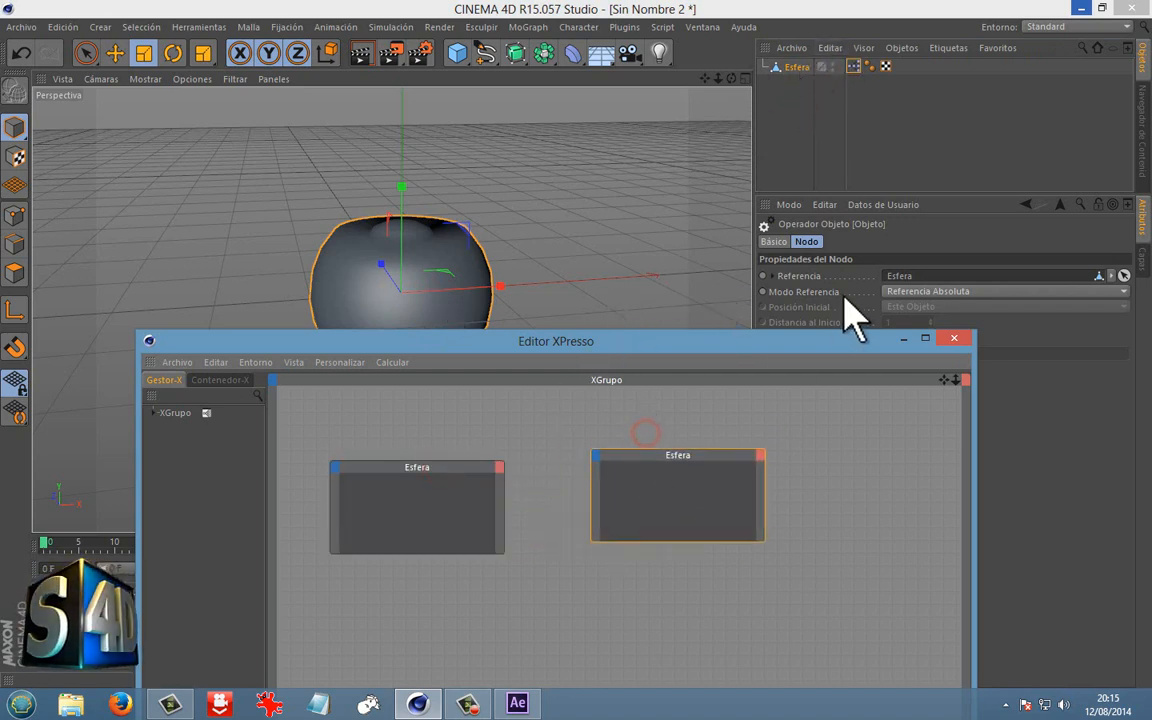
pyautogui.click(884, 205)
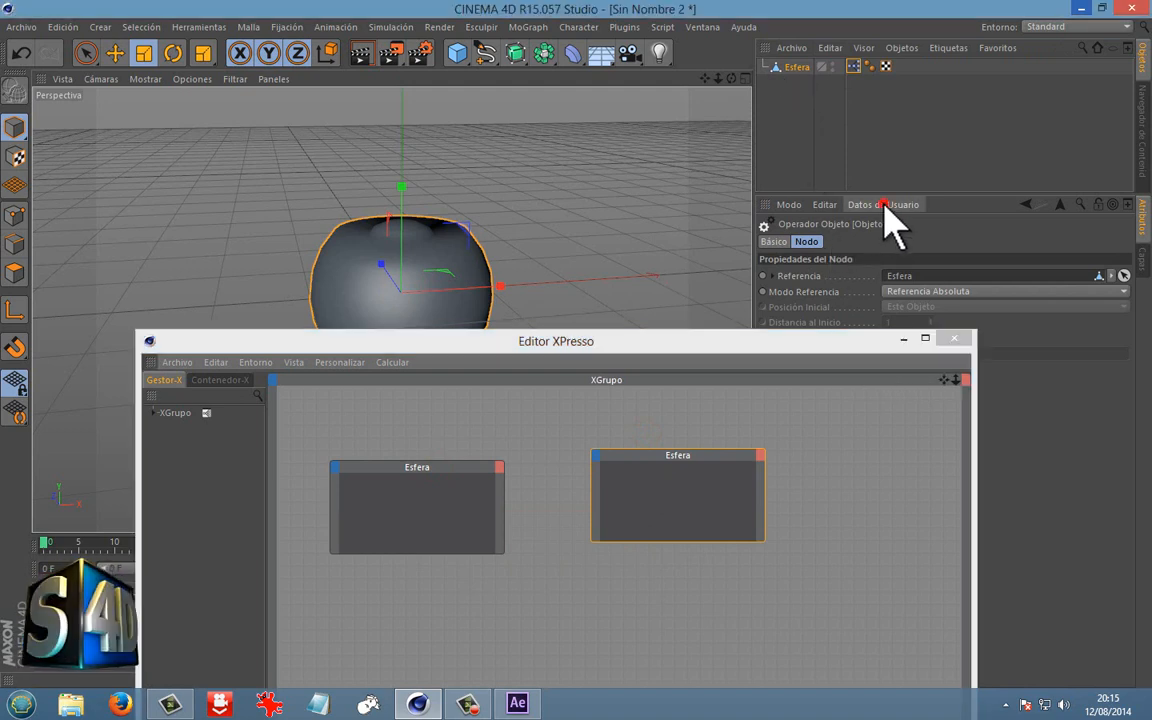
pyautogui.click(1066, 397)
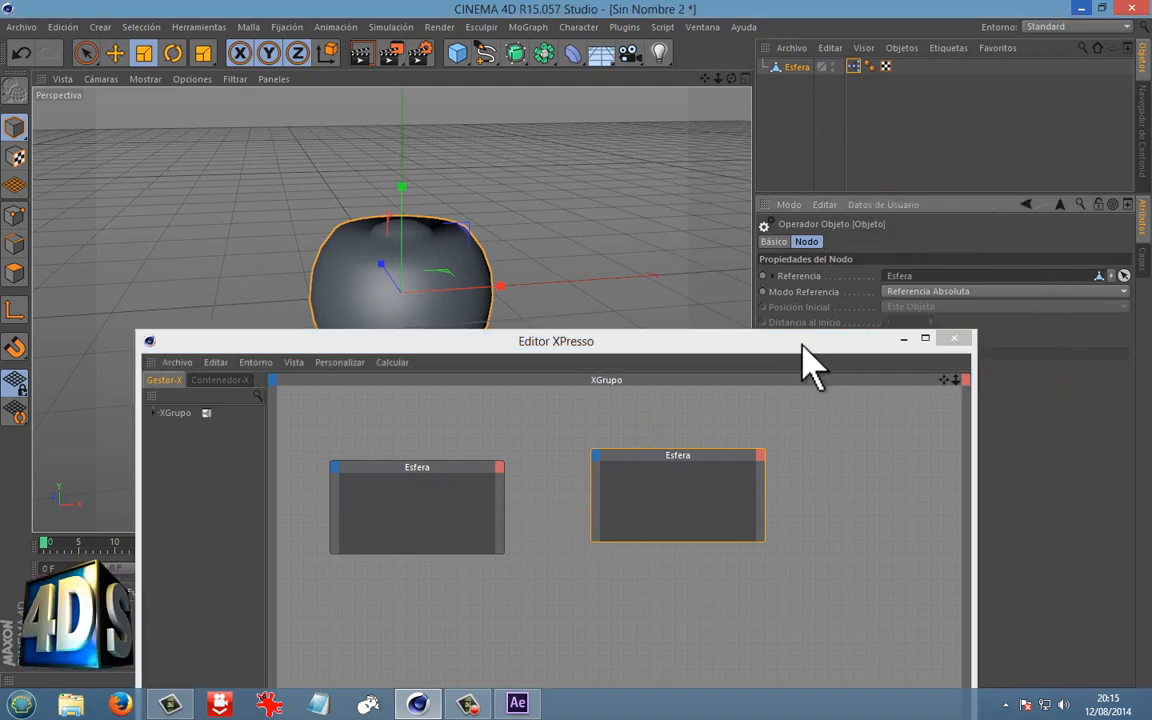
pyautogui.moveTo(805, 352); pyautogui.dragTo(798, 308)
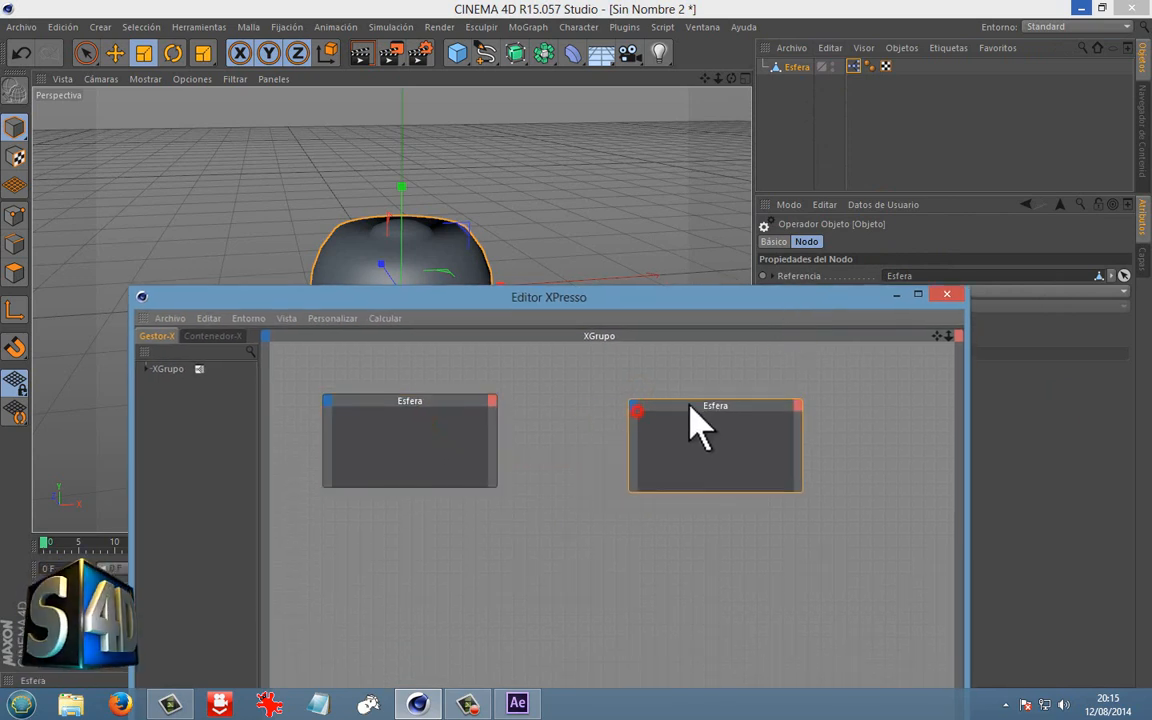
pyautogui.moveTo(689, 405); pyautogui.dragTo(709, 402)
# Add the rotacion user data as an output port on the first Esfera node.
pyautogui.click(329, 401)
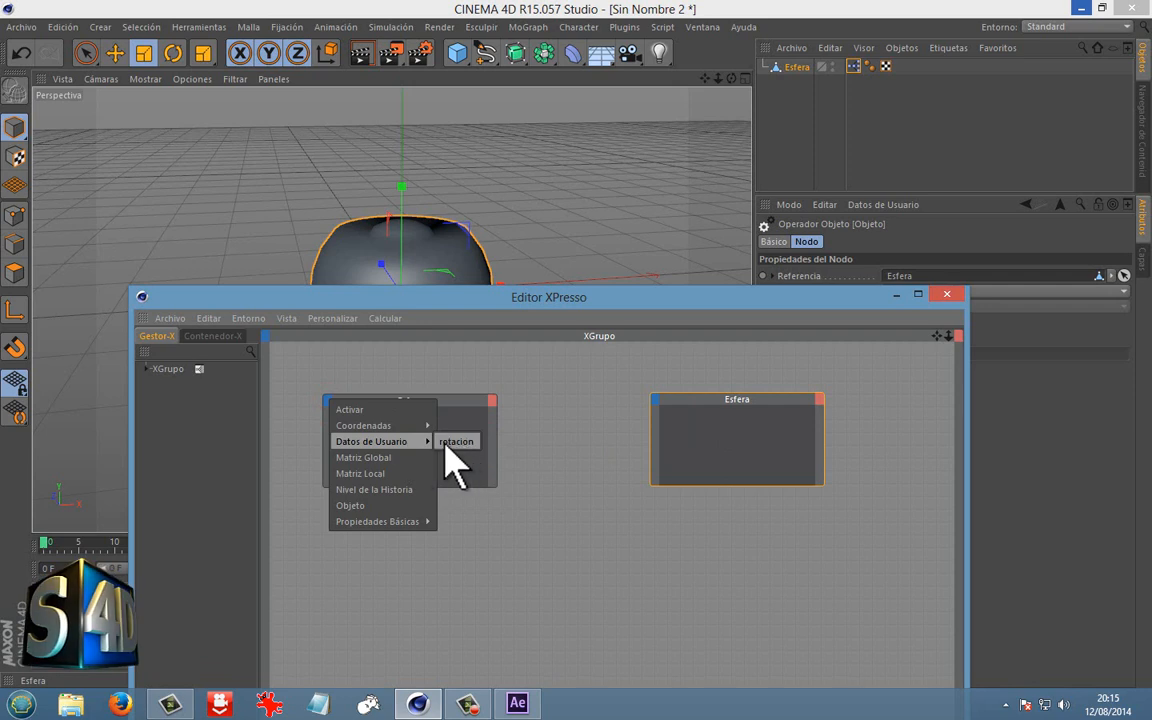
pyautogui.click(480, 440)
pyautogui.click(492, 400)
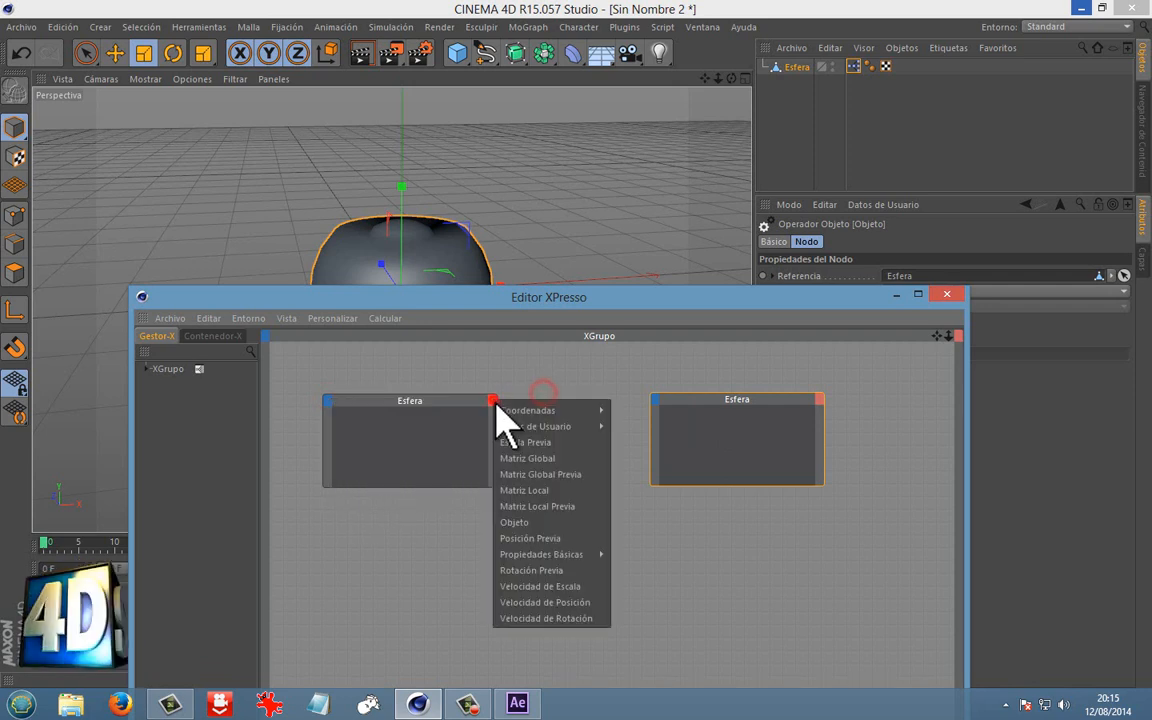
pyautogui.moveTo(512, 424)
pyautogui.click(628, 427)
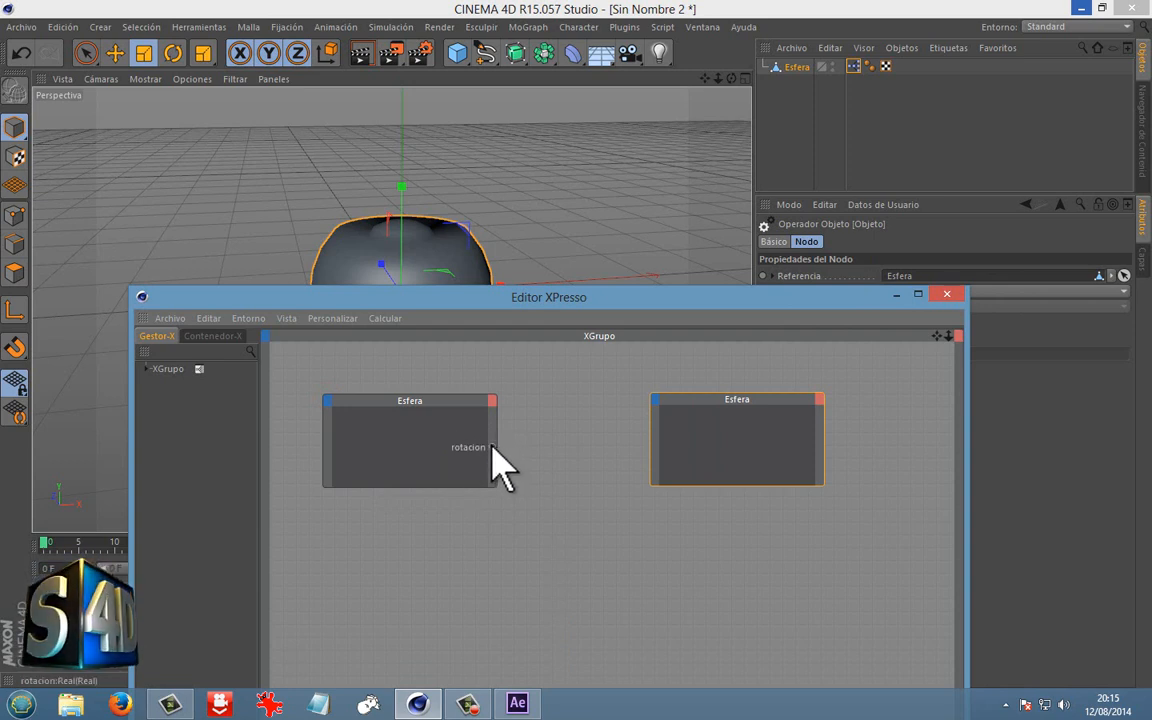
# Add a Rotación . P input port to the second Esfera node and connect the rotacion output to it.
pyautogui.moveTo(499, 445); pyautogui.dragTo(660, 402)
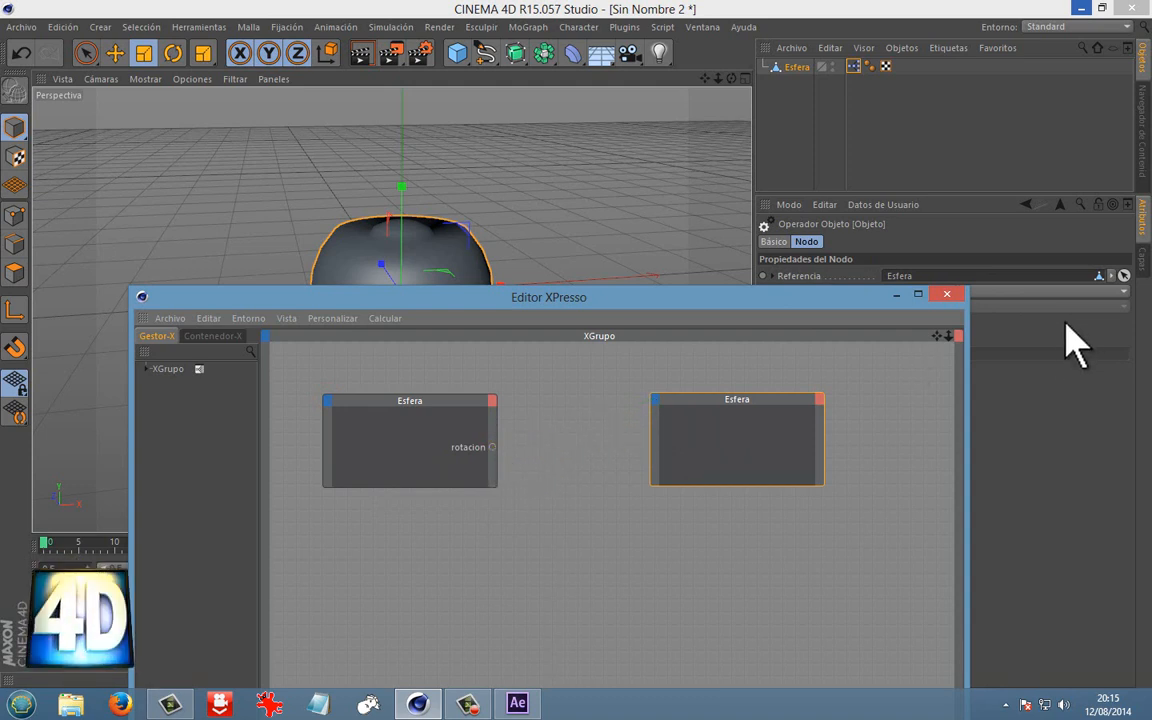
pyautogui.click(657, 400)
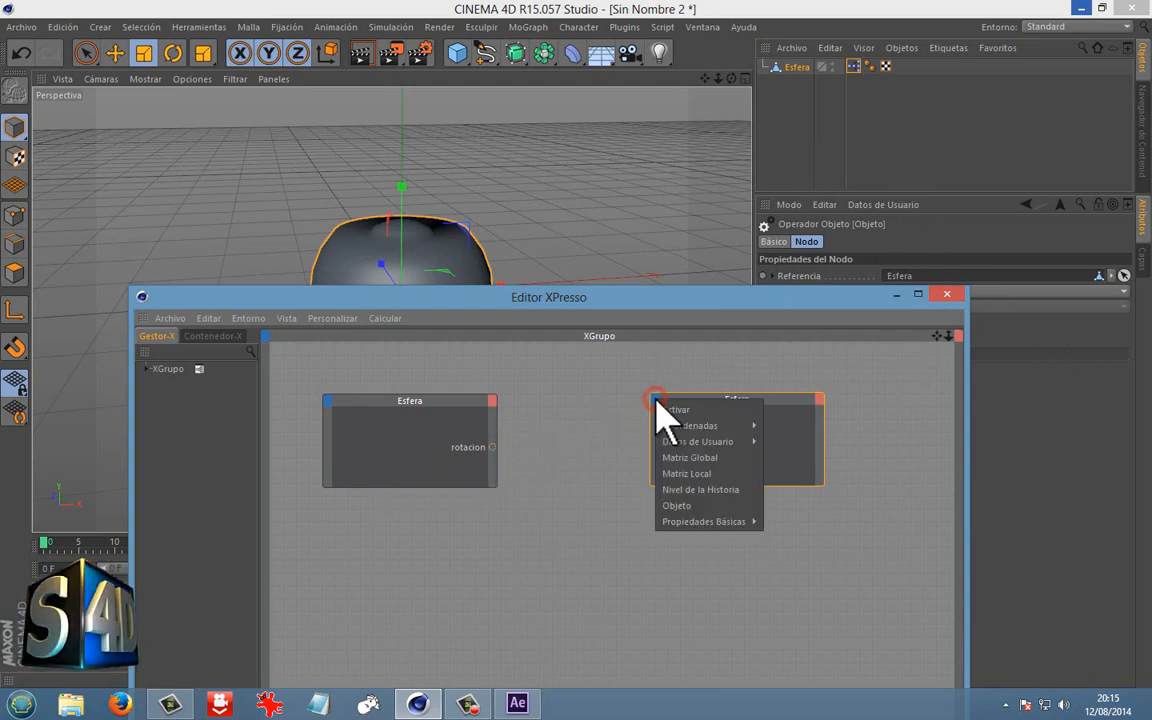
pyautogui.moveTo(690, 425)
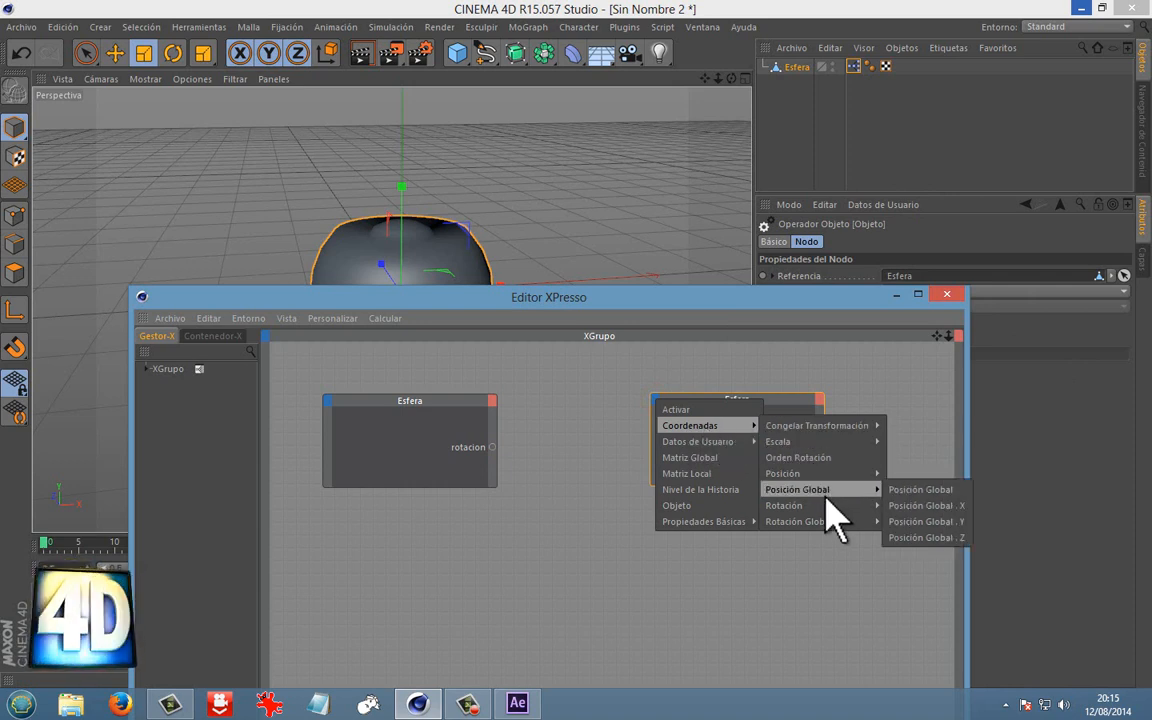
pyautogui.moveTo(826, 507)
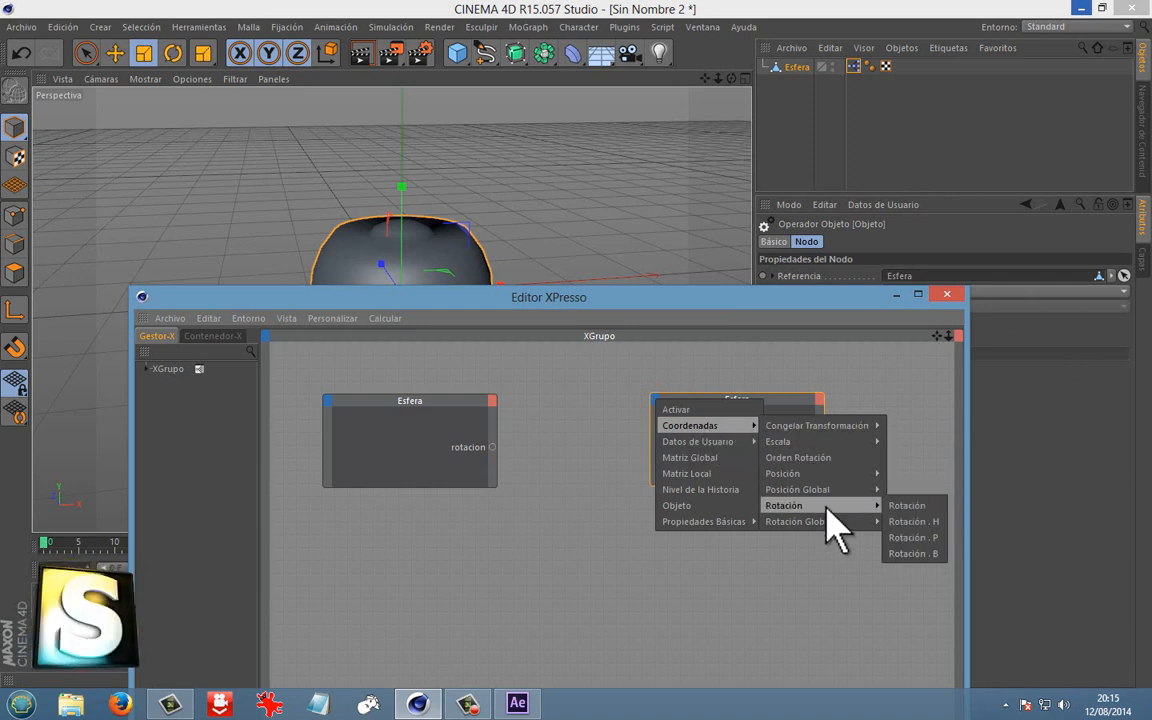
pyautogui.click(912, 537)
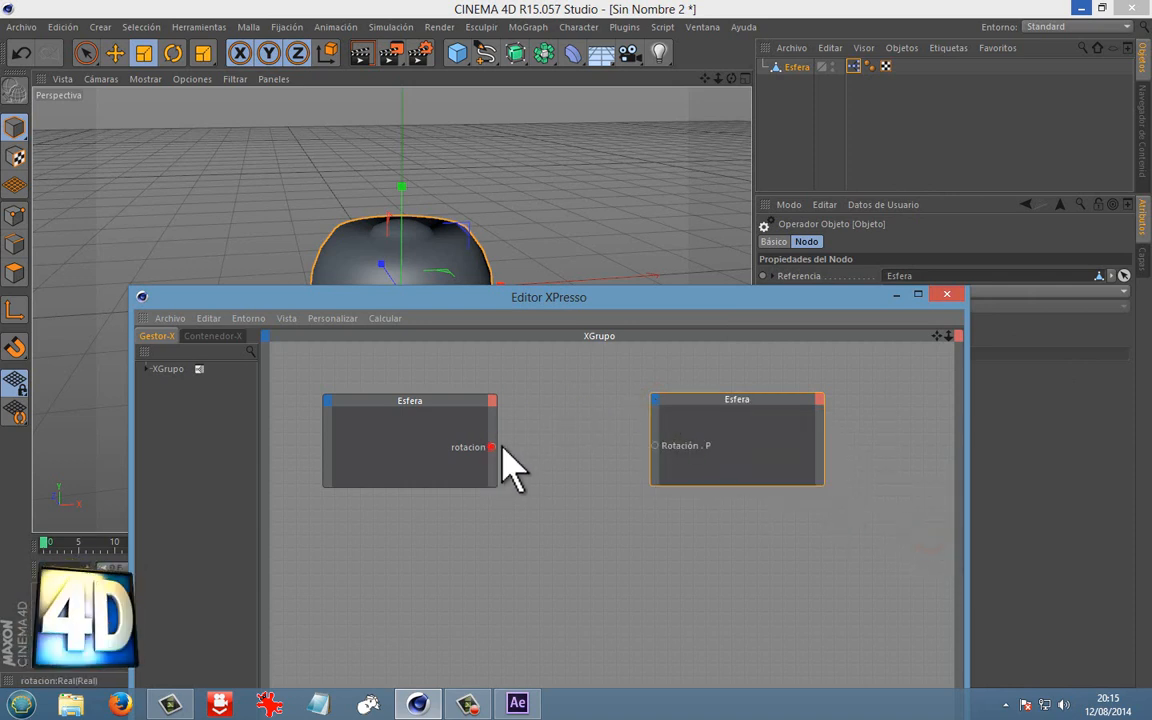
pyautogui.moveTo(502, 448); pyautogui.dragTo(656, 449)
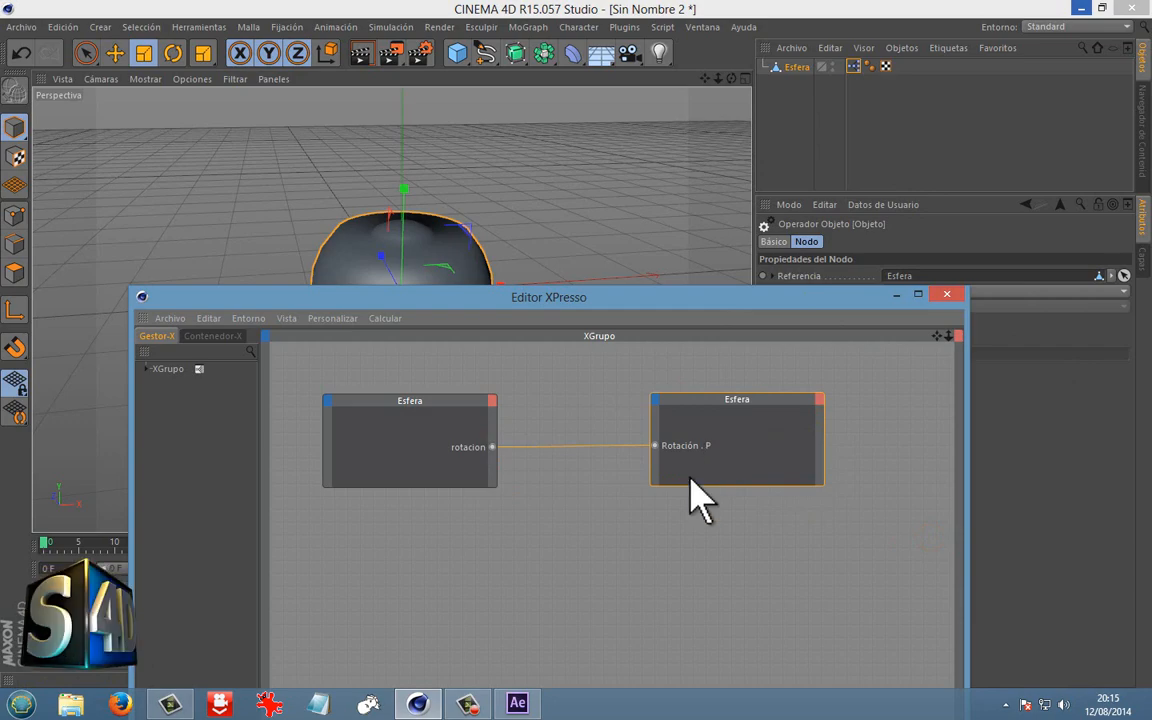
# Compare with the linked rotation in After Effects, return to Cinema 4D and lower the sphere's rotacion slider to about 291.
pyautogui.click(517, 704)
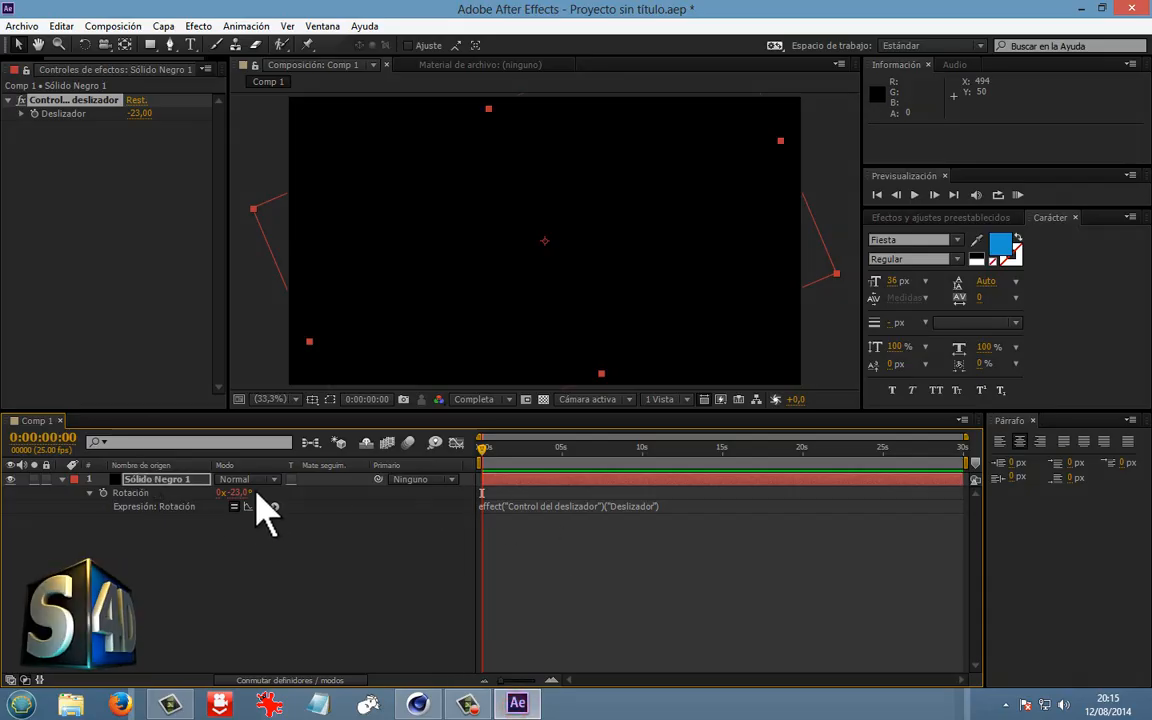
pyautogui.click(1081, 8)
pyautogui.moveTo(784, 319); pyautogui.dragTo(800, 625)
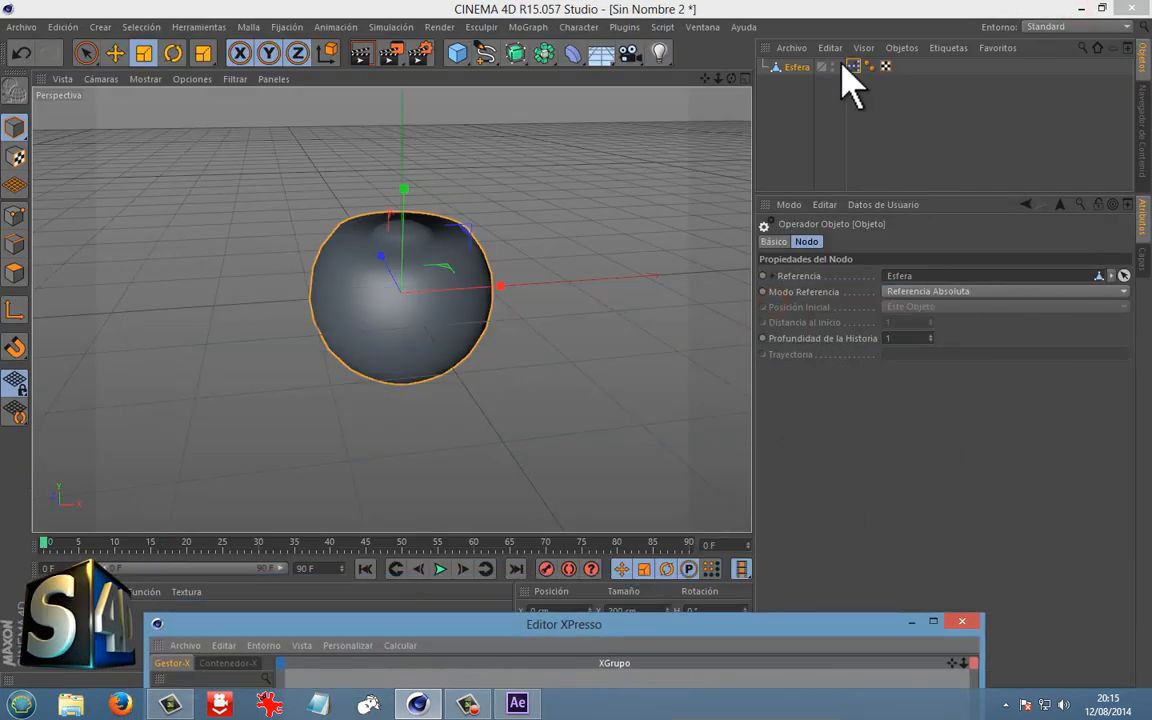
pyautogui.click(798, 67)
pyautogui.click(953, 243)
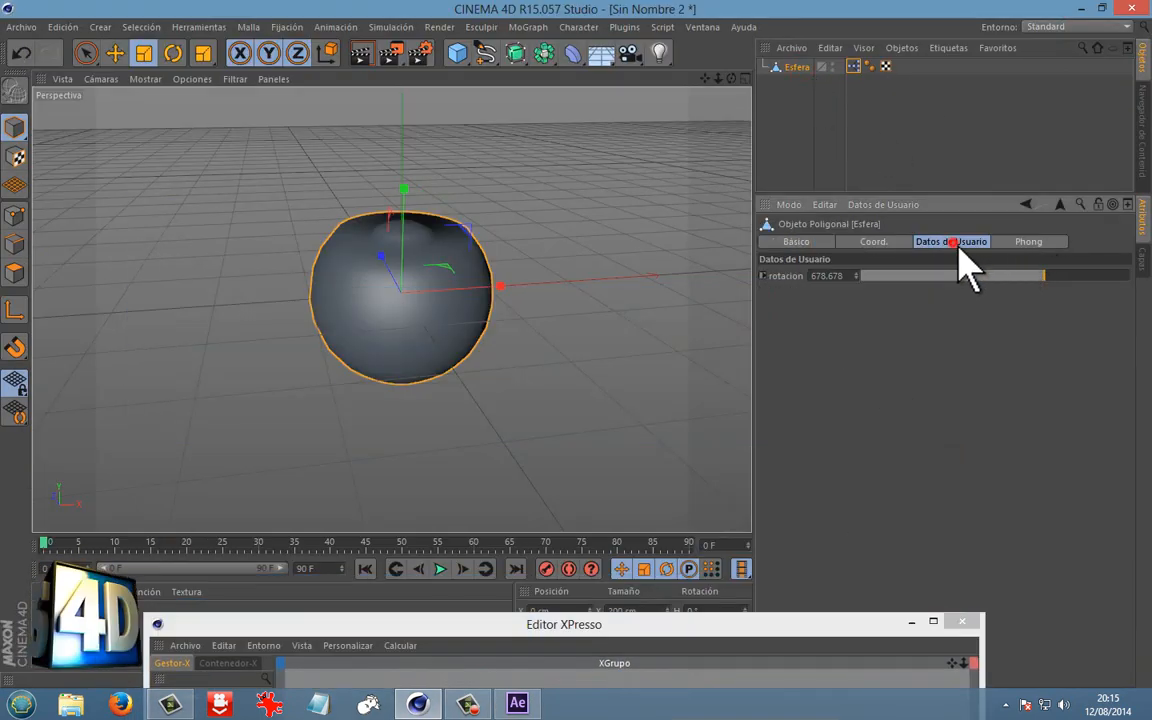
pyautogui.moveTo(1034, 273); pyautogui.dragTo(925, 254)
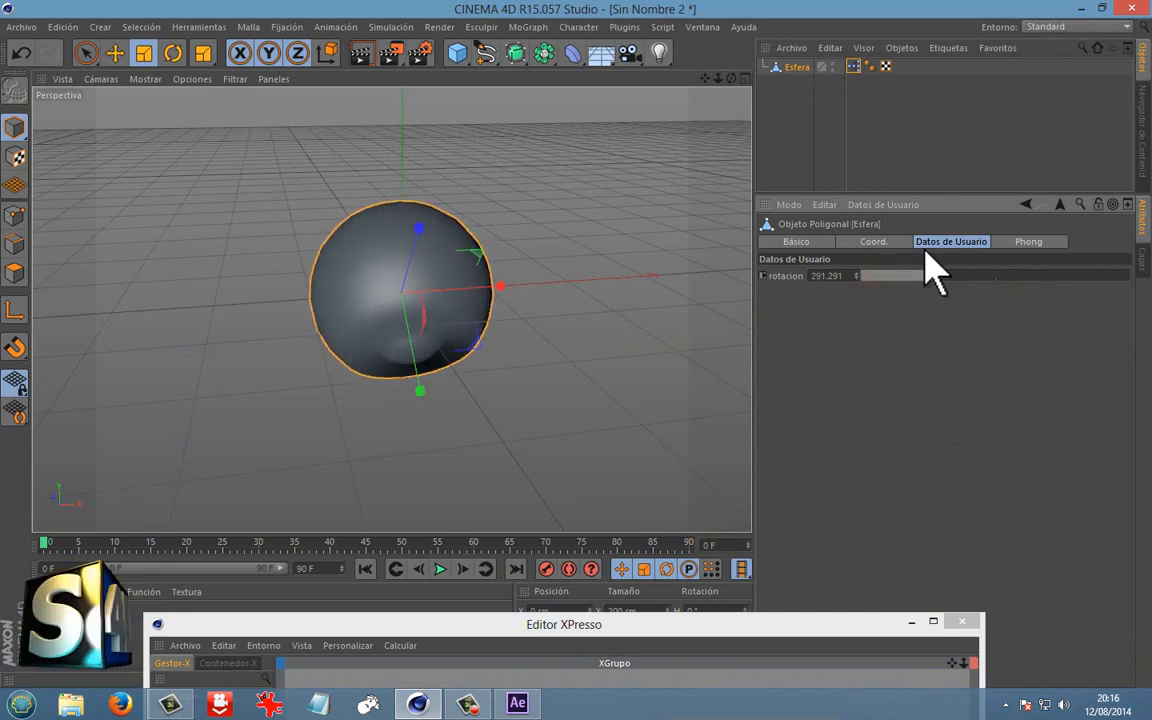
# Try to change the sphere's R.P coordinate directly, and lower its rotacion slider further from the user data.
pyautogui.click(875, 243)
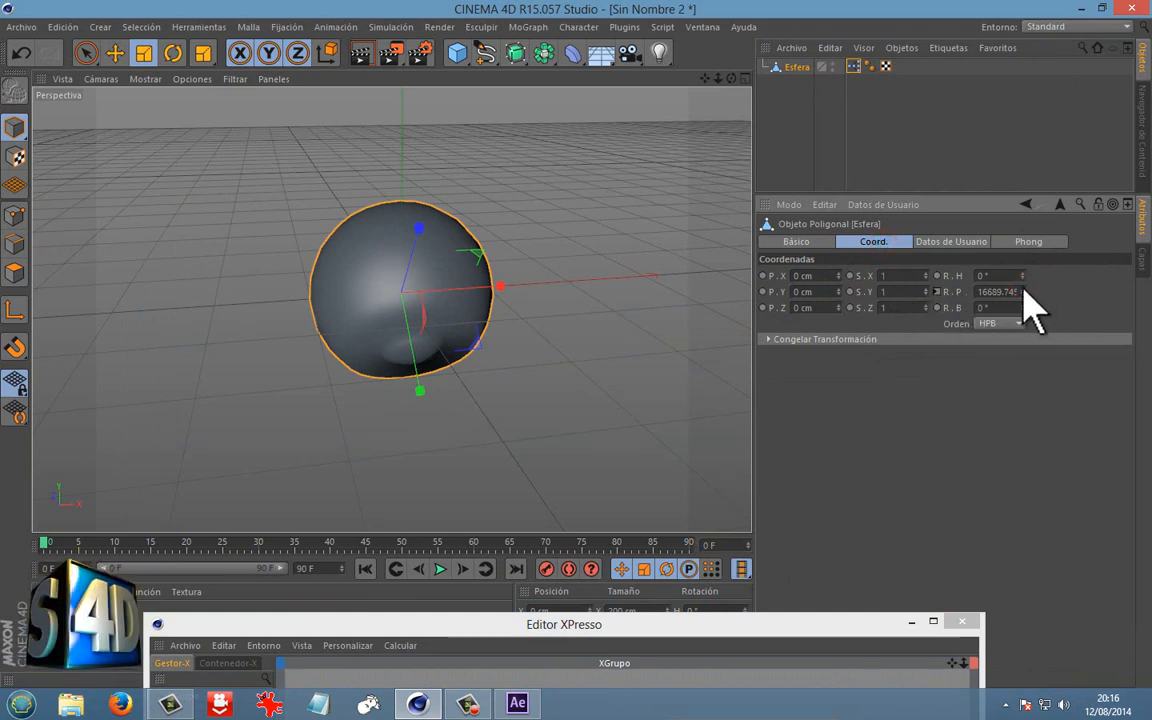
pyautogui.moveTo(1022, 291)
pyautogui.mouseDown()
pyautogui.moveTo(1023, 303)
pyautogui.moveTo(1022, 290)
pyautogui.mouseUp()
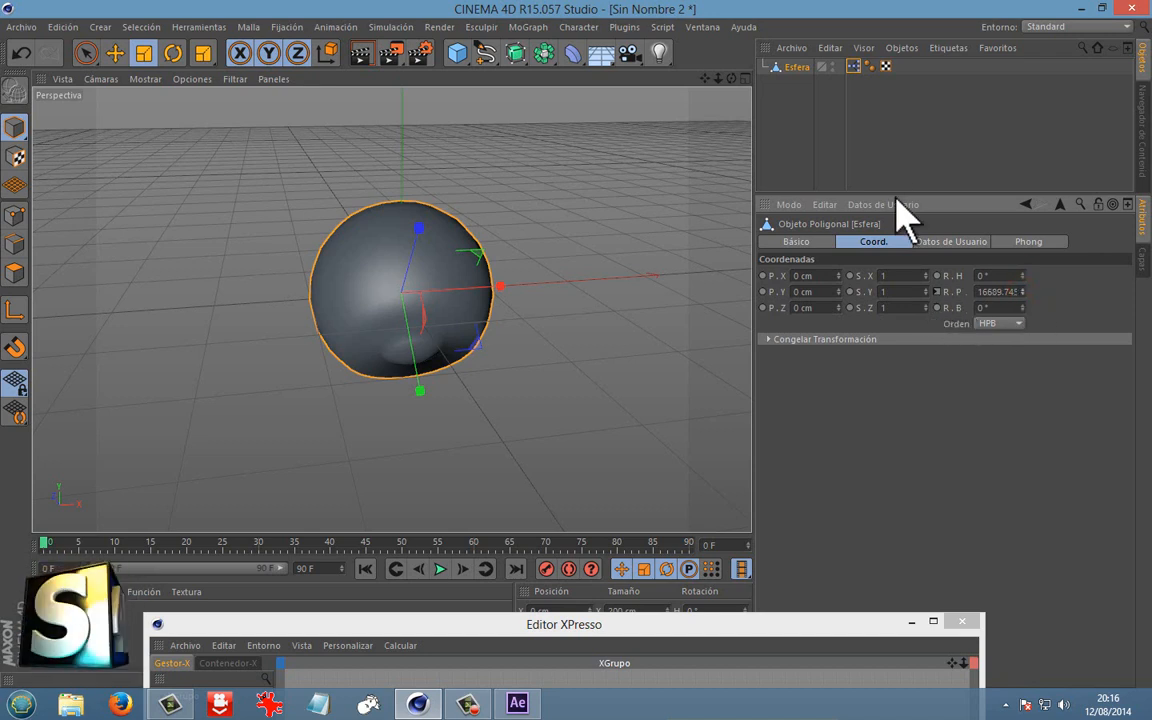
pyautogui.click(958, 242)
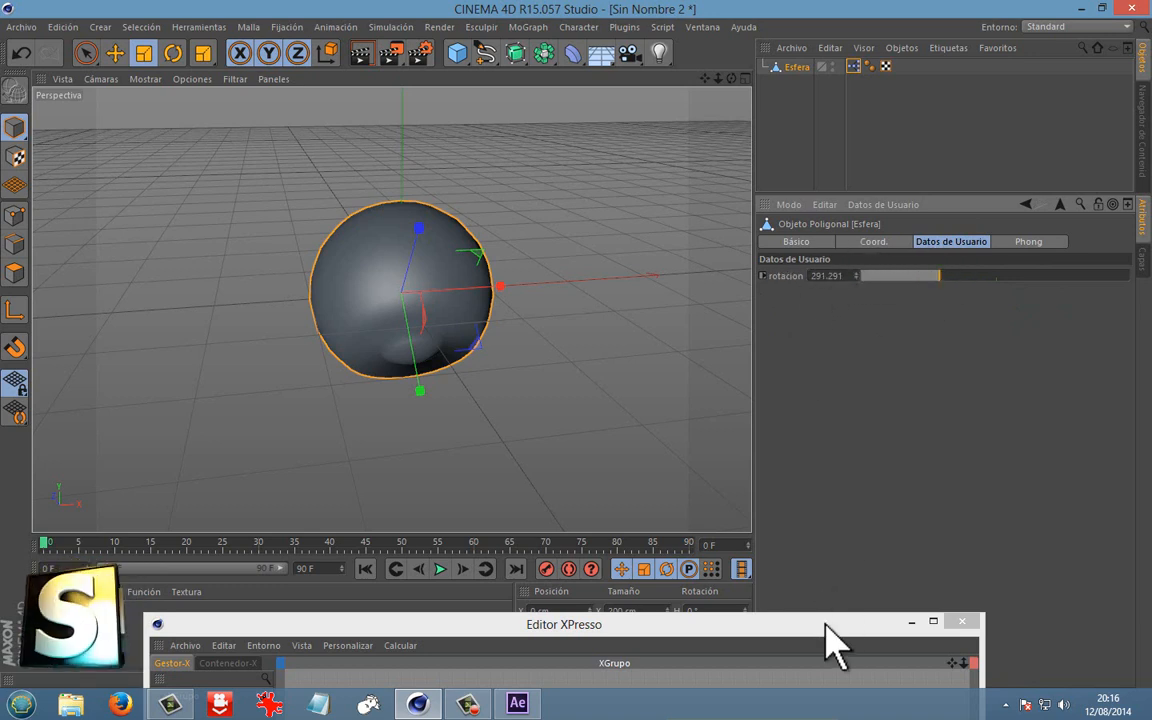
pyautogui.moveTo(826, 624); pyautogui.dragTo(840, 411)
pyautogui.moveTo(928, 280); pyautogui.dragTo(900, 276)
# Add a Rango de Mapeo node to the XPresso graph, below the two Esfera nodes.
pyautogui.moveTo(692, 410); pyautogui.dragTo(660, 162)
pyautogui.rightClick(543, 453)
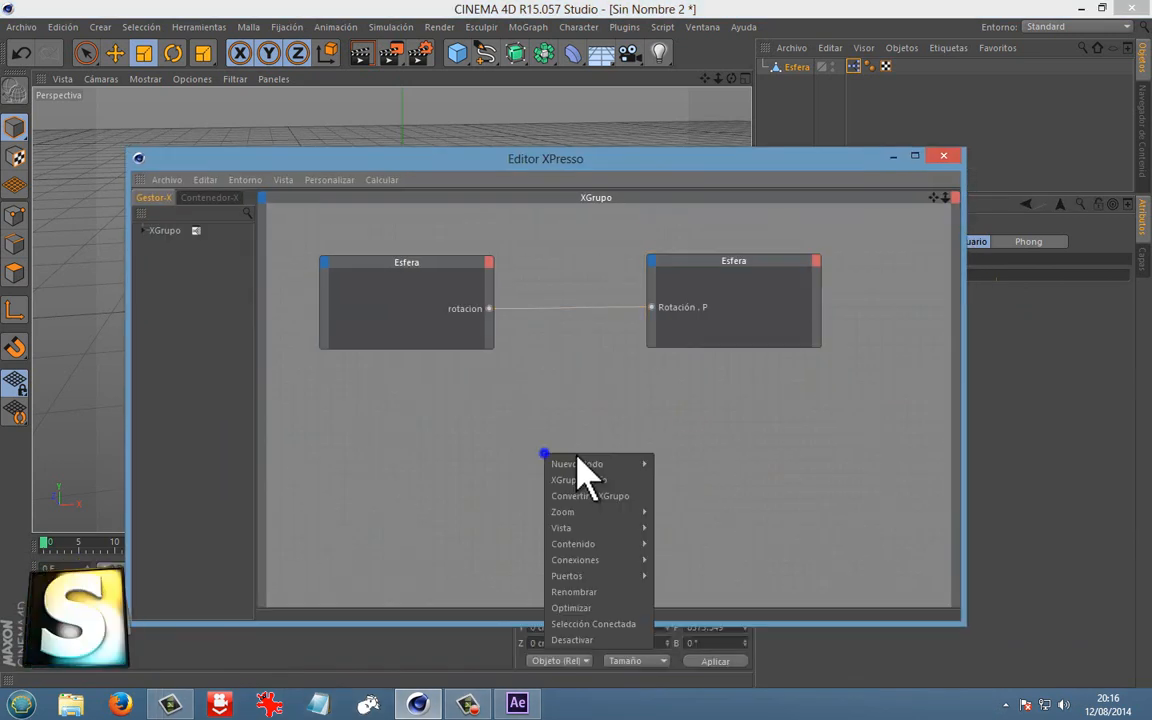
pyautogui.moveTo(595, 464)
pyautogui.moveTo(700, 468)
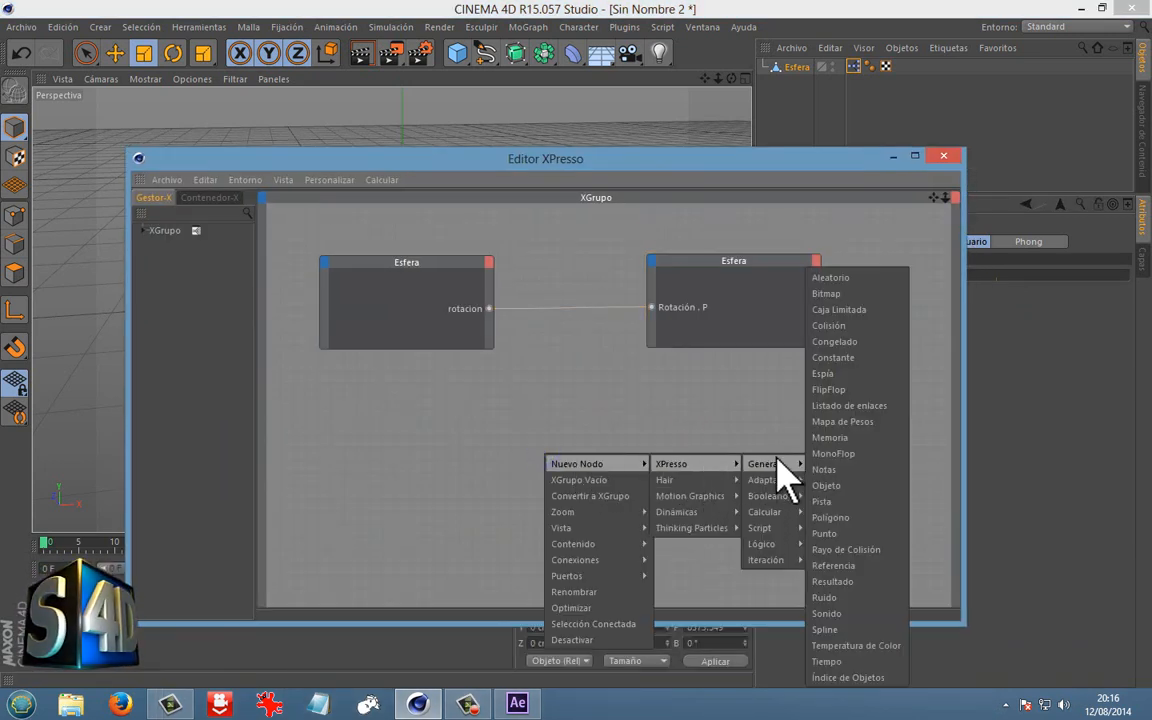
pyautogui.moveTo(785, 558)
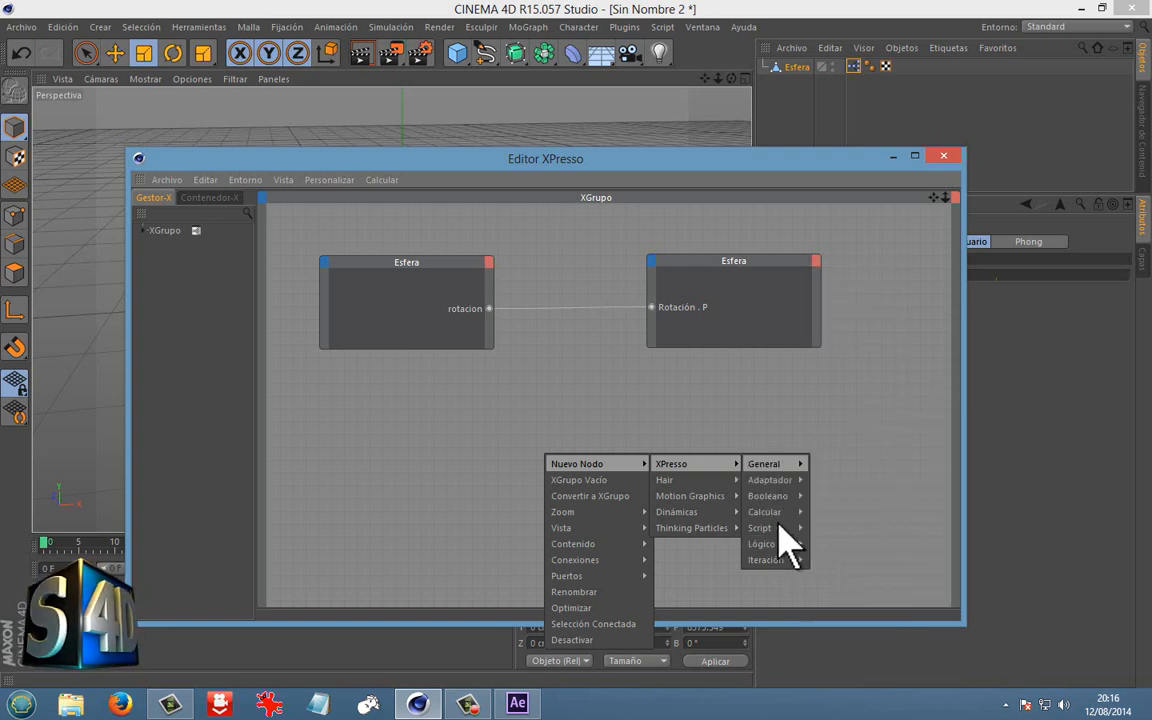
pyautogui.moveTo(775, 512)
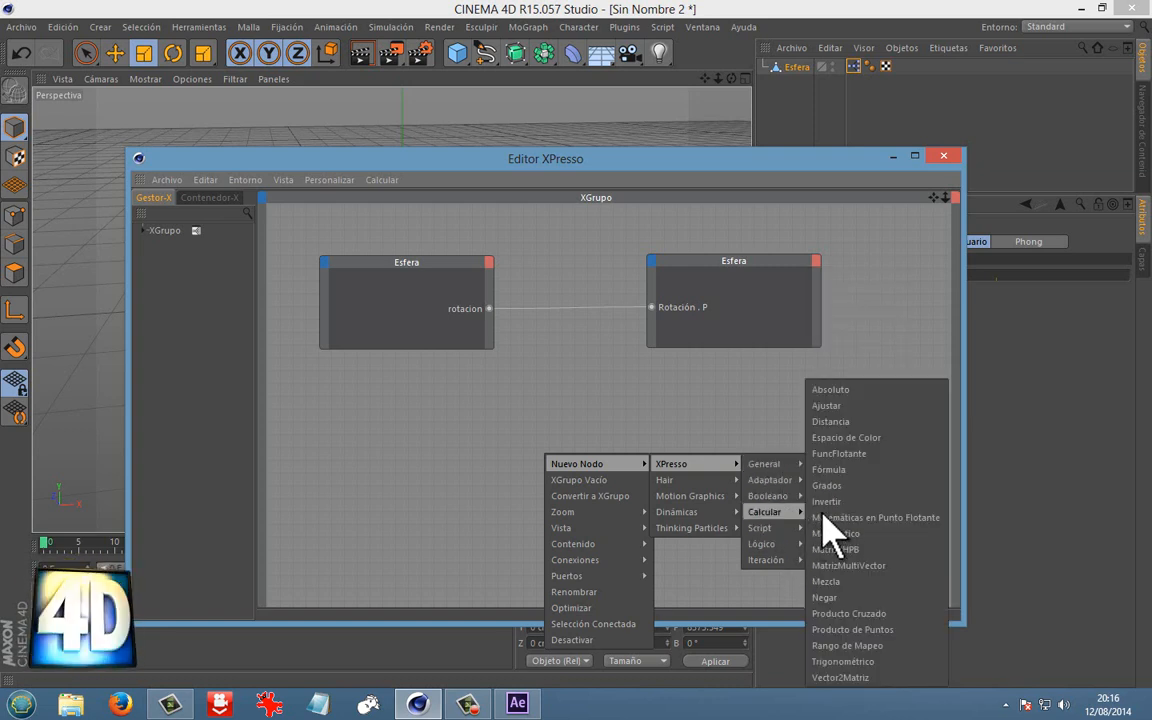
pyautogui.click(848, 646)
# Connect rotacion to the Rango de Mapeo input and its output to Rotación . P, and place the node between the Esfera nodes.
pyautogui.moveTo(501, 459); pyautogui.dragTo(489, 309)
pyautogui.moveTo(586, 459); pyautogui.dragTo(651, 307)
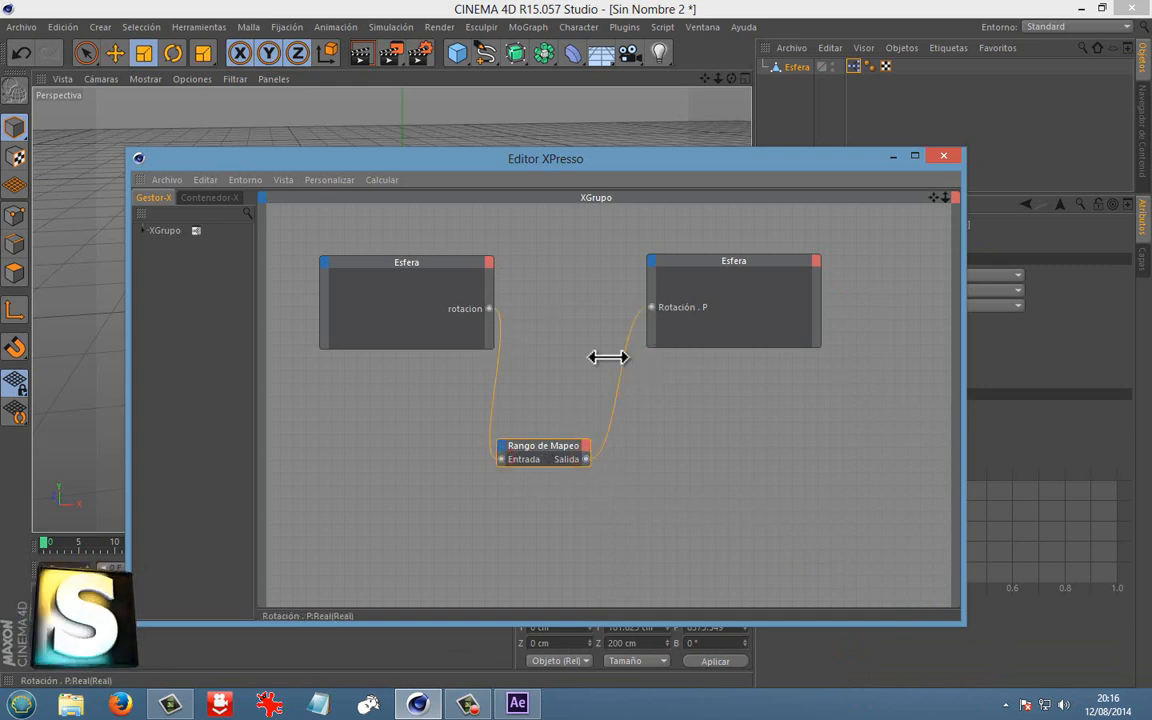
pyautogui.moveTo(557, 446); pyautogui.dragTo(590, 291)
# Select the sphere and set its rotacion slider to about 273 to test the new mapping node.
pyautogui.moveTo(650, 158); pyautogui.dragTo(363, 471)
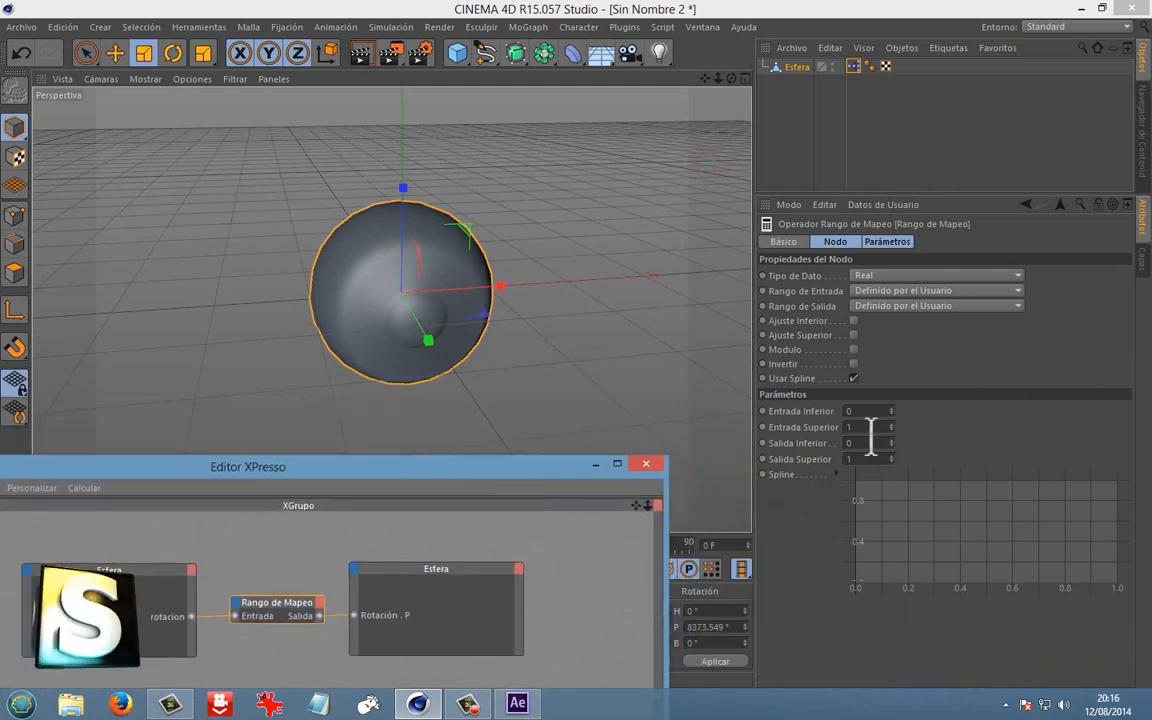
pyautogui.moveTo(553, 470); pyautogui.dragTo(601, 690)
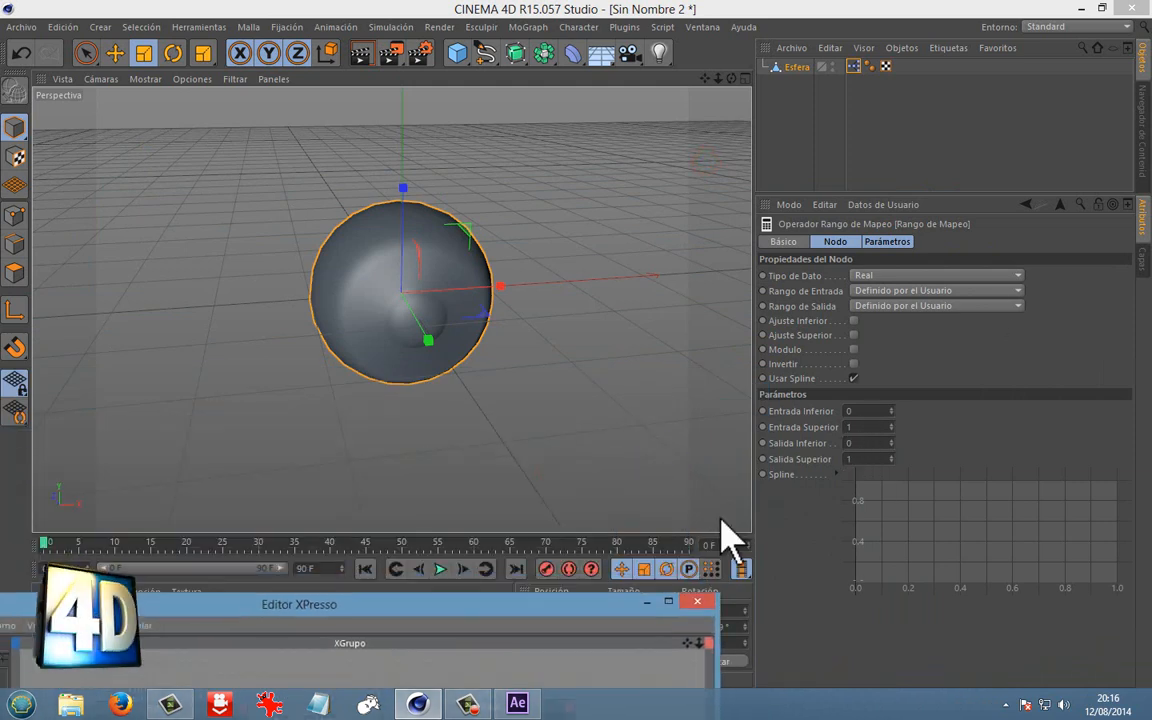
pyautogui.click(884, 205)
pyautogui.click(1036, 228)
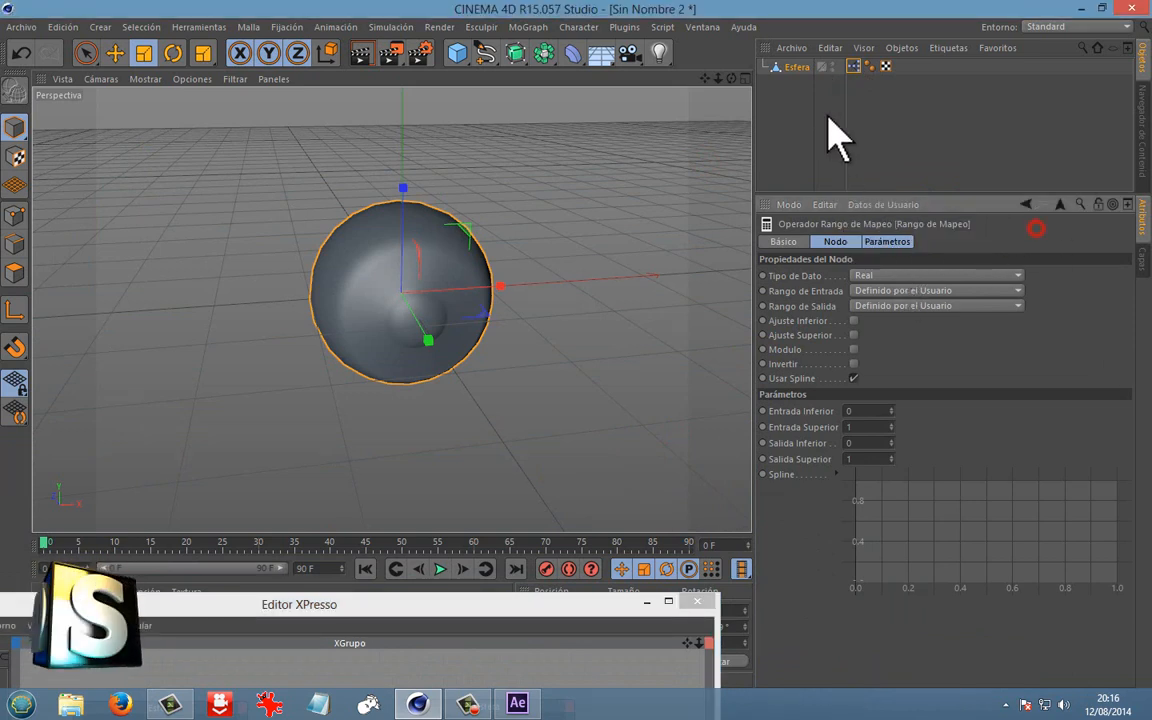
pyautogui.click(787, 66)
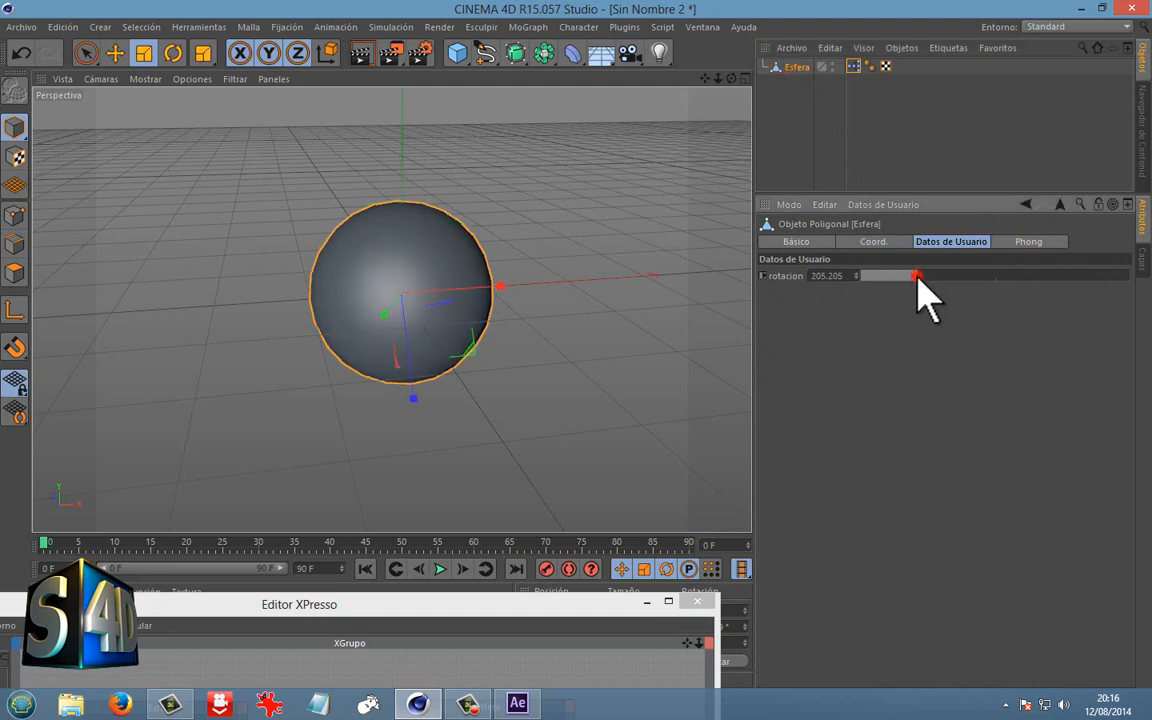
pyautogui.moveTo(917, 276); pyautogui.dragTo(936, 278)
# Set the Rango de Mapeo node's Entrada Superior to 1000 and its Salida Superior to 10.
pyautogui.moveTo(593, 604); pyautogui.dragTo(640, 178)
pyautogui.click(380, 315)
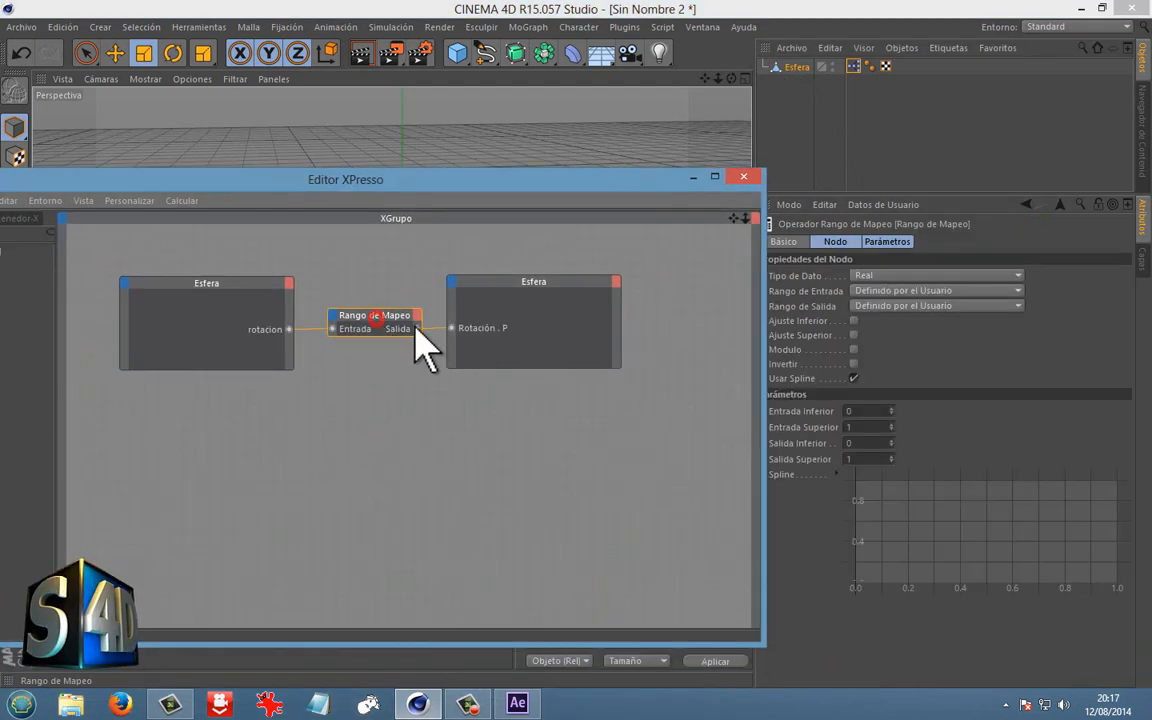
pyautogui.click(871, 435)
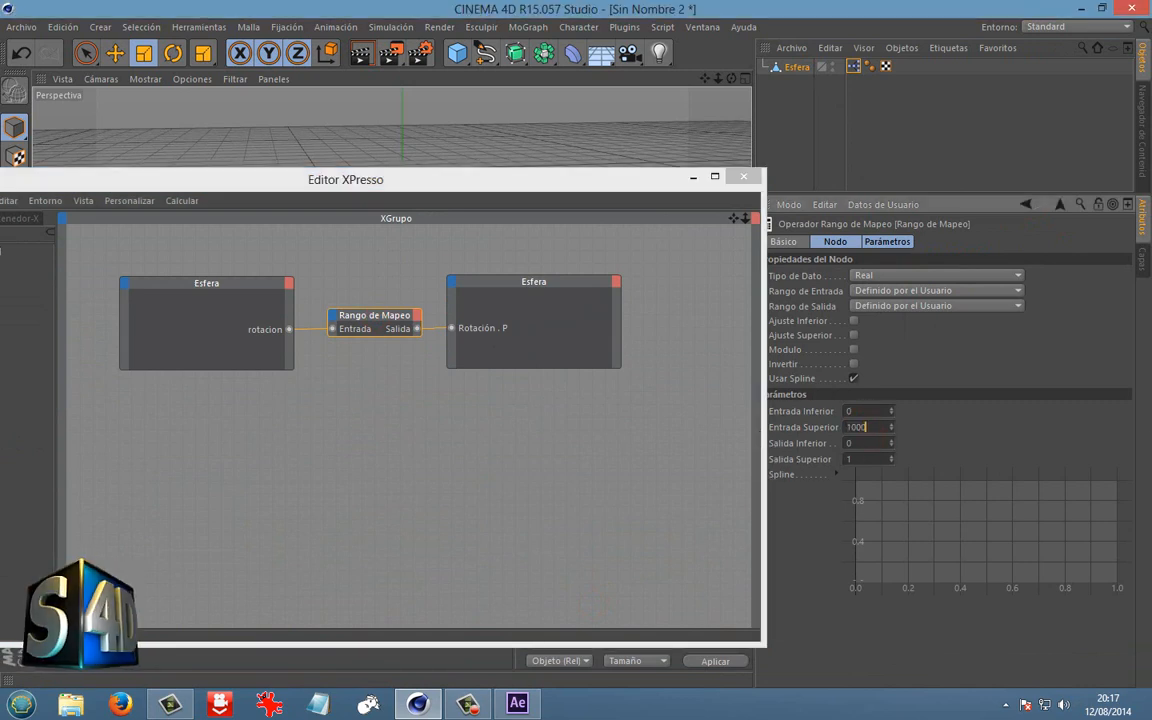
pyautogui.write('1000')
pyautogui.press('Return')
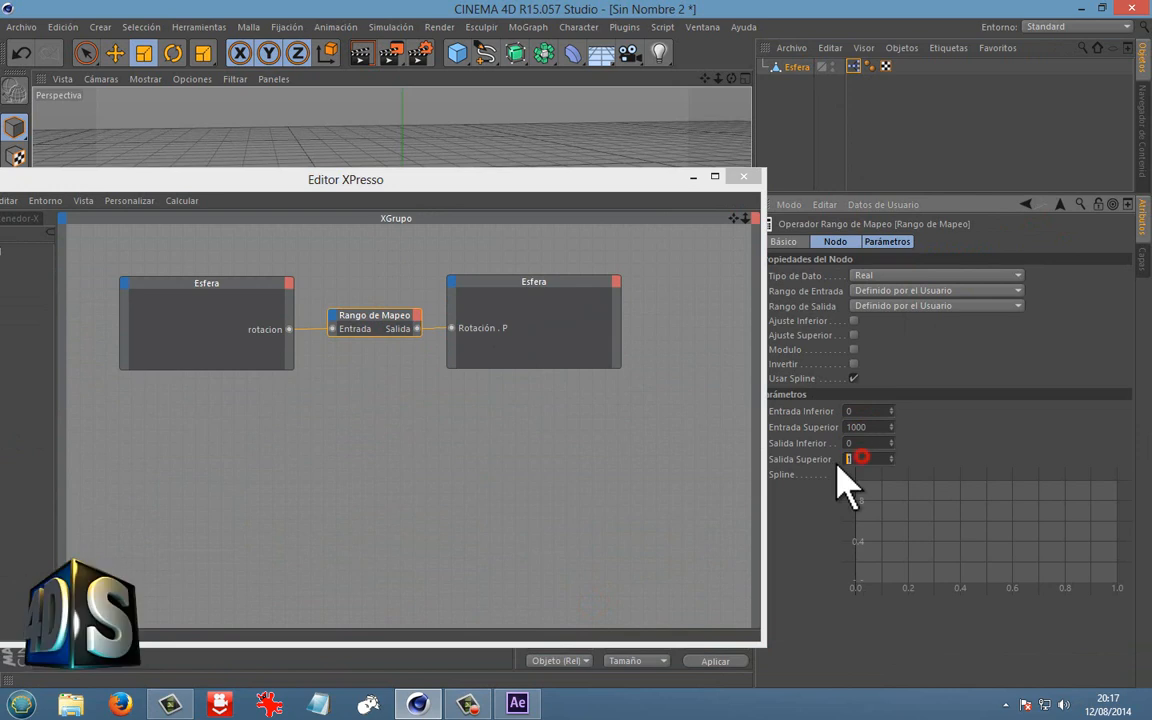
pyautogui.click(948, 456)
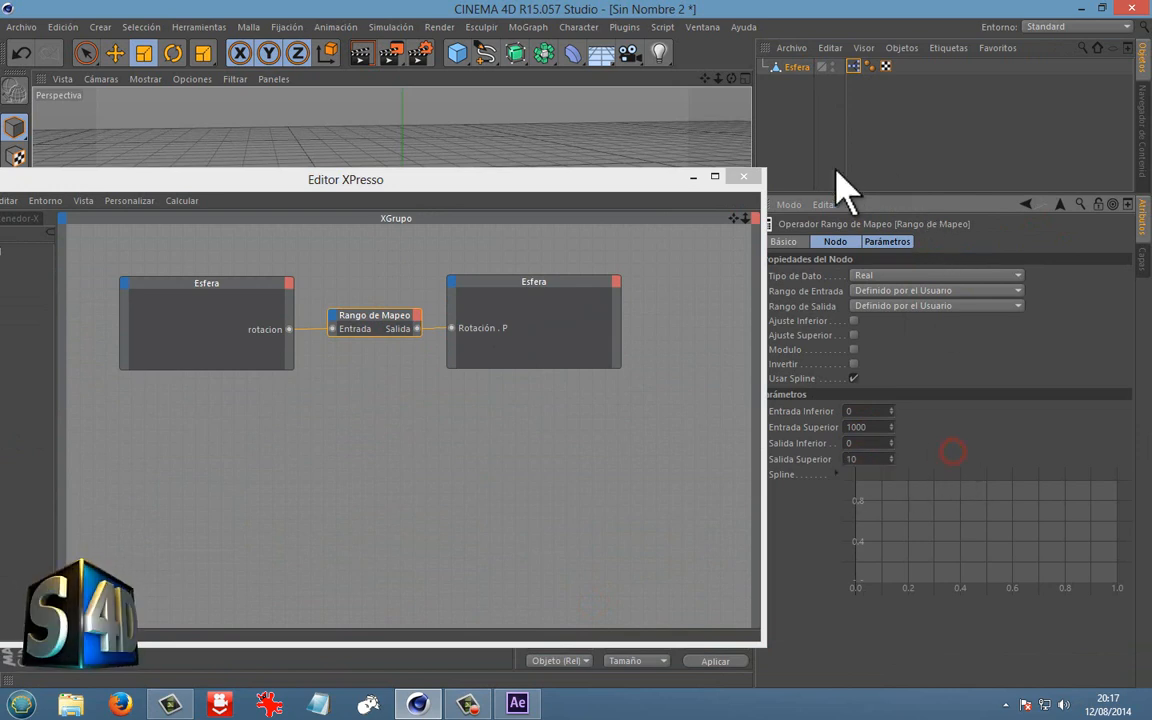
# Move the XPresso editor out of the way and lower the sphere's rotacion slider to test the remapped rotation.
pyautogui.click(790, 66)
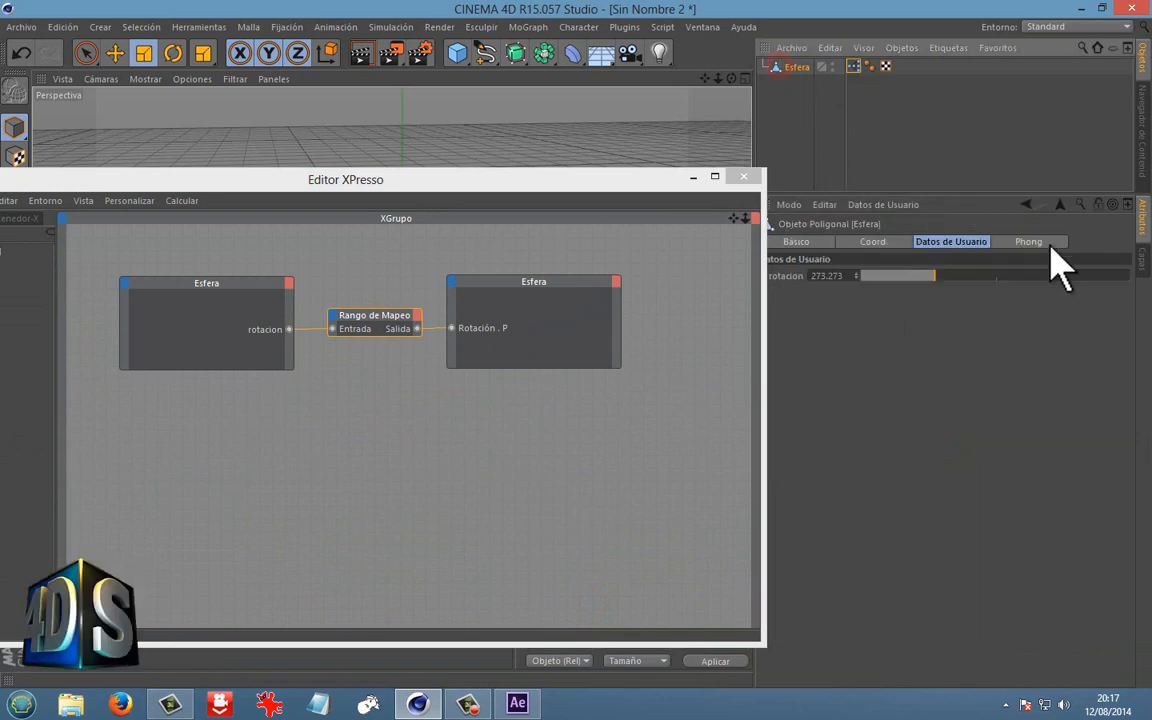
pyautogui.moveTo(648, 186); pyautogui.dragTo(731, 662)
pyautogui.moveTo(905, 276)
pyautogui.mouseDown()
pyautogui.moveTo(874, 280)
pyautogui.moveTo(1095, 275)
pyautogui.moveTo(882, 275)
pyautogui.moveTo(900, 275)
pyautogui.mouseUp()
# Review the Rango de Mapeo node's range parameters, and lower the sphere's rotacion slider to about 67.
pyautogui.moveTo(643, 616); pyautogui.dragTo(638, 221)
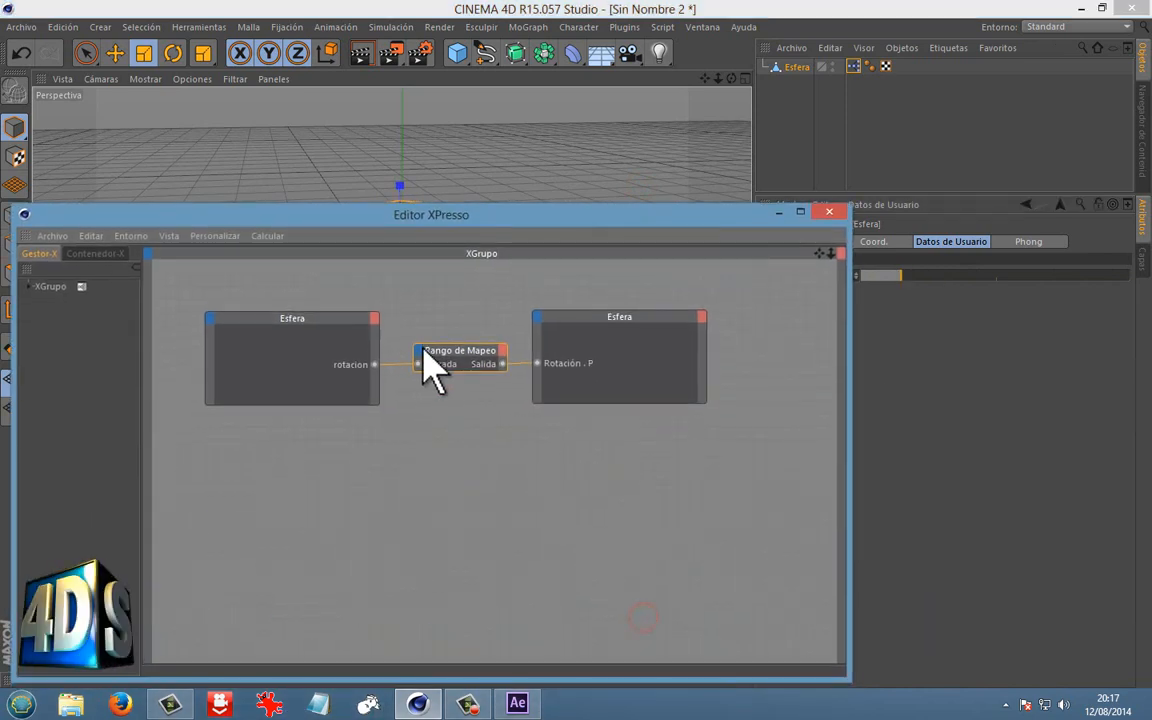
pyautogui.click(444, 346)
pyautogui.moveTo(726, 221); pyautogui.dragTo(461, 266)
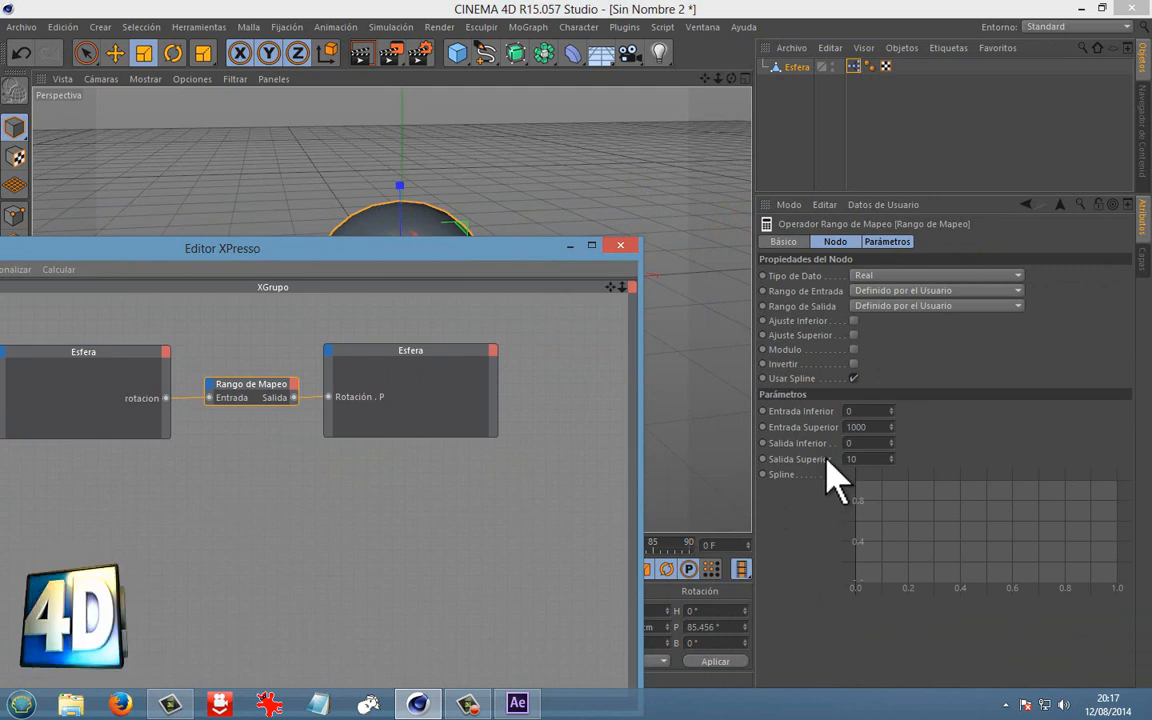
pyautogui.click(569, 245)
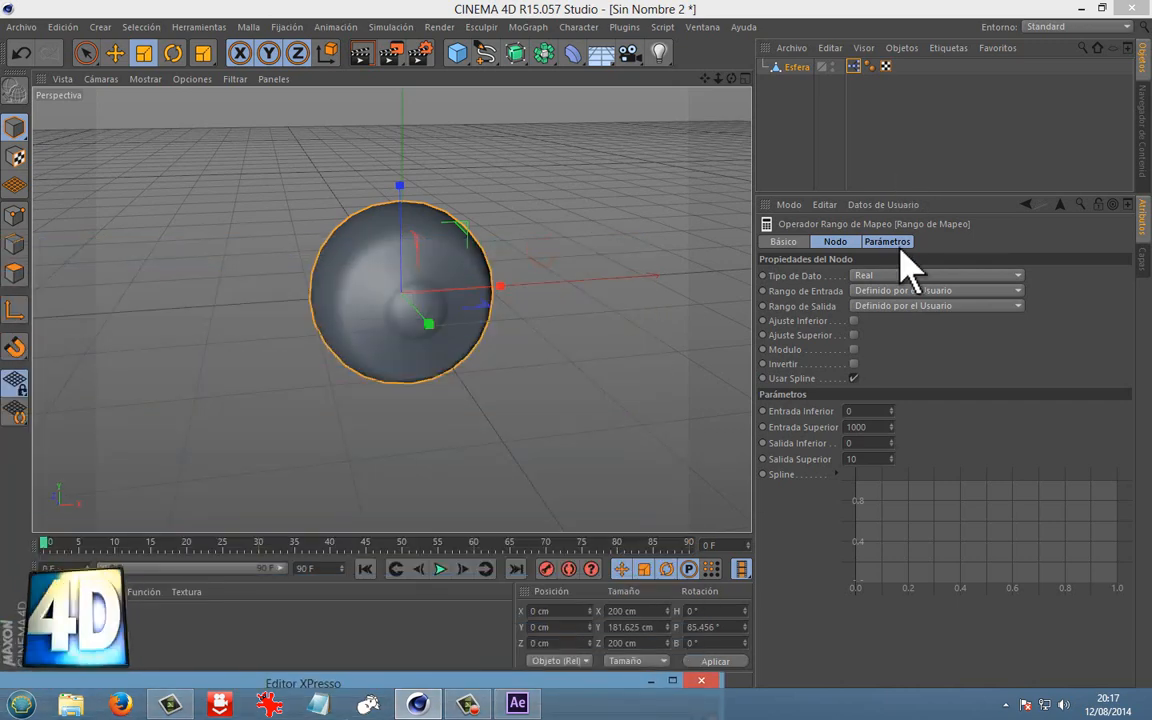
pyautogui.doubleClick(537, 685)
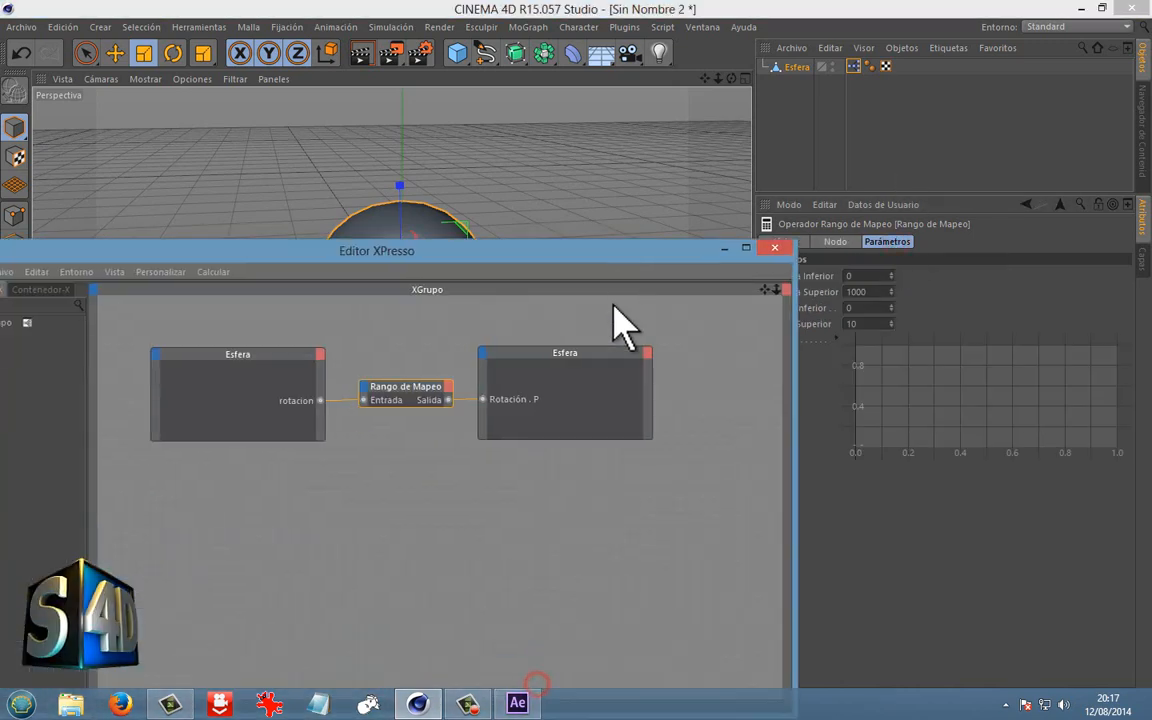
pyautogui.moveTo(608, 252); pyautogui.dragTo(610, 680)
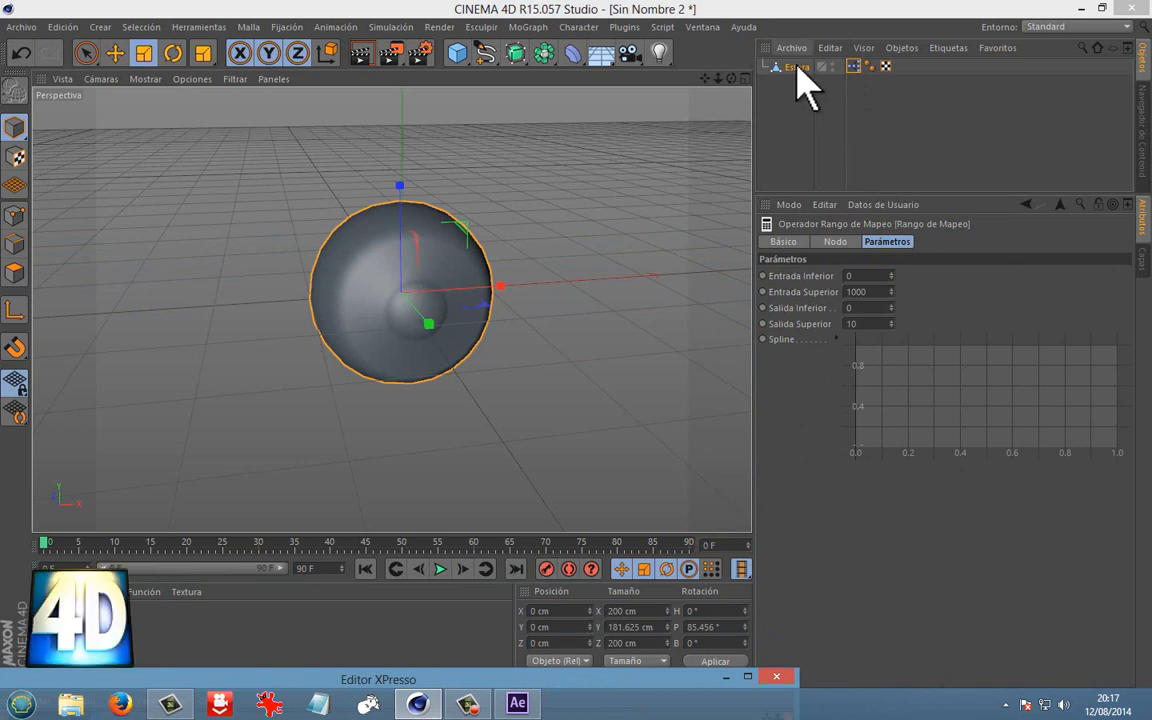
pyautogui.click(797, 67)
pyautogui.moveTo(917, 278); pyautogui.dragTo(887, 271)
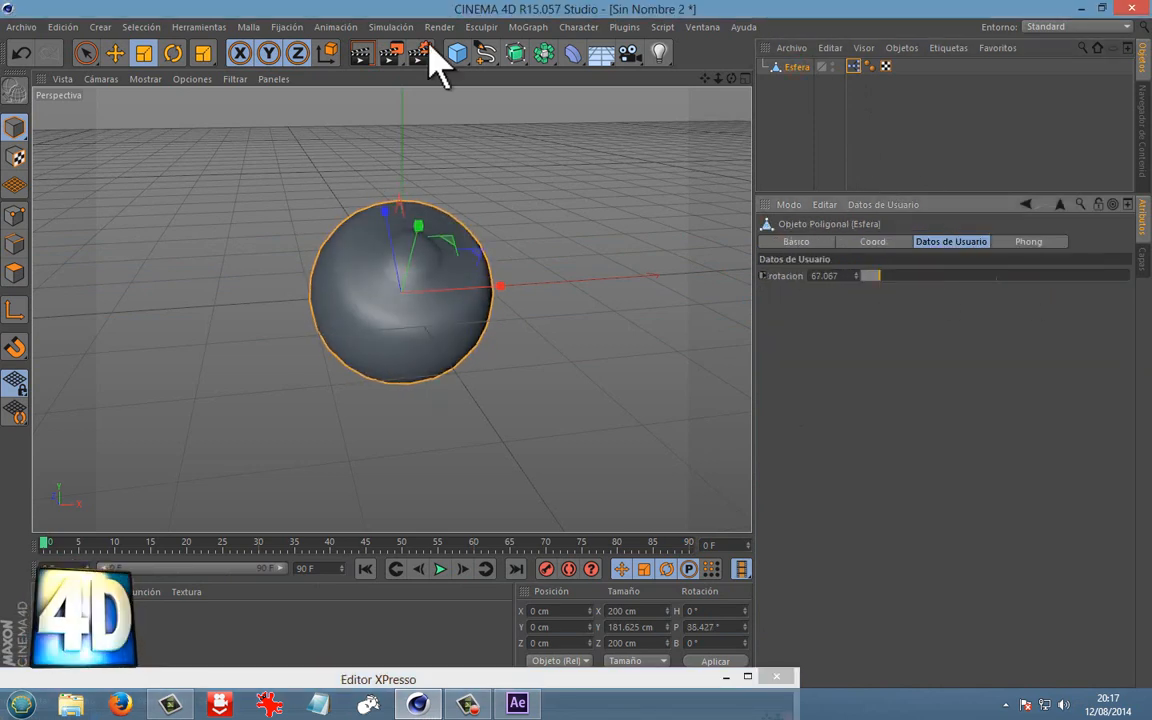
# Rotate the sphere freely in the viewport with the Rotate tool, to about H -67°, P 38°, B 35°.
pyautogui.click(177, 53)
pyautogui.moveTo(375, 337); pyautogui.dragTo(385, 295)
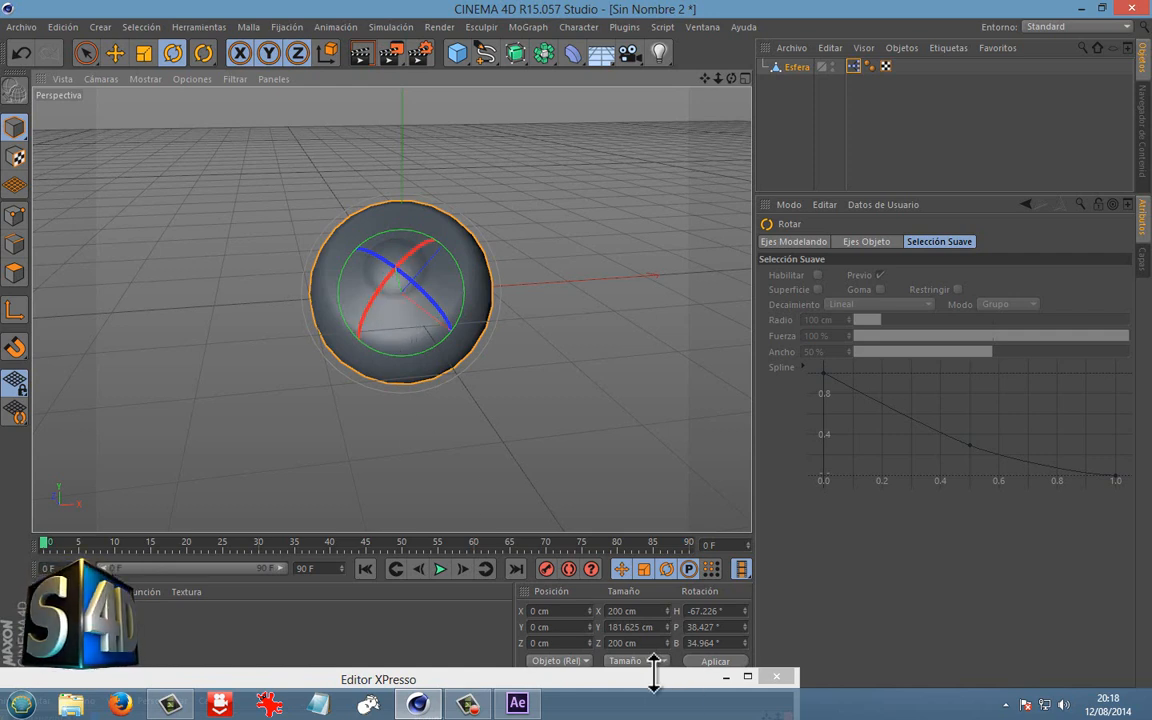
pyautogui.moveTo(607, 673); pyautogui.dragTo(566, 618)
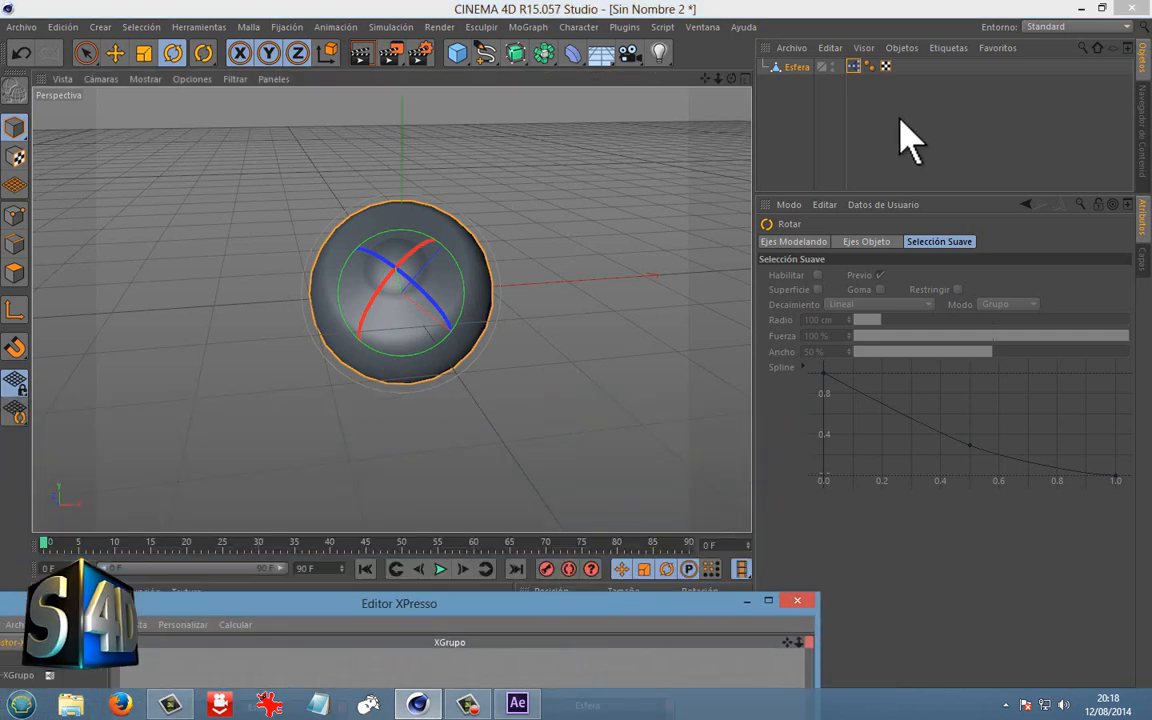
# Check the XPresso tag's properties, set the sphere's rotacion slider to about 111 and rotate the sphere slightly in the viewport.
pyautogui.click(855, 67)
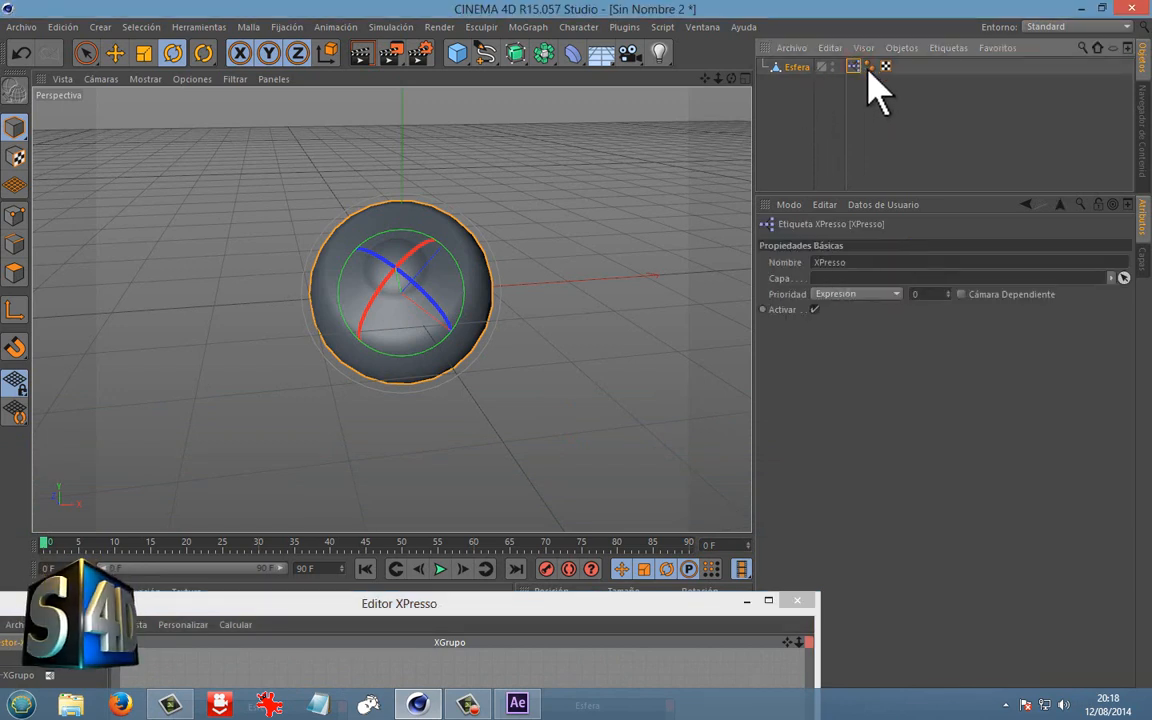
pyautogui.click(883, 204)
pyautogui.click(878, 112)
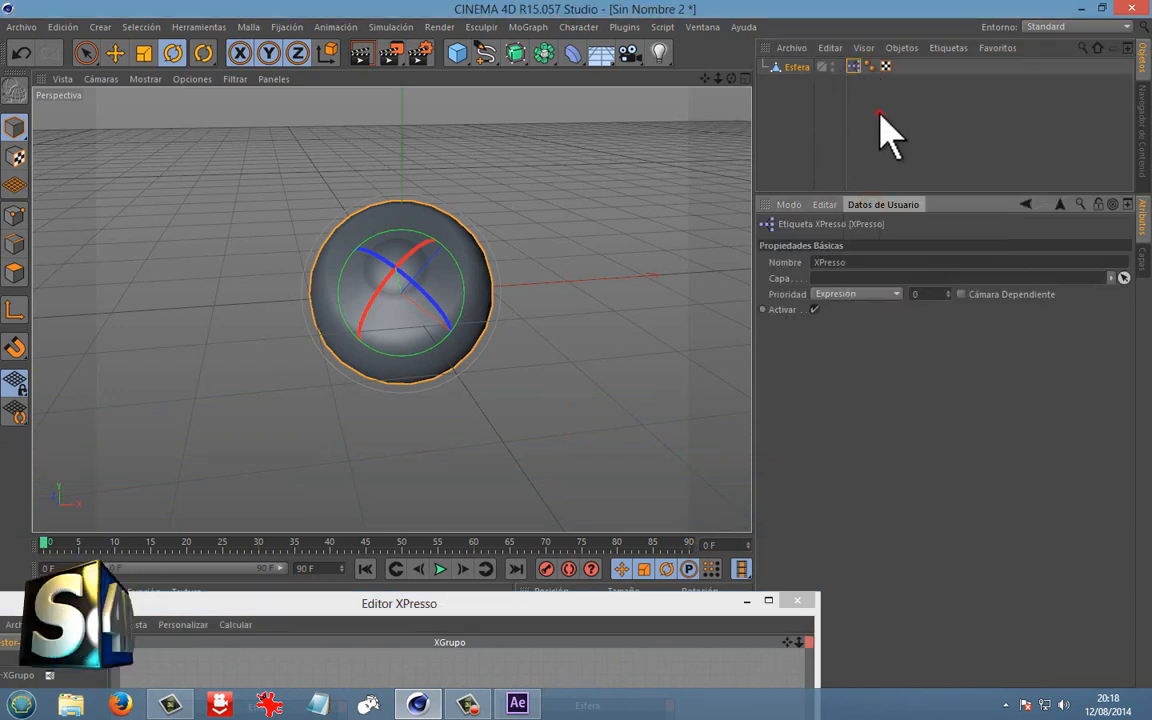
pyautogui.click(798, 67)
pyautogui.moveTo(905, 275)
pyautogui.mouseDown()
pyautogui.moveTo(978, 278)
pyautogui.moveTo(872, 275)
pyautogui.moveTo(882, 288)
pyautogui.moveTo(1147, 285)
pyautogui.moveTo(843, 283)
pyautogui.moveTo(946, 283)
pyautogui.moveTo(892, 283)
pyautogui.moveTo(918, 290)
pyautogui.moveTo(938, 278)
pyautogui.moveTo(898, 278)
pyautogui.mouseUp()
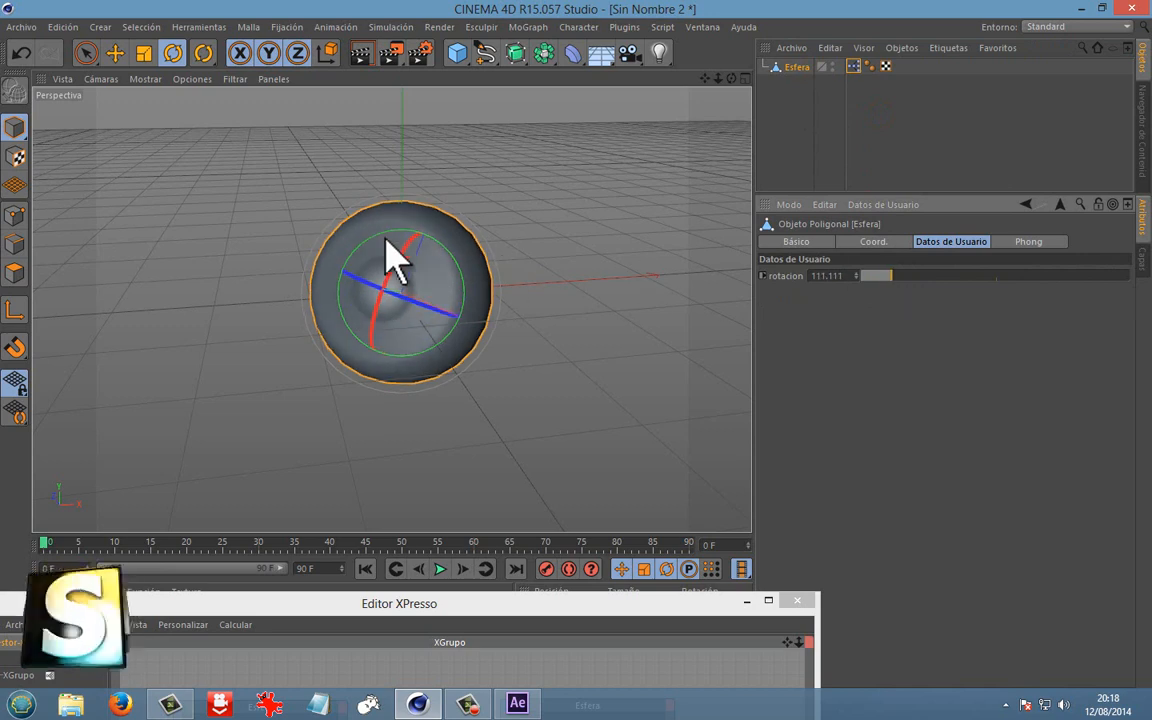
pyautogui.click(399, 257)
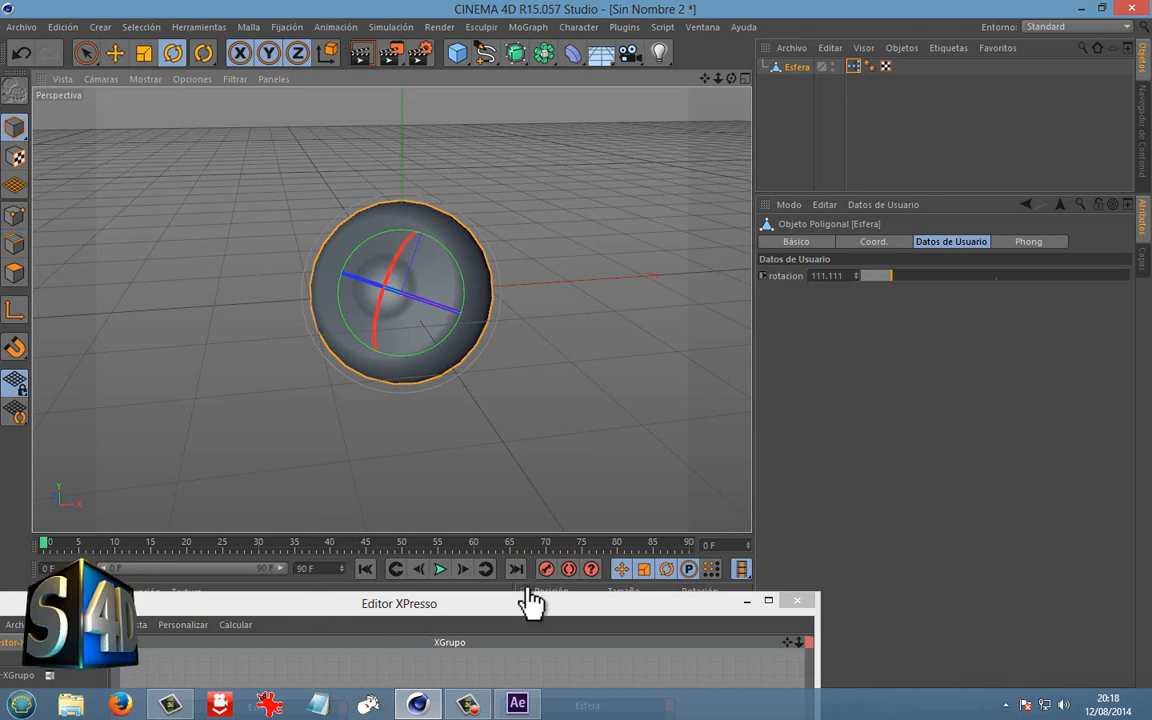
# Add the sphere's rotacion user data to the viewport HUD.
pyautogui.moveTo(530, 602); pyautogui.dragTo(668, 425)
pyautogui.moveTo(663, 413); pyautogui.dragTo(650, 525)
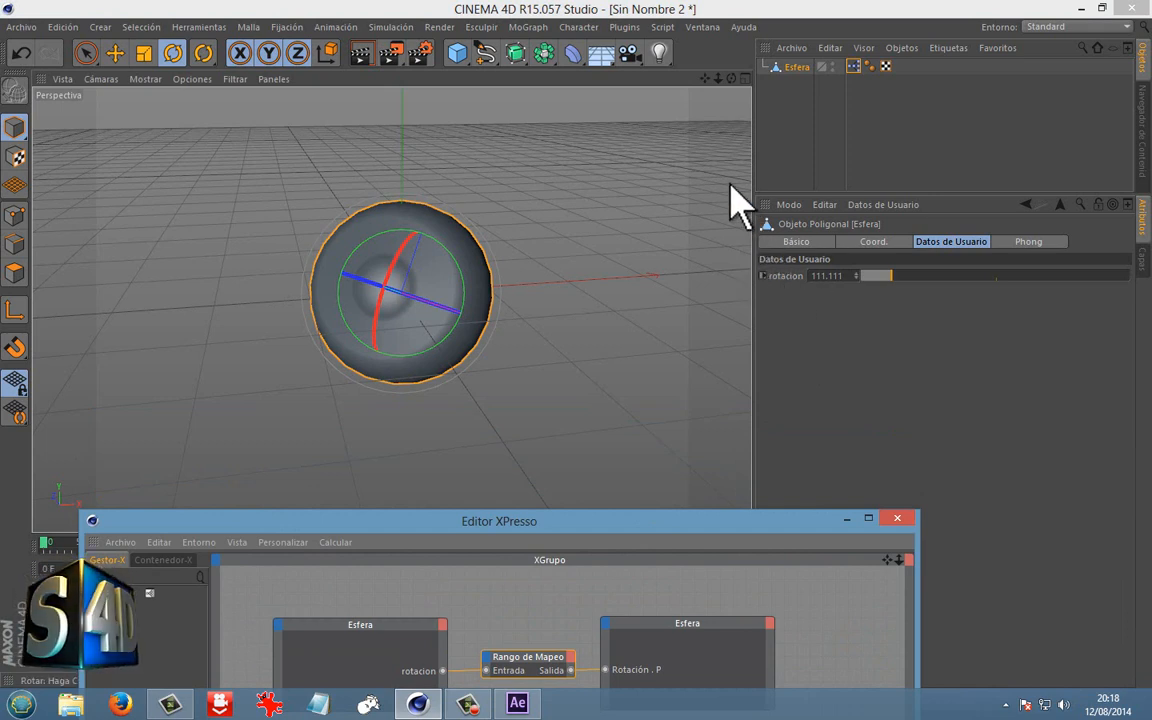
pyautogui.rightClick(791, 278)
pyautogui.click(779, 320)
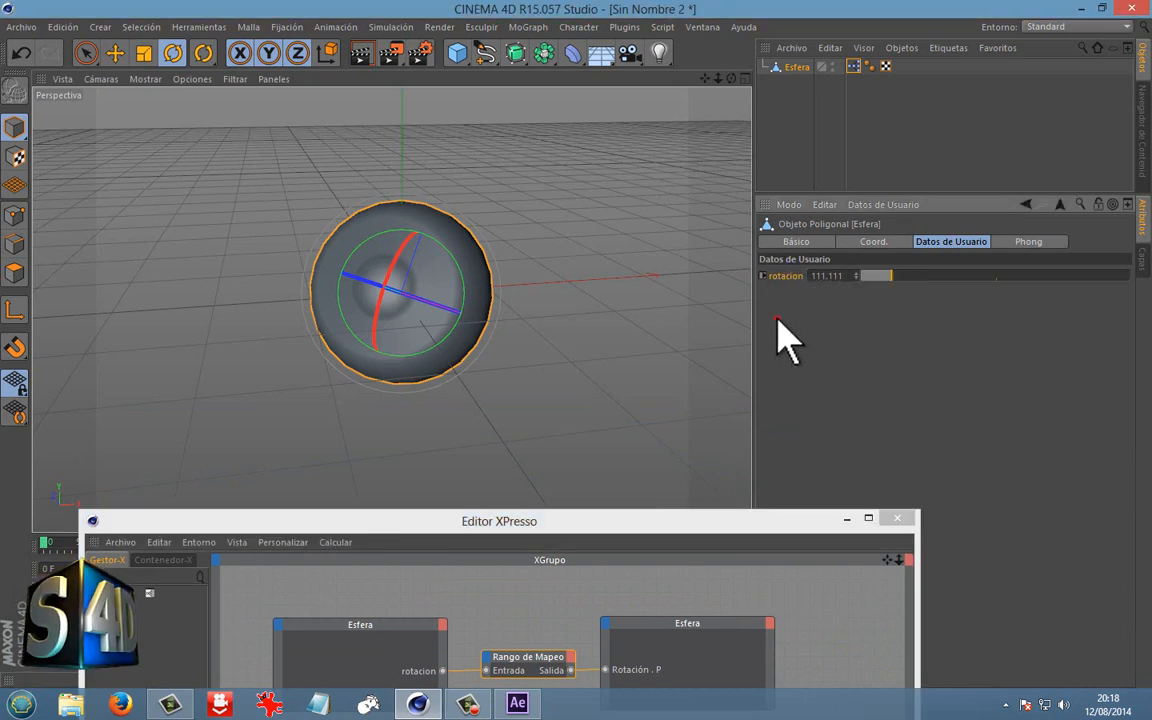
pyautogui.rightClick(782, 276)
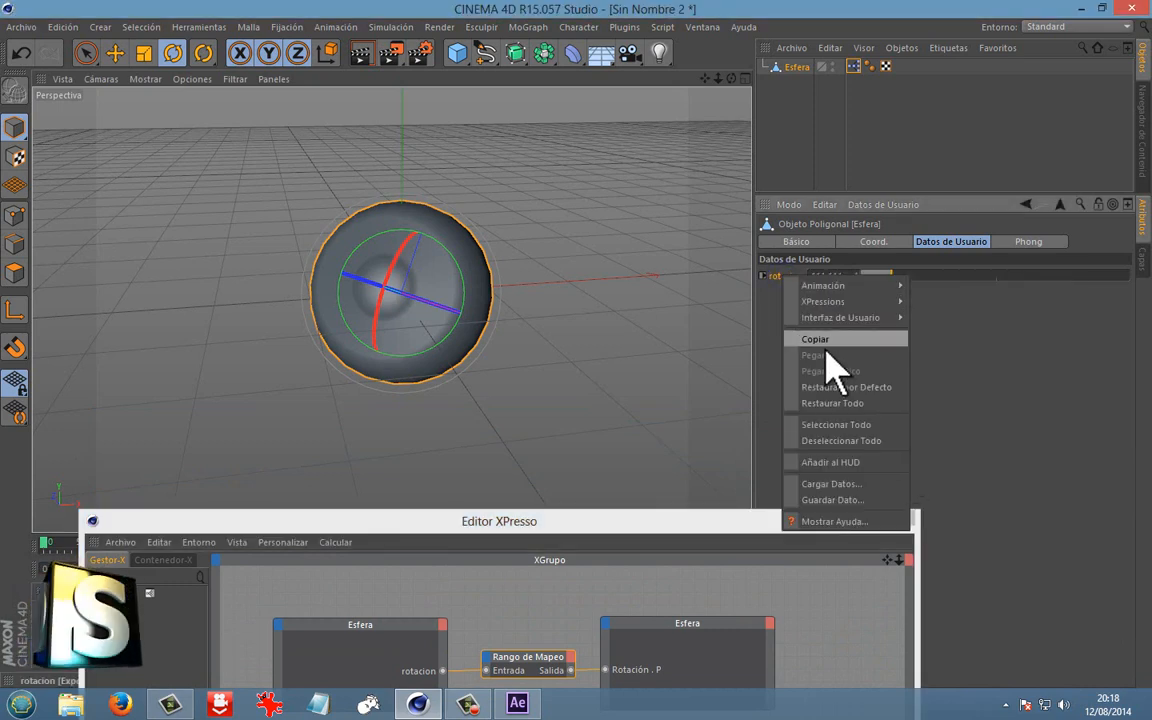
pyautogui.click(846, 463)
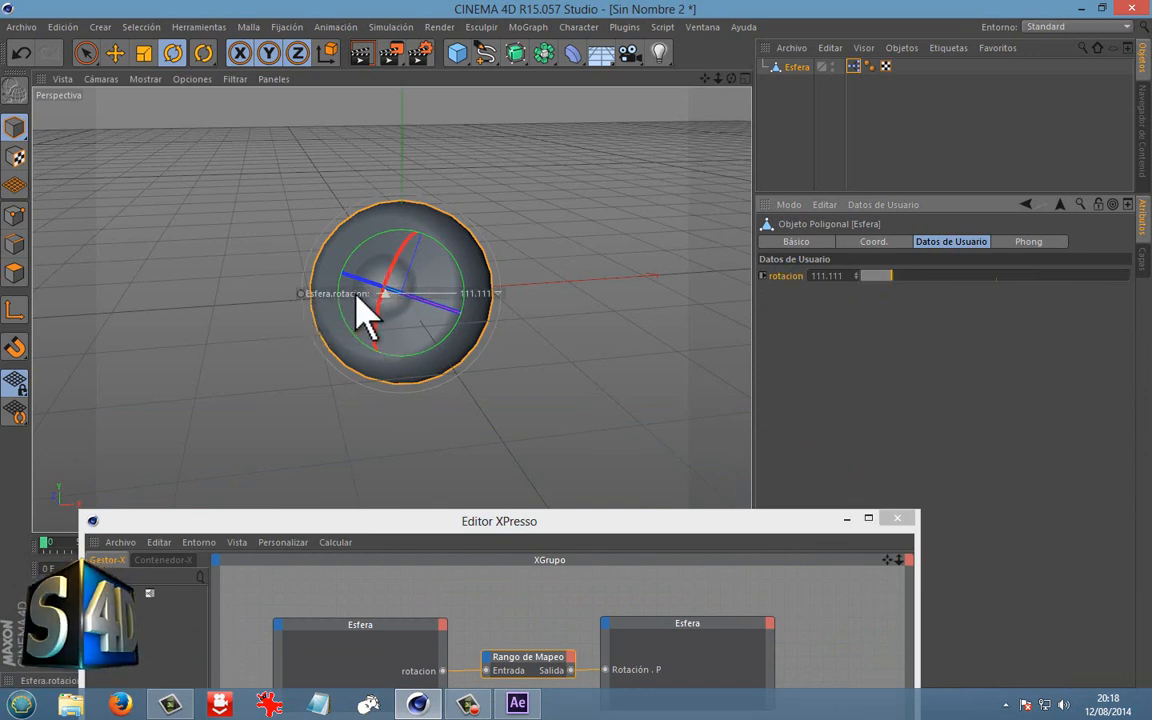
# Set rotacion to about 323 using the HUD, move the HUD slider to the viewport's upper-right corner and close the XPresso editor.
pyautogui.moveTo(397, 296); pyautogui.dragTo(345, 276)
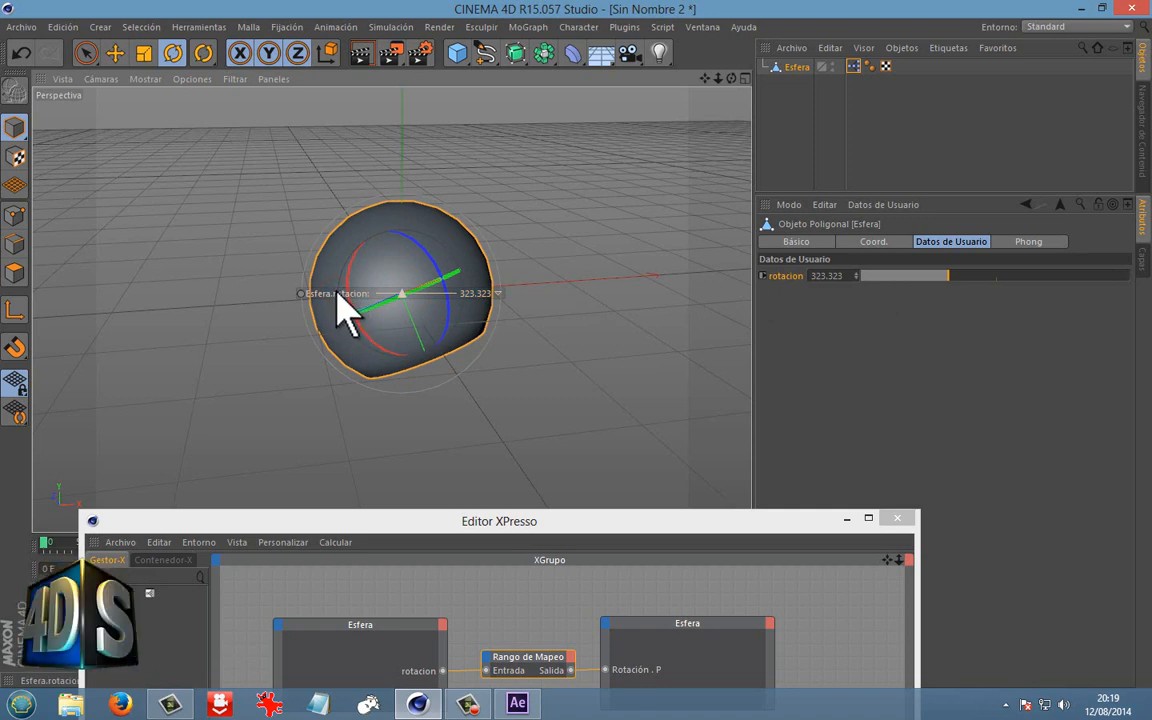
pyautogui.moveTo(333, 297); pyautogui.dragTo(577, 97)
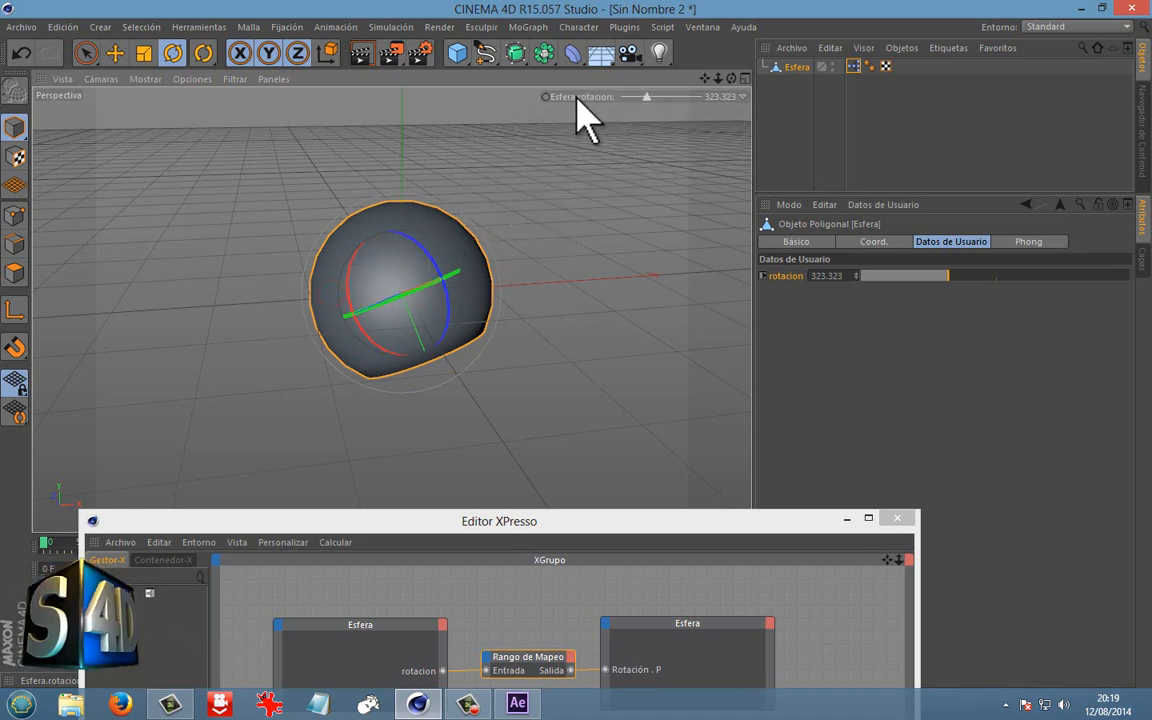
pyautogui.click(898, 519)
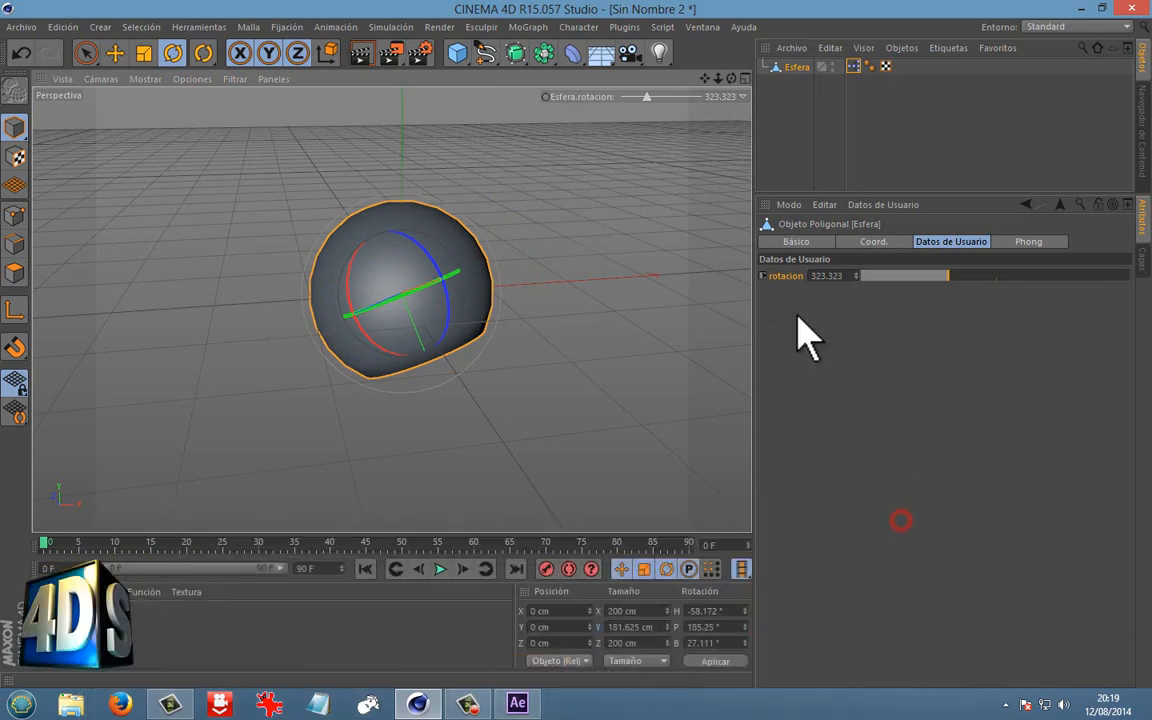
# Add a second sphere and move it beside the first, to about X -277 cm, Y -10 cm, Z 54 cm.
pyautogui.click(787, 95)
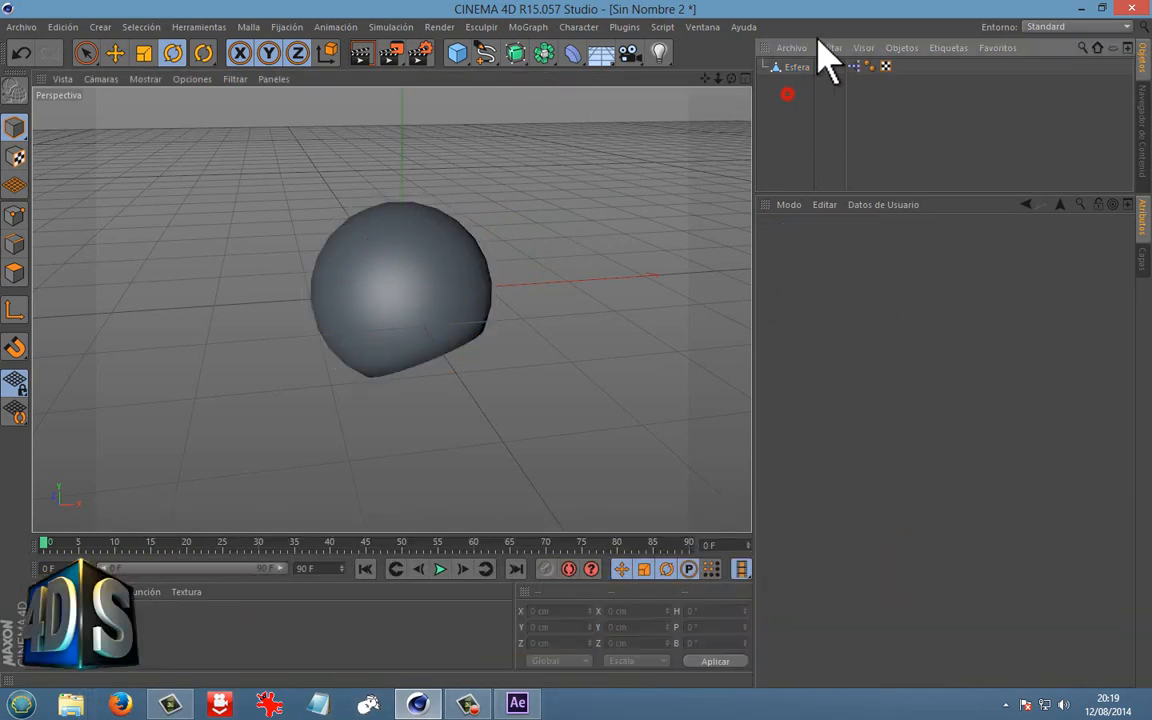
pyautogui.click(457, 53)
pyautogui.click(872, 104)
pyautogui.click(114, 53)
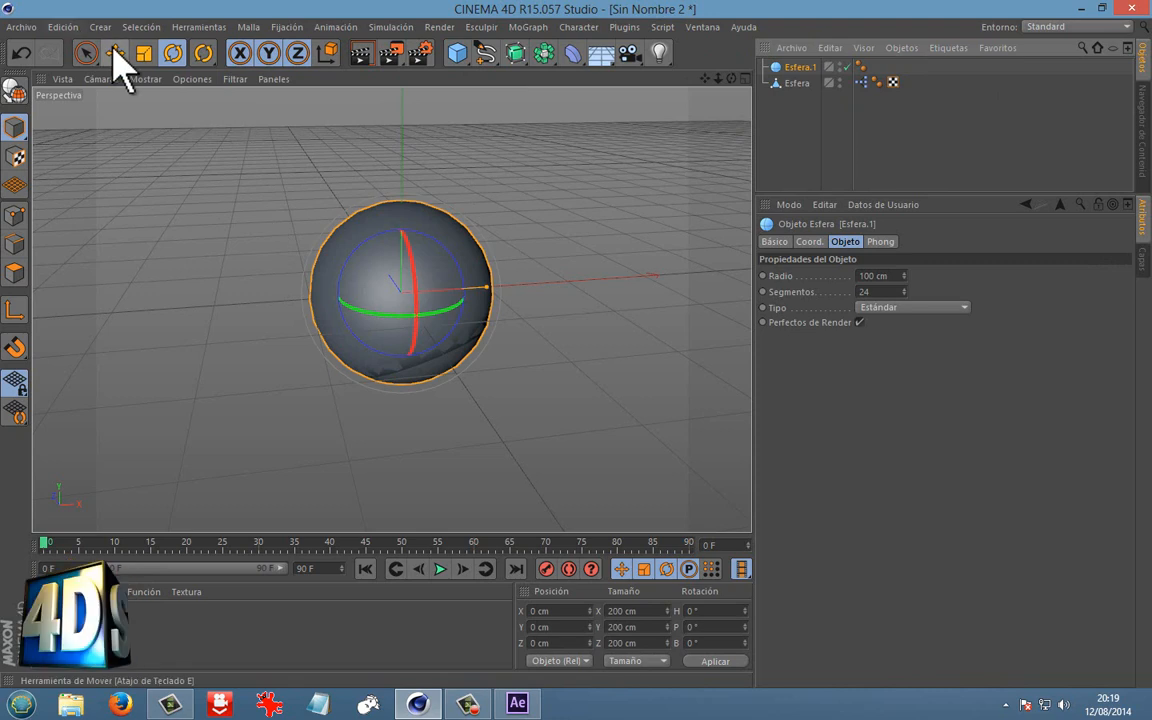
pyautogui.moveTo(457, 318); pyautogui.dragTo(200, 318)
pyautogui.click(810, 113)
pyautogui.click(797, 68)
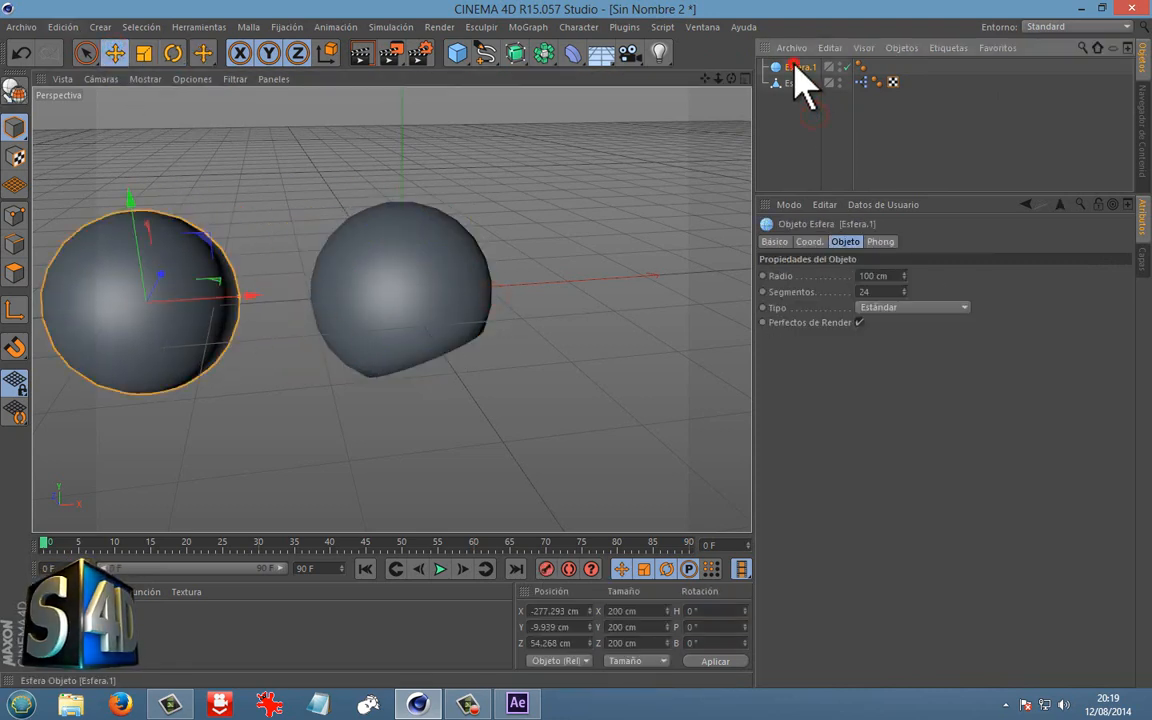
# Select the original sphere, set its rotacion HUD slider to about 748 and toggle the HUD element's slider display off and on.
pyautogui.click(456, 264)
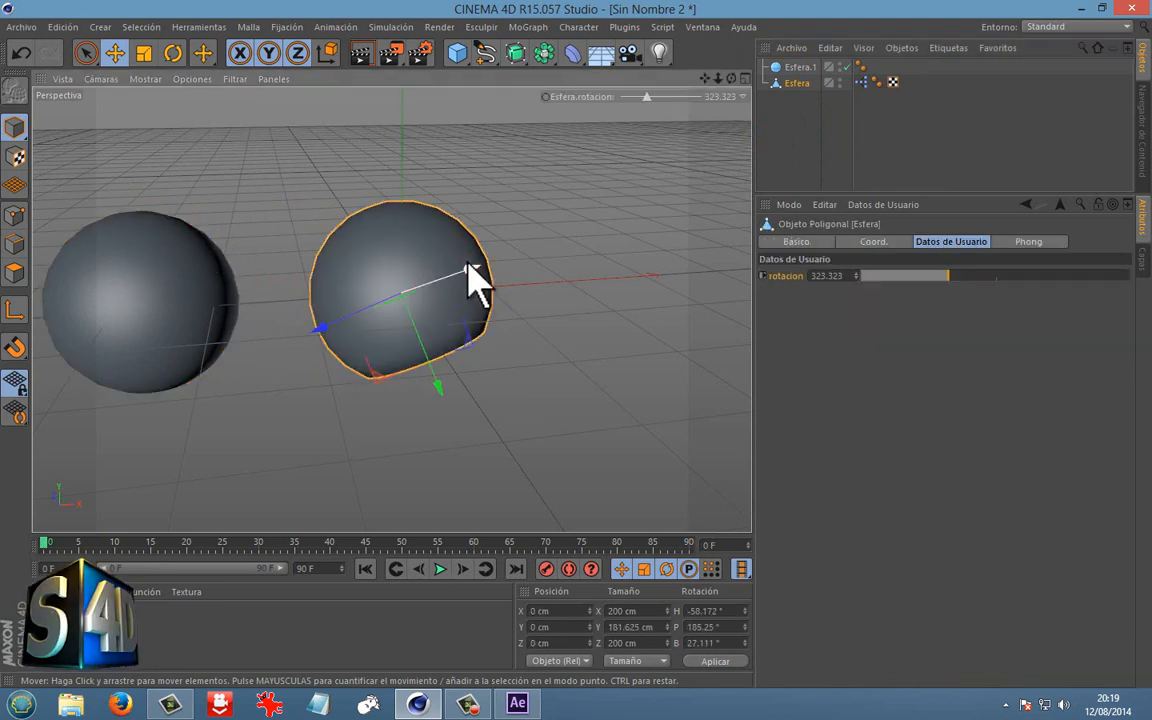
pyautogui.moveTo(652, 102); pyautogui.dragTo(680, 98)
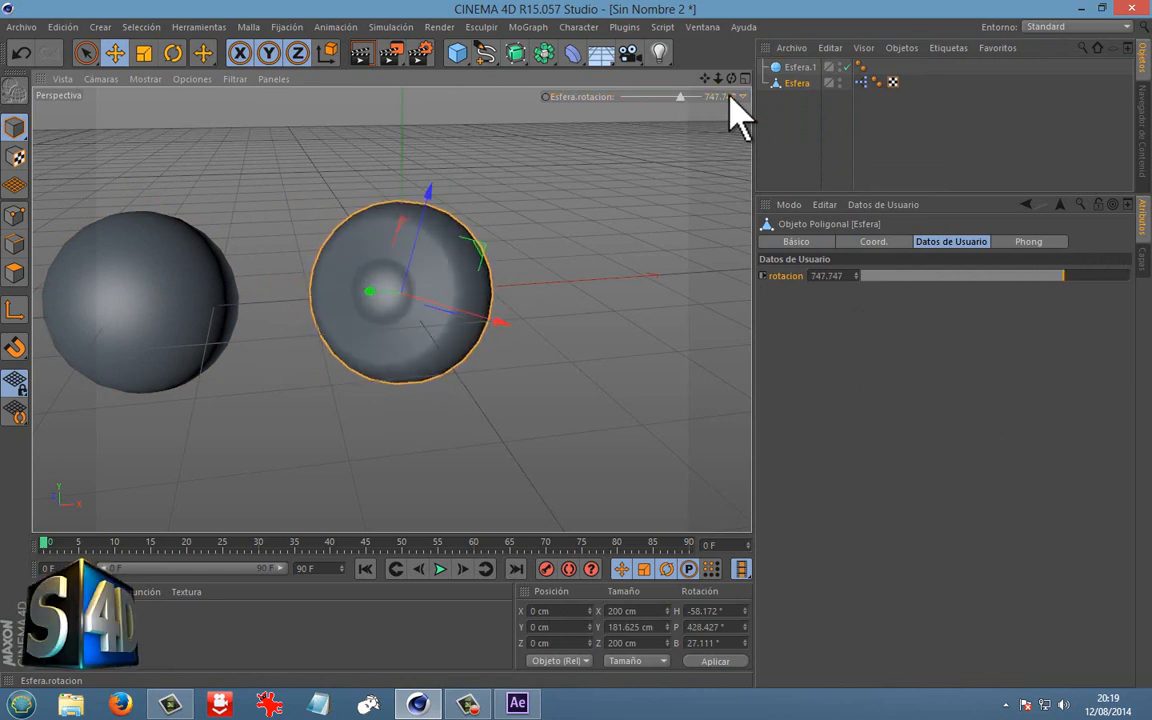
pyautogui.click(743, 97)
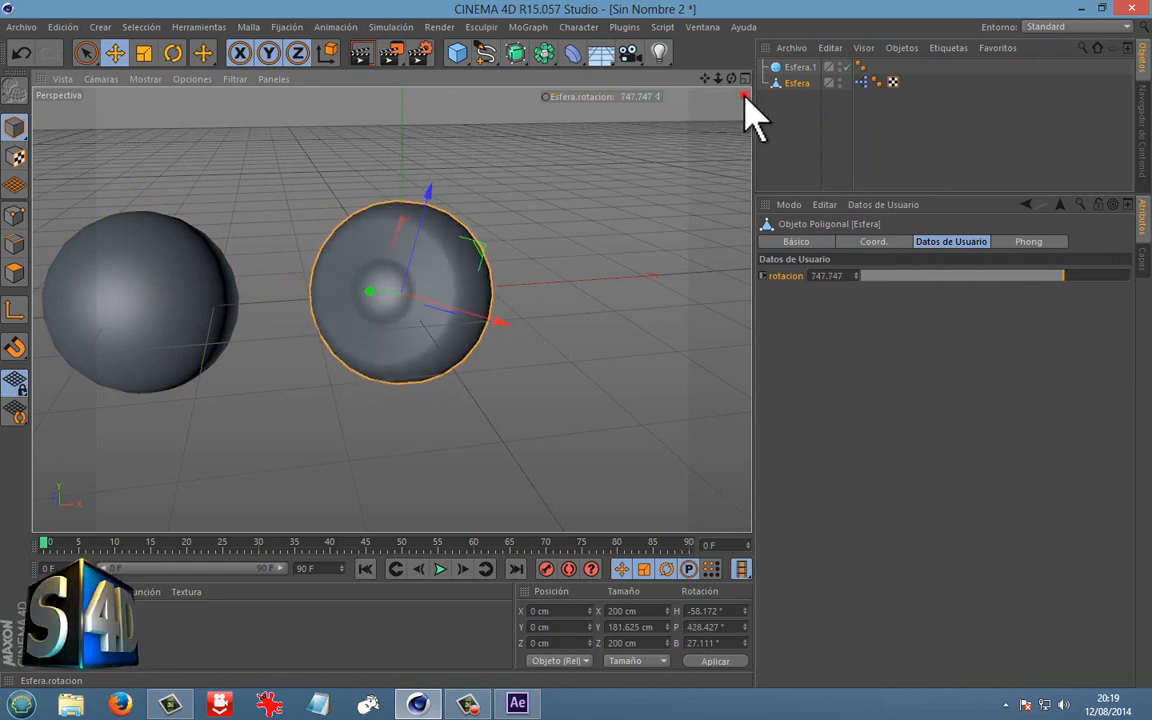
pyautogui.click(657, 97)
# Set the rotacion HUD element's display to Siempre and check it with the original sphere deselected.
pyautogui.rightClick(569, 98)
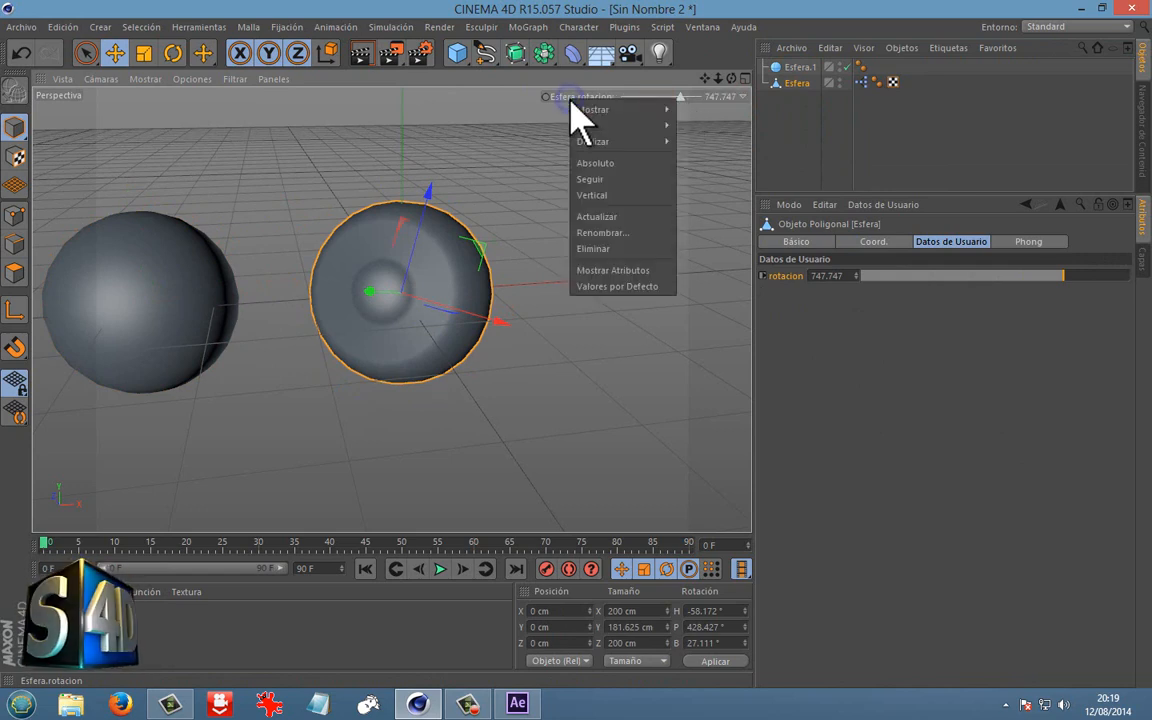
pyautogui.click(544, 110)
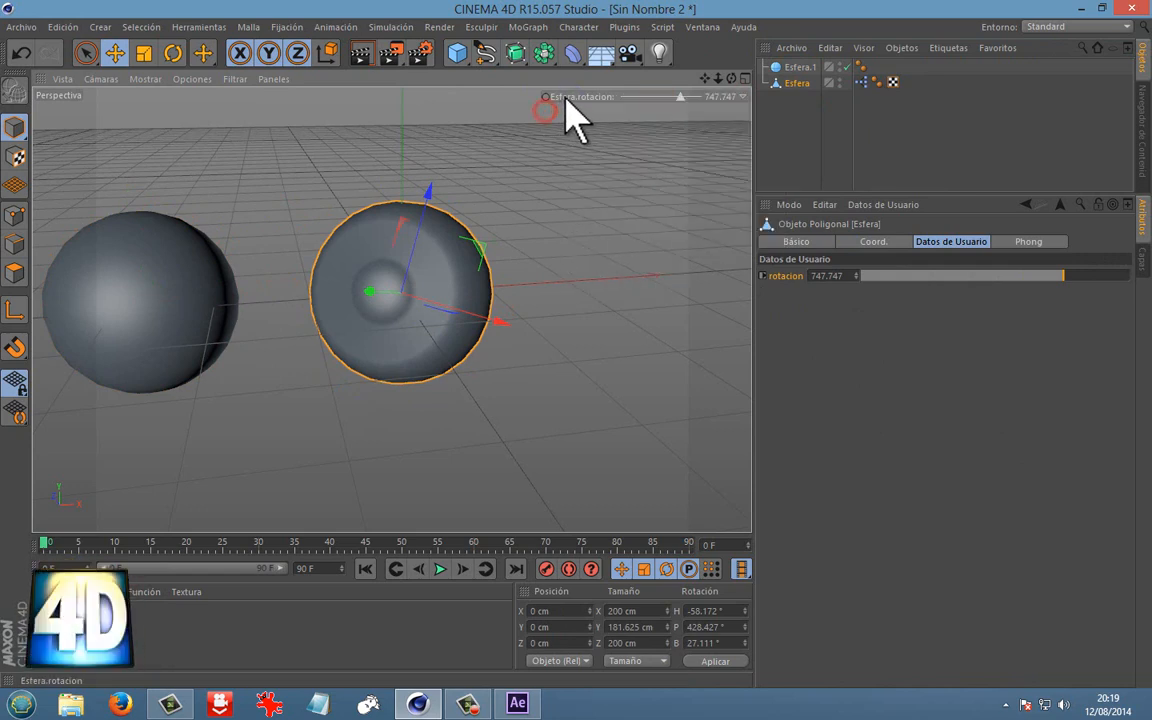
pyautogui.rightClick(570, 99)
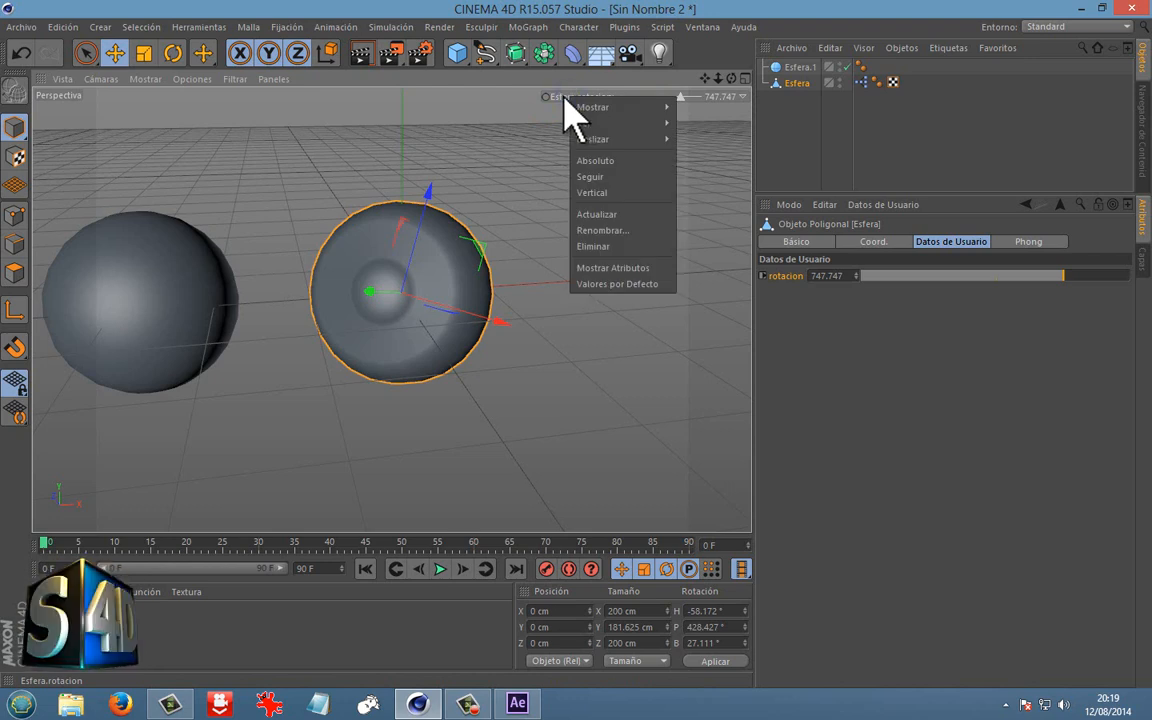
pyautogui.moveTo(614, 106)
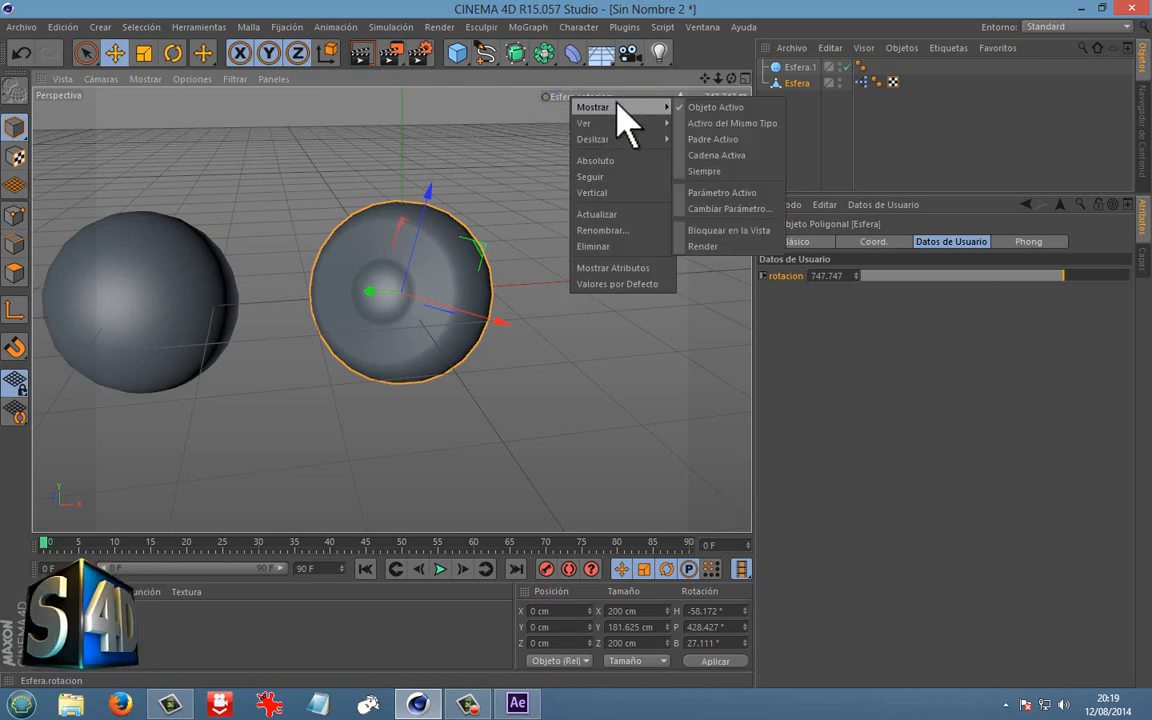
pyautogui.click(722, 170)
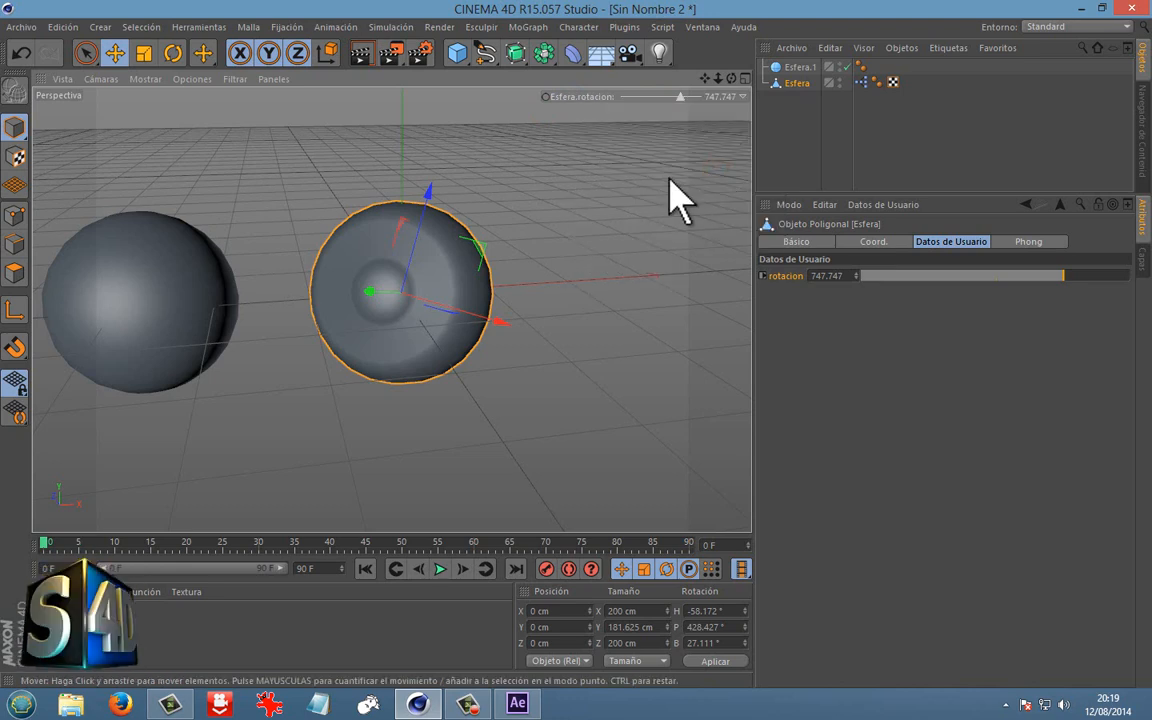
pyautogui.click(680, 198)
pyautogui.click(175, 272)
pyautogui.click(285, 226)
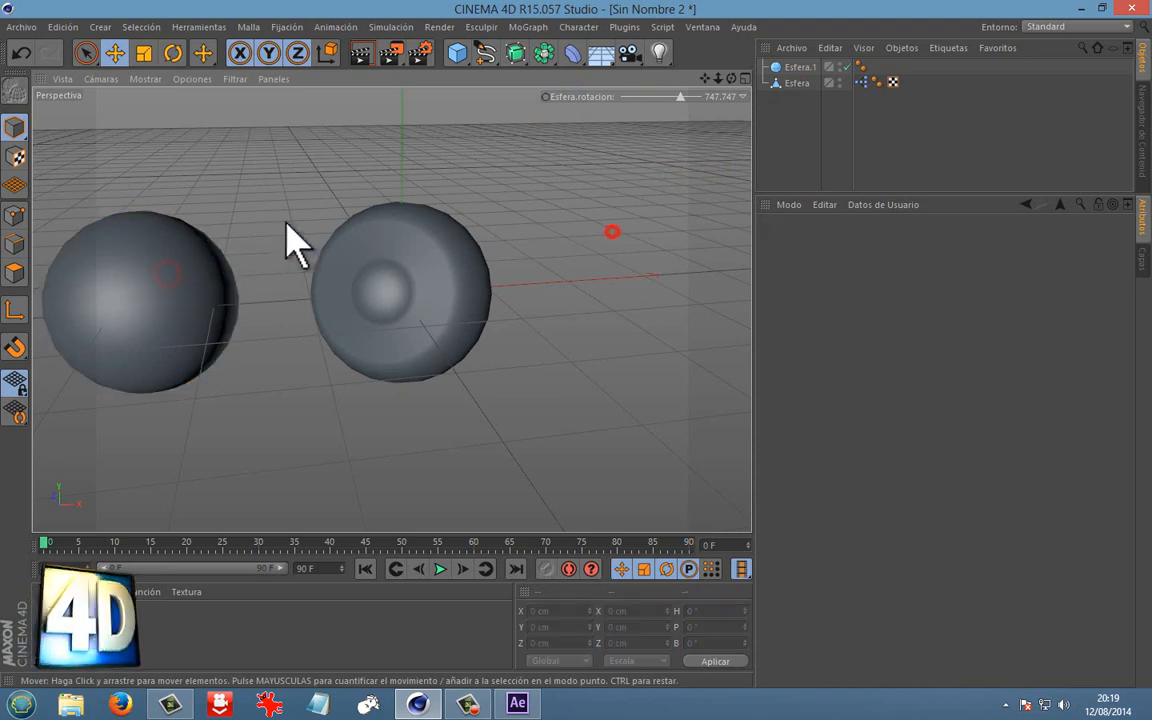
# Set the second sphere's Y scale to 1.17 in its coordinates.
pyautogui.click(797, 66)
pyautogui.click(900, 274)
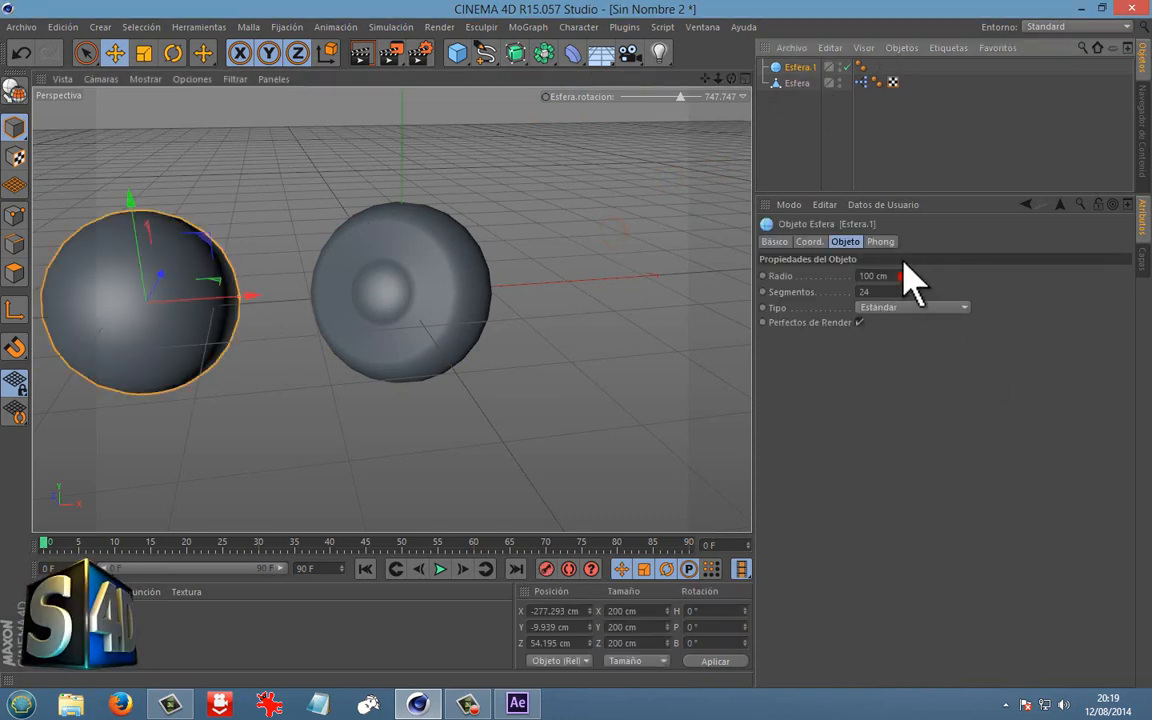
pyautogui.moveTo(904, 292); pyautogui.dragTo(926, 291)
pyautogui.click(809, 241)
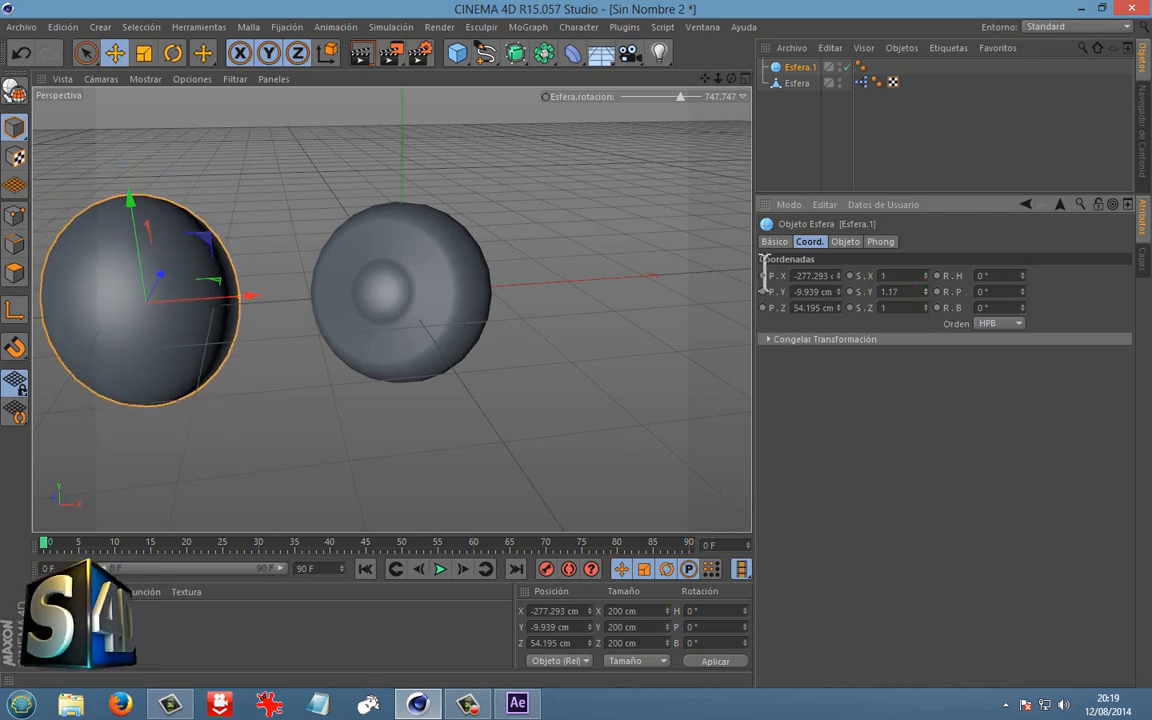
# Test the rotacion HUD slider with the second sphere selected, setting it to about 657 and back up to about 758.
pyautogui.click(455, 270)
pyautogui.click(219, 250)
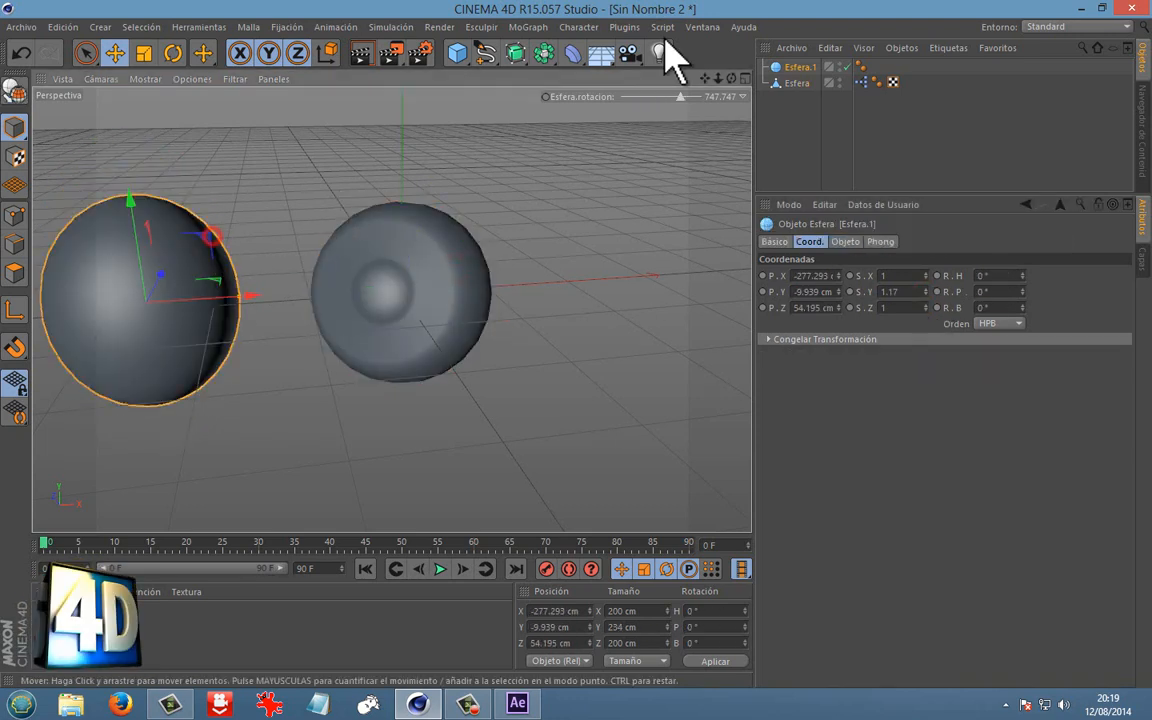
pyautogui.moveTo(683, 97)
pyautogui.mouseDown()
pyautogui.moveTo(664, 100)
pyautogui.moveTo(674, 100)
pyautogui.mouseUp()
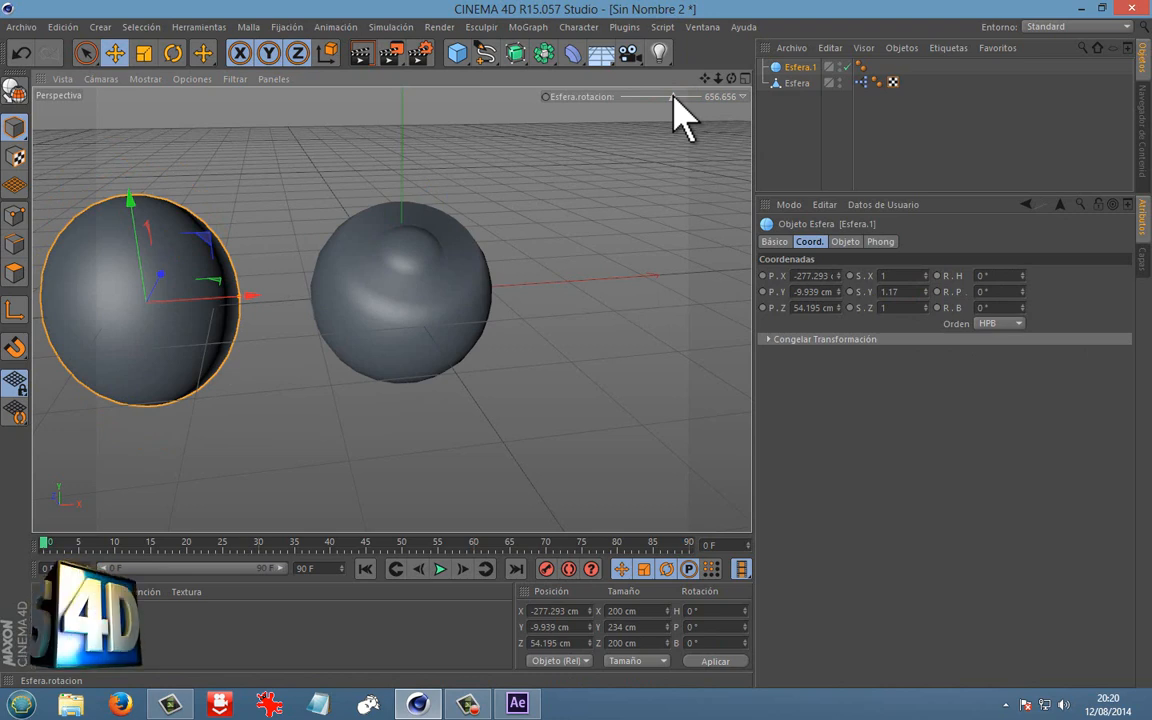
pyautogui.moveTo(674, 100)
pyautogui.mouseDown()
pyautogui.moveTo(638, 99)
pyautogui.moveTo(681, 98)
pyautogui.mouseUp()
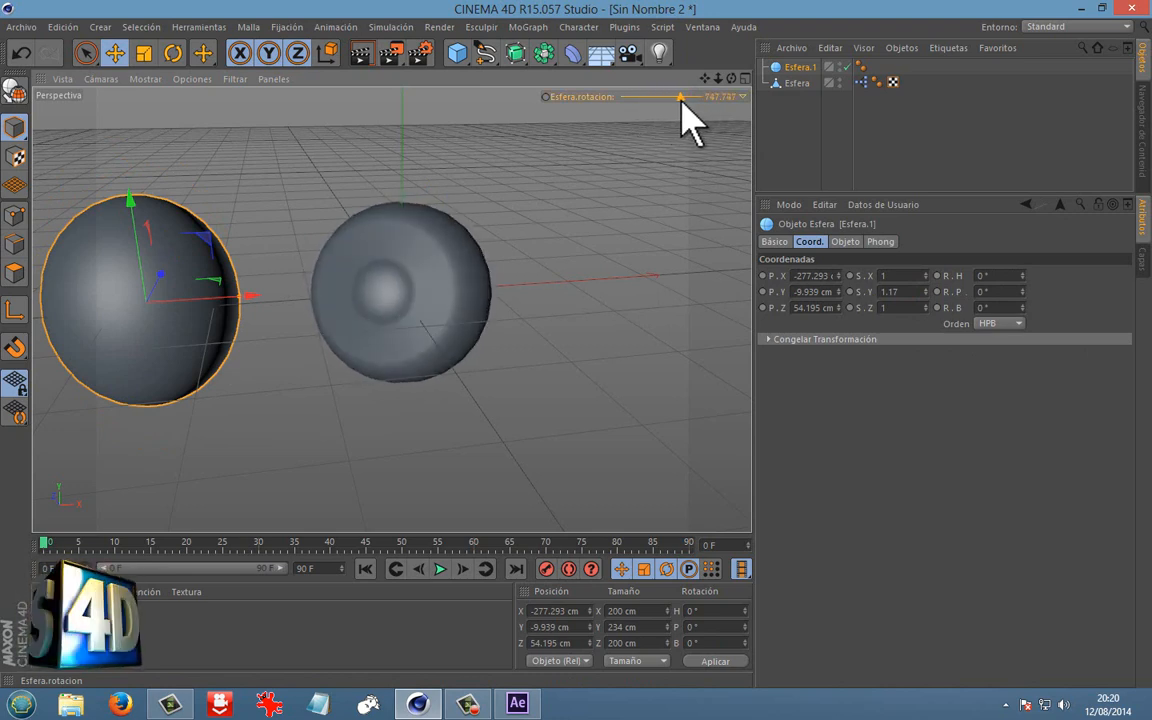
# Open the original sphere's XPresso graph and examine the available XPresso node categories, including Booleano.
pyautogui.doubleClick(862, 84)
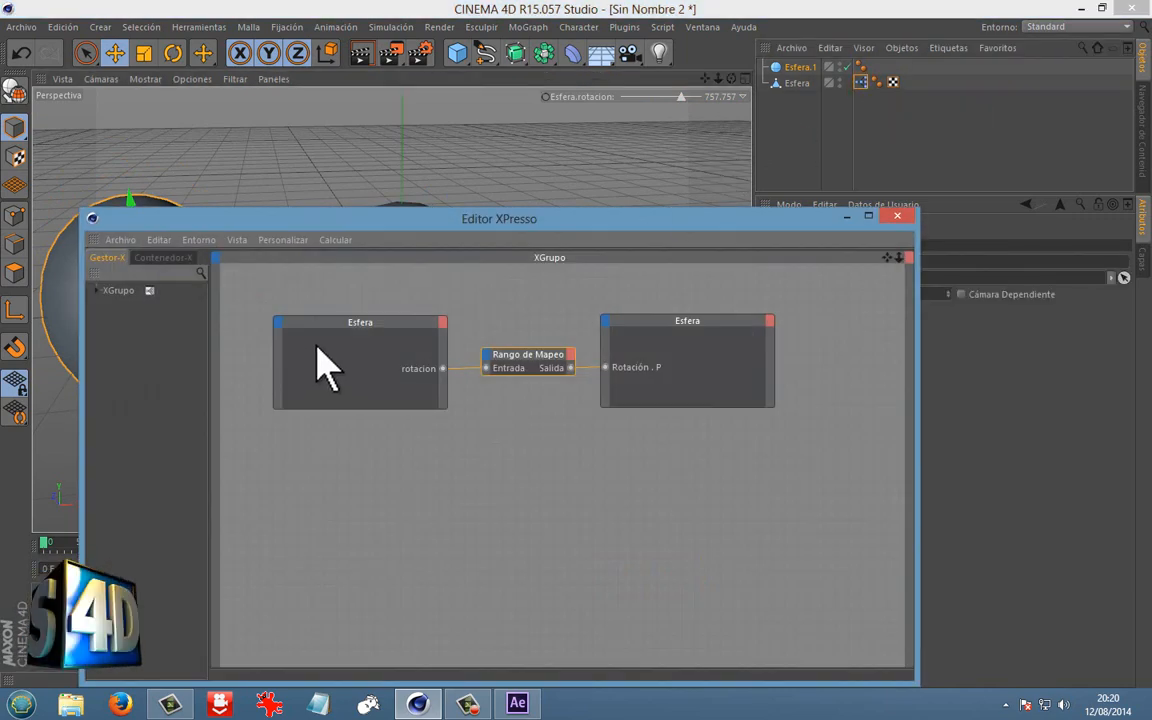
pyautogui.rightClick(477, 456)
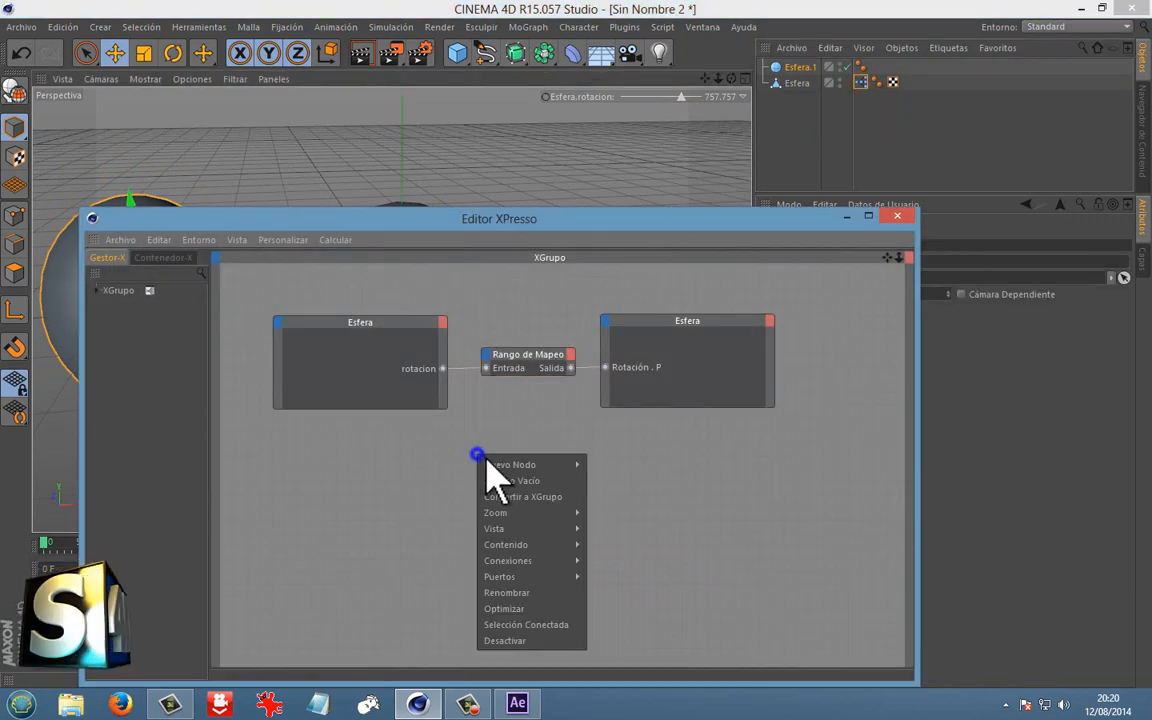
pyautogui.moveTo(500, 465)
pyautogui.moveTo(645, 465)
pyautogui.moveTo(697, 466)
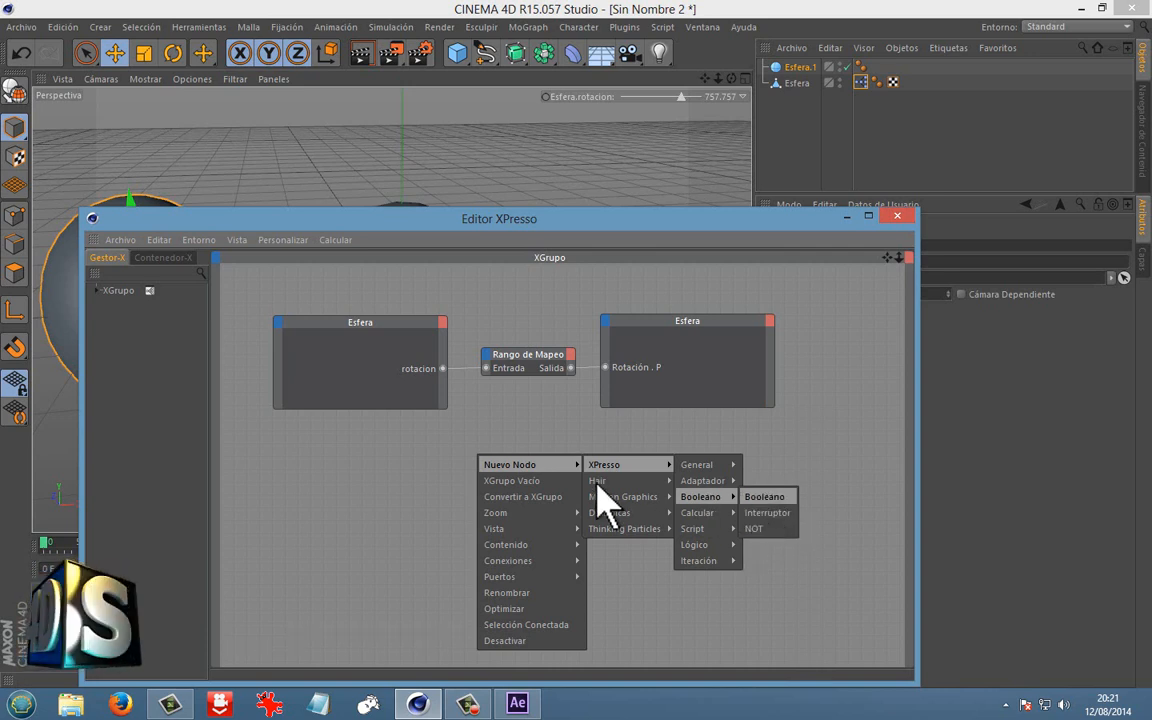
# Add an Activar input port to the first Esfera node and view the port's information.
pyautogui.click(279, 323)
pyautogui.click(280, 323)
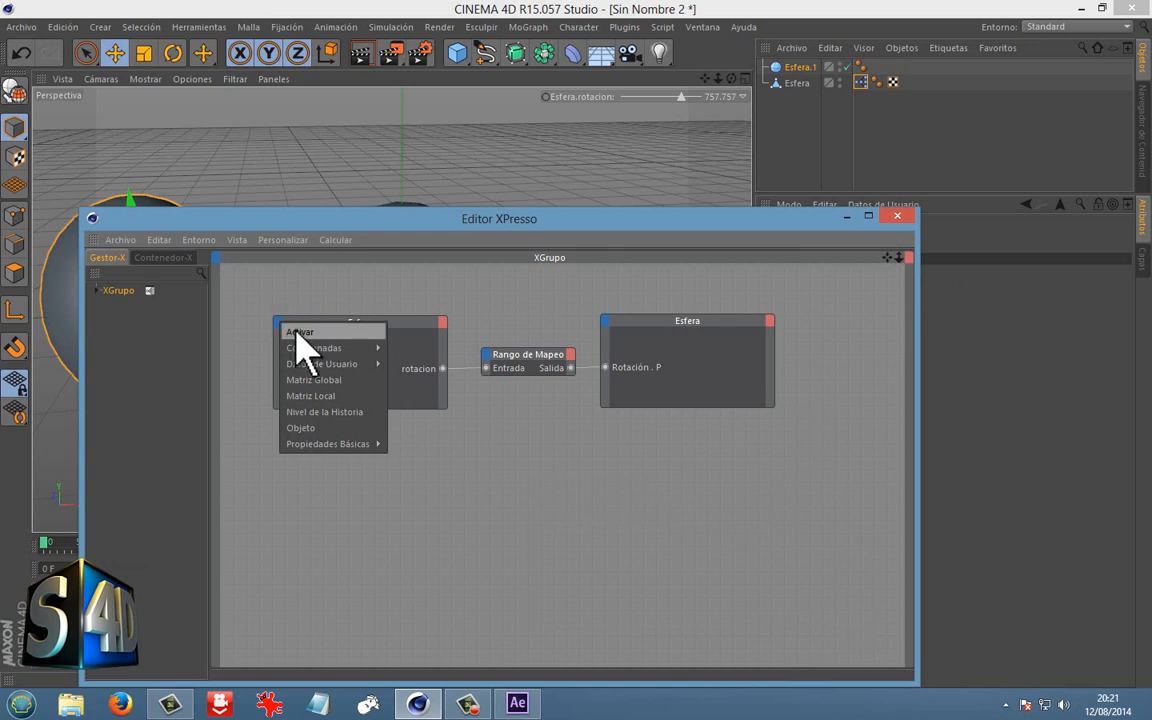
pyautogui.click(304, 348)
pyautogui.rightClick(291, 362)
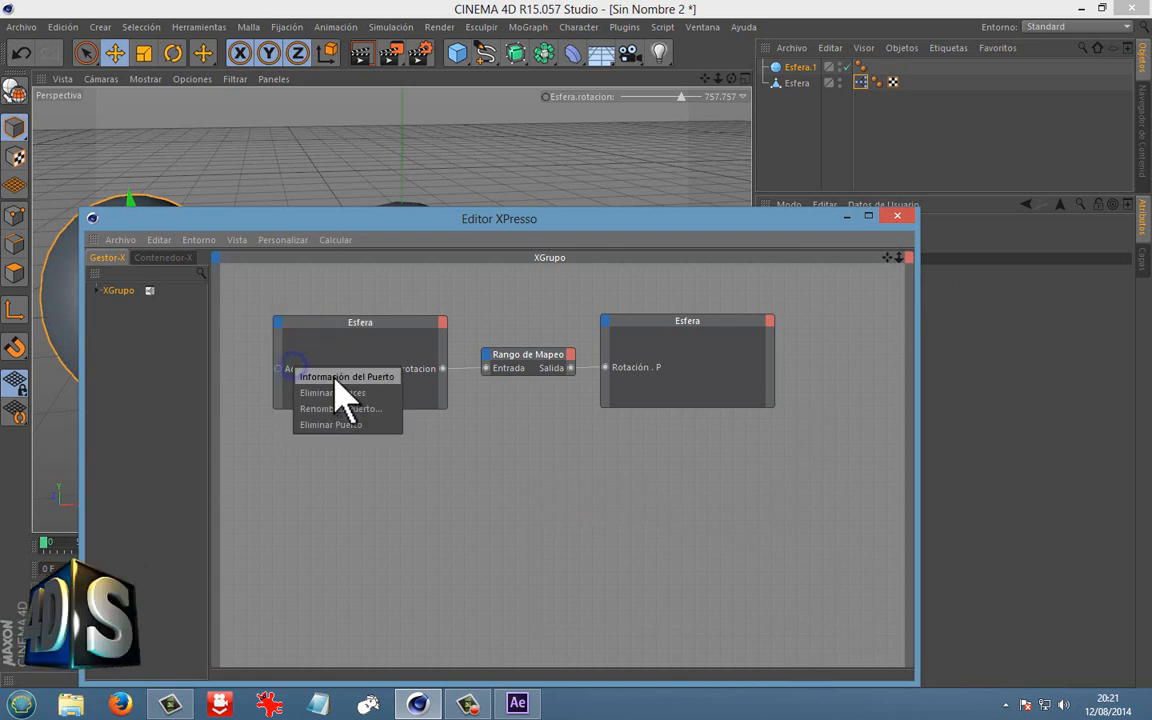
pyautogui.click(334, 374)
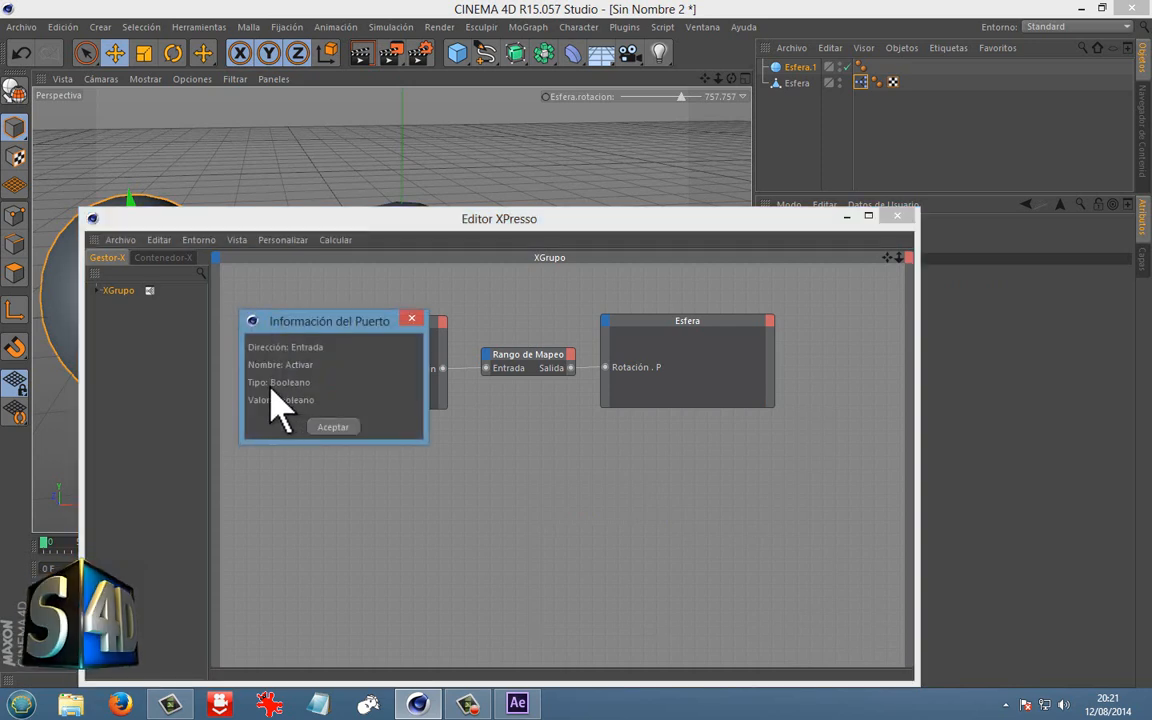
pyautogui.click(411, 318)
# Examine the new XPresso nodes offered under Lógico, Iteración, Script, General, Booleano and Calcular without adding any.
pyautogui.rightClick(557, 492)
pyautogui.moveTo(592, 501)
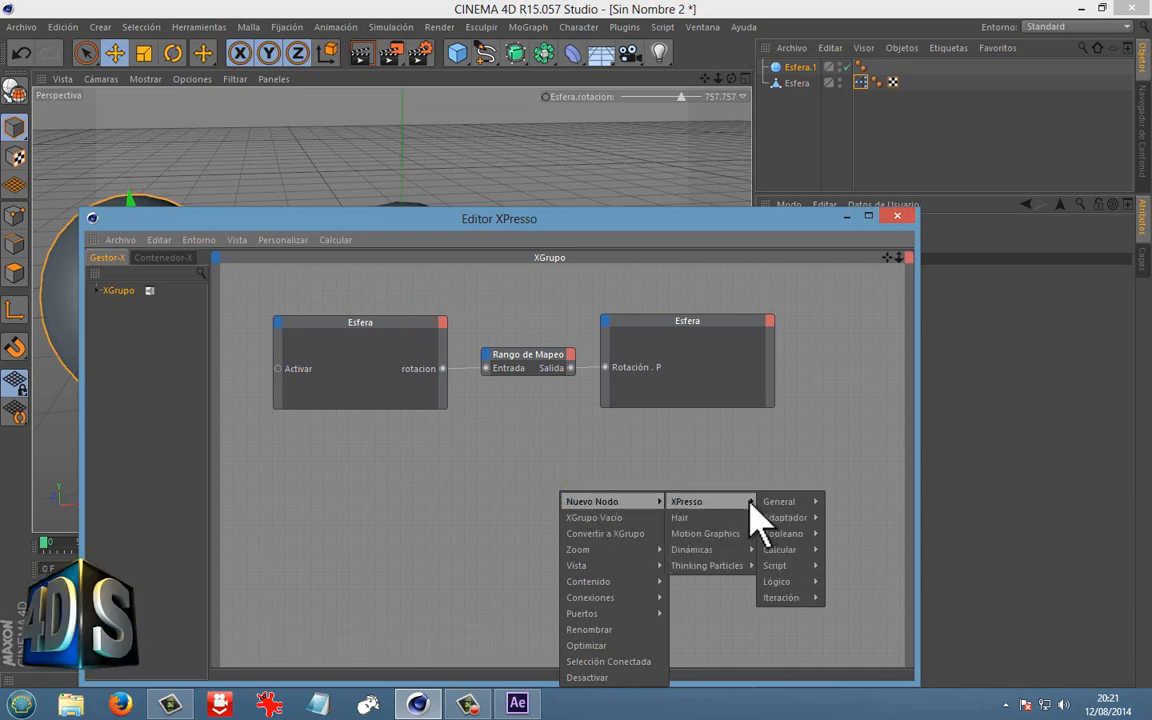
pyautogui.moveTo(745, 510)
pyautogui.moveTo(784, 532)
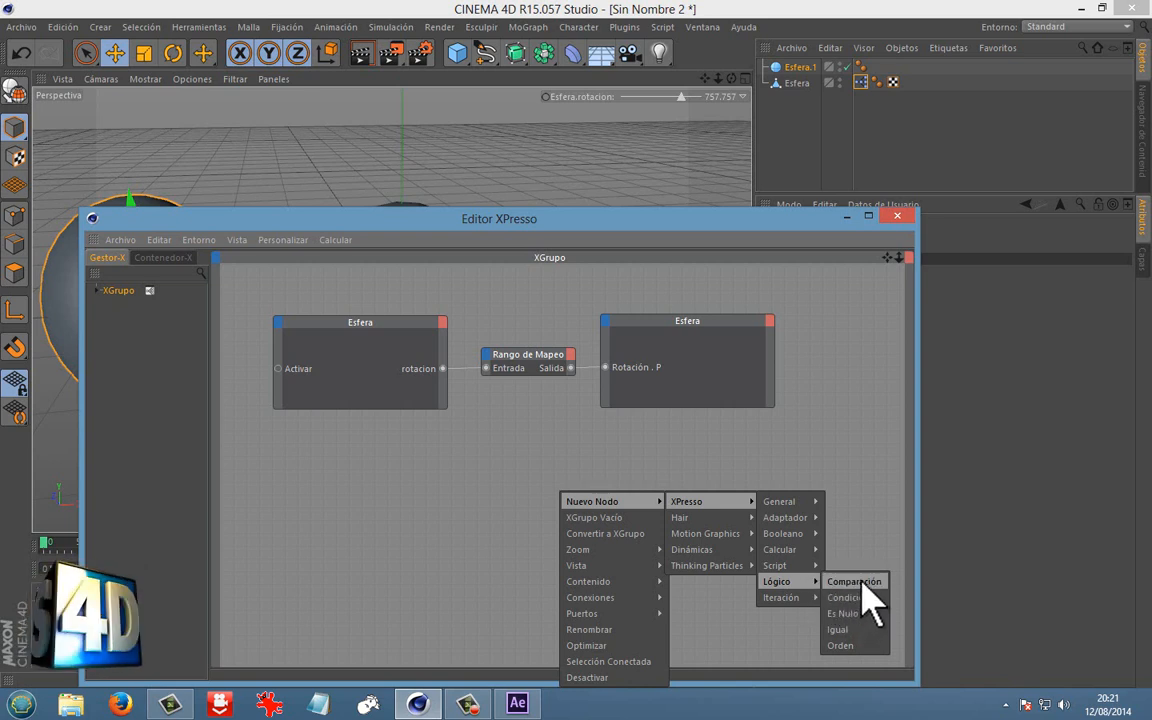
pyautogui.moveTo(790, 597)
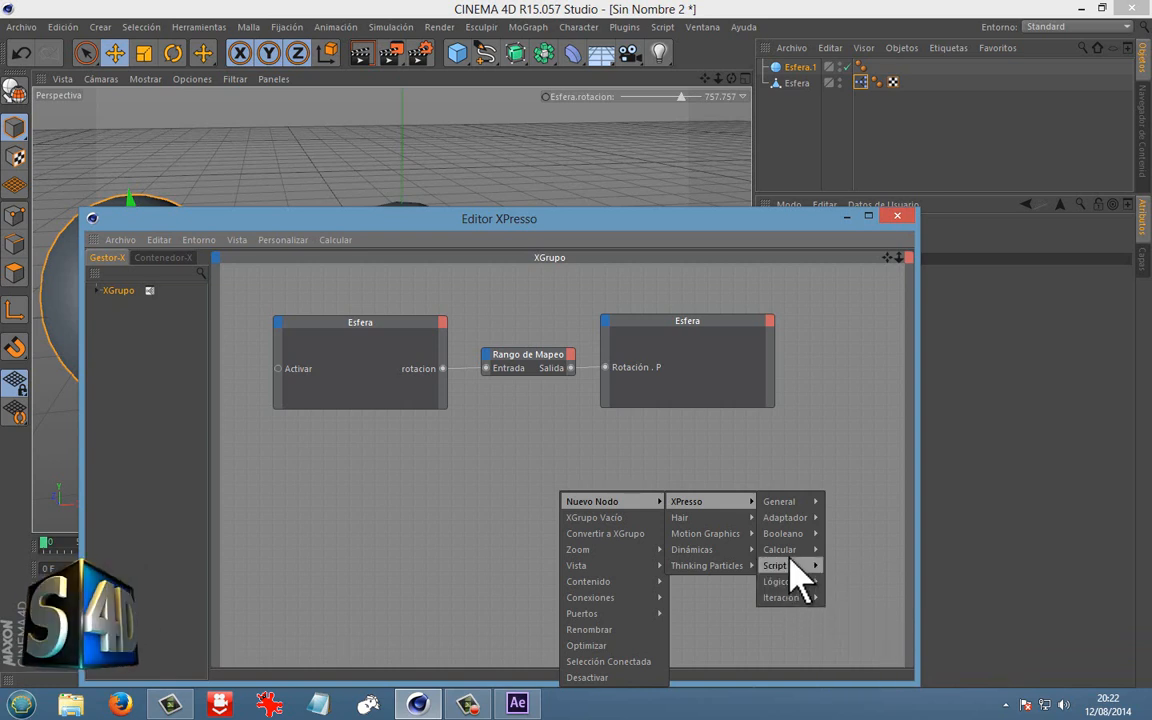
pyautogui.moveTo(785, 503)
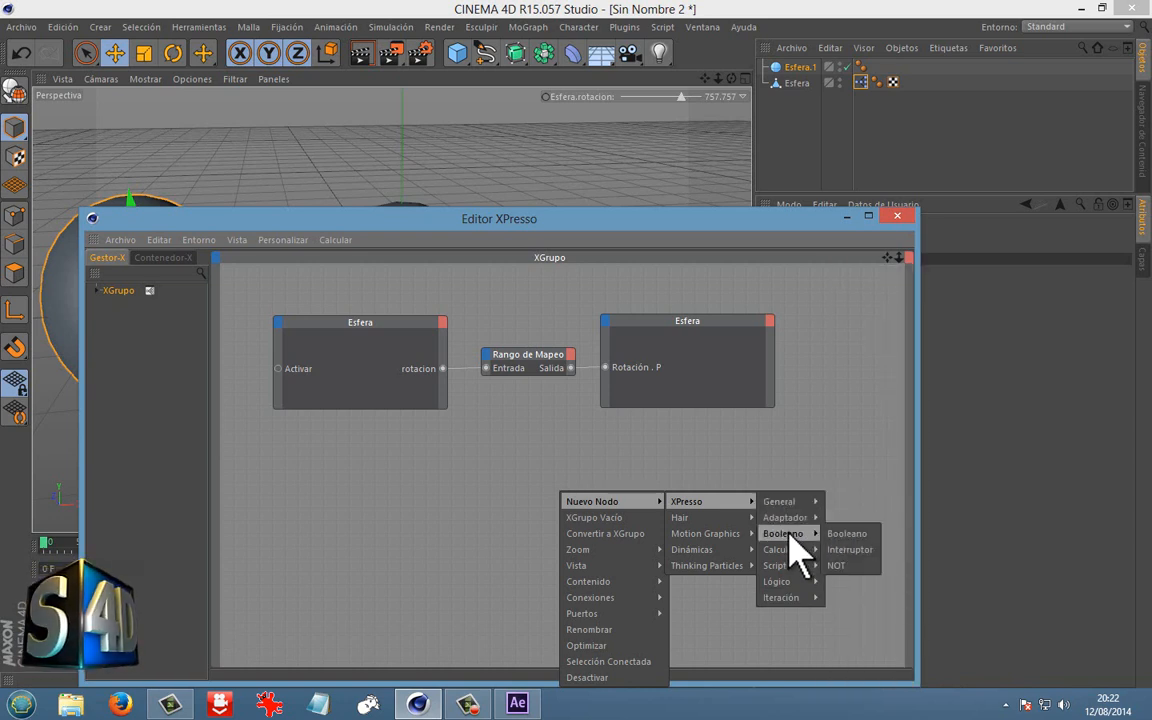
pyautogui.moveTo(785, 552)
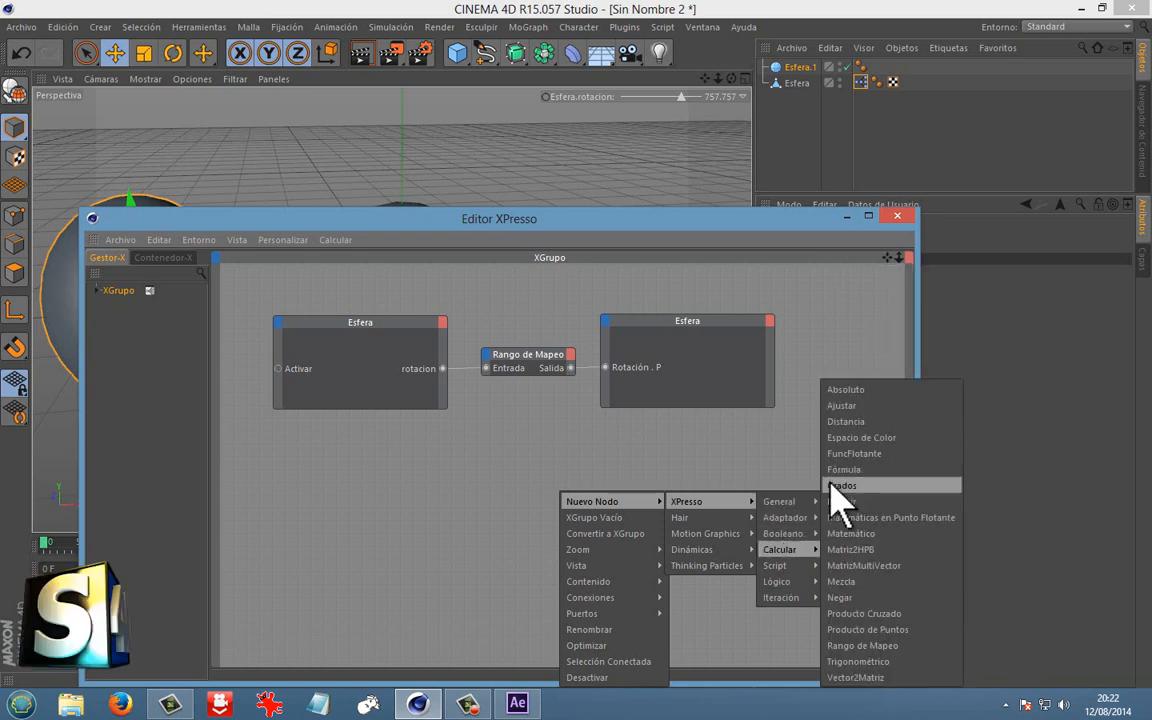
pyautogui.click(753, 455)
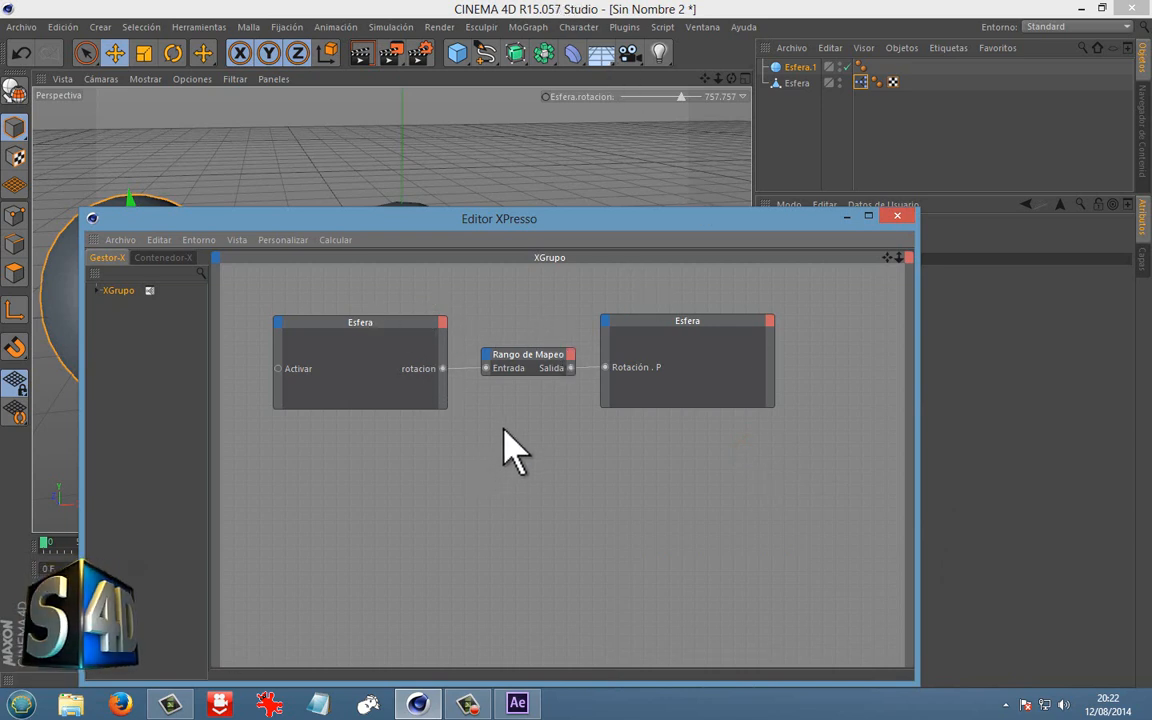
# Space out the two Esfera nodes and the Rango de Mapeo node in the XPresso graph.
pyautogui.click(545, 352)
pyautogui.moveTo(533, 355); pyautogui.dragTo(527, 357)
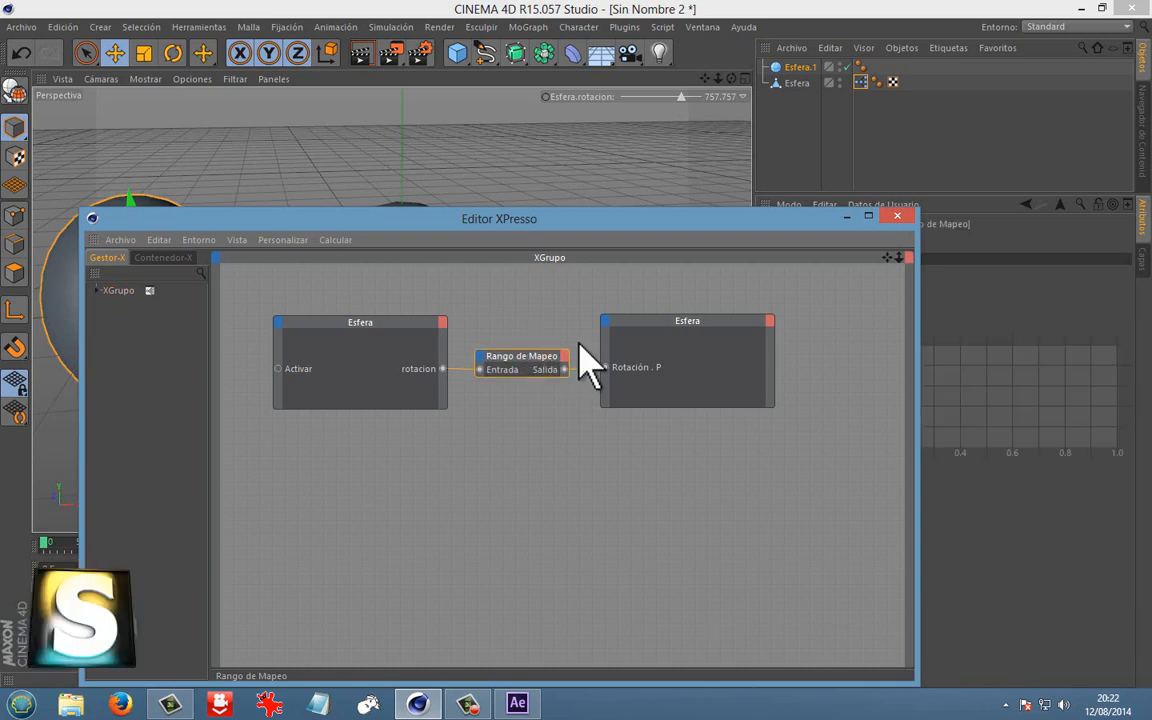
pyautogui.moveTo(656, 322); pyautogui.dragTo(693, 322)
pyautogui.click(386, 326)
pyautogui.moveTo(386, 326); pyautogui.dragTo(373, 325)
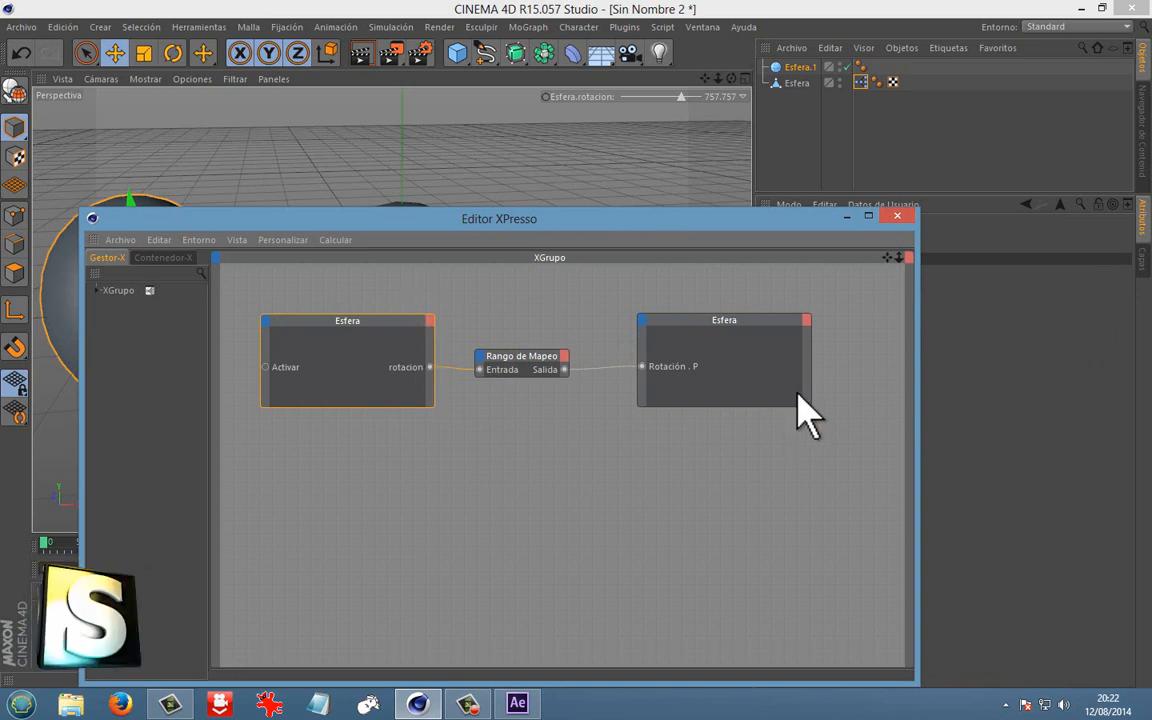
# Move the XPresso editor off the viewport, set the rotacion HUD slider to about 768 and bring the editor back.
pyautogui.moveTo(660, 221); pyautogui.dragTo(687, 511)
pyautogui.moveTo(680, 97)
pyautogui.mouseDown()
pyautogui.moveTo(641, 97)
pyautogui.moveTo(682, 97)
pyautogui.mouseUp()
pyautogui.moveTo(697, 520); pyautogui.dragTo(693, 176)
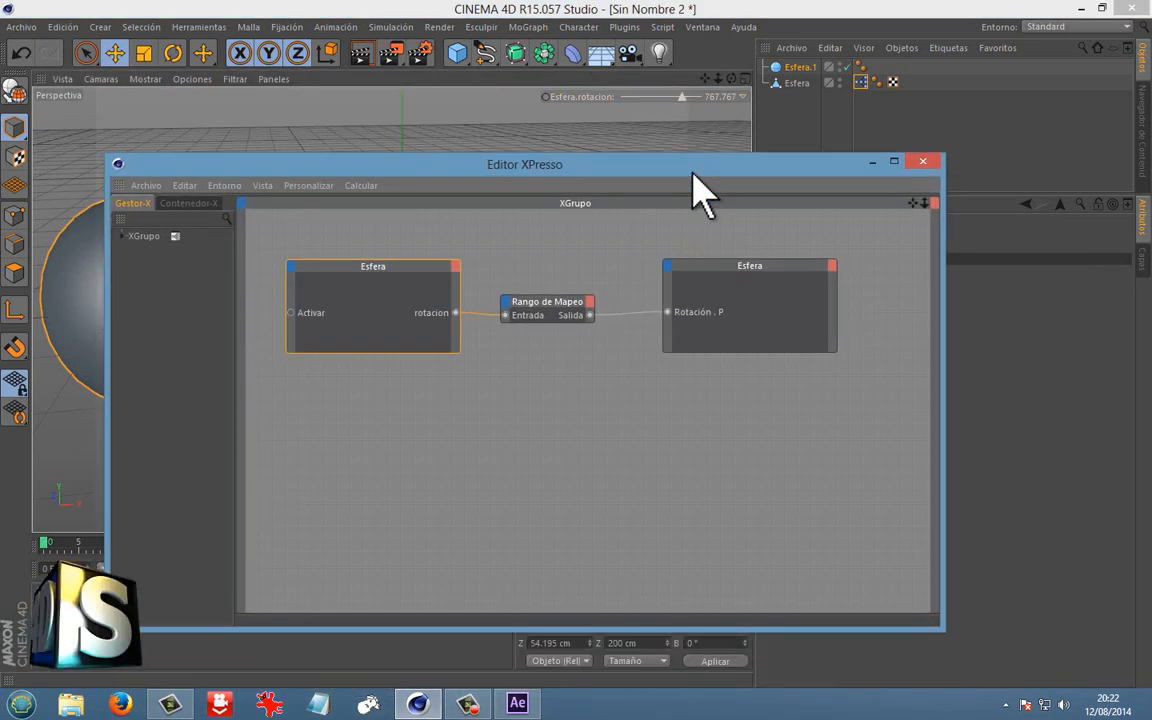